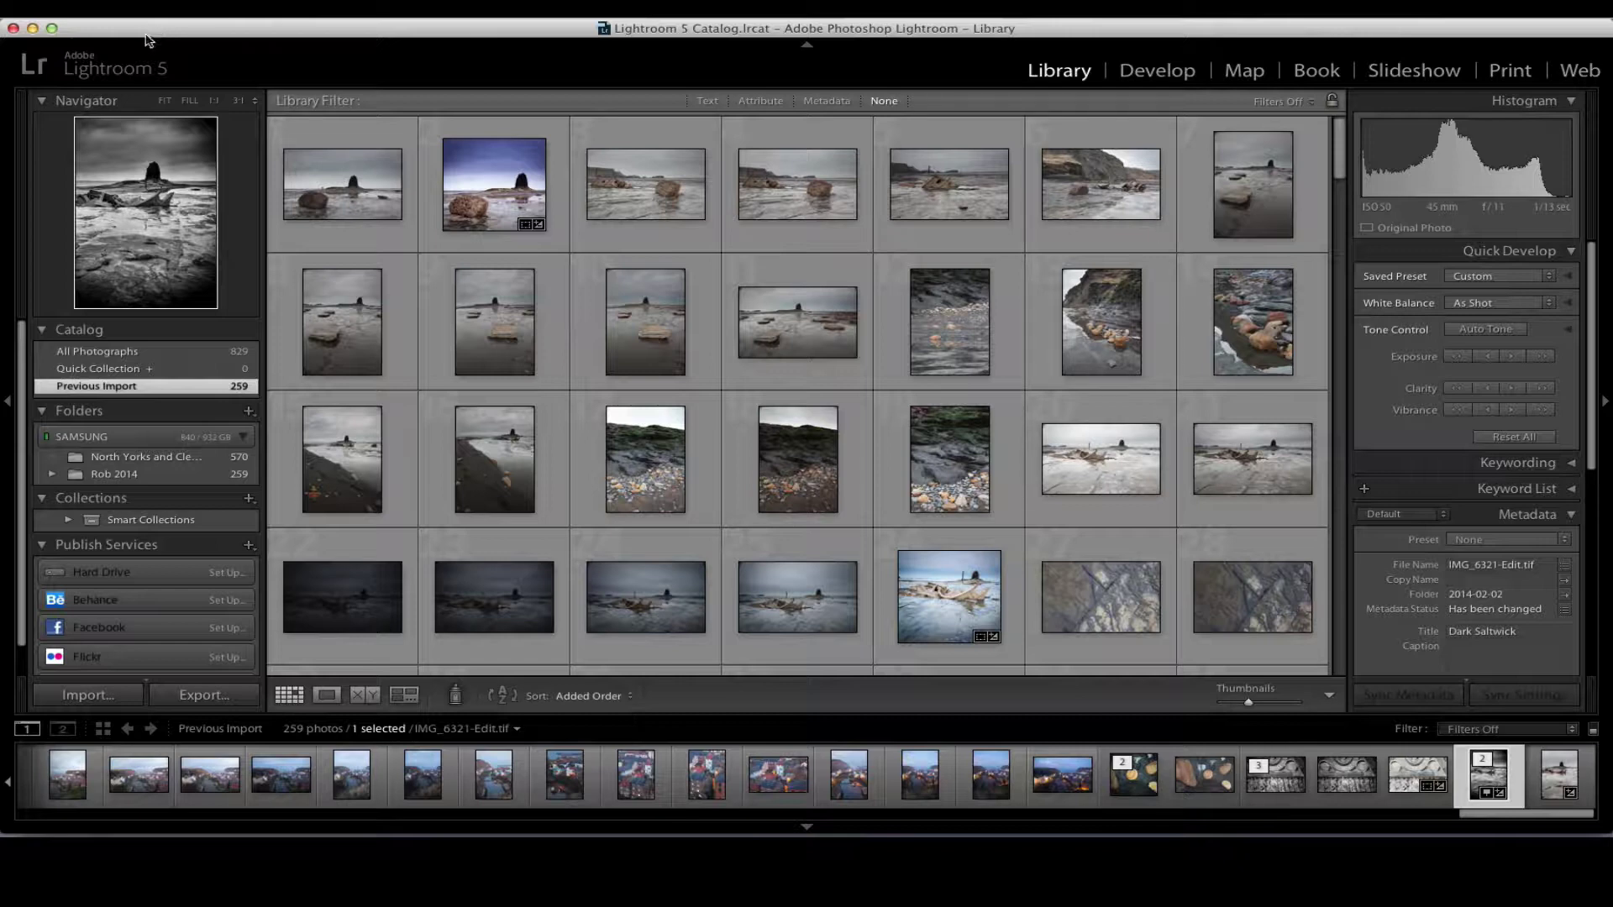
# Open the export settings for the selected photo to view the options, and cancel without exporting.
pyautogui.click(155, 9)
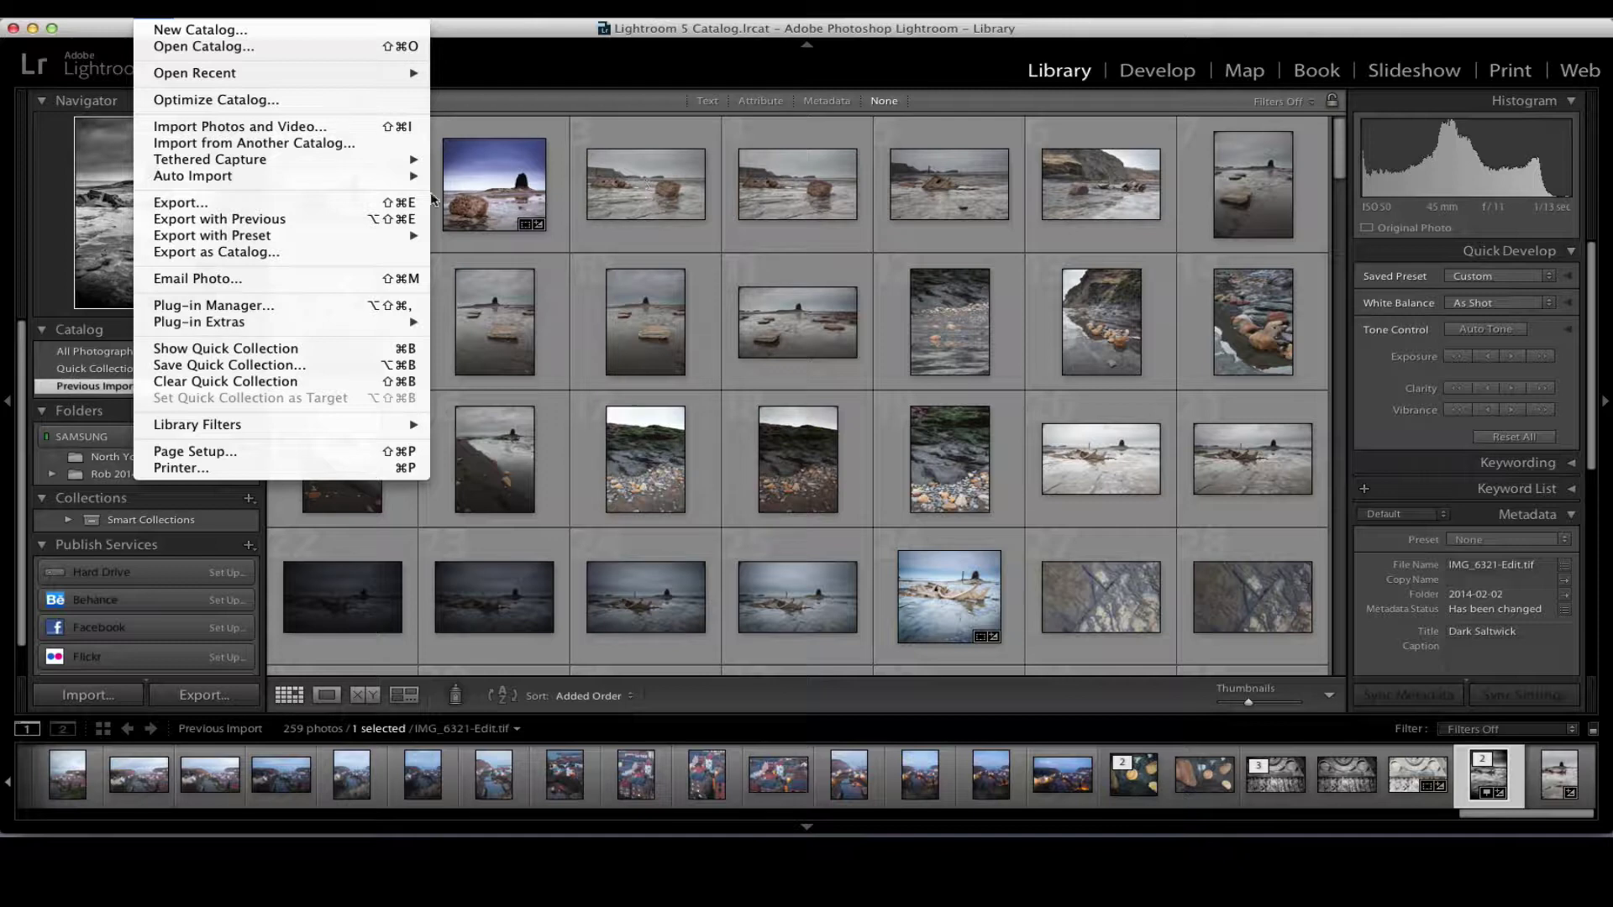
pyautogui.click(230, 209)
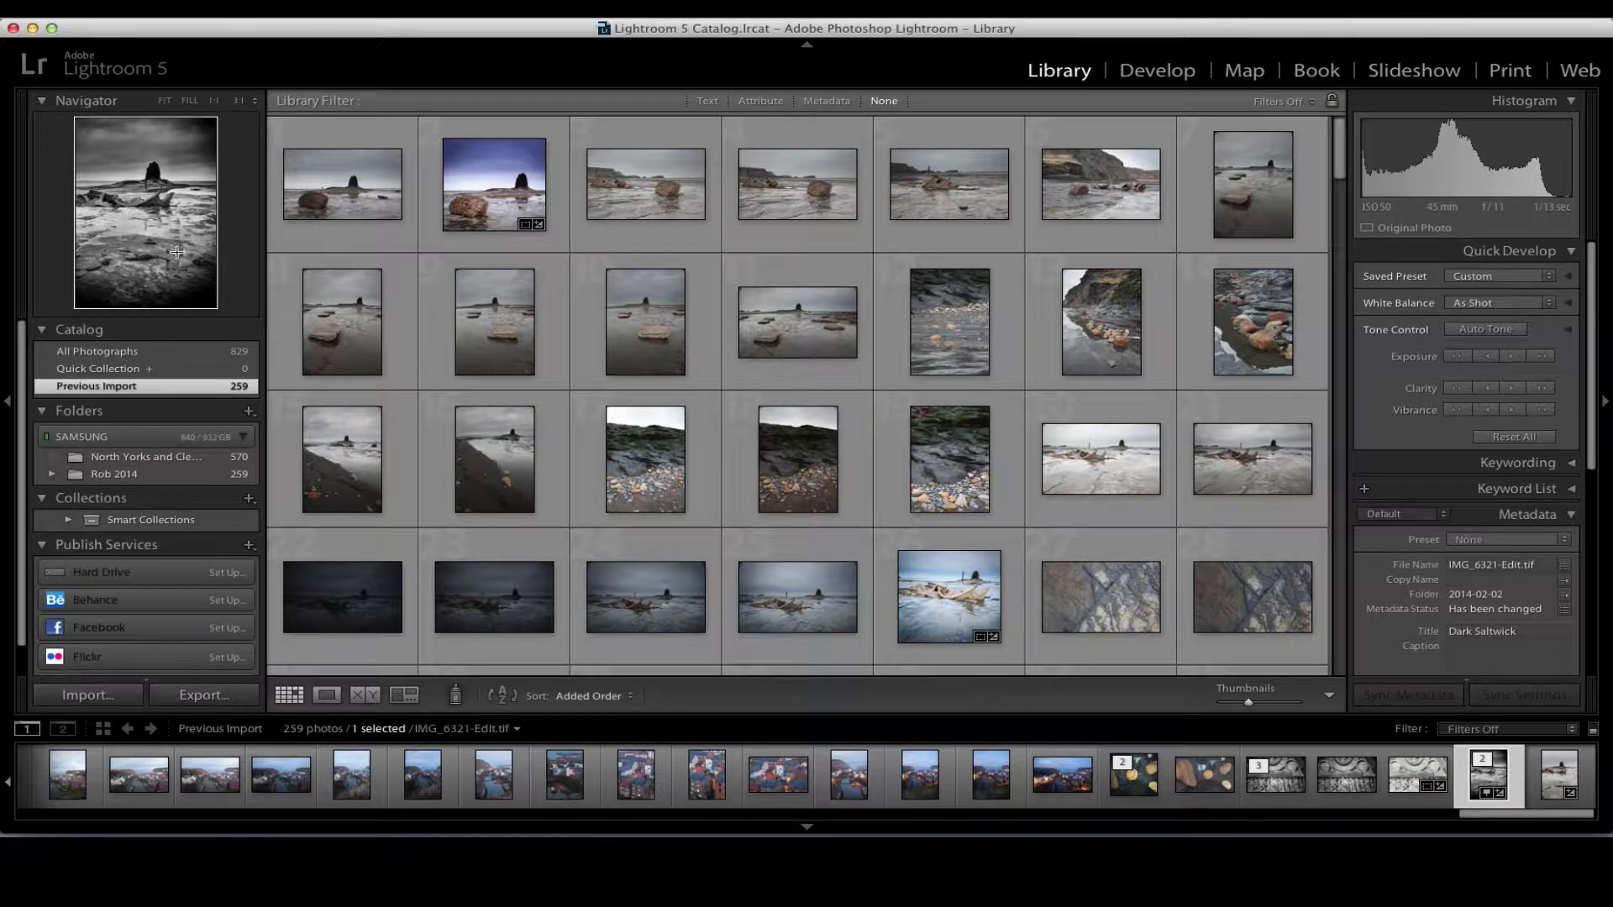
pyautogui.click(201, 697)
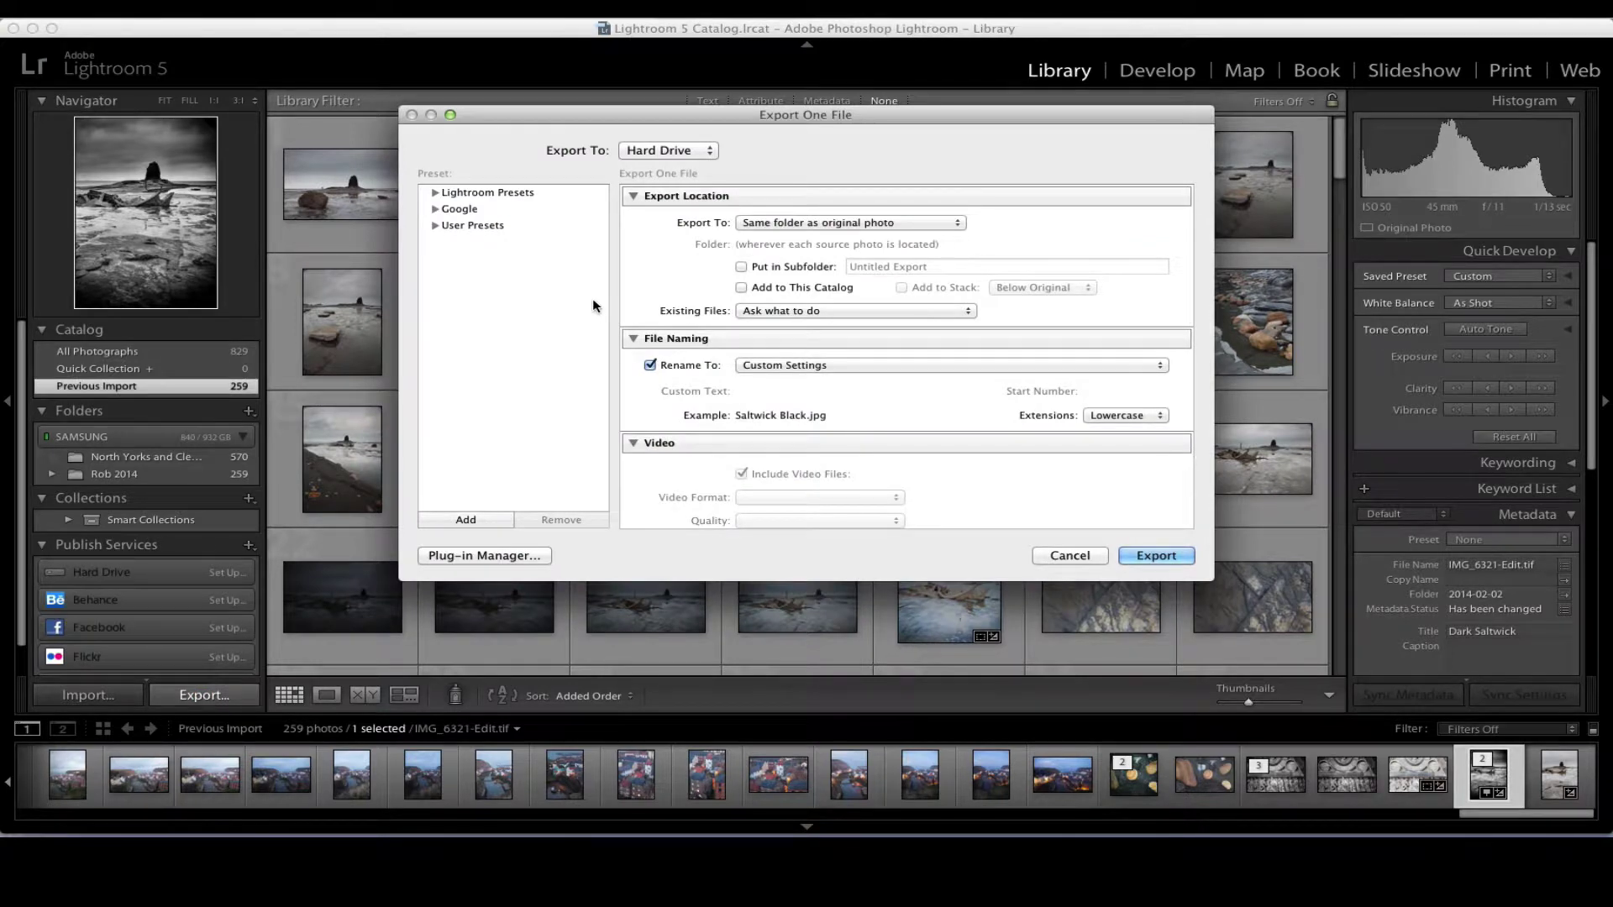
pyautogui.click(1067, 556)
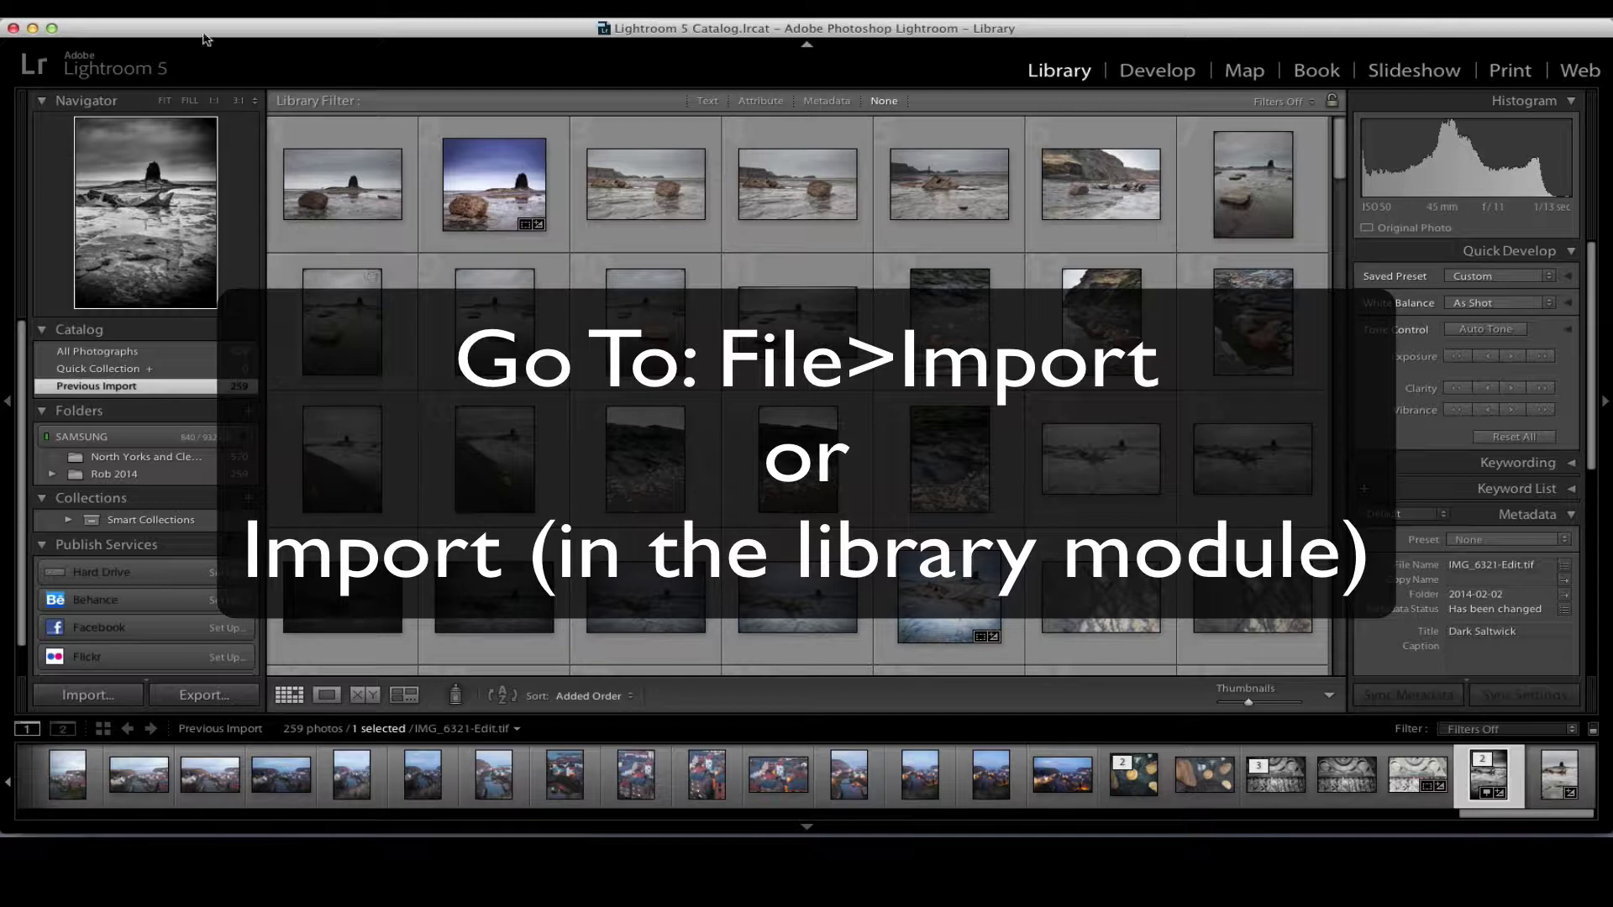
# Open the photo import window and expand the 2014 photo folder on the SAMSUNG drive.
pyautogui.click(177, 12)
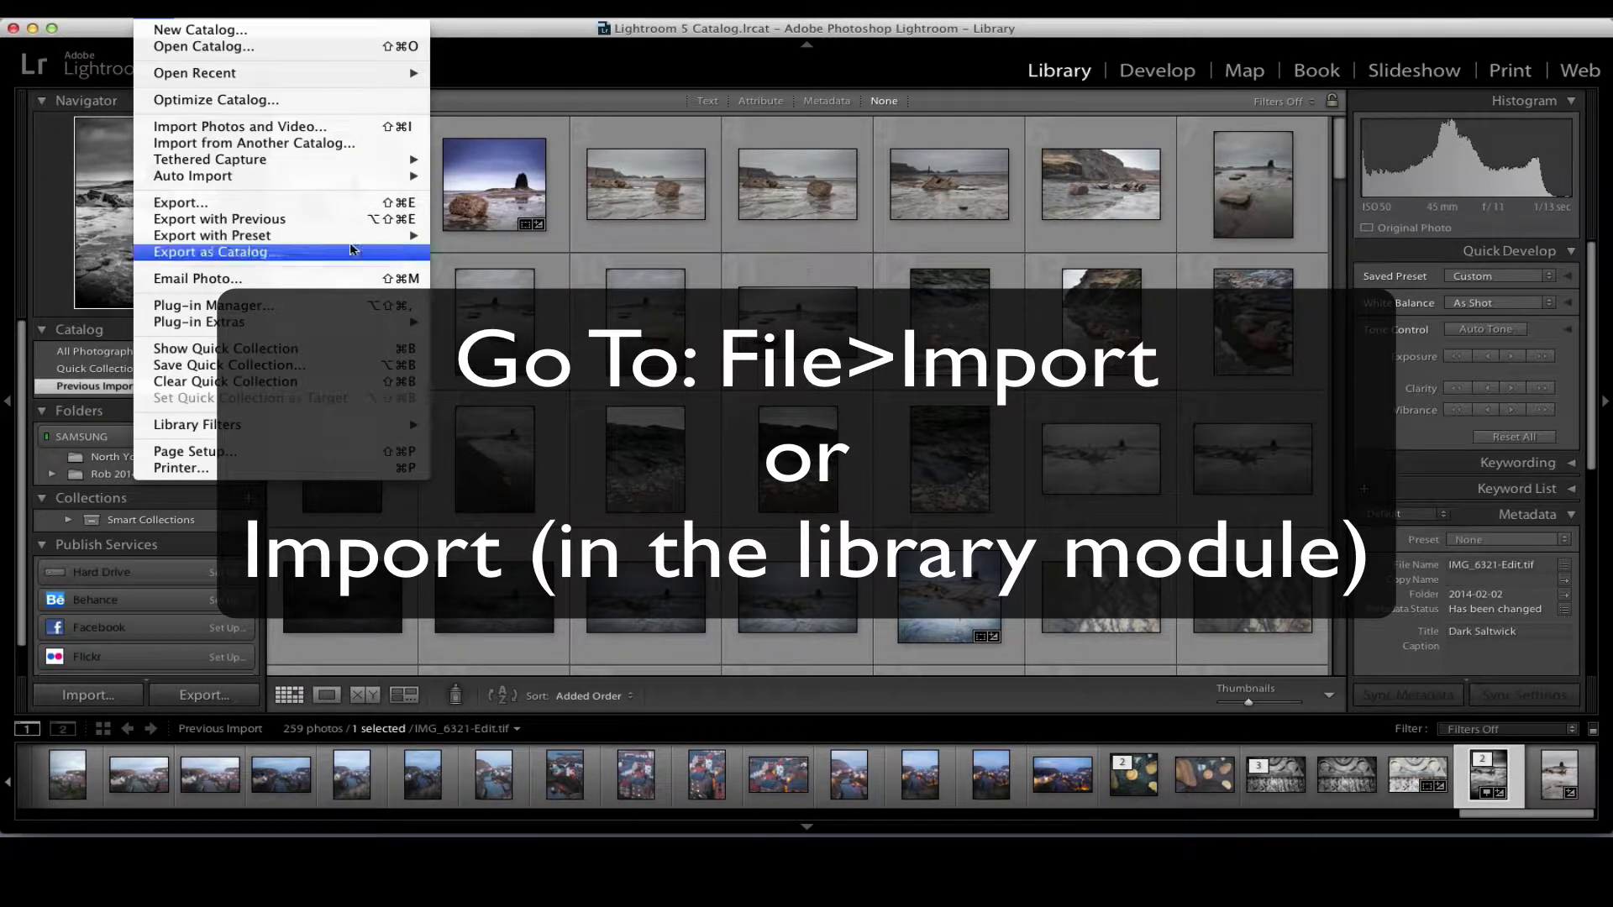
pyautogui.click(248, 127)
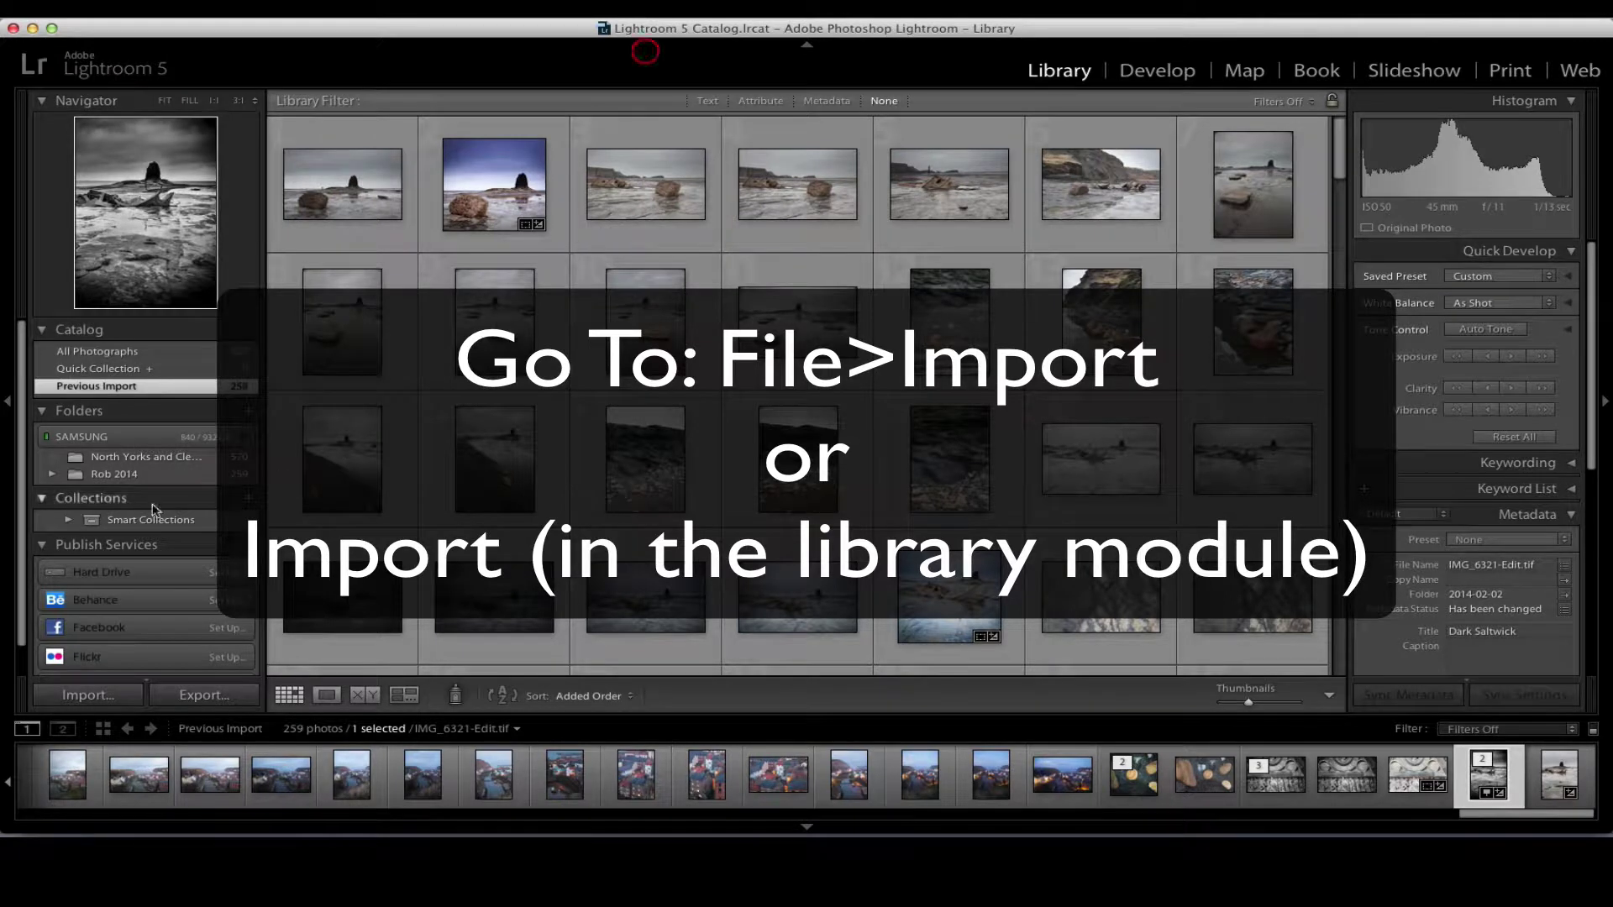
pyautogui.click(72, 695)
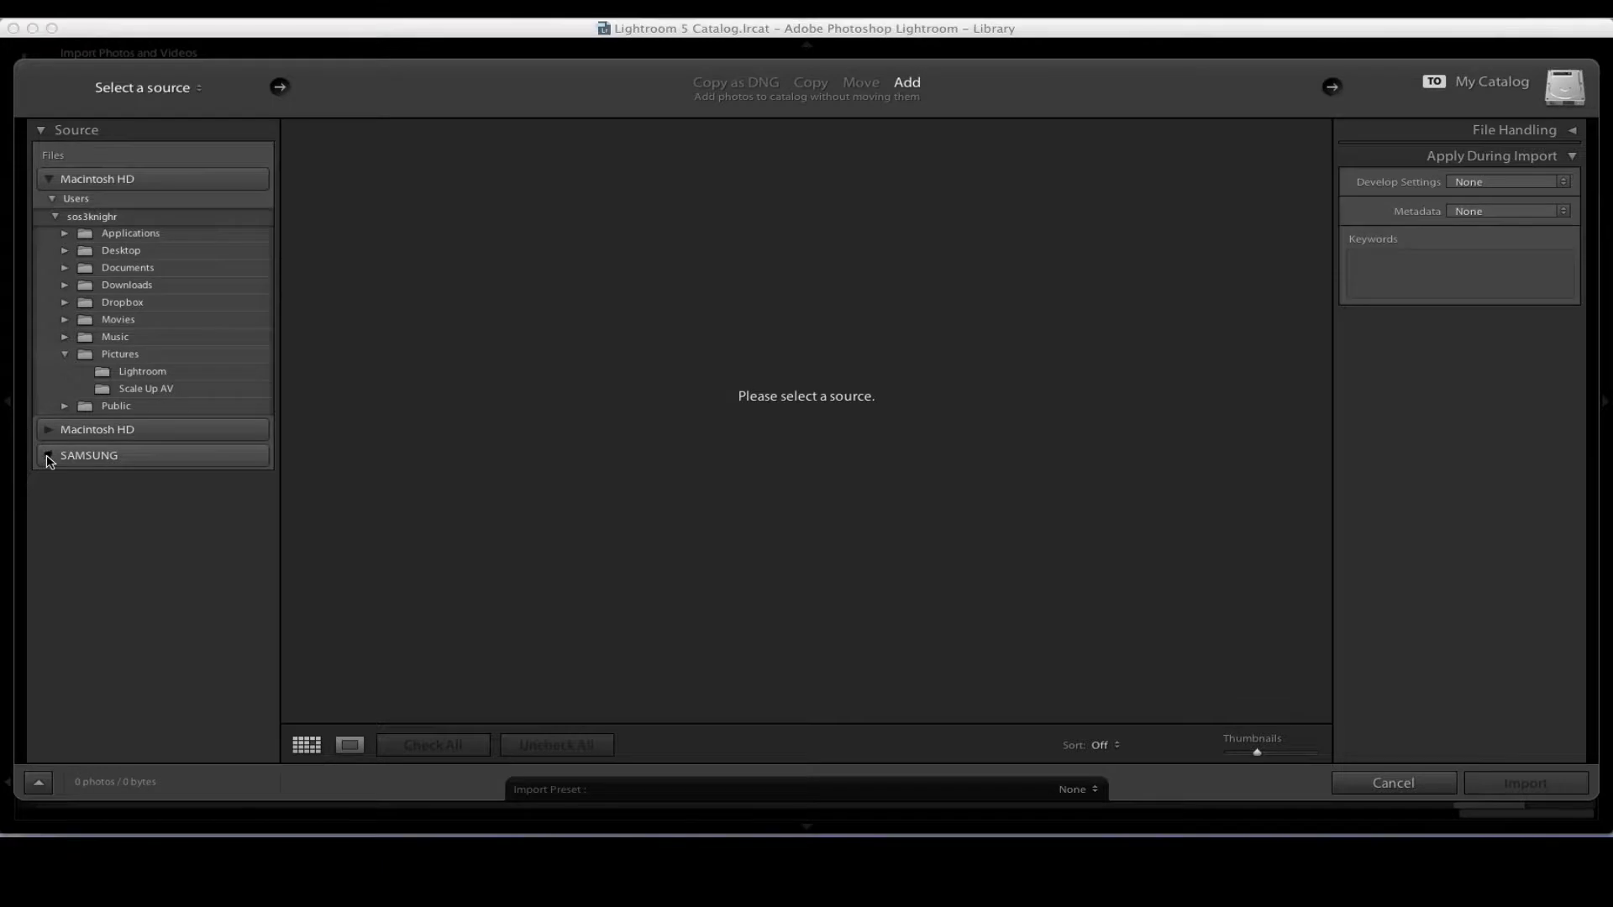
pyautogui.click(48, 458)
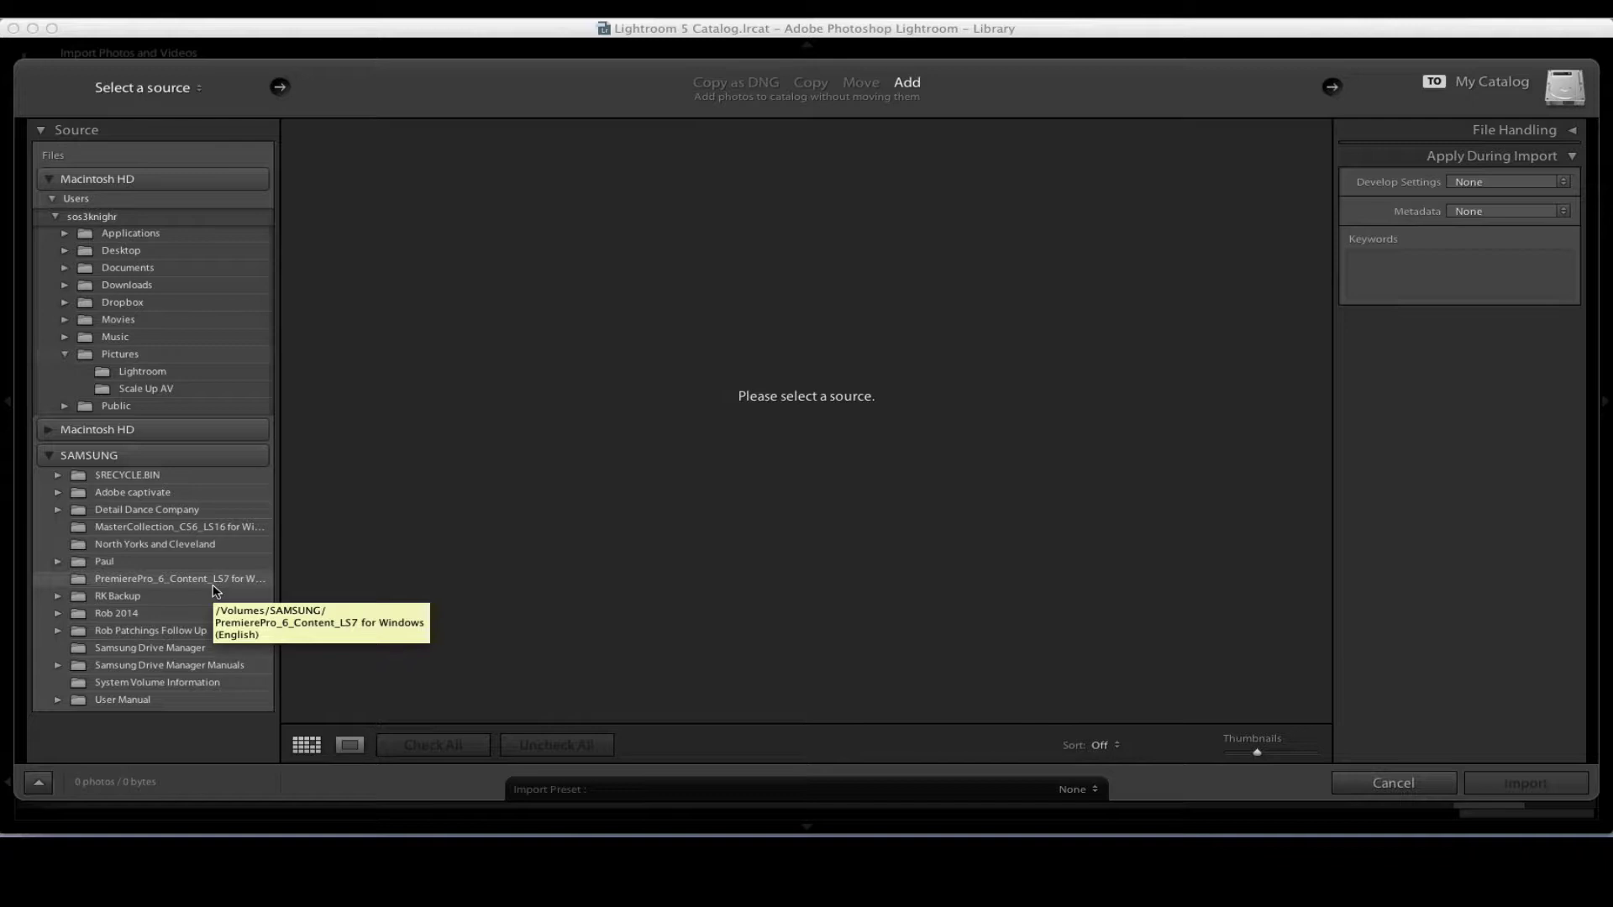
pyautogui.click(58, 614)
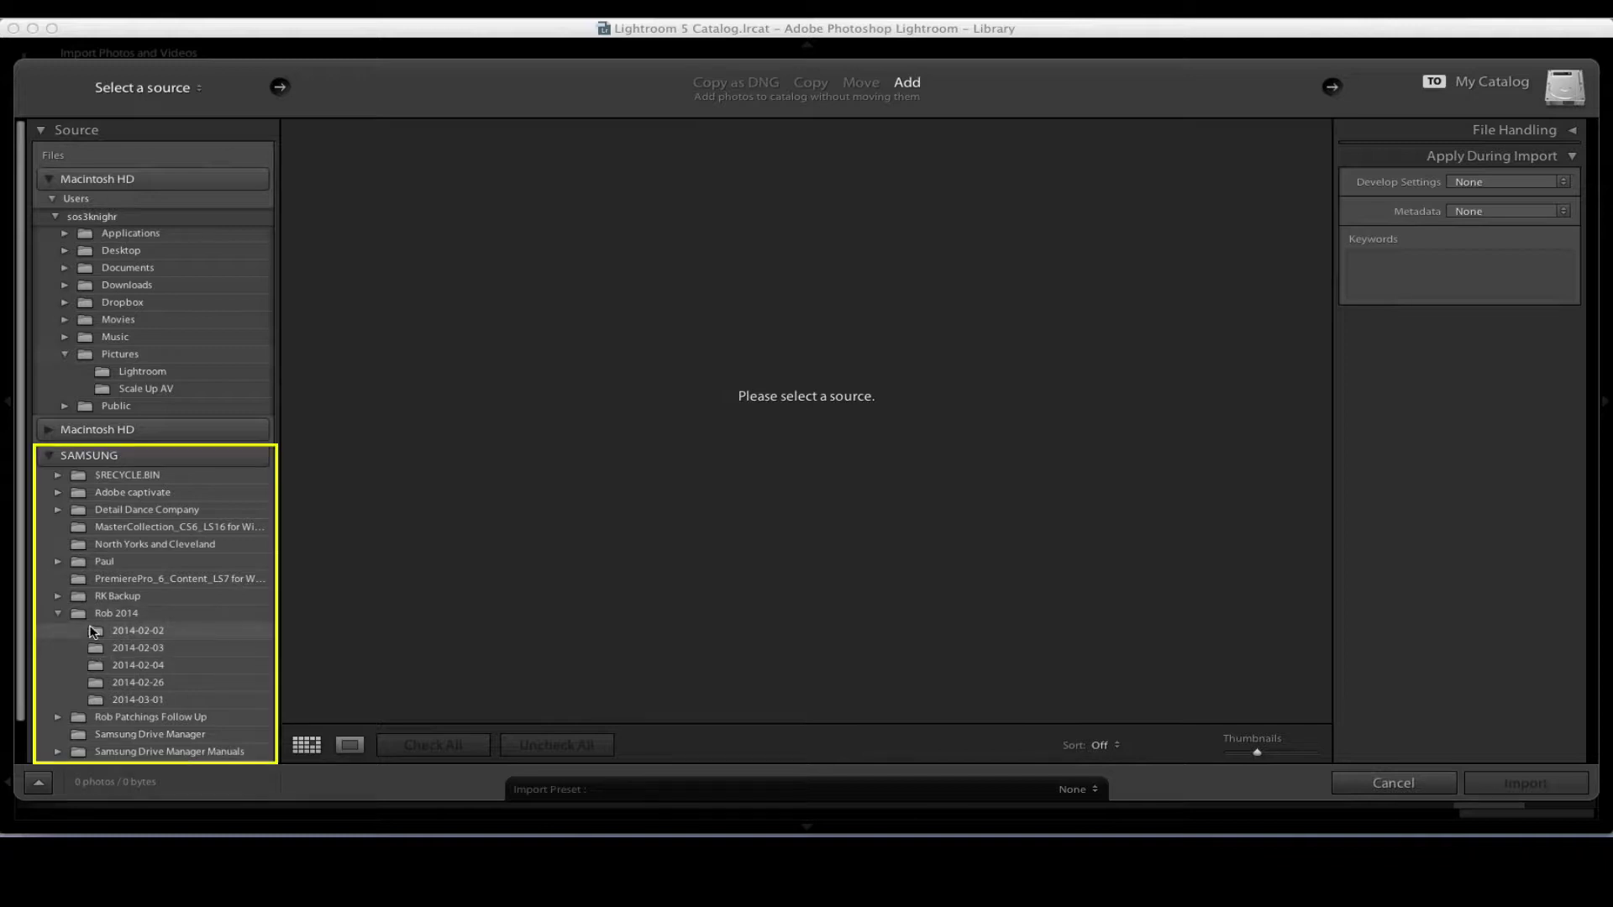
# Preview the photos in the dated source folders 2014-03-01, 2014-02-26, 2014-02-04, 2014-02-03 and 2014-02-02.
pyautogui.click(139, 700)
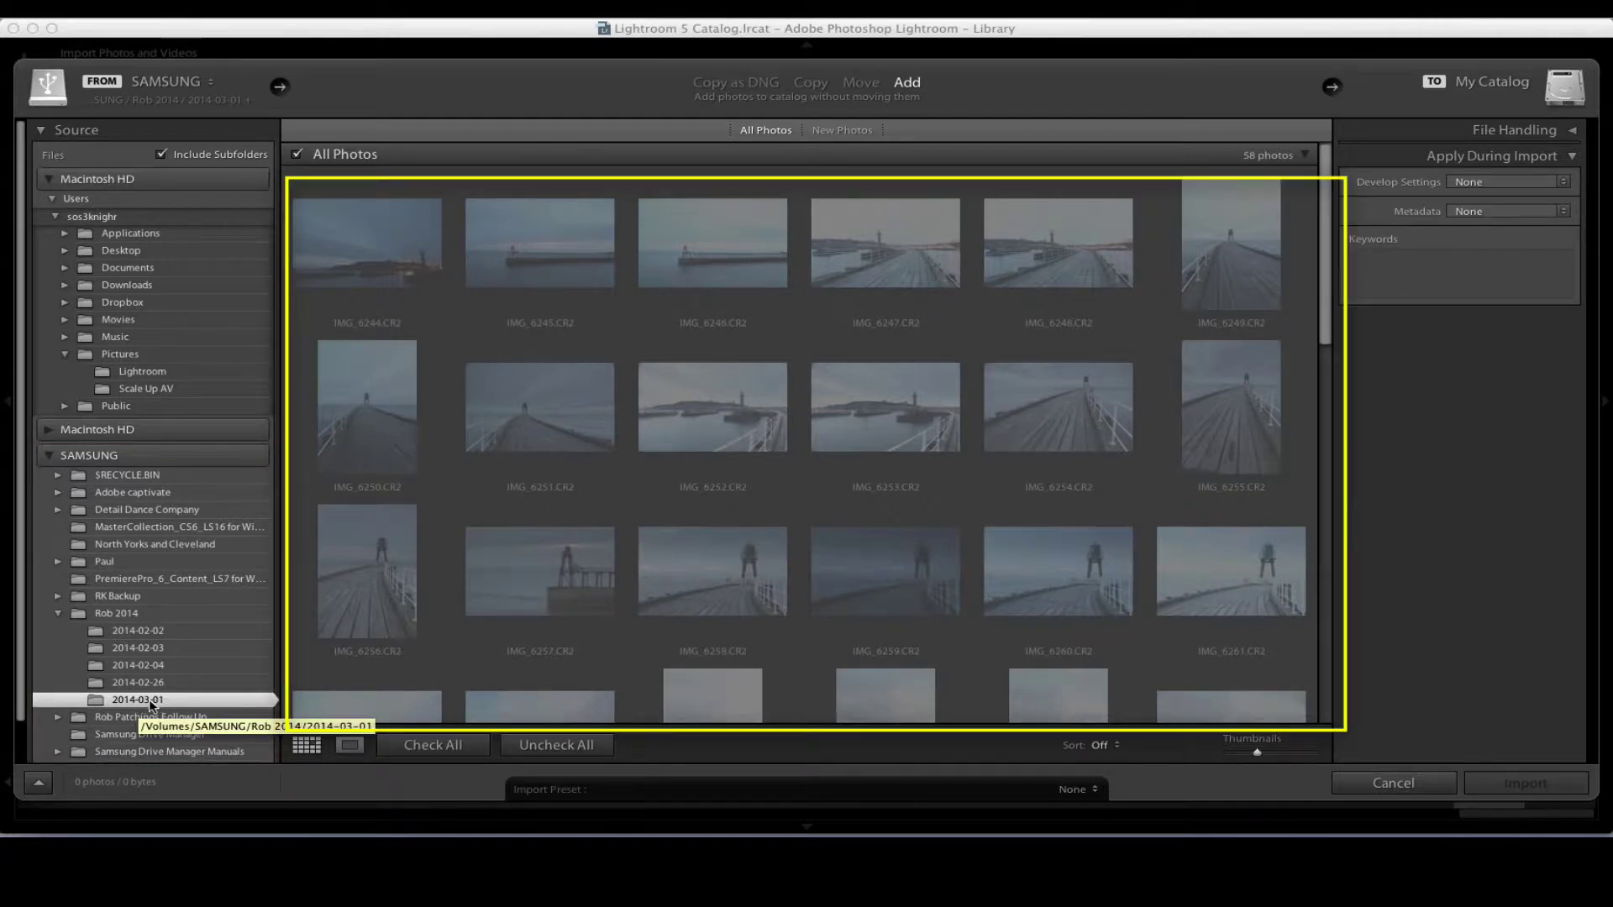
pyautogui.click(137, 683)
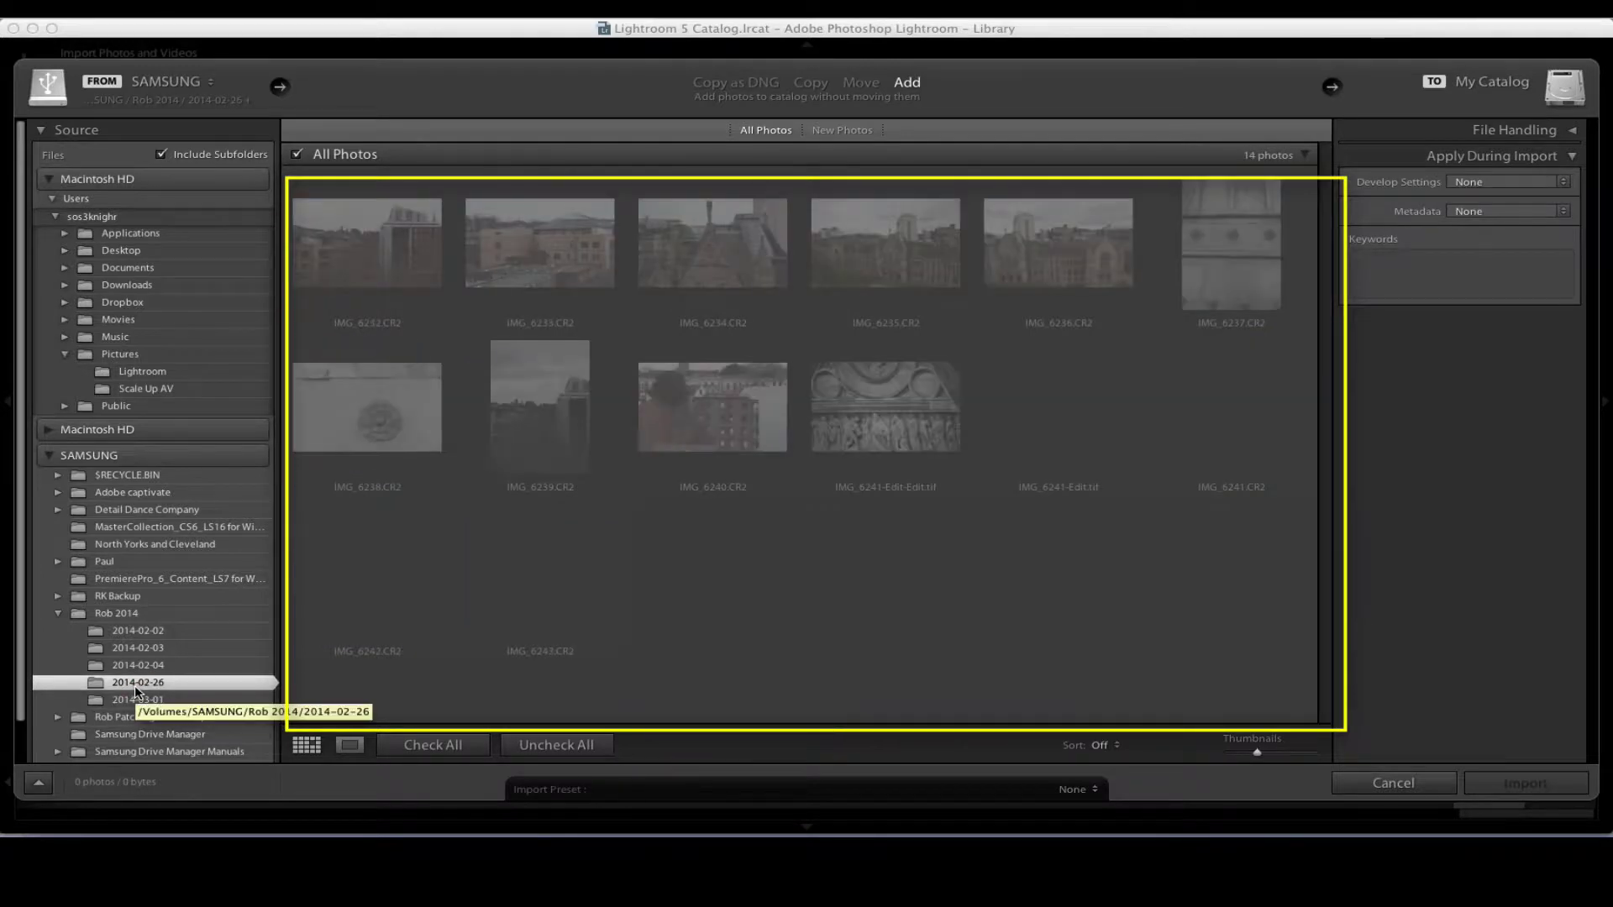
pyautogui.click(148, 665)
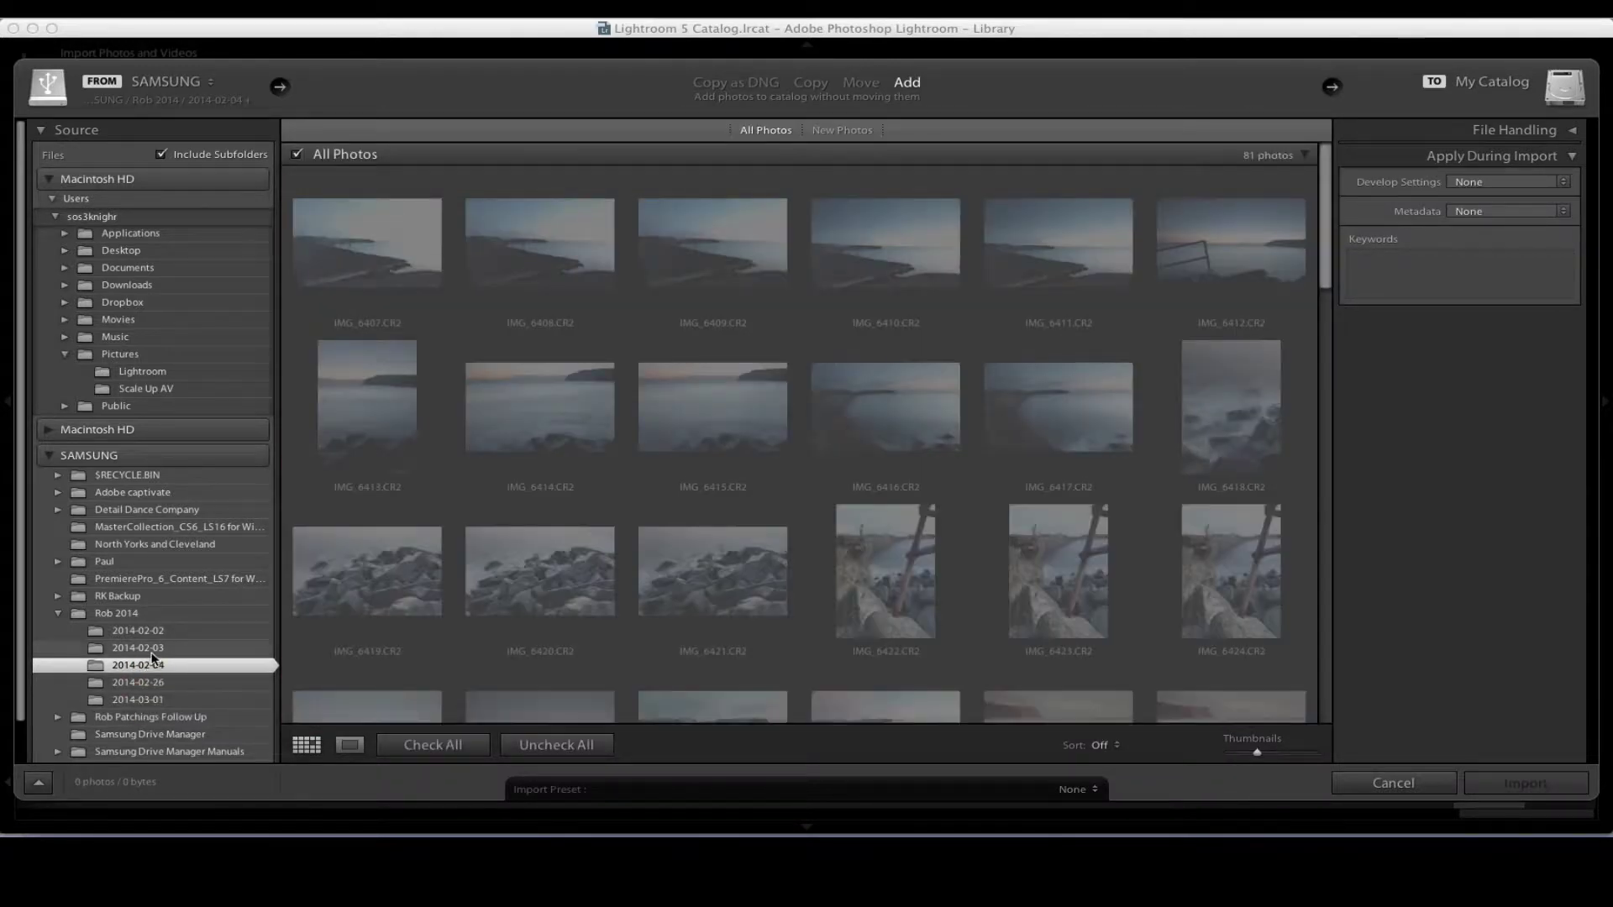
pyautogui.click(151, 651)
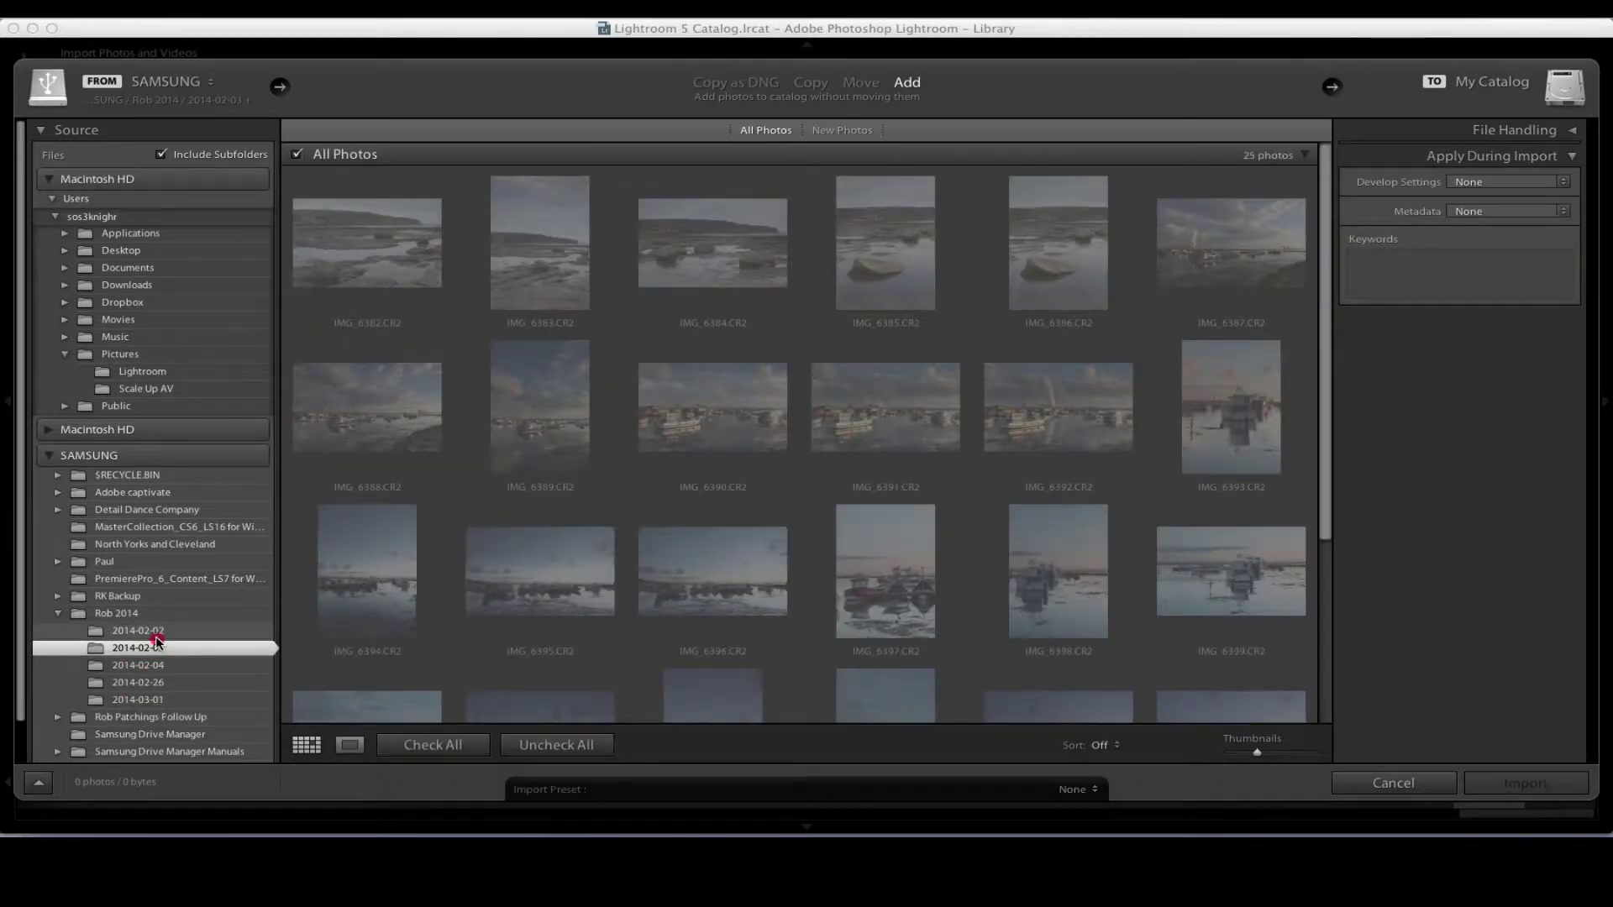
pyautogui.click(157, 636)
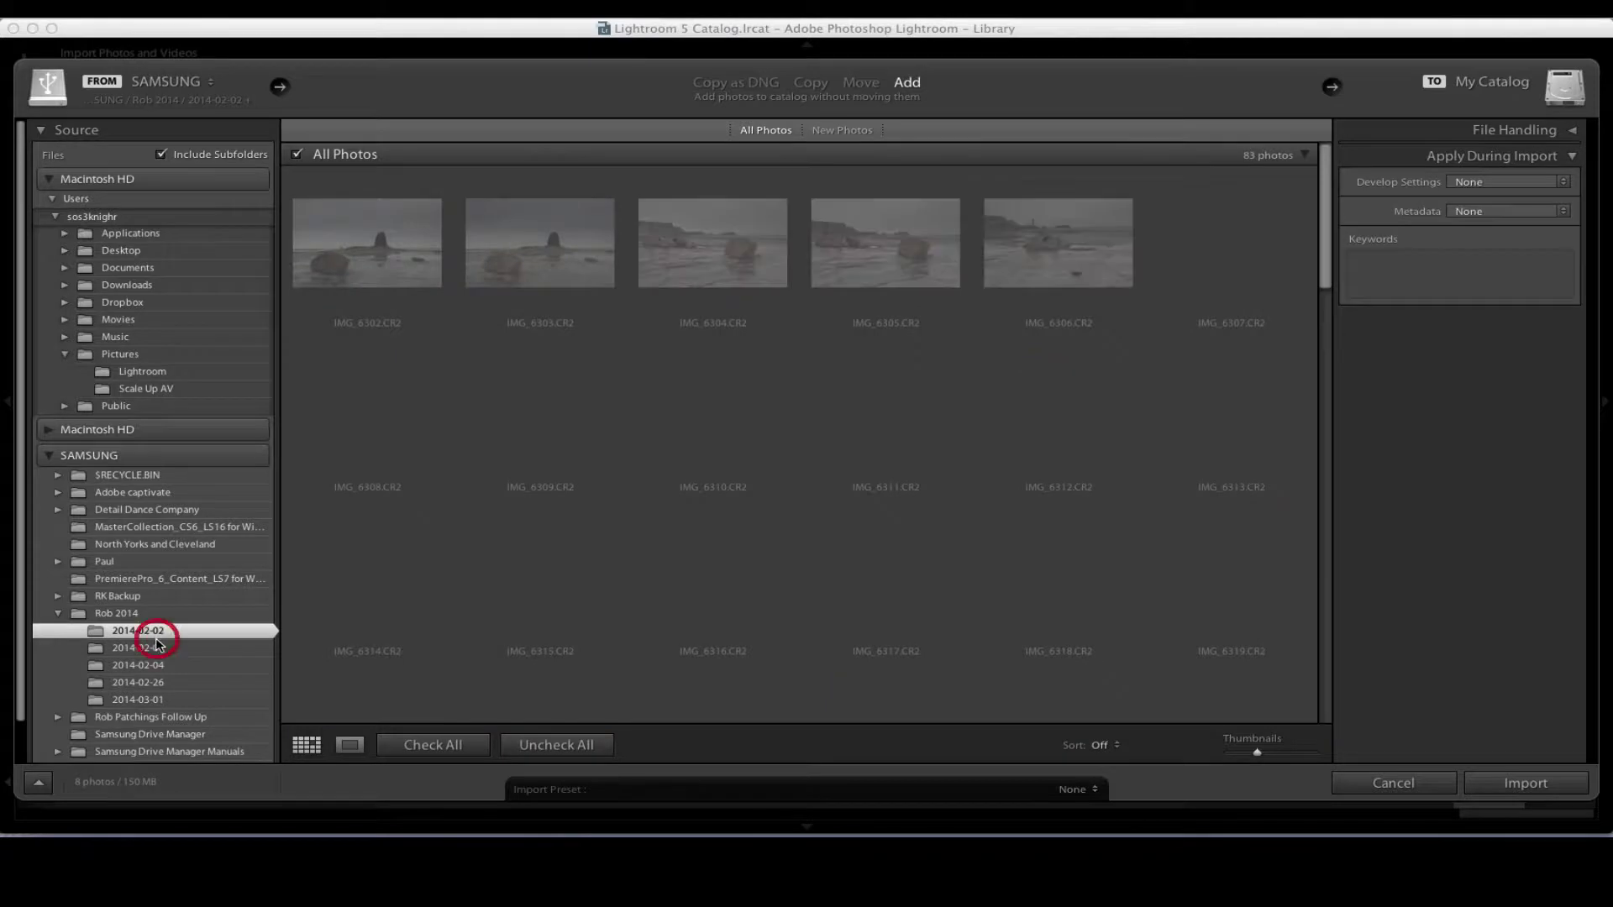
# Collapse the 2014 folder, check the Output MP4 subfolder of the follow-up folder for photos, and collapse that folder too.
pyautogui.click(59, 615)
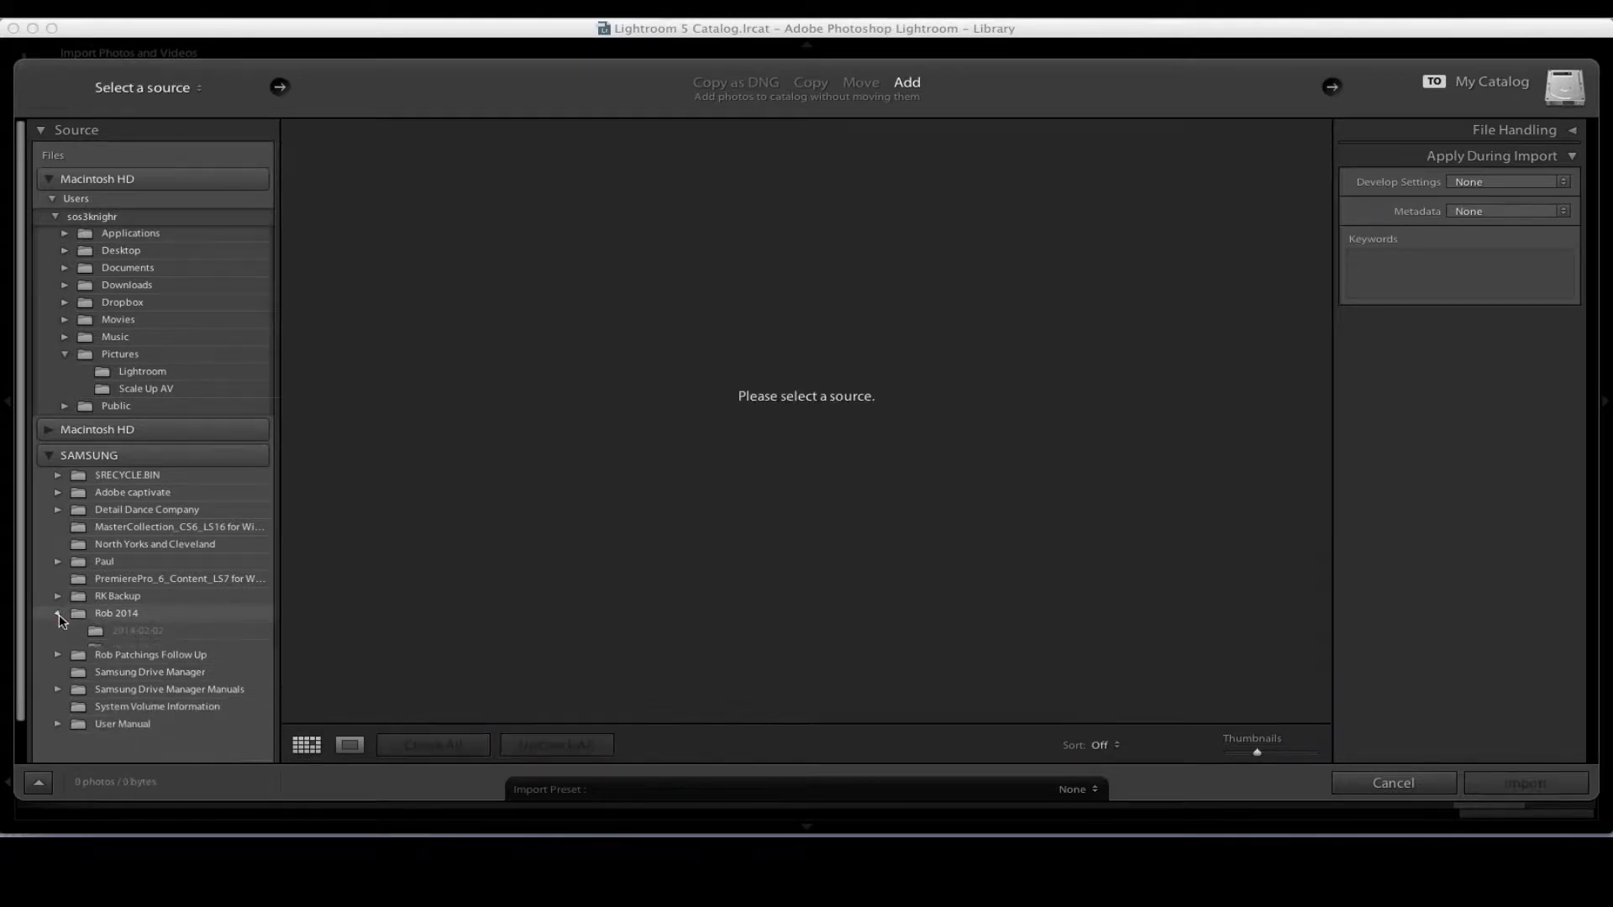
pyautogui.click(58, 633)
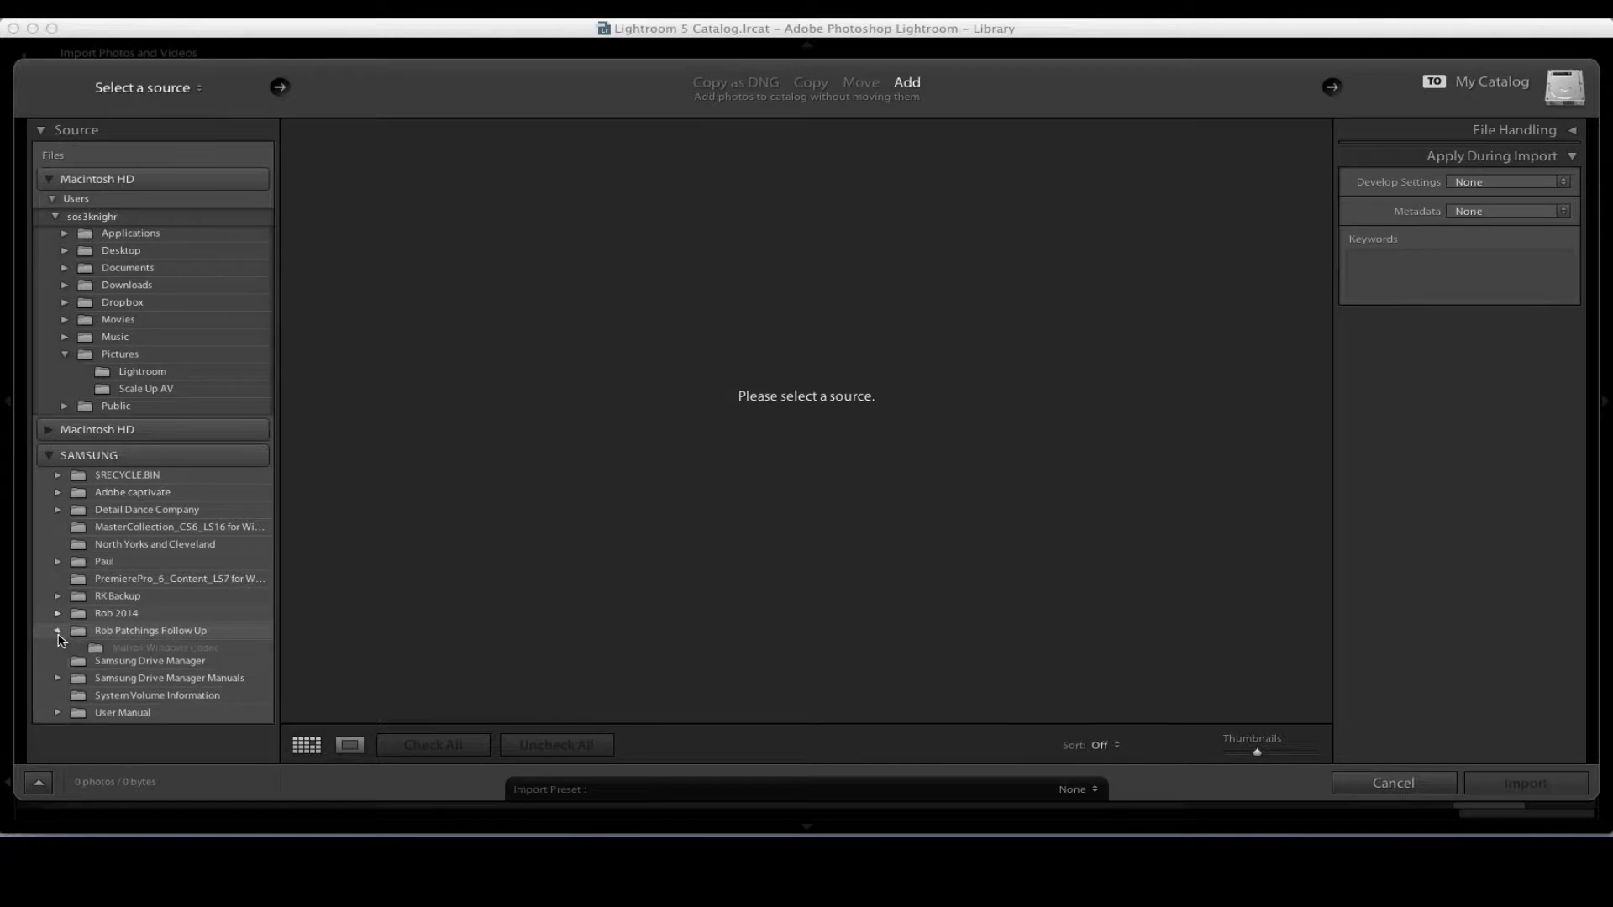
pyautogui.click(101, 667)
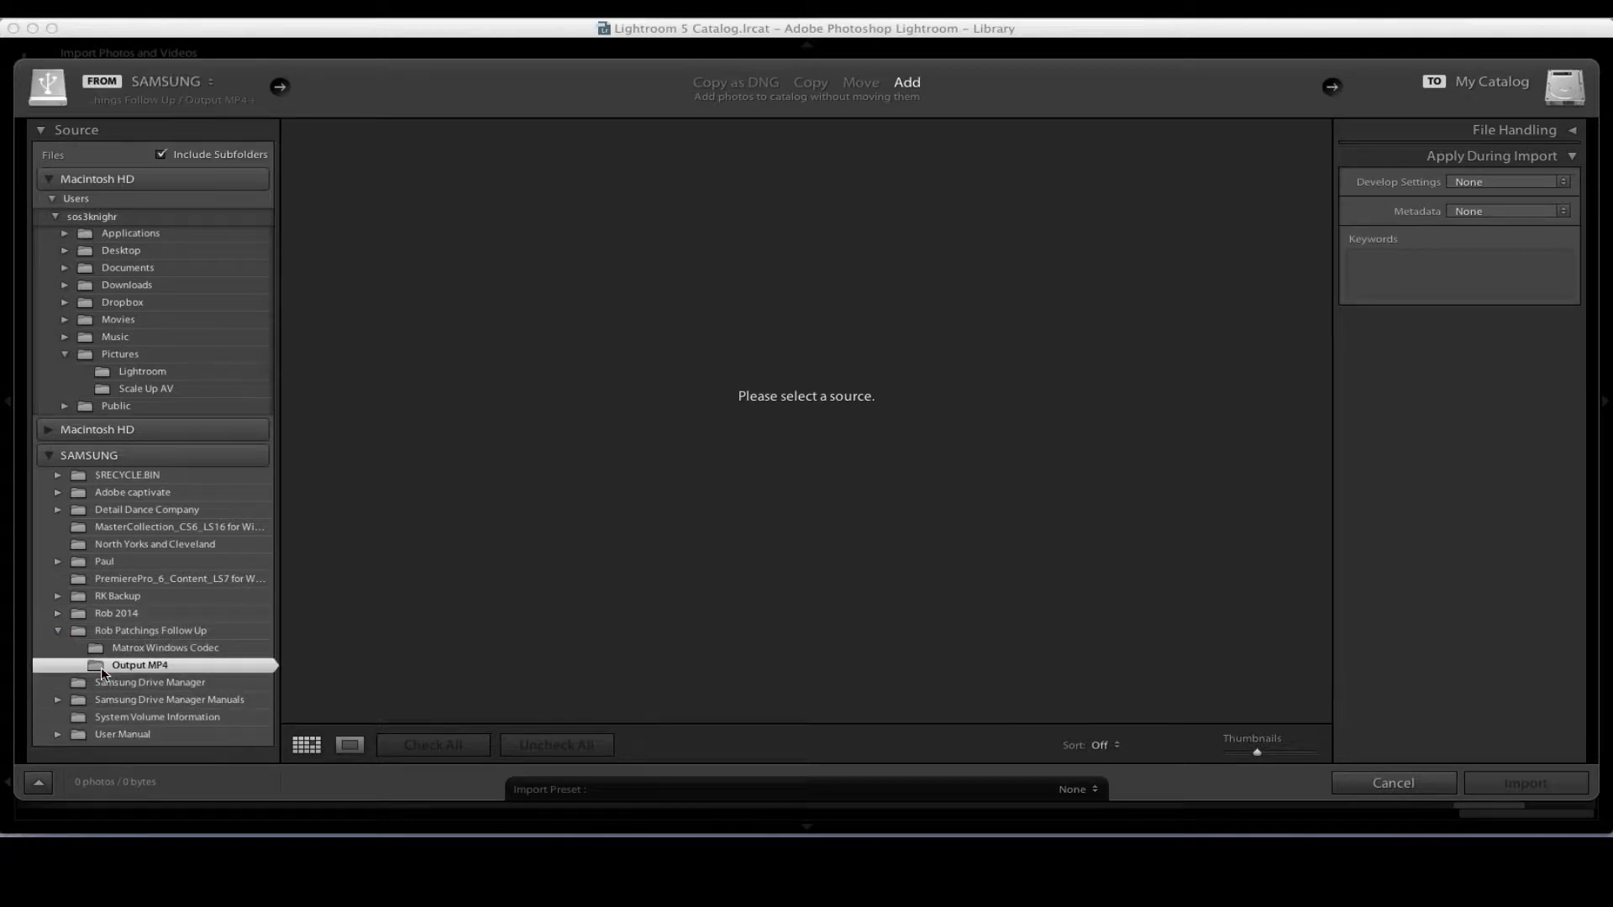
pyautogui.click(59, 632)
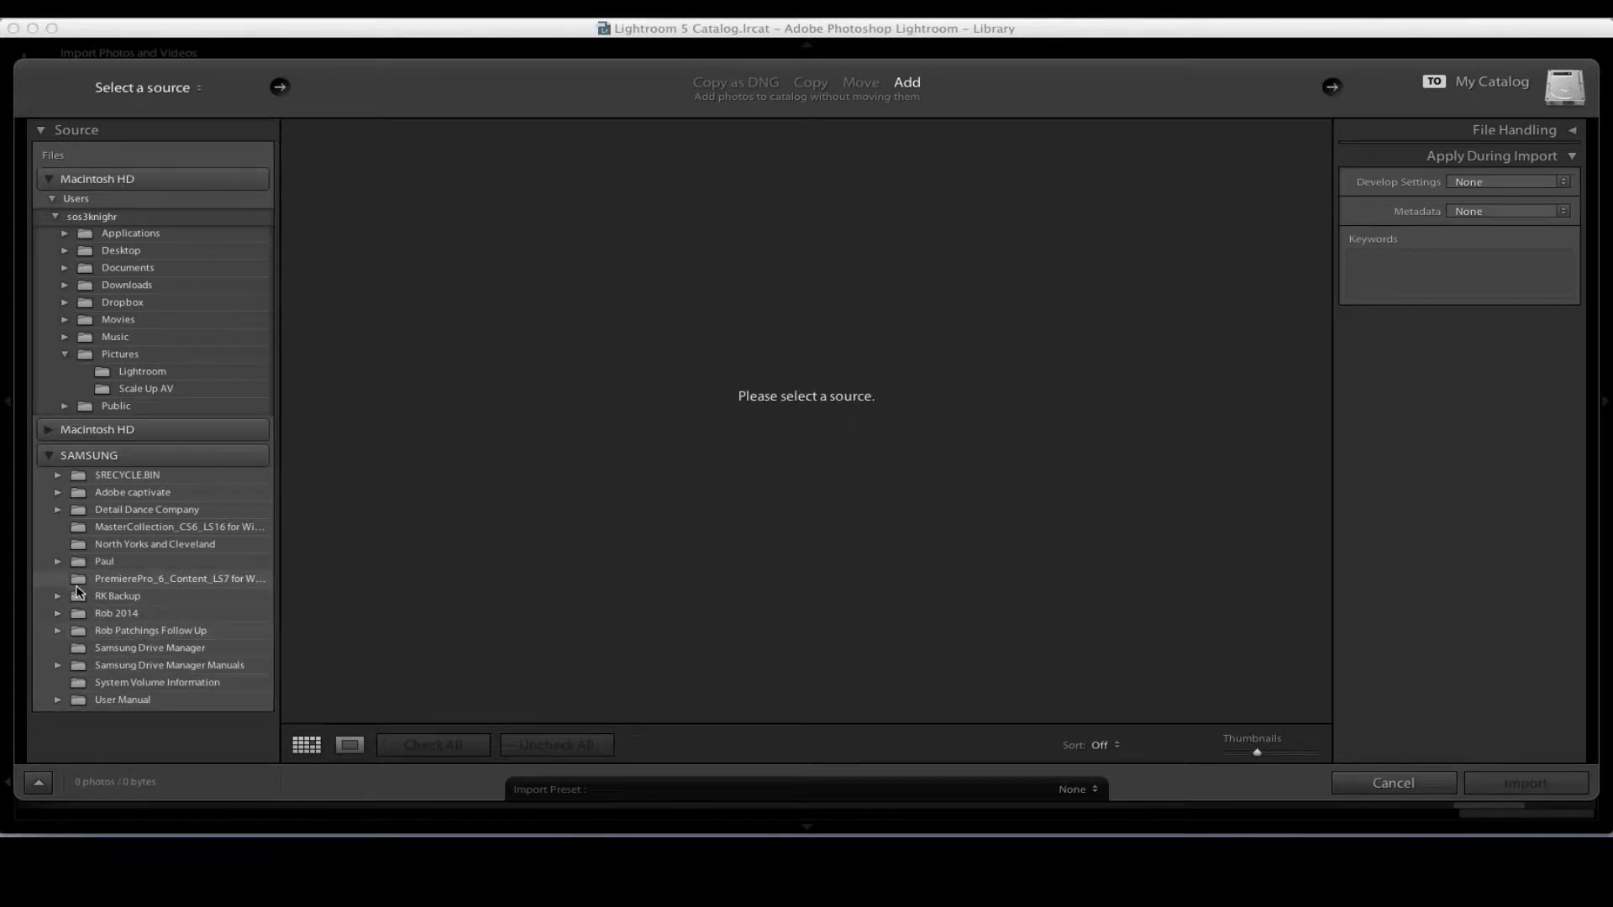
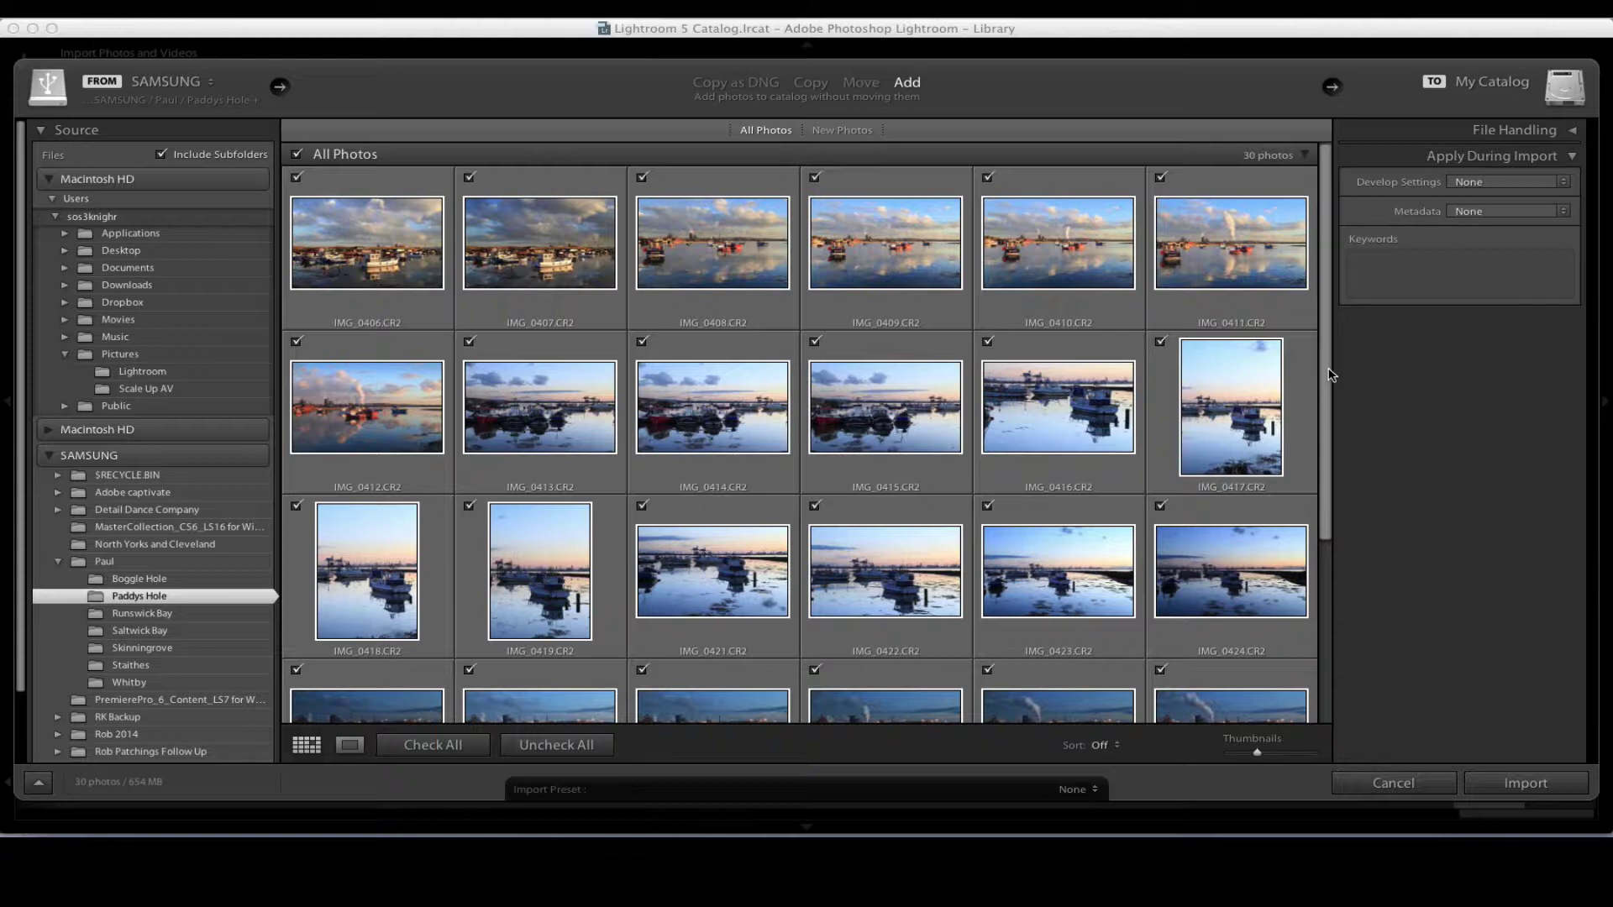
# Browse the importable photos in the Paddys Hole, Runswick Bay and Boggle Hole folders.
pyautogui.moveTo(1330, 374); pyautogui.dragTo(1294, 309)
pyautogui.click(94, 616)
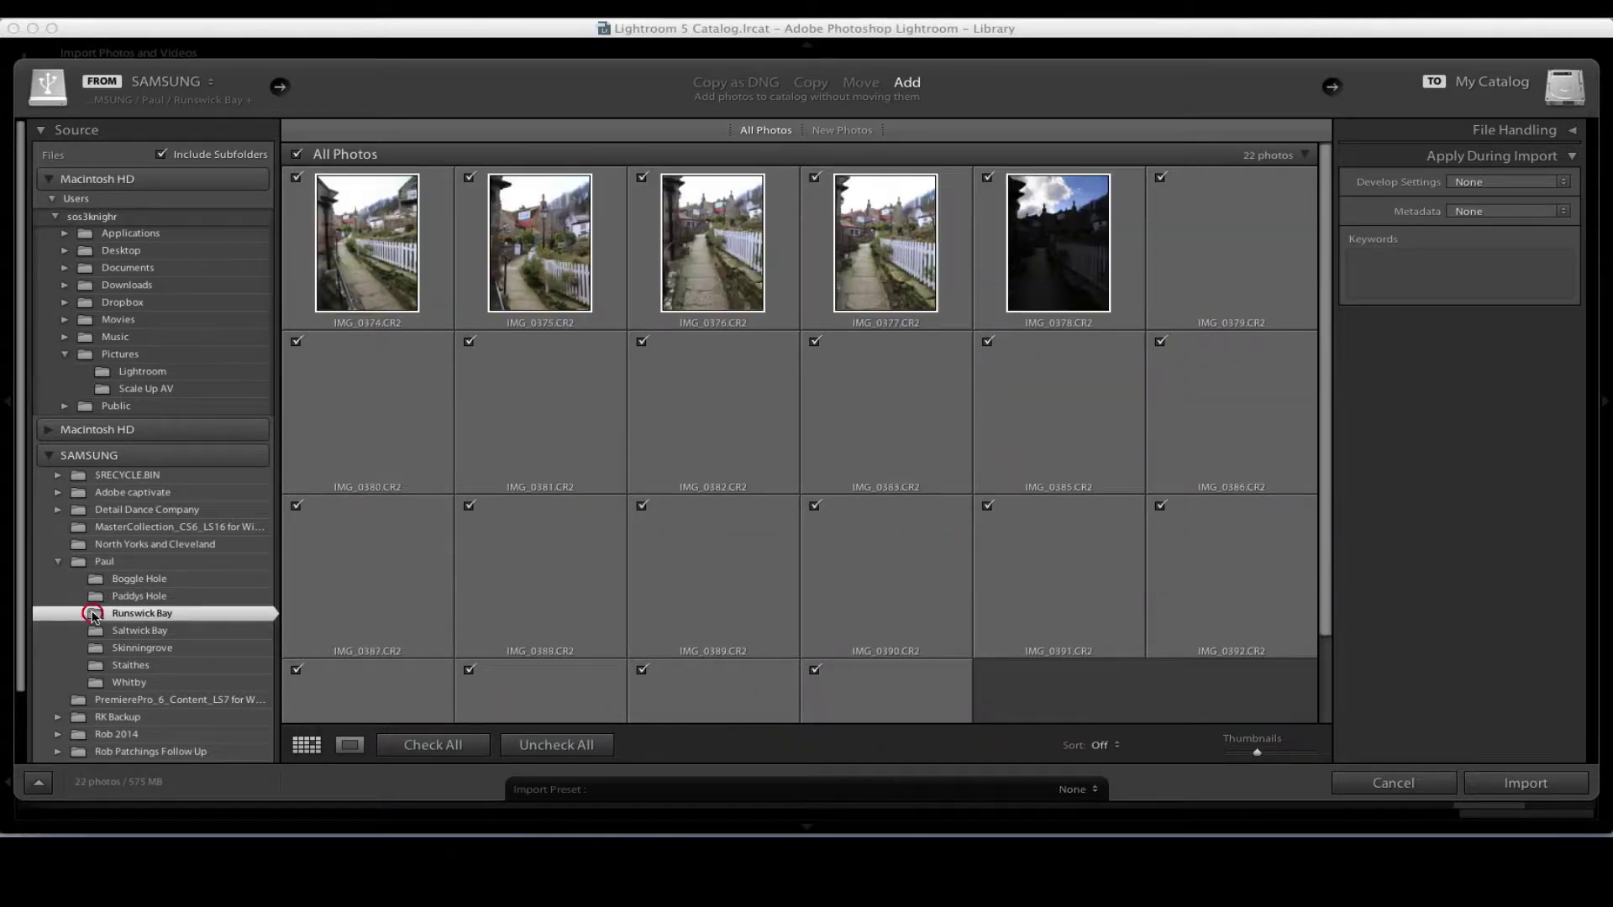
pyautogui.scroll(-3, 660, 618)
pyautogui.click(136, 580)
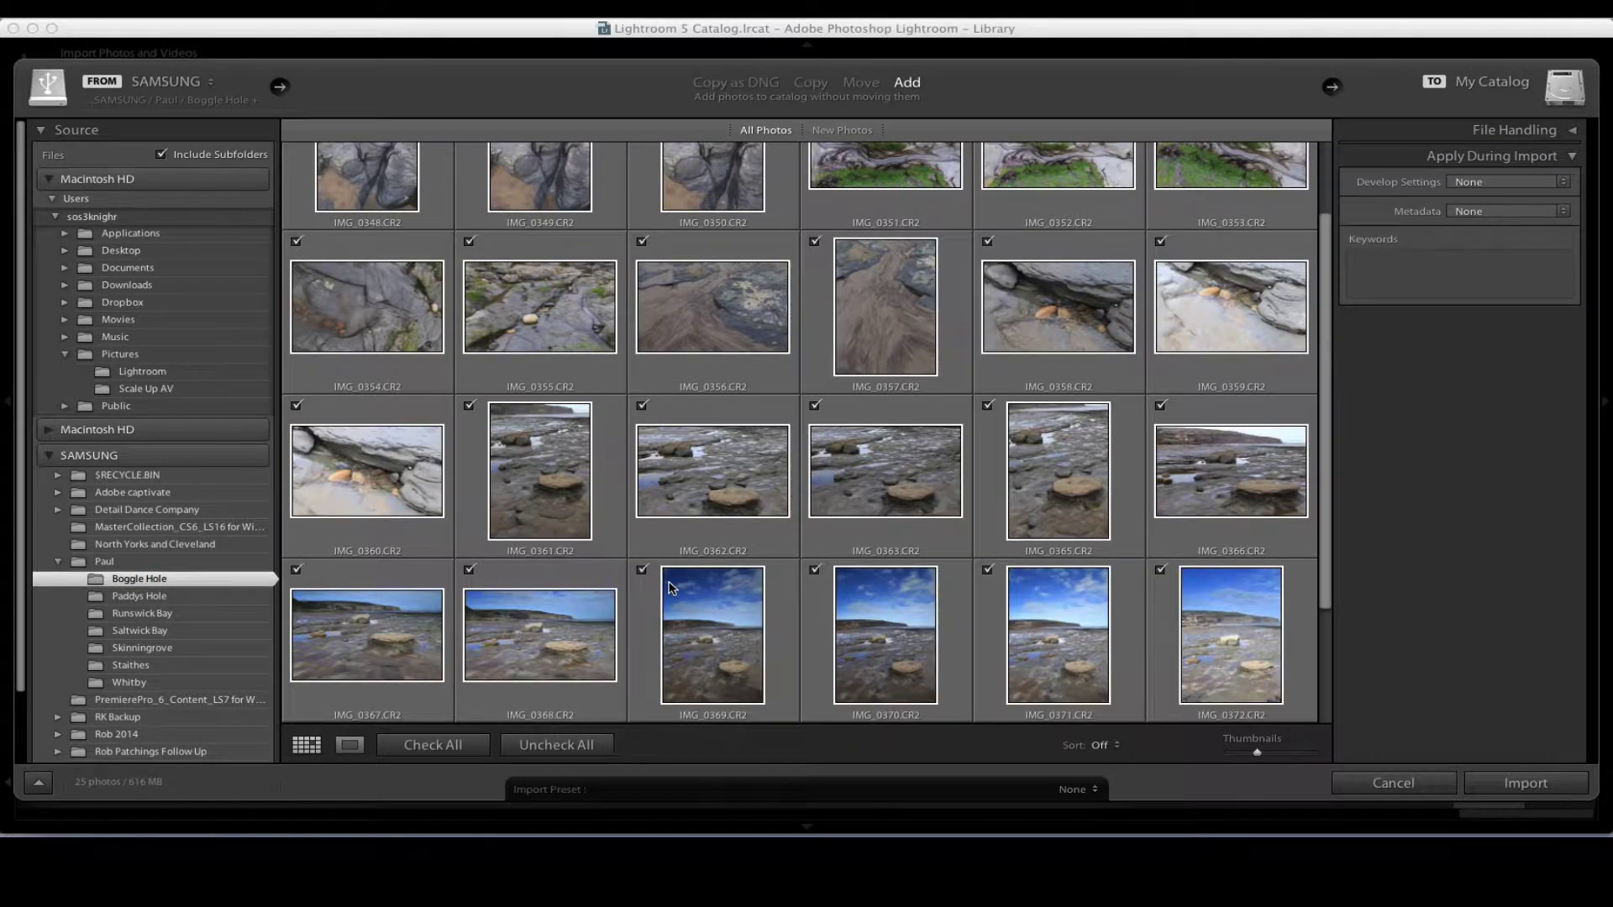
pyautogui.scroll(-5, 672, 588)
pyautogui.scroll(8, 672, 588)
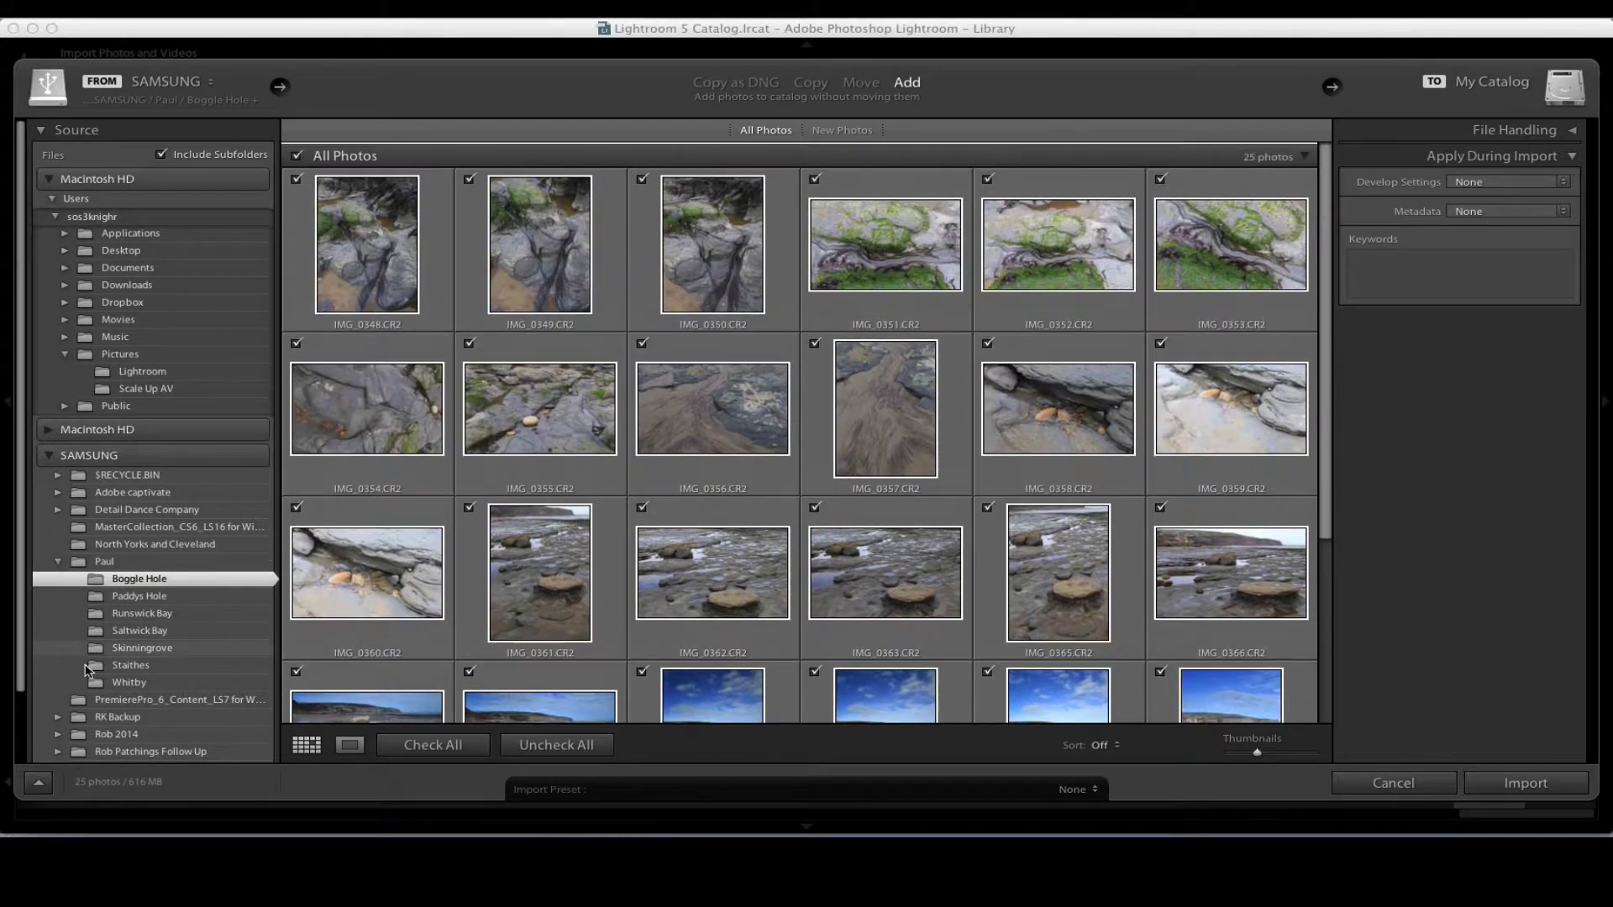
# Browse the importable photos in the Staithes and Whitby folders.
pyautogui.click(130, 665)
pyautogui.scroll(-10, 458, 648)
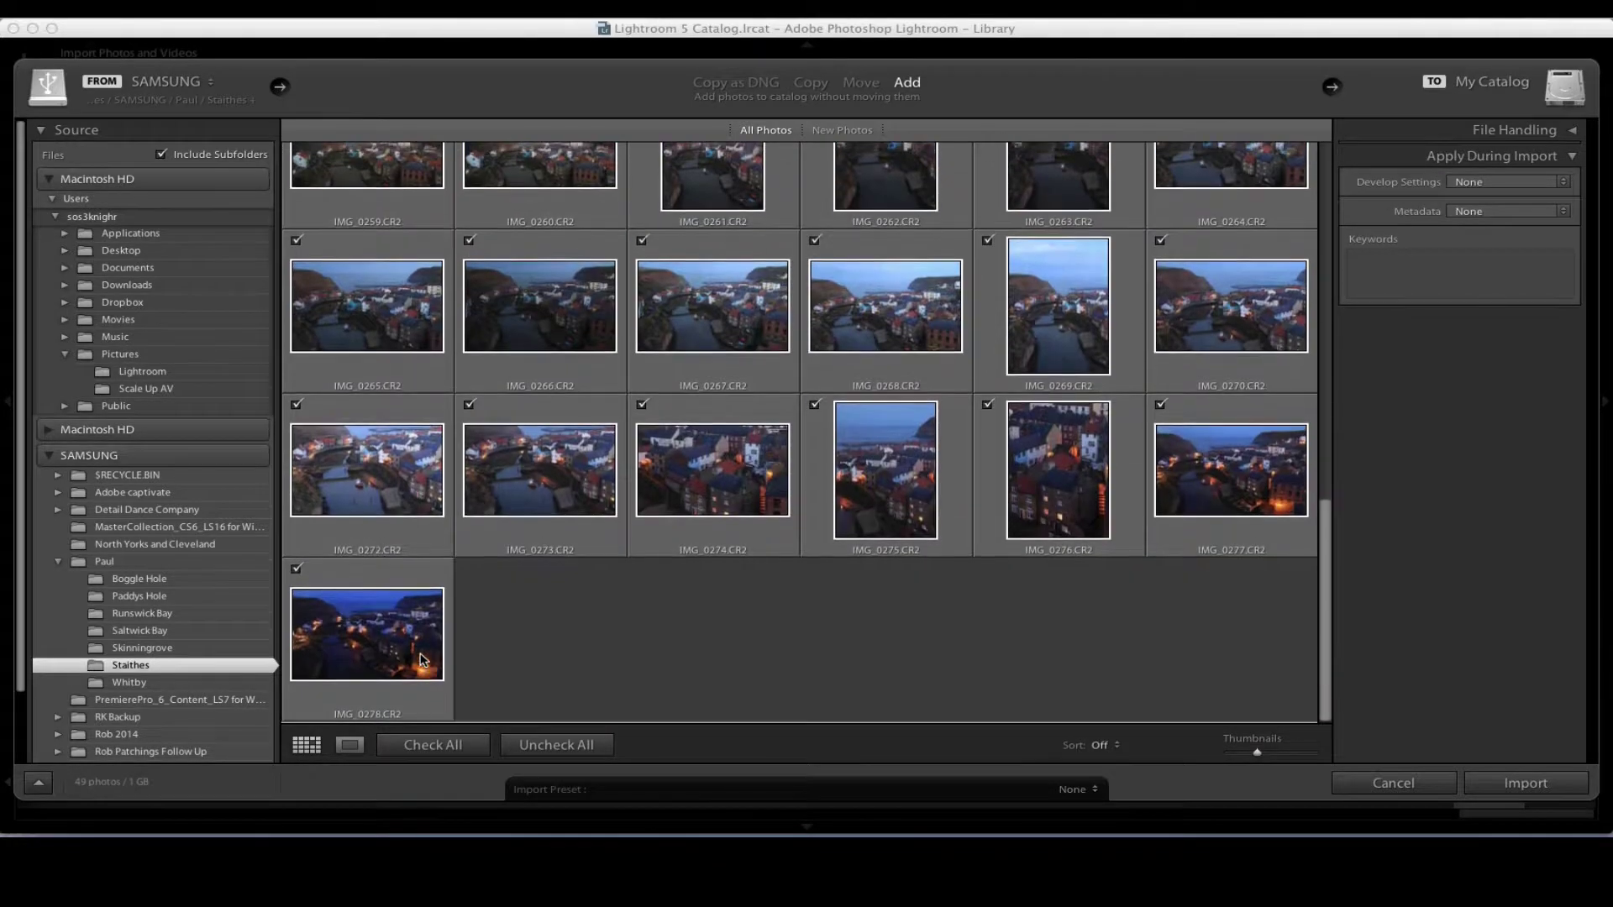
pyautogui.click(131, 681)
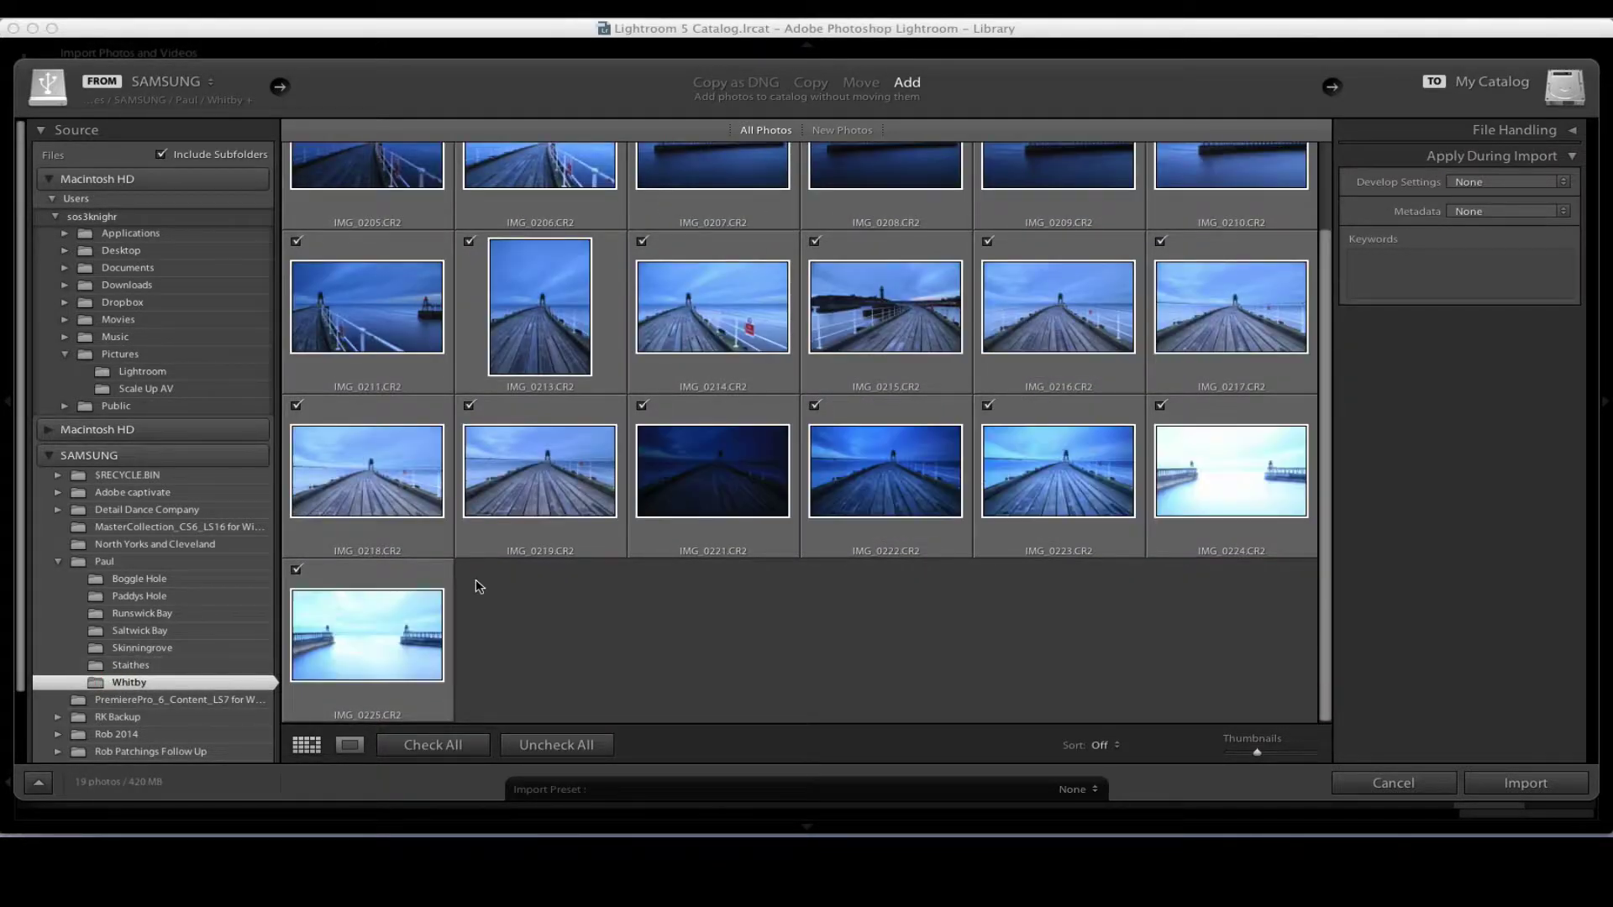
pyautogui.scroll(2, 497, 576)
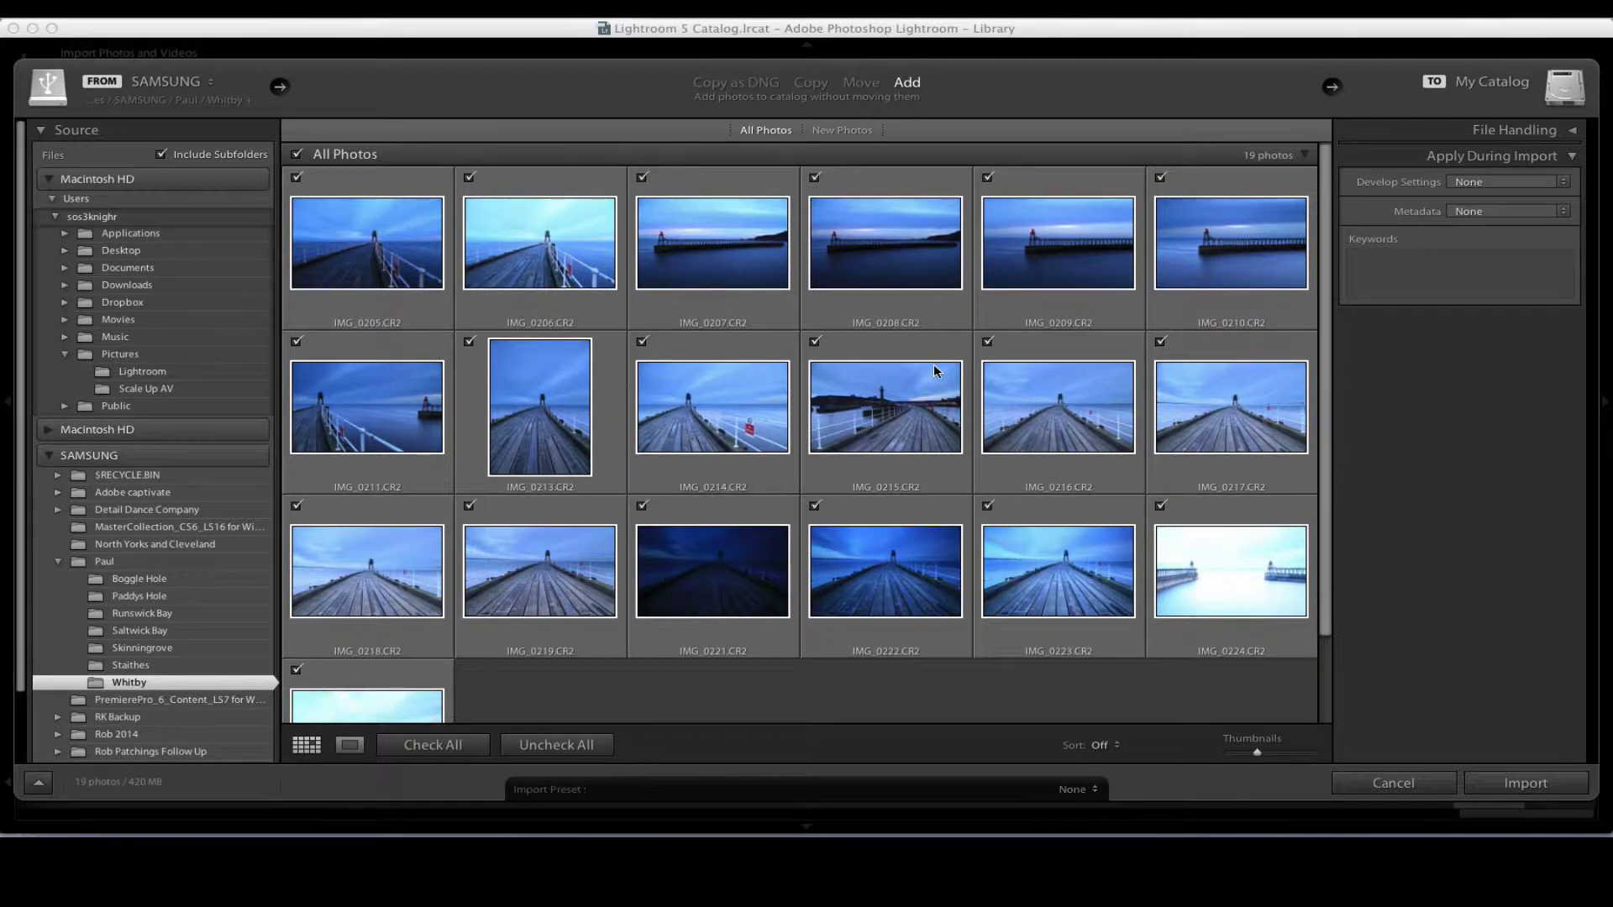
# Look through all photos in the parent folder of the Boggle Hole to Whitby subfolders, and cancel the import.
pyautogui.click(104, 561)
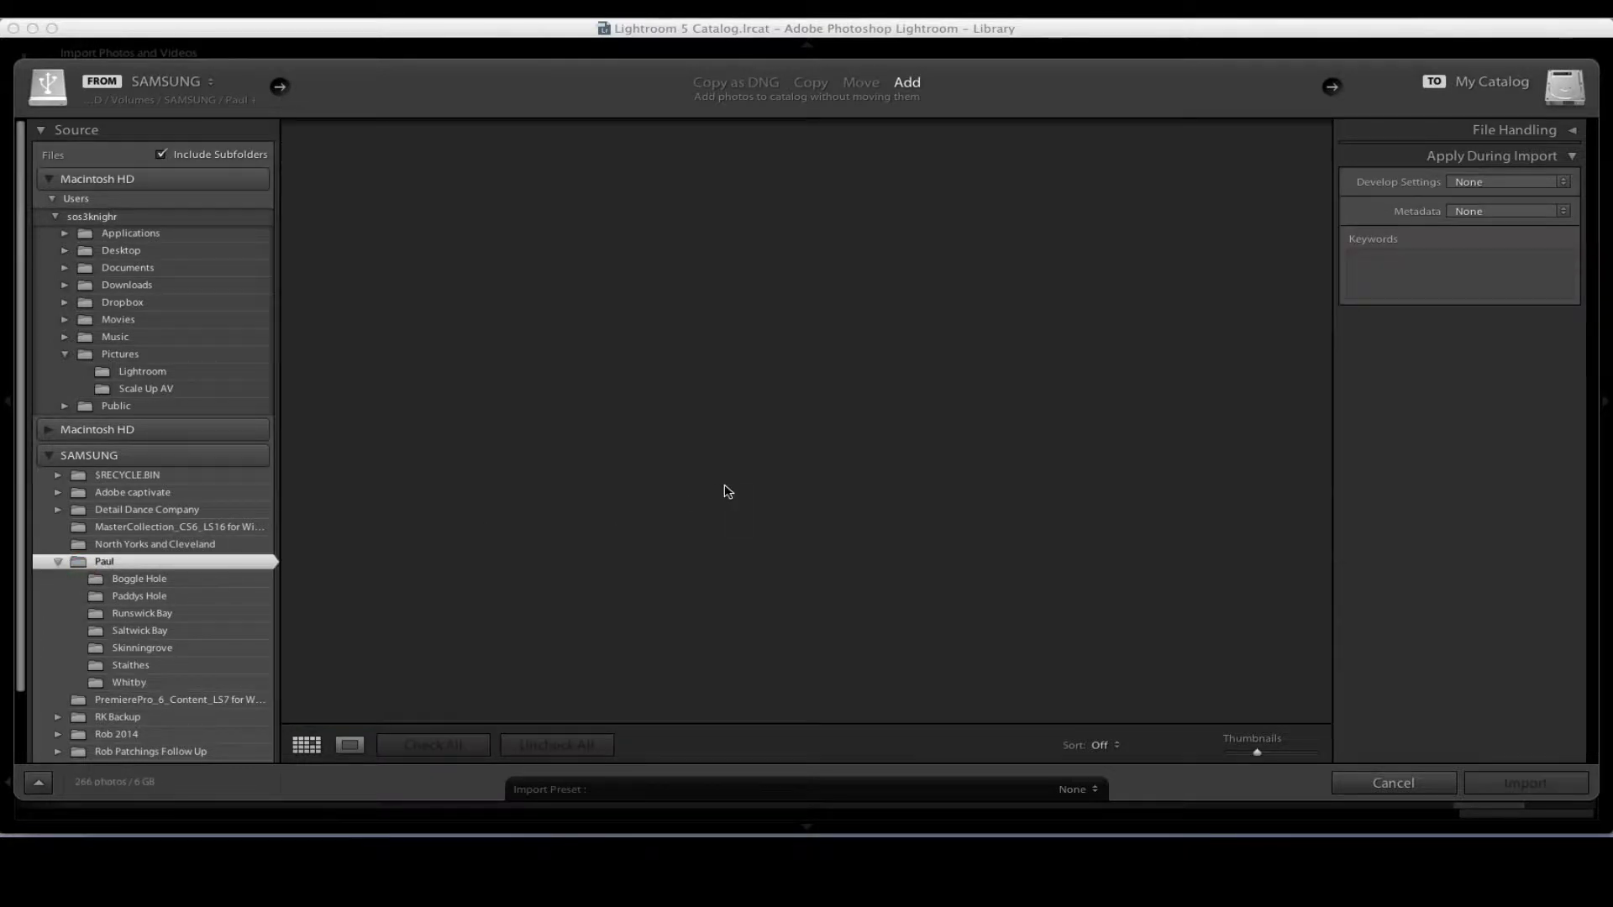
pyautogui.scroll(-10, 724, 500)
pyautogui.scroll(-5, 721, 510)
pyautogui.scroll(-10, 721, 513)
pyautogui.scroll(-4, 720, 512)
pyautogui.scroll(2, 719, 505)
pyautogui.scroll(-4, 719, 506)
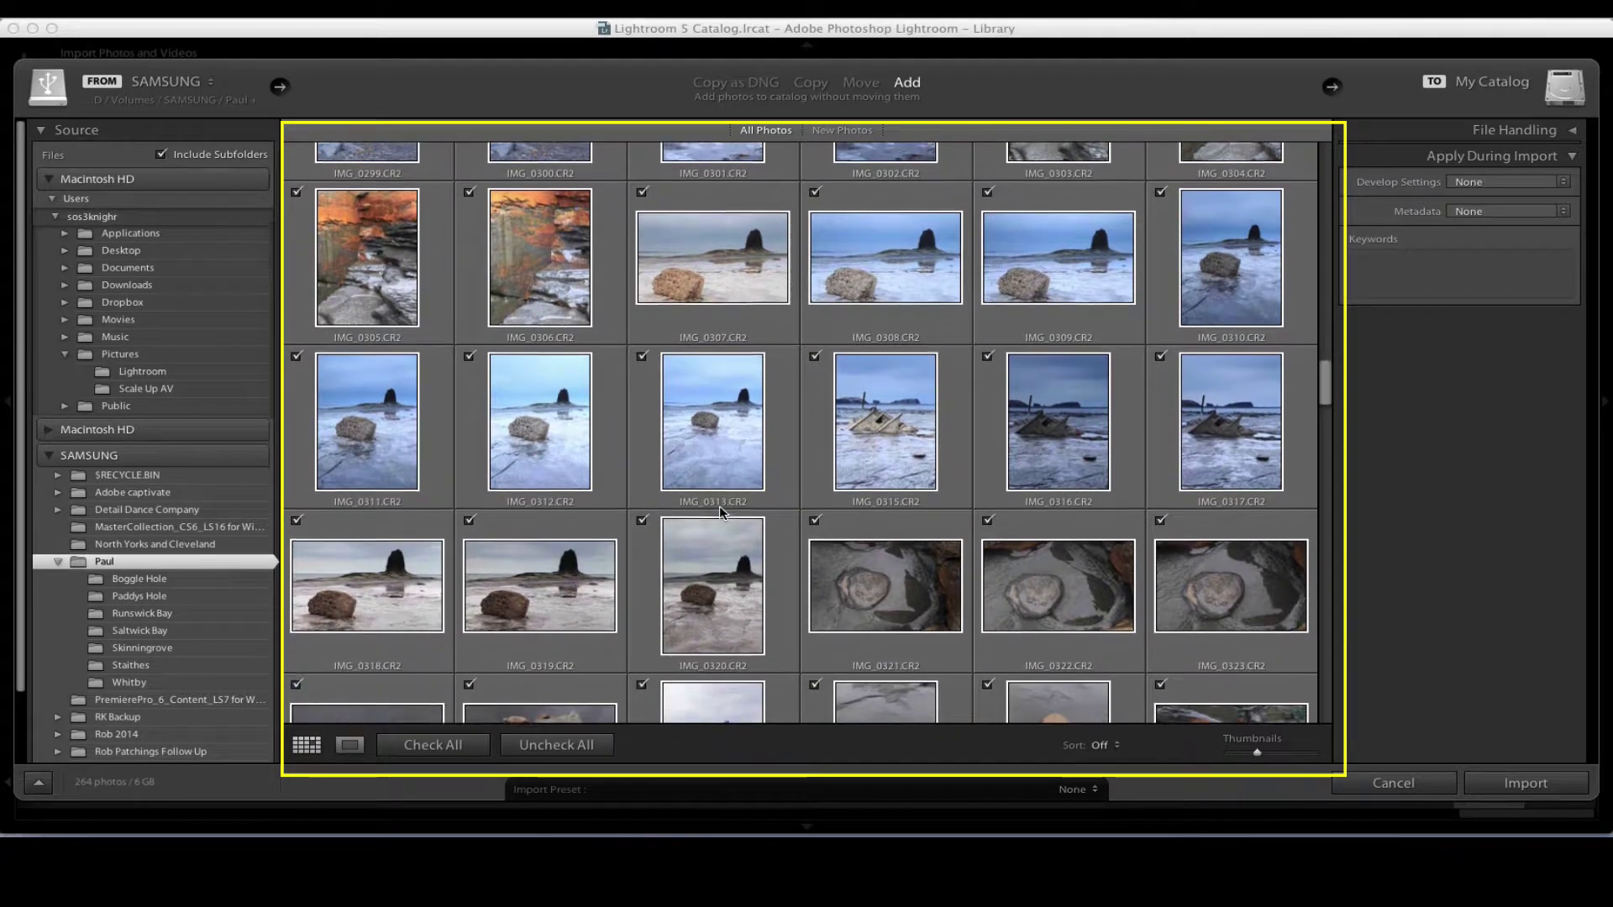
pyautogui.scroll(-2, 719, 506)
pyautogui.scroll(-5, 719, 509)
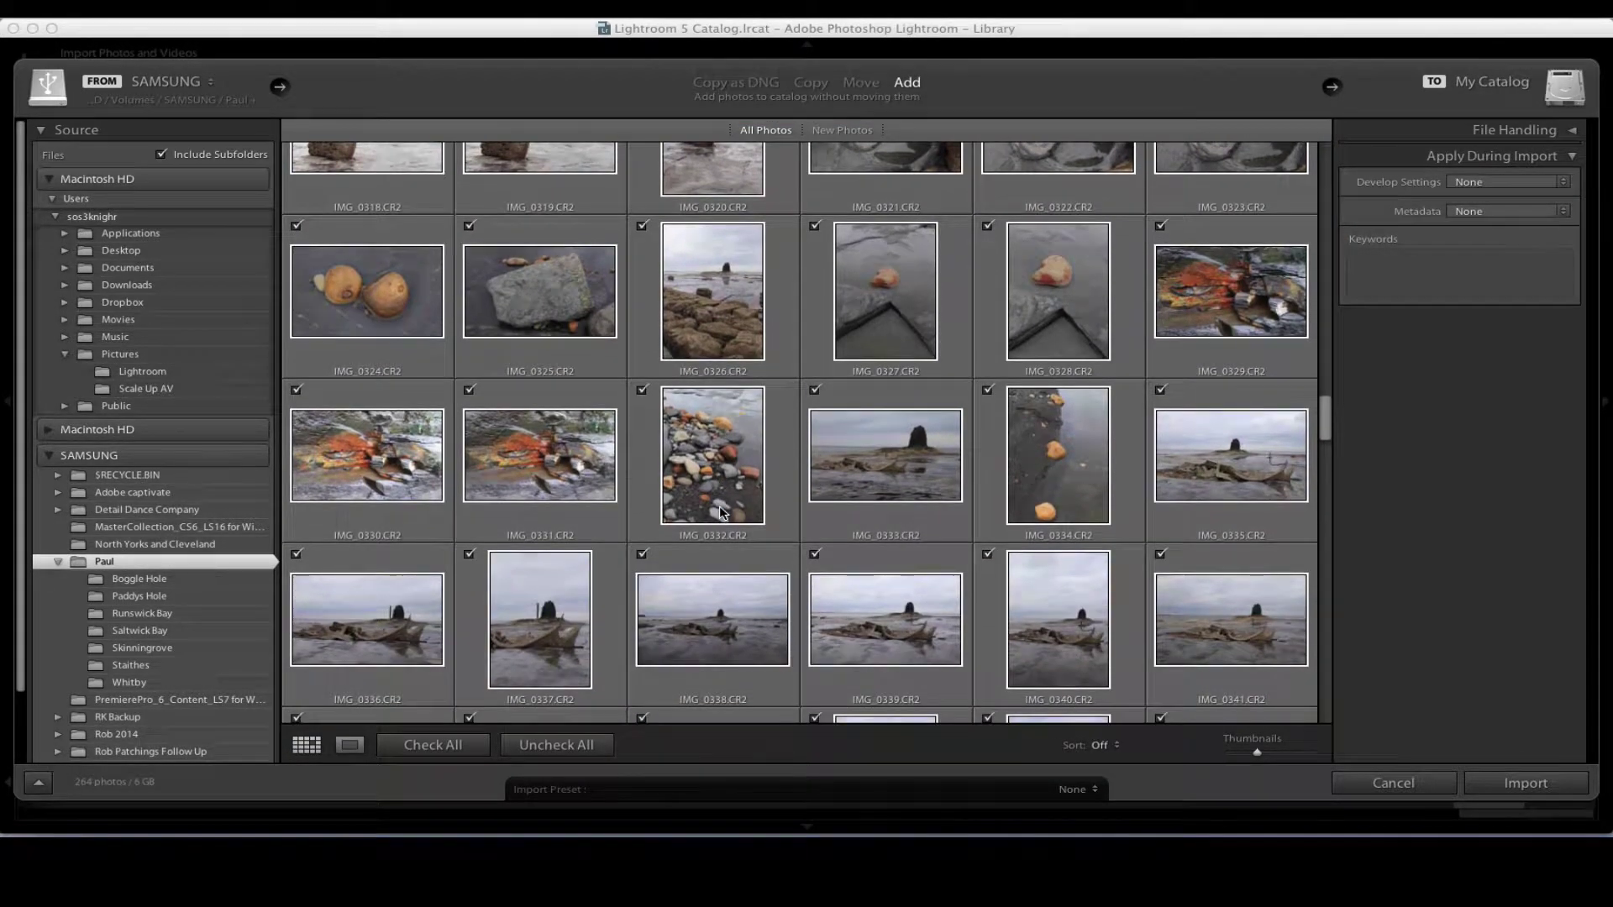
pyautogui.scroll(-9, 721, 511)
pyautogui.scroll(-15, 721, 512)
pyautogui.scroll(-2, 719, 512)
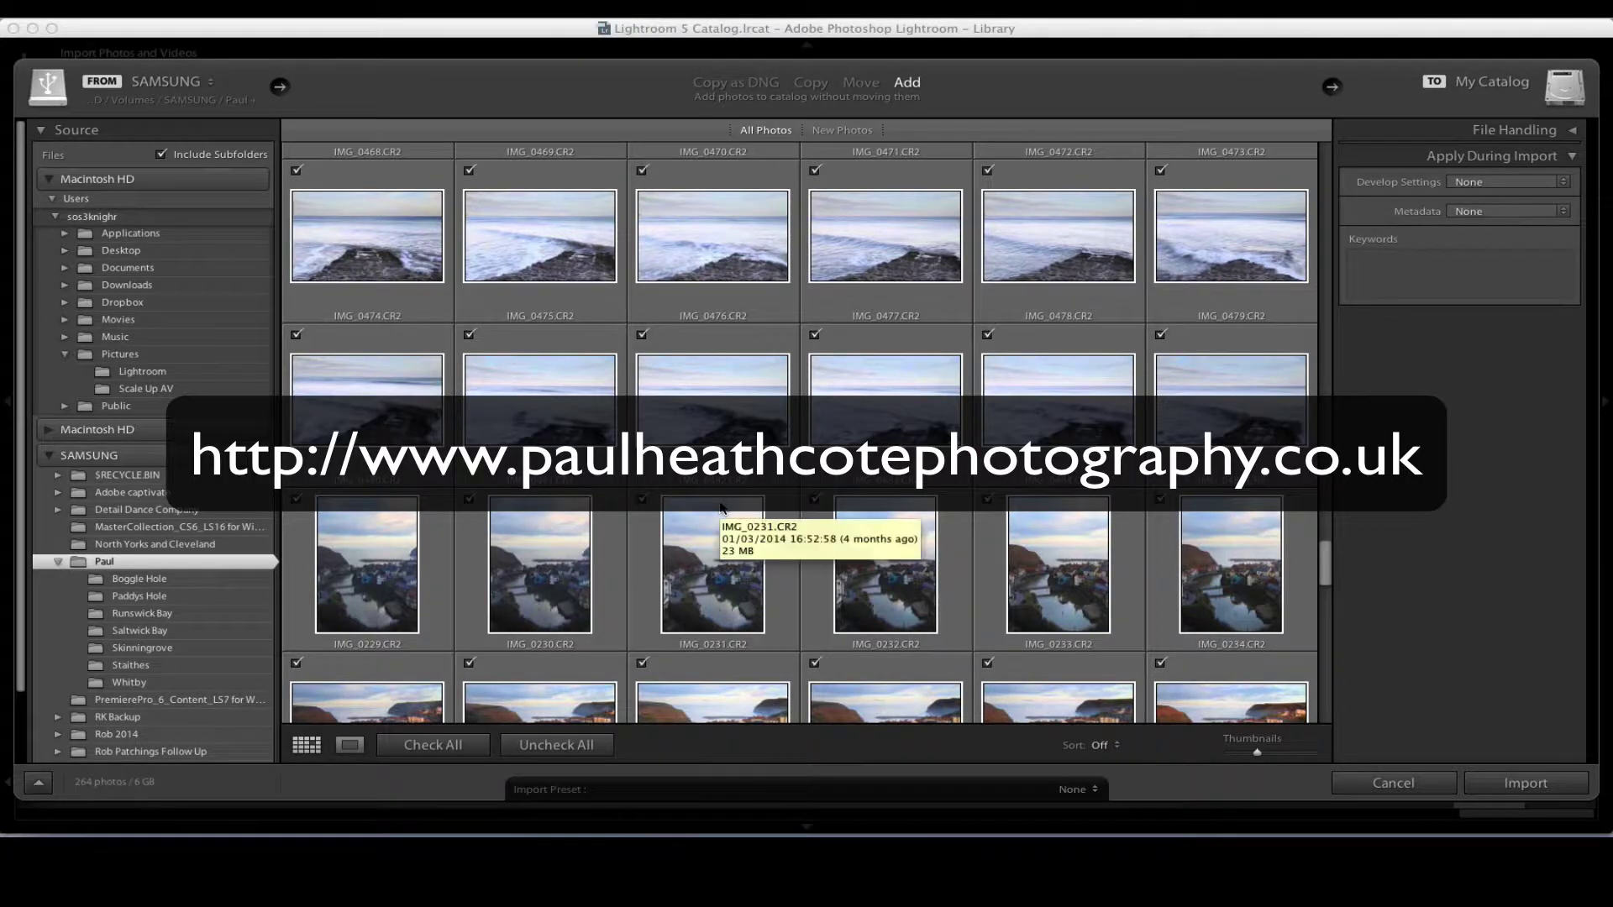
pyautogui.scroll(-6, 721, 508)
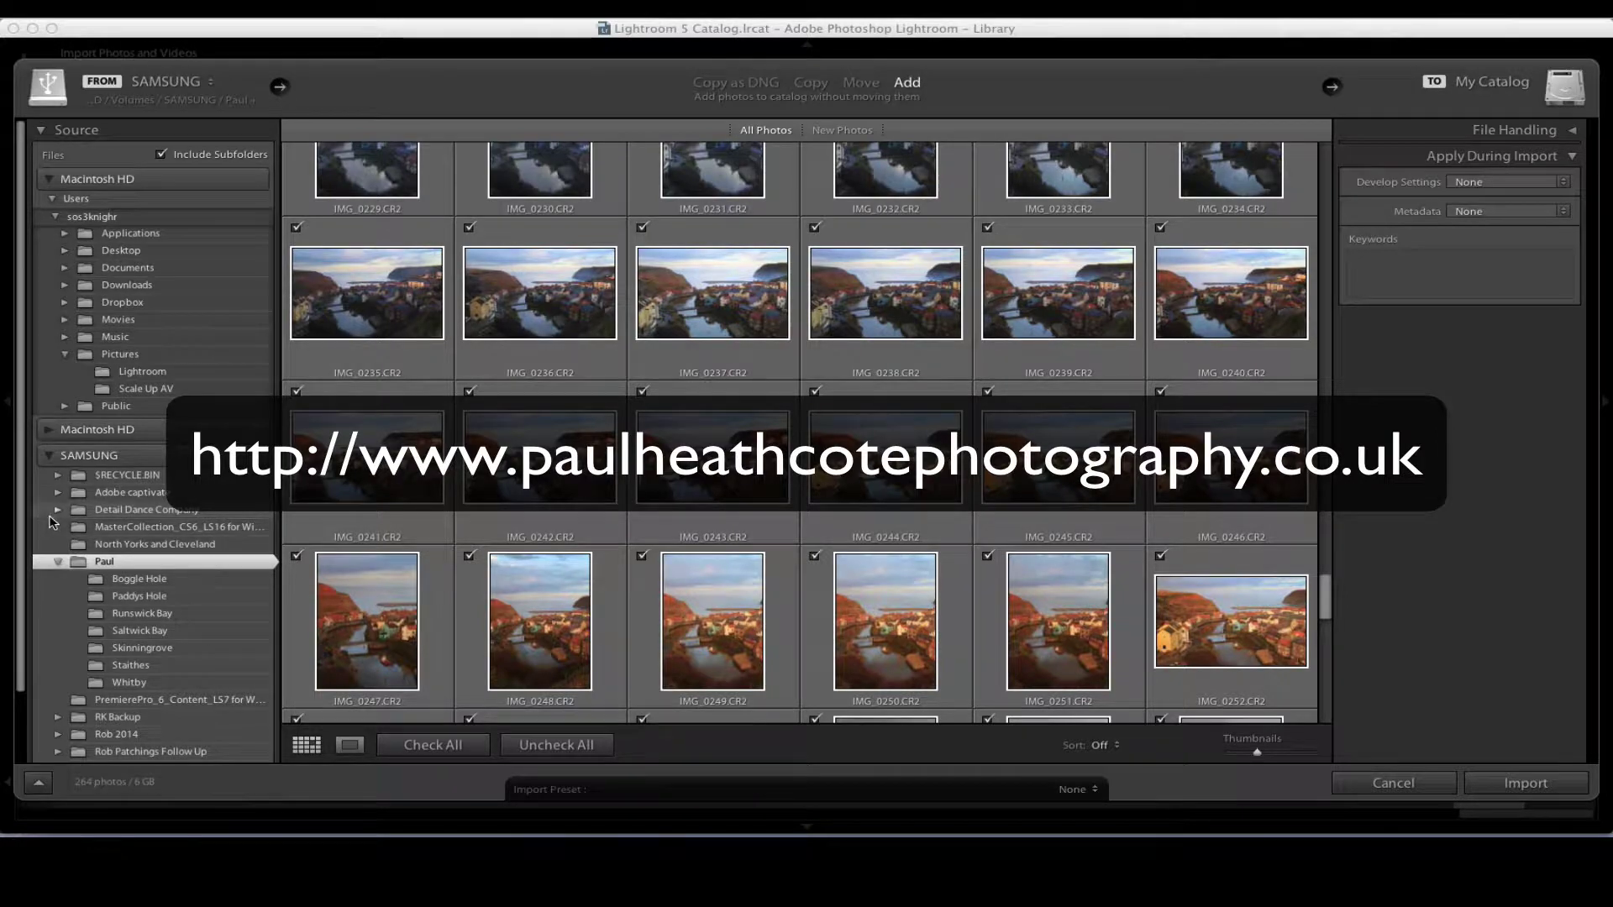
pyautogui.click(1394, 783)
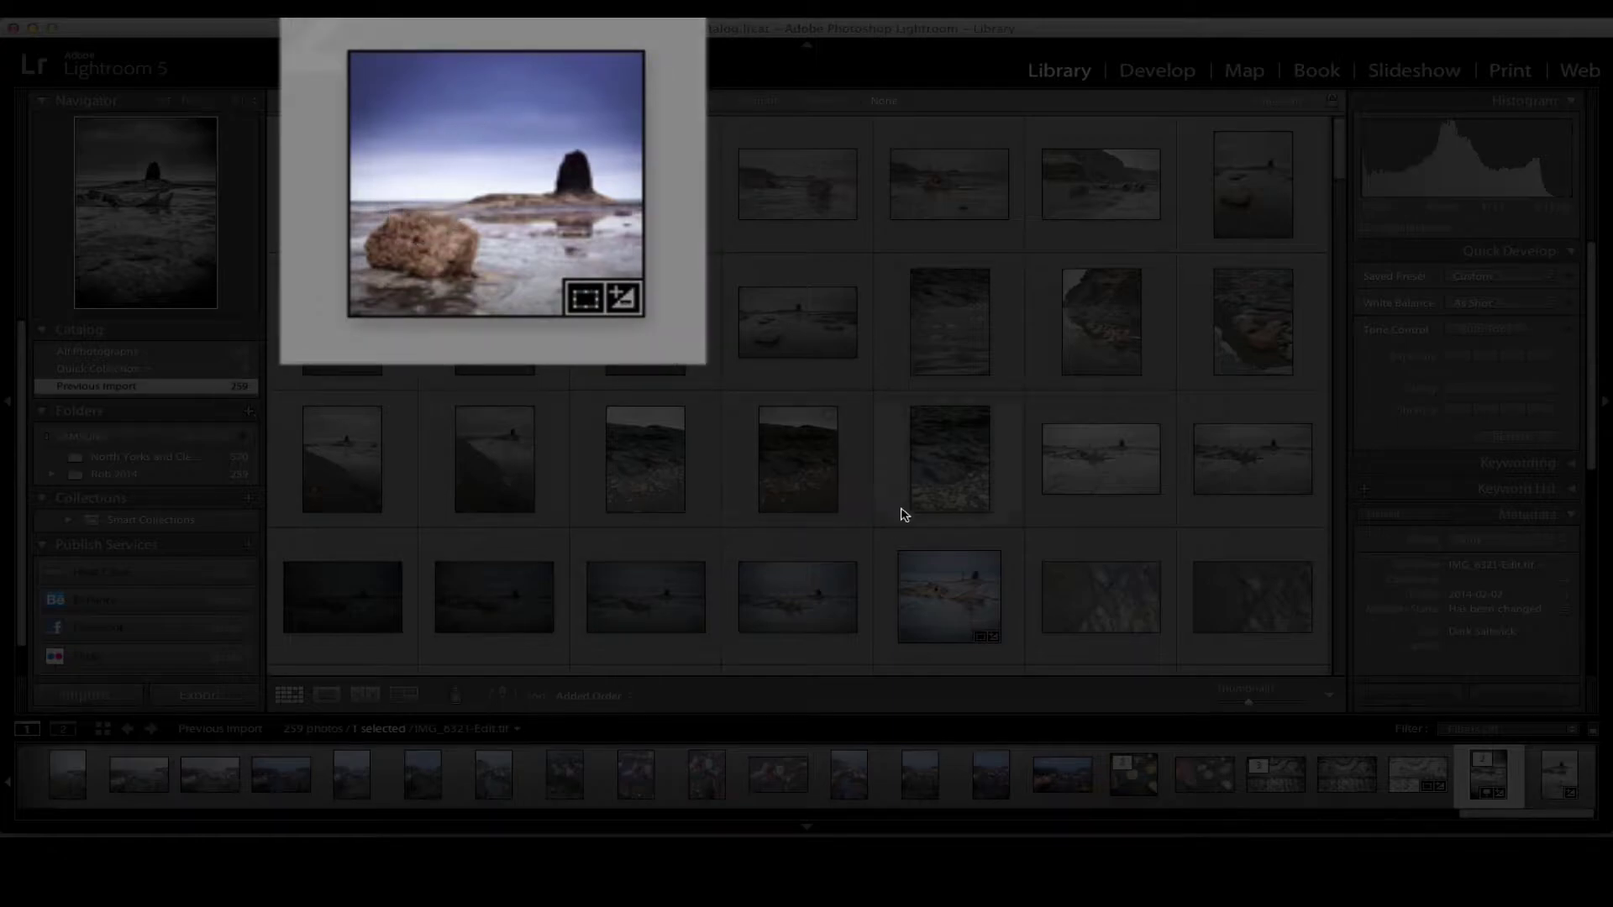
# View the edited photo IMG_6303.CR2 enlarged, and return to the grid to browse the previous import.
pyautogui.doubleClick(504, 202)
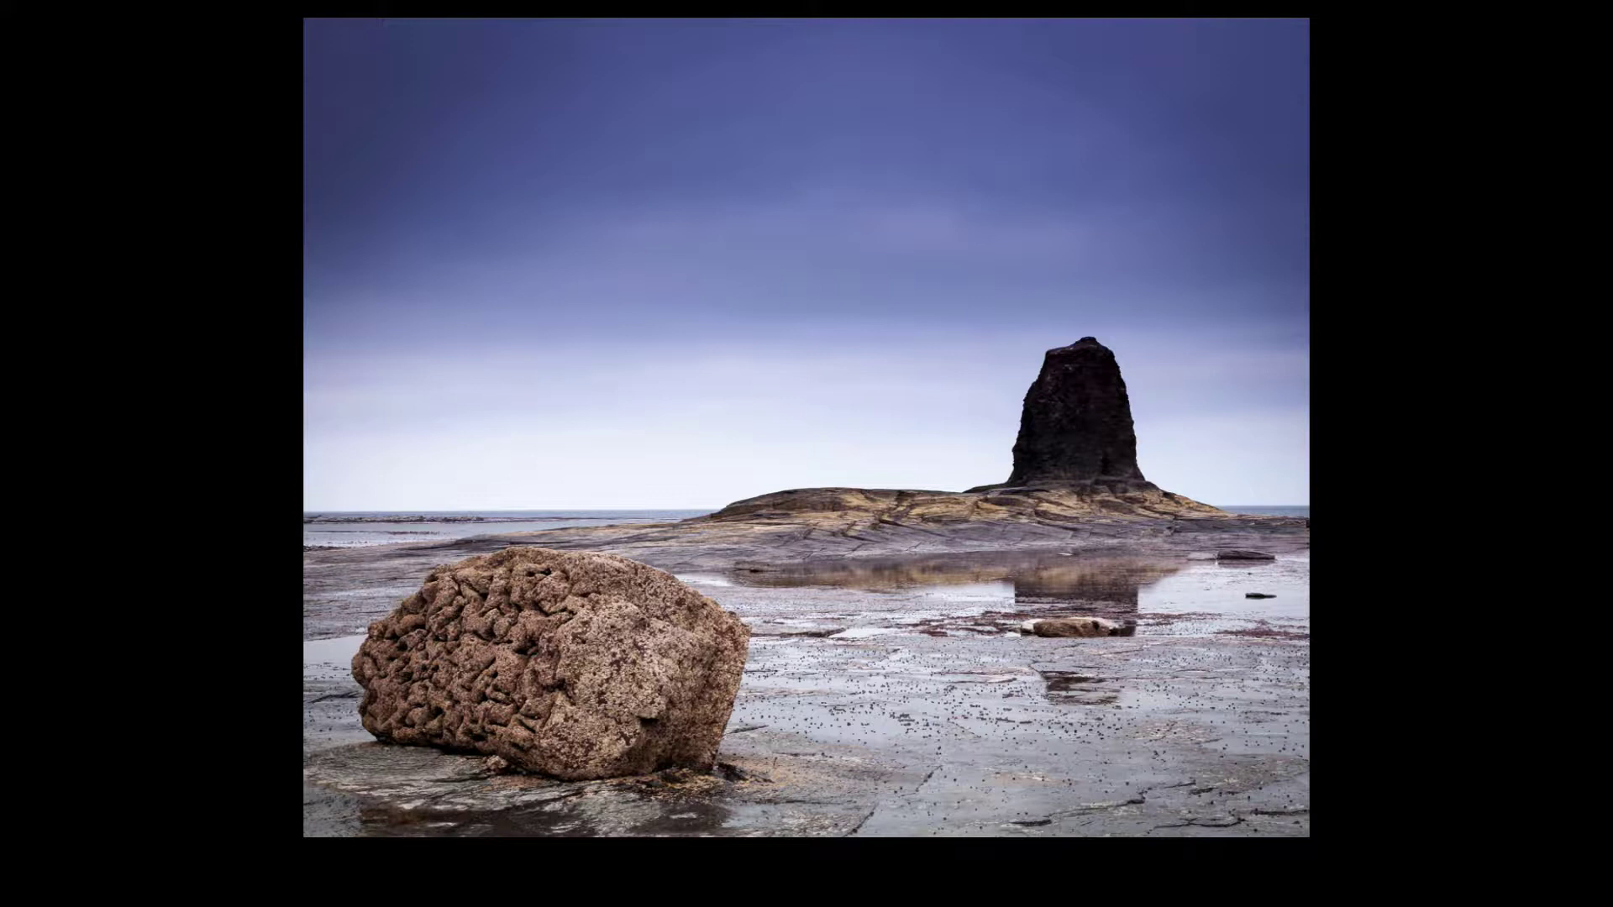
pyautogui.press('Escape')
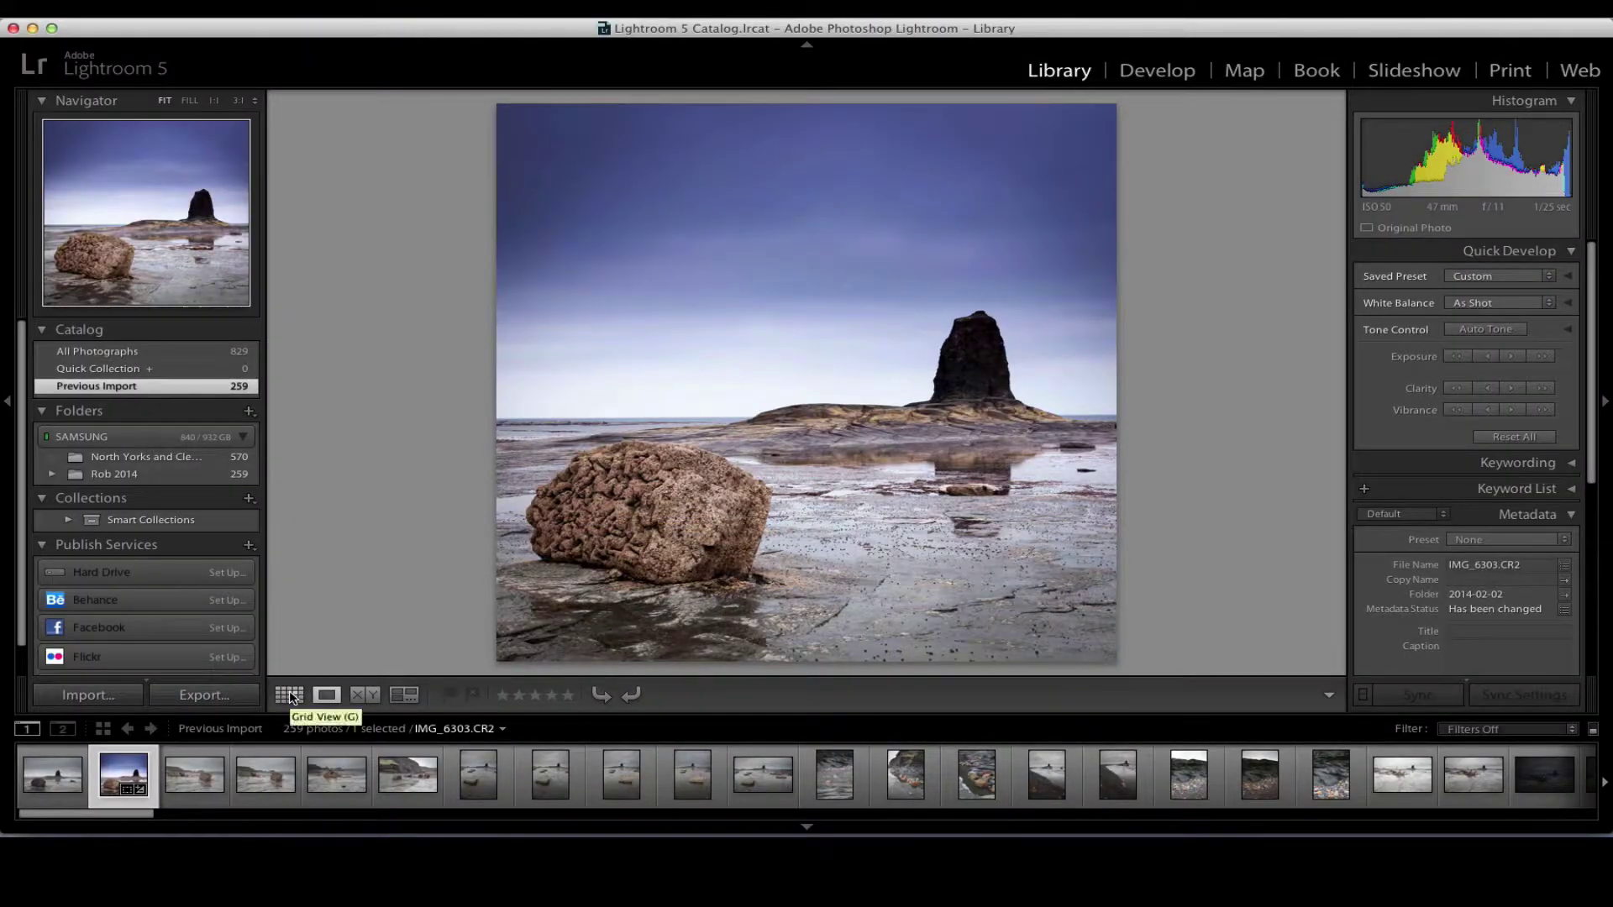
pyautogui.click(289, 695)
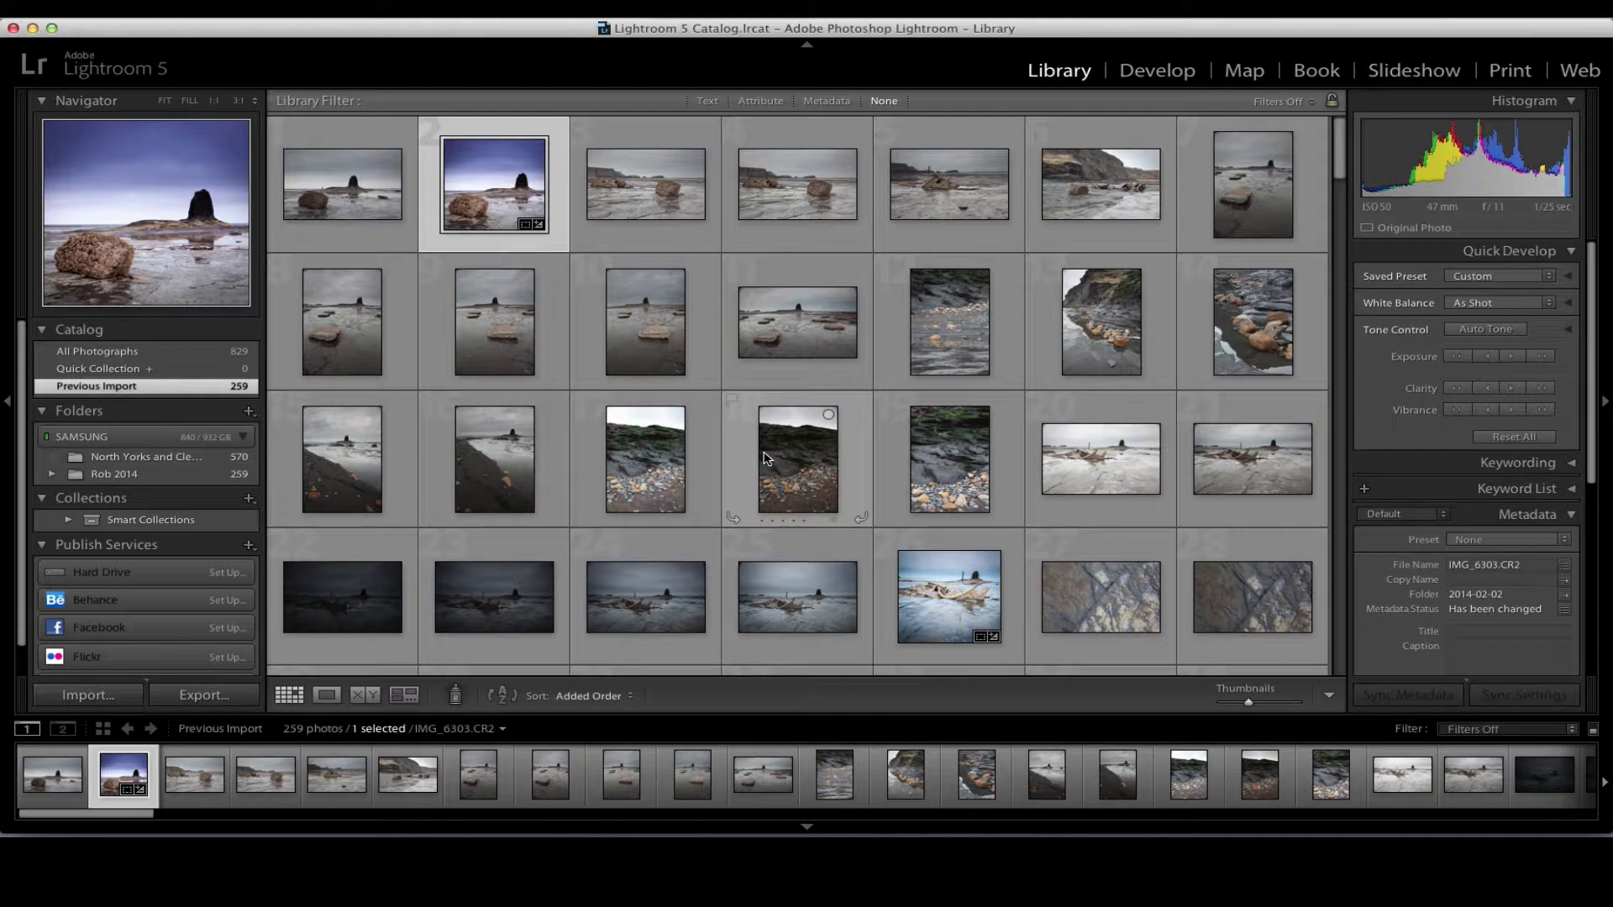
pyautogui.scroll(-1, 767, 458)
pyautogui.scroll(-4, 767, 458)
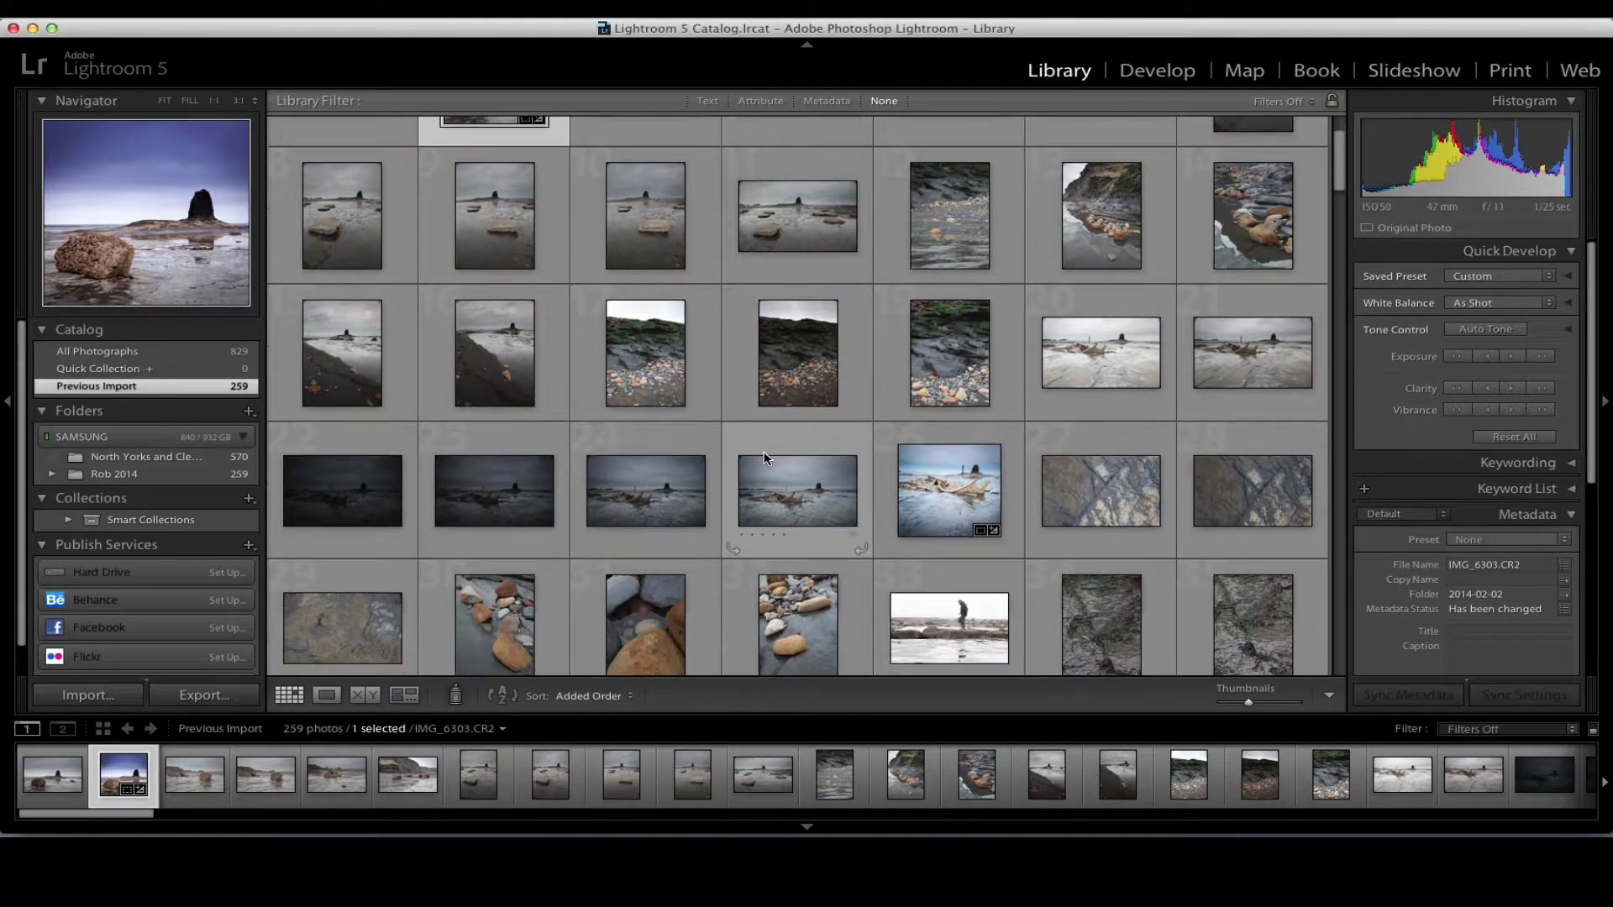
# Browse the previous import's thumbnails from the dark beach shots on to the red-cliff seascapes.
pyautogui.scroll(-5, 762, 468)
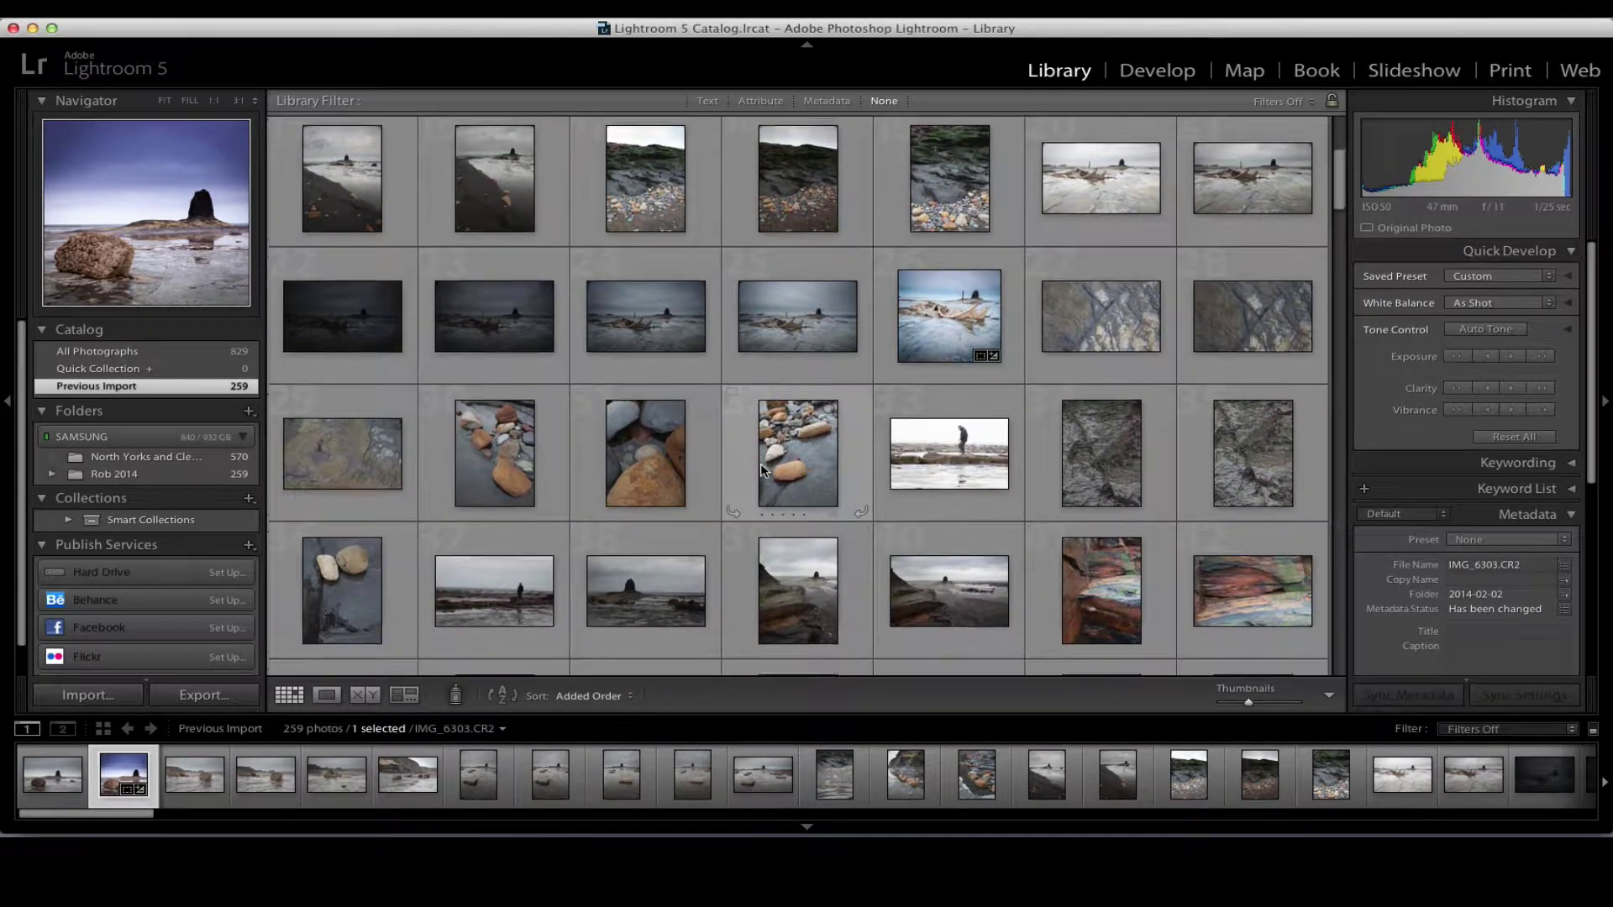
pyautogui.scroll(-9, 763, 468)
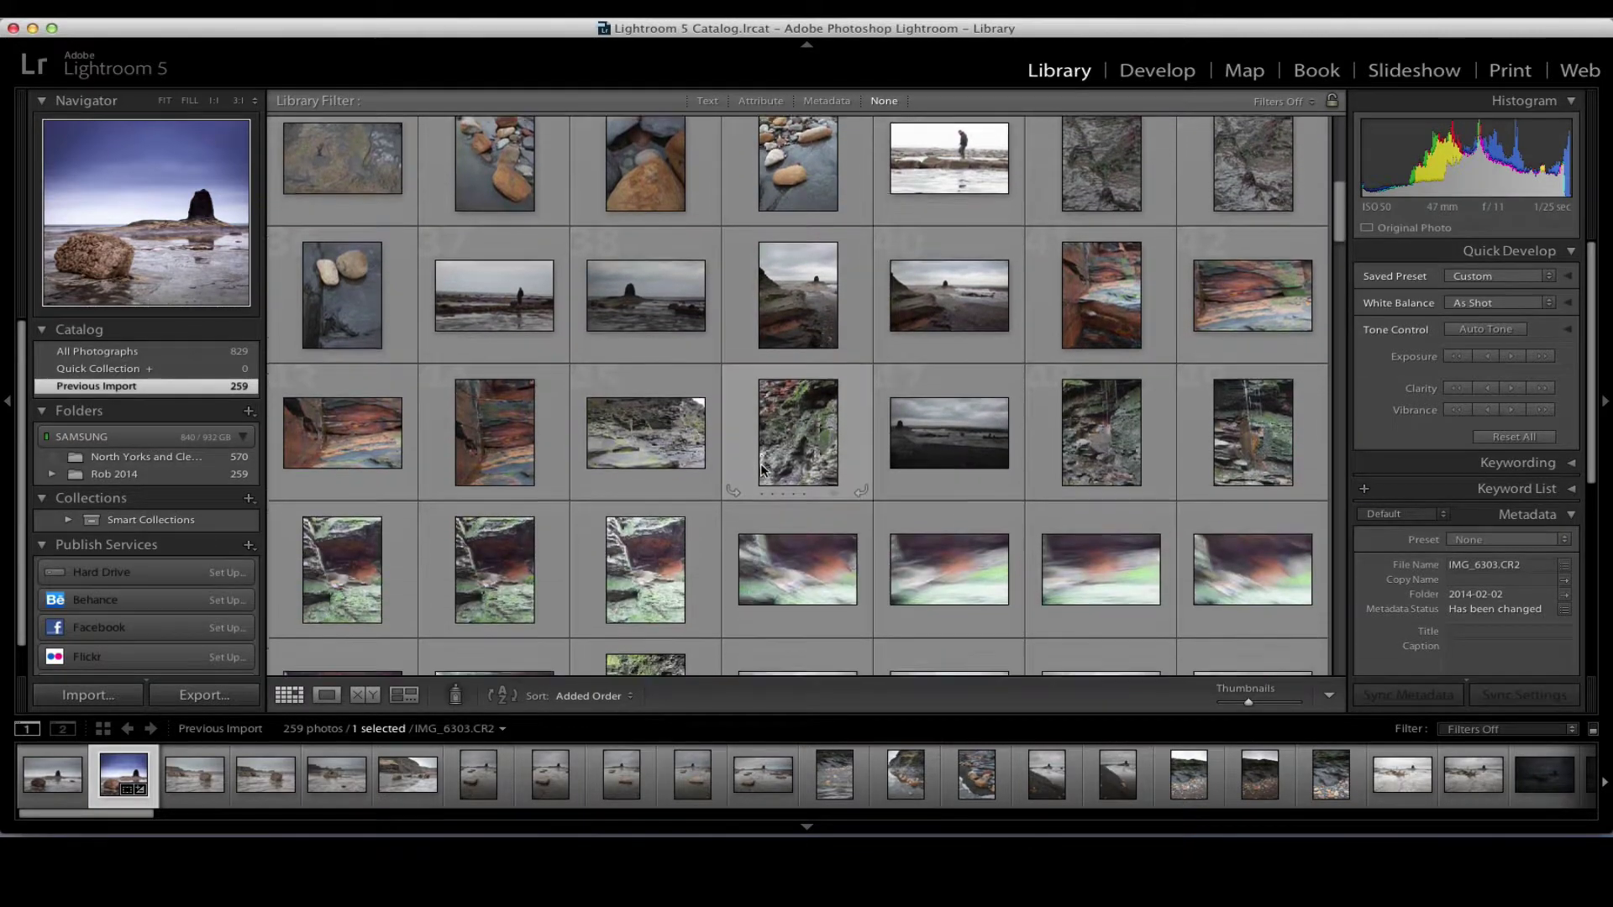
pyautogui.scroll(-10, 762, 468)
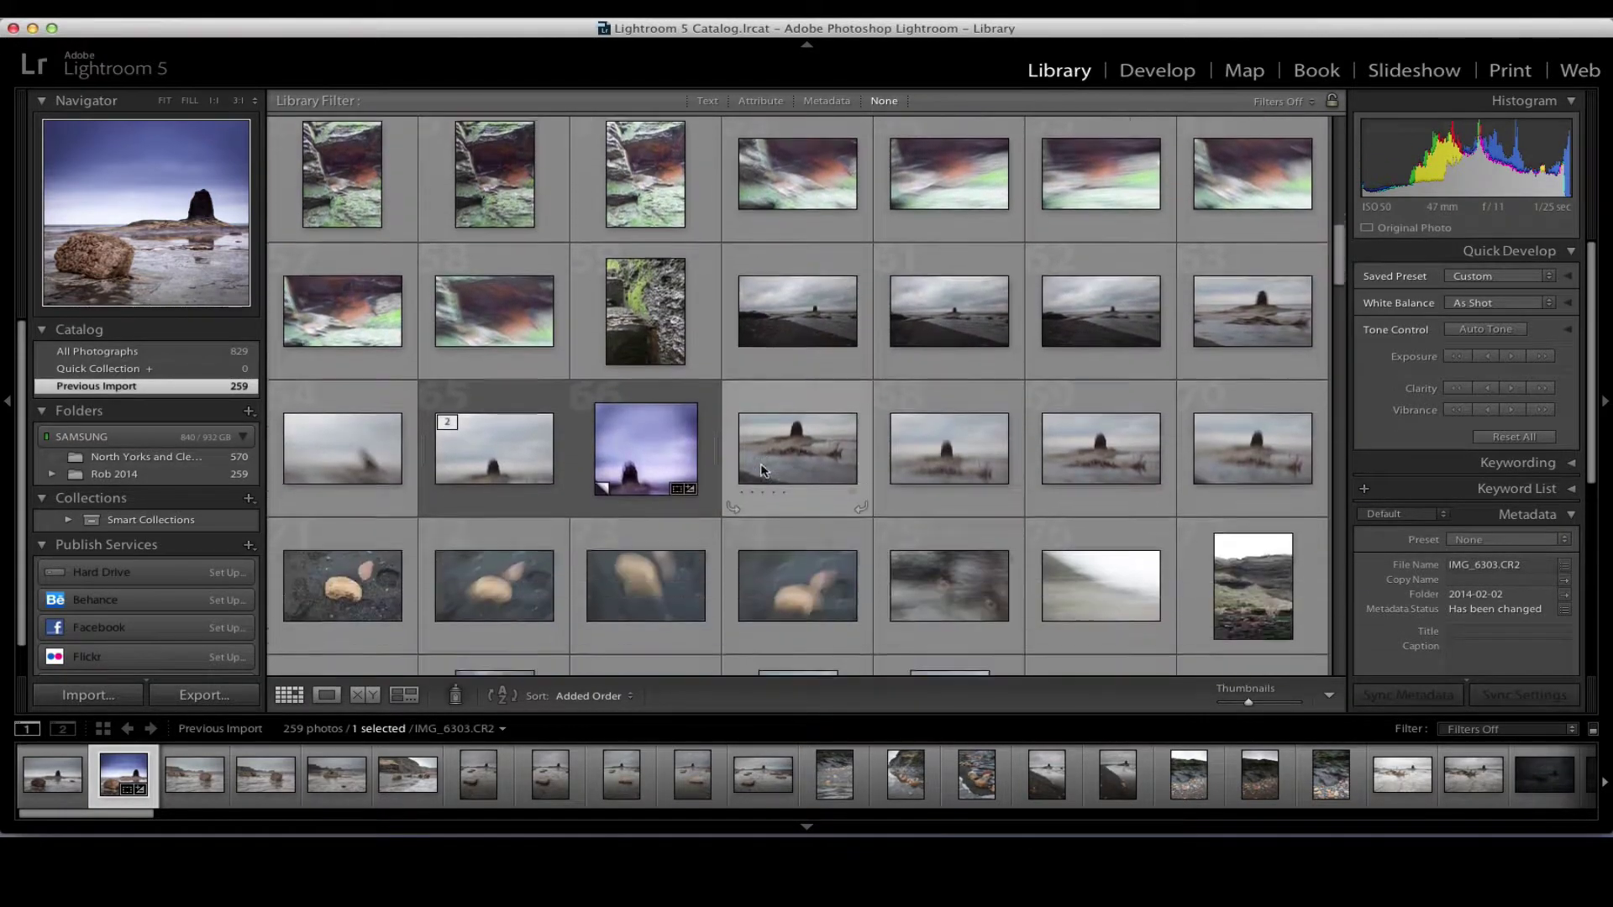
pyautogui.scroll(-5, 759, 469)
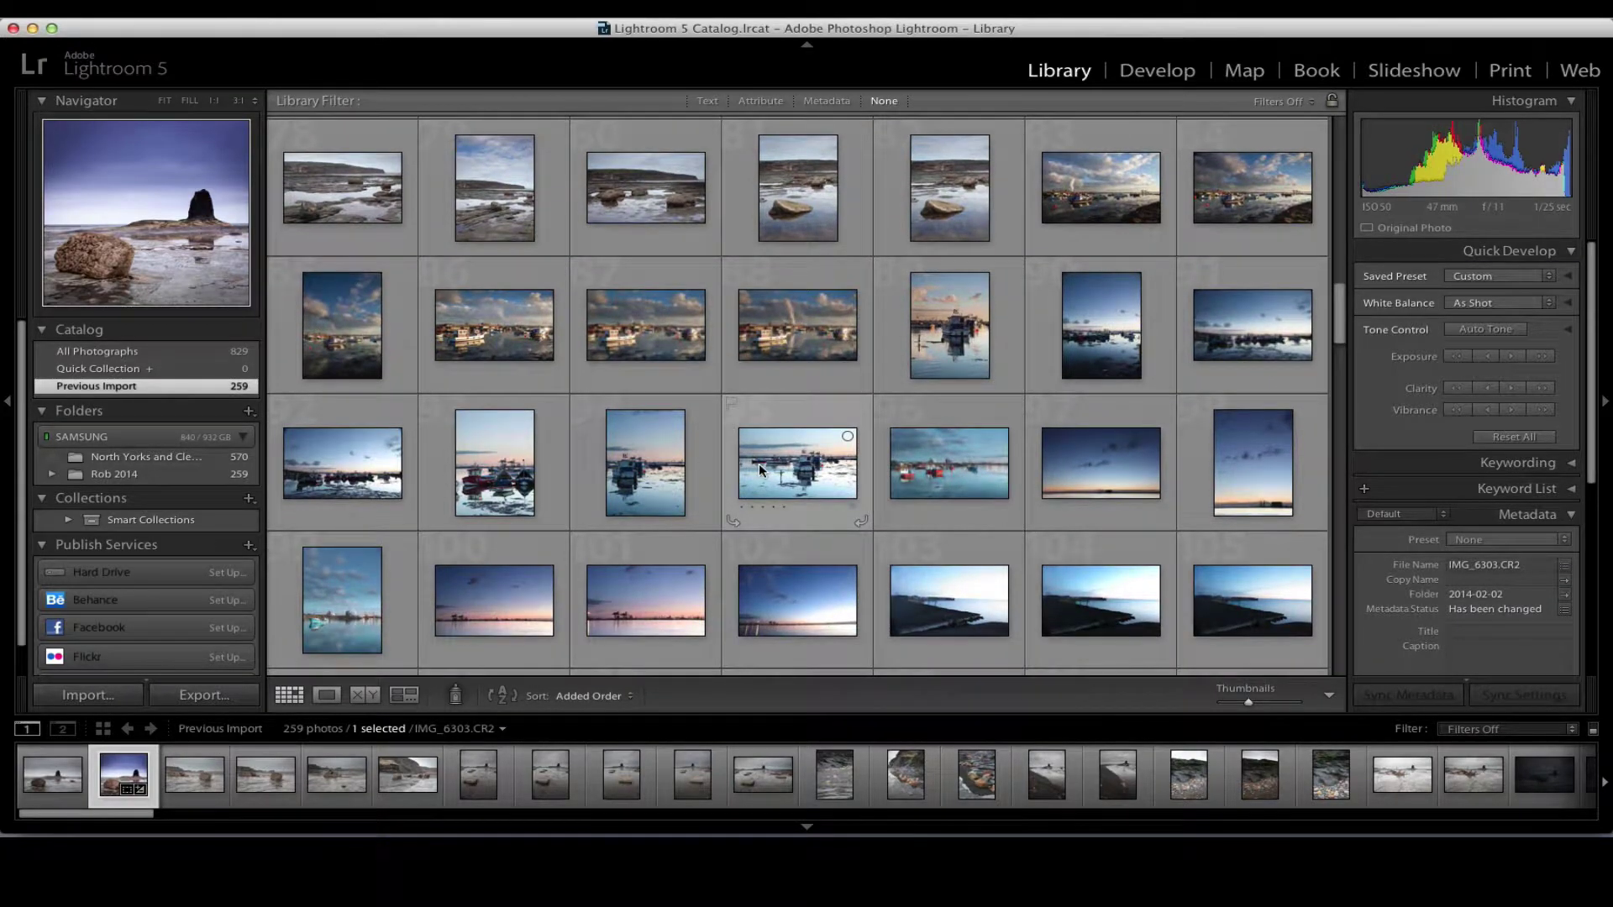
pyautogui.scroll(-2, 758, 462)
pyautogui.scroll(-7, 759, 462)
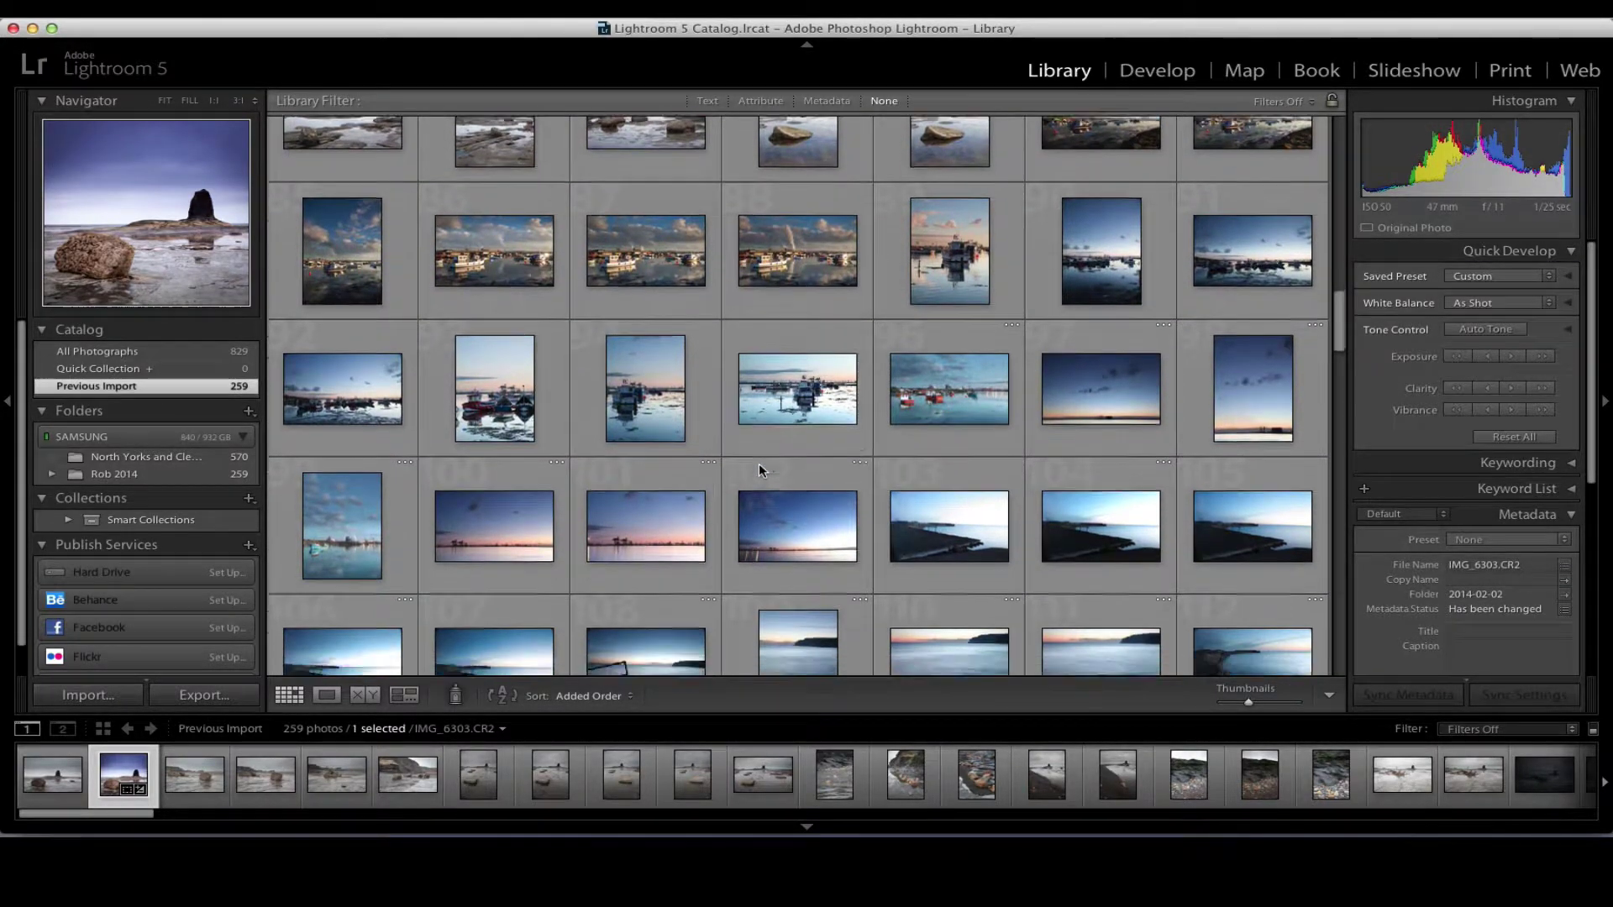
pyautogui.scroll(-6, 761, 470)
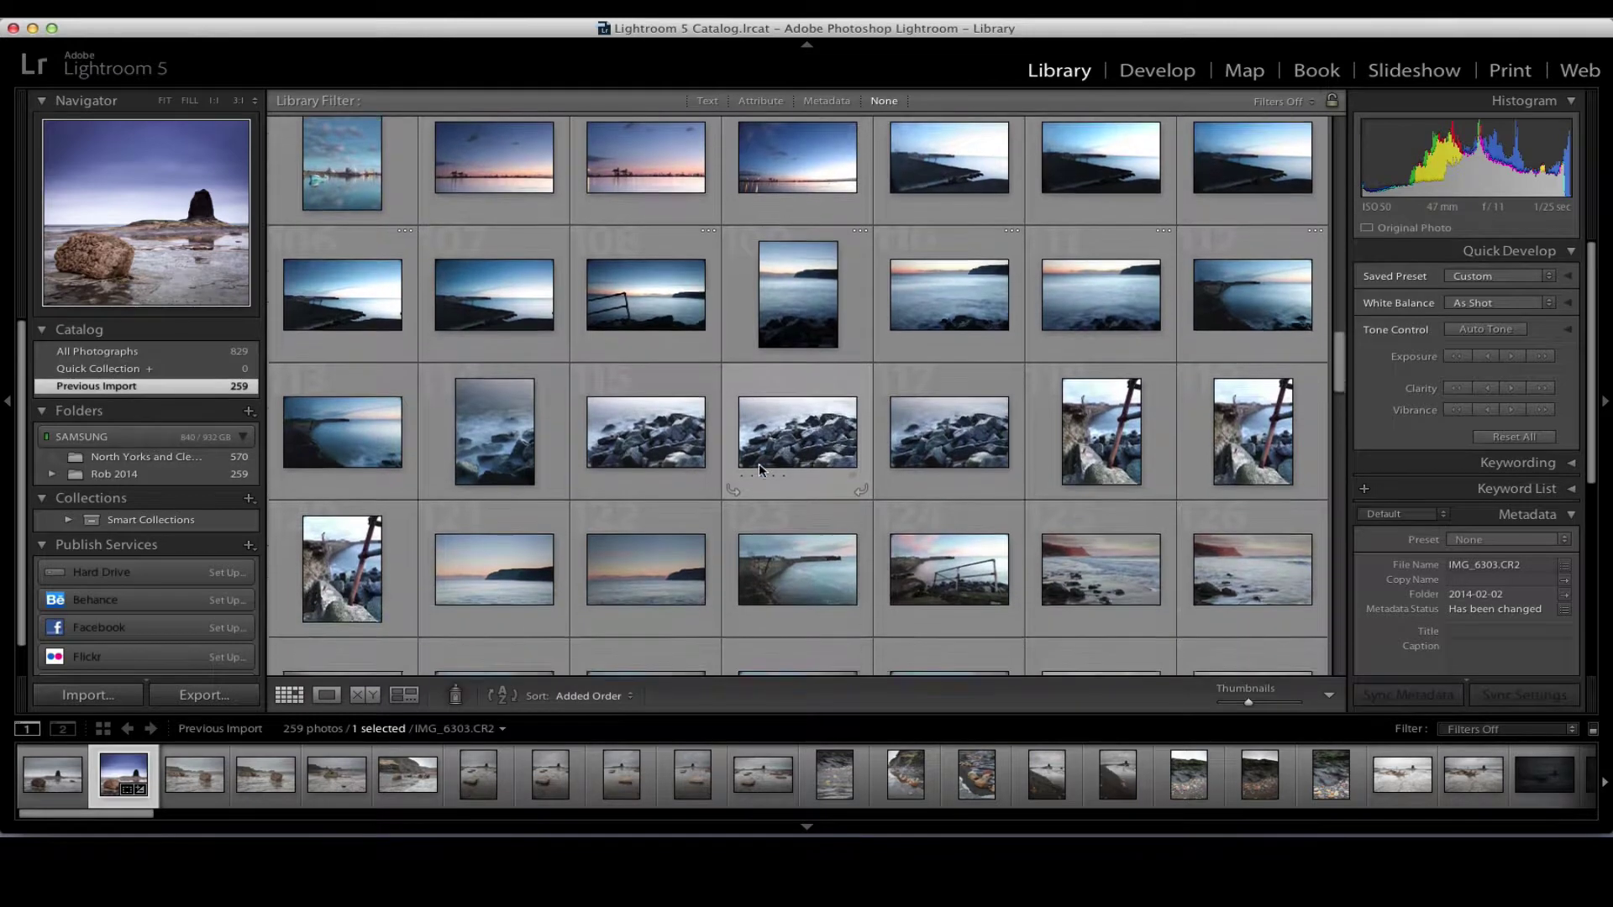
pyautogui.scroll(-1, 759, 469)
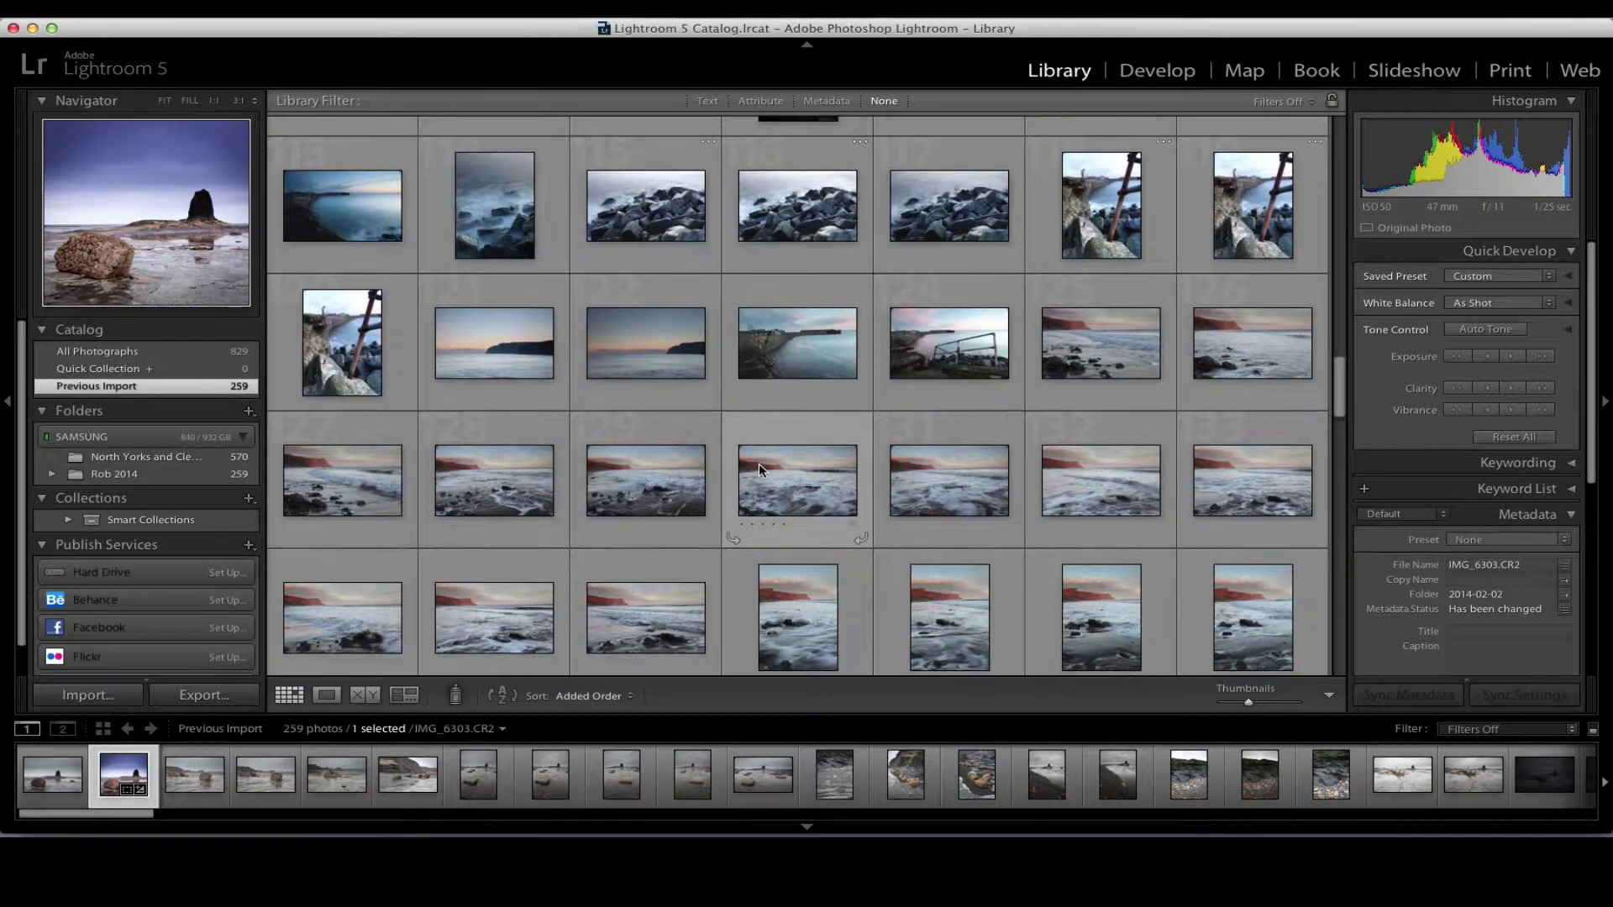
pyautogui.scroll(-1, 759, 464)
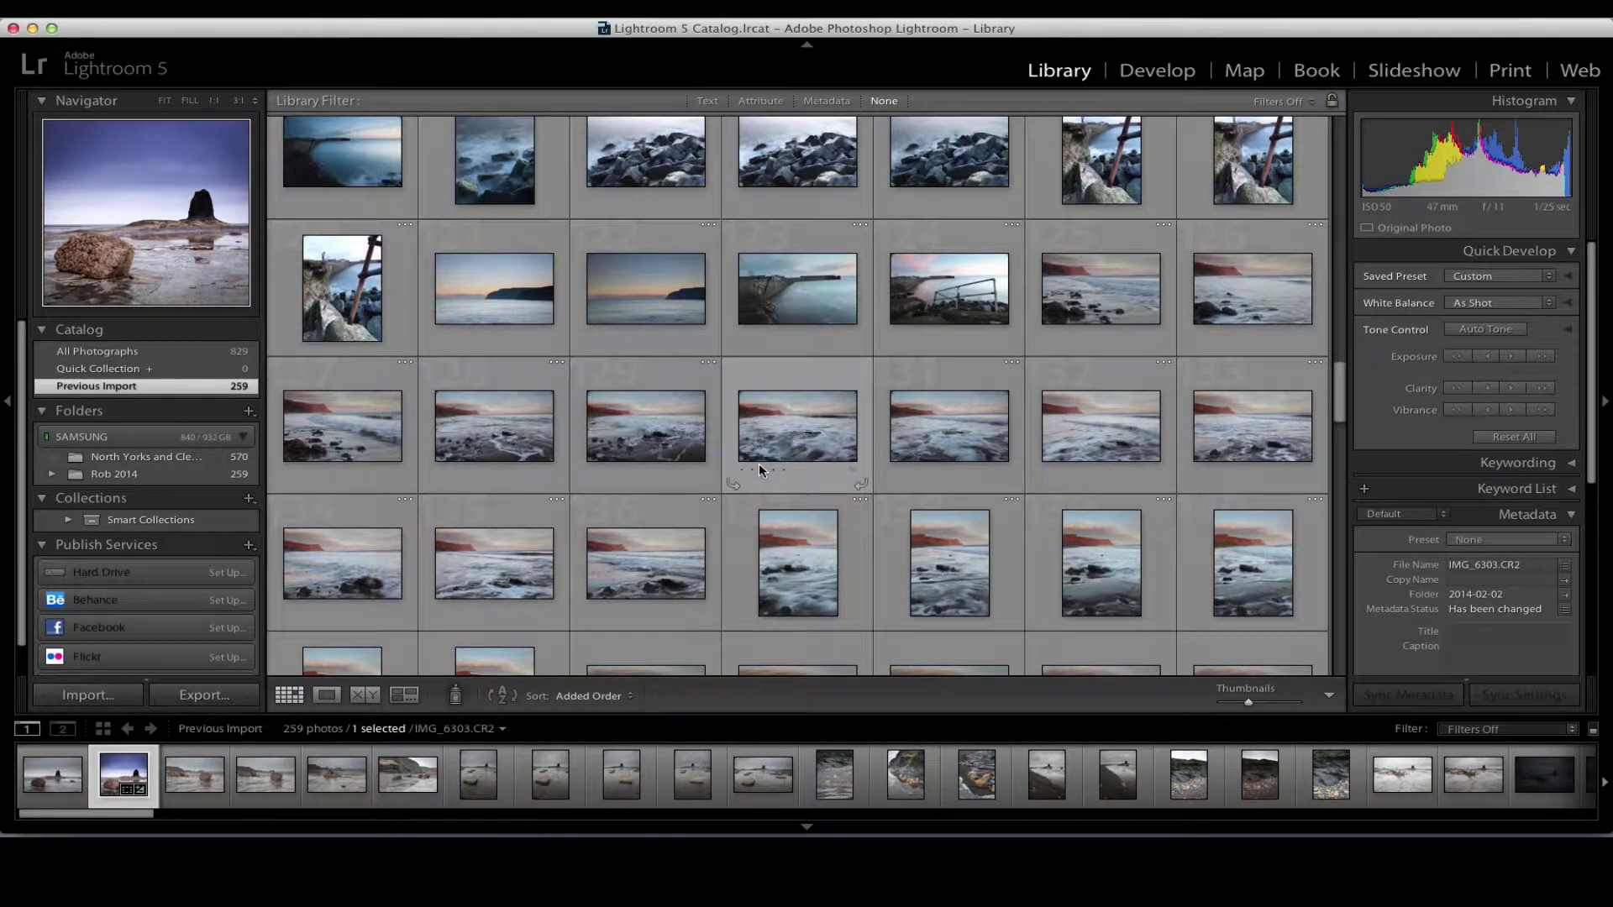
pyautogui.scroll(-3, 759, 469)
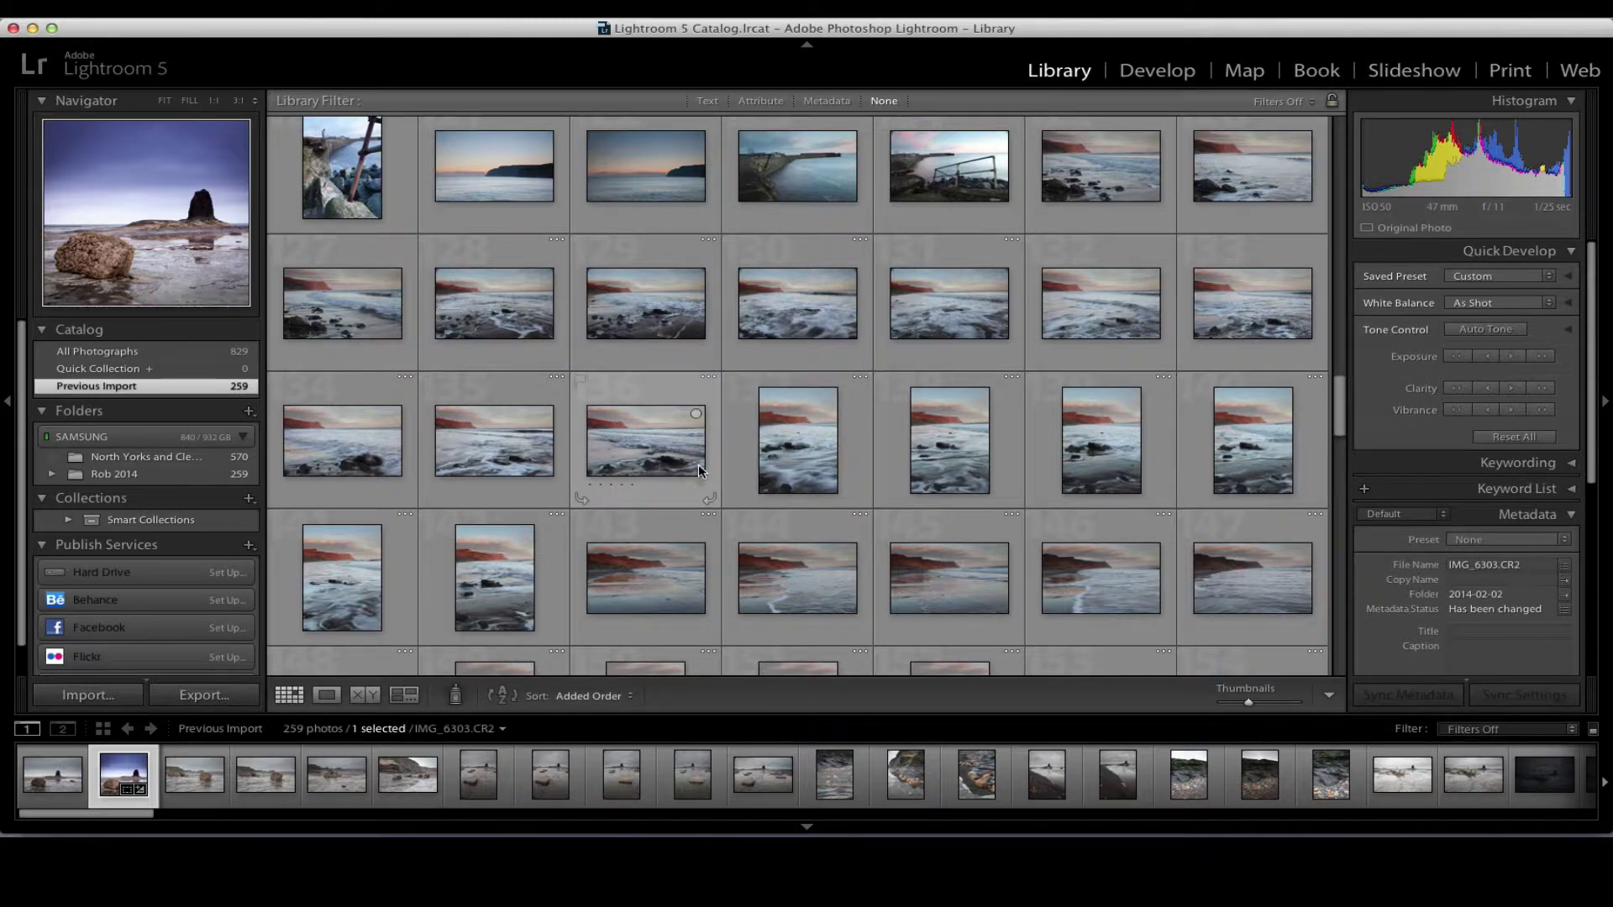
# View the red-cliff seascape IMG_6441.CR2 enlarged and examine its metadata, including the title field and capture details.
pyautogui.click(798, 472)
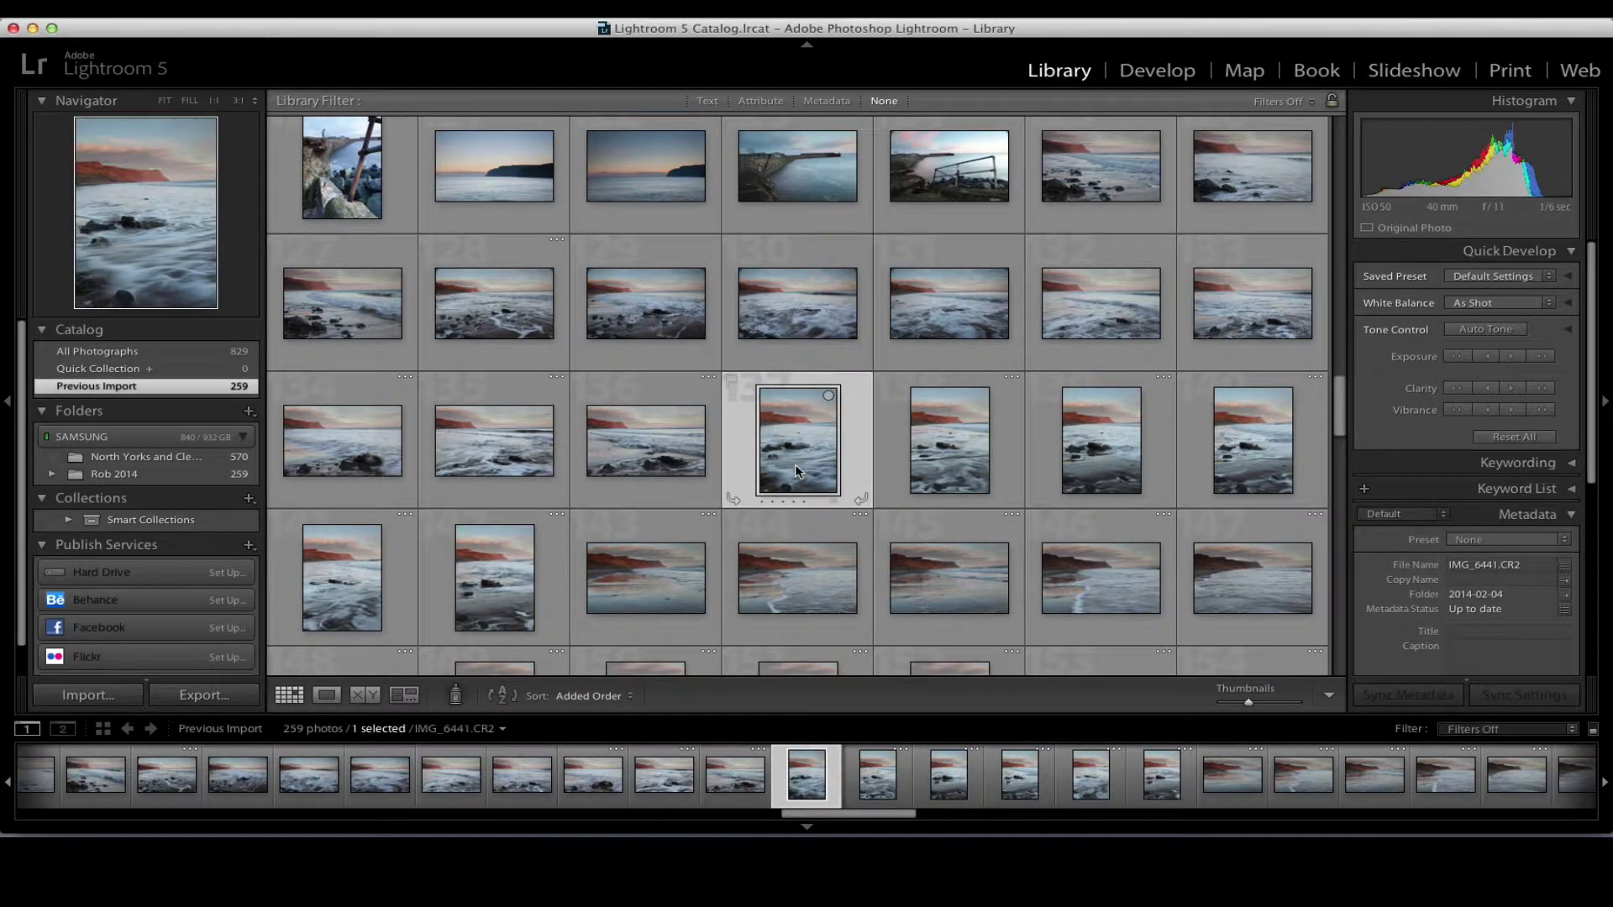
pyautogui.doubleClick(798, 471)
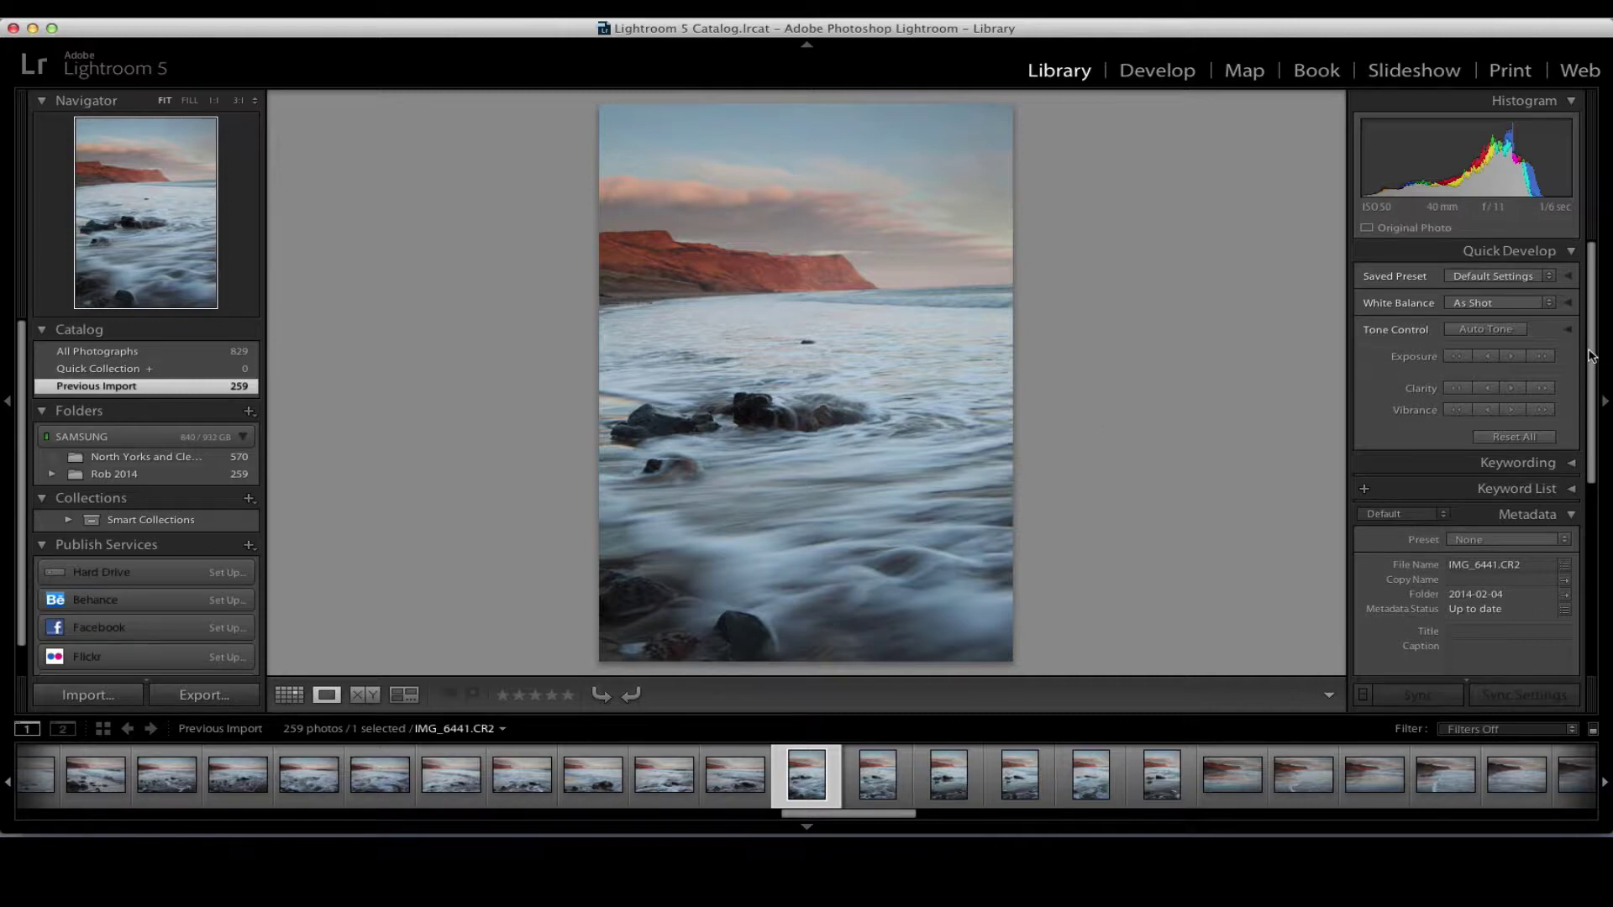
pyautogui.moveTo(1594, 357); pyautogui.dragTo(1595, 494)
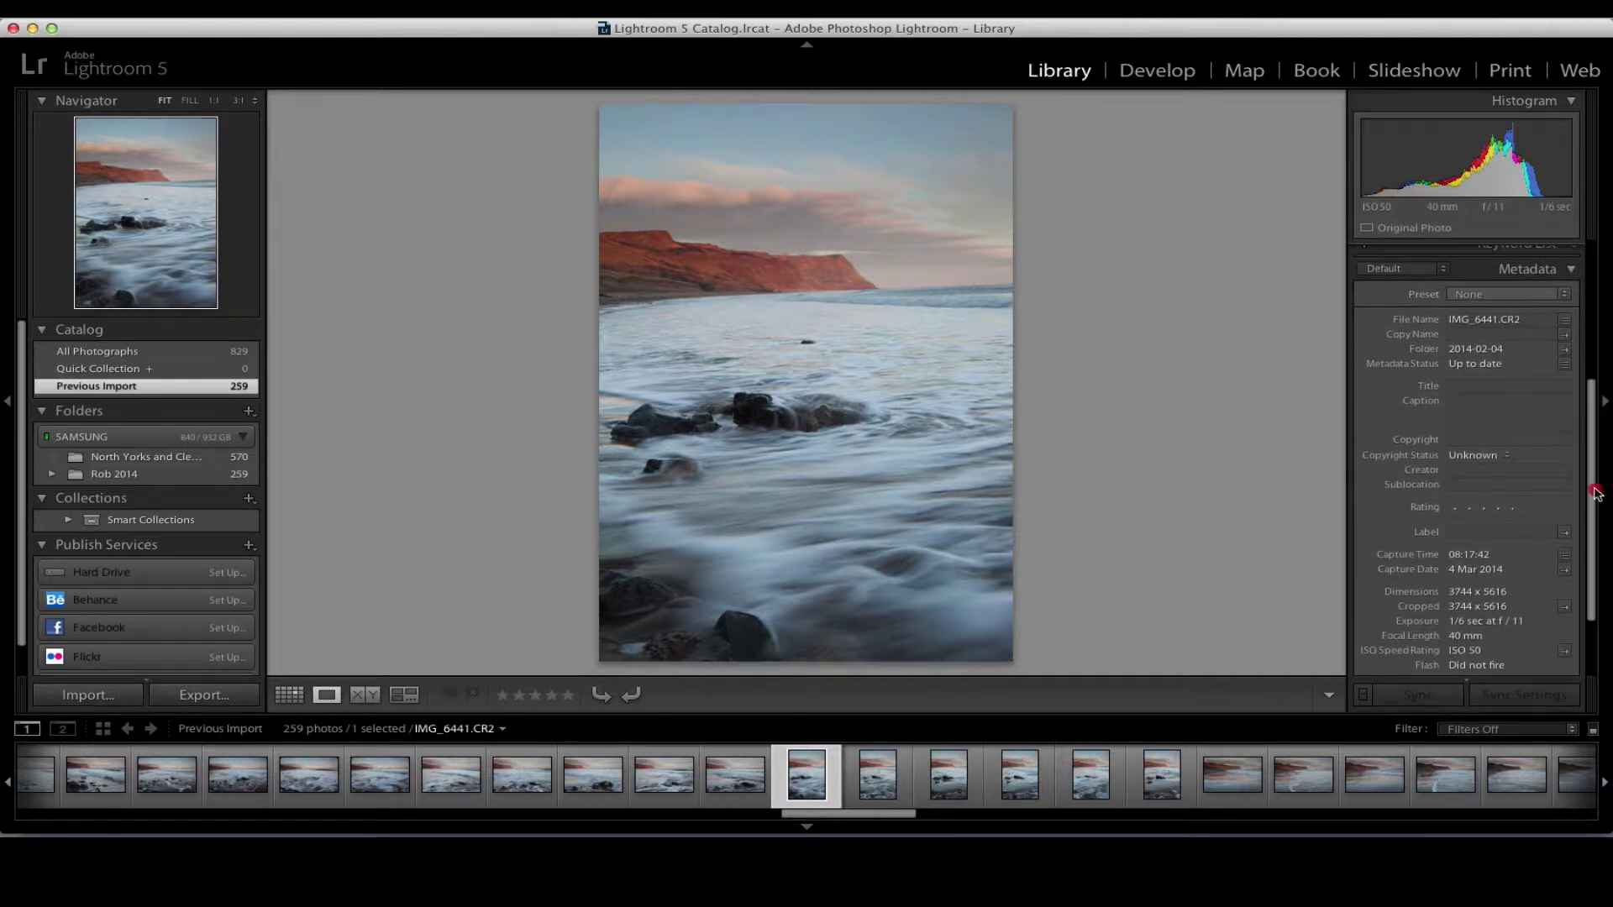
pyautogui.click(1463, 388)
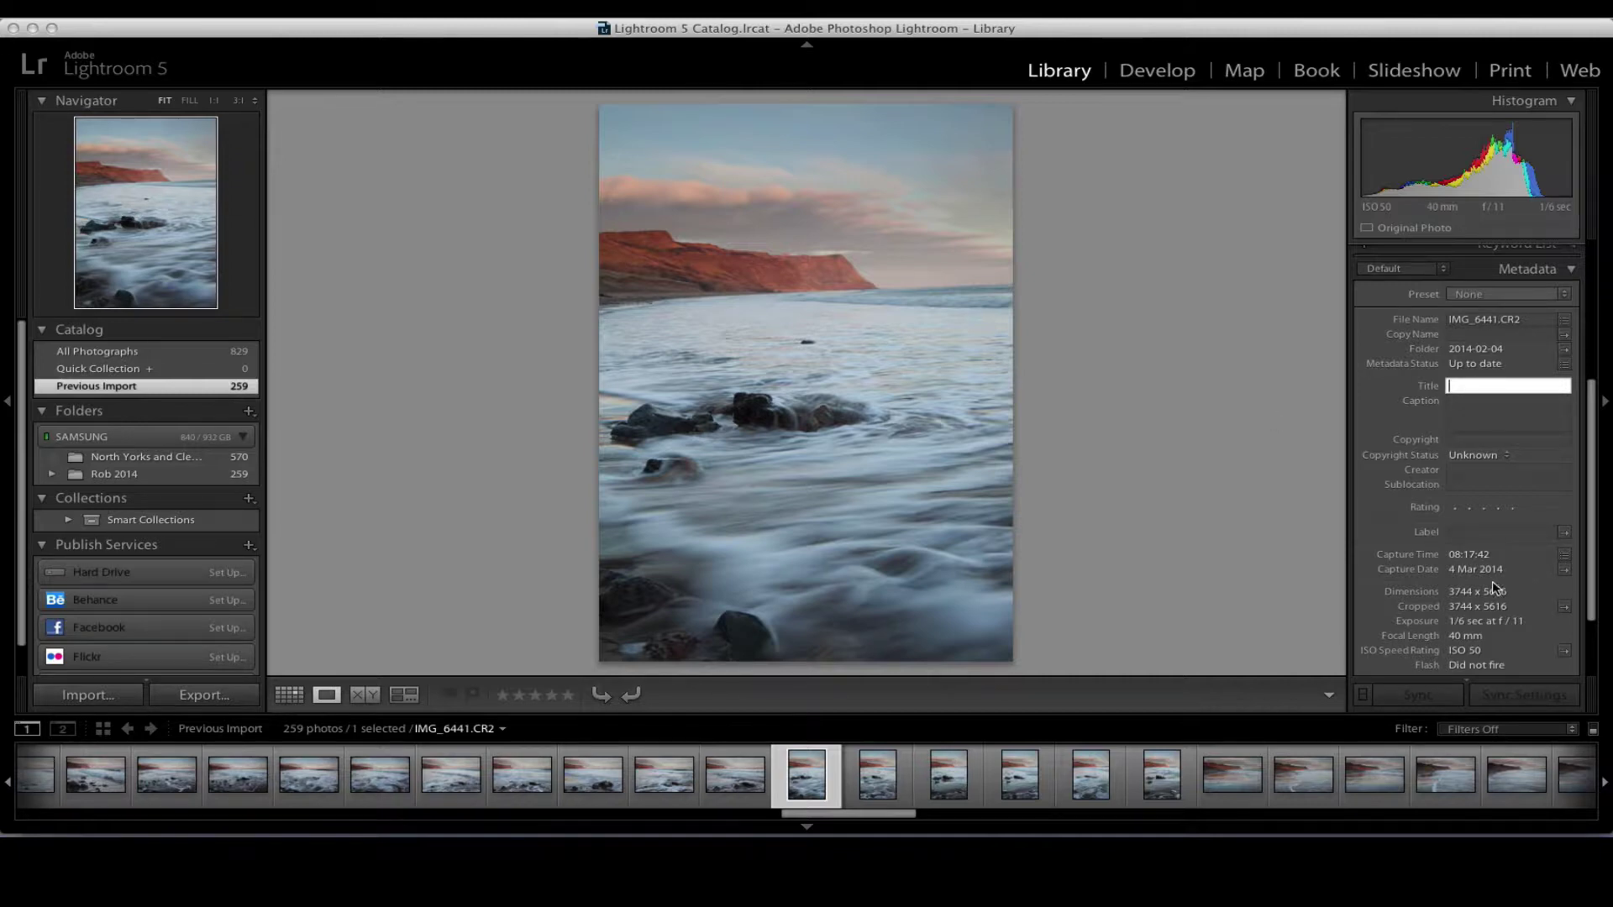
pyautogui.click(1161, 527)
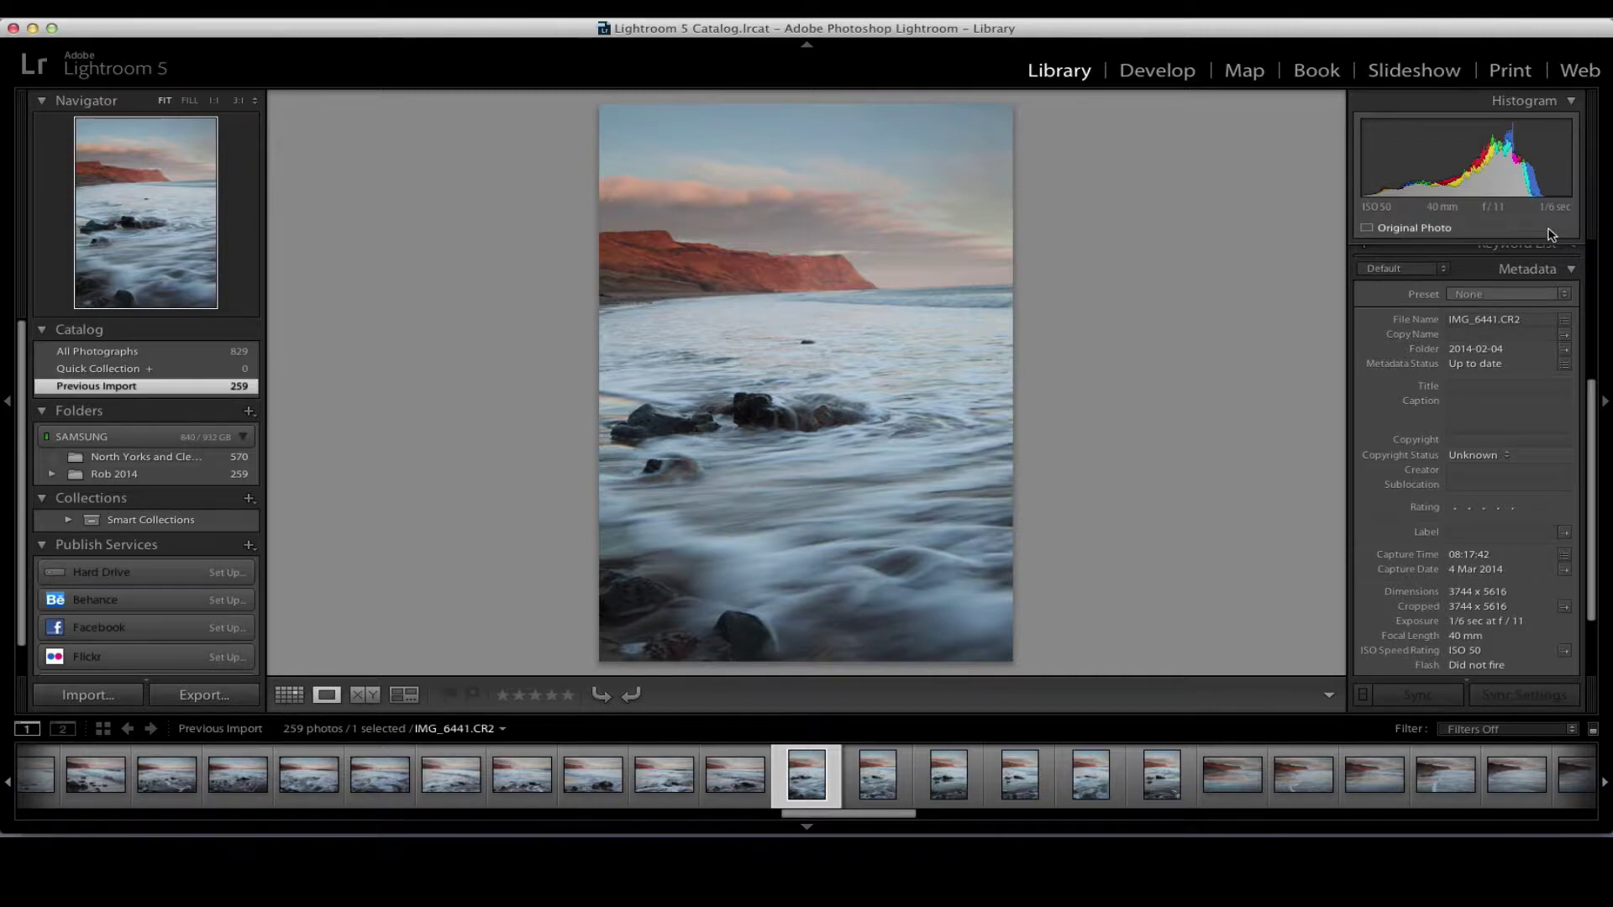
# Switch to the Map module for IMG_6441.CR2 and search the map for skinningrove.
pyautogui.click(1242, 75)
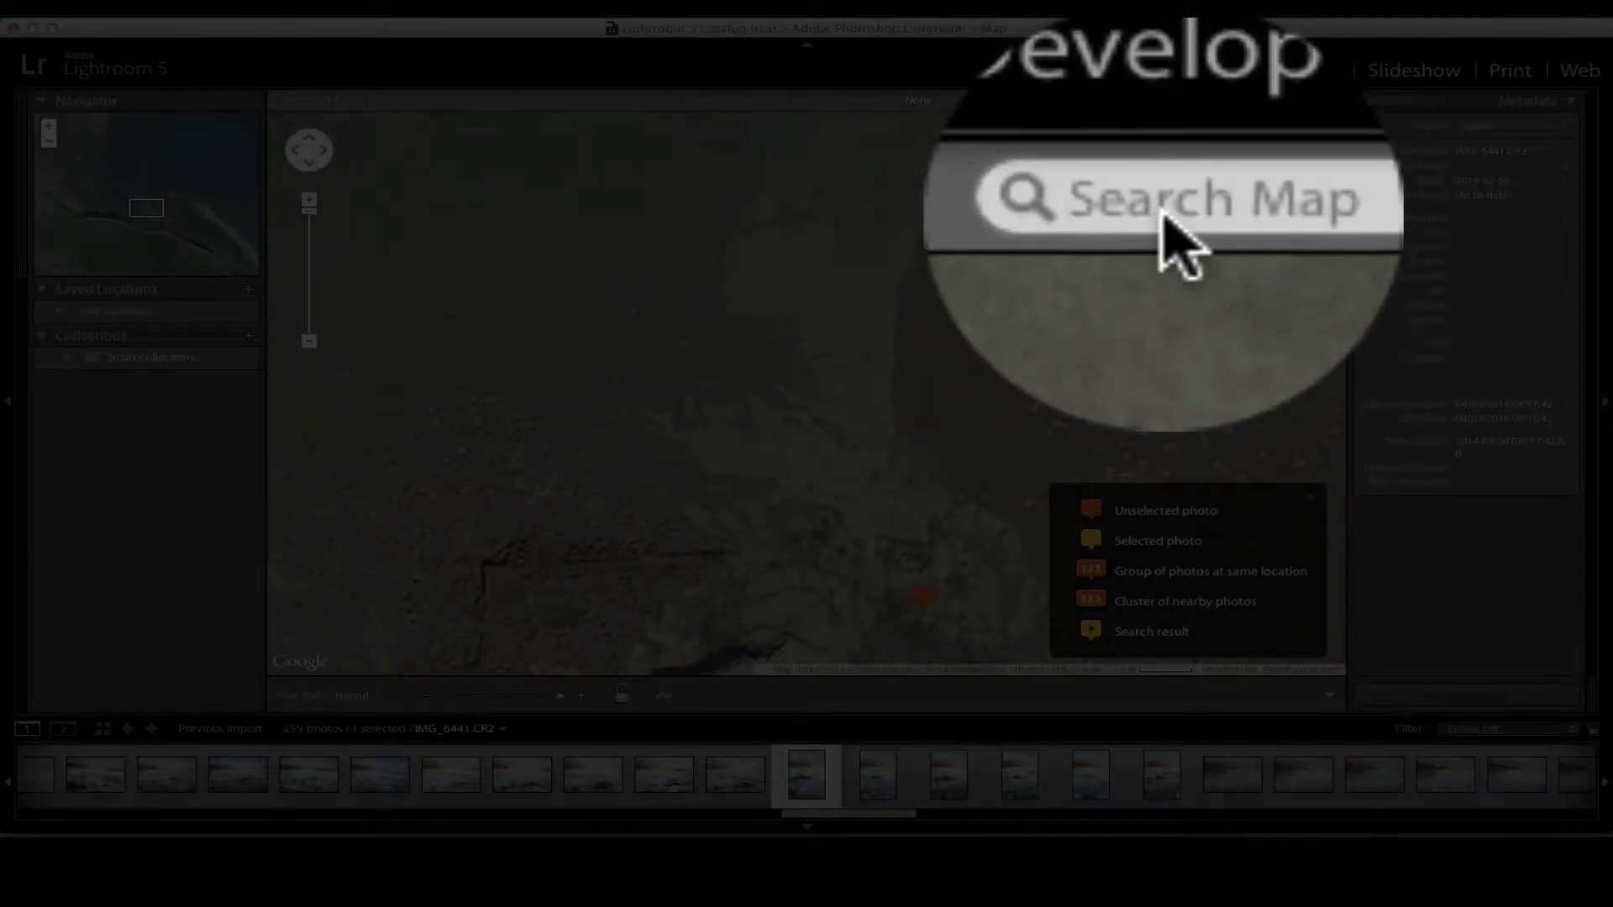
pyautogui.click(1162, 220)
pyautogui.write('skin')
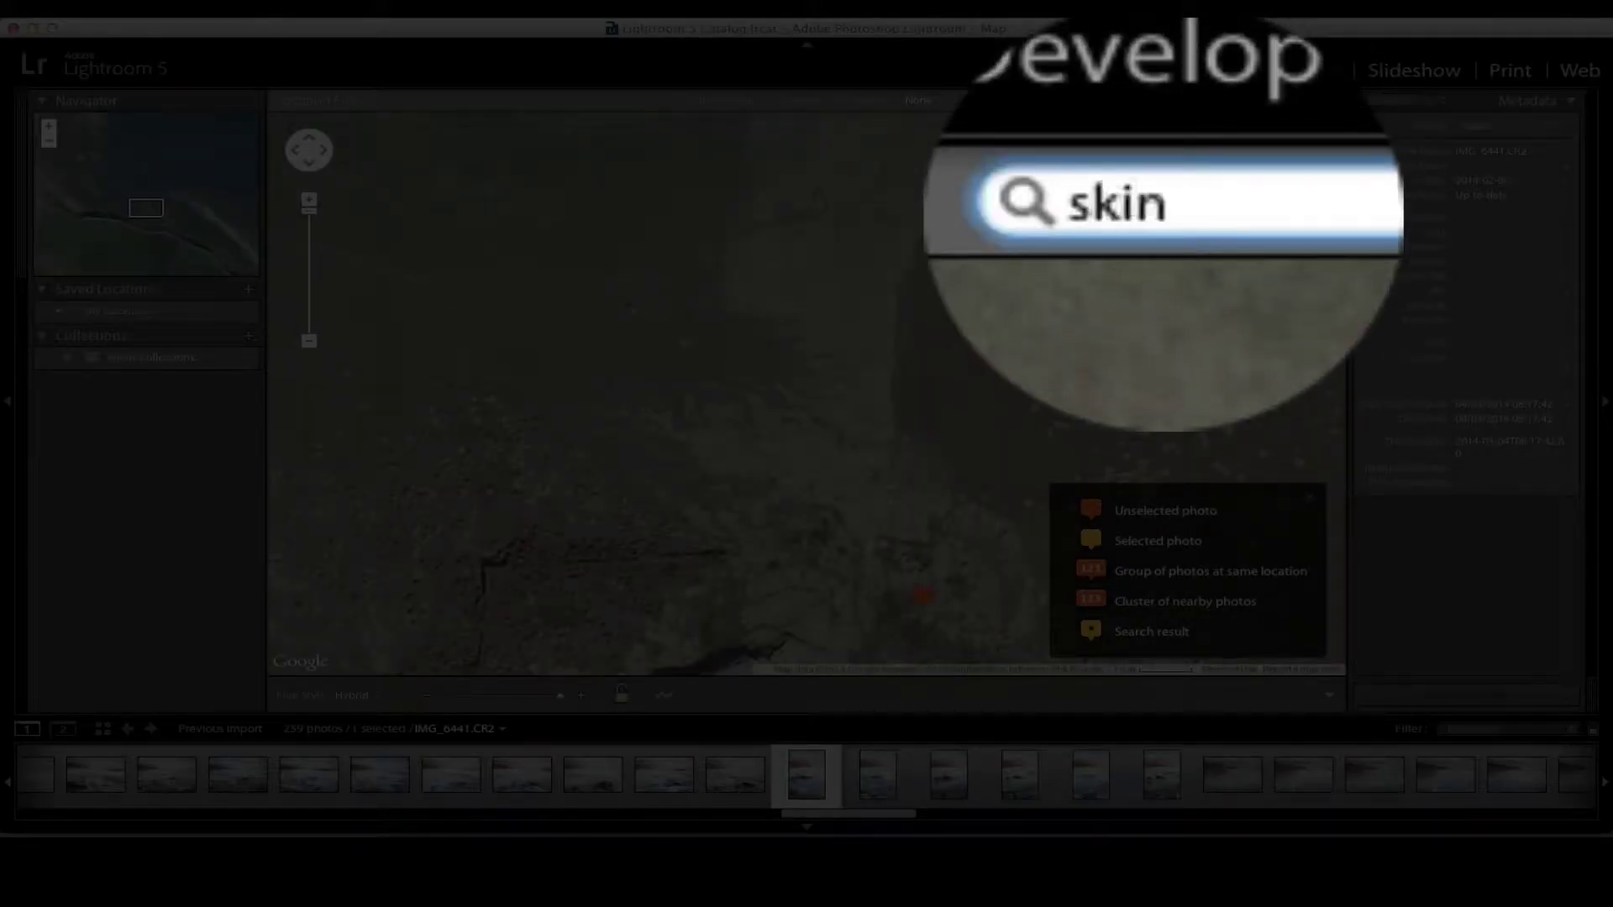
pyautogui.write('ningrove')
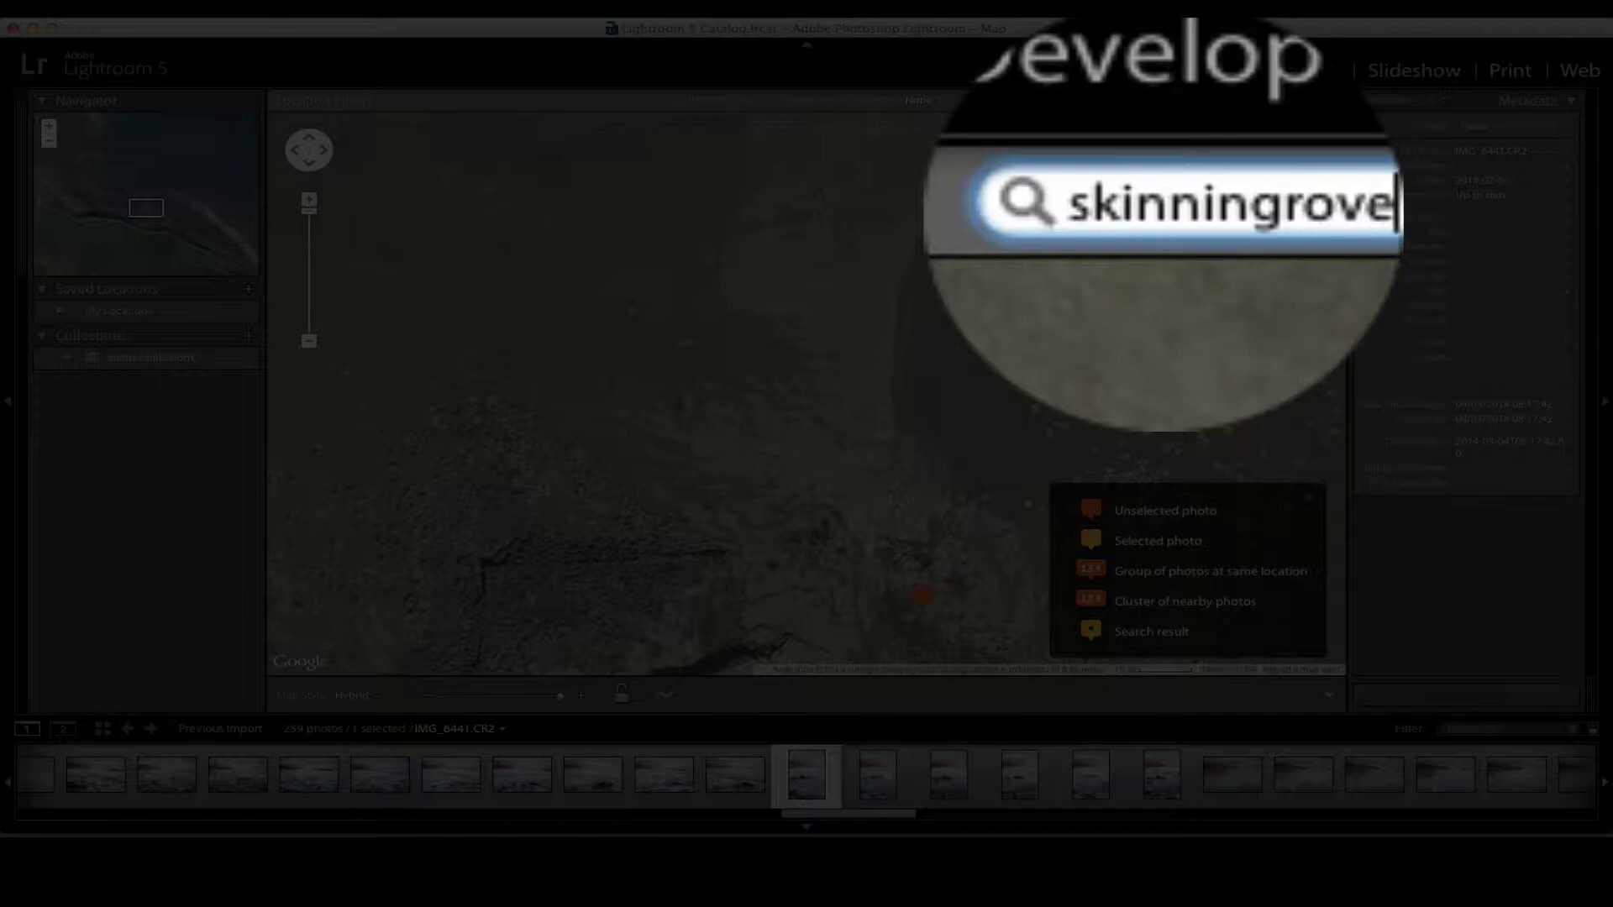
pyautogui.press('Return')
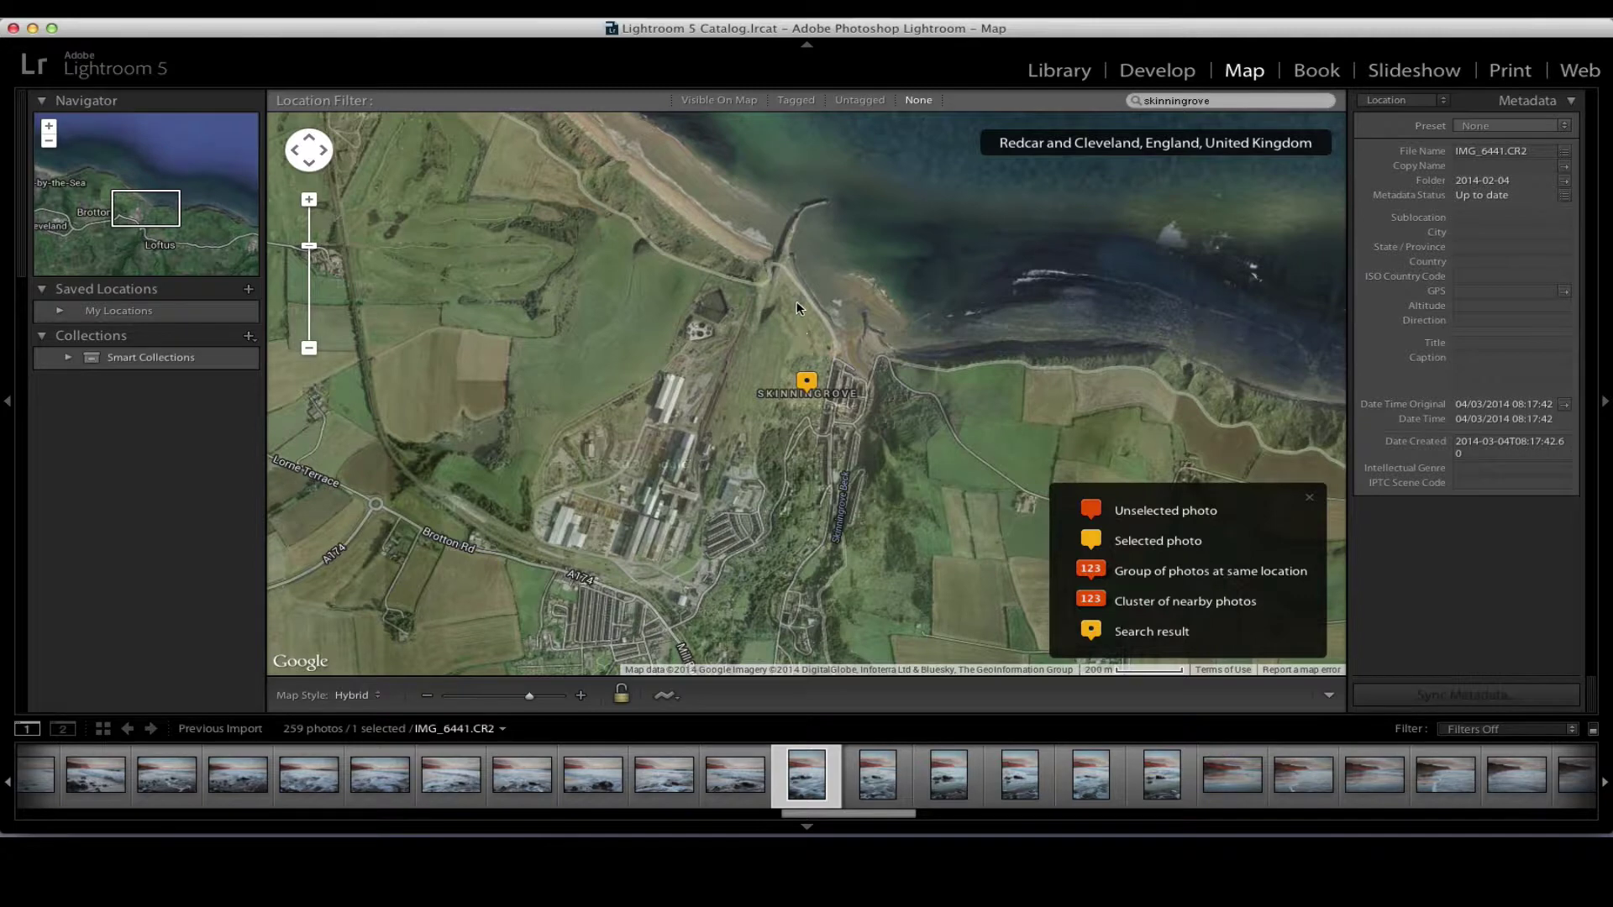
# Examine the beach and pier just north-west of Skinningrove close up on the map.
pyautogui.moveTo(781, 282); pyautogui.dragTo(833, 389)
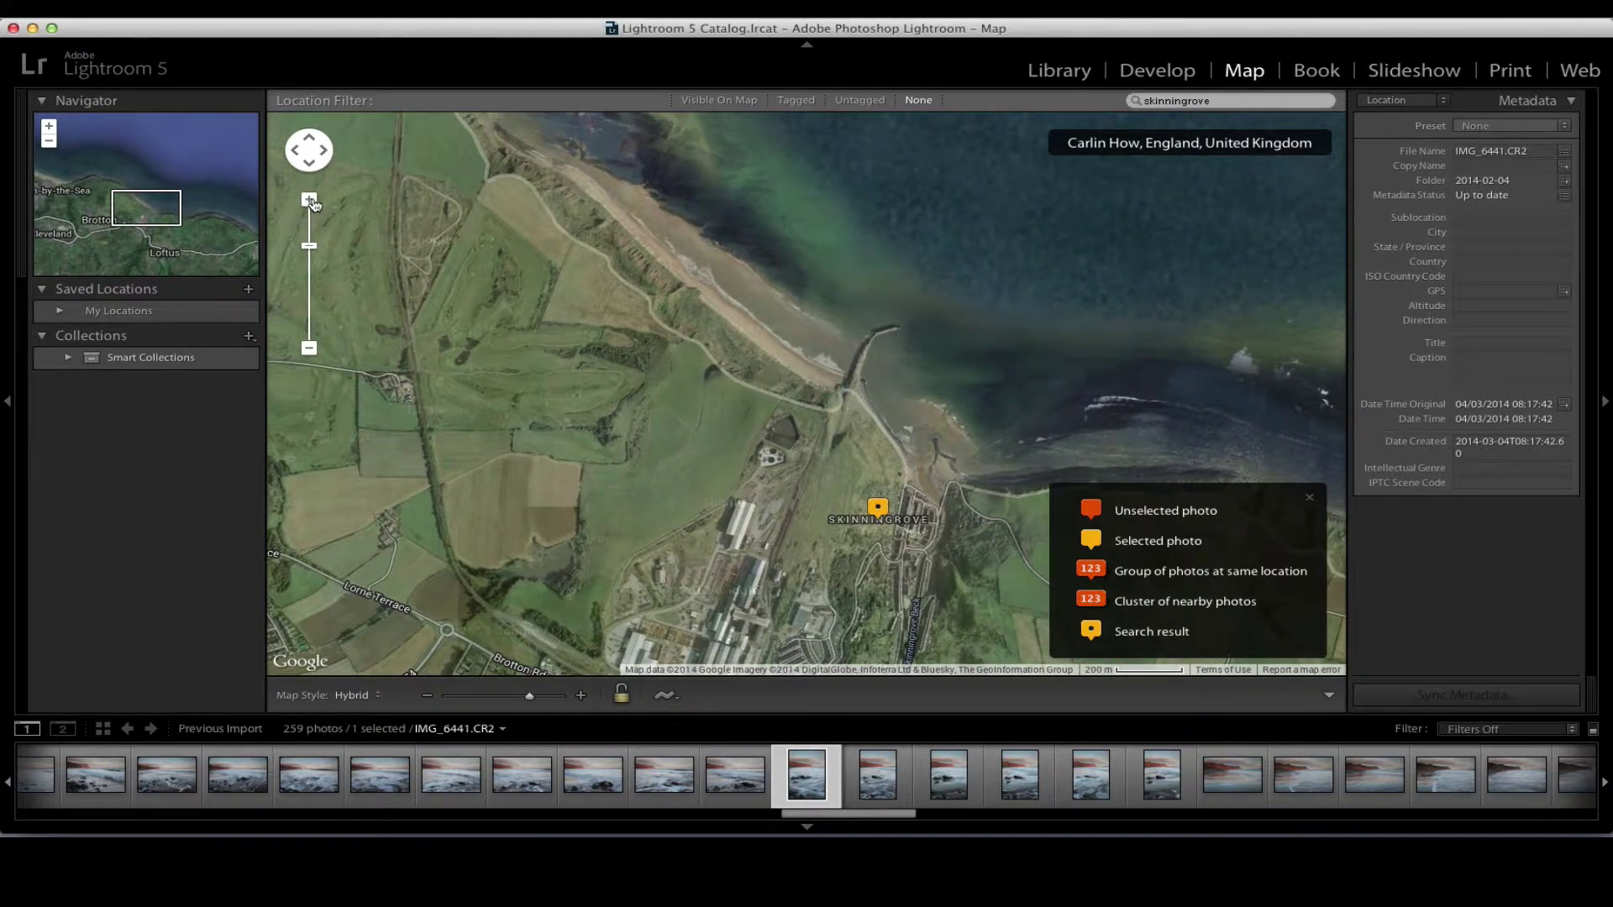
pyautogui.click(310, 201)
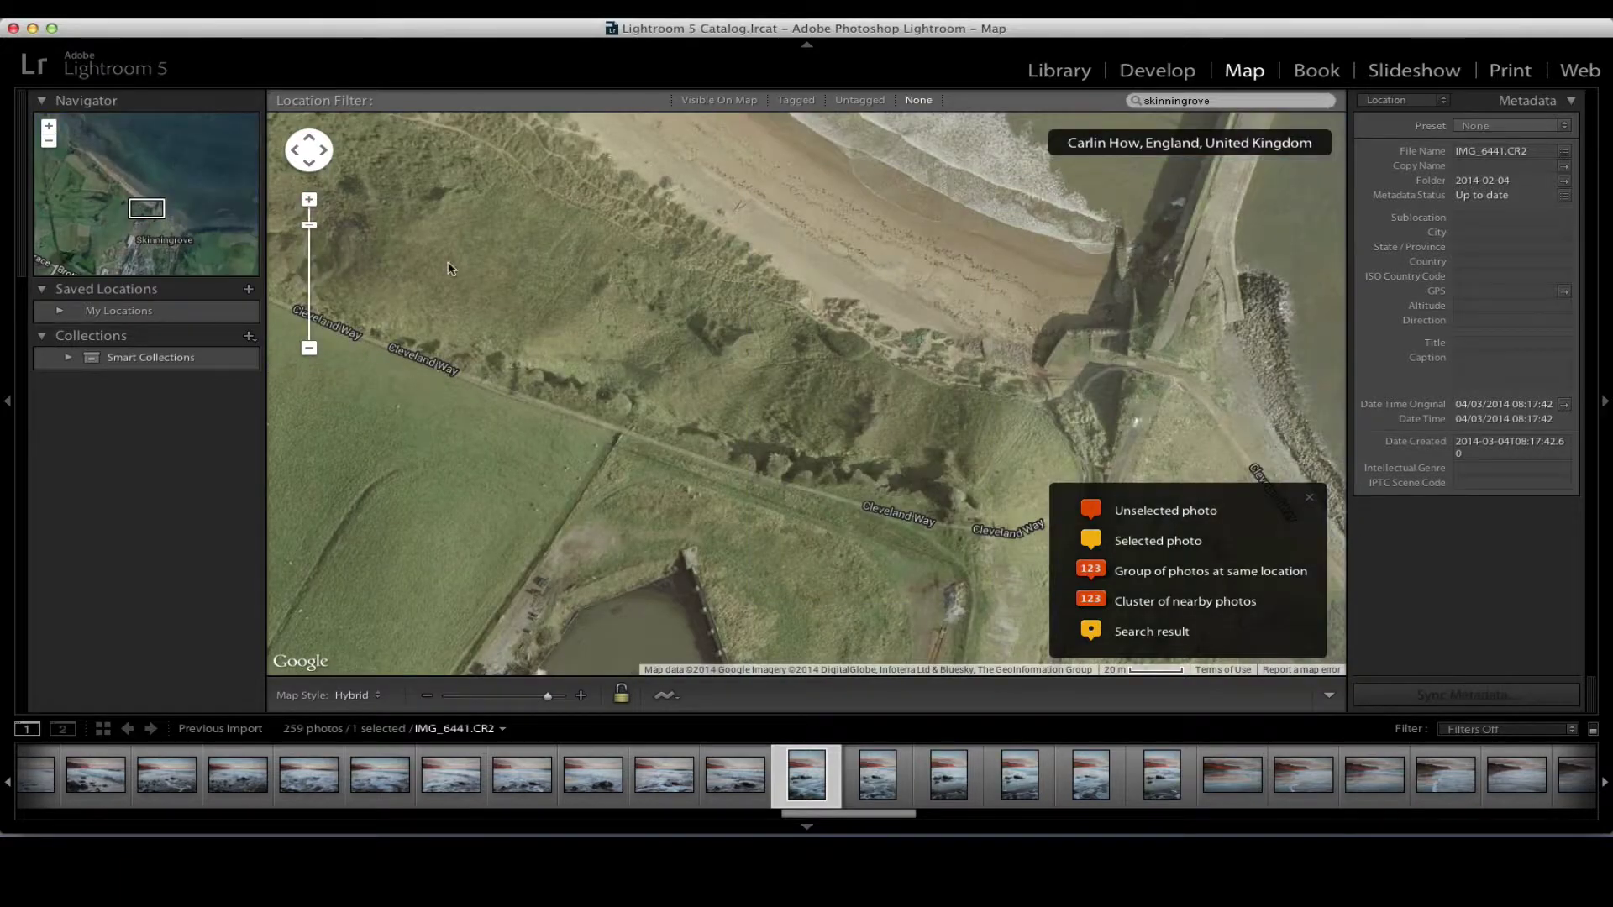
pyautogui.moveTo(966, 245); pyautogui.dragTo(706, 341)
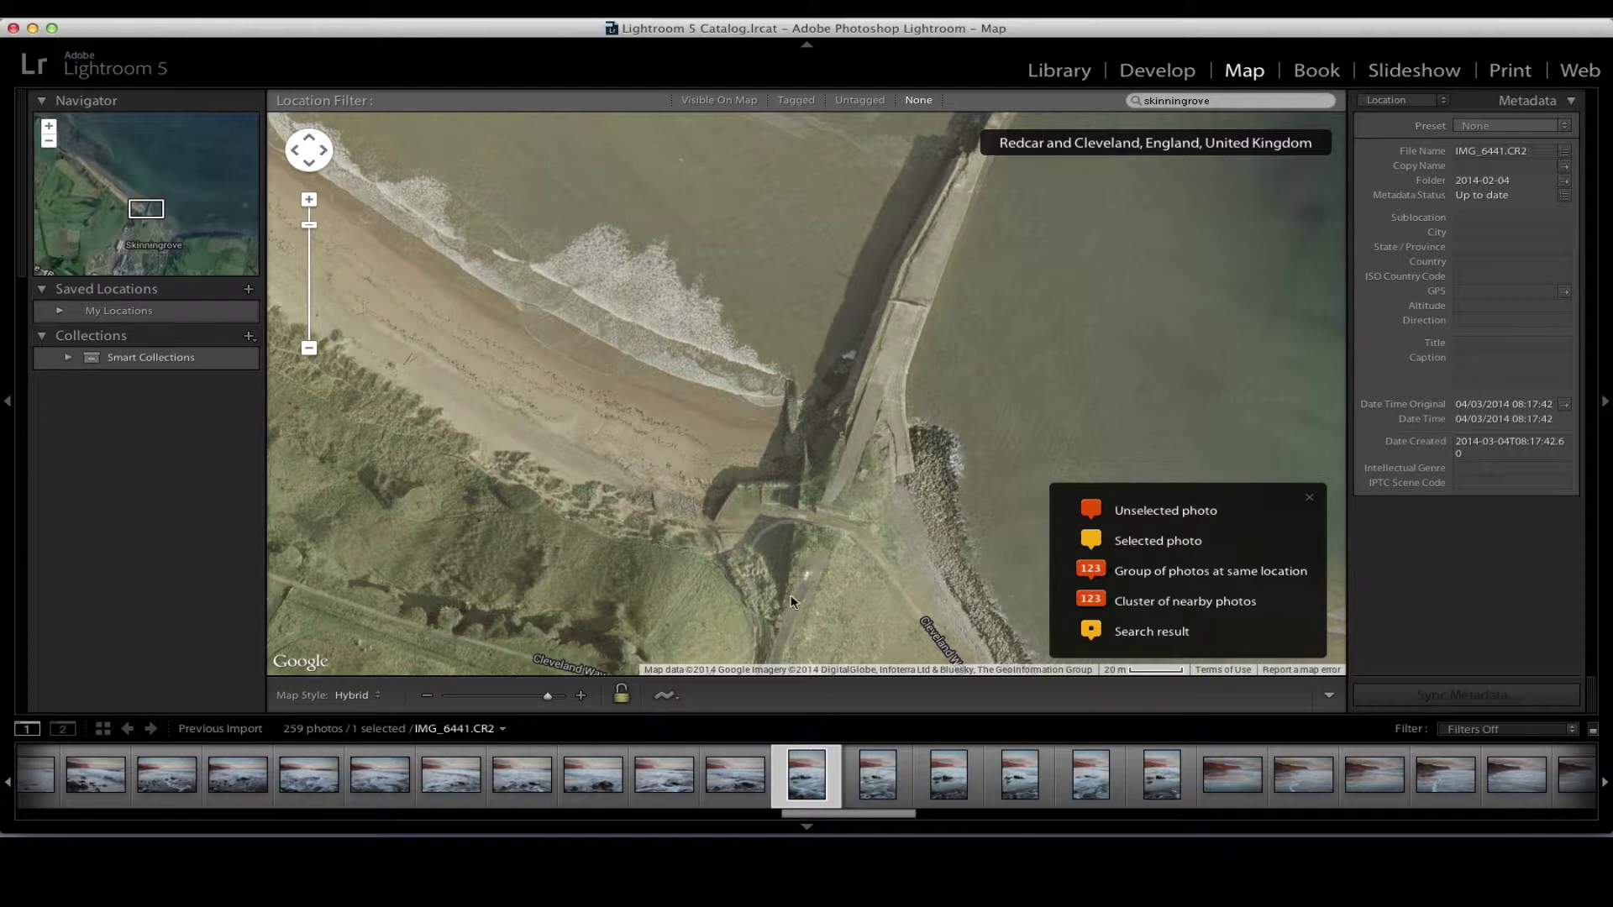
pyautogui.moveTo(820, 592); pyautogui.dragTo(843, 482)
pyautogui.scroll(2, 682, 336)
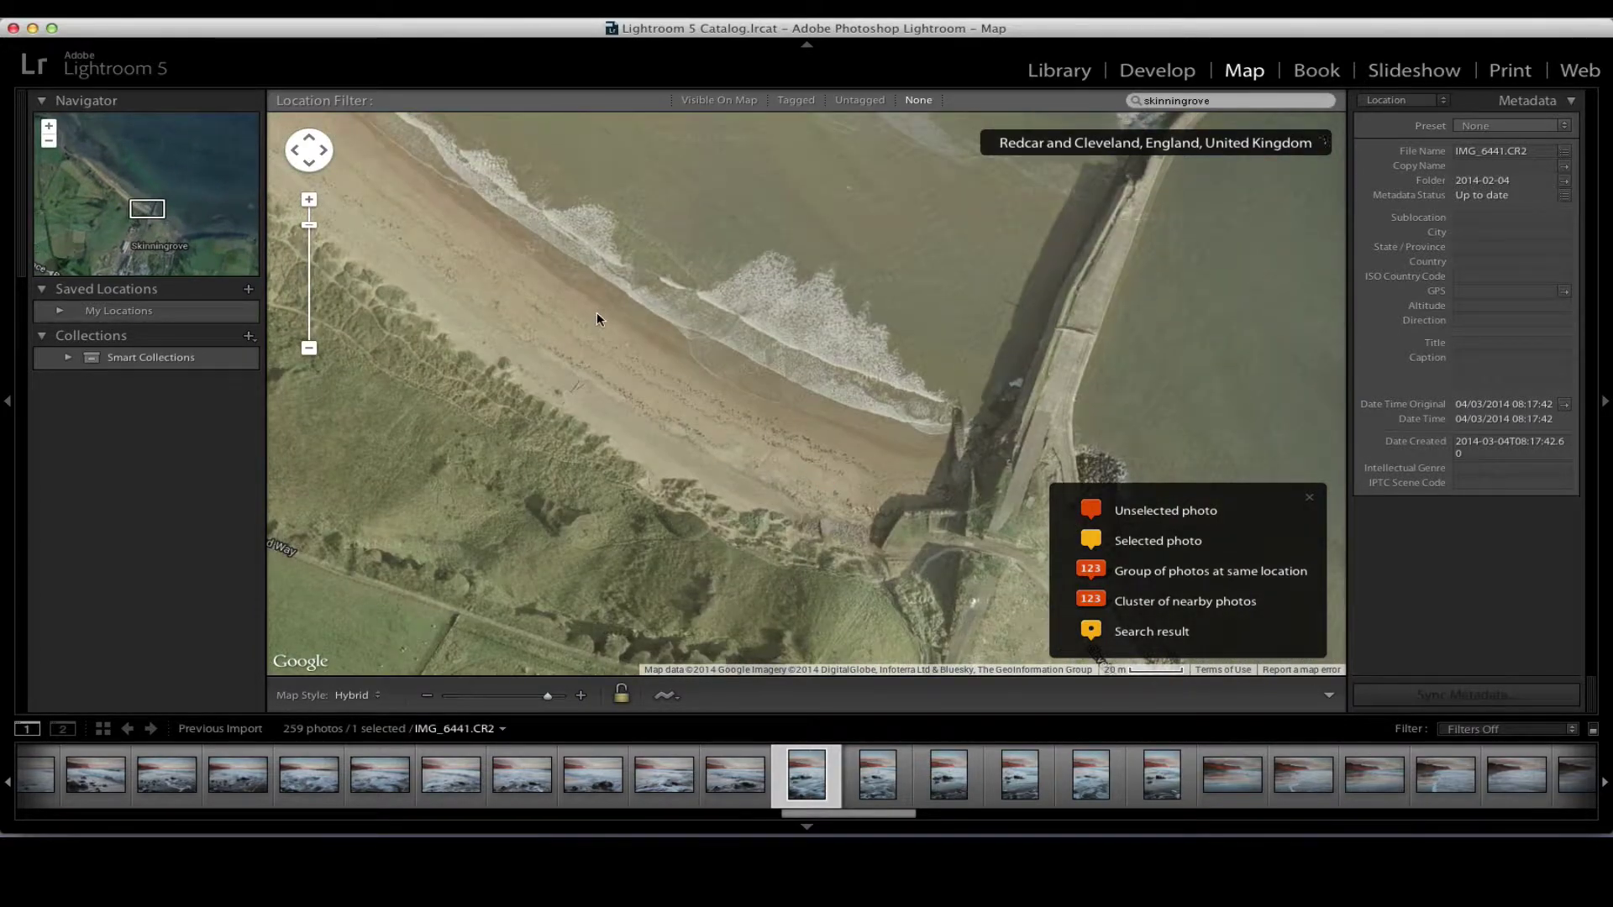
pyautogui.moveTo(596, 320); pyautogui.dragTo(662, 403)
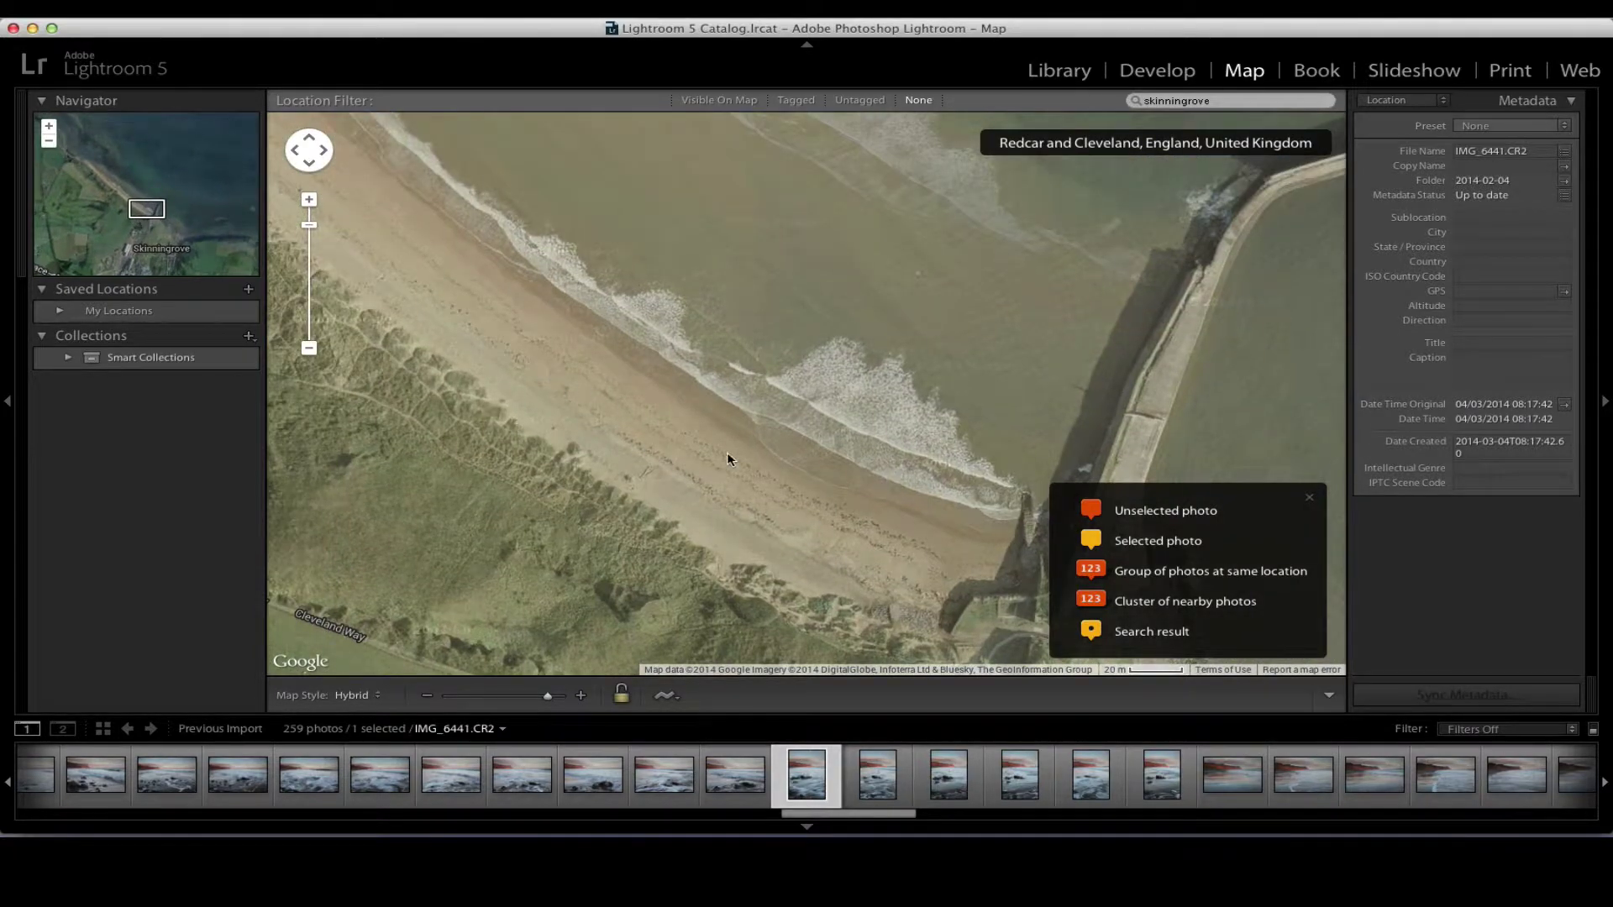
pyautogui.moveTo(483, 319); pyautogui.dragTo(727, 406)
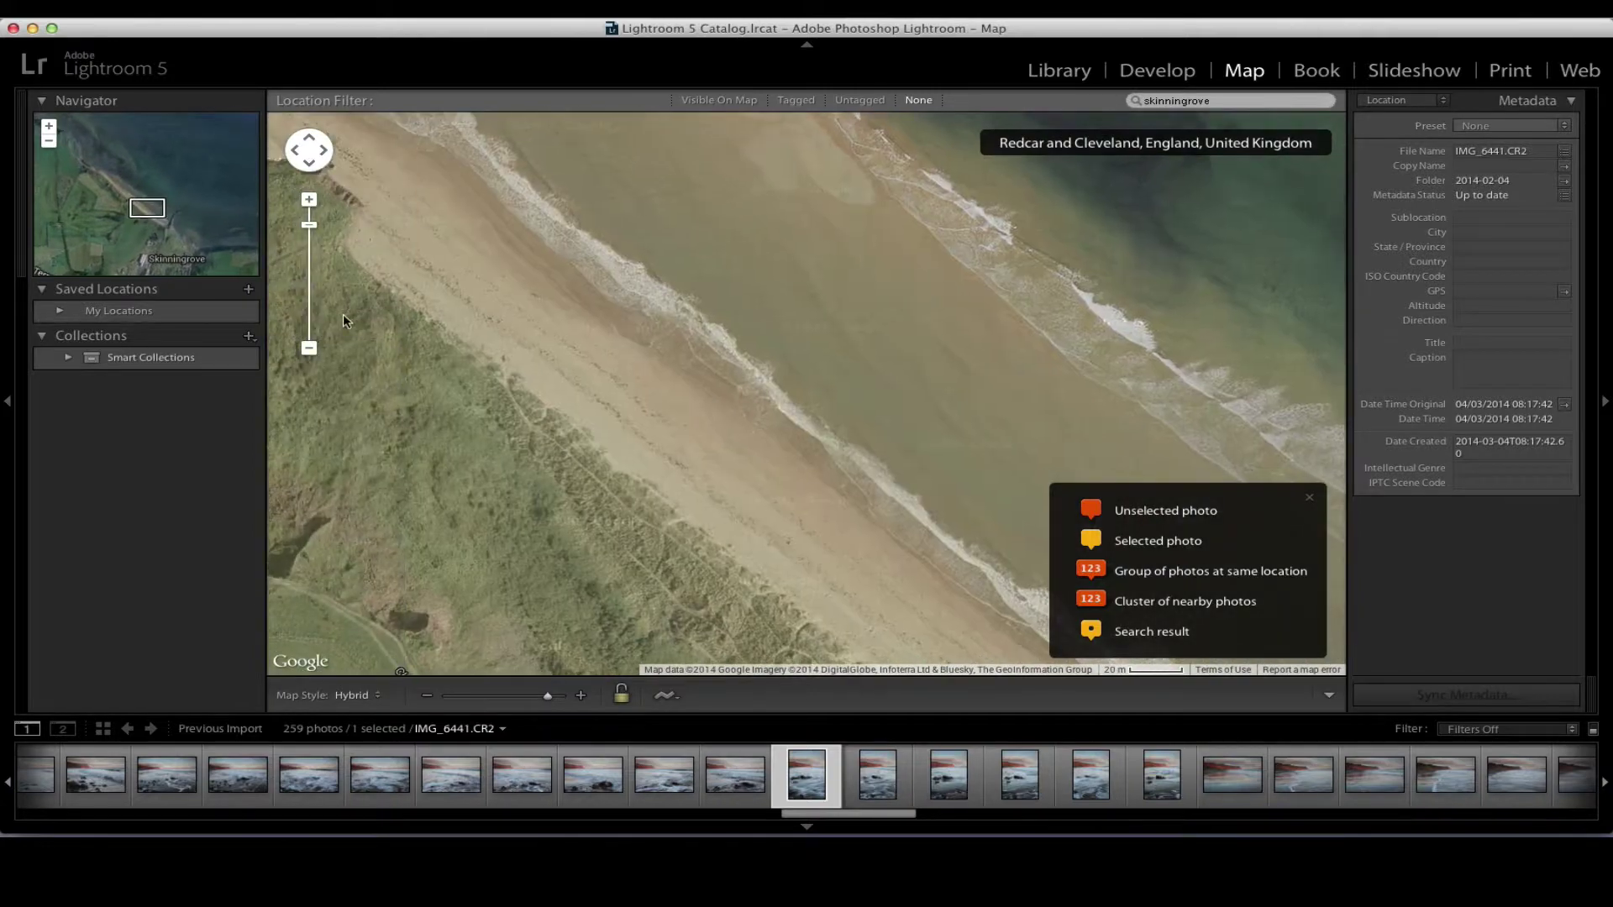
# Follow the coastline on the map from Skinningrove beach north-west past Brotton to Saltburn-by-the-Sea.
pyautogui.click(310, 348)
pyautogui.click(310, 352)
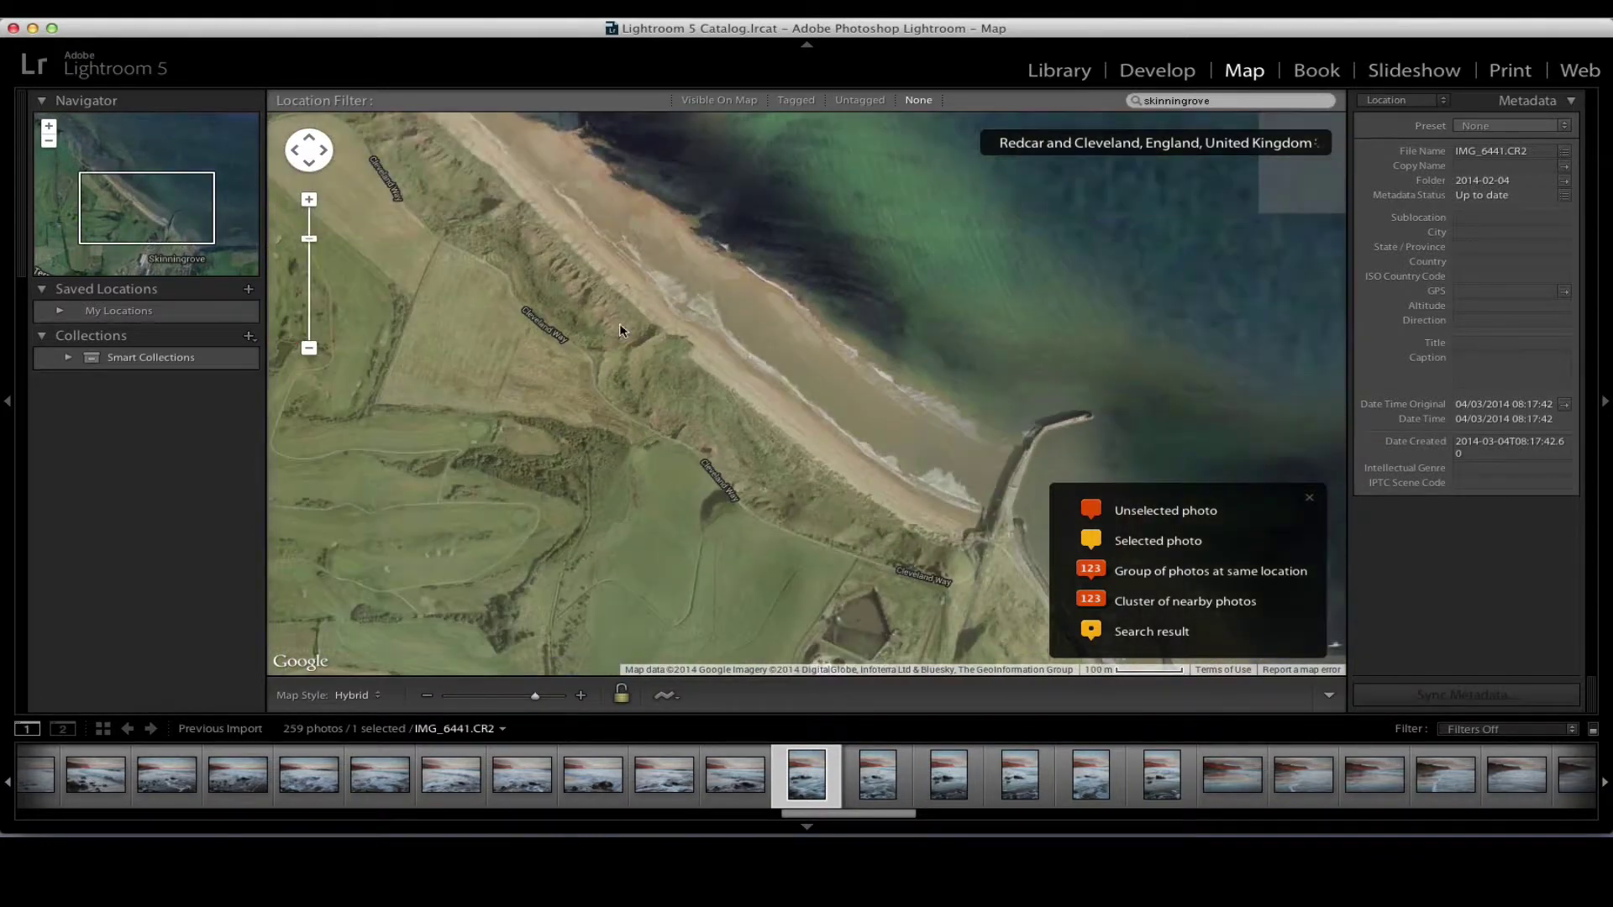
pyautogui.click(309, 350)
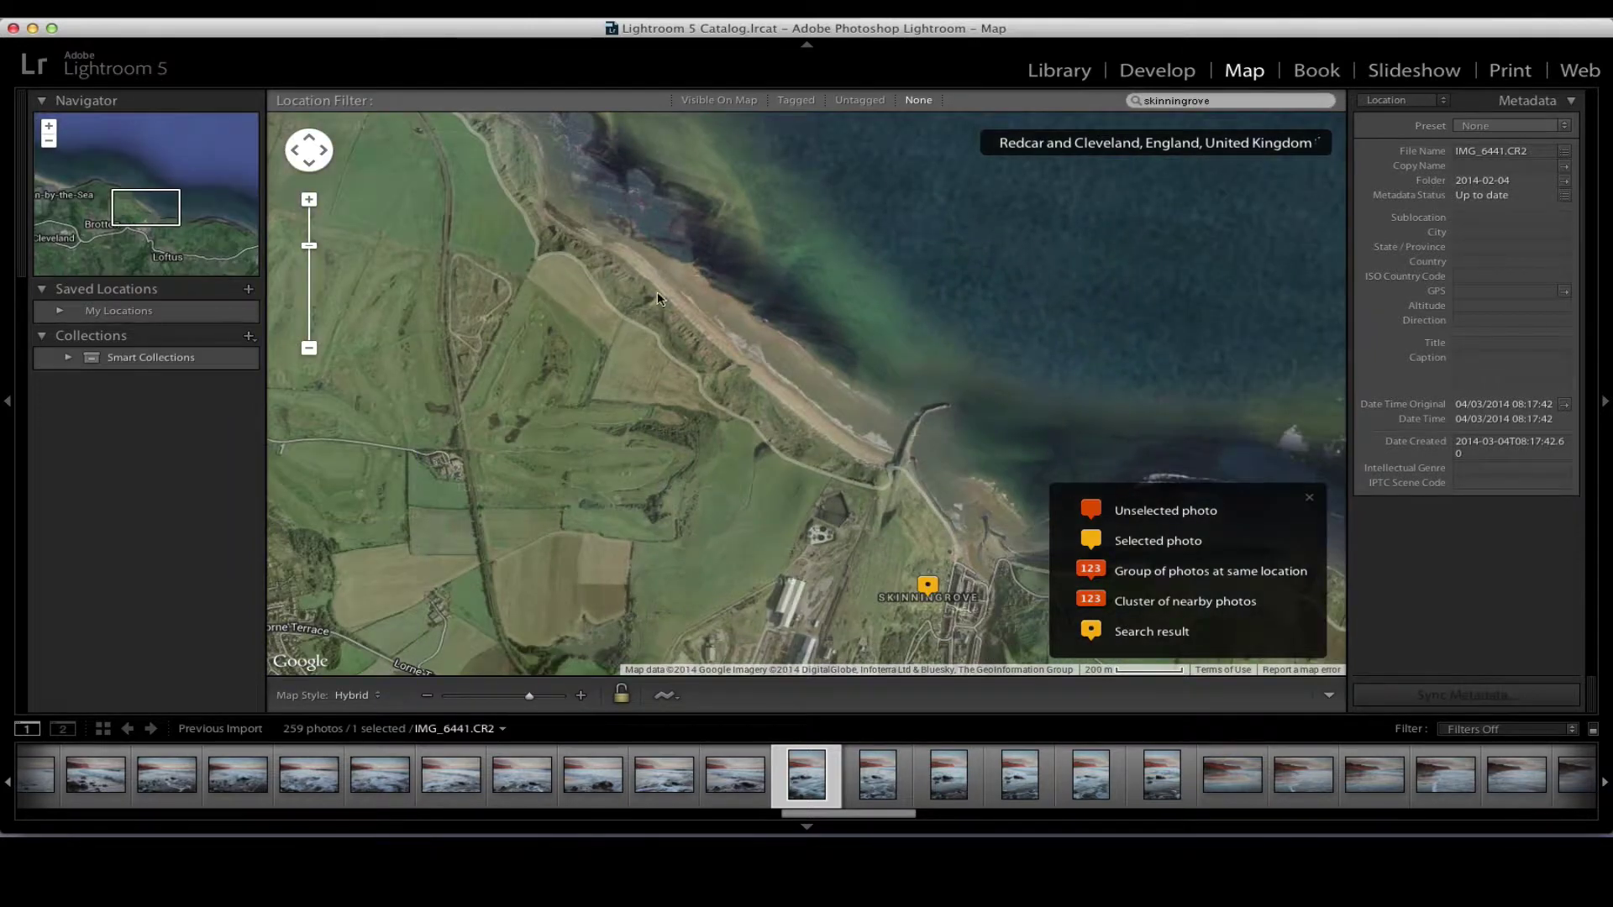
pyautogui.moveTo(570, 267); pyautogui.dragTo(594, 333)
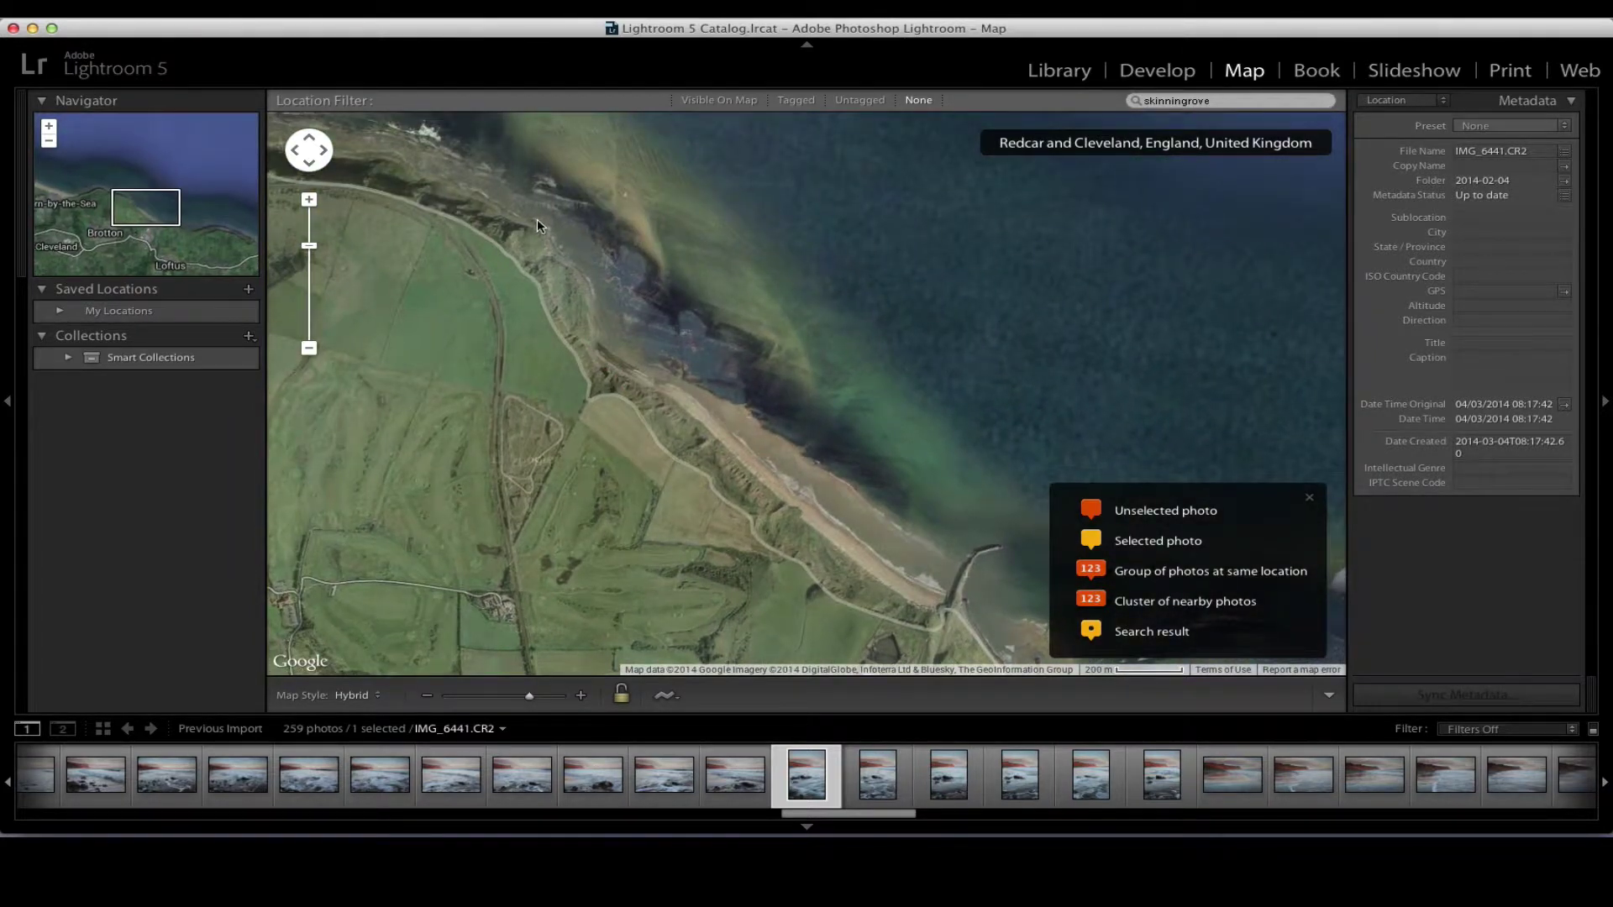
pyautogui.moveTo(487, 295); pyautogui.dragTo(785, 361)
pyautogui.moveTo(538, 273); pyautogui.dragTo(853, 311)
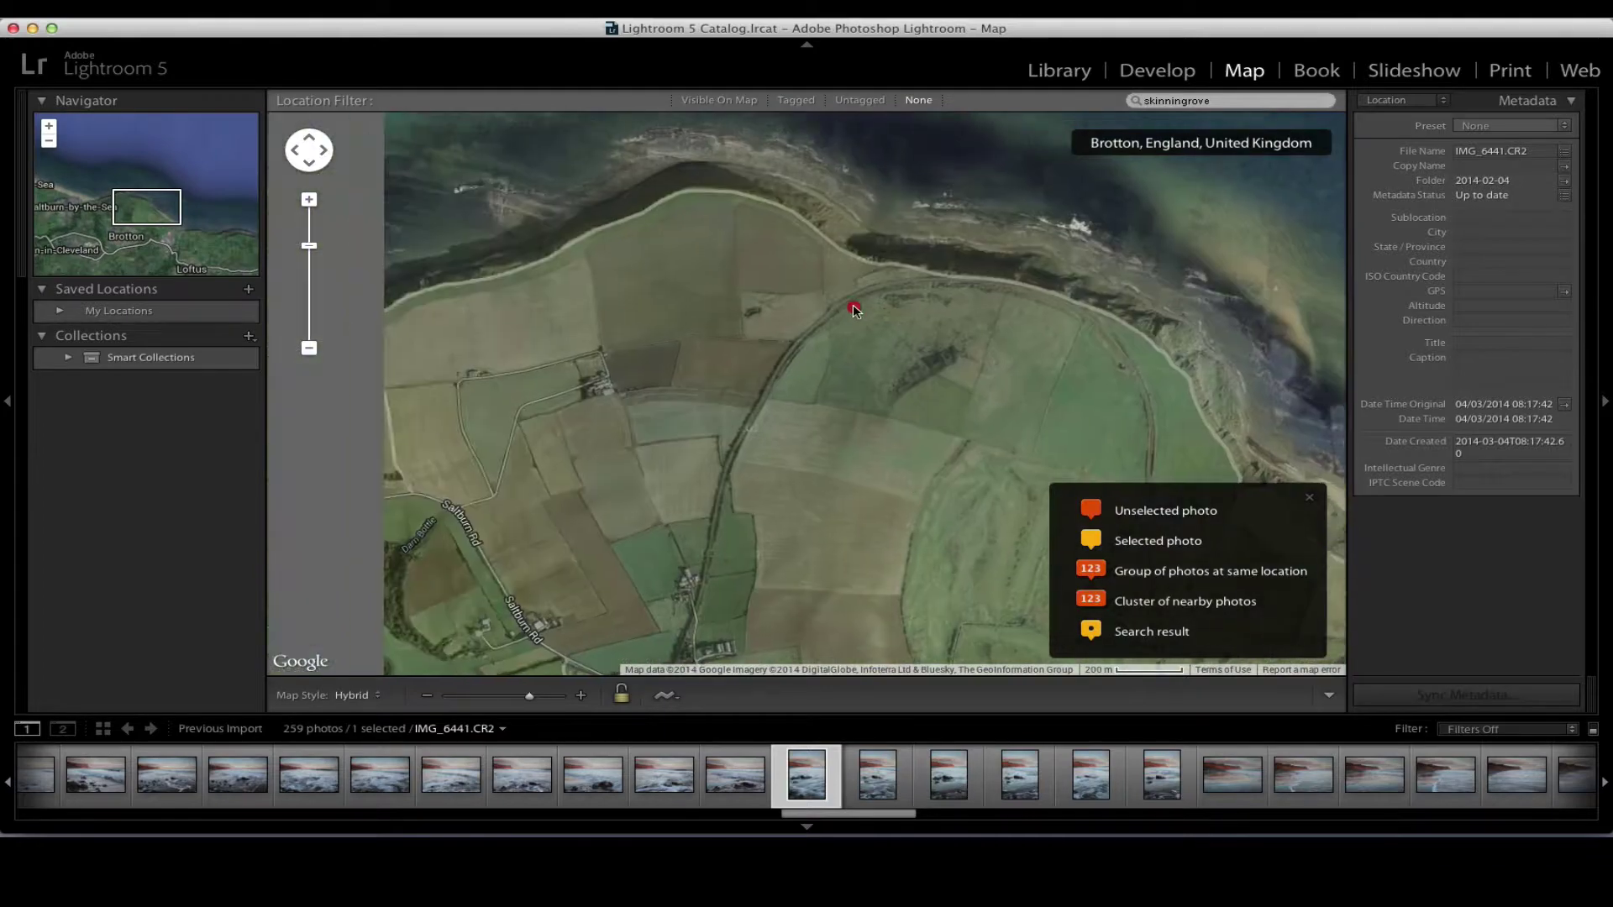
pyautogui.moveTo(592, 328); pyautogui.dragTo(890, 314)
pyautogui.moveTo(626, 348); pyautogui.dragTo(811, 344)
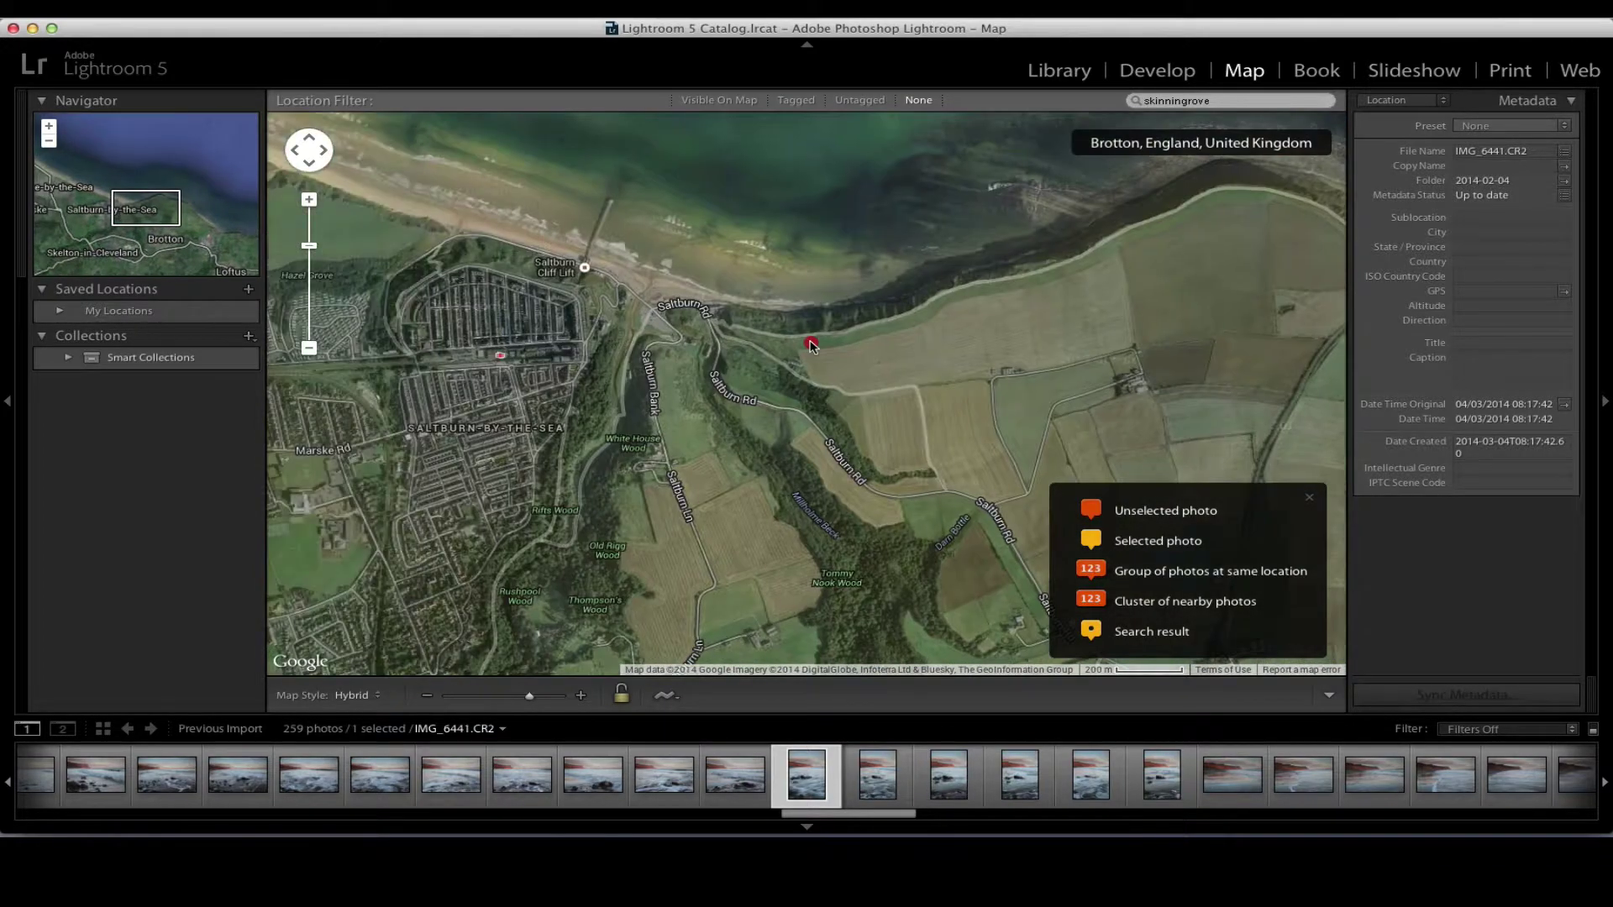
# Trace the coast on the map back from Saltburn-by-the-Sea to the beach at Skinningrove.
pyautogui.moveTo(961, 328); pyautogui.dragTo(573, 384)
pyautogui.moveTo(764, 393); pyautogui.dragTo(290, 302)
pyautogui.moveTo(634, 476); pyautogui.dragTo(391, 365)
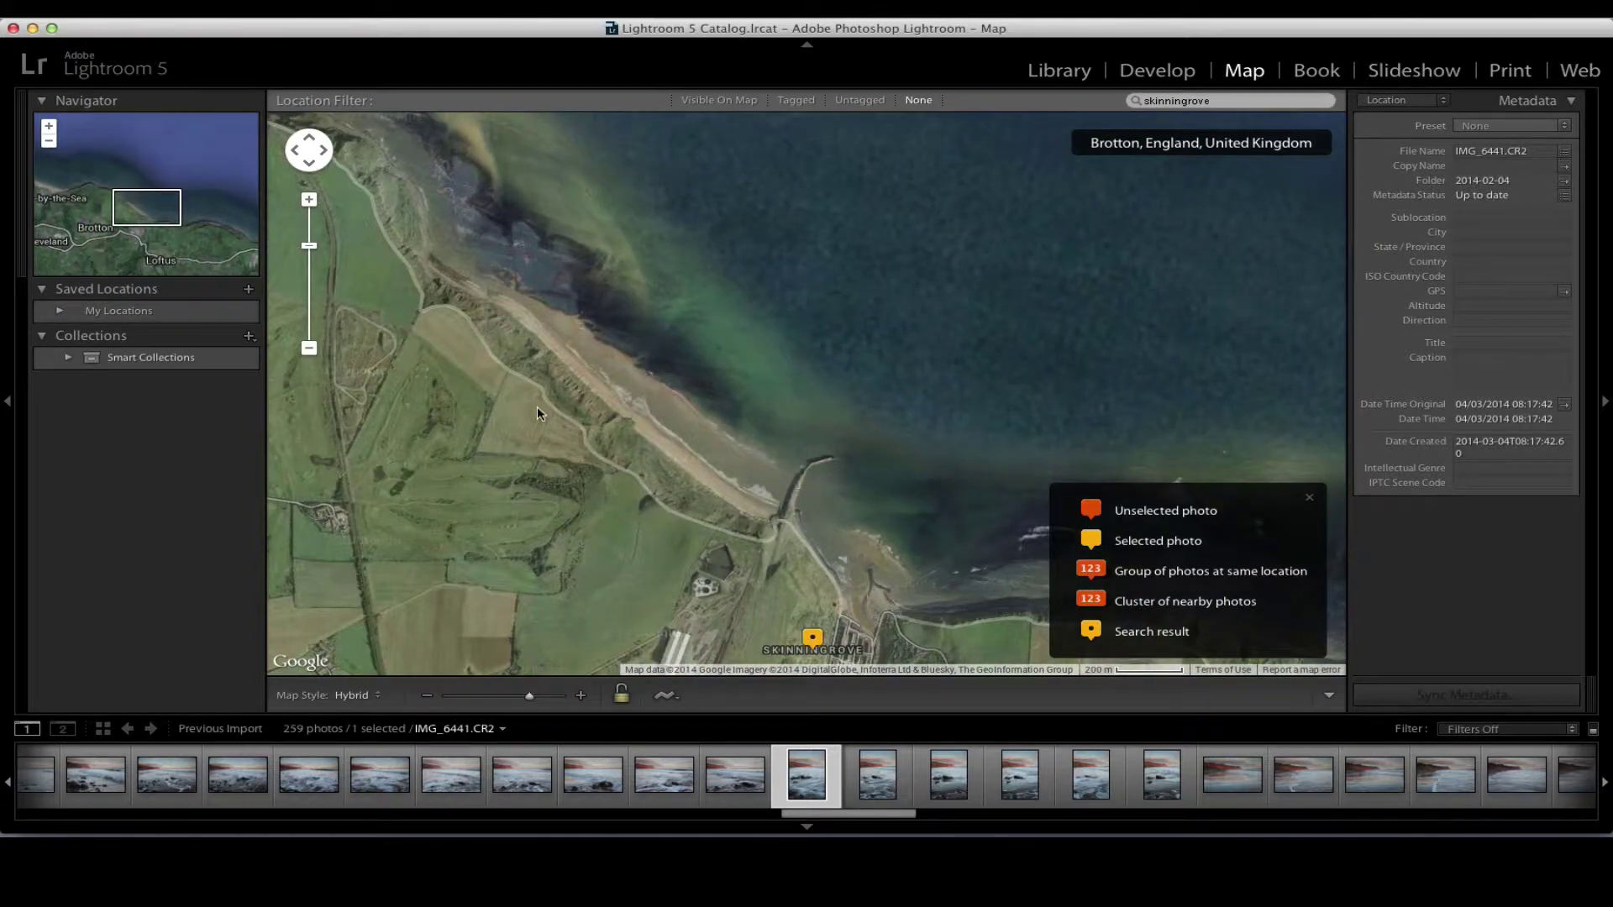
pyautogui.moveTo(494, 369); pyautogui.dragTo(784, 504)
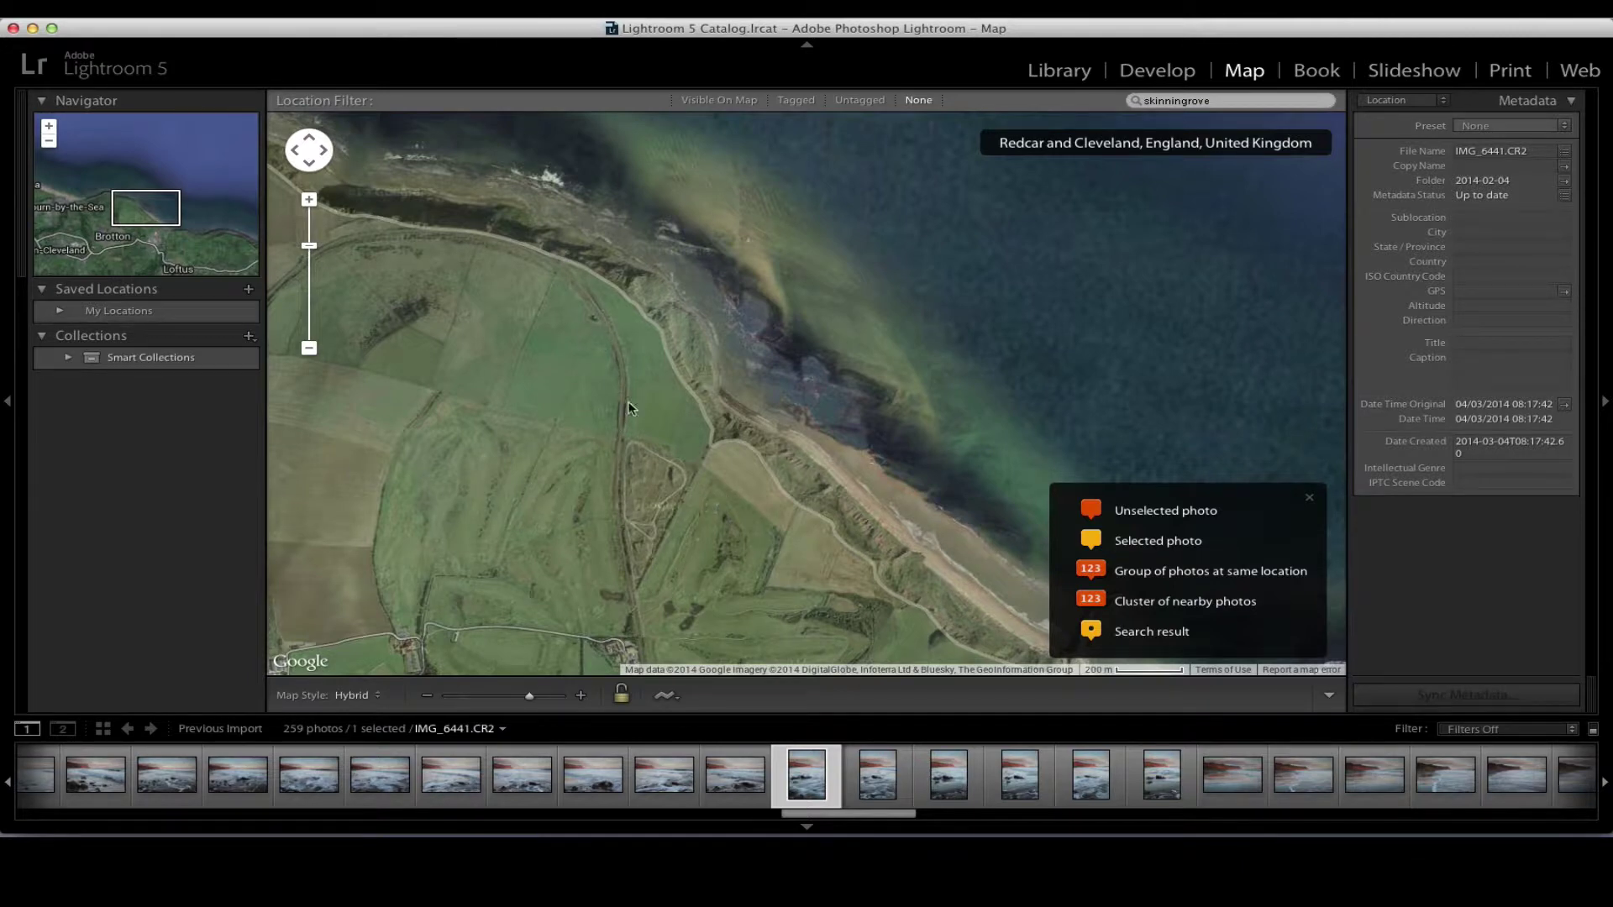
pyautogui.moveTo(833, 491); pyautogui.dragTo(547, 327)
pyautogui.moveTo(647, 422)
pyautogui.mouseDown()
pyautogui.moveTo(716, 521)
pyautogui.moveTo(631, 441)
pyautogui.mouseUp()
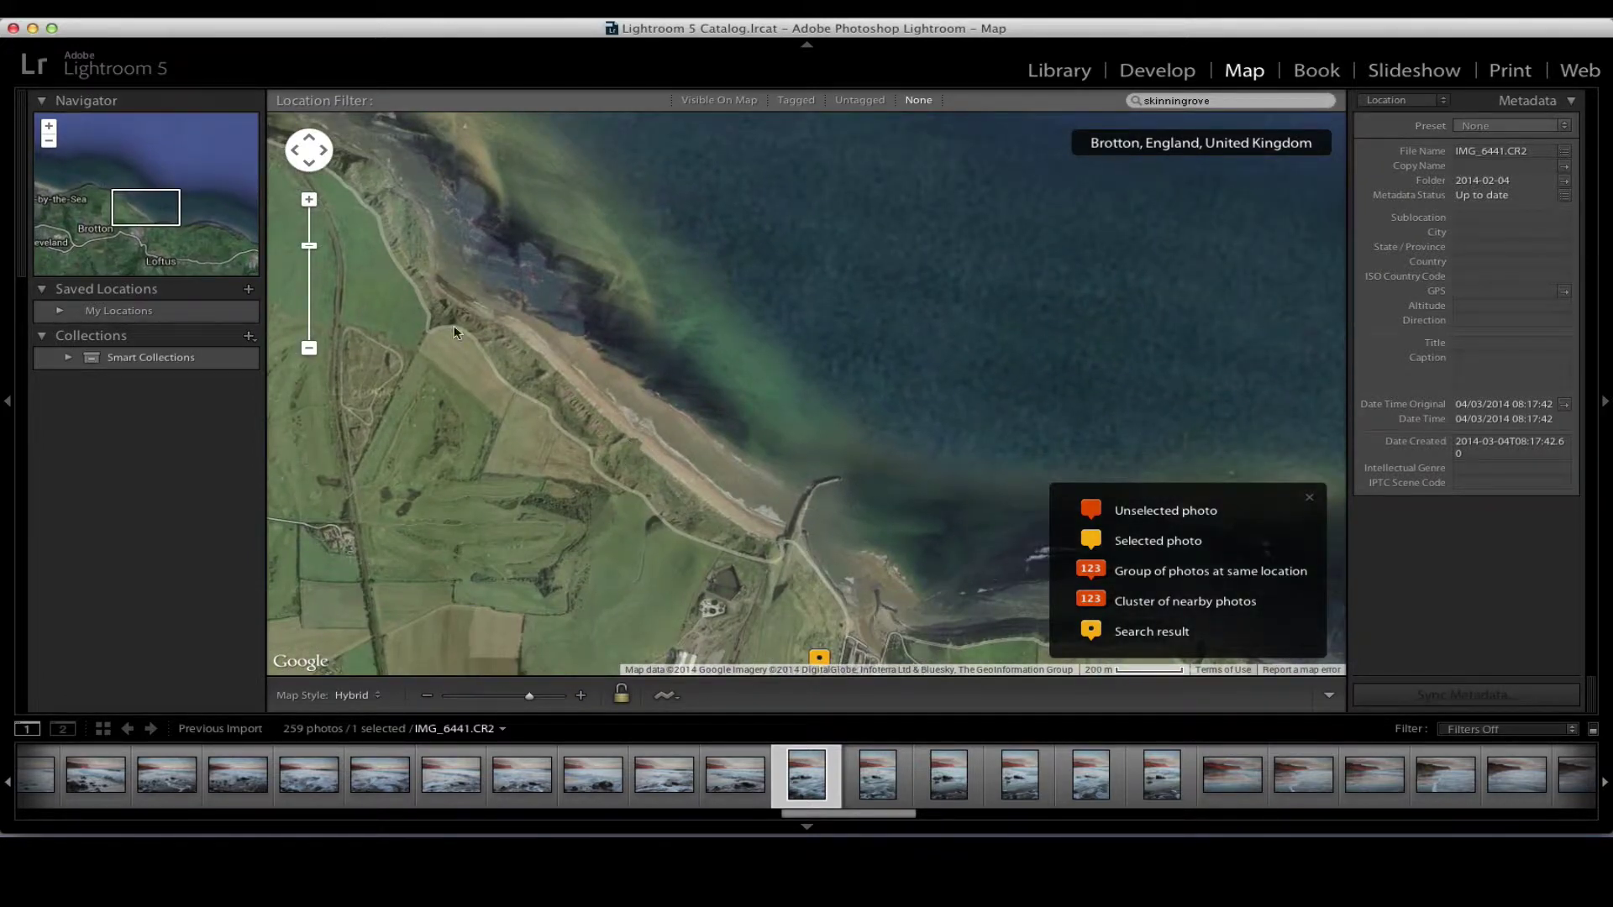
# Show the stretch of beach beside the Skinningrove pier in close-up on the map.
pyautogui.click(308, 200)
pyautogui.click(308, 200)
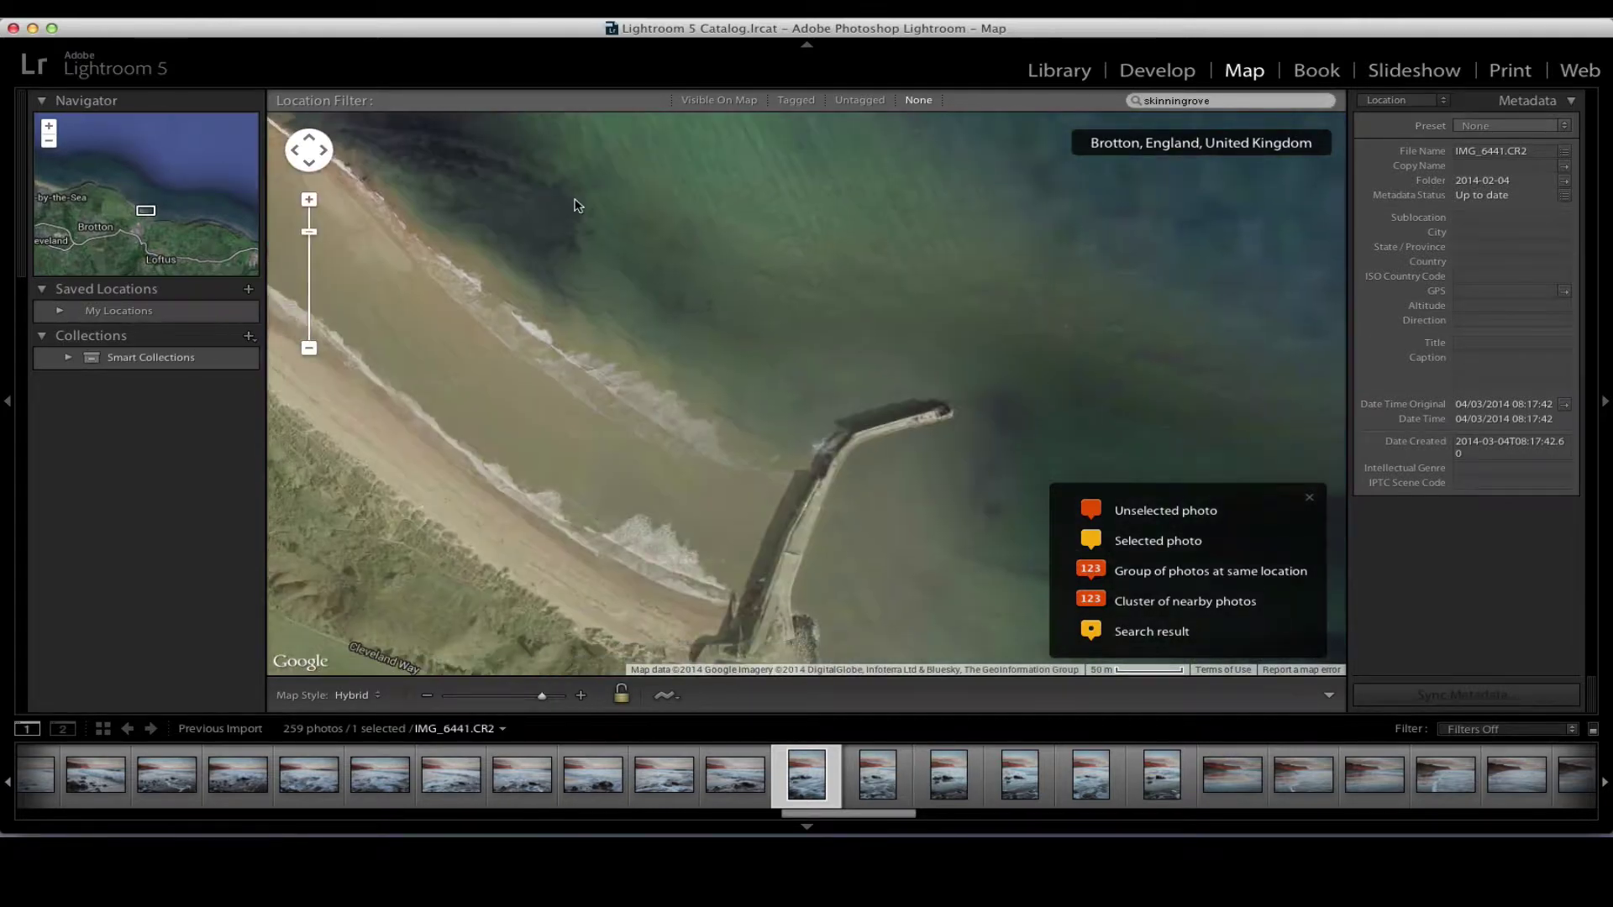
pyautogui.moveTo(558, 446); pyautogui.dragTo(641, 316)
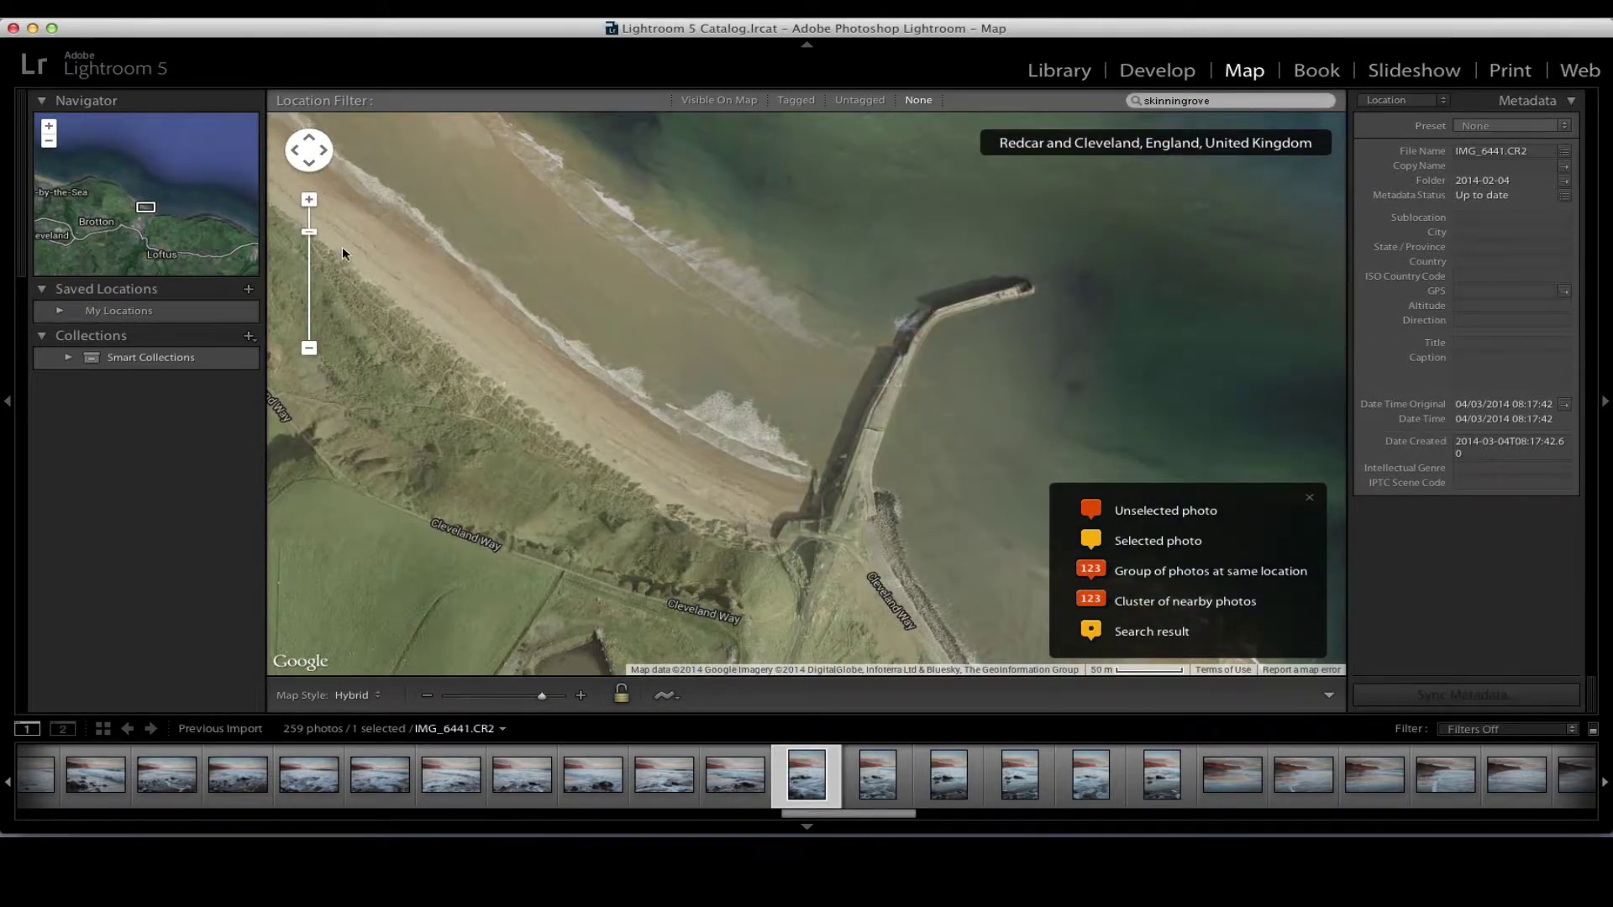
pyautogui.click(309, 200)
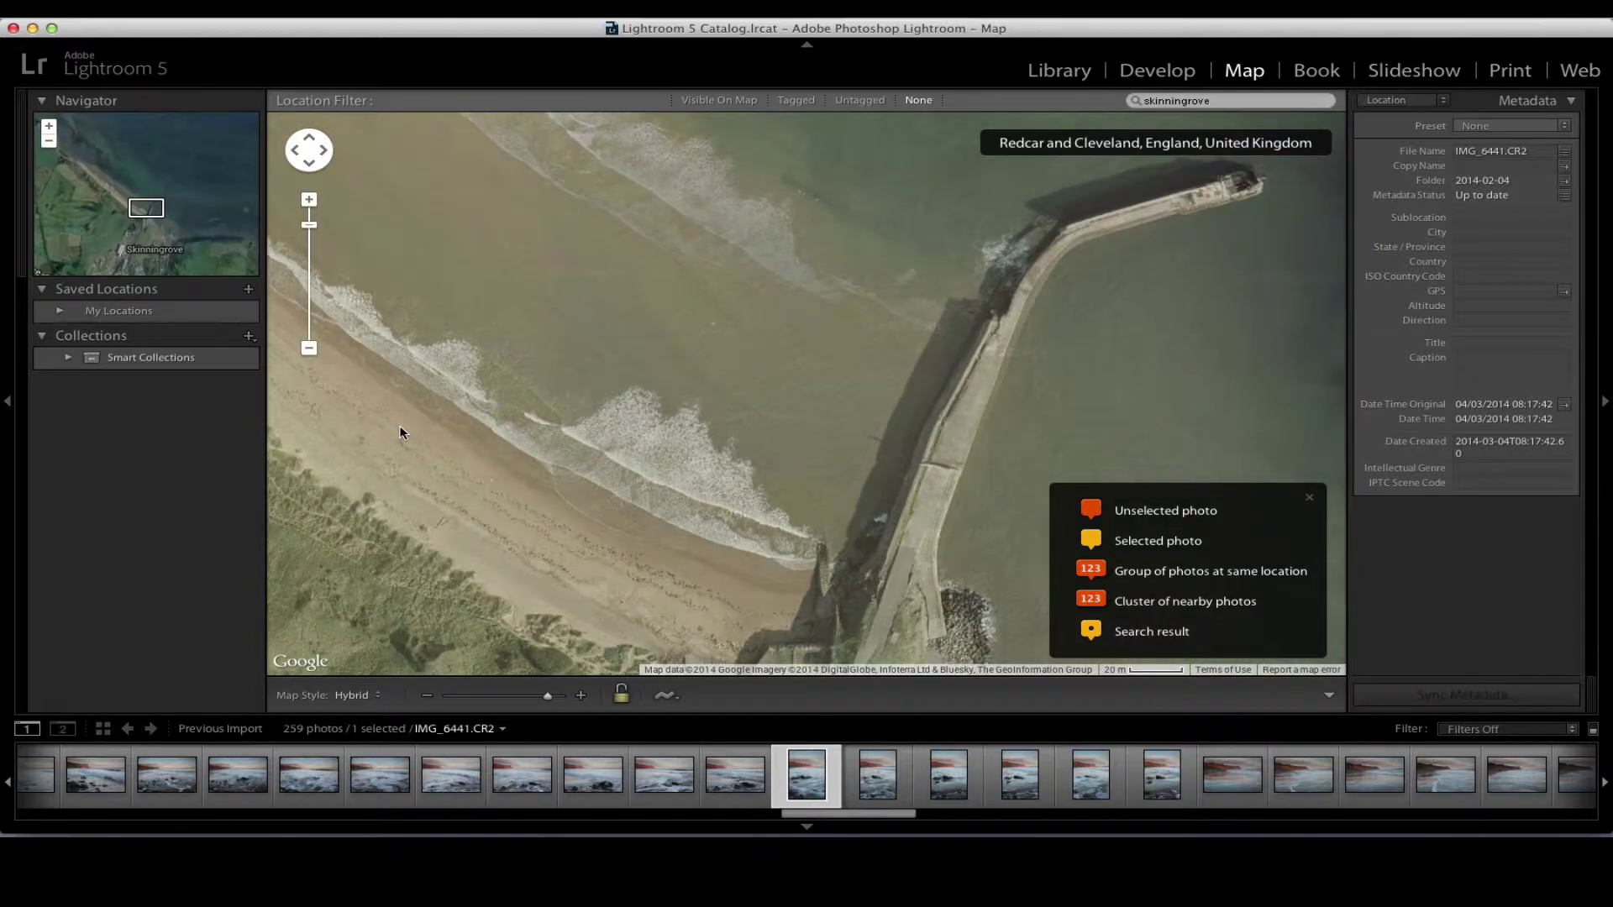
# Add GPS coordinates to the selected photo IMG_6441.CR2 at the shoreline just west of the Skinningrove pier.
pyautogui.moveTo(398, 427); pyautogui.dragTo(540, 404)
pyautogui.click(309, 200)
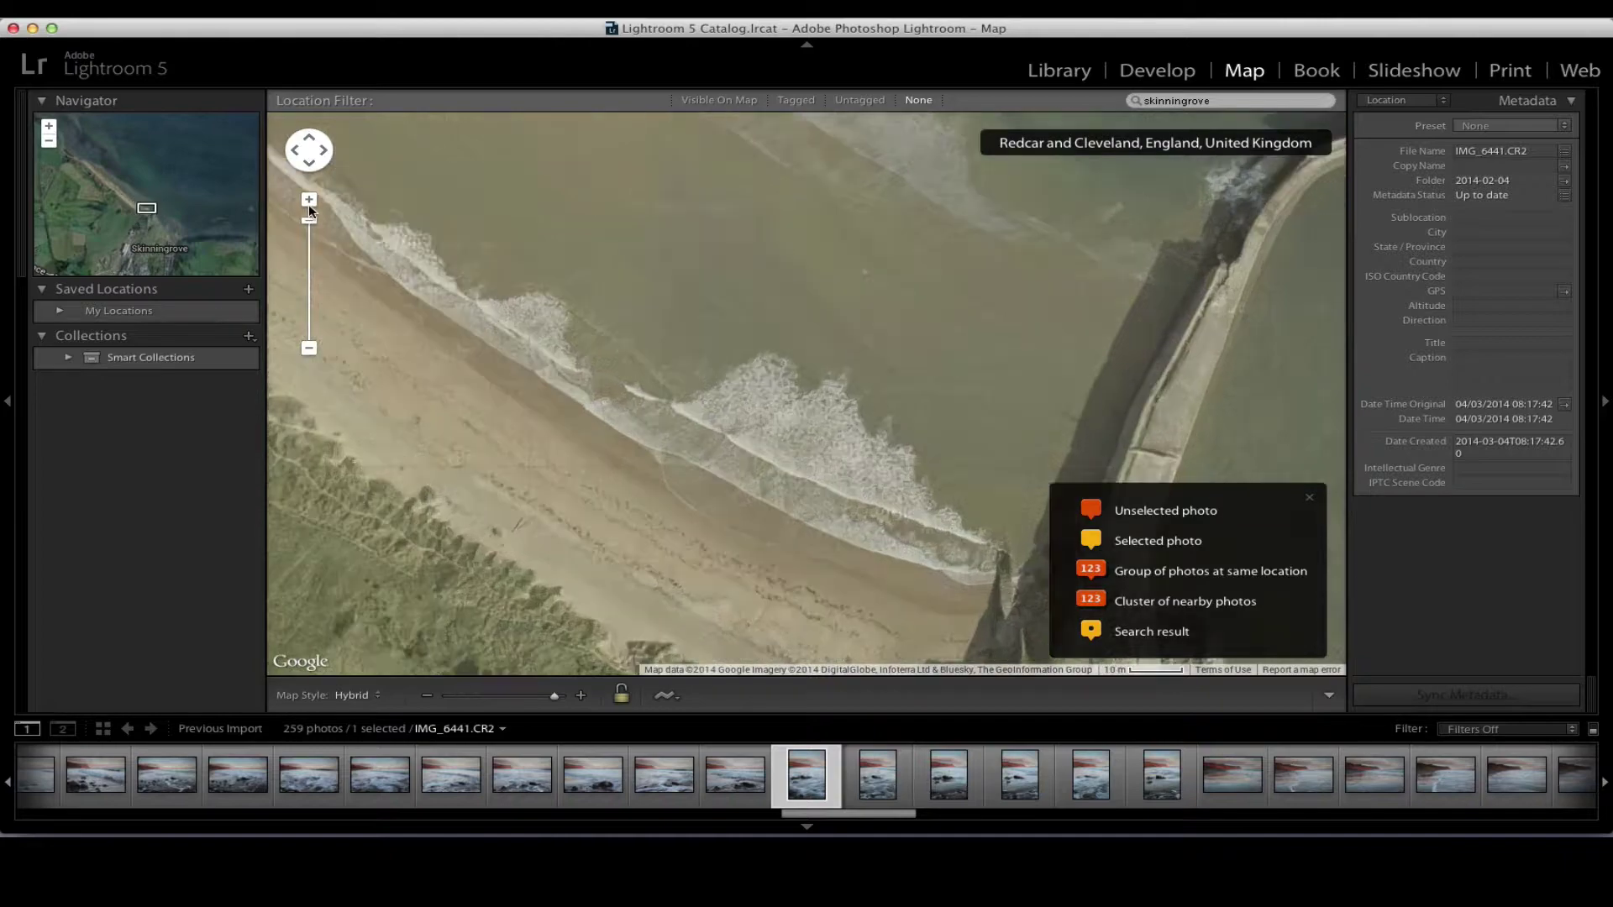
pyautogui.moveTo(571, 409); pyautogui.dragTo(477, 204)
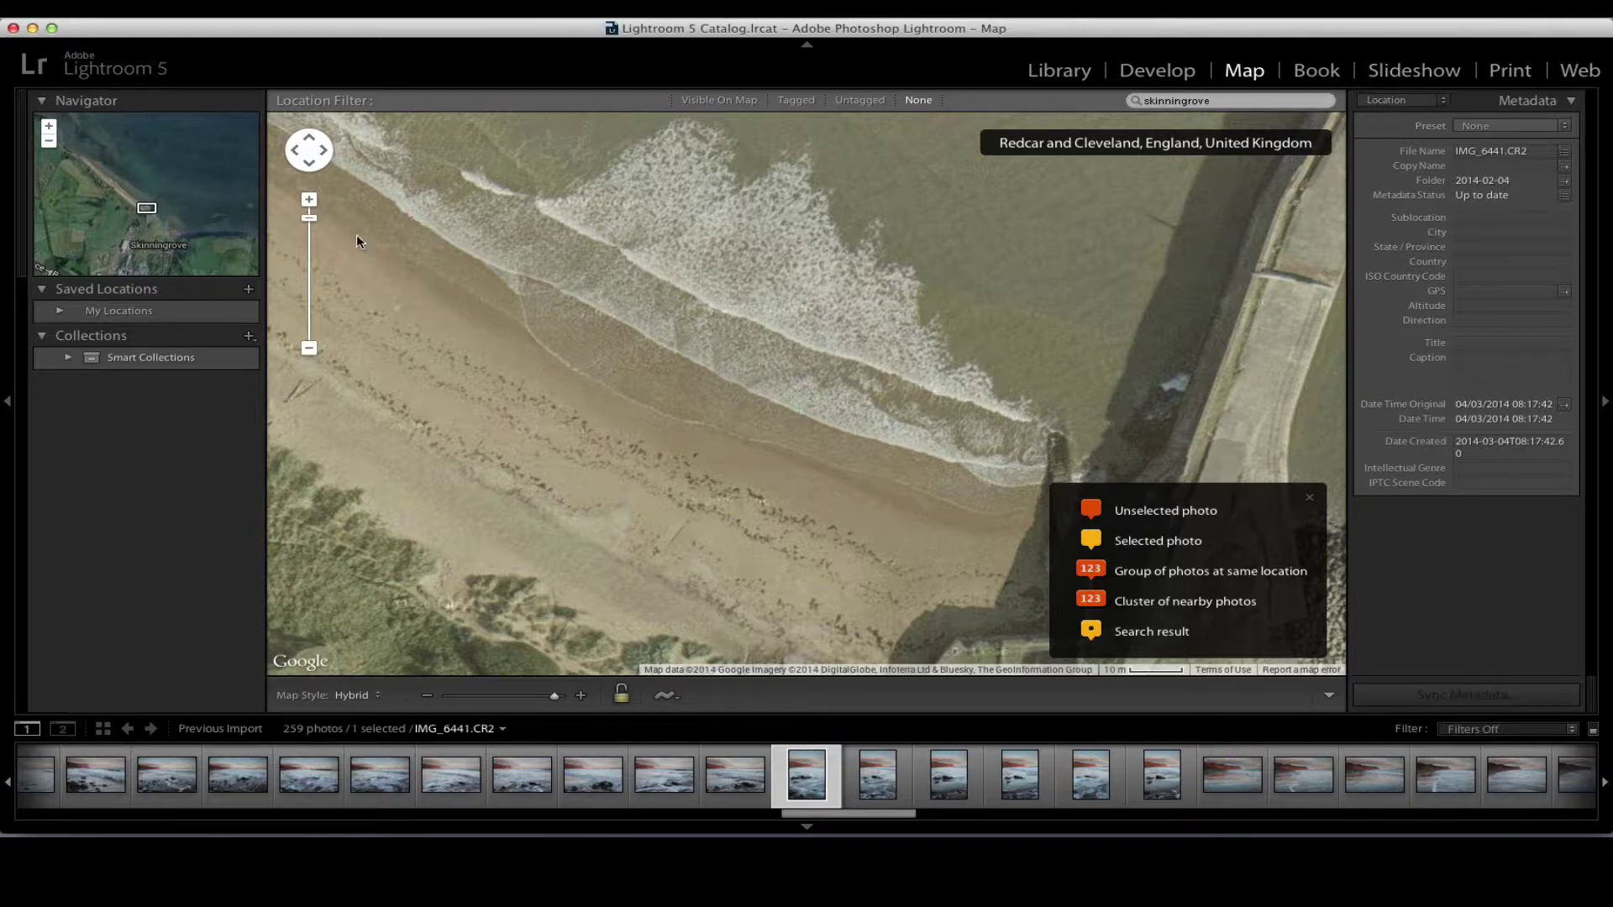
pyautogui.click(315, 205)
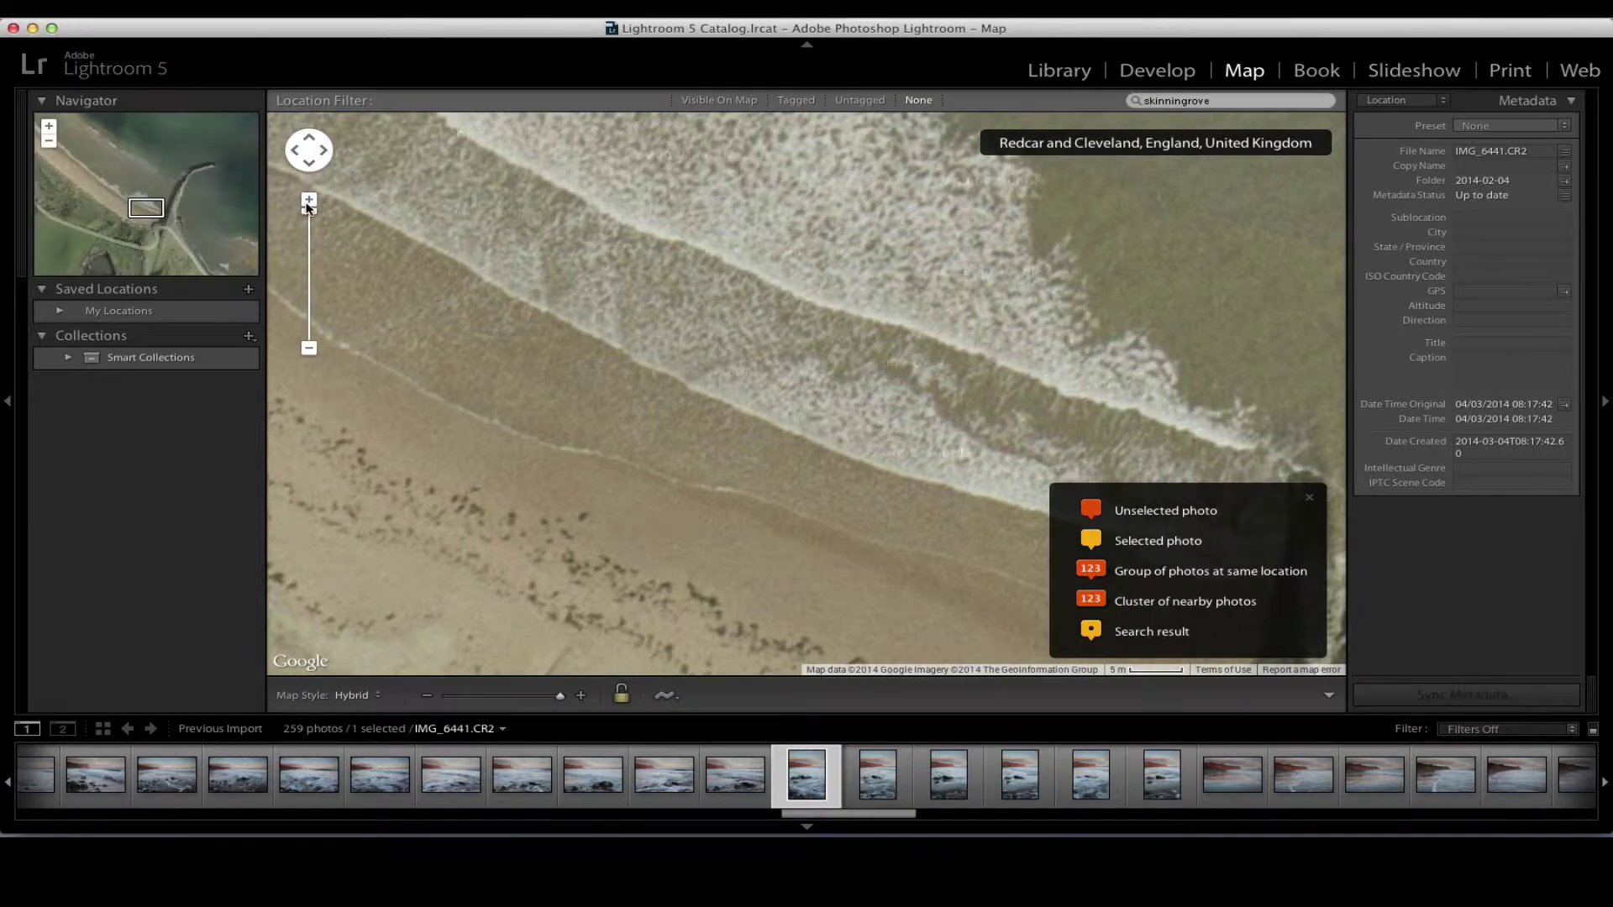
pyautogui.moveTo(695, 414); pyautogui.dragTo(652, 280)
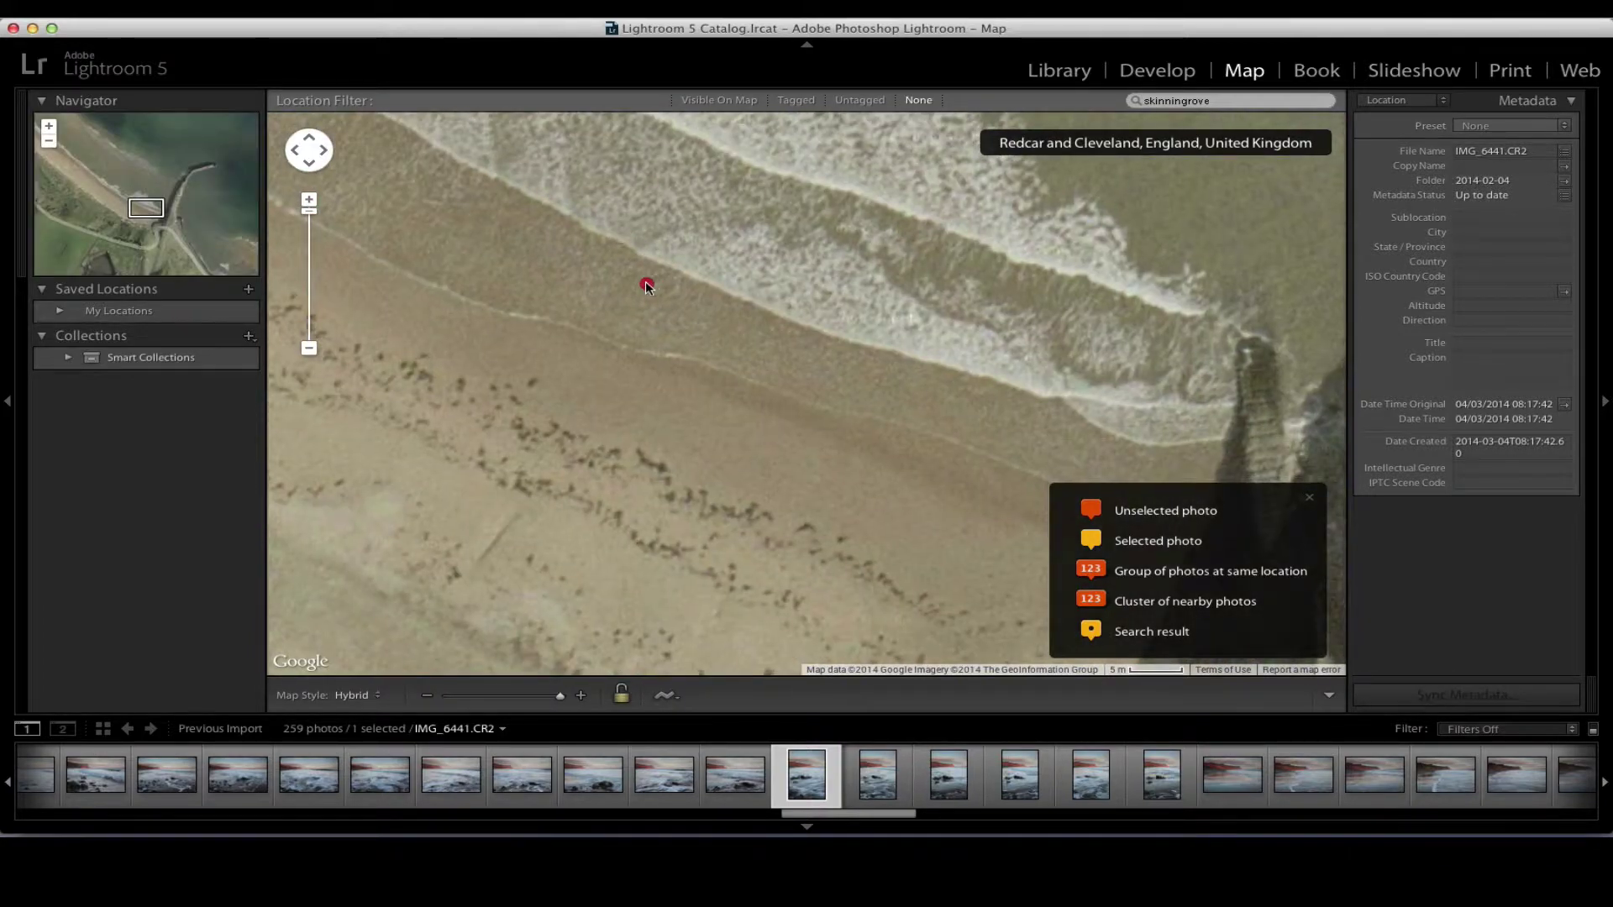
pyautogui.click(199, 446)
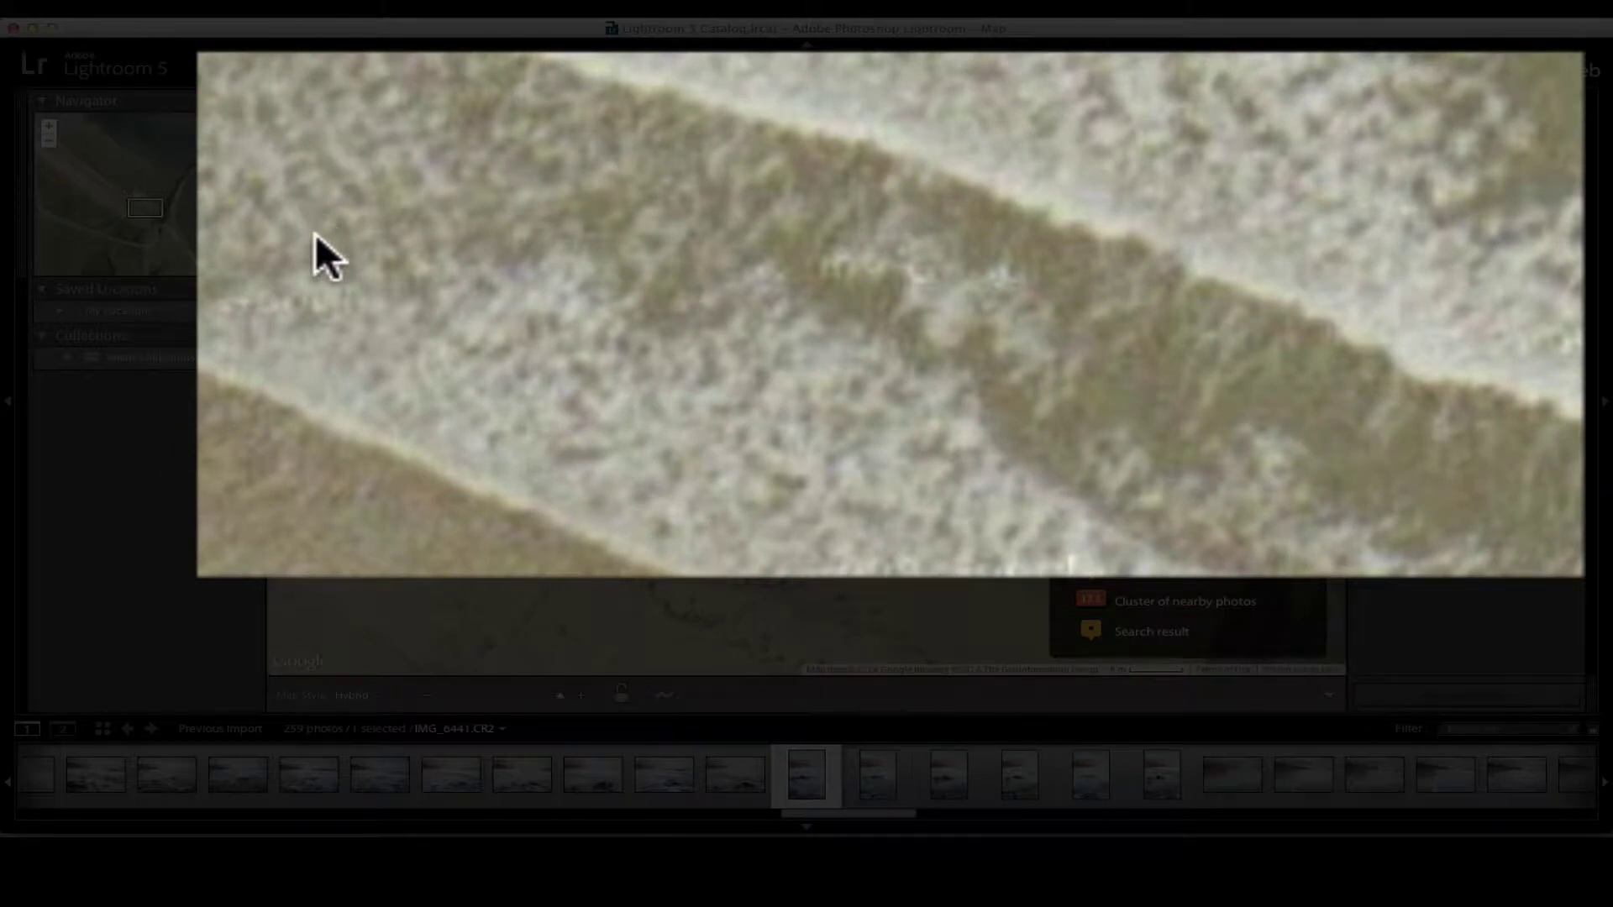
pyautogui.rightClick(315, 235)
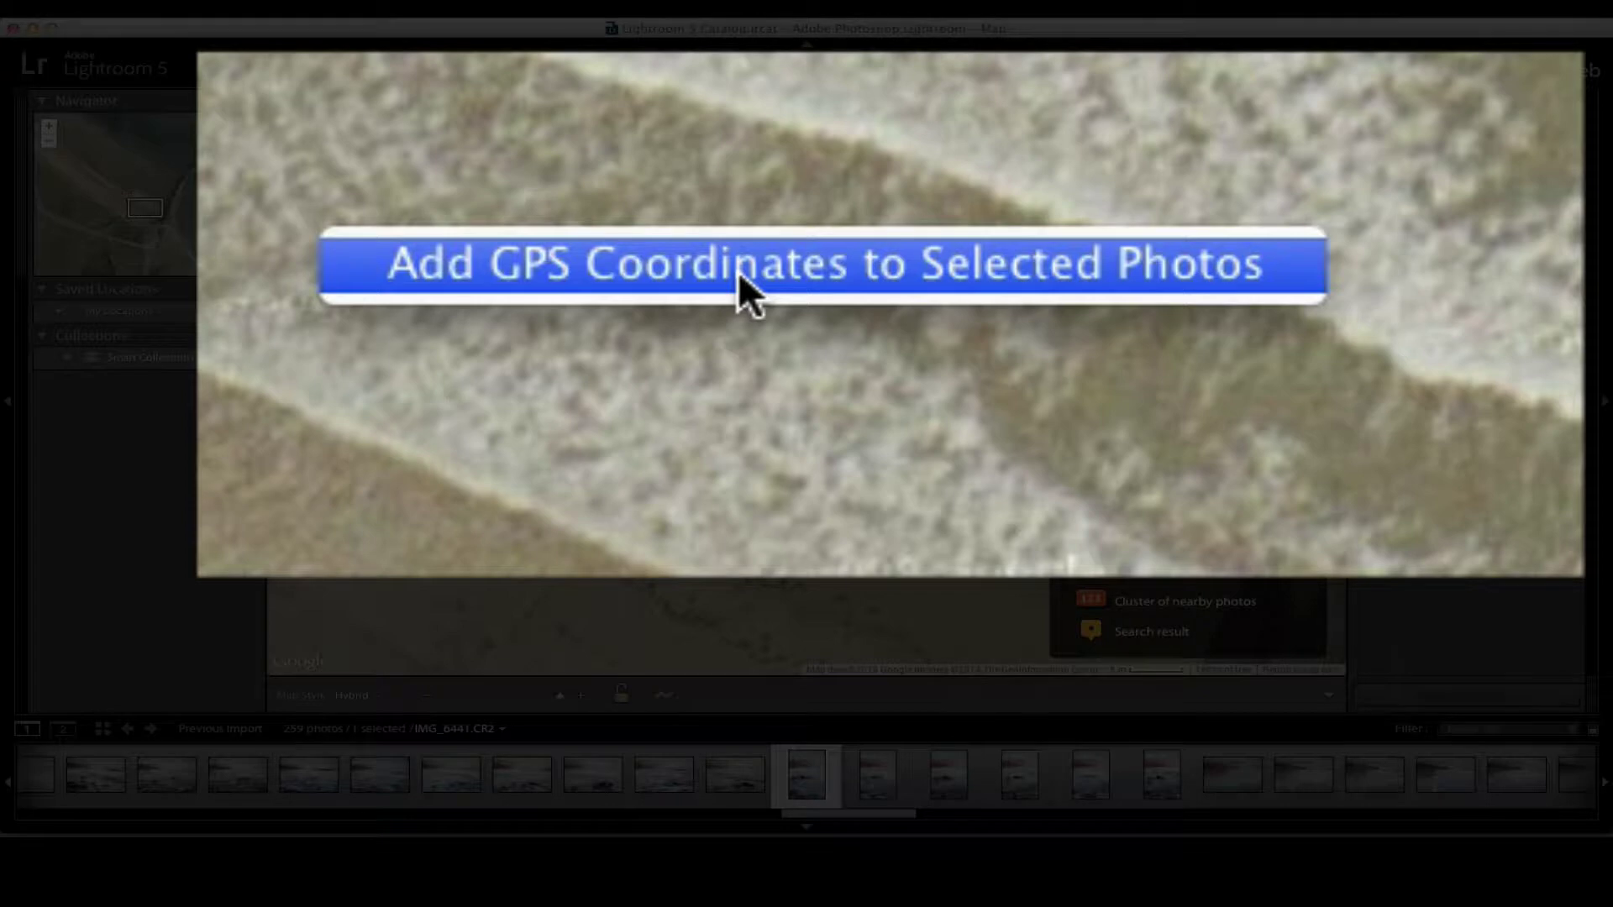
pyautogui.click(846, 304)
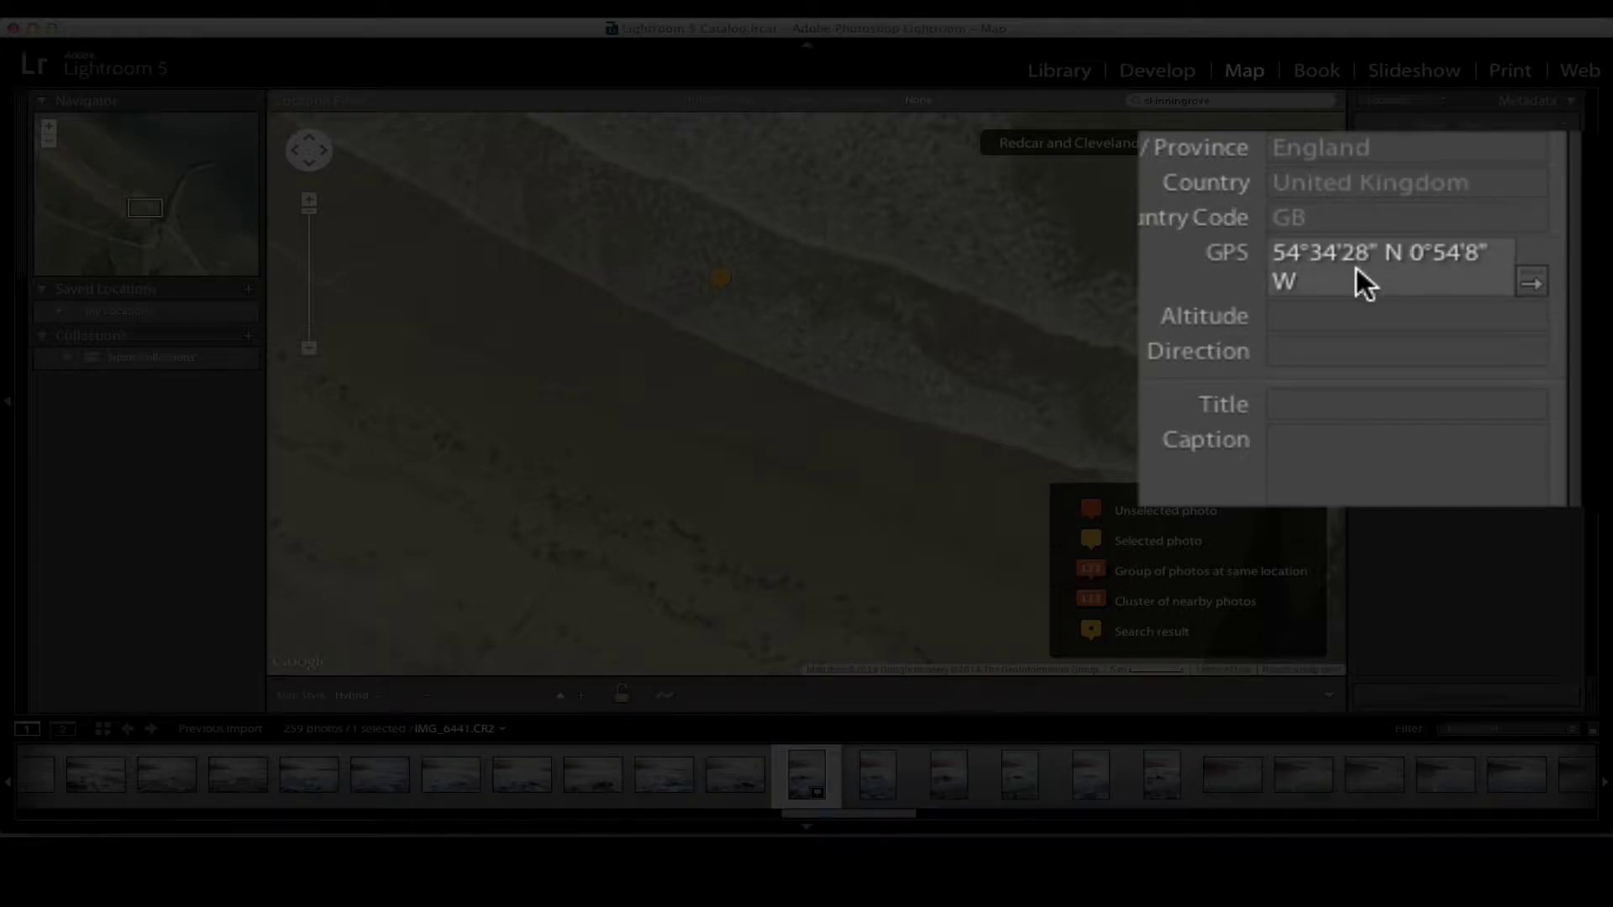
# Open IMG_6441.CR2 in the Develop module and look through its adjustments from Basic to Detail.
pyautogui.click(1140, 74)
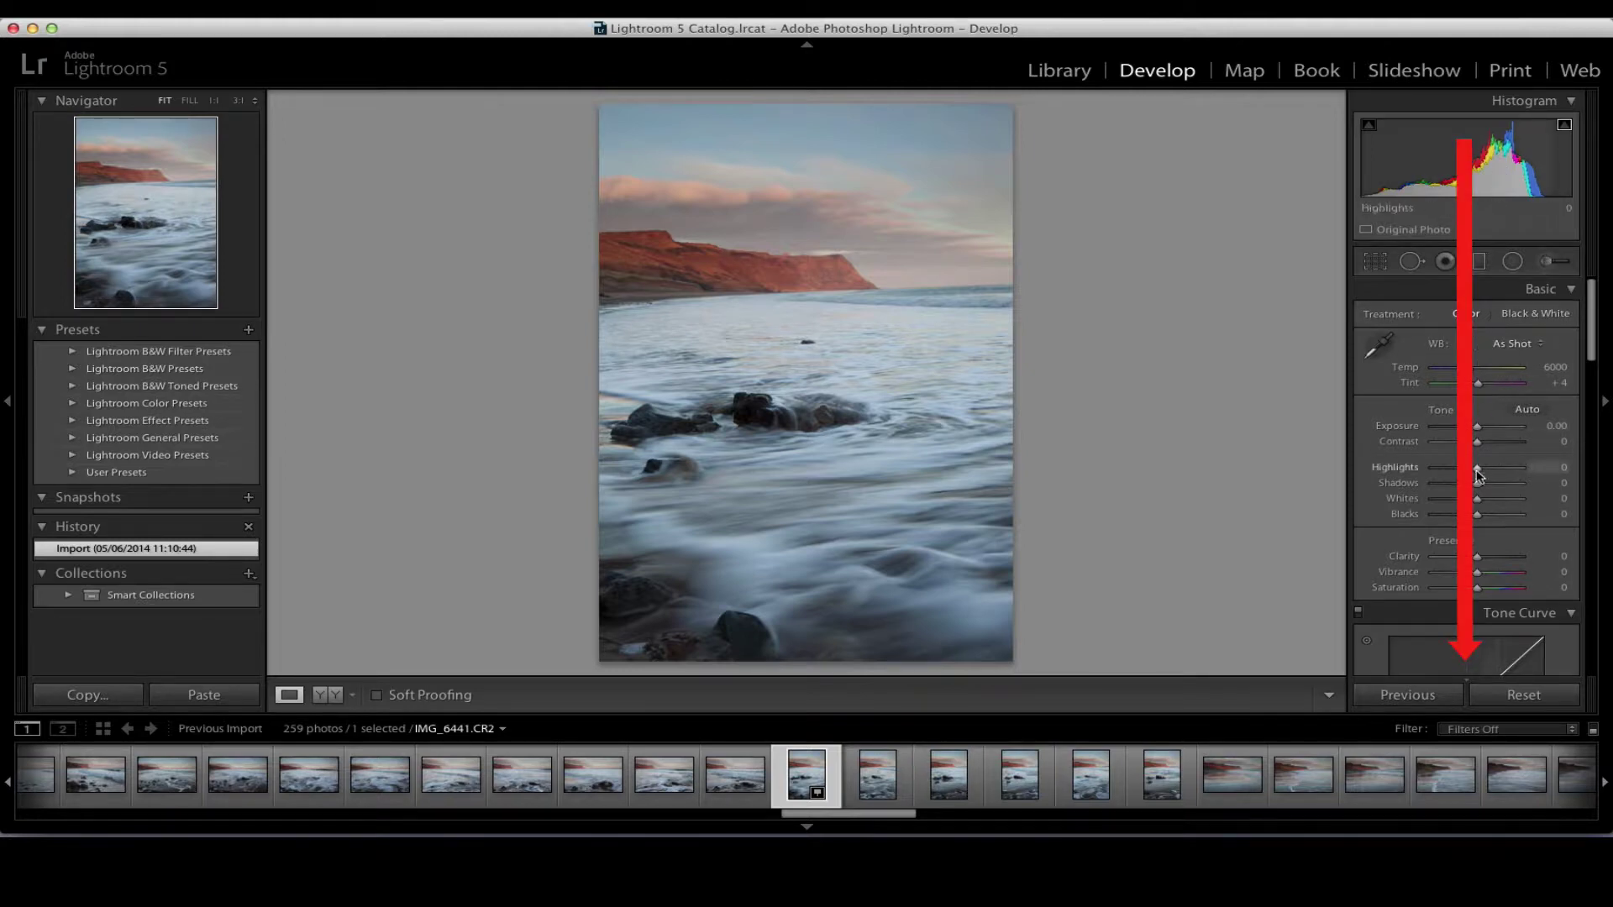
pyautogui.moveTo(1594, 341)
pyautogui.mouseDown()
pyautogui.moveTo(1605, 602)
pyautogui.moveTo(1596, 330)
pyautogui.mouseUp()
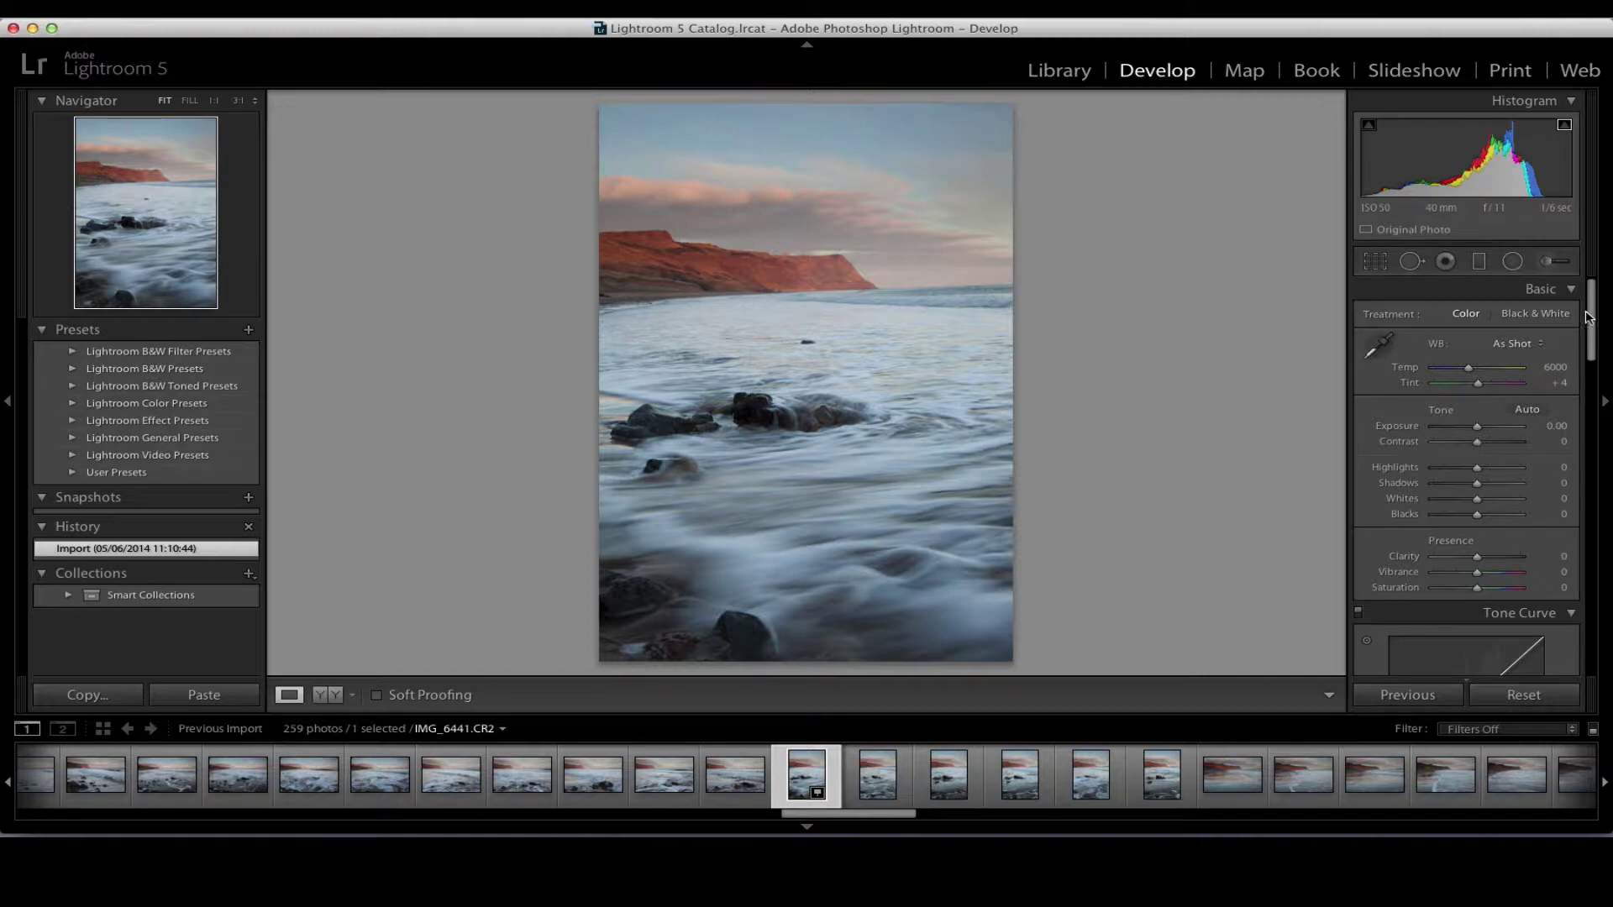
pyautogui.moveTo(1593, 320); pyautogui.dragTo(1596, 359)
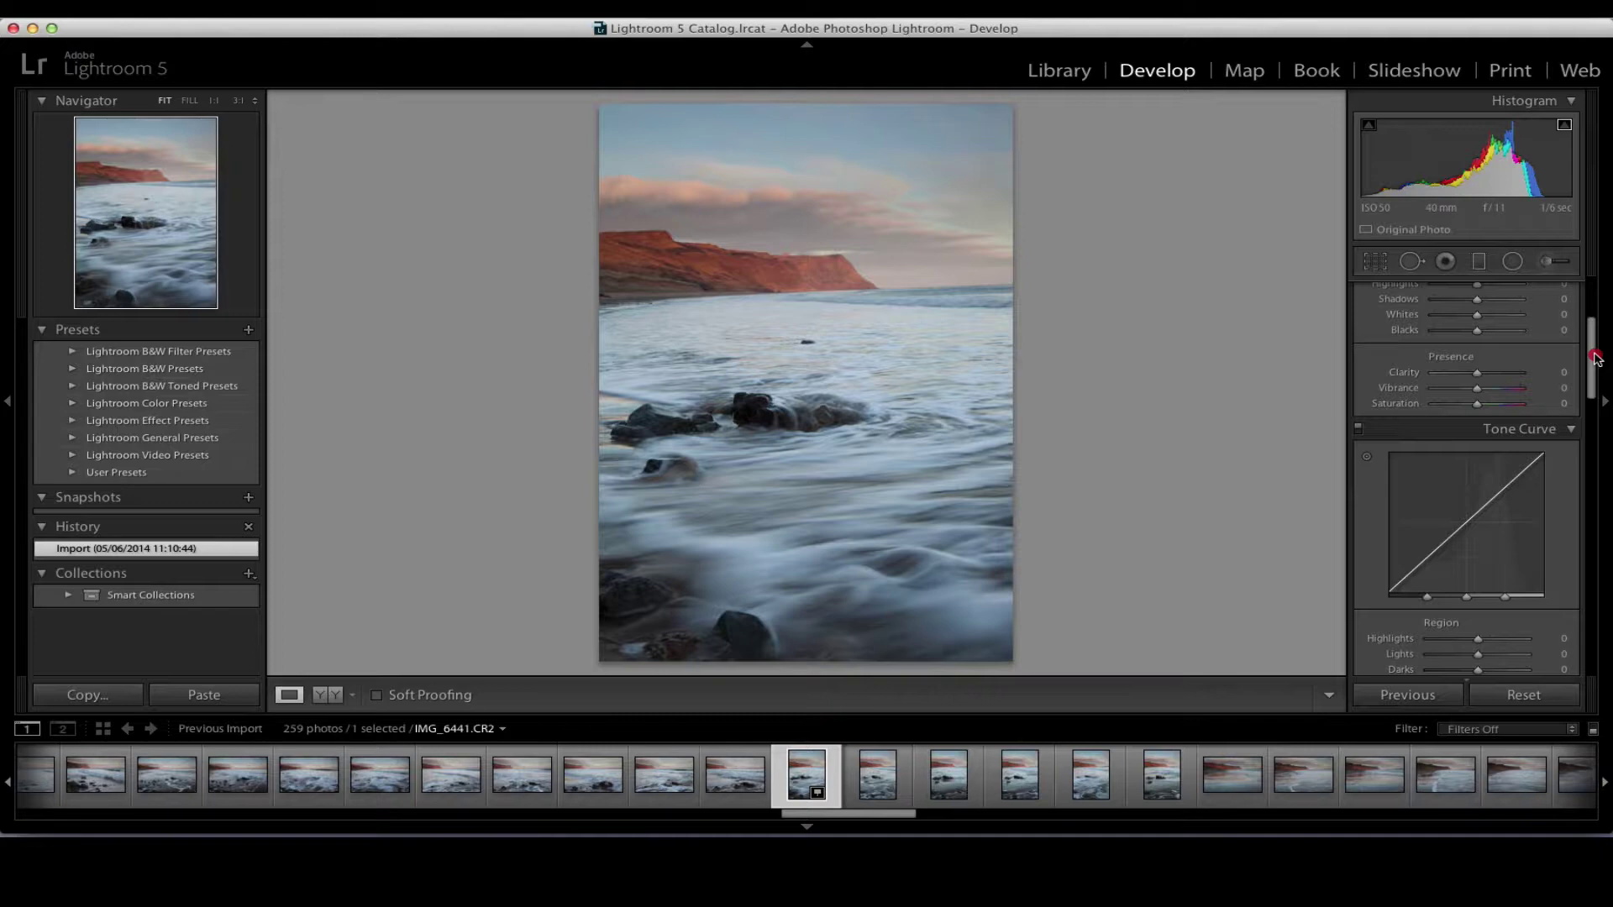
pyautogui.moveTo(1596, 358); pyautogui.dragTo(1606, 527)
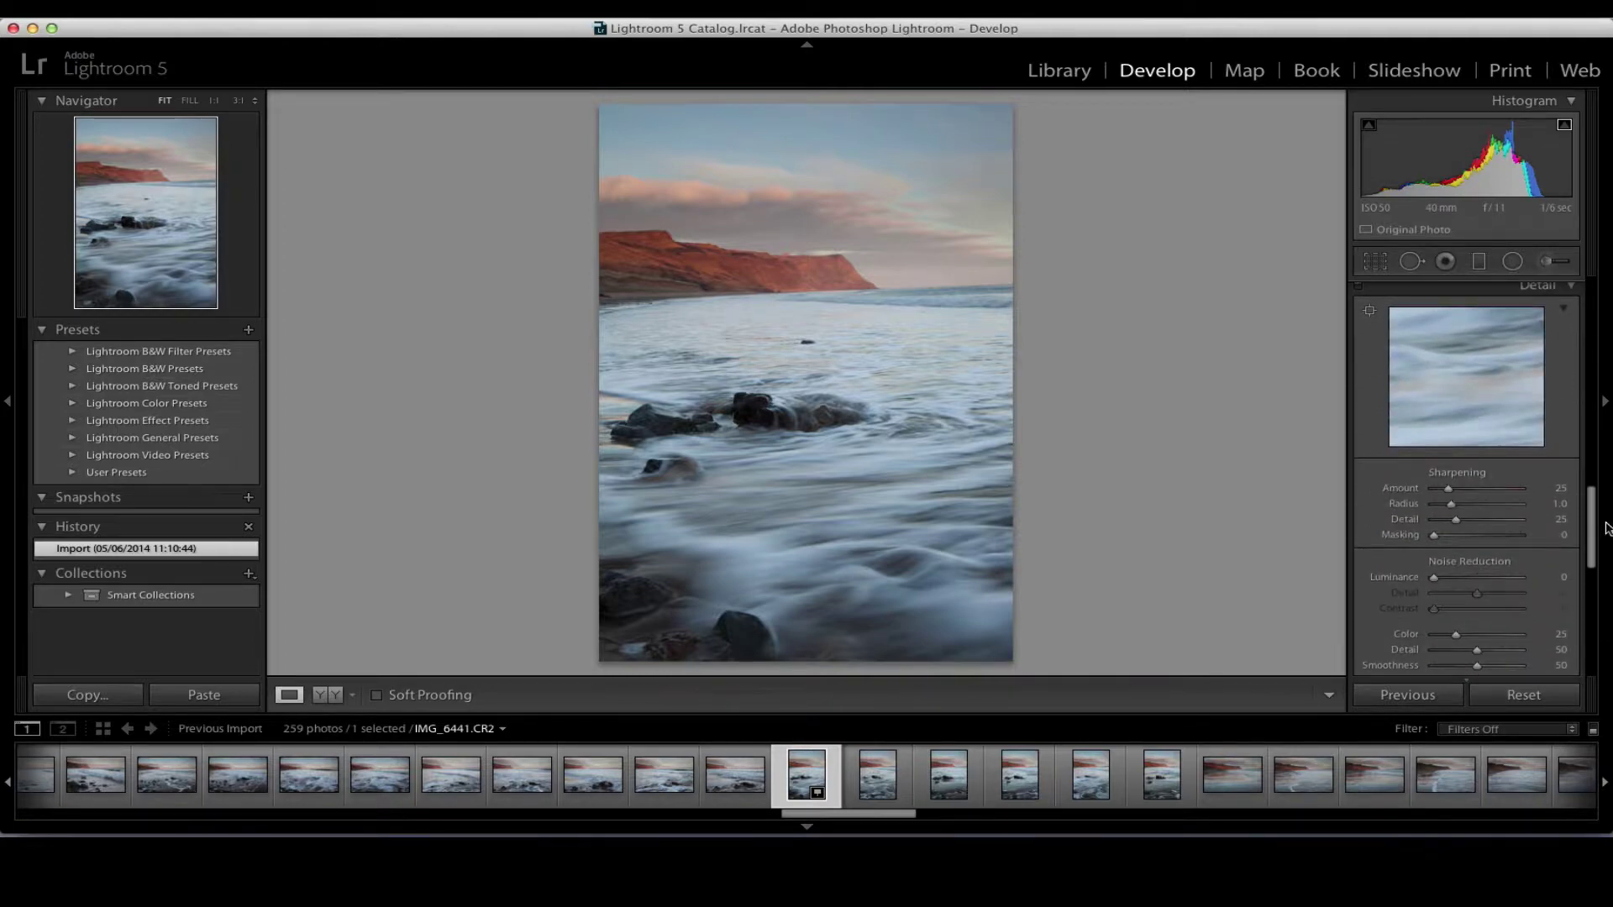
# Enable lens profile corrections, comparing the photo with and without them, and turn on Remove Chromatic Aberration.
pyautogui.scroll(-10, 1605, 527)
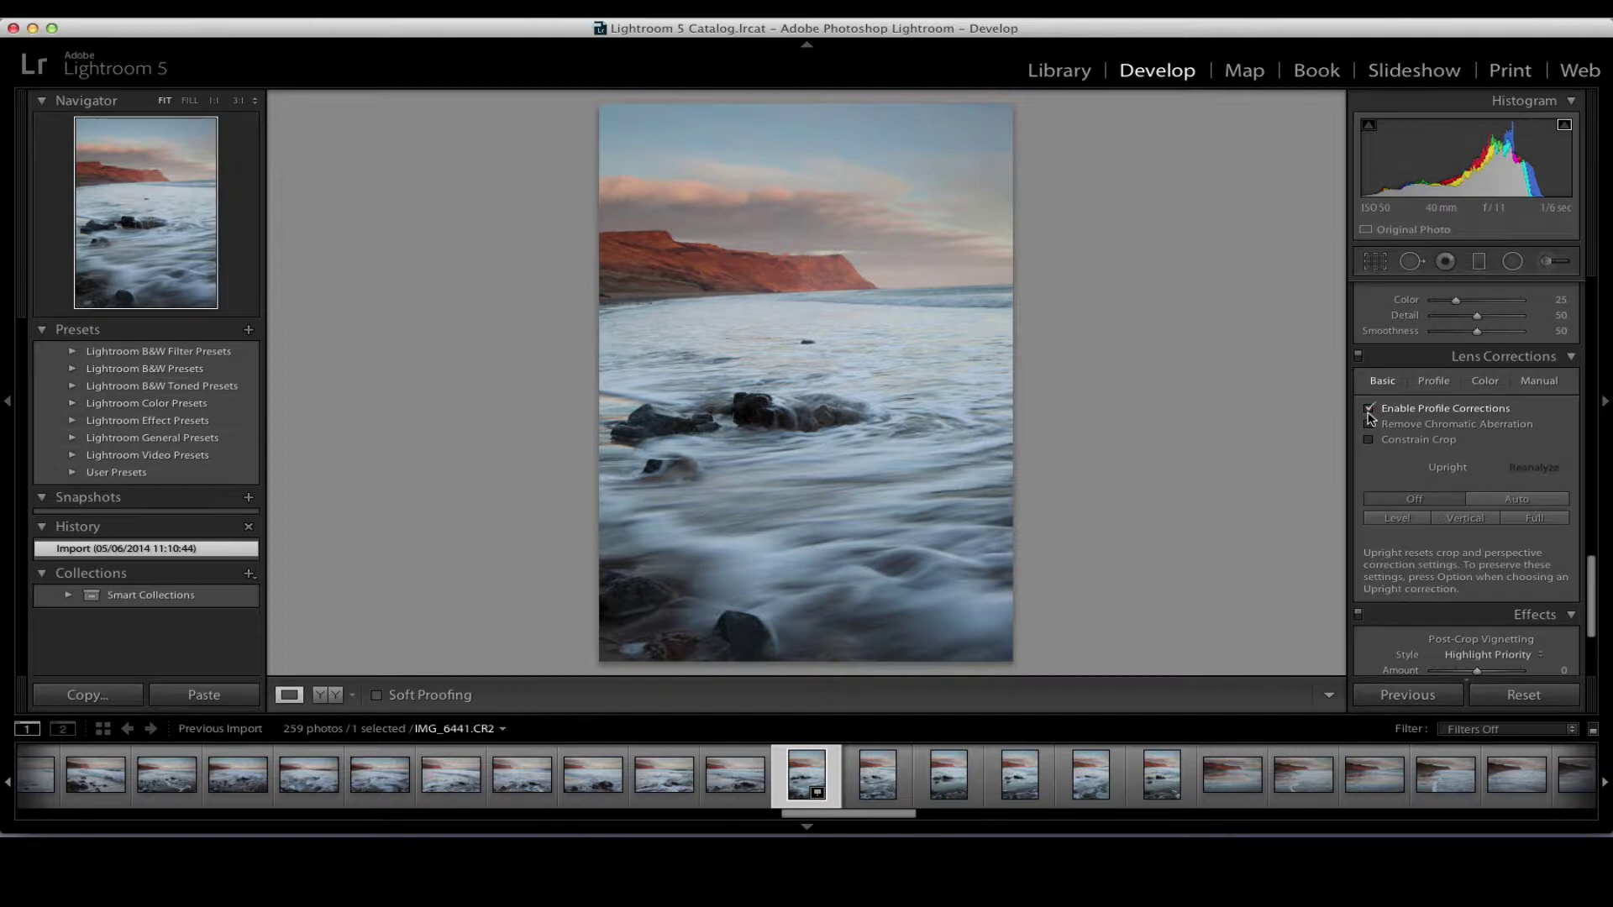
pyautogui.click(1370, 412)
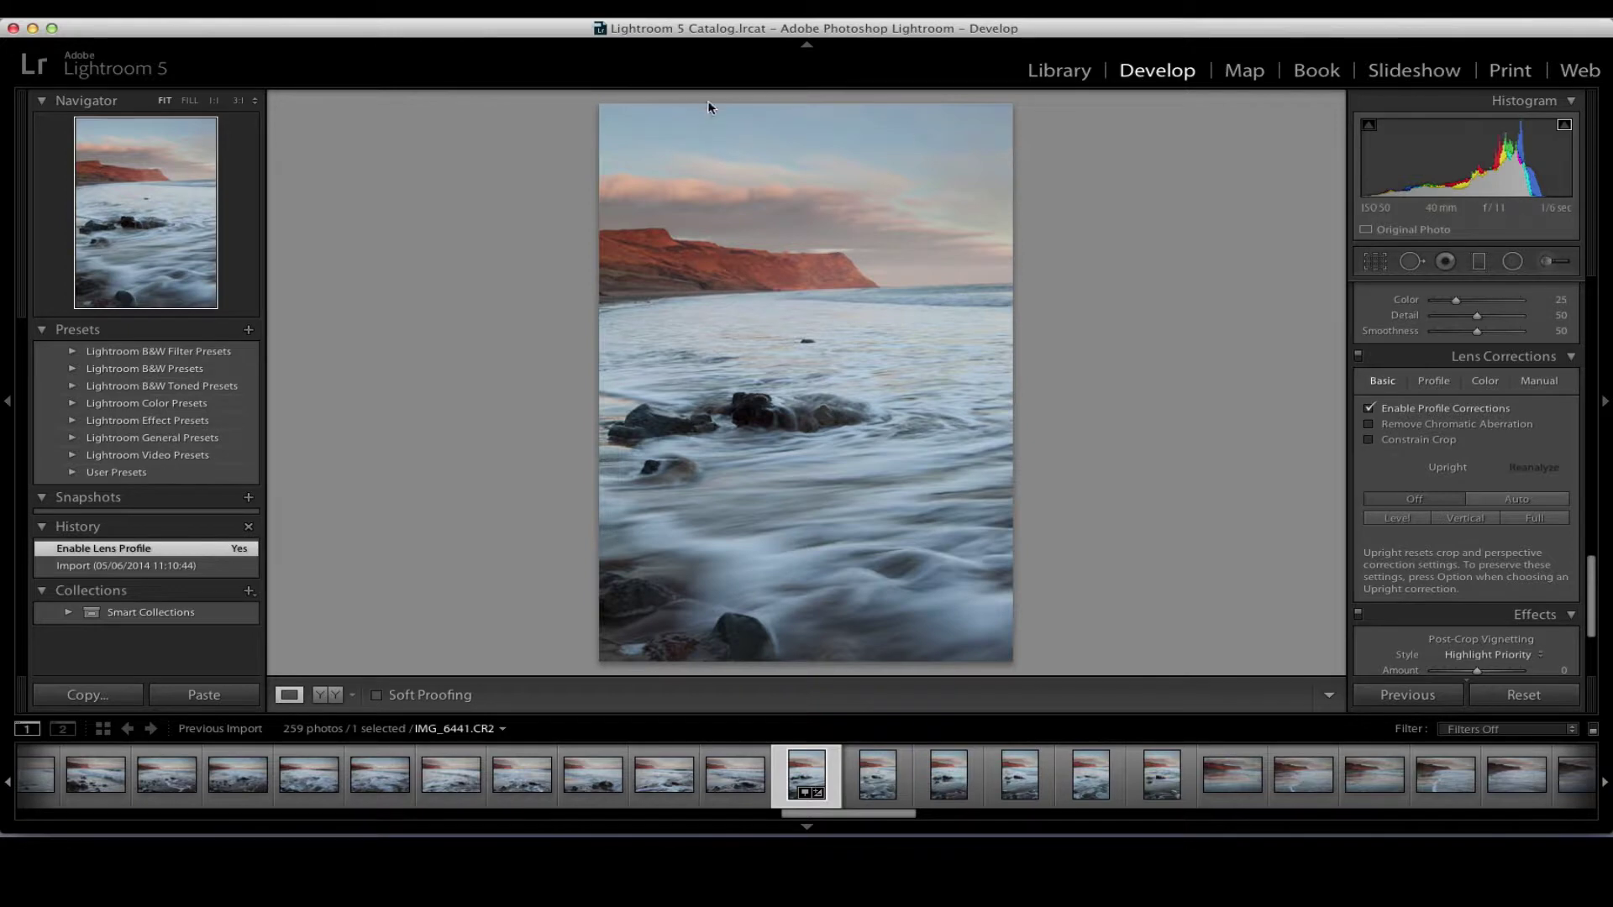
pyautogui.click(1370, 409)
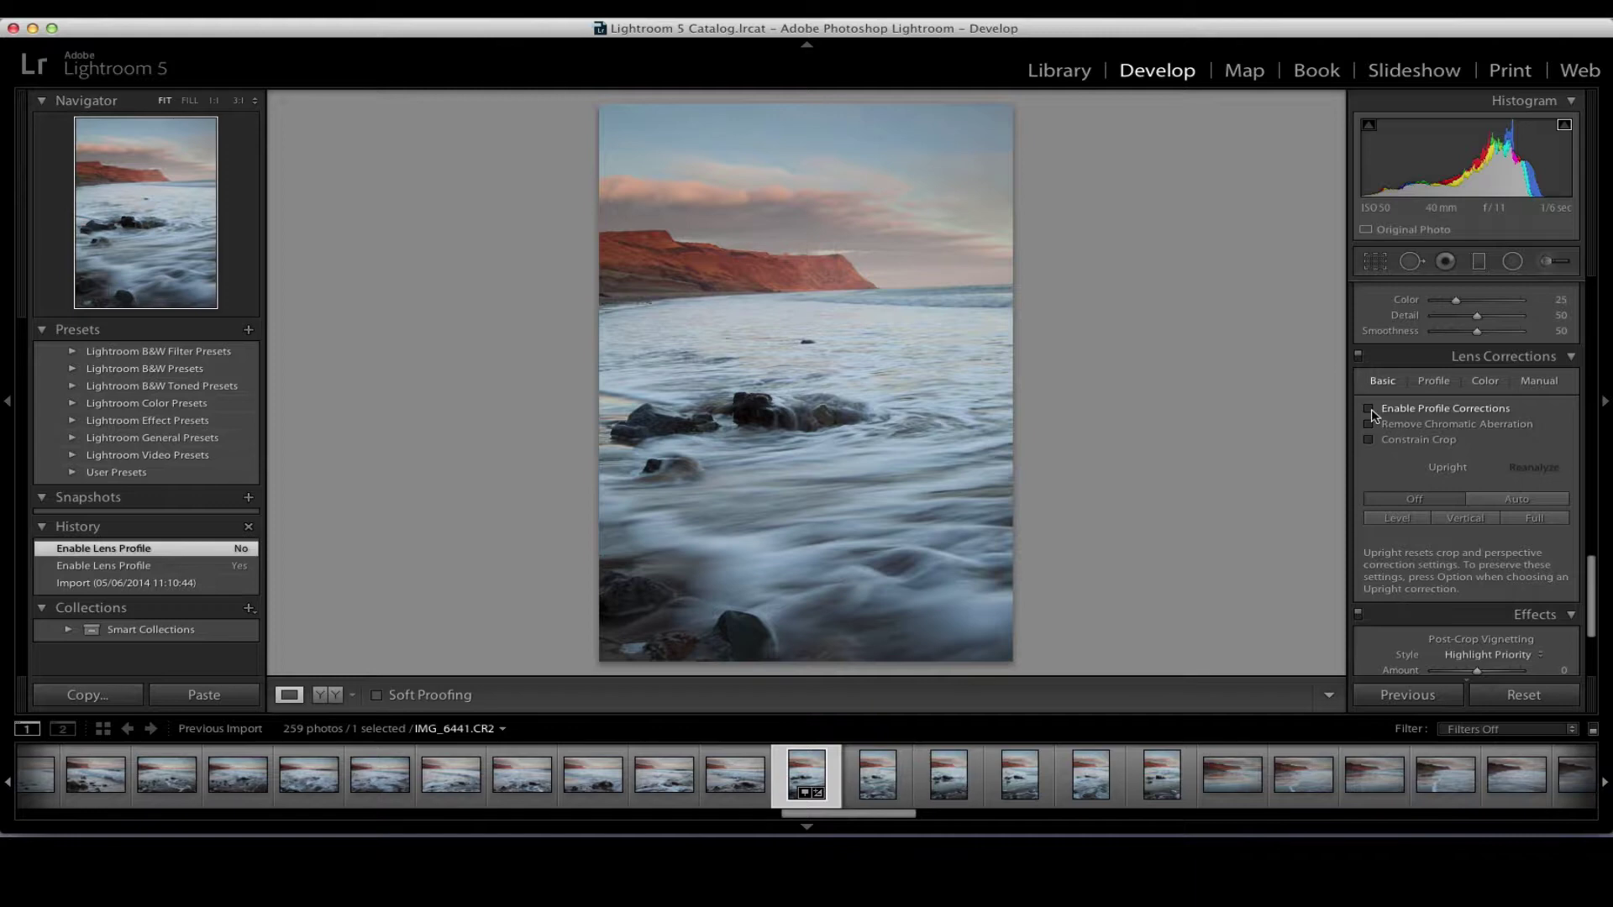
pyautogui.click(1370, 409)
pyautogui.click(1369, 409)
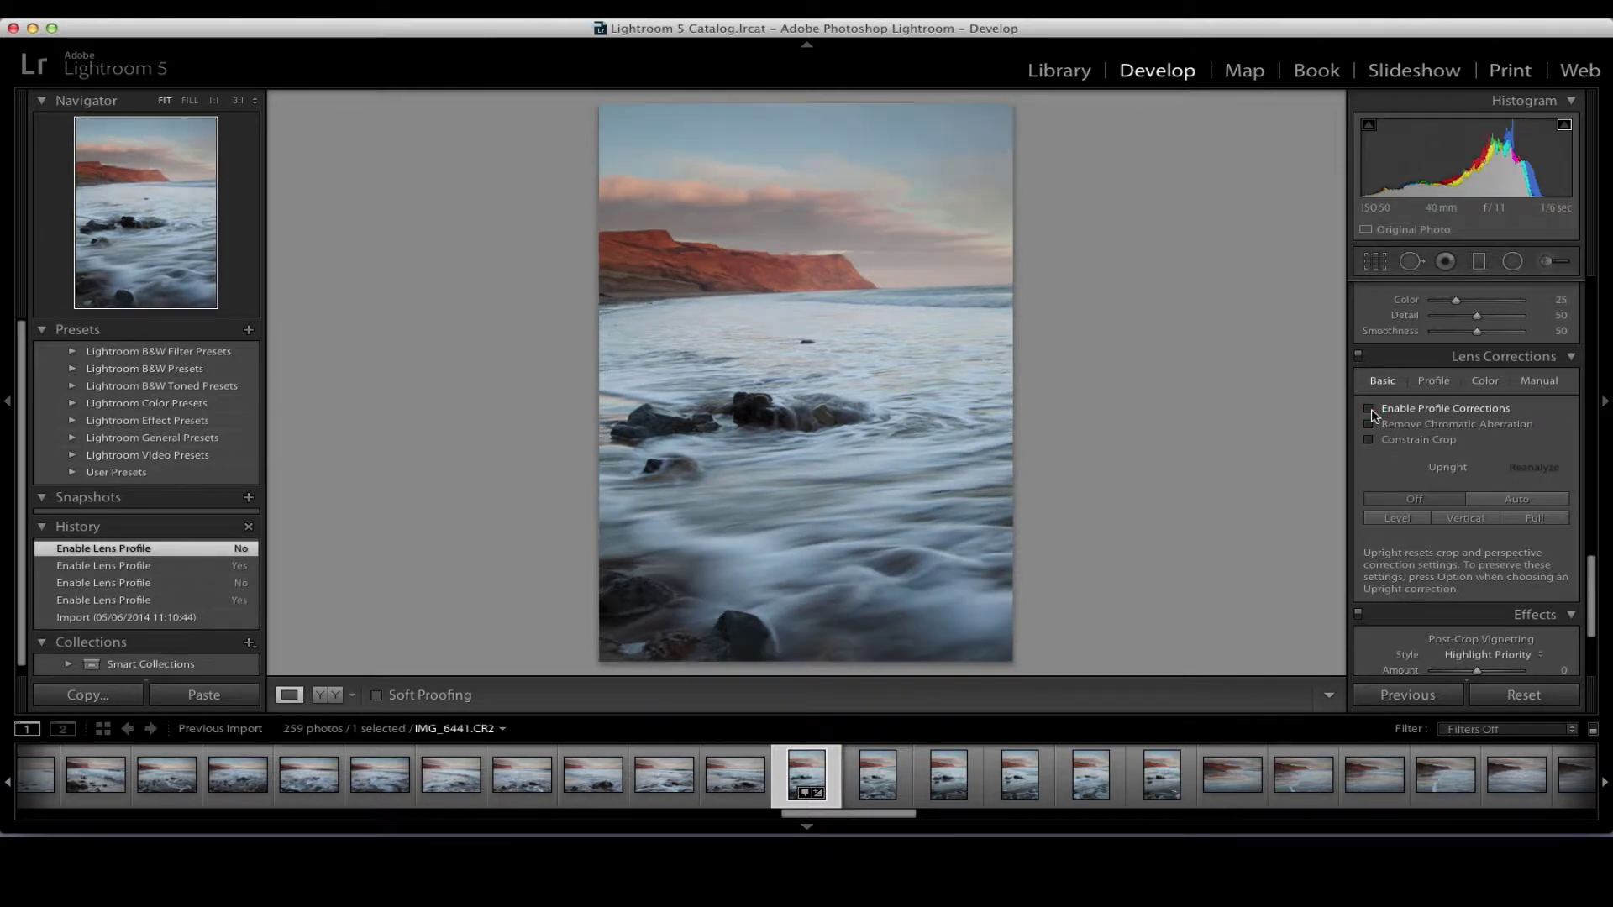
pyautogui.click(1369, 409)
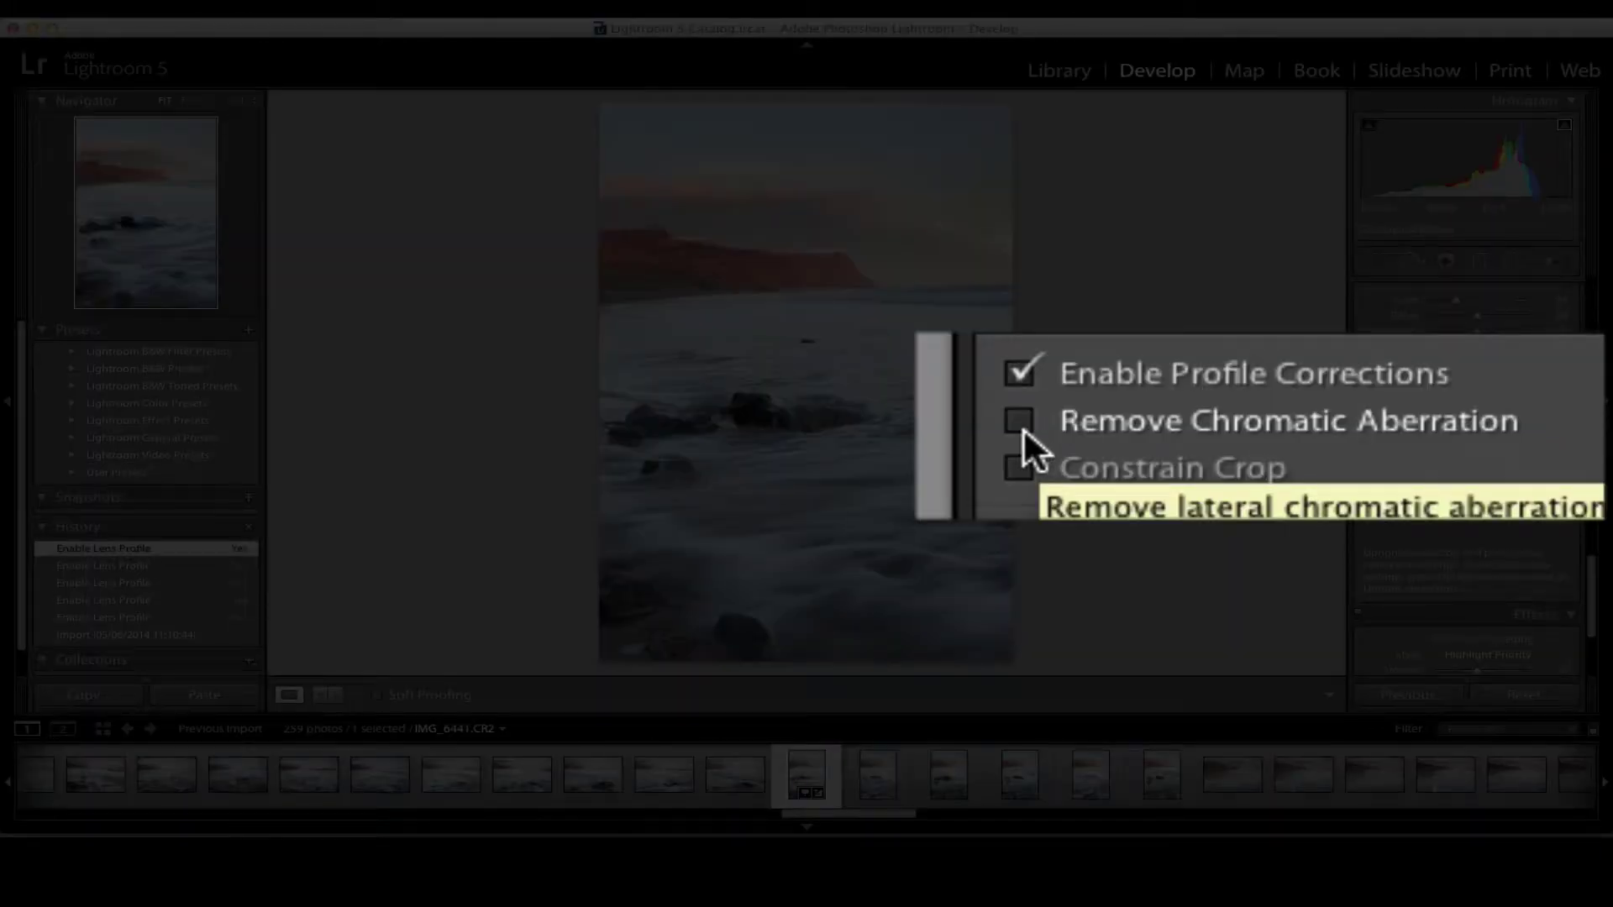
pyautogui.click(1022, 426)
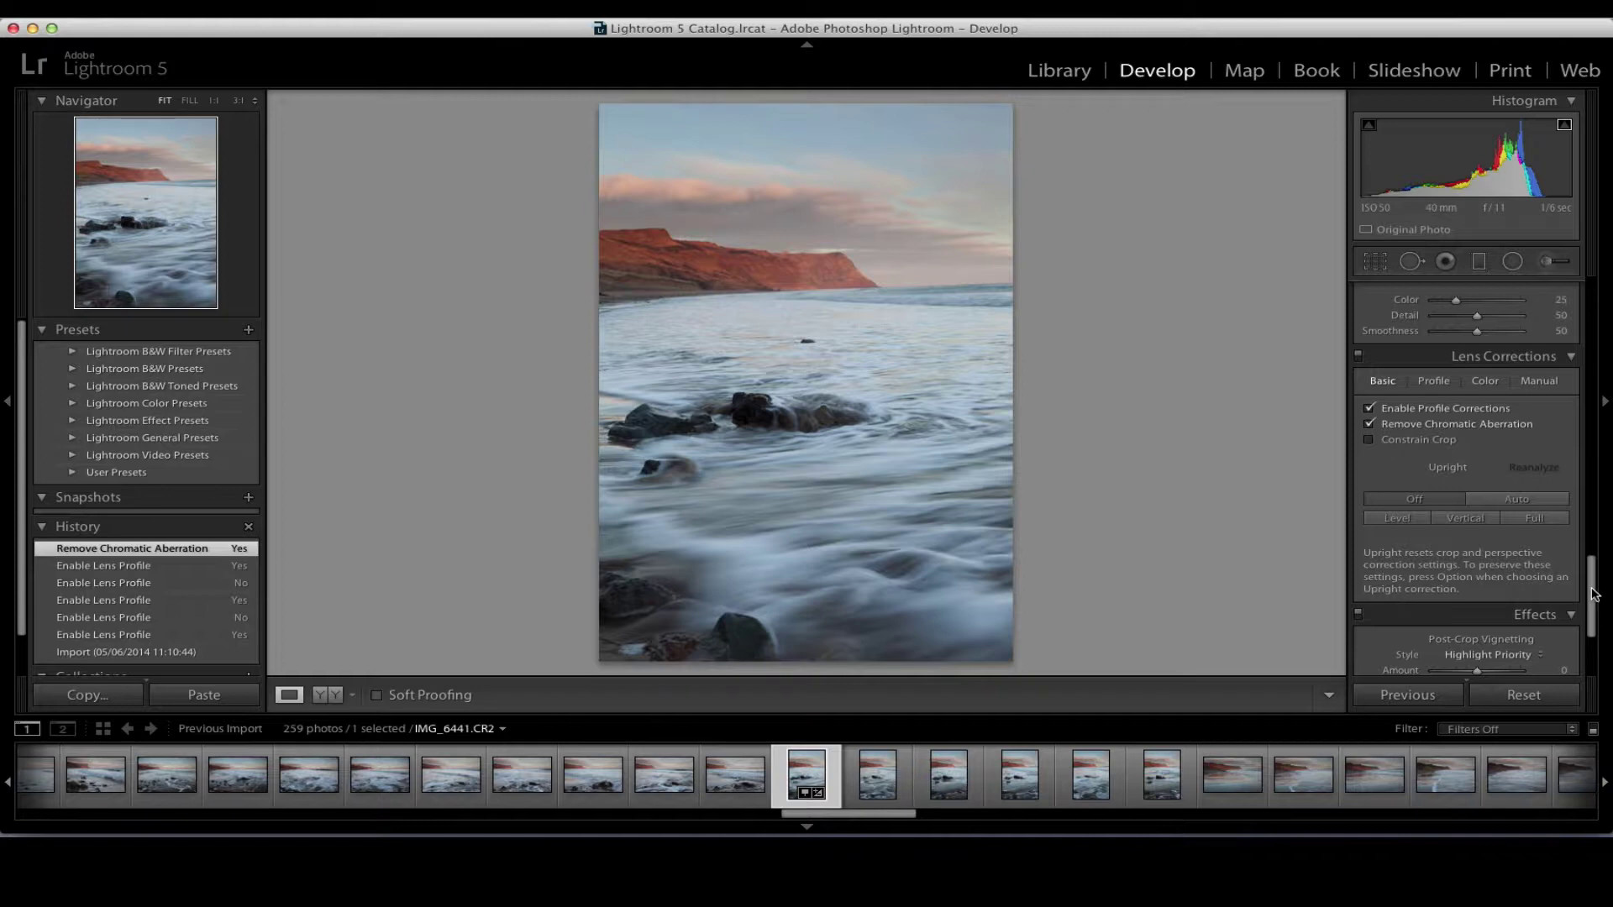
# Raise the photo's Whites to +59 using the clipping preview.
pyautogui.moveTo(1594, 594); pyautogui.dragTo(1604, 310)
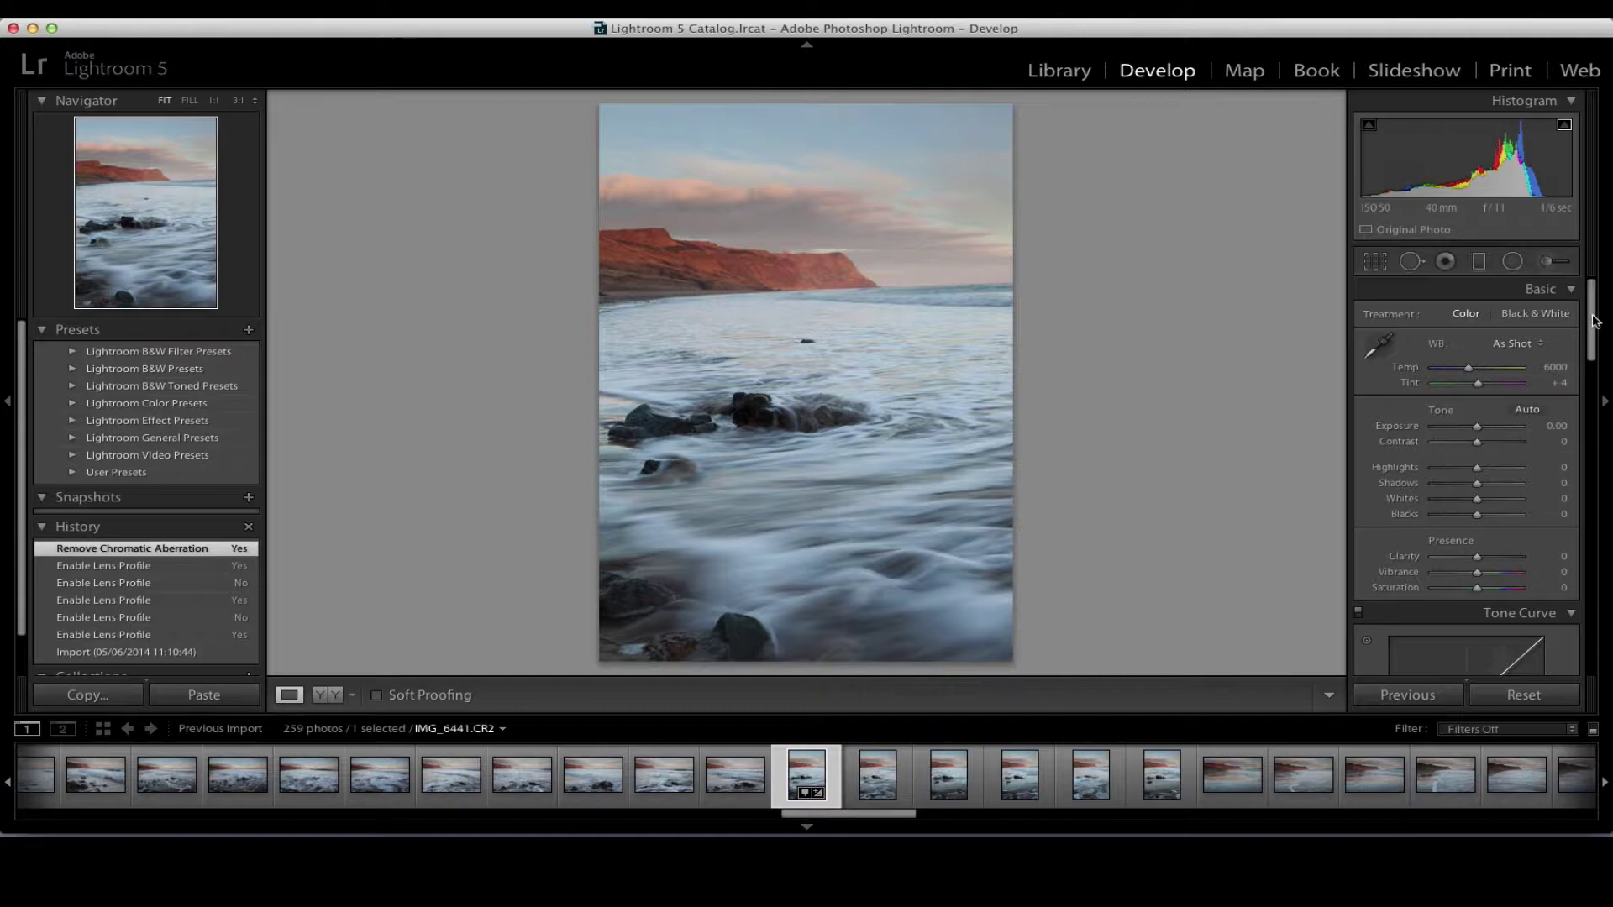
pyautogui.moveTo(1594, 320); pyautogui.dragTo(1592, 316)
pyautogui.moveTo(1596, 319)
pyautogui.mouseDown()
pyautogui.moveTo(1596, 333)
pyautogui.moveTo(1598, 296)
pyautogui.moveTo(1590, 342)
pyautogui.mouseUp()
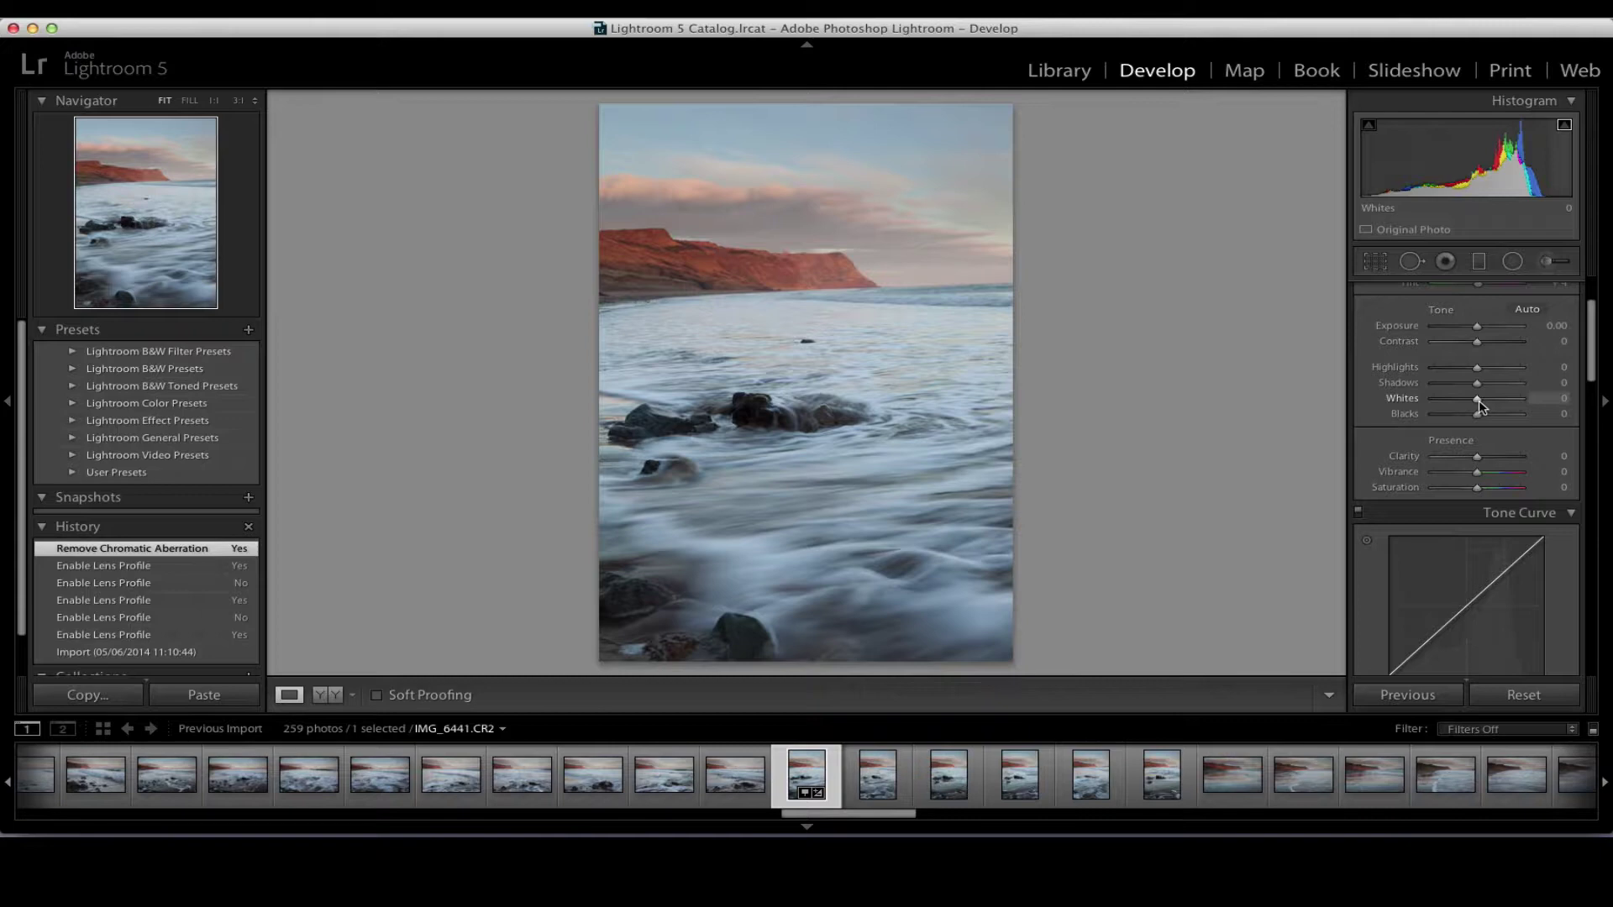
pyautogui.press('alt')
pyautogui.keyDown('alt'); pyautogui.click(1478, 400); pyautogui.keyUp('alt')
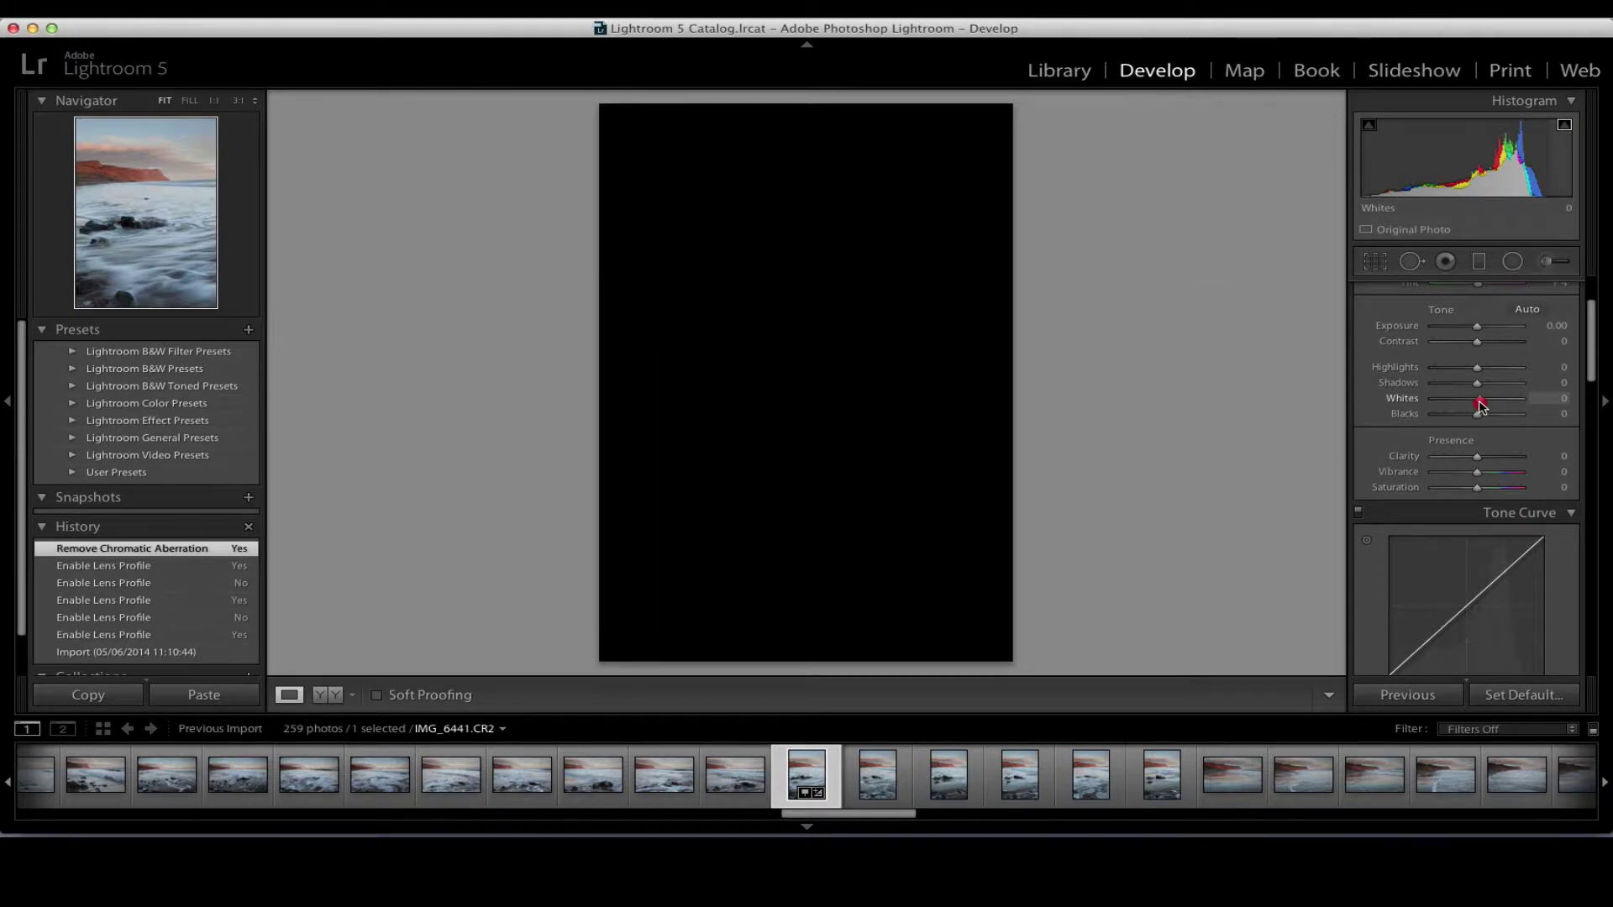
pyautogui.moveTo(1479, 401); pyautogui.dragTo(1484, 406)
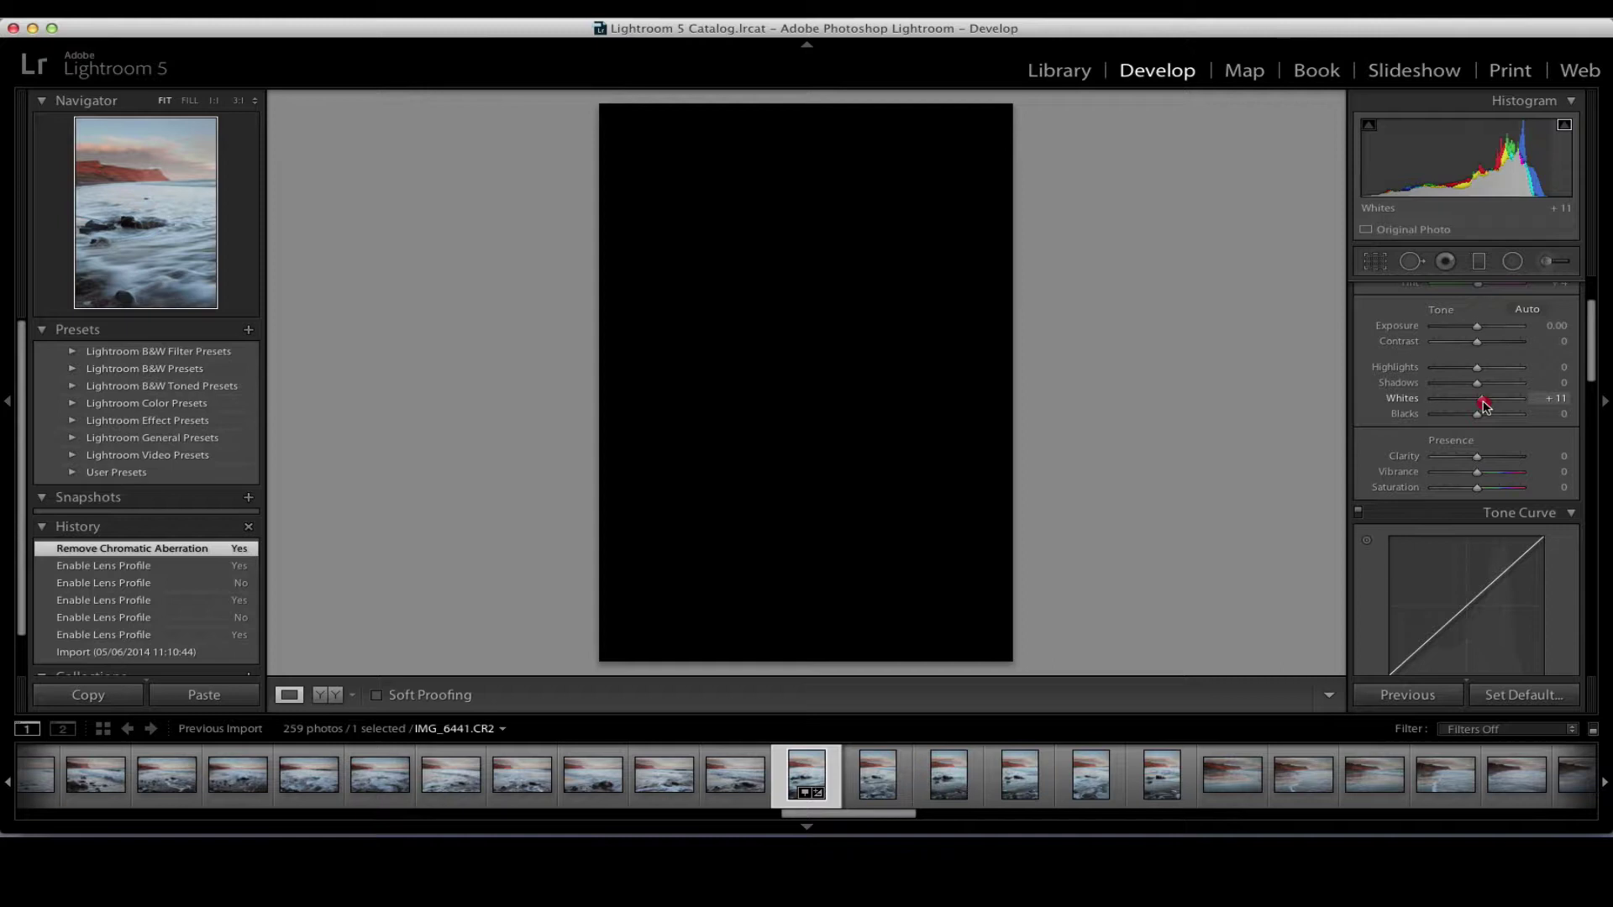
pyautogui.moveTo(1484, 406)
pyautogui.mouseDown()
pyautogui.moveTo(1469, 406)
pyautogui.moveTo(1498, 408)
pyautogui.mouseUp()
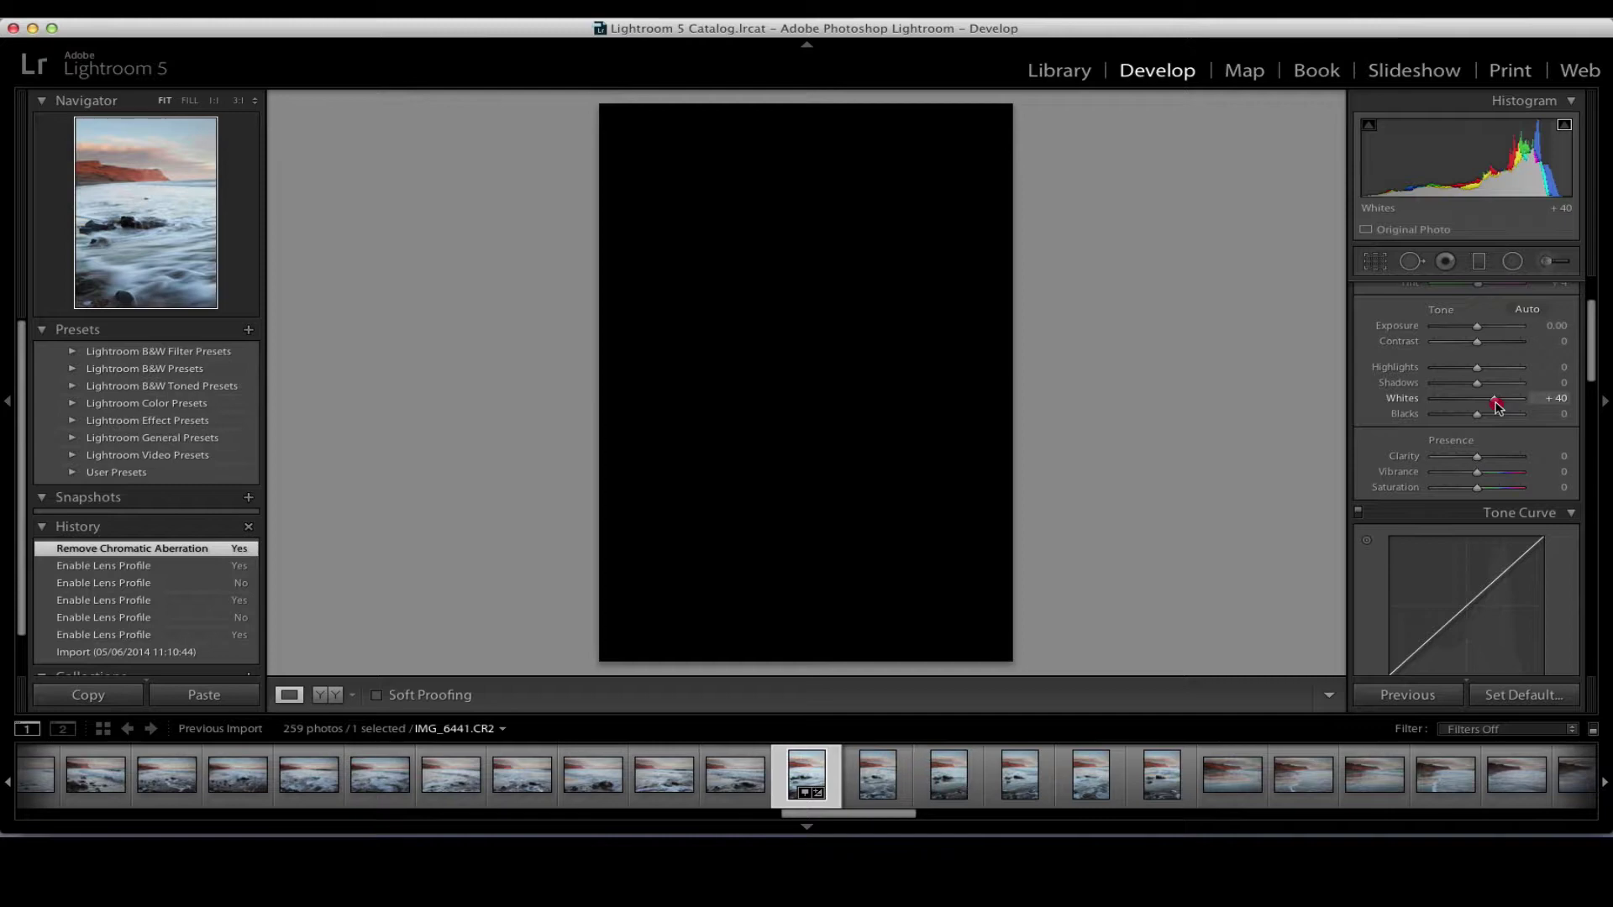
pyautogui.moveTo(1497, 407); pyautogui.dragTo(1509, 408)
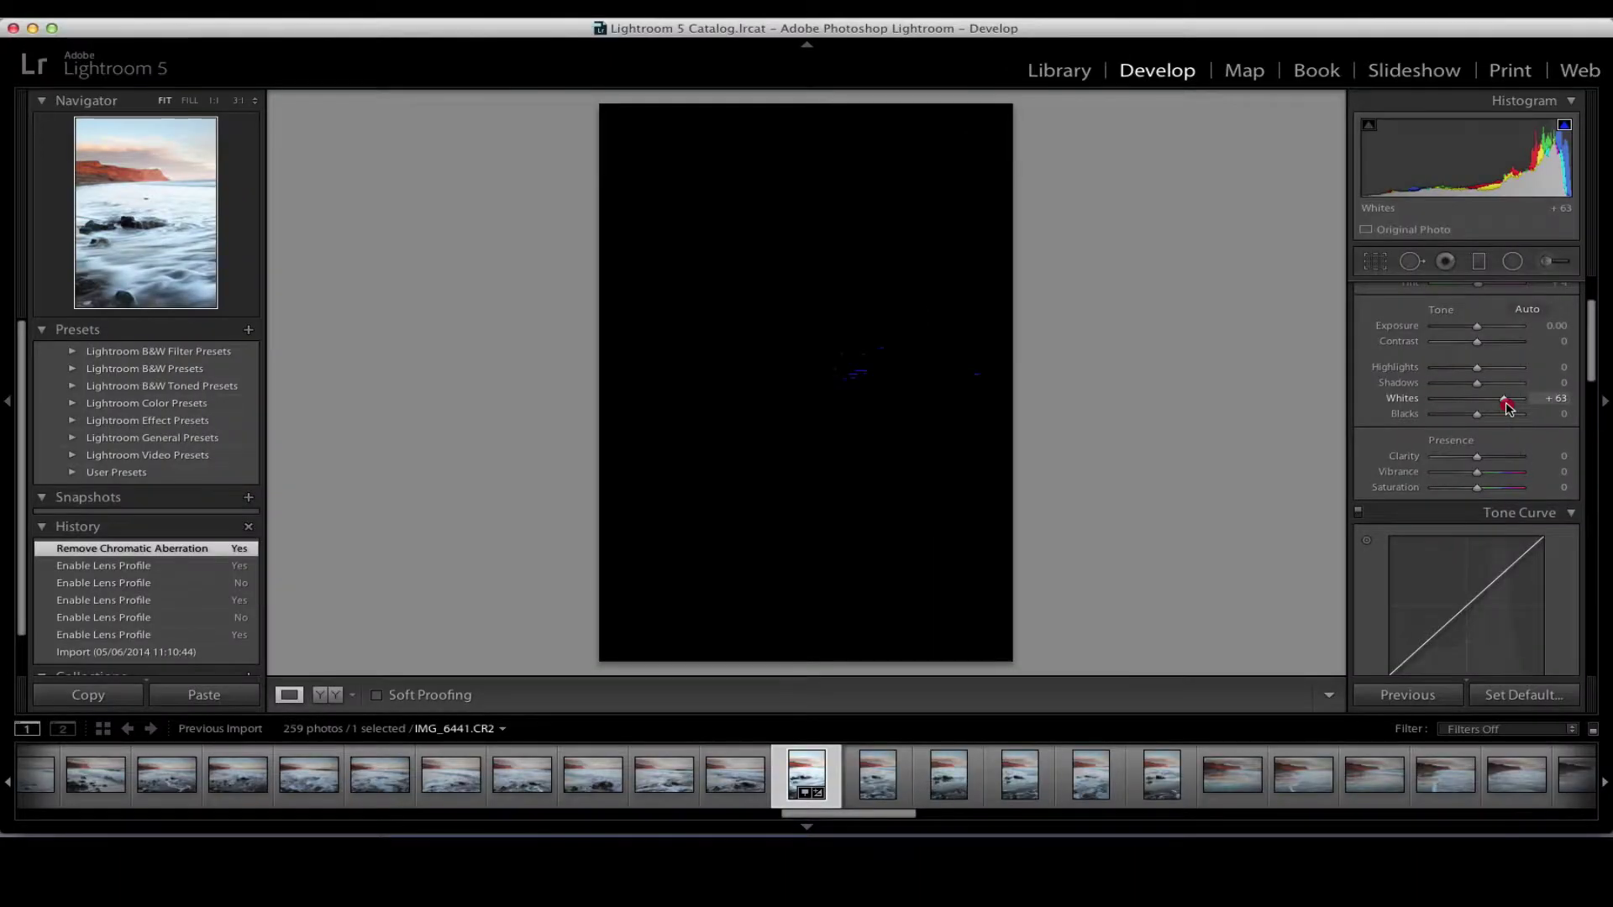
pyautogui.moveTo(1508, 409); pyautogui.dragTo(1509, 408)
pyautogui.moveTo(1509, 408); pyautogui.dragTo(1506, 408)
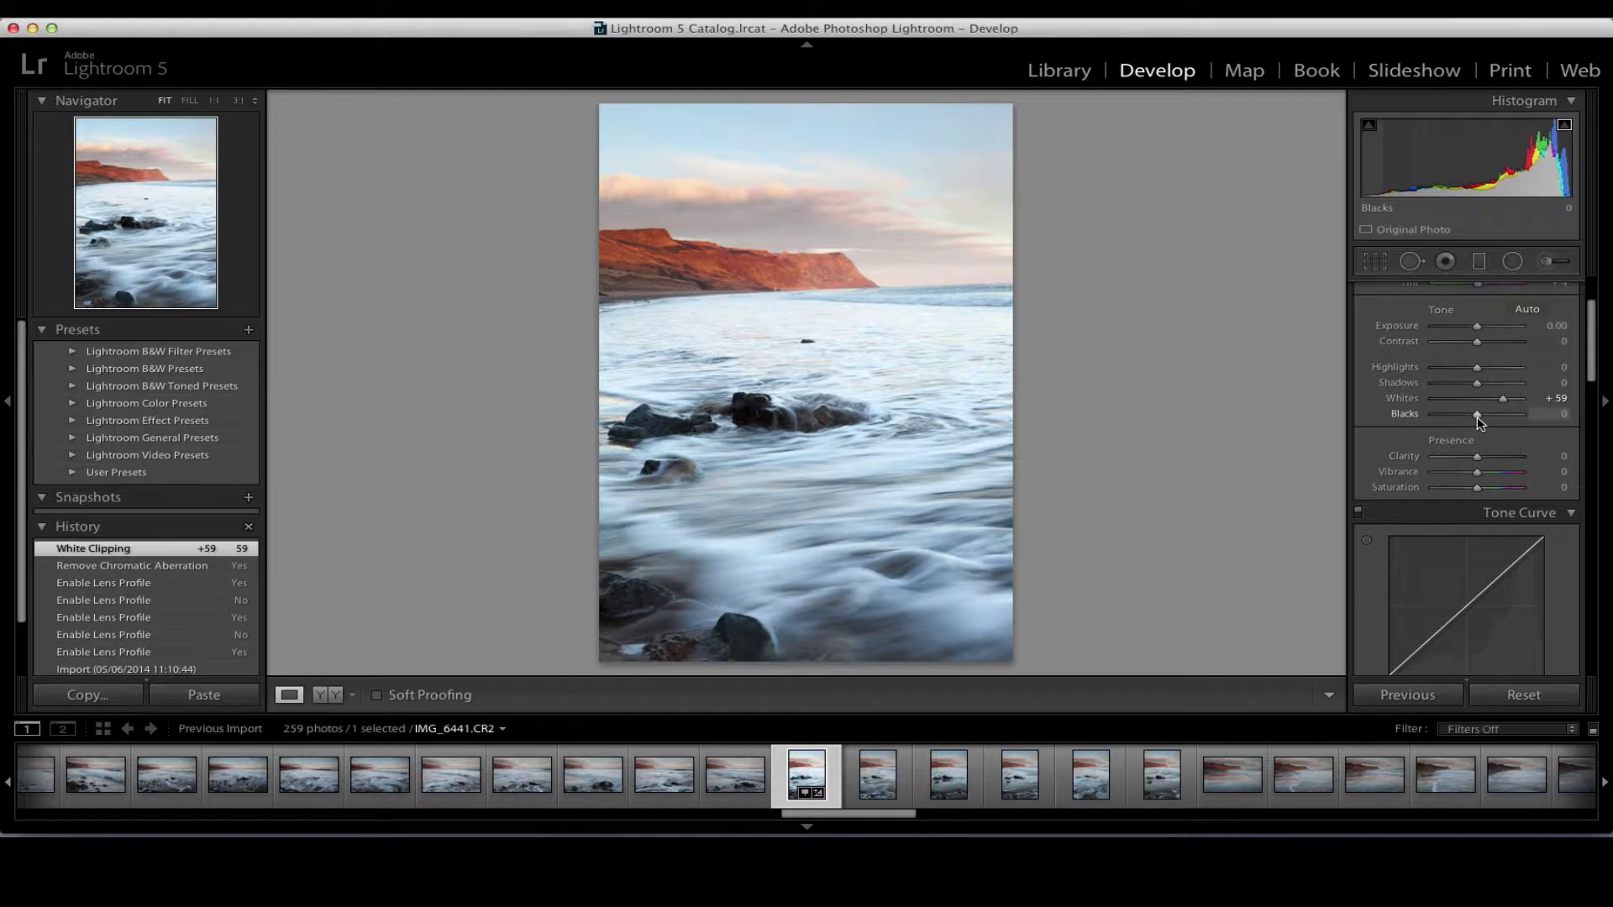
# Lower the photo's Blacks to -20 using the clipping preview.
pyautogui.press('alt')
pyautogui.keyDown('alt'); pyautogui.click(1478, 415); pyautogui.keyUp('alt')
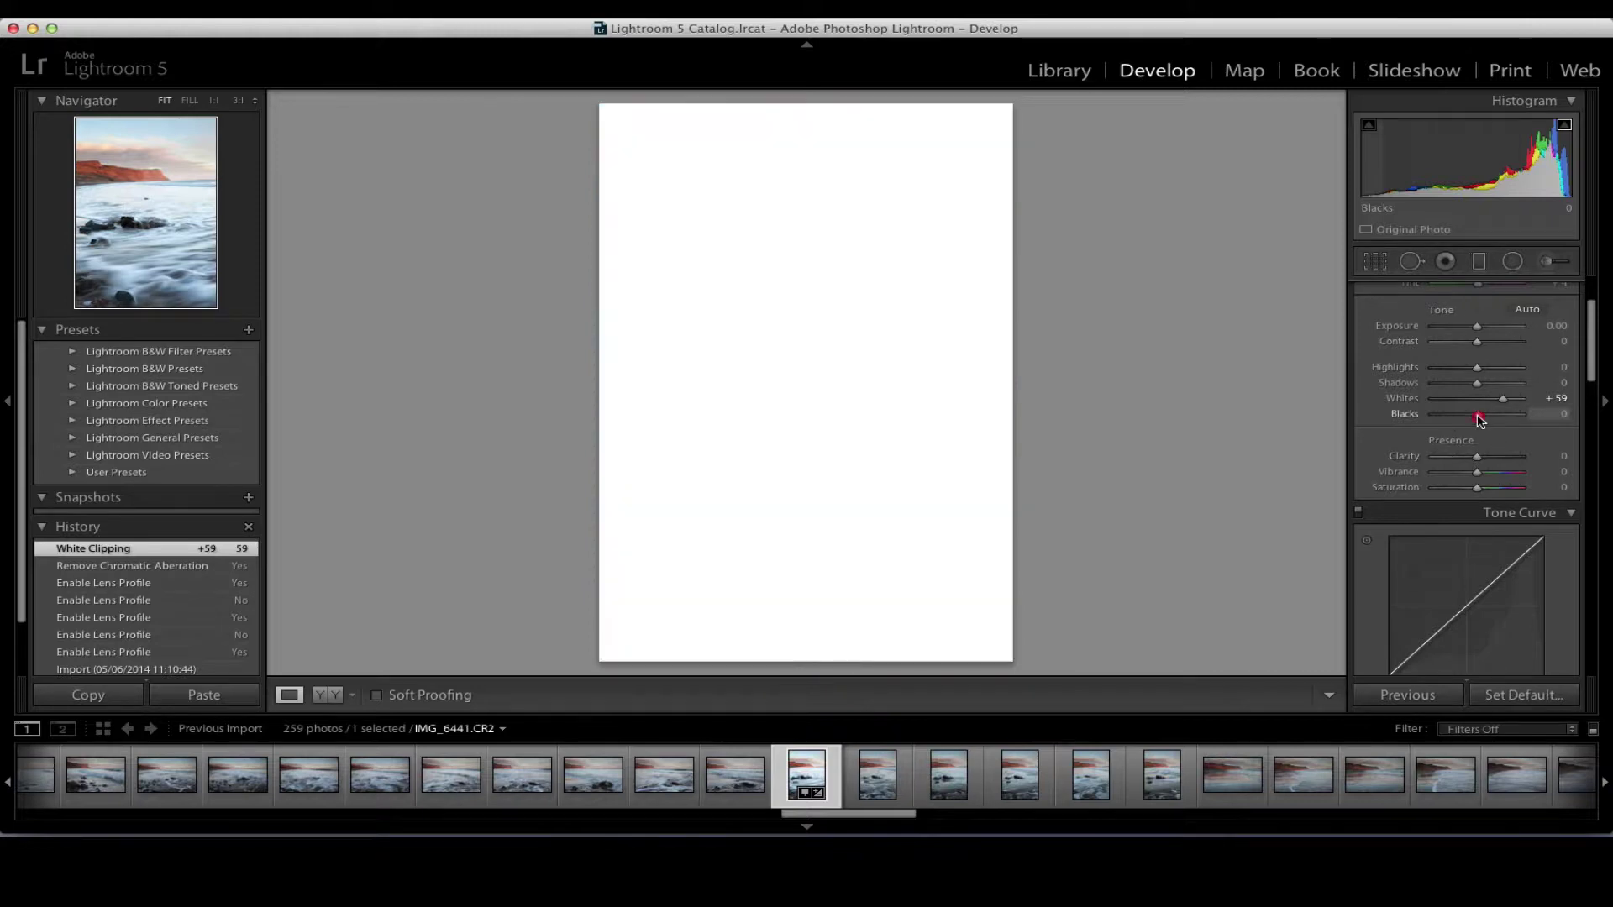
pyautogui.moveTo(1480, 421); pyautogui.dragTo(1467, 420)
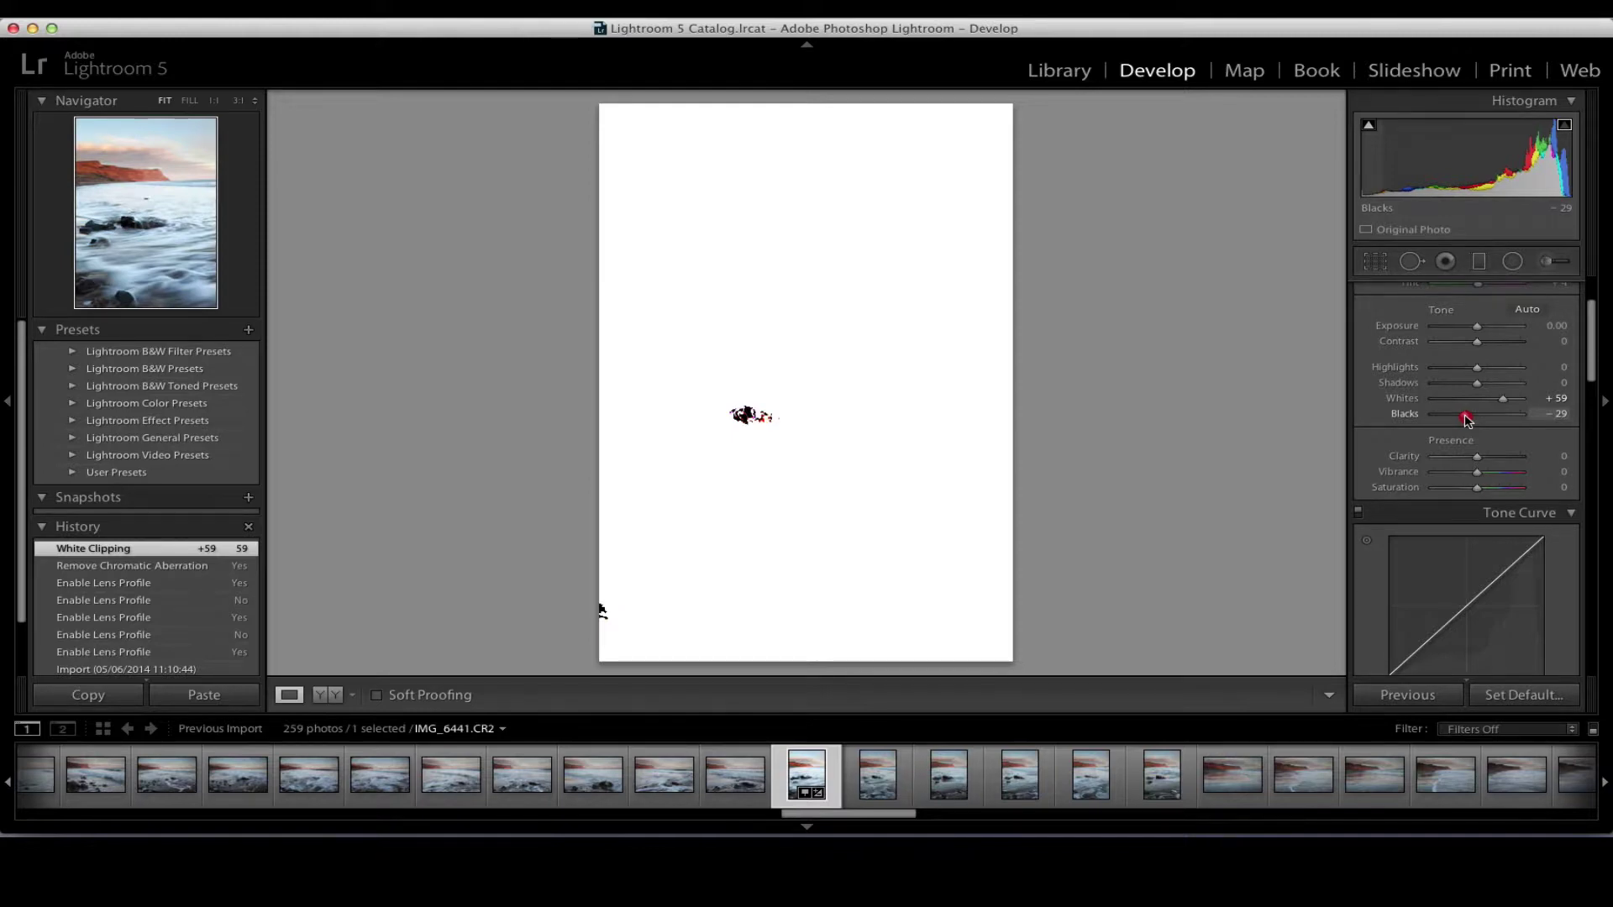
pyautogui.moveTo(1467, 420); pyautogui.dragTo(1476, 420)
pyautogui.moveTo(1476, 420); pyautogui.dragTo(1469, 420)
# Inspect the dark rocks in the surf close up in full-screen view, and return to the whole photo.
pyautogui.press('f')
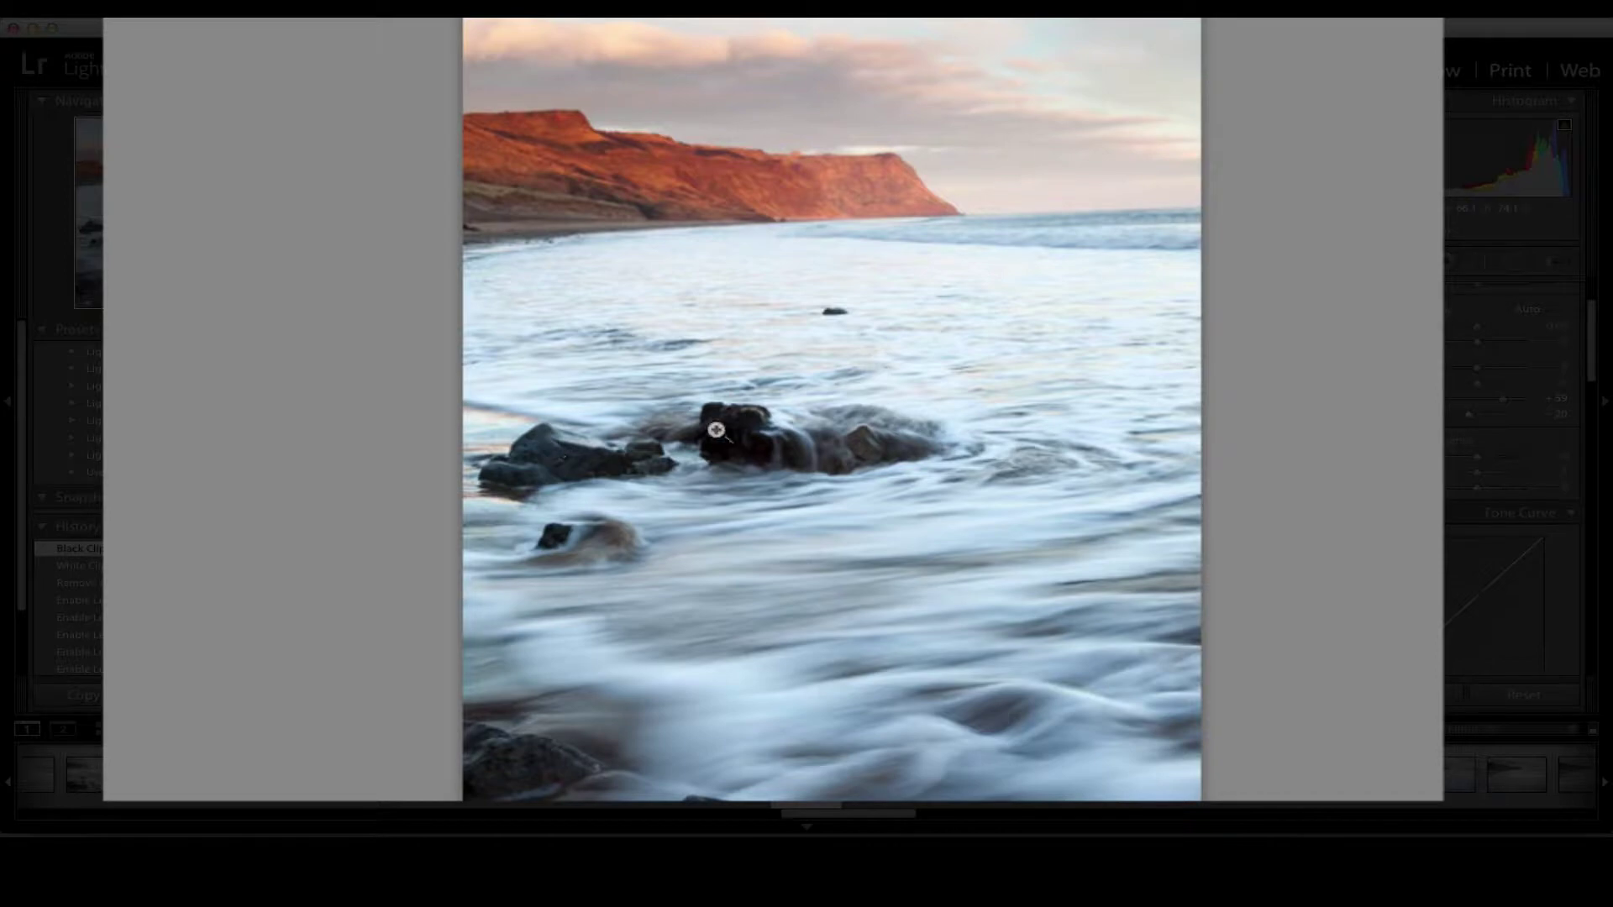
pyautogui.click(748, 437)
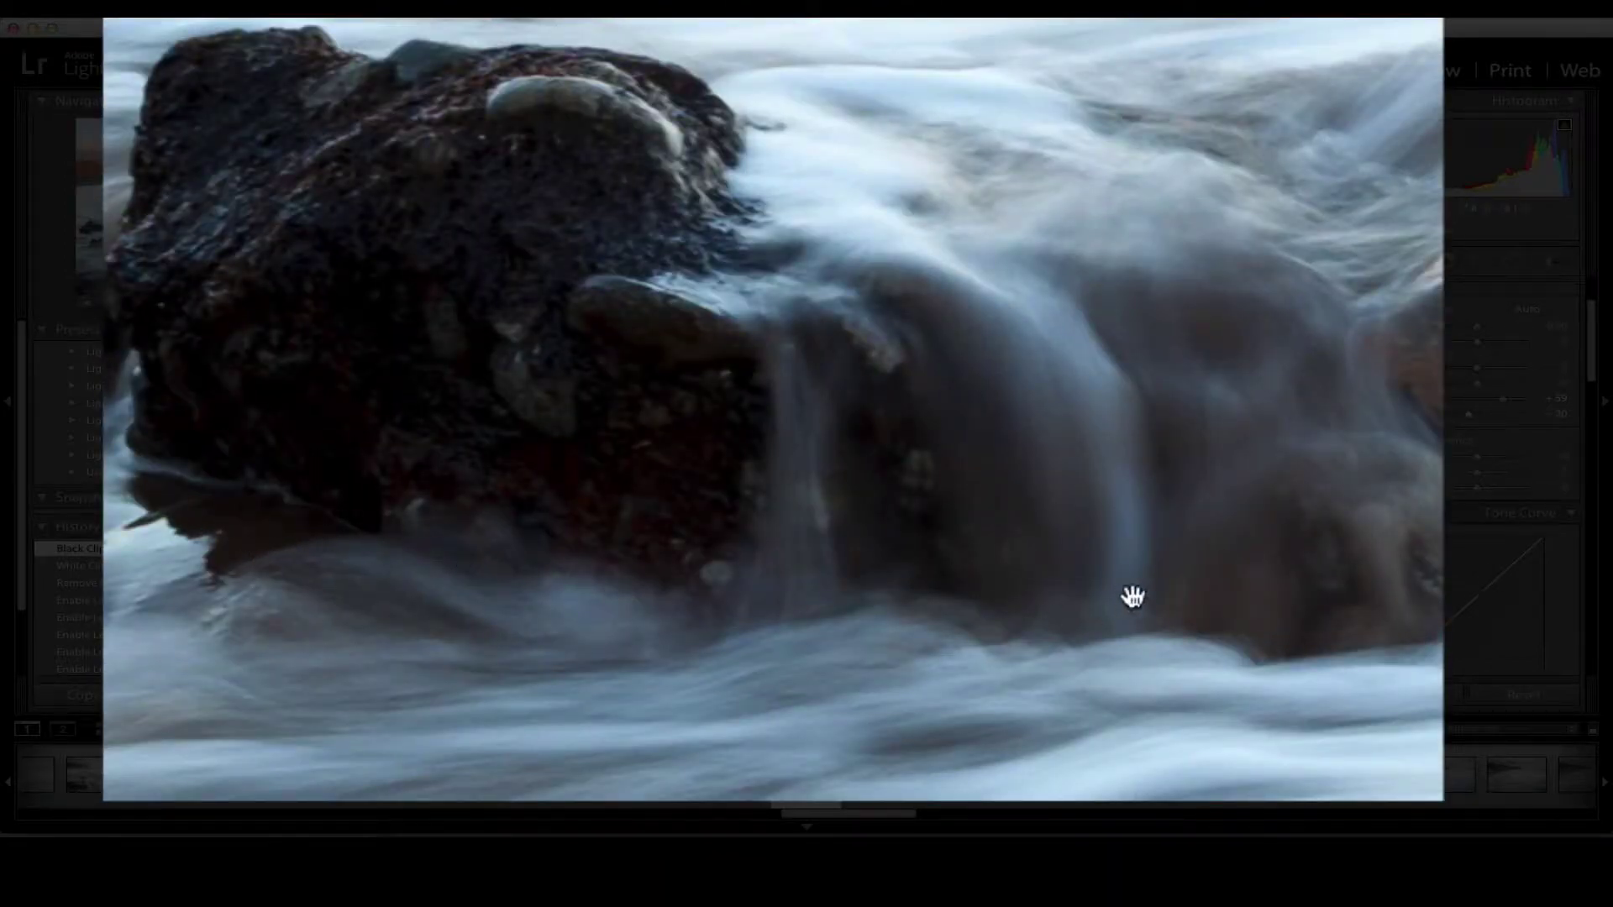
pyautogui.press('f')
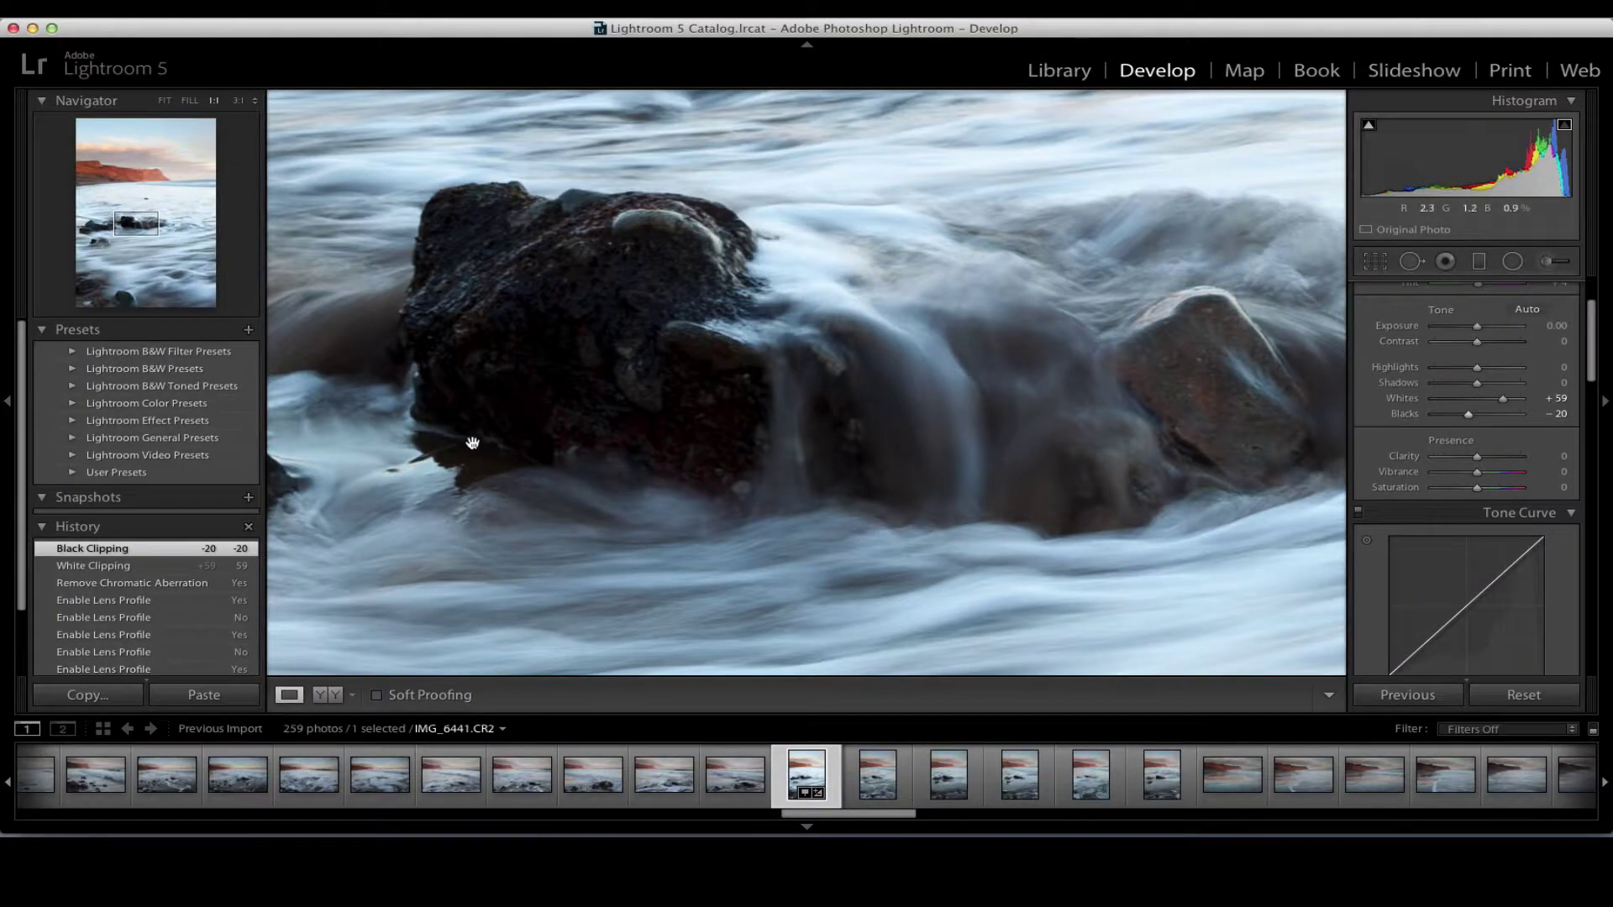
pyautogui.click(531, 455)
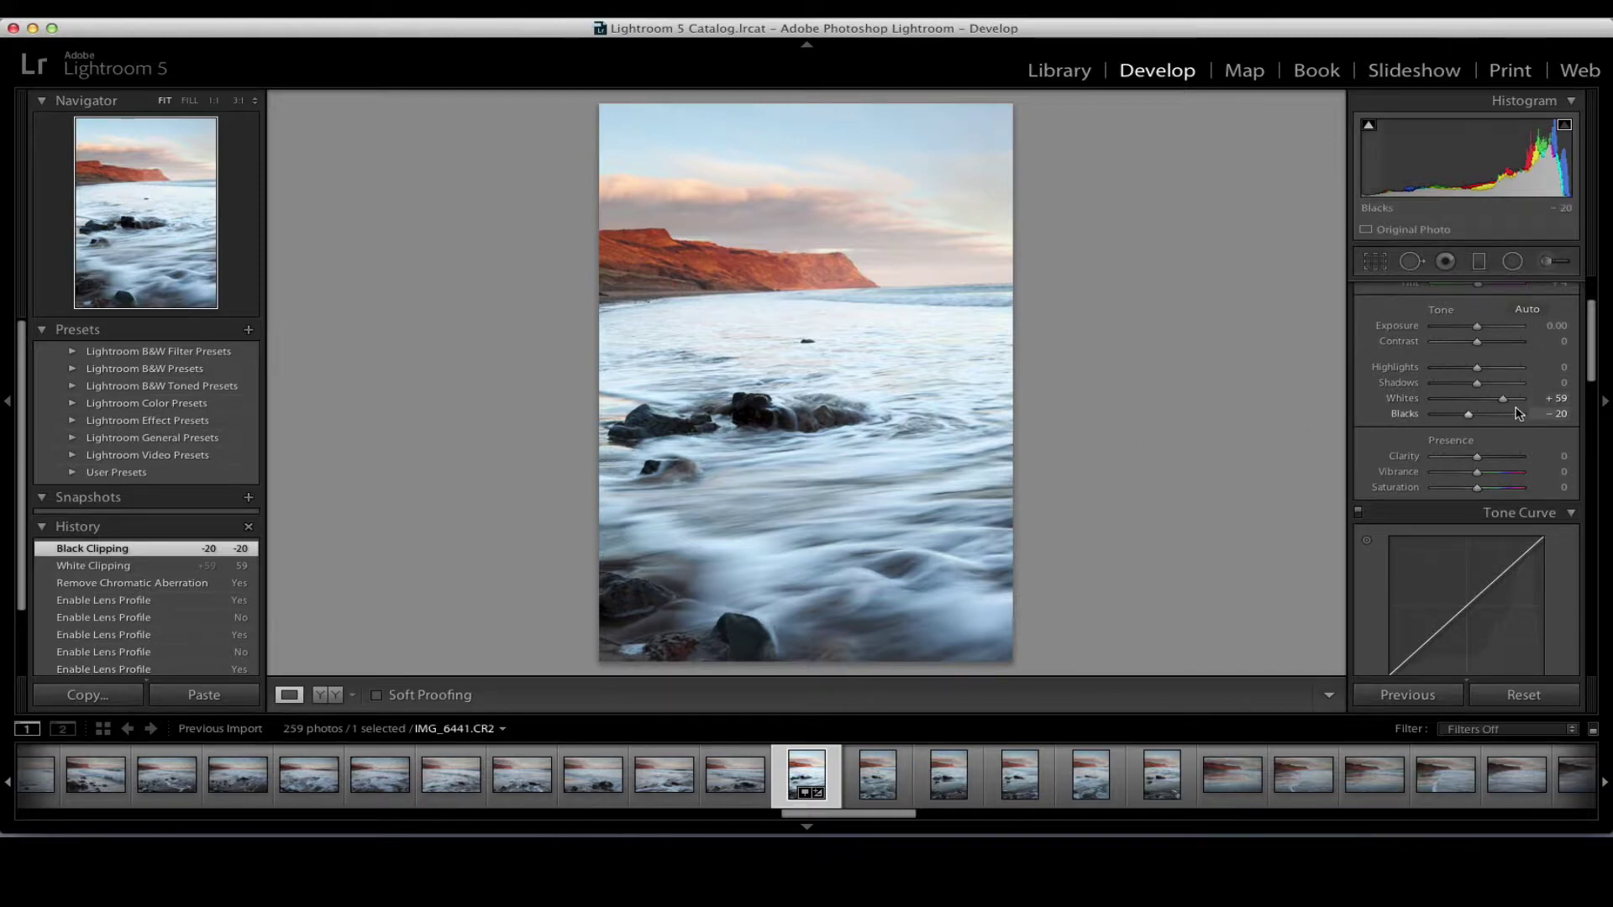
# Try the Shadows adjustment at +100, and settle on +7.
pyautogui.click(1597, 368)
pyautogui.moveTo(1597, 368); pyautogui.dragTo(1596, 372)
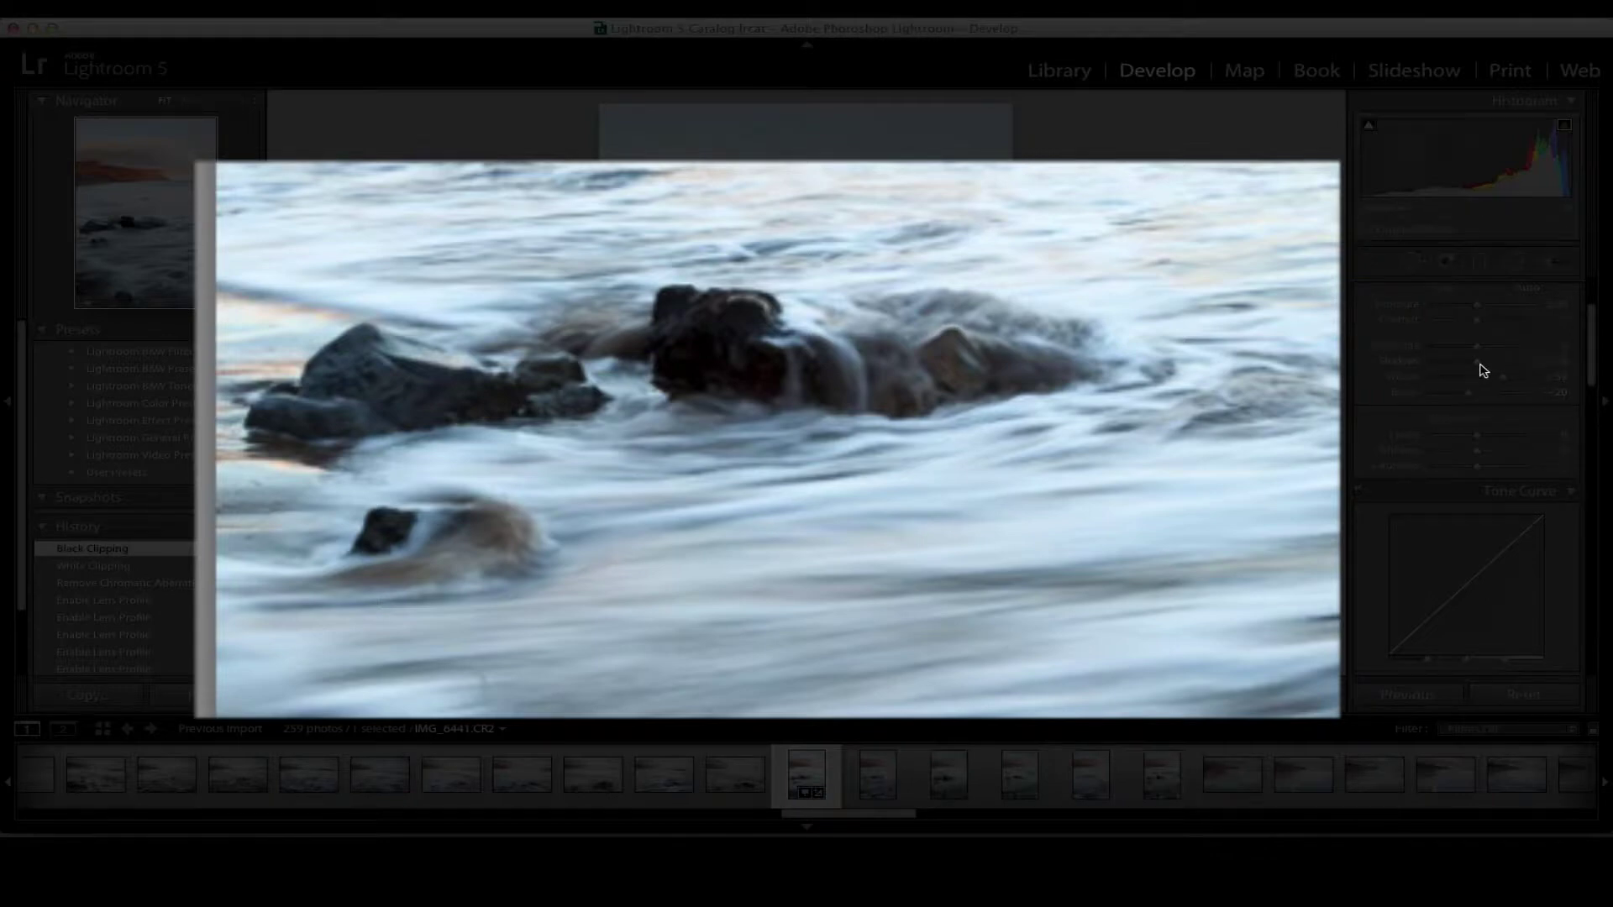
pyautogui.moveTo(1480, 368); pyautogui.dragTo(1555, 376)
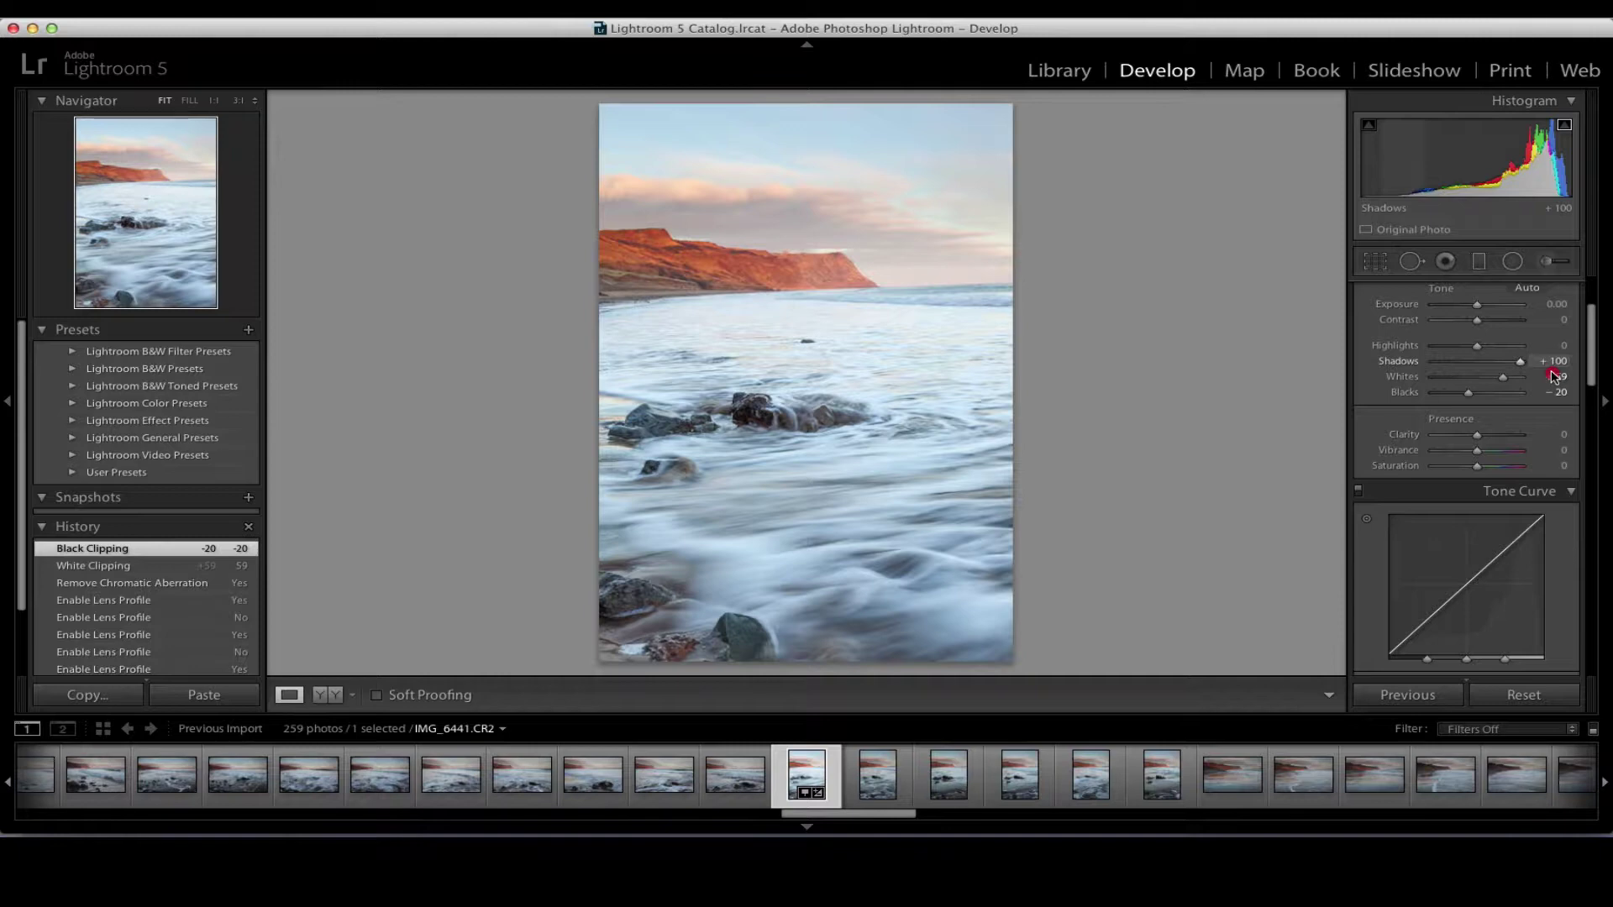
pyautogui.moveTo(1555, 376); pyautogui.dragTo(1485, 371)
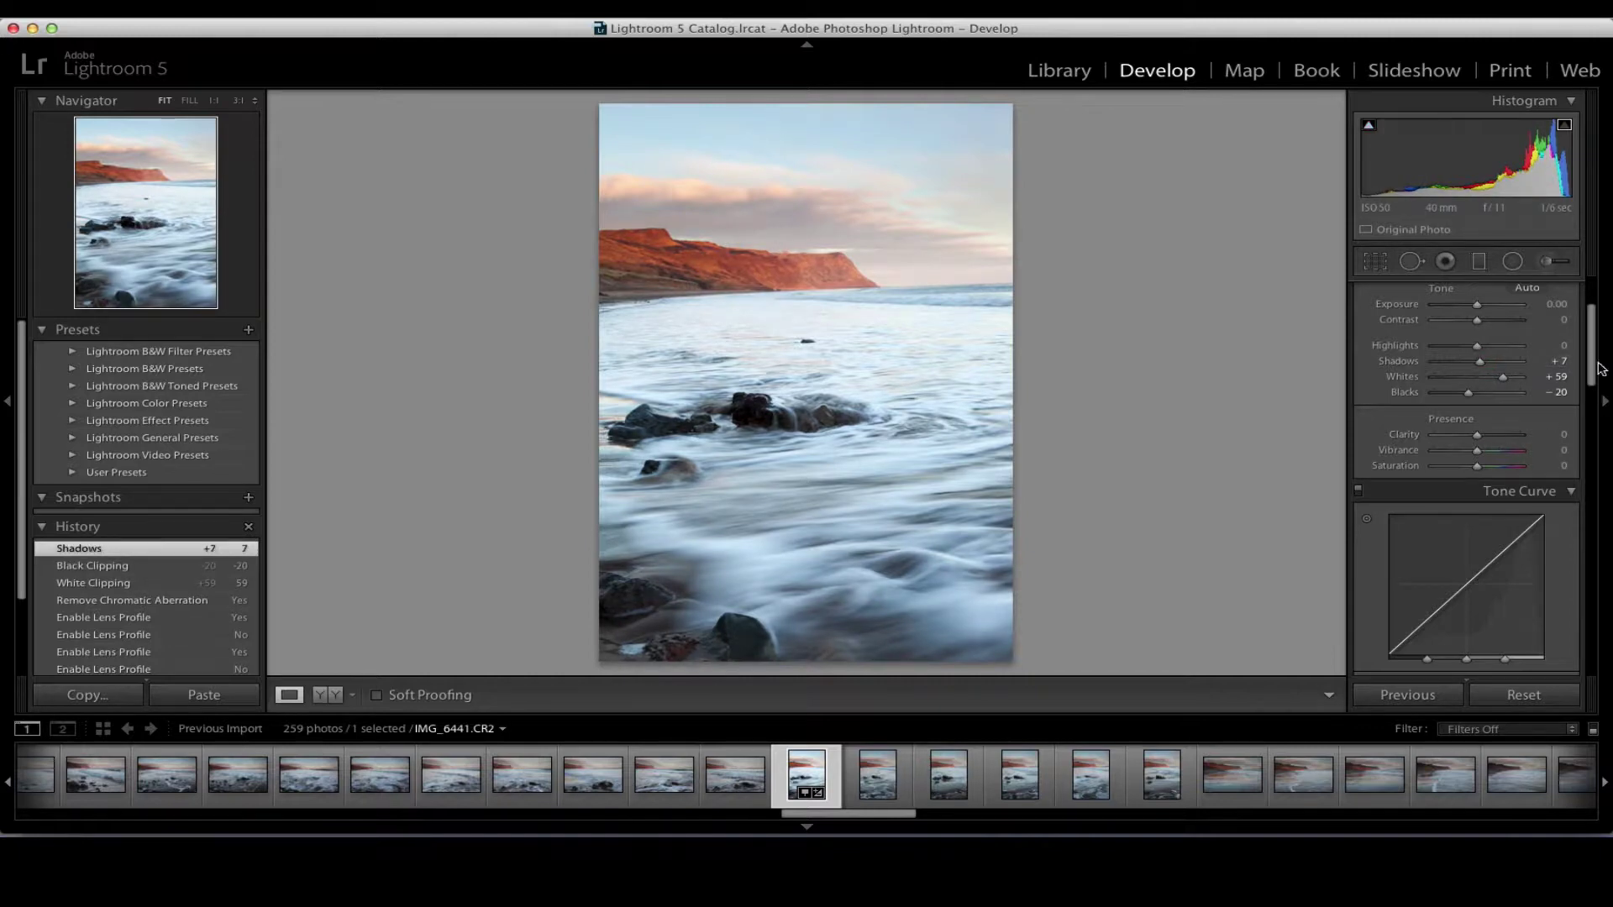
# Try the photo's Clarity at -100 and +51, and settle on +8.
pyautogui.scroll(-3, 1594, 363)
pyautogui.scroll(-1, 1594, 363)
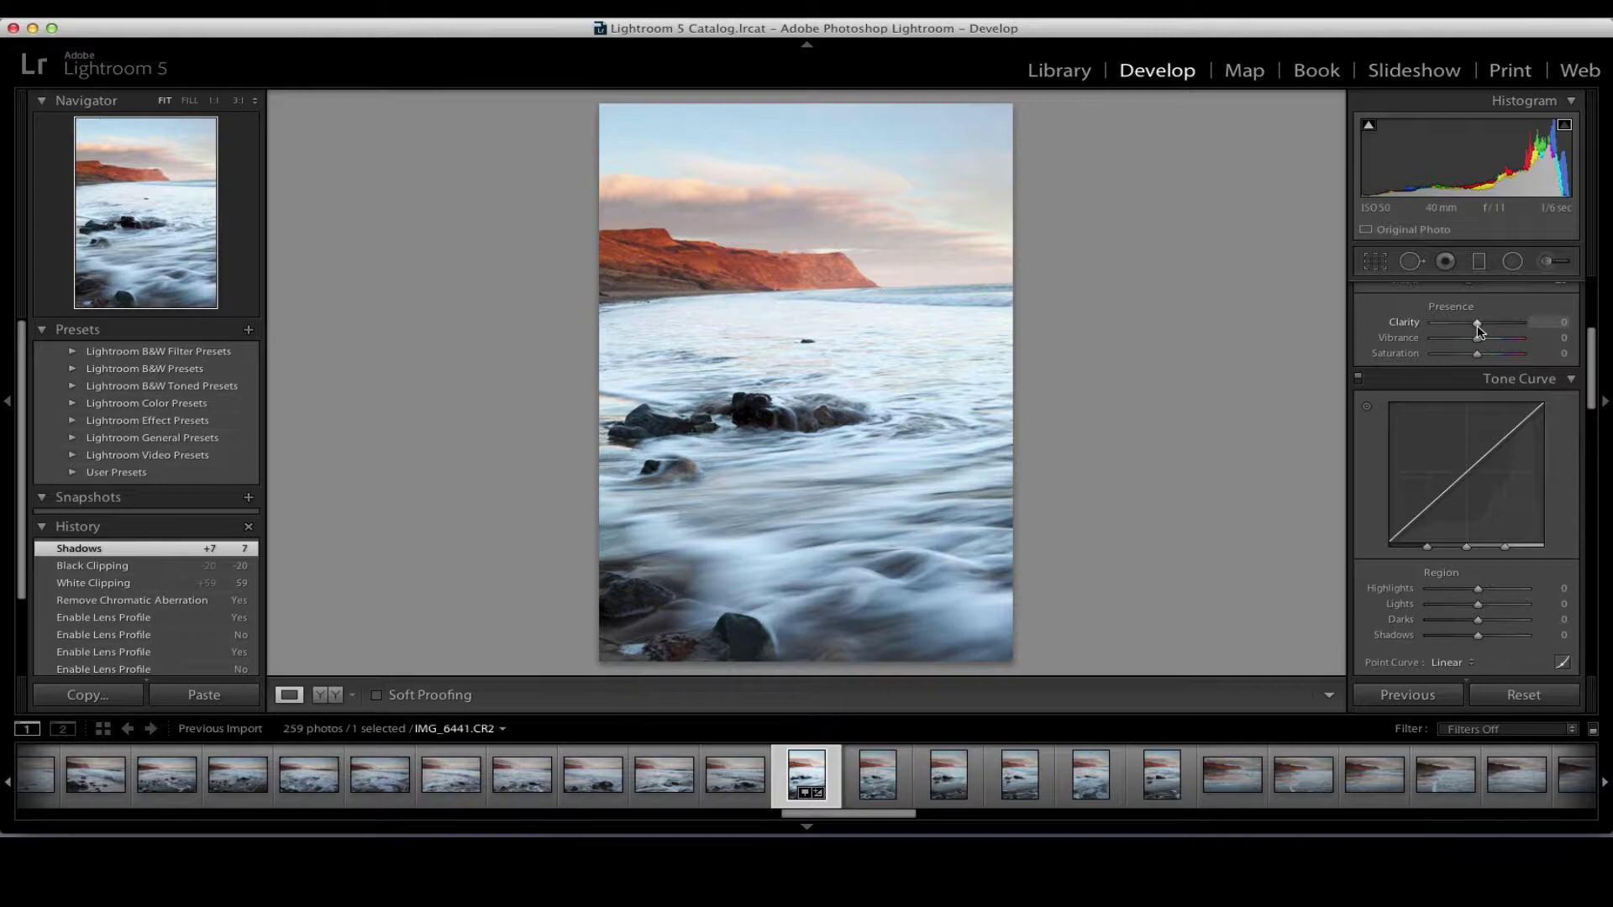
pyautogui.click(1478, 326)
pyautogui.moveTo(1478, 326); pyautogui.dragTo(1423, 332)
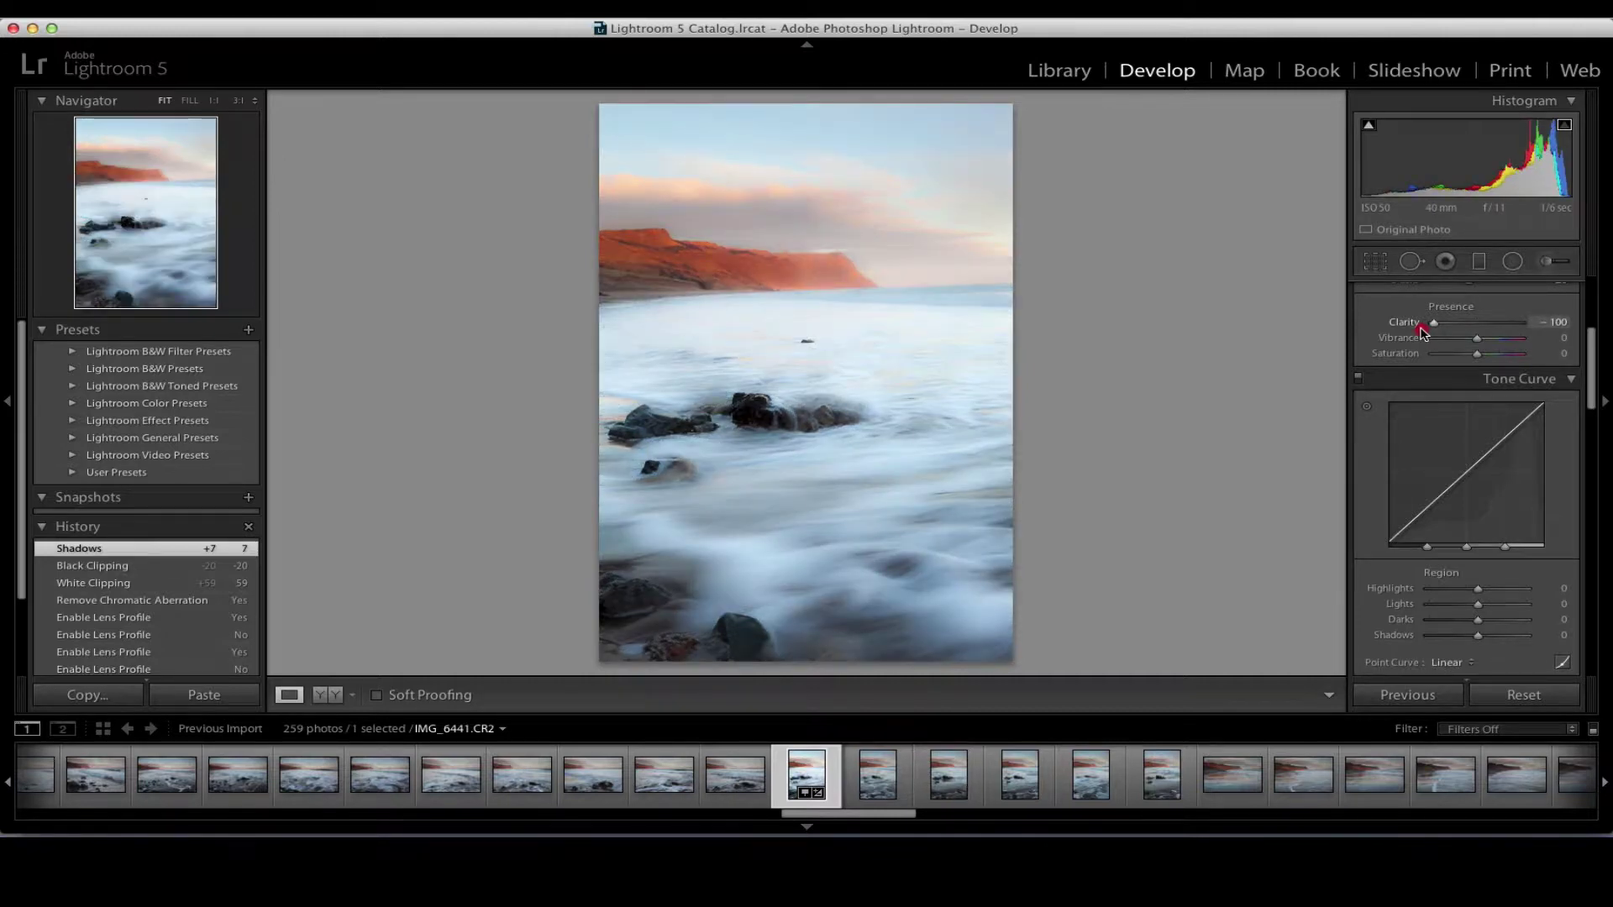
pyautogui.moveTo(1423, 332); pyautogui.dragTo(1479, 336)
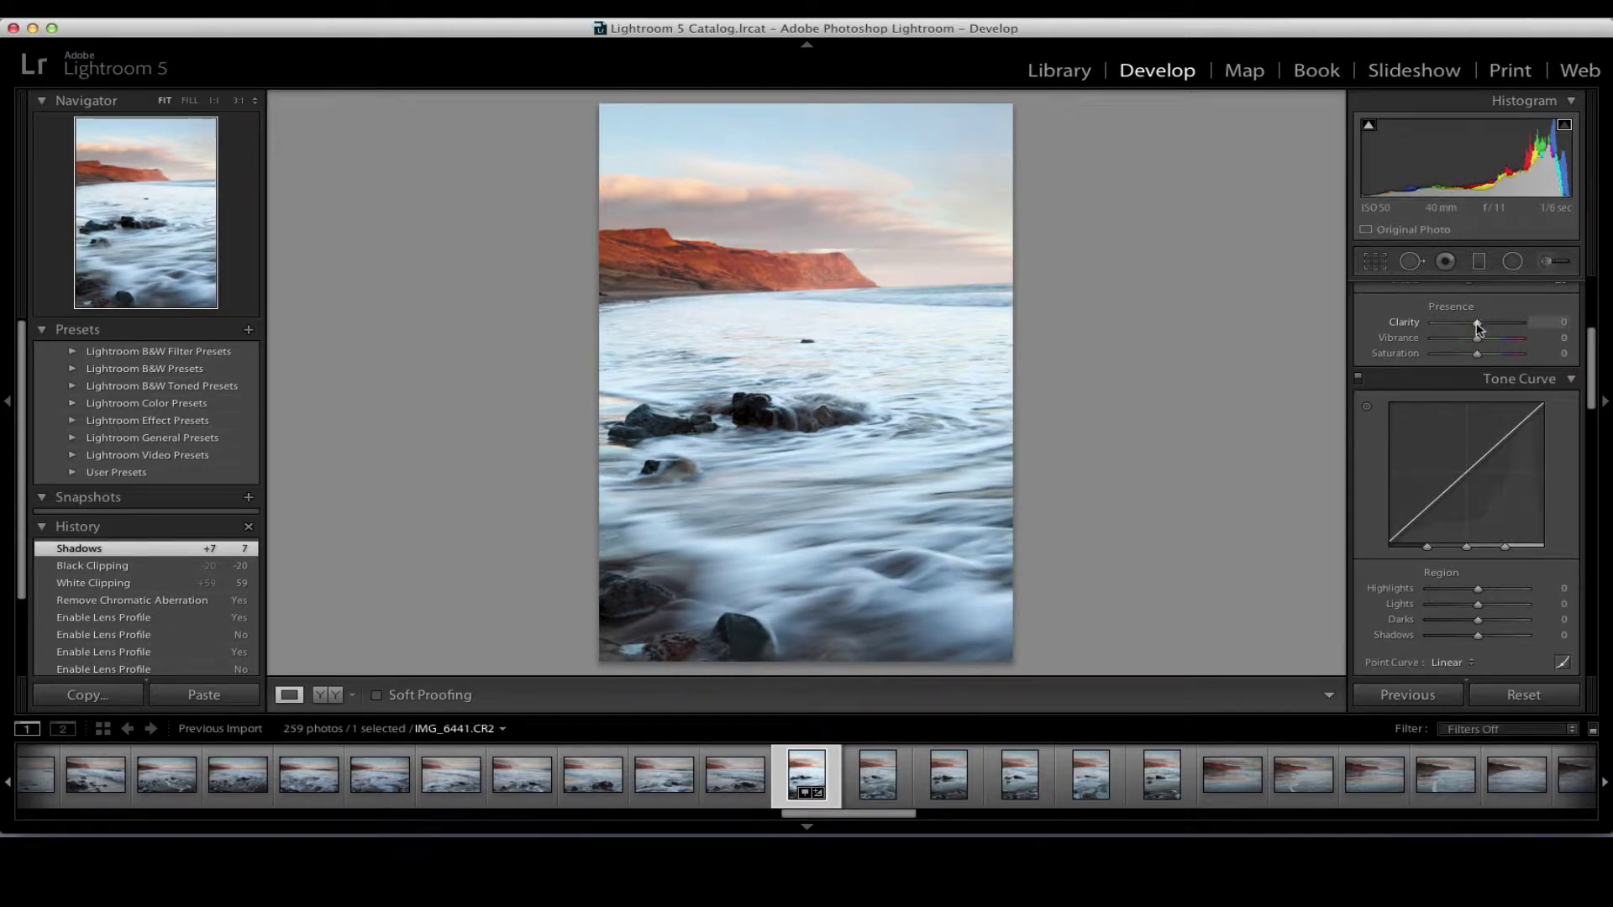
pyautogui.moveTo(1479, 328); pyautogui.dragTo(1503, 332)
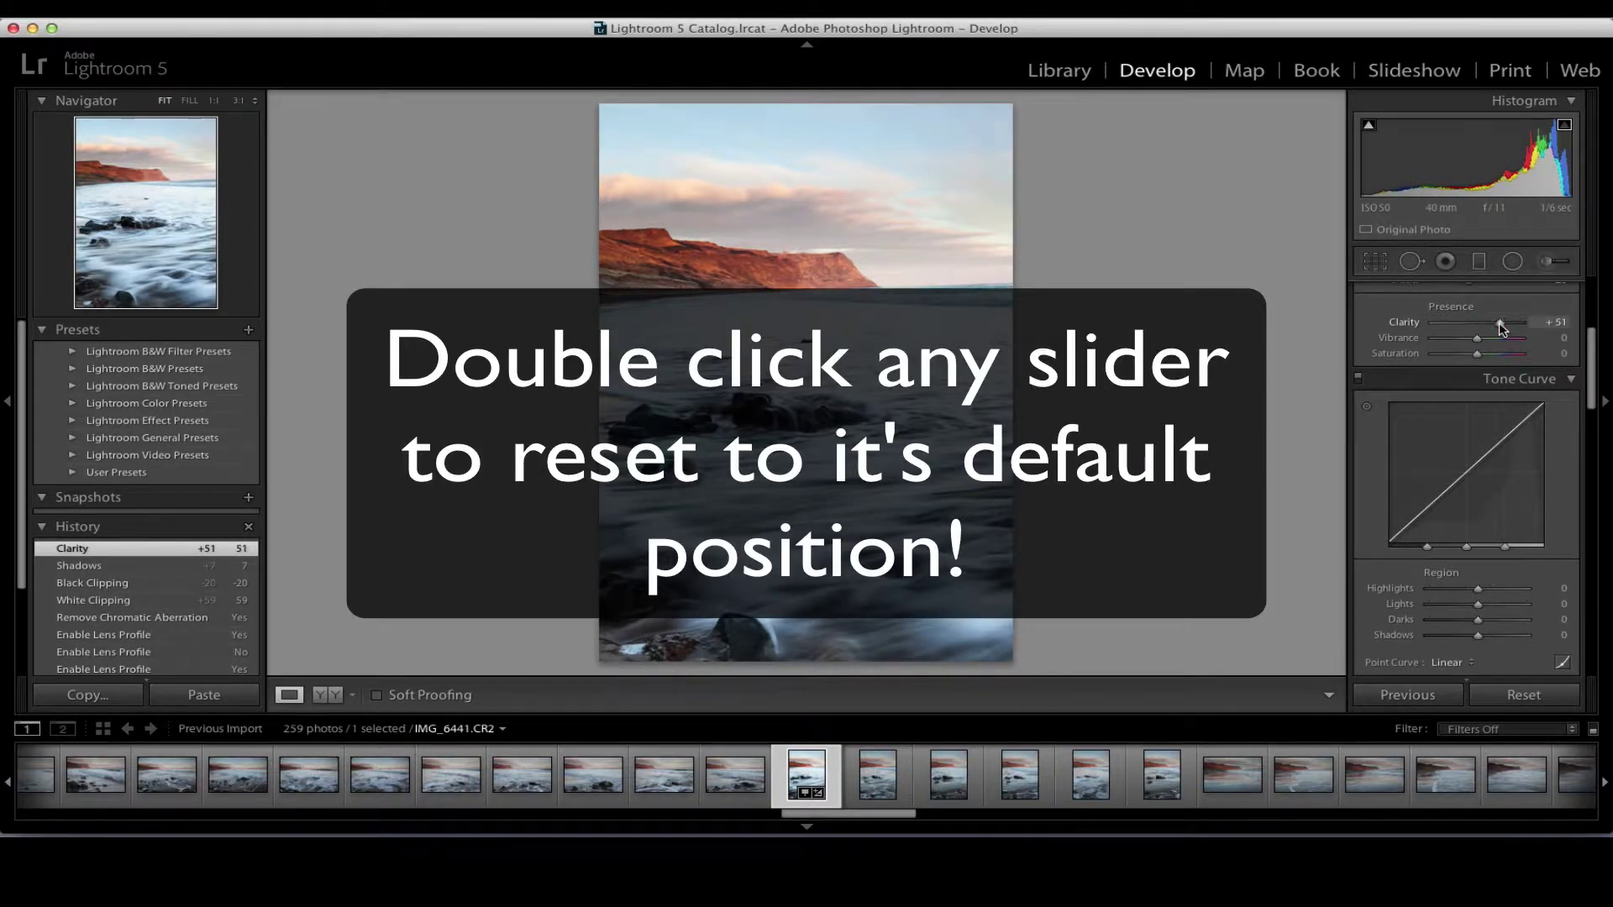
pyautogui.doubleClick(1501, 328)
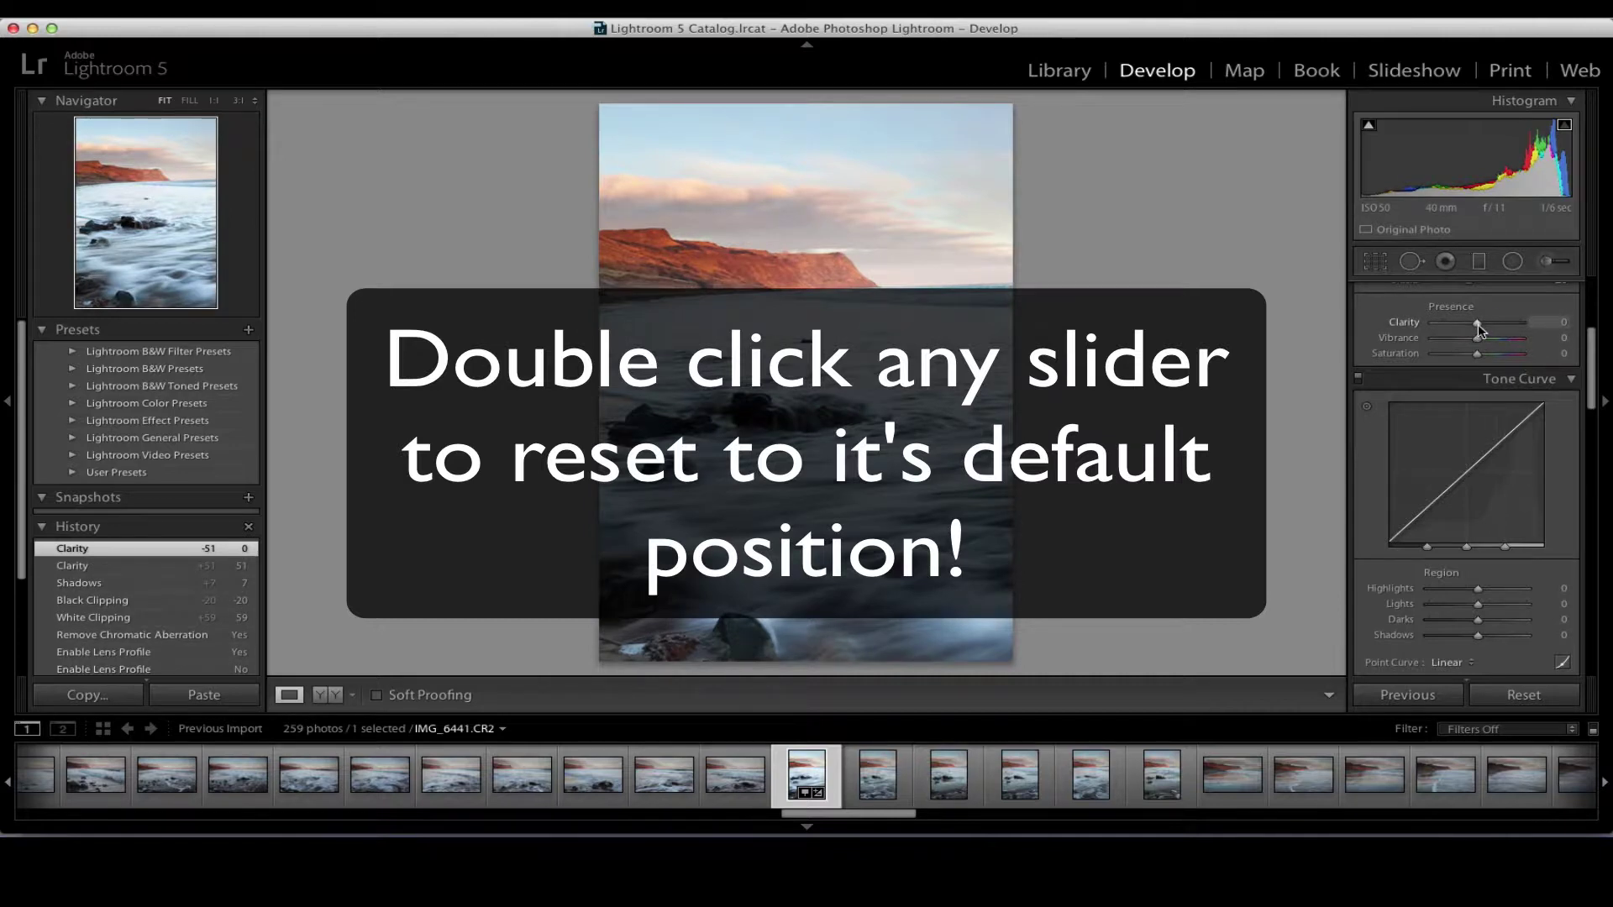
pyautogui.moveTo(1480, 329); pyautogui.dragTo(1482, 328)
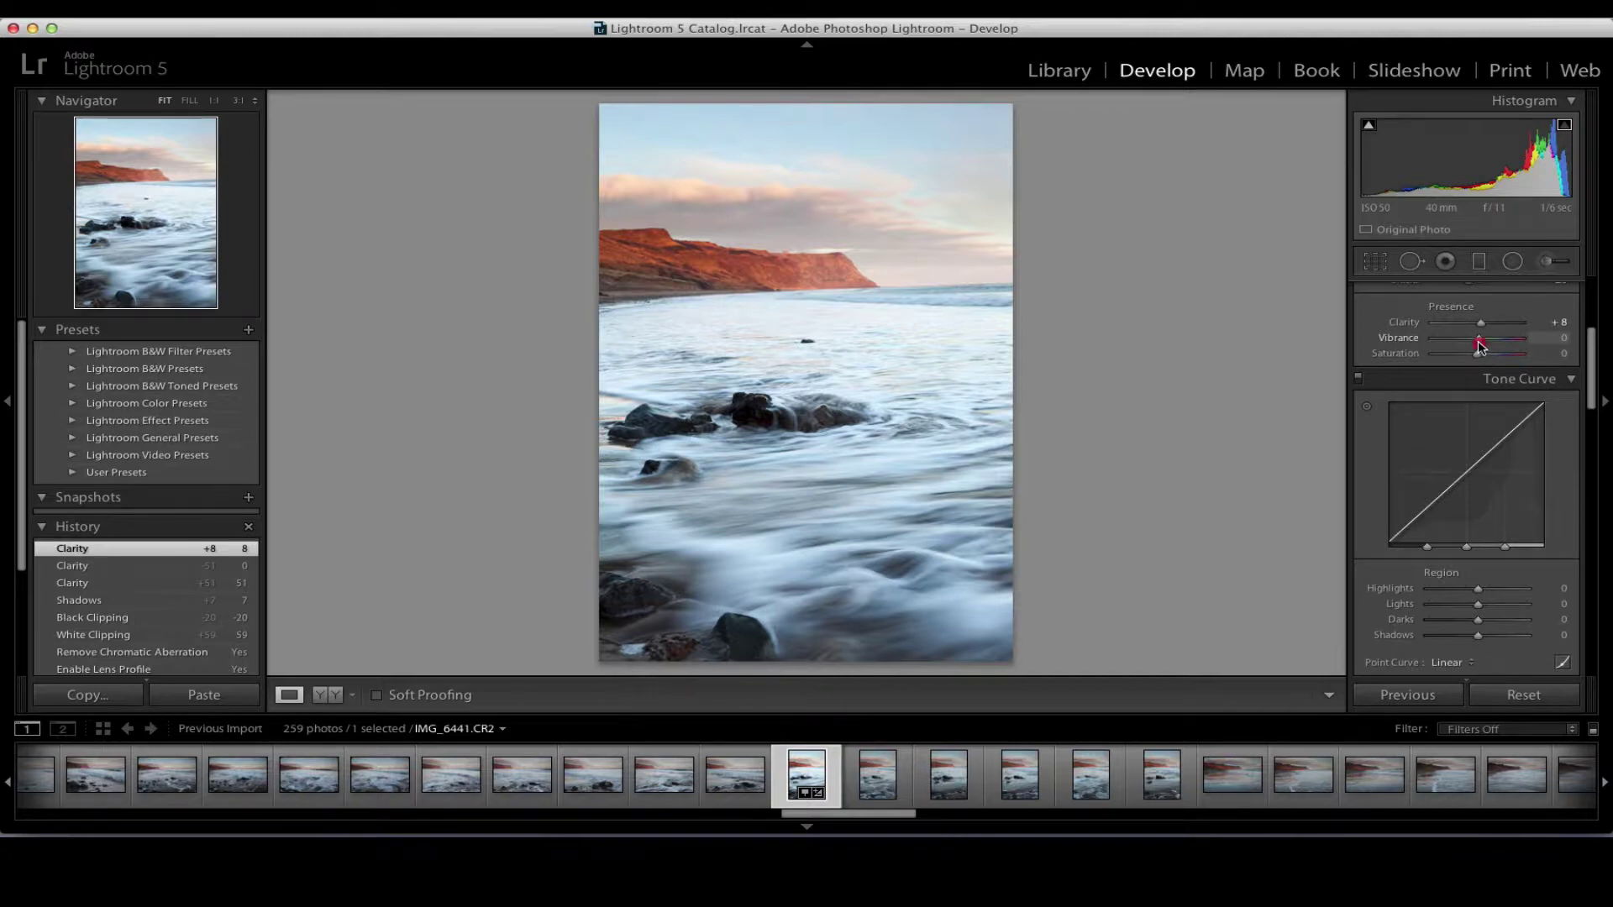
# Try the photo's Vibrance at both extremes, +100 and -100, reset it, and settle on +12.
pyautogui.moveTo(1480, 345); pyautogui.dragTo(1482, 345)
pyautogui.moveTo(1481, 343); pyautogui.dragTo(1529, 351)
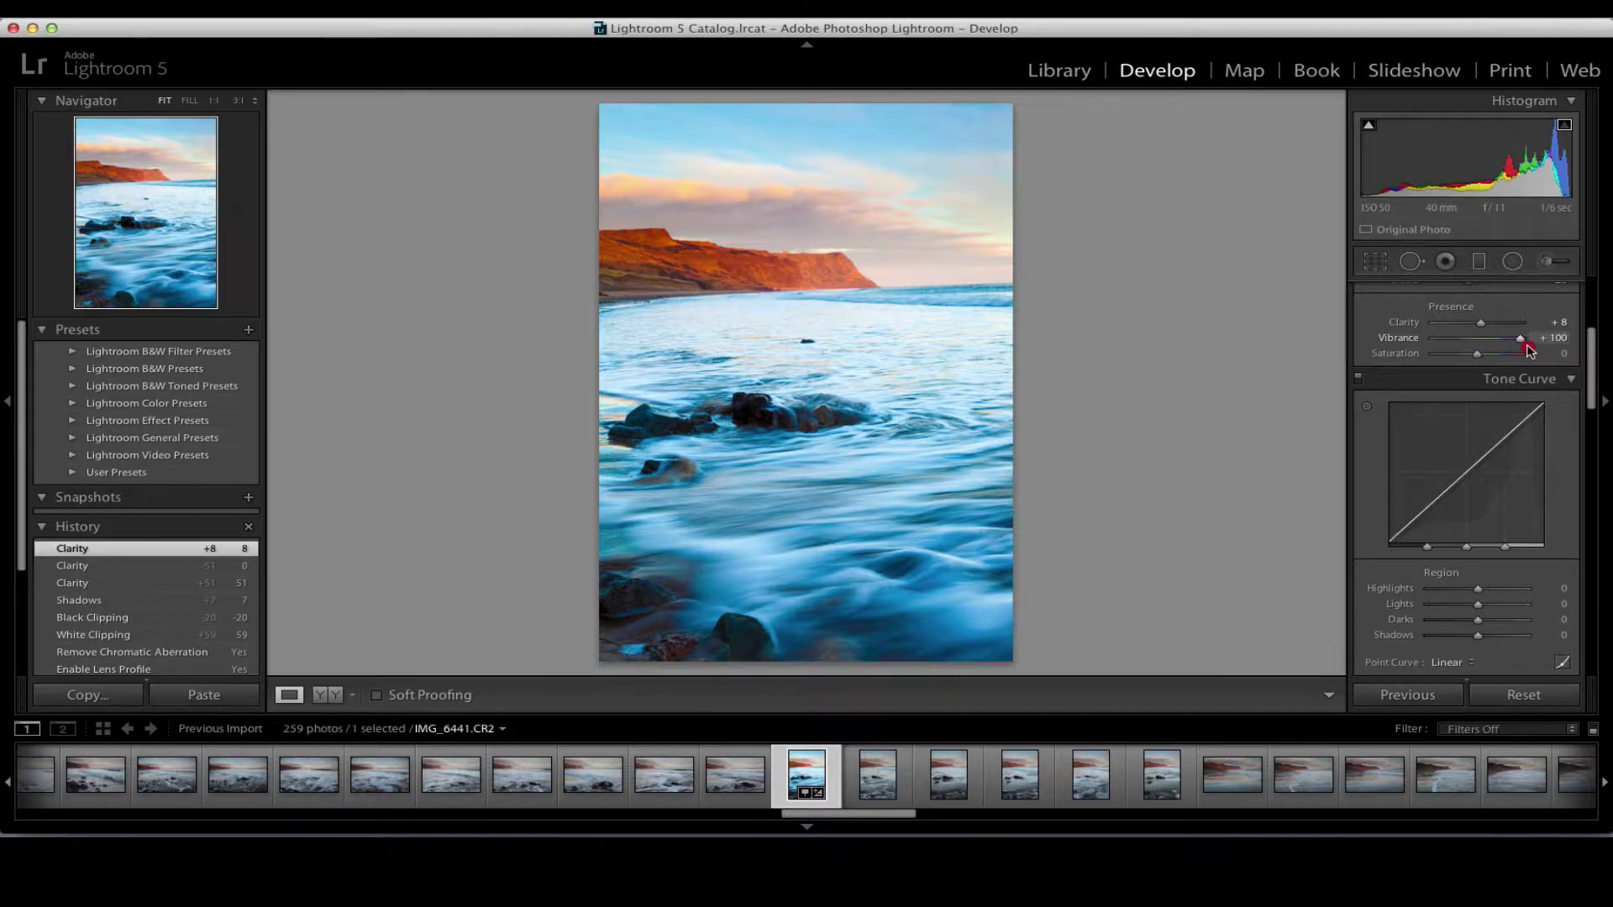
pyautogui.moveTo(1529, 352); pyautogui.dragTo(1405, 345)
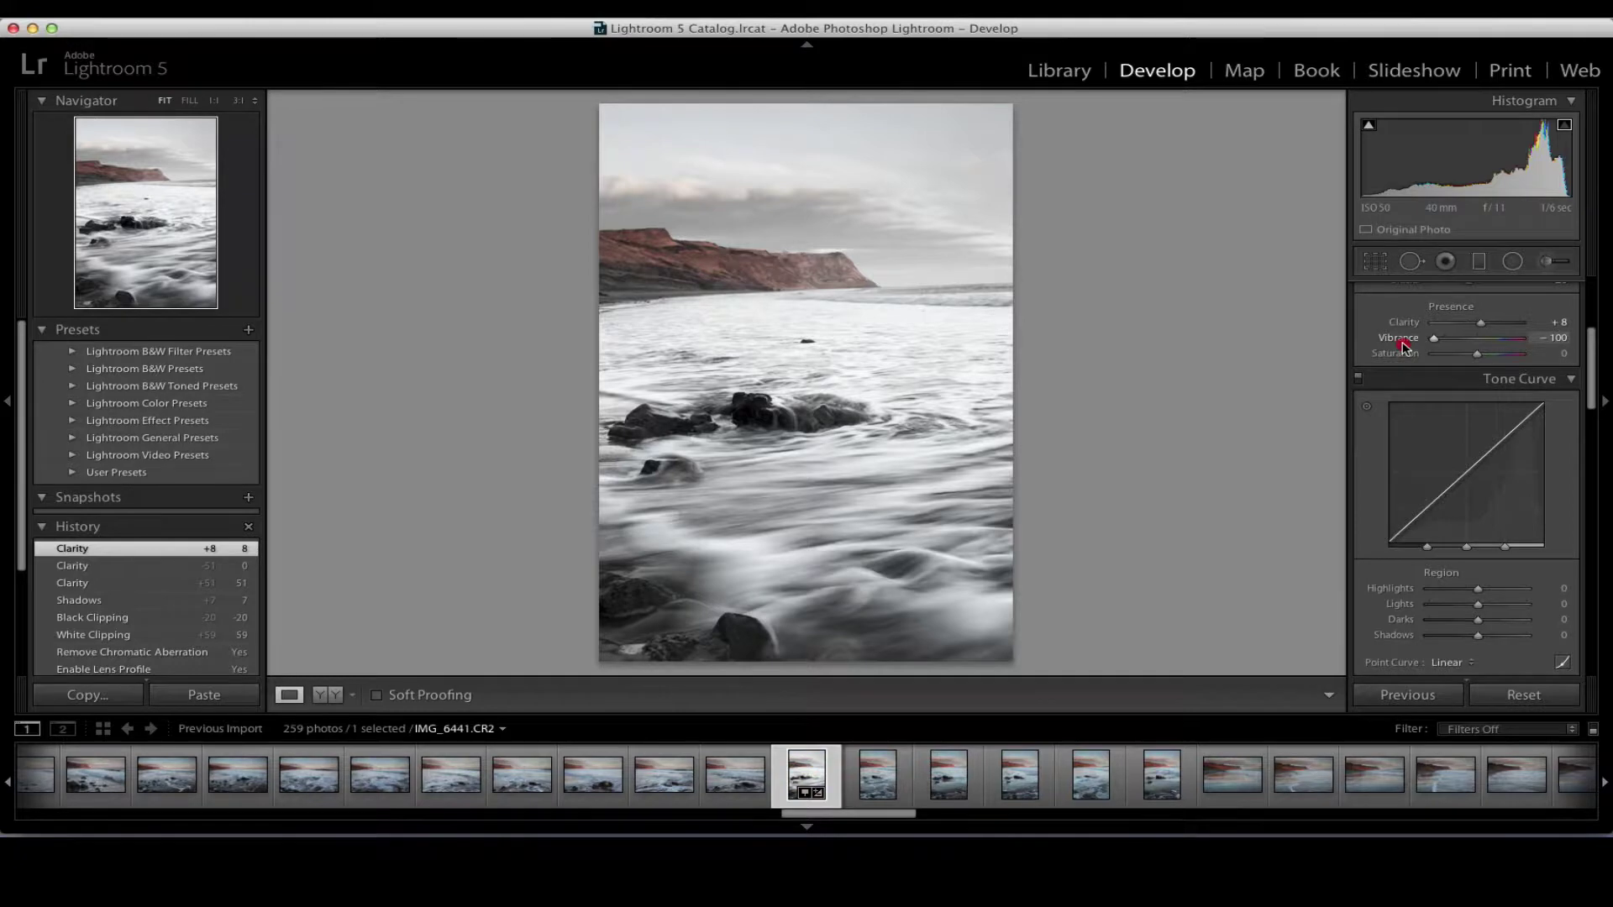
pyautogui.moveTo(1405, 344); pyautogui.dragTo(1477, 350)
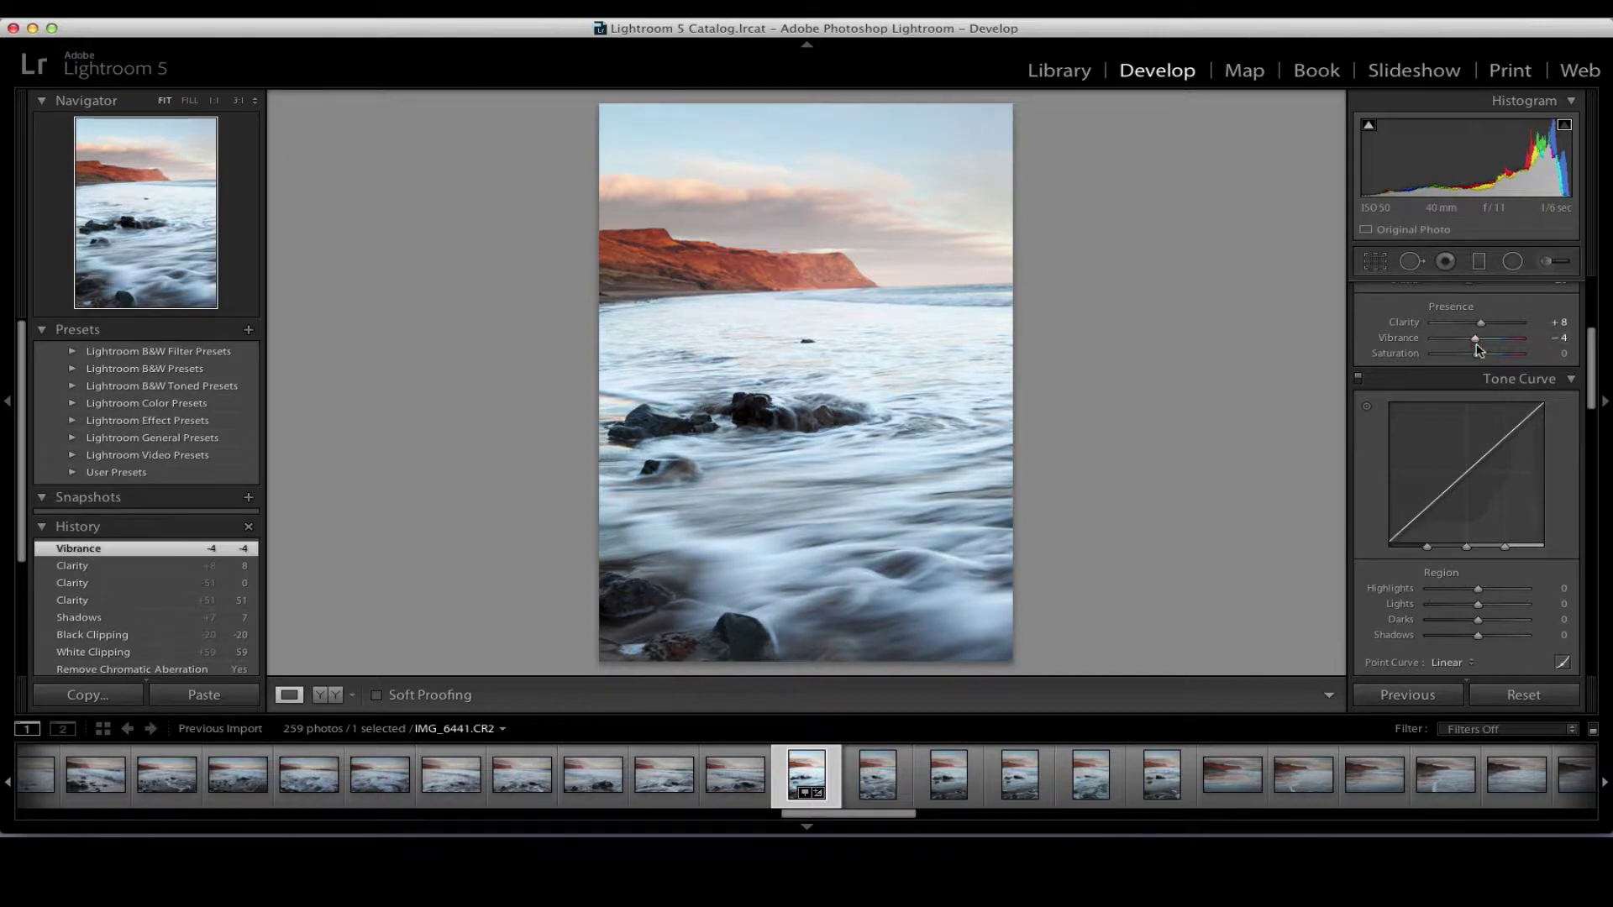
pyautogui.doubleClick(1476, 340)
pyautogui.moveTo(1476, 340); pyautogui.dragTo(1481, 345)
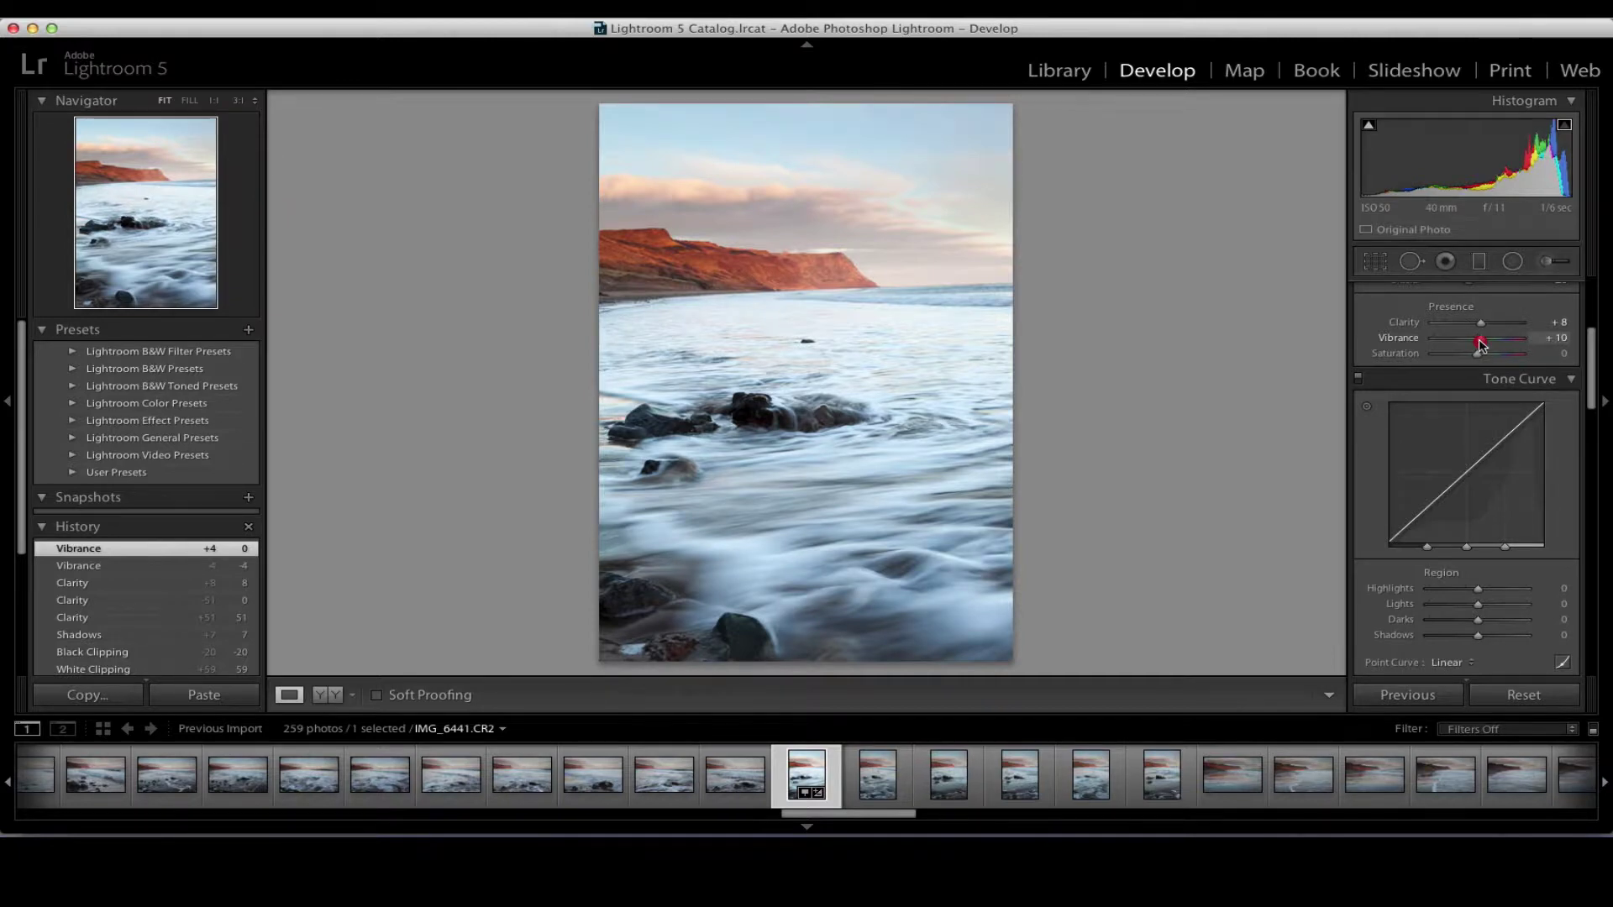
pyautogui.moveTo(1480, 344); pyautogui.dragTo(1482, 344)
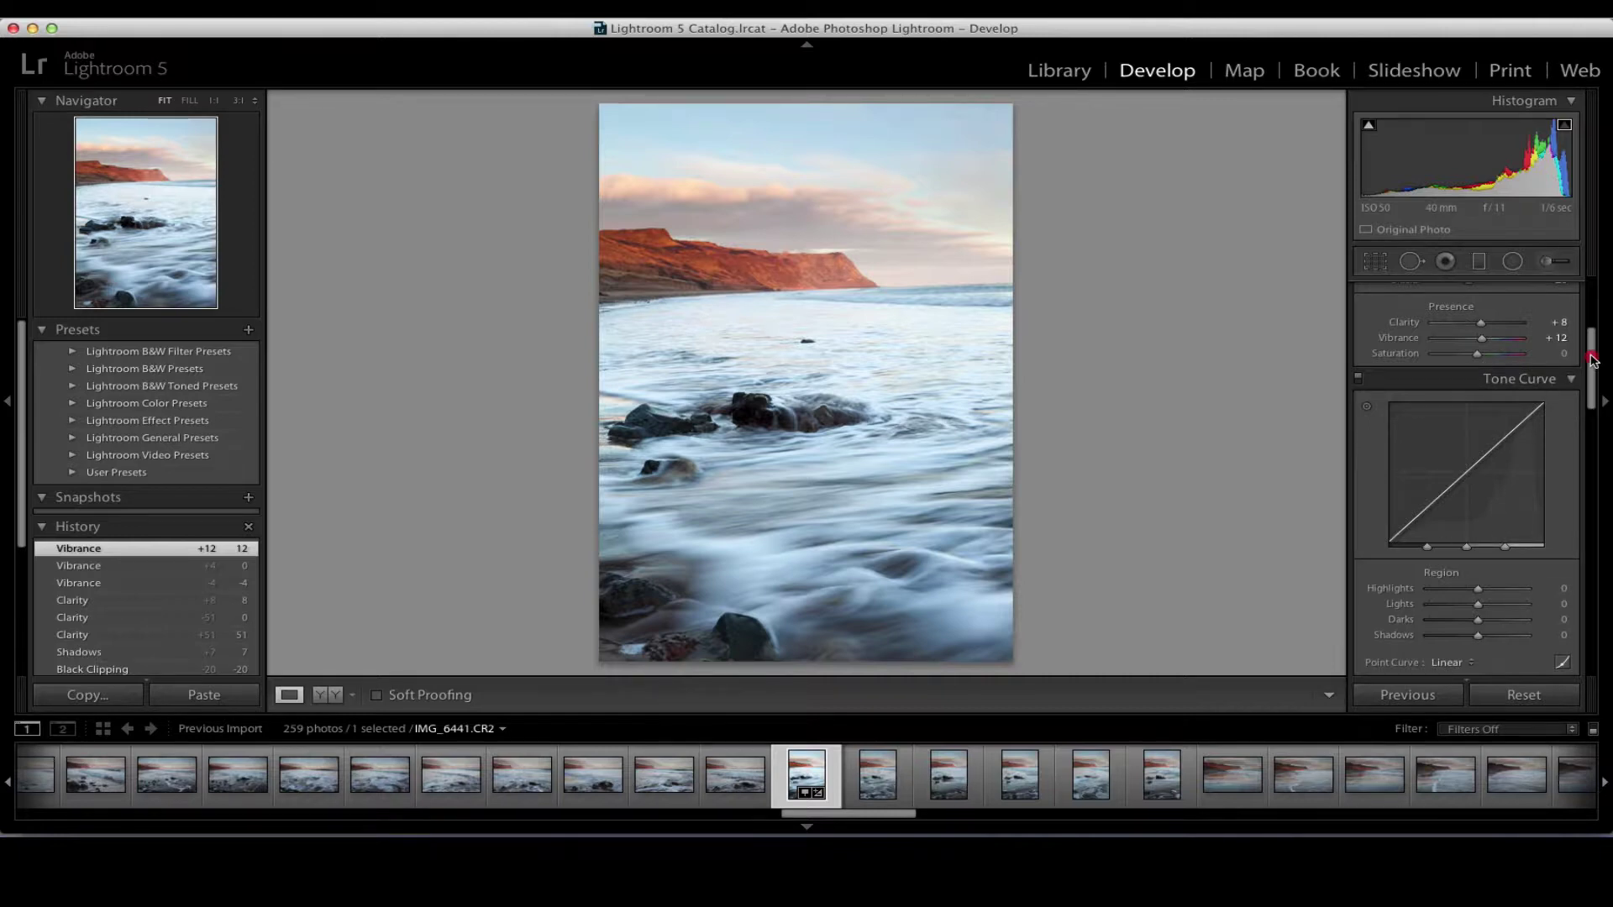
# Look over the Tone Curve and Color controls, try the black-and-white conversion, and return the photo to color in HSL.
pyautogui.moveTo(1593, 359); pyautogui.dragTo(1594, 370)
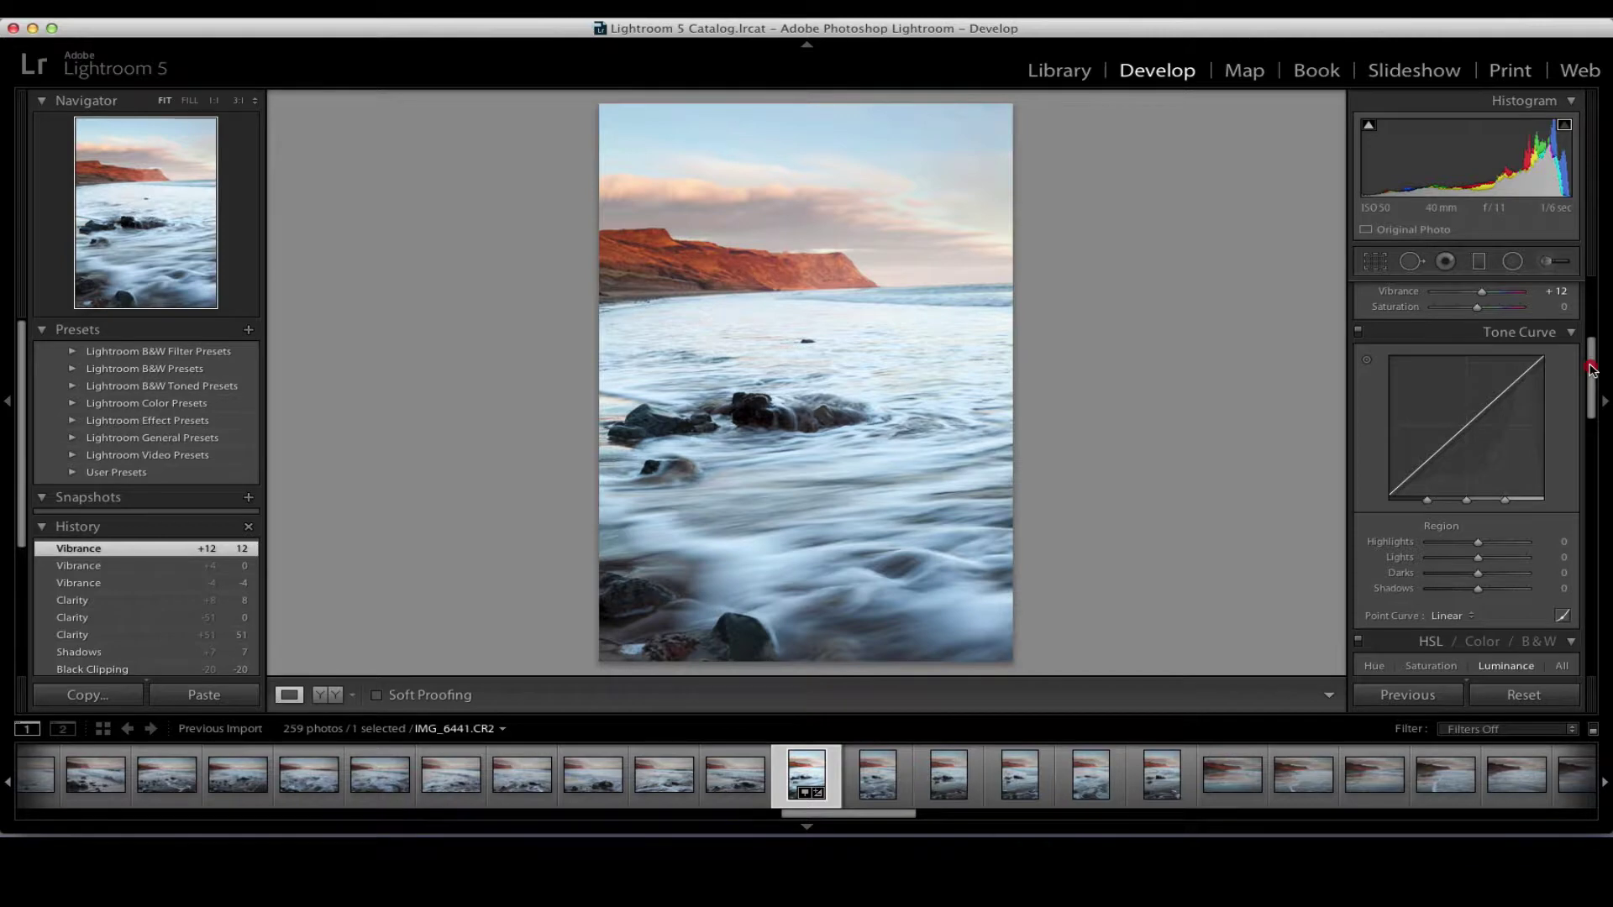
pyautogui.moveTo(1592, 370); pyautogui.dragTo(1600, 383)
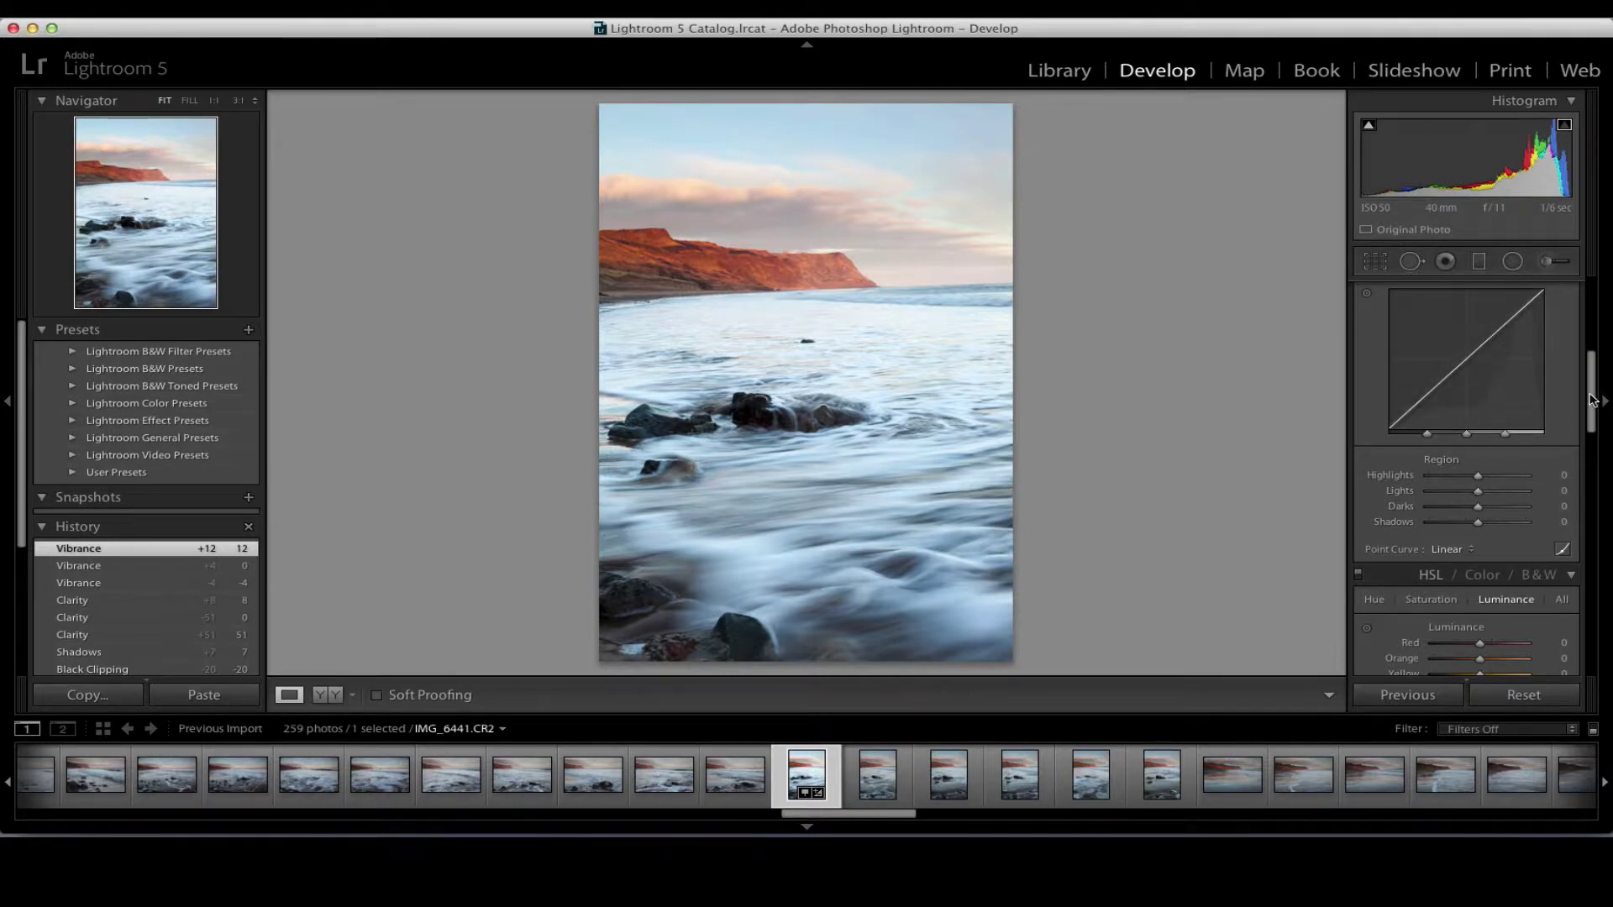
pyautogui.moveTo(1591, 400); pyautogui.dragTo(1591, 336)
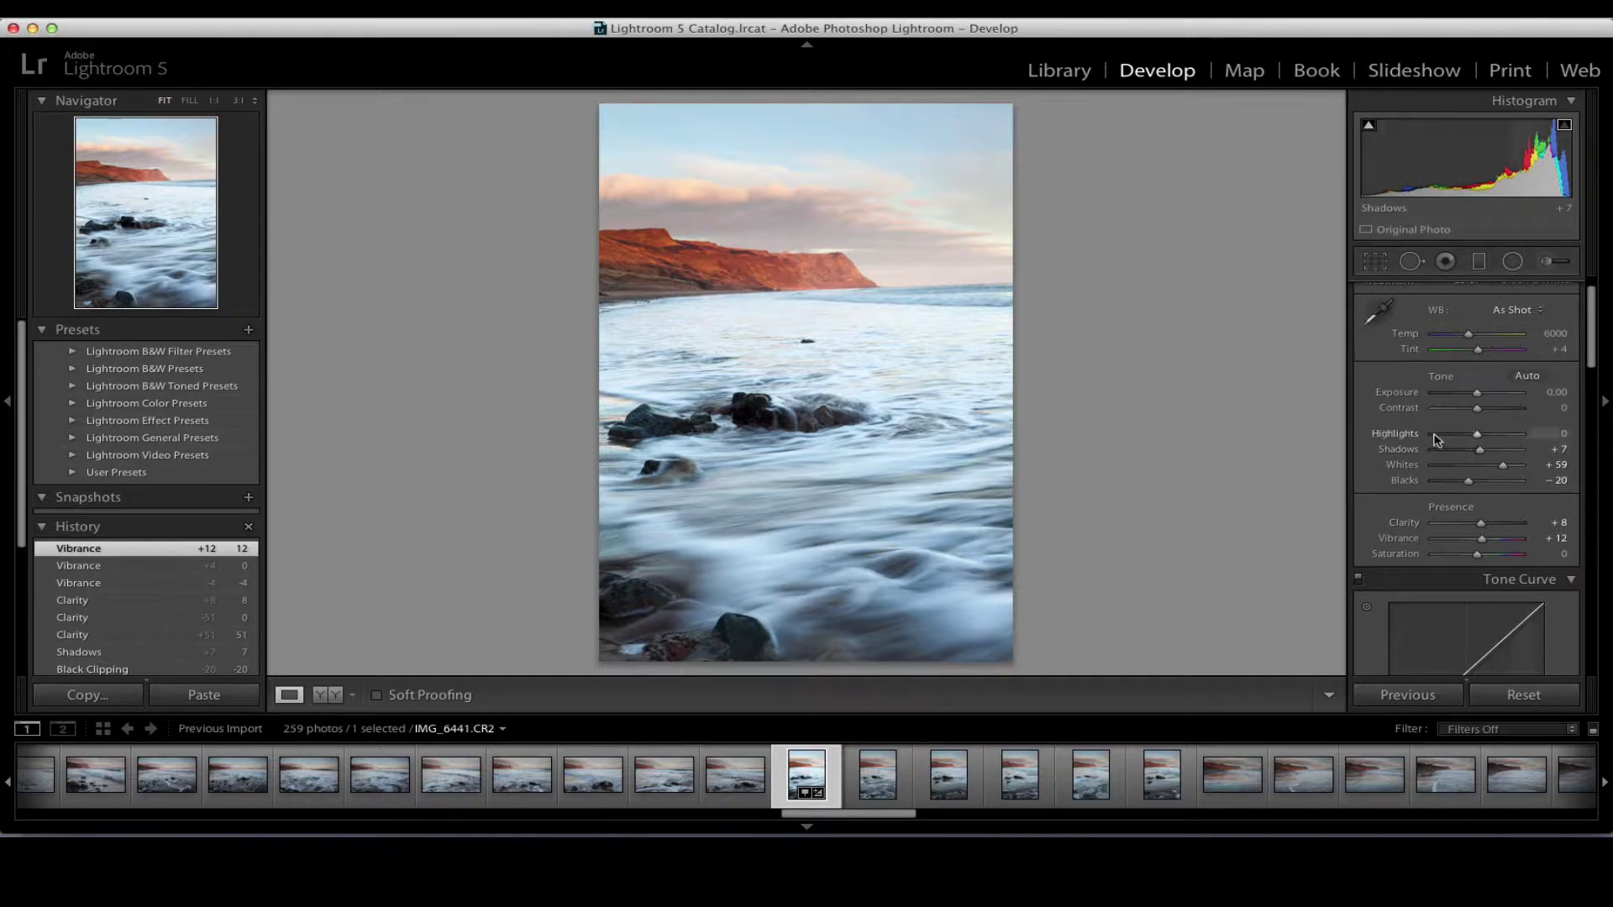
pyautogui.moveTo(1593, 334); pyautogui.dragTo(1592, 409)
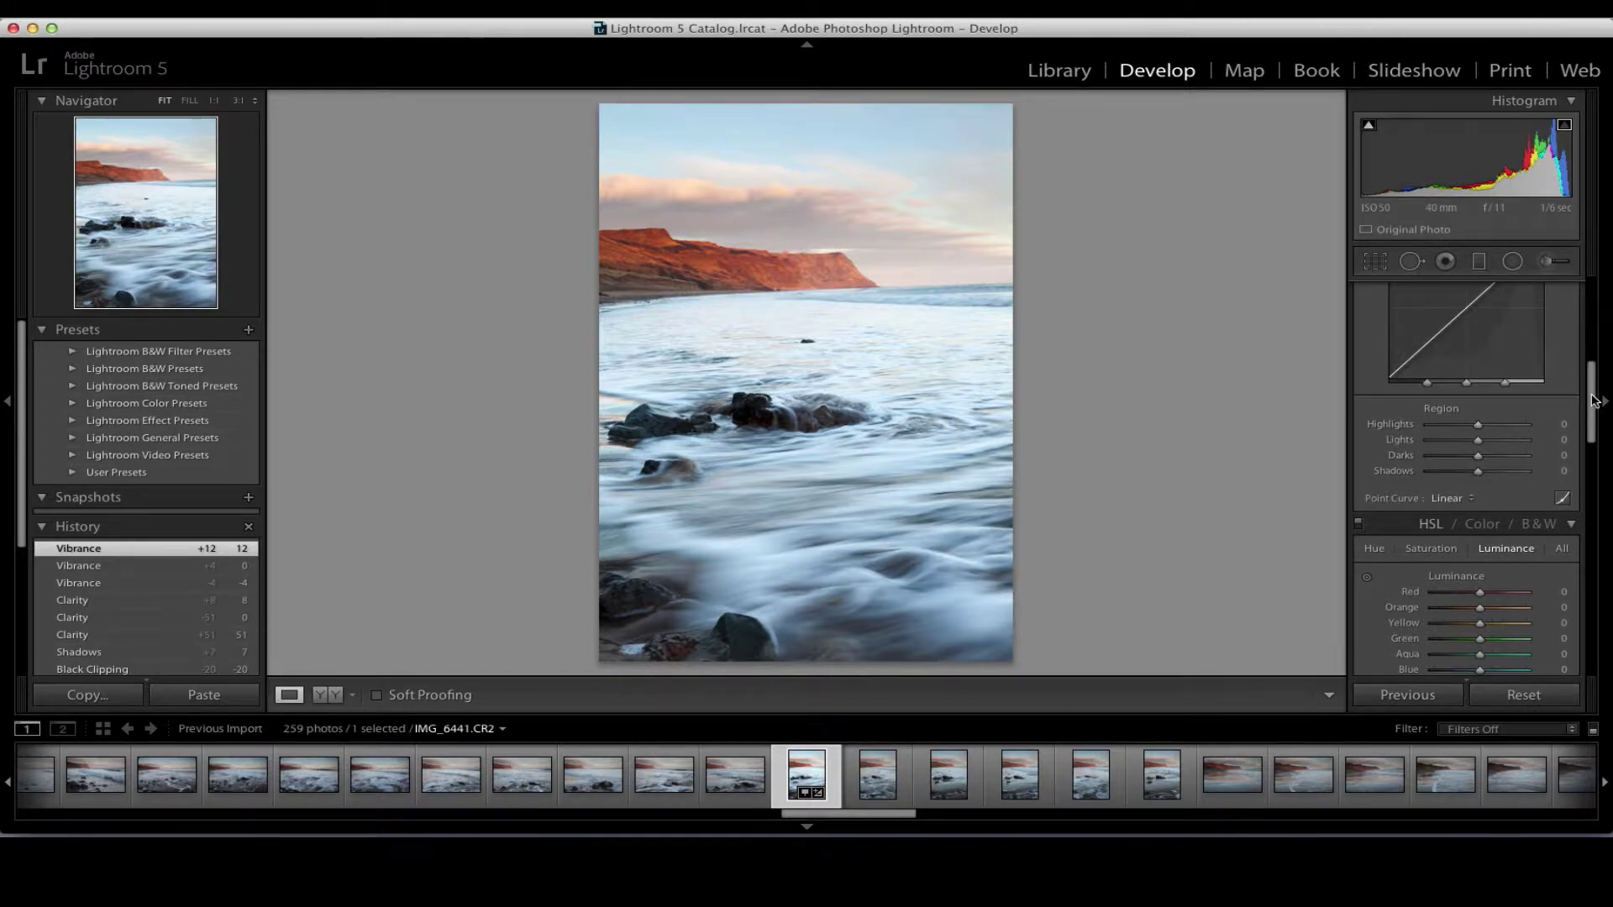
pyautogui.moveTo(1594, 400); pyautogui.dragTo(1592, 436)
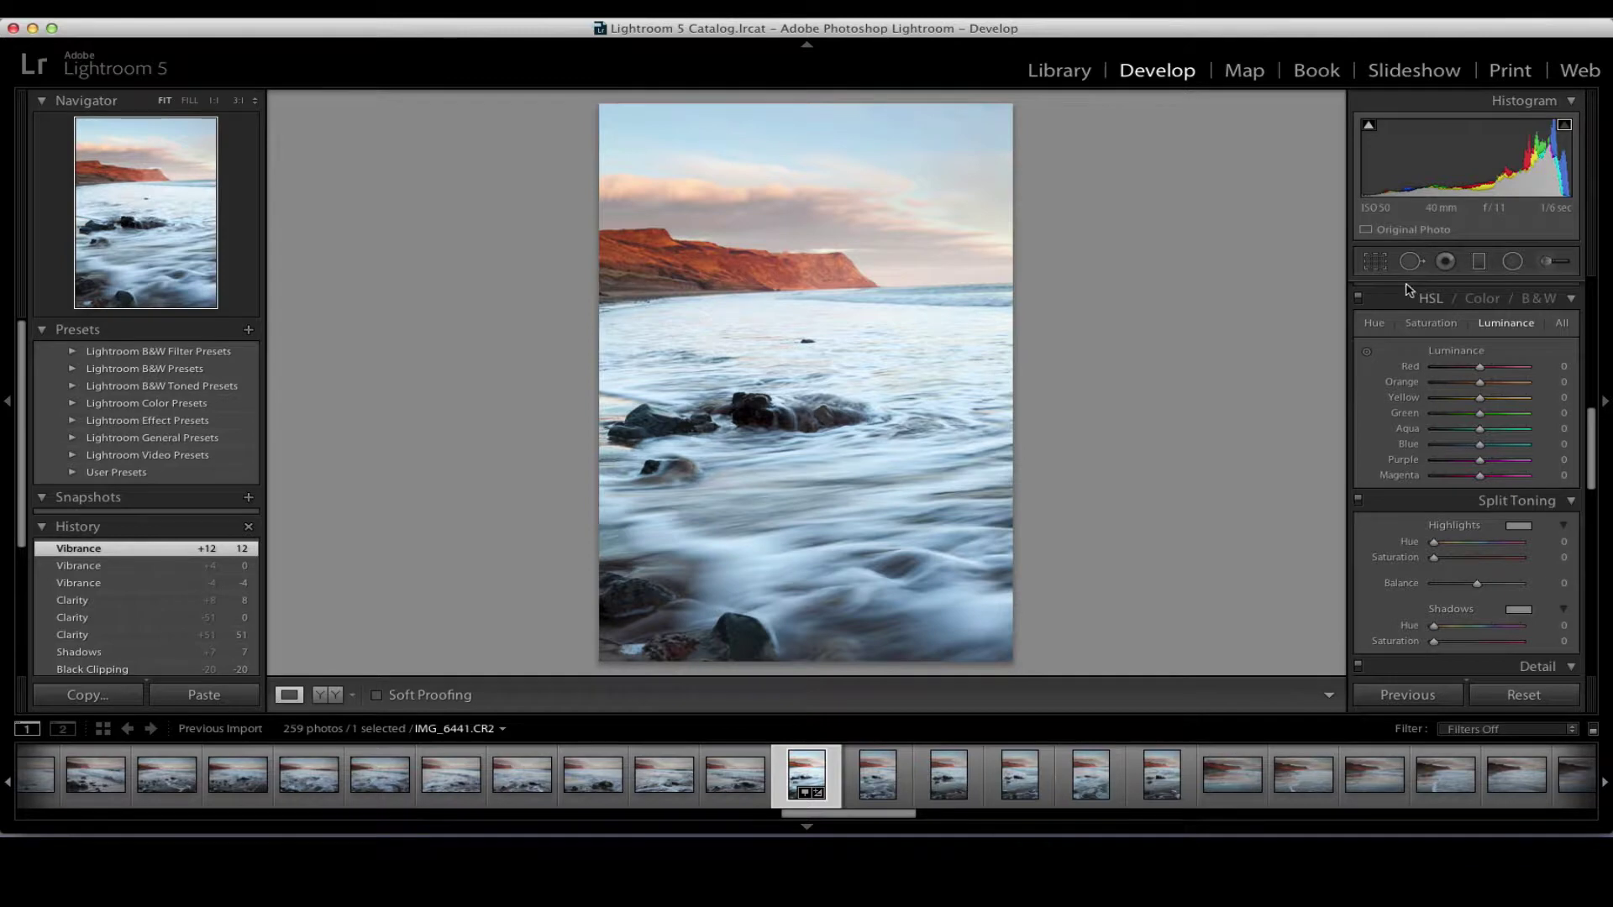
pyautogui.click(1483, 300)
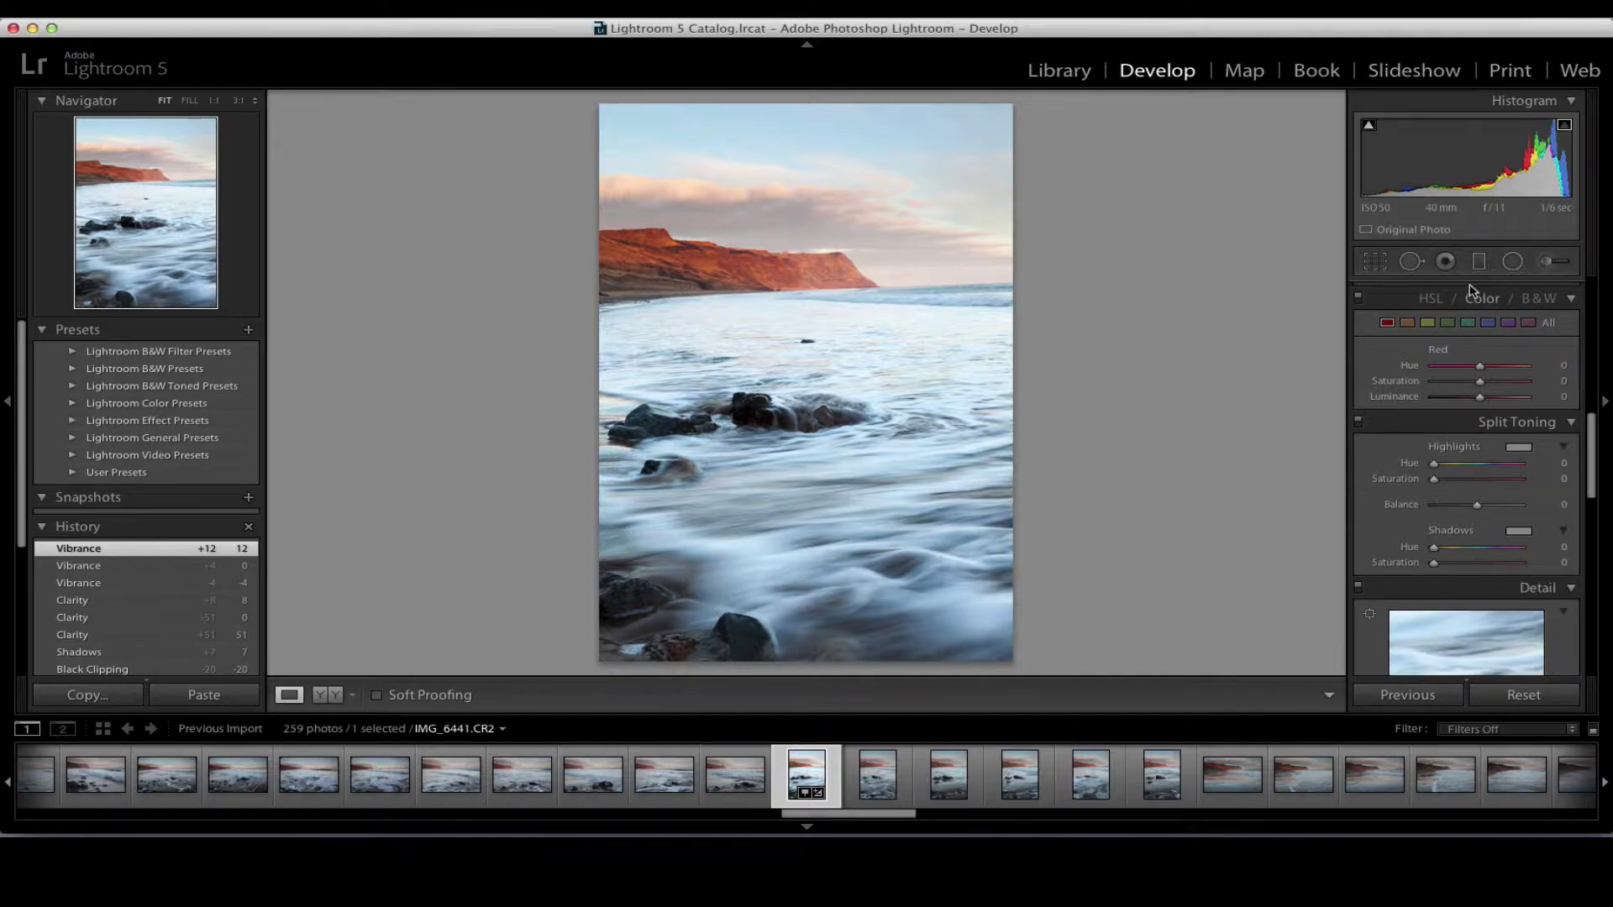
pyautogui.click(1533, 304)
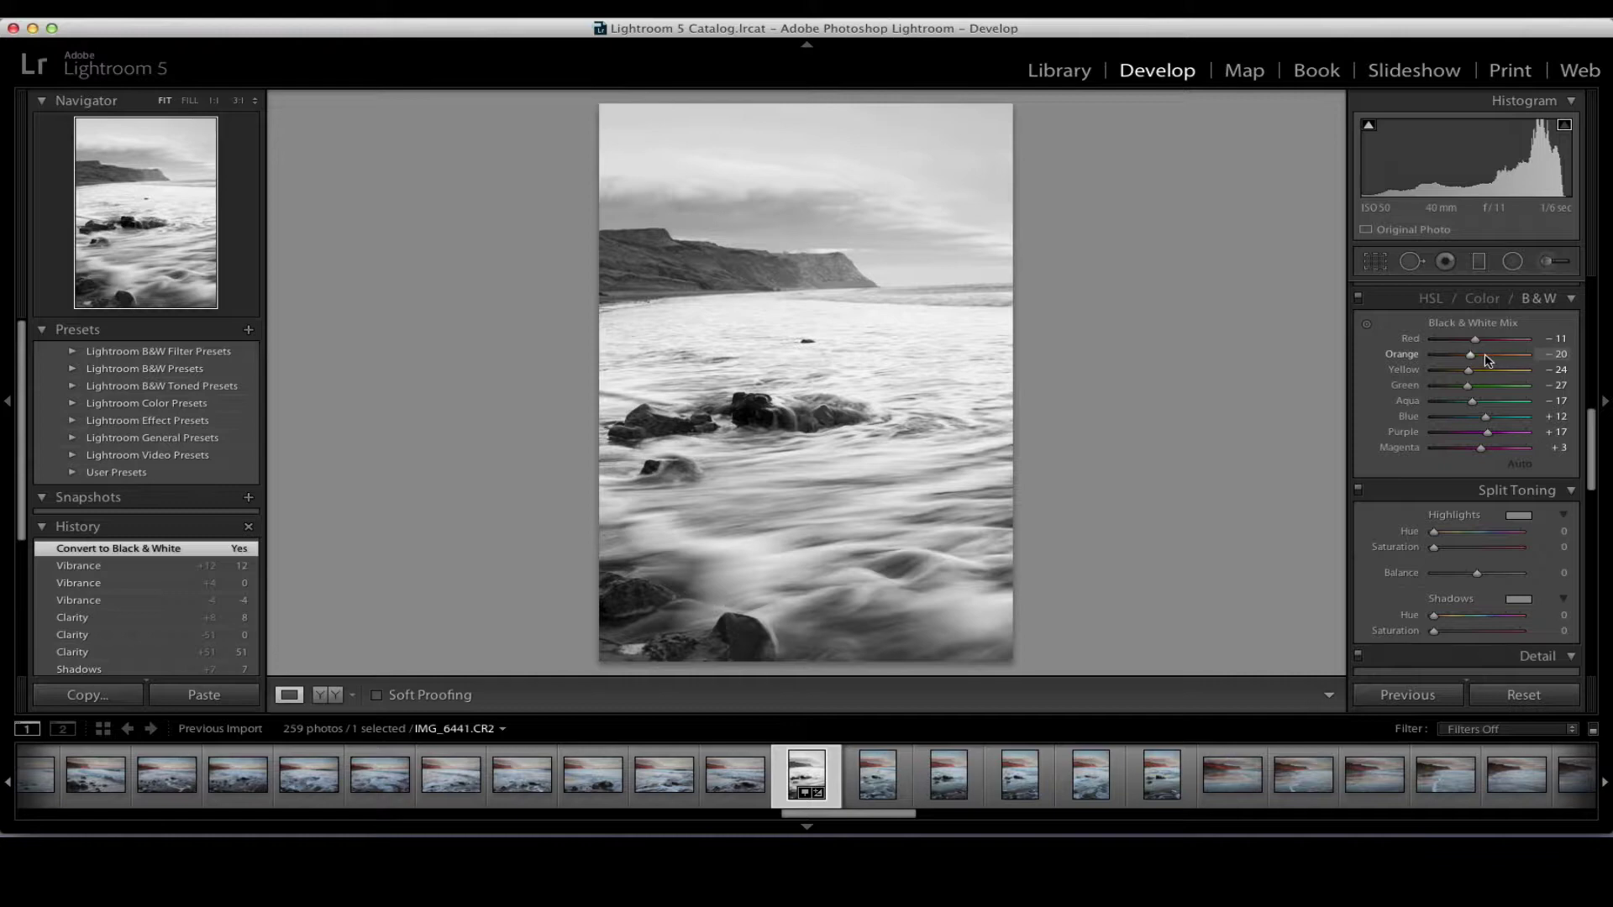
pyautogui.click(1430, 301)
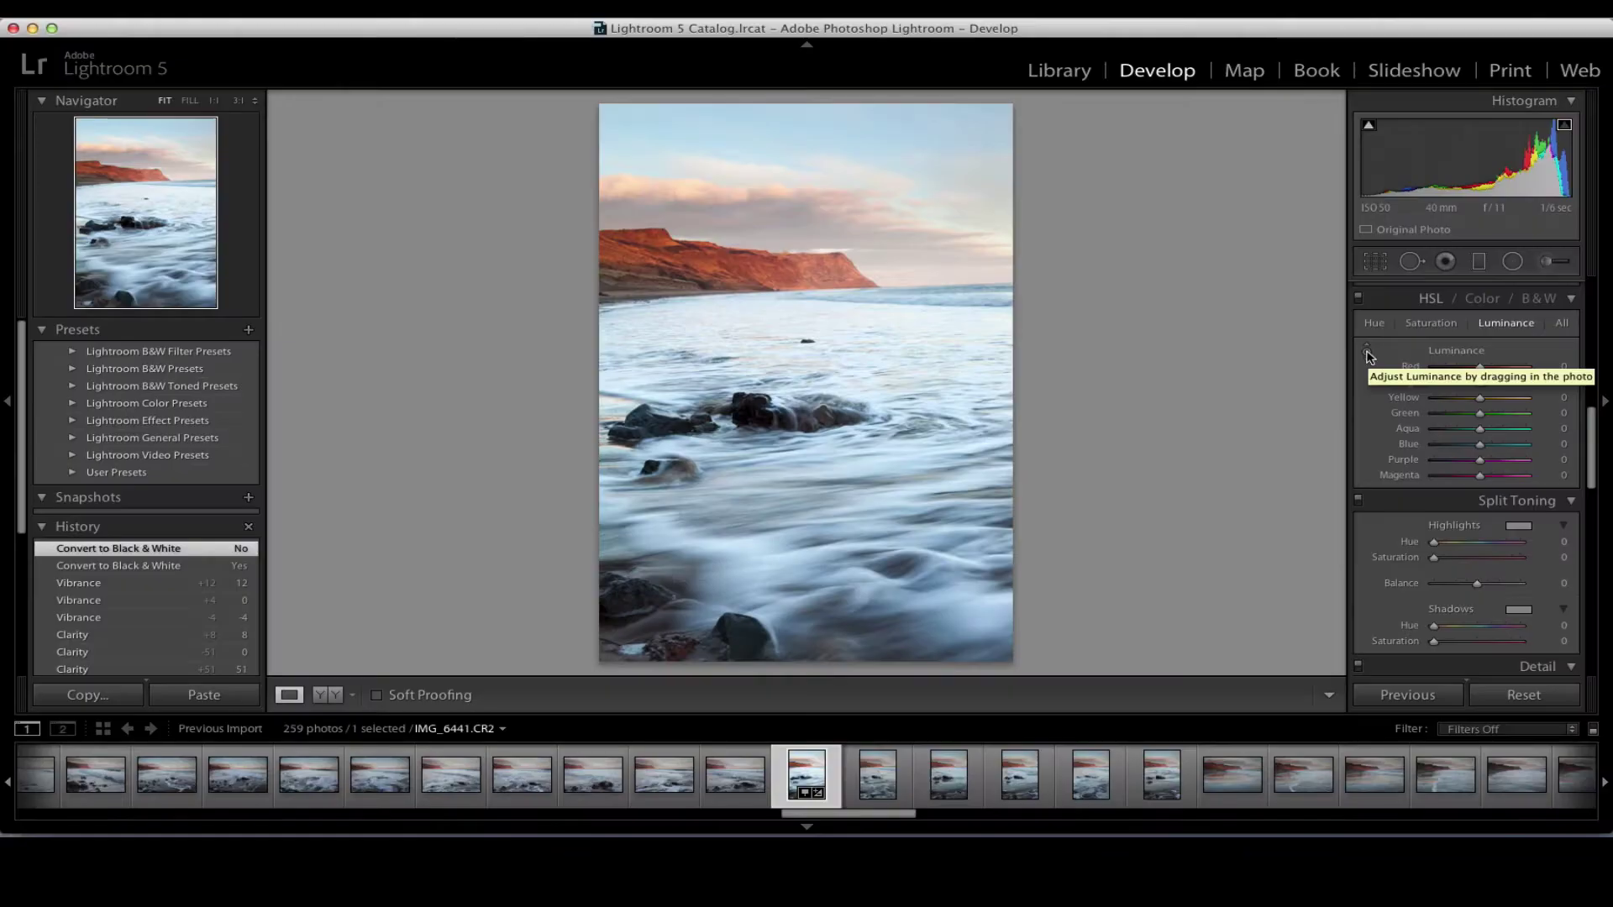
# Try darker and brighter orange tones on the cliffs with targeted Luminance adjustment, and settle on Orange luminance +4.
pyautogui.click(1367, 353)
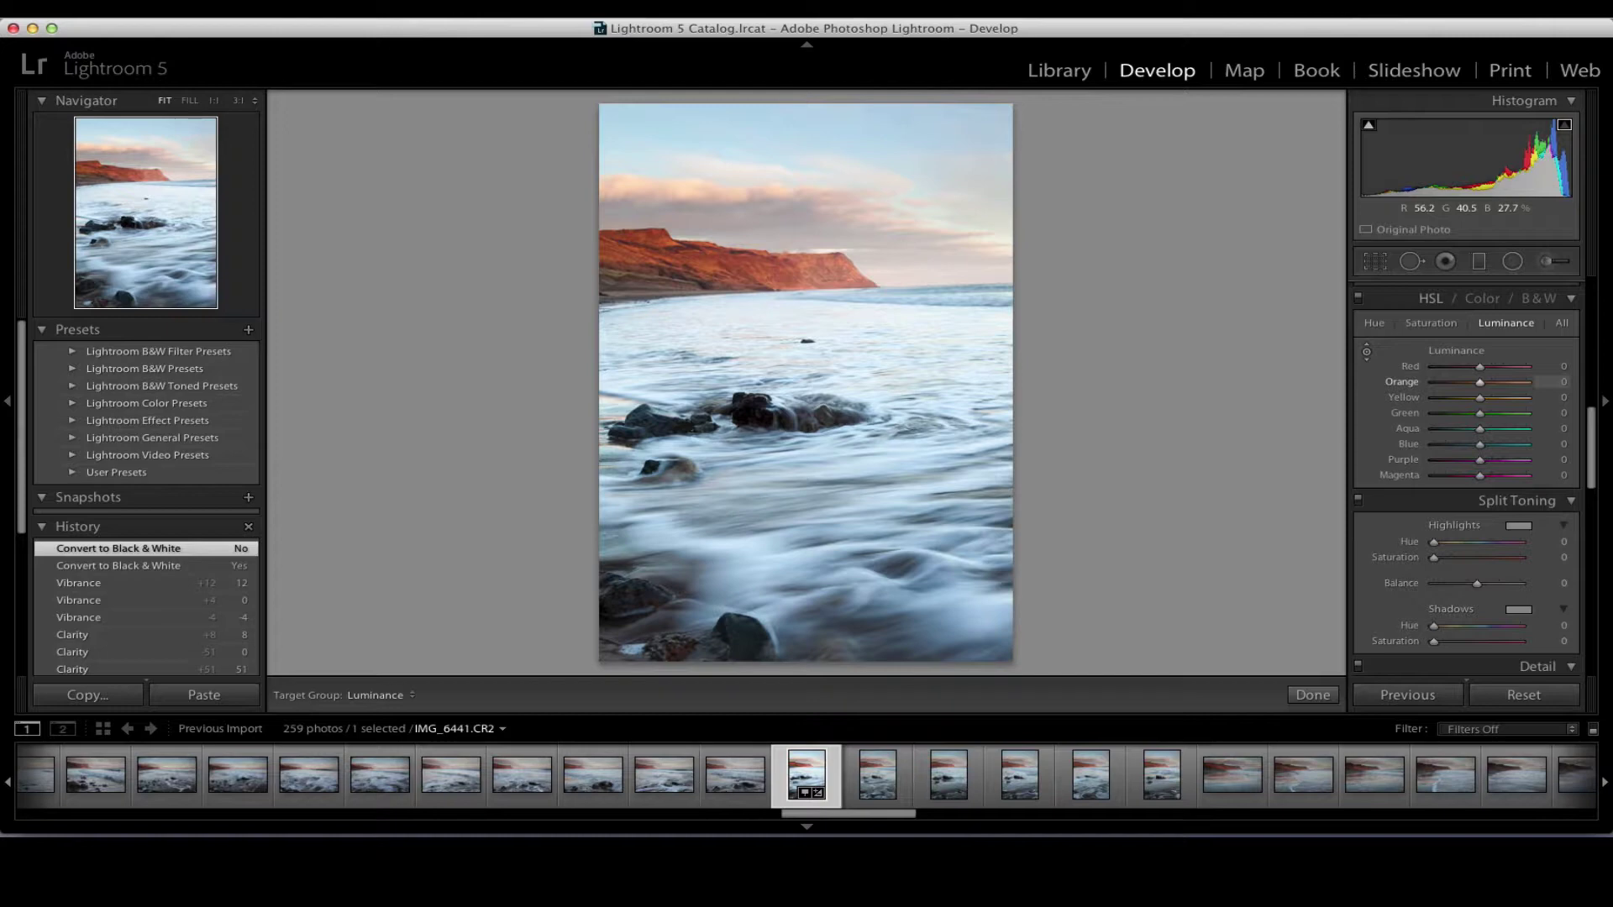
pyautogui.press('Down')
pyautogui.press('Down')
pyautogui.press('Down')
pyautogui.press('Down')
pyautogui.press('Down')
pyautogui.press('Down')
pyautogui.press('Down')
pyautogui.press('Down')
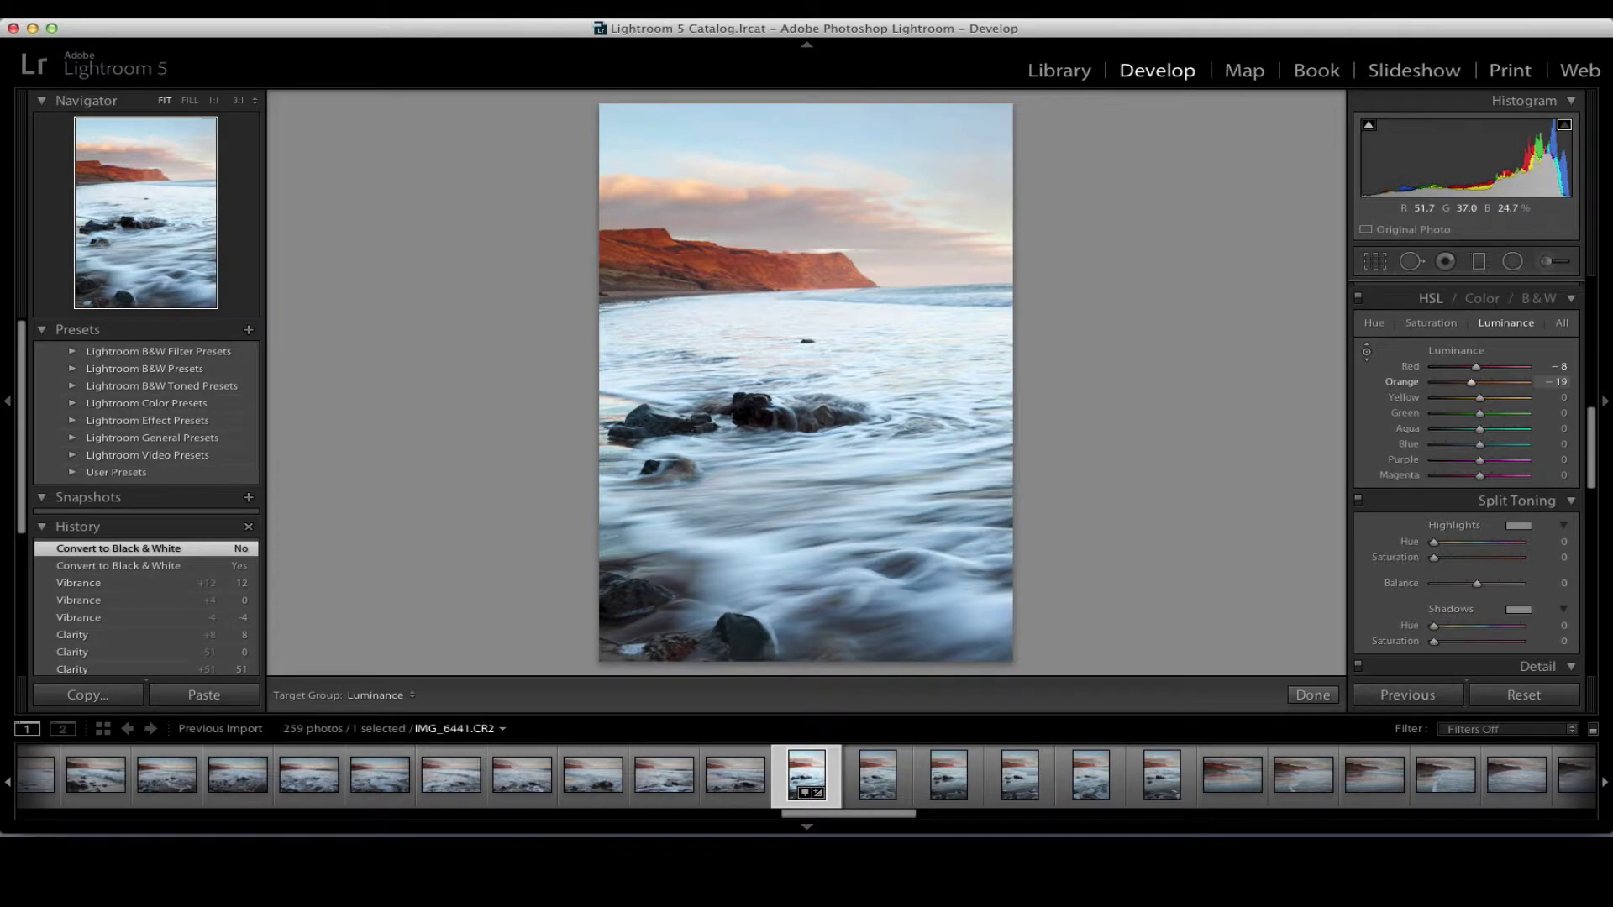
pyautogui.press('Down')
pyautogui.press('Down')
pyautogui.press('Down')
pyautogui.press('Up')
pyautogui.press('Up')
pyautogui.press('Up')
pyautogui.press('Up')
pyautogui.press('Up')
pyautogui.press('Up')
pyautogui.press('Up')
pyautogui.press('Up')
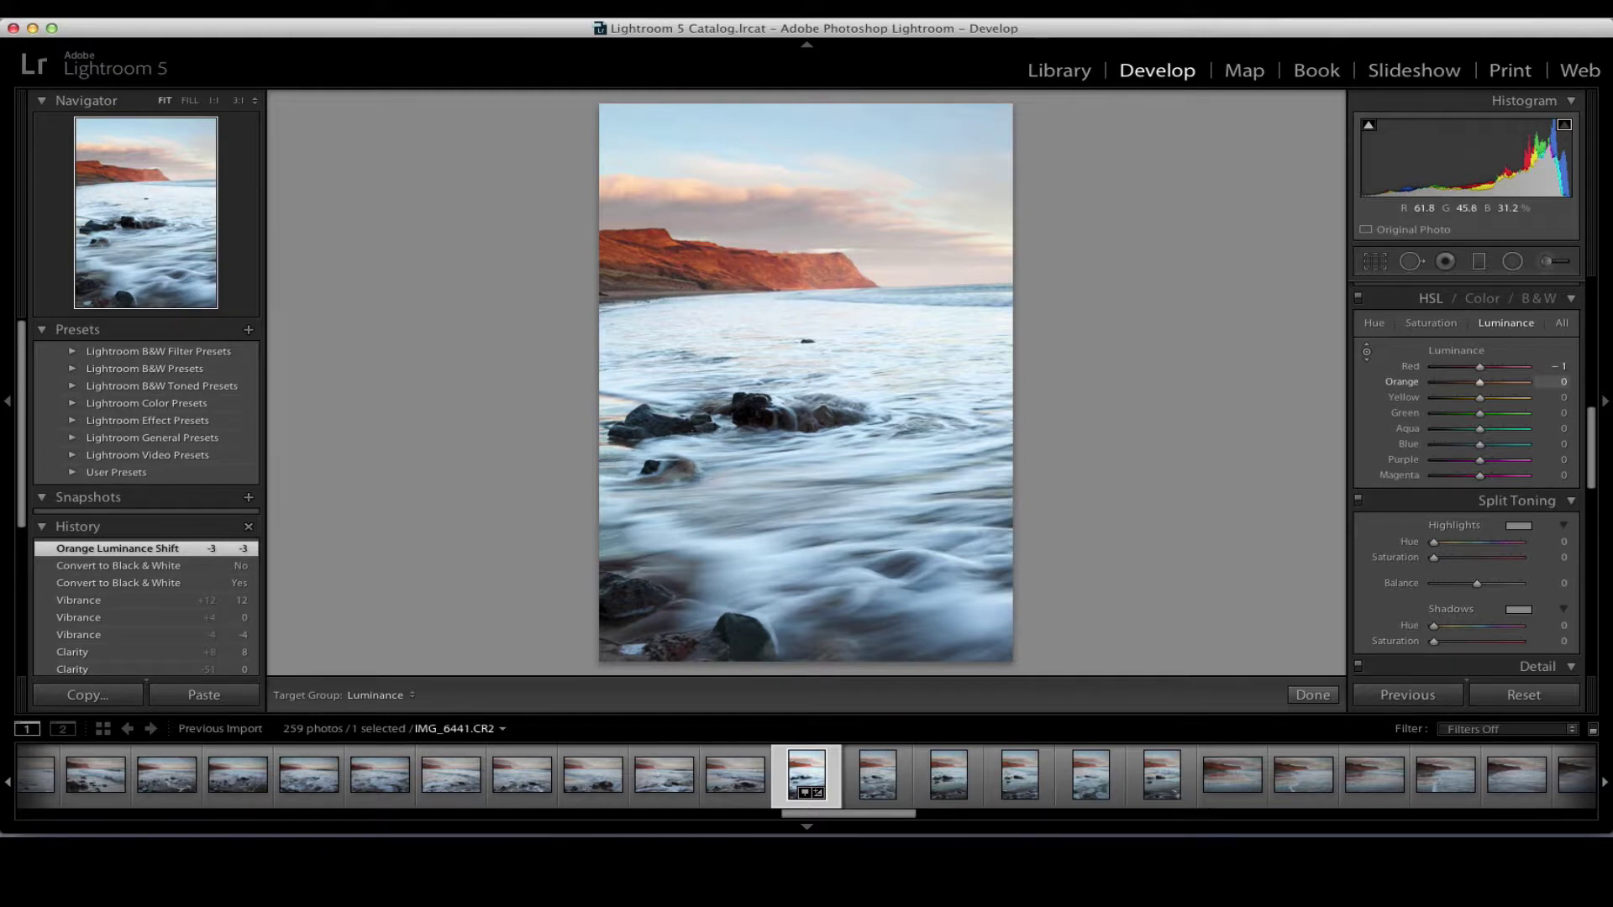
pyautogui.moveTo(819, 269)
pyautogui.mouseDown()
pyautogui.moveTo(819, 240)
pyautogui.moveTo(819, 268)
pyautogui.mouseUp()
pyautogui.moveTo(759, 270); pyautogui.dragTo(759, 275)
# Raise the cliffs' Orange saturation to +3 with the targeted adjustment.
pyautogui.click(1429, 325)
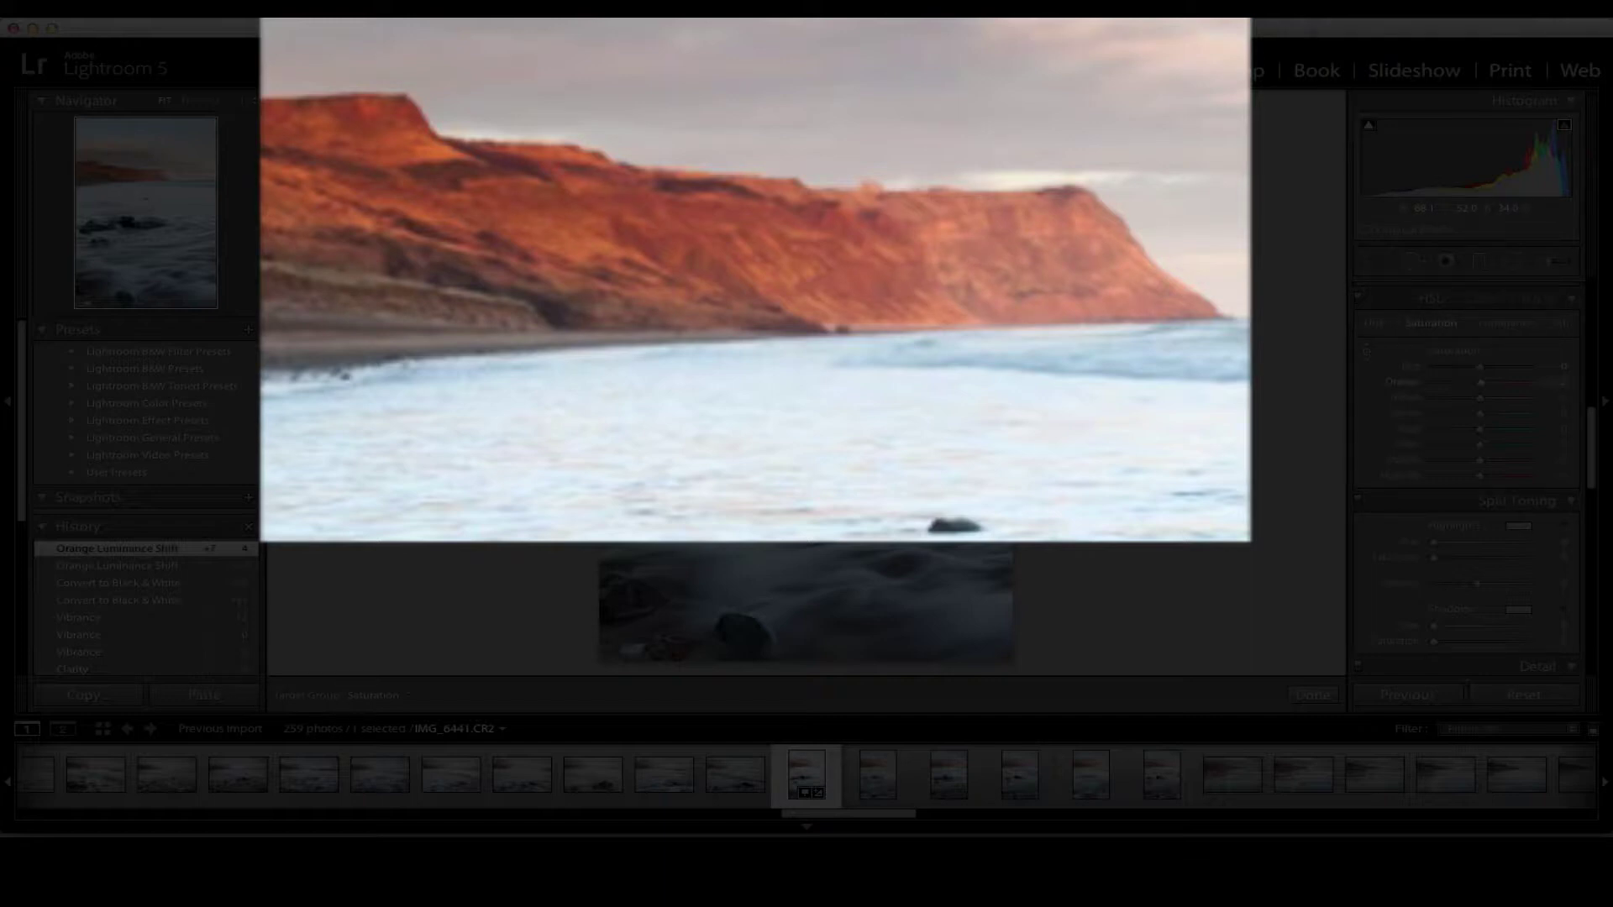
pyautogui.moveTo(991, 400); pyautogui.dragTo(992, 394)
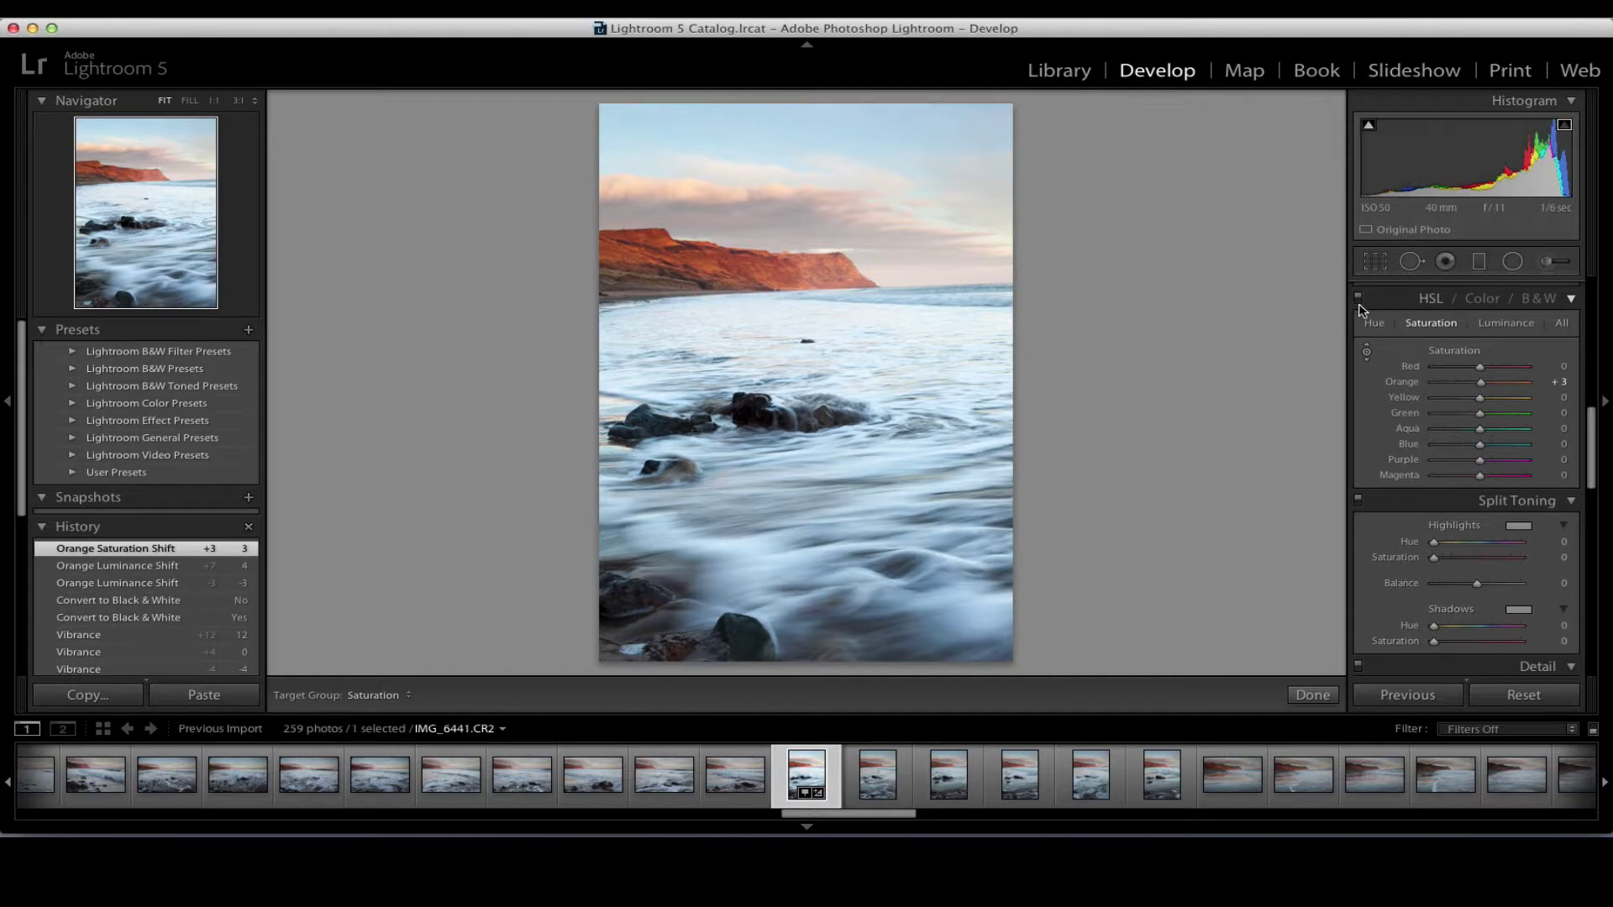
# Compare the photo with and without the HSL adjustments, and leave them enabled.
pyautogui.click(1362, 304)
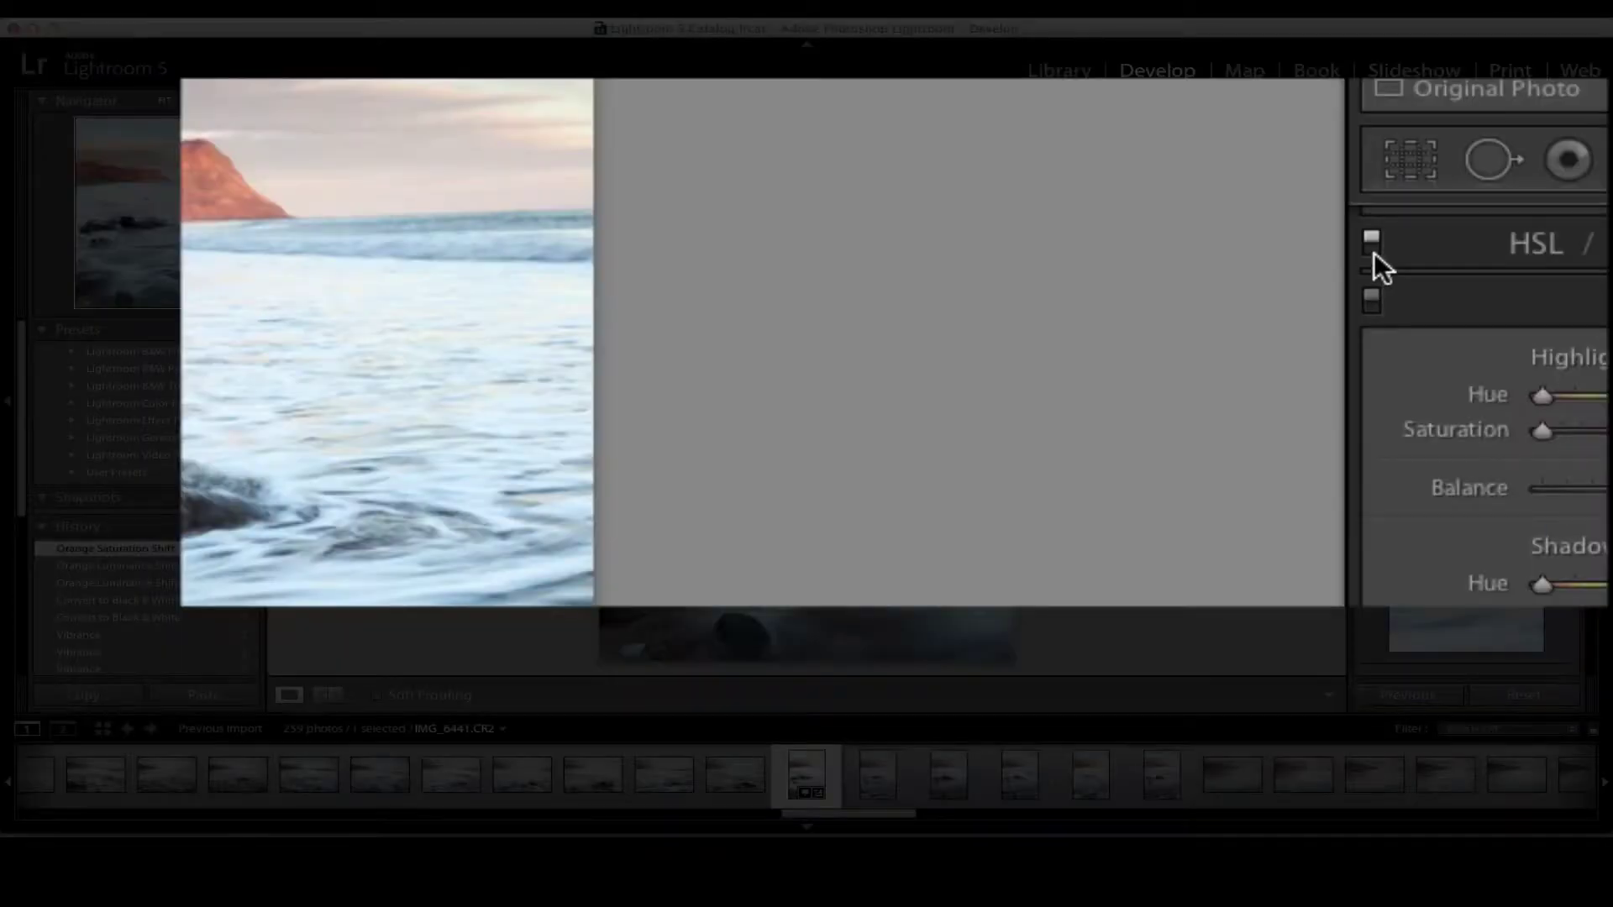
pyautogui.click(1373, 242)
pyautogui.click(1429, 255)
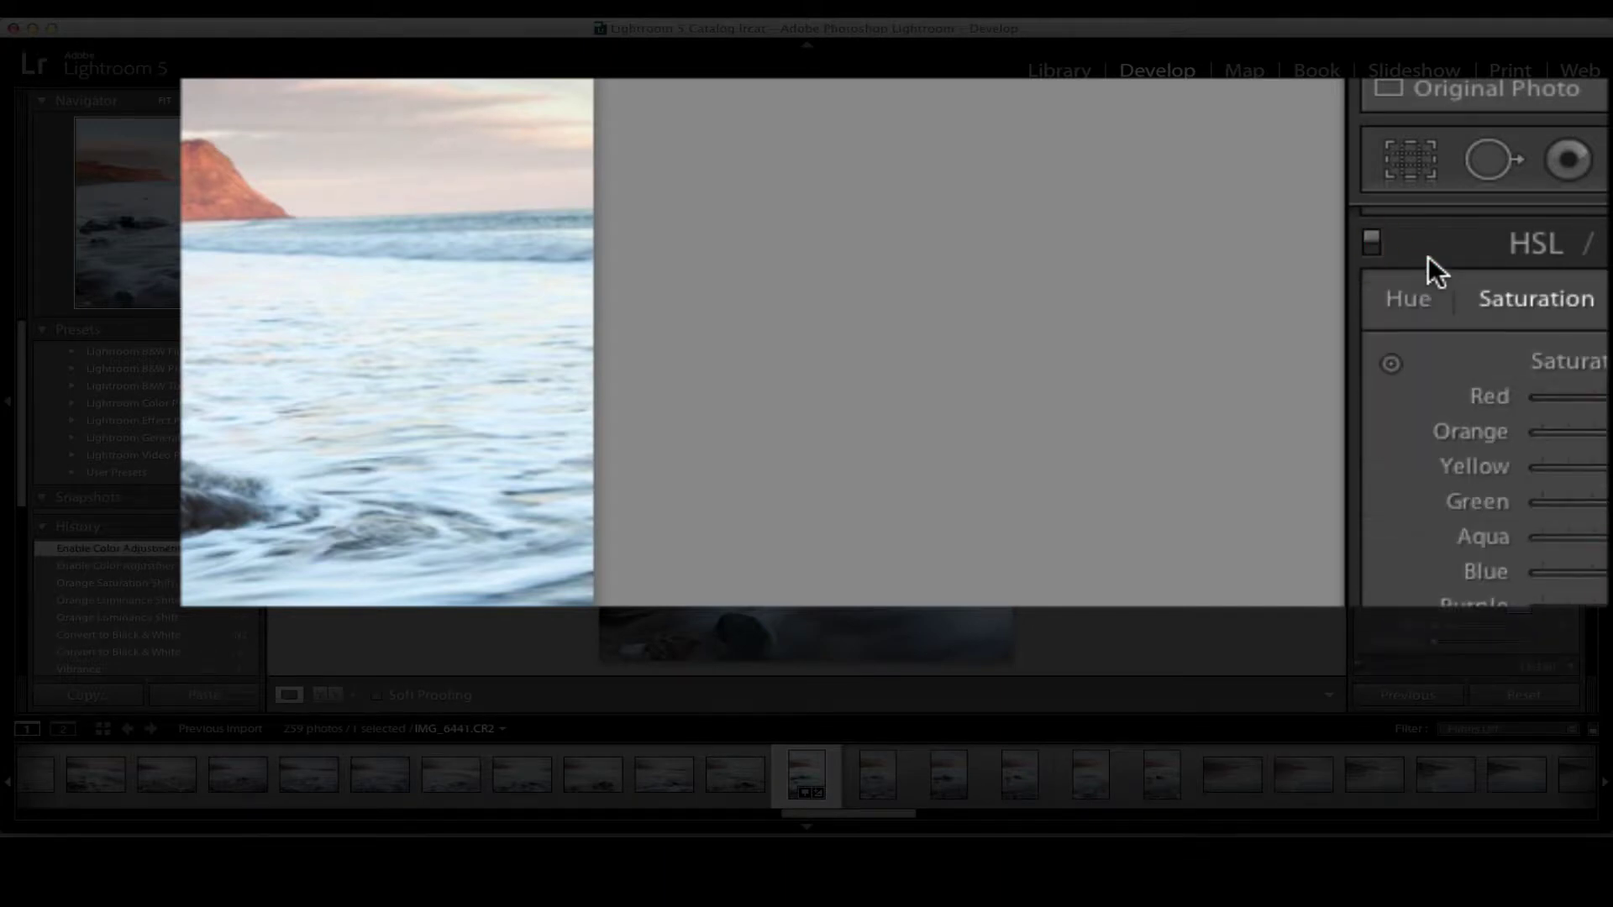
pyautogui.click(1373, 239)
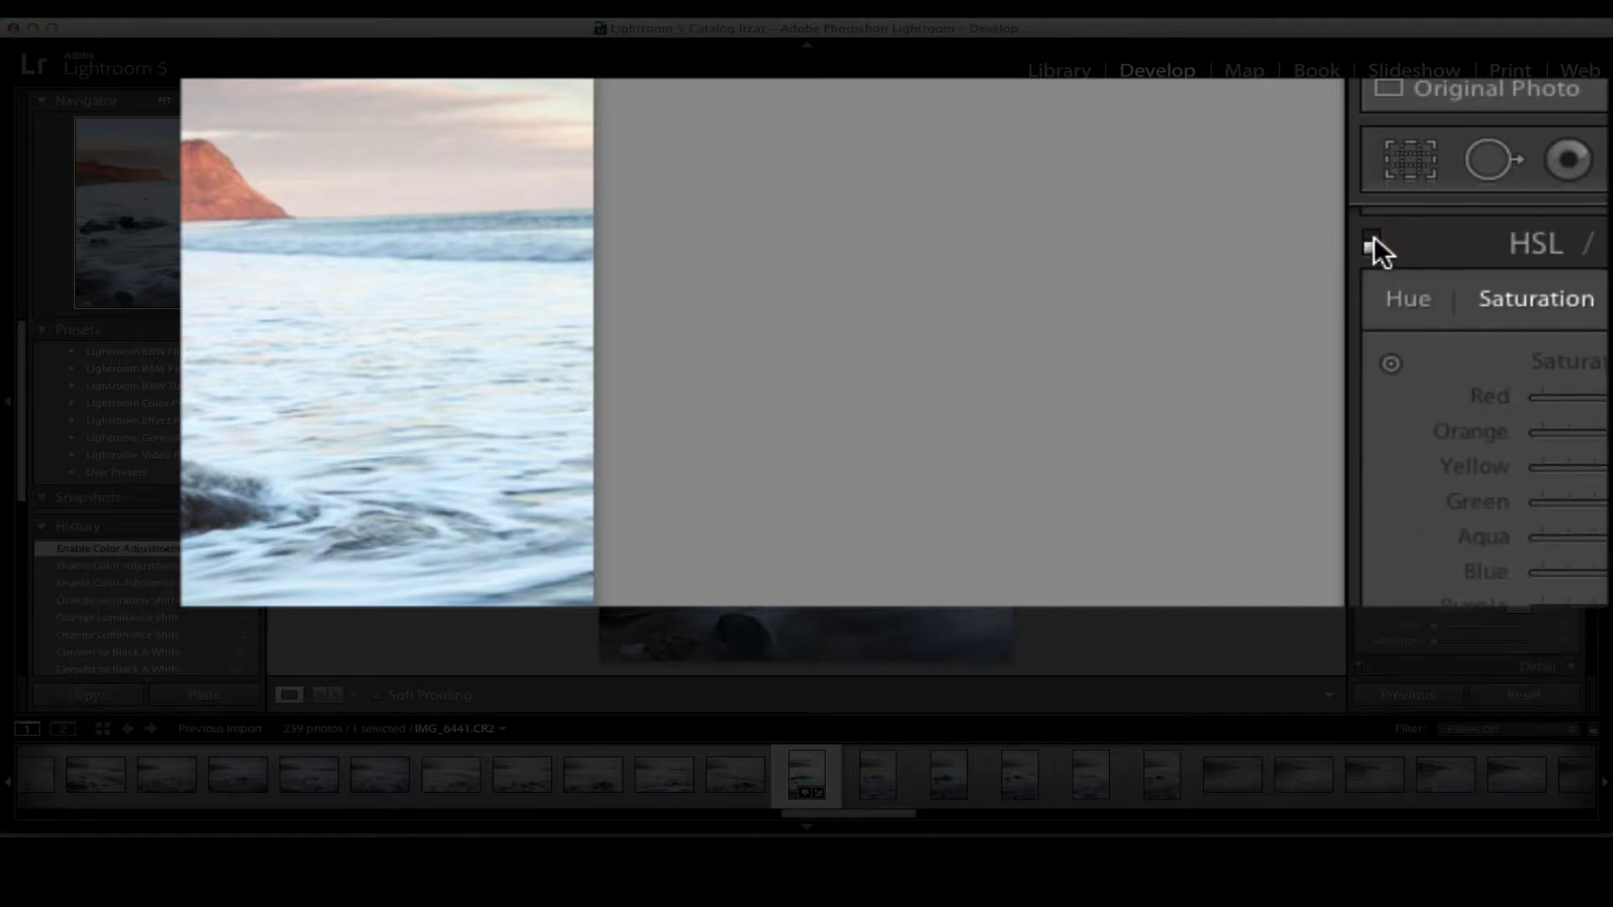
pyautogui.click(1373, 241)
pyautogui.click(1373, 240)
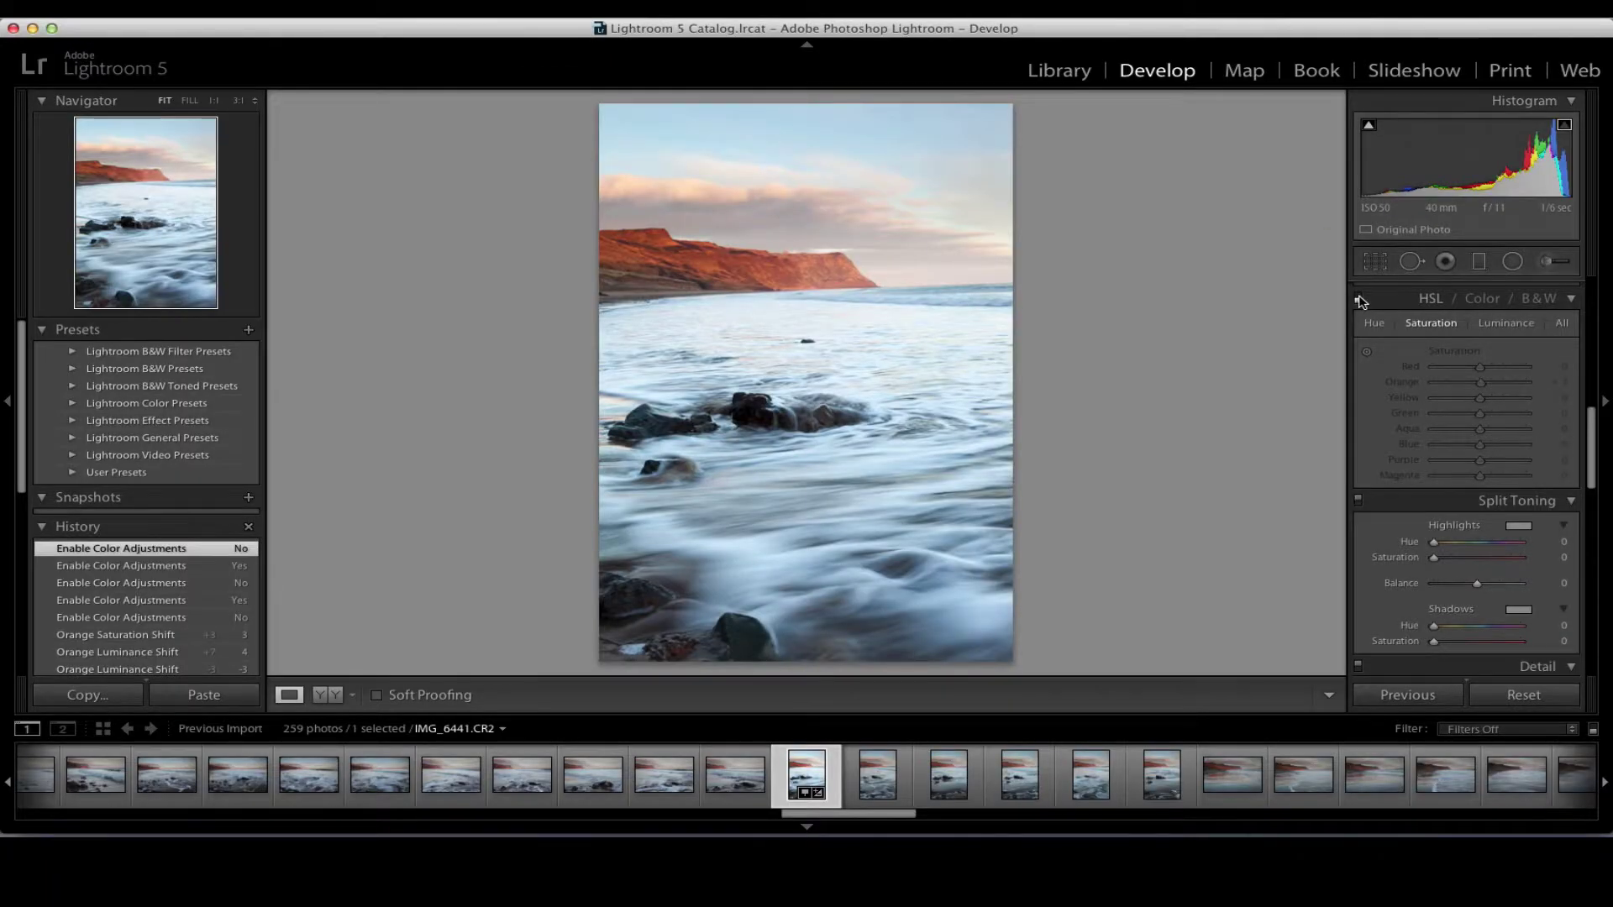
pyautogui.click(1360, 299)
pyautogui.click(1361, 299)
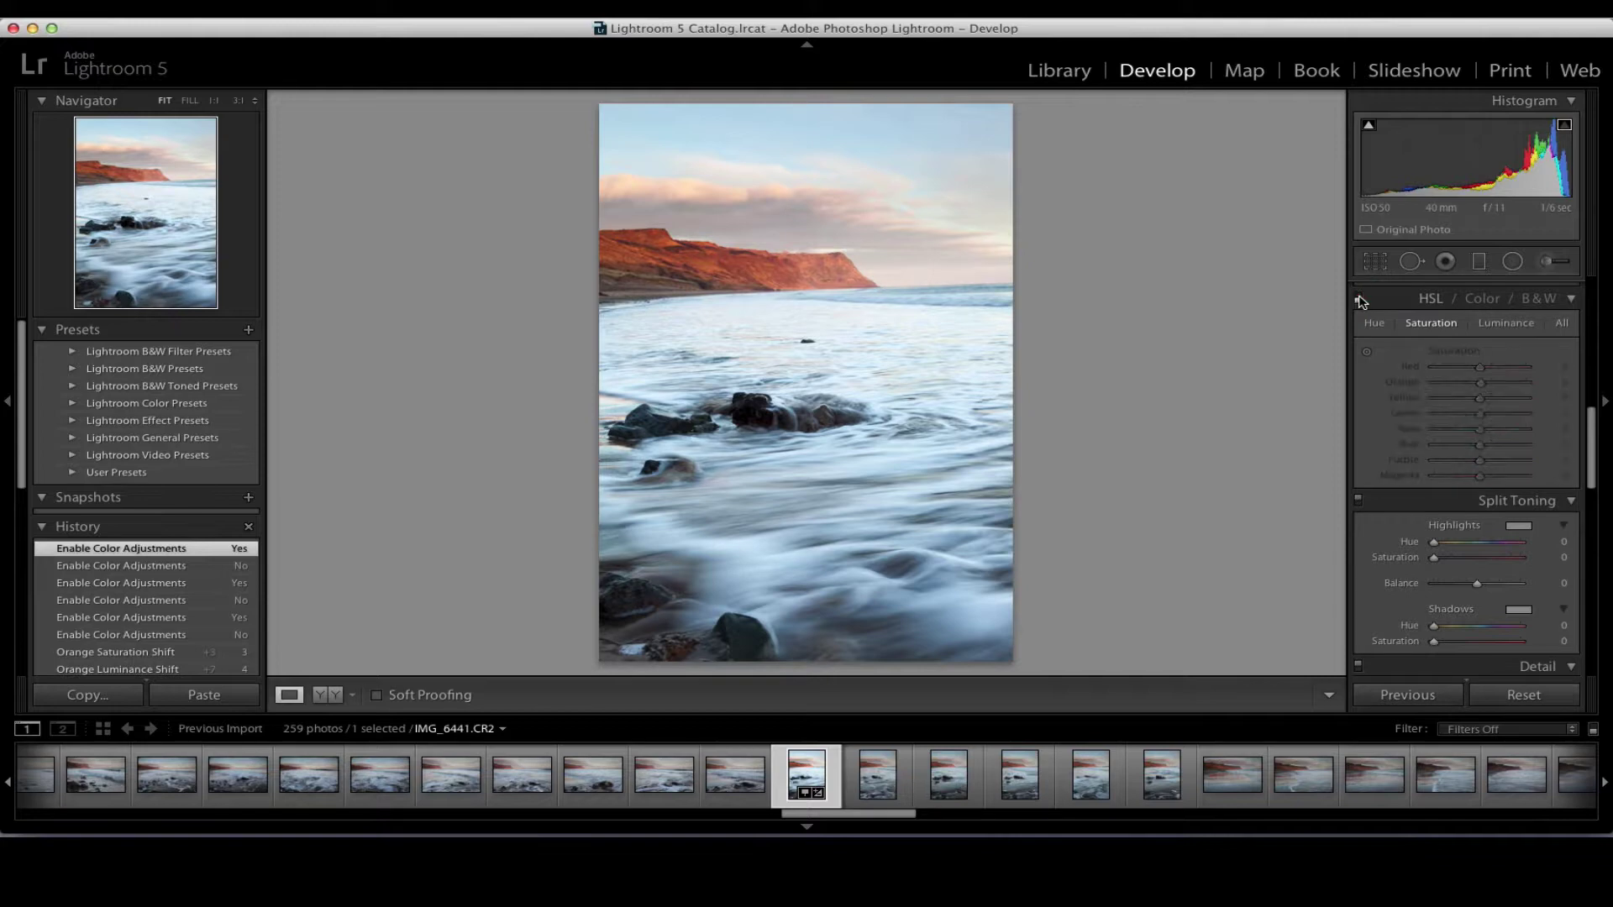
pyautogui.click(1360, 299)
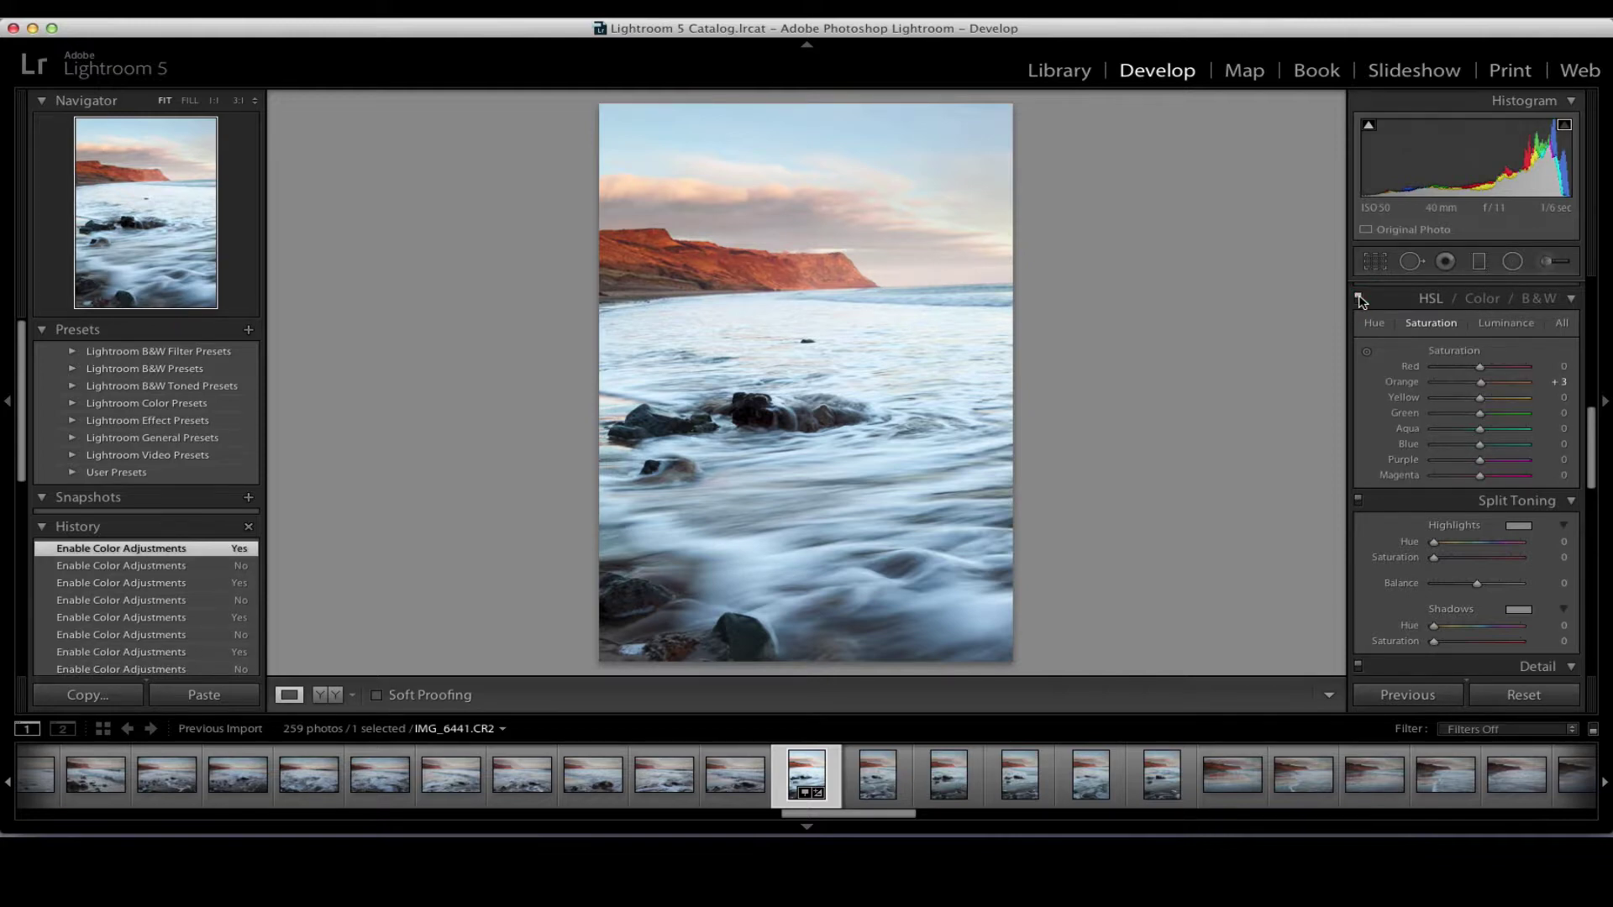
pyautogui.click(1360, 299)
pyautogui.click(1360, 300)
pyautogui.click(1360, 300)
pyautogui.click(1360, 299)
# Focus the Detail preview on a dark rock edge, and set the Sharpening Radius to 0.5.
pyautogui.moveTo(1596, 435); pyautogui.dragTo(1595, 473)
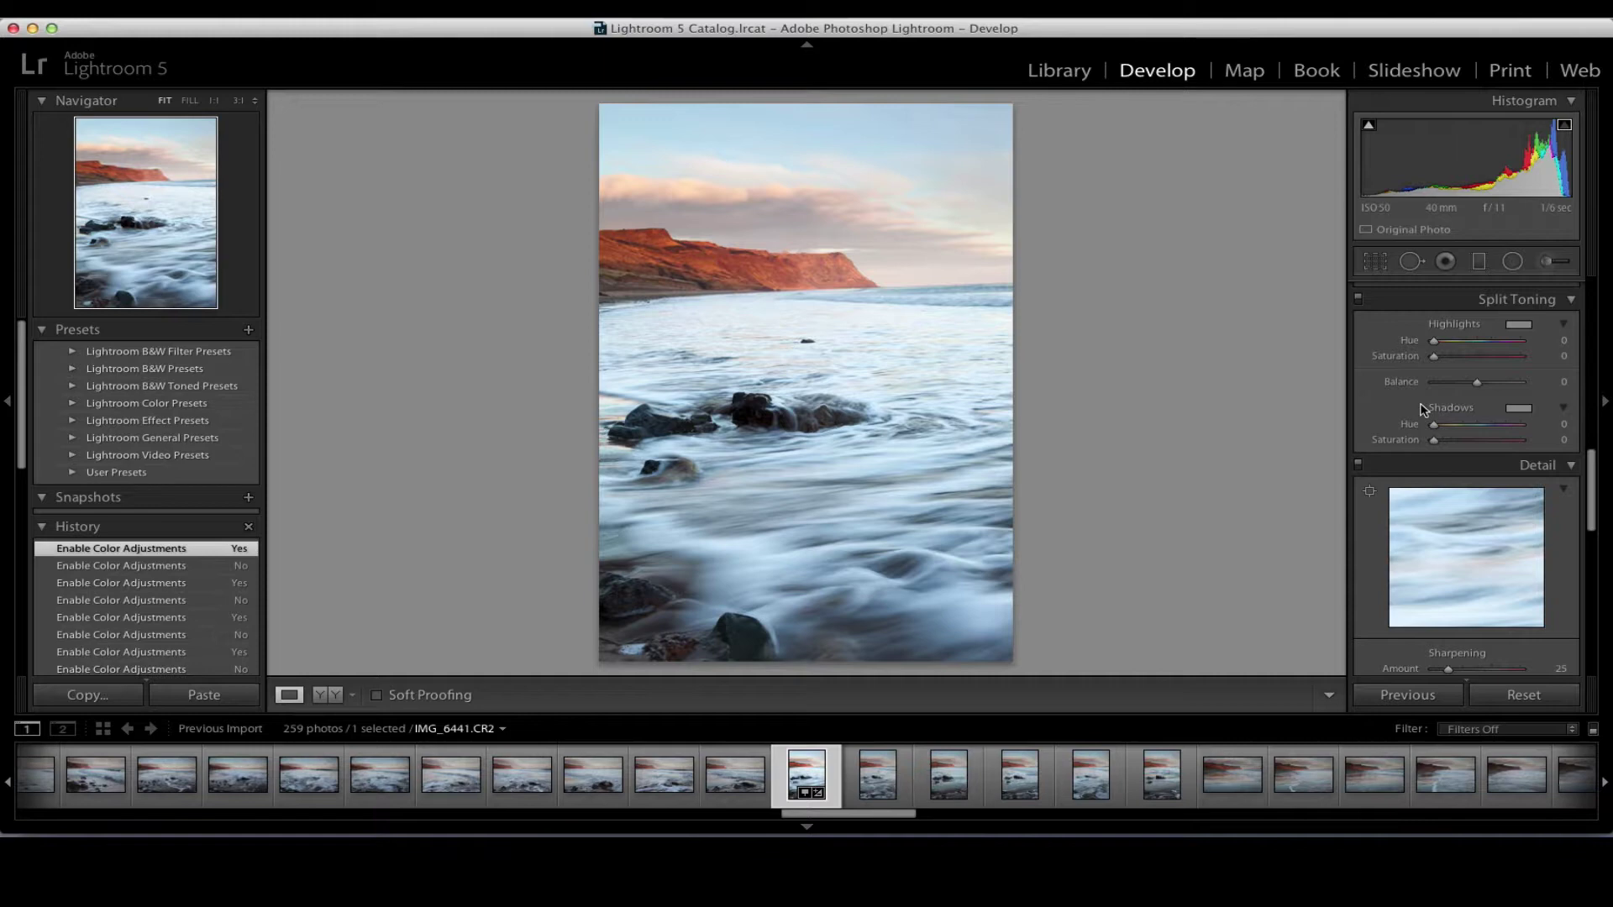
pyautogui.moveTo(1597, 470); pyautogui.dragTo(1598, 514)
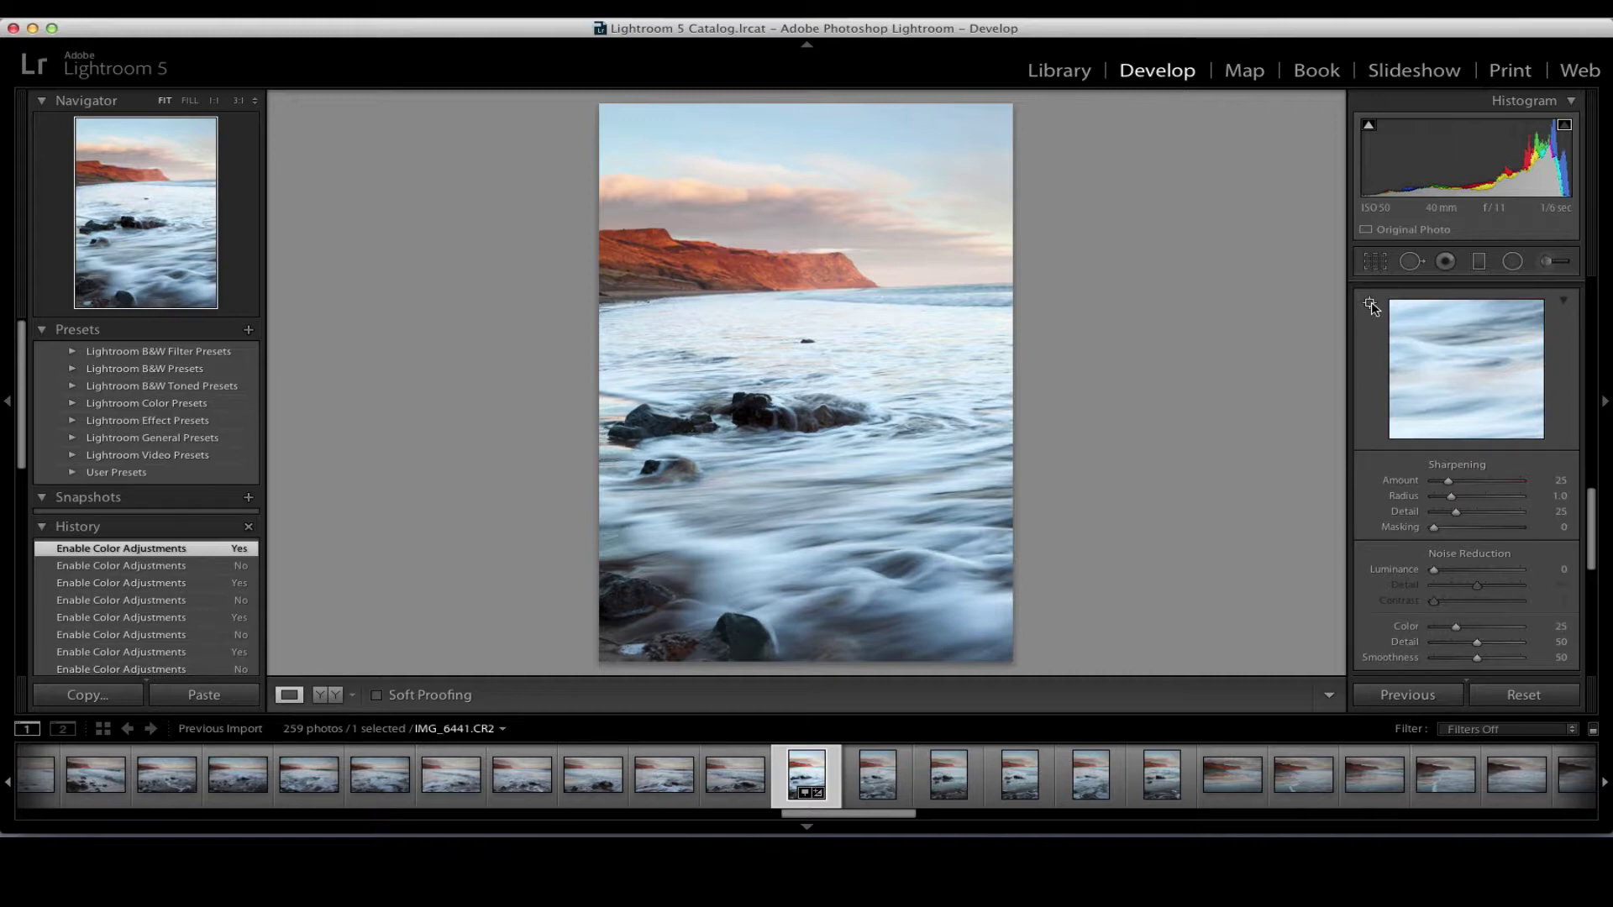
pyautogui.click(1370, 305)
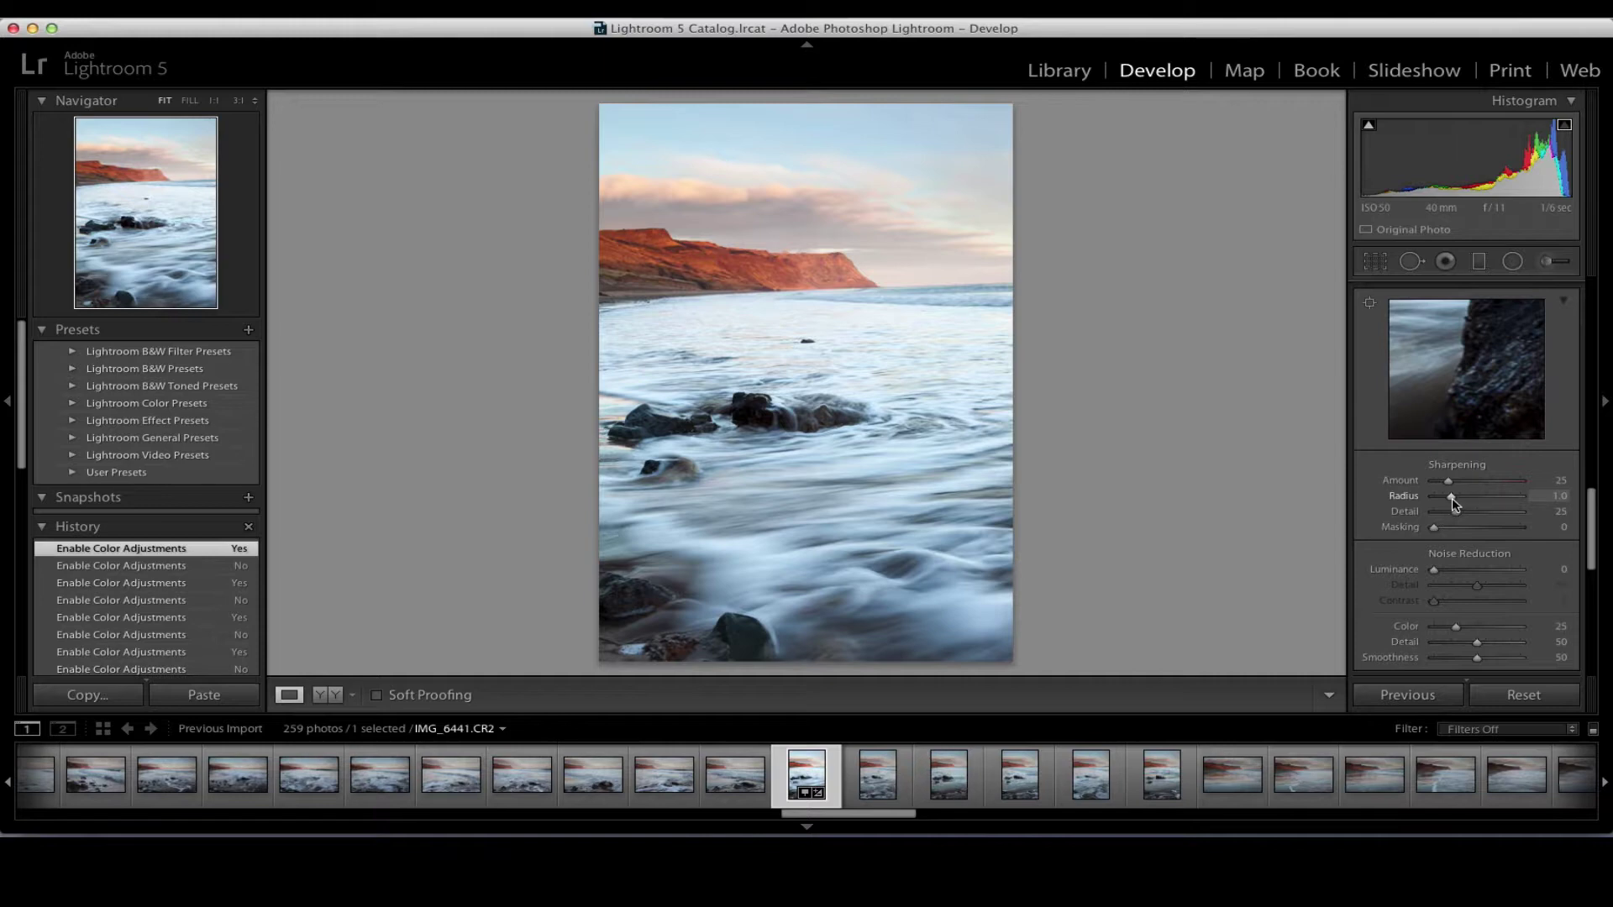
pyautogui.moveTo(1453, 500); pyautogui.dragTo(1435, 508)
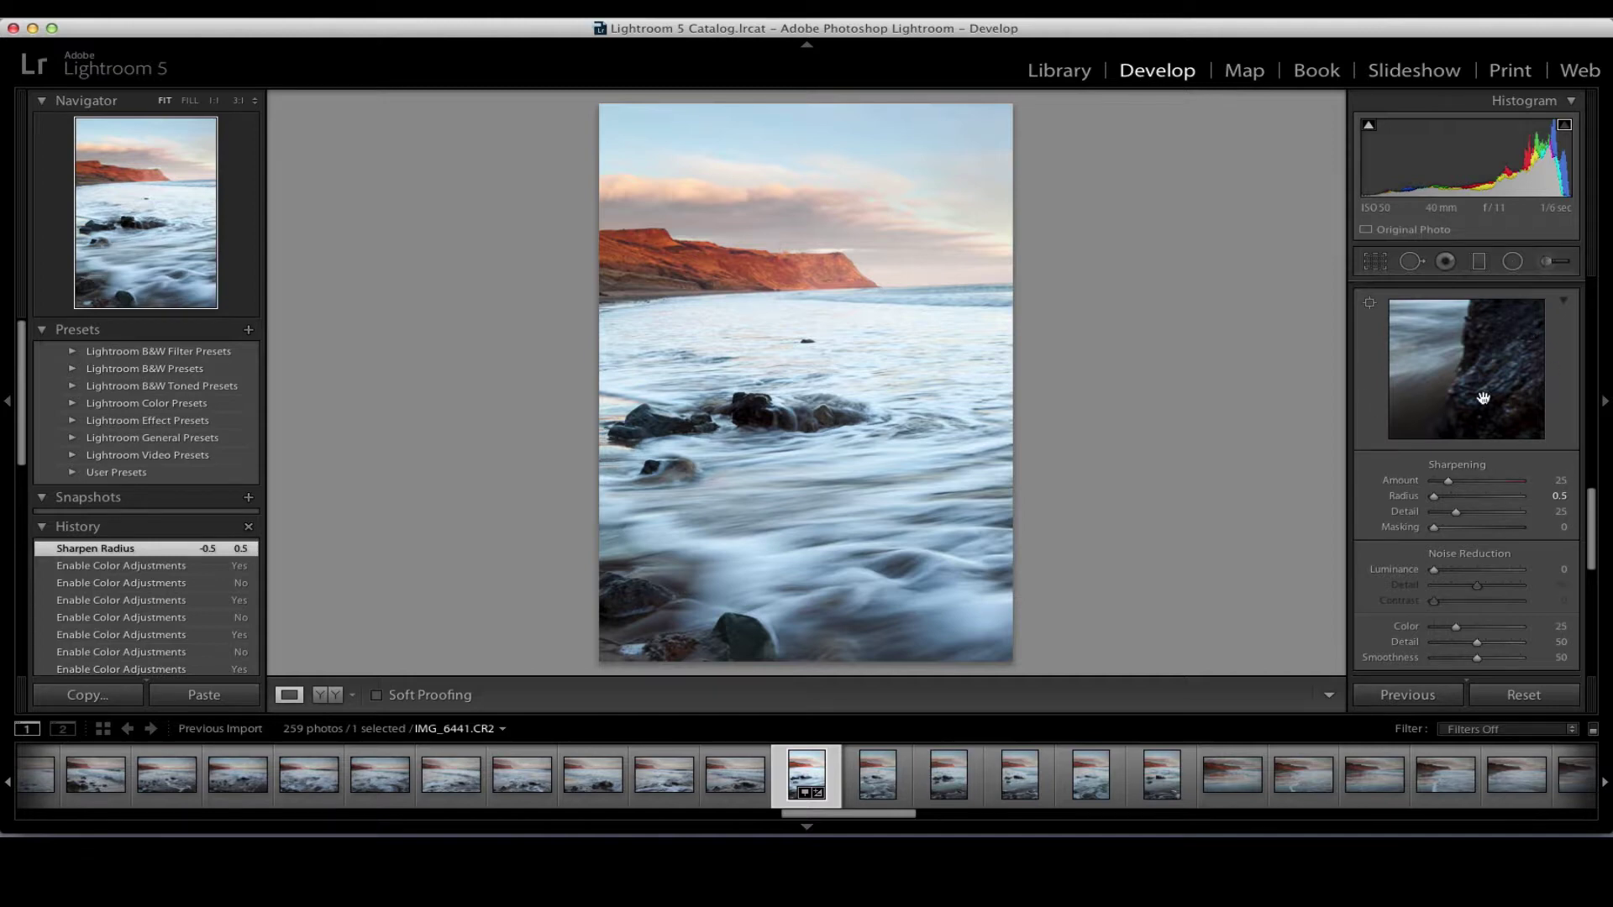
# Try stronger sharpening on the seascape and settle on a Sharpening Amount of 78.
pyautogui.click(1451, 485)
pyautogui.moveTo(1452, 488); pyautogui.dragTo(1458, 489)
pyautogui.moveTo(1457, 489); pyautogui.dragTo(1460, 489)
pyautogui.moveTo(1458, 489); pyautogui.dragTo(1472, 490)
pyautogui.moveTo(1471, 489); pyautogui.dragTo(1541, 490)
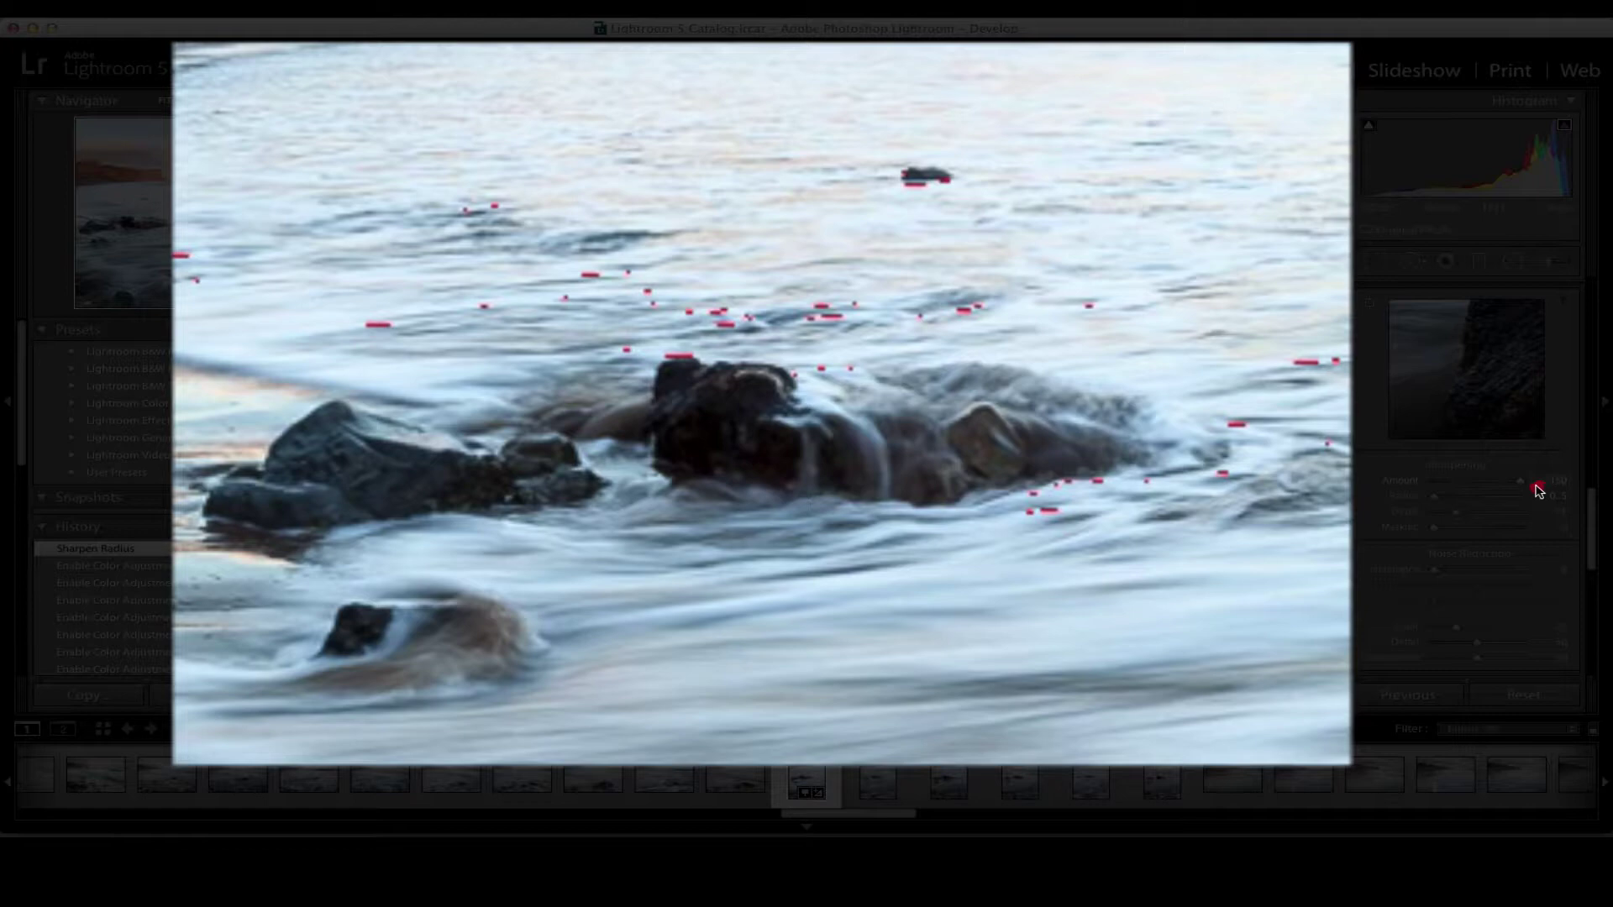
pyautogui.moveTo(1530, 492); pyautogui.dragTo(1482, 494)
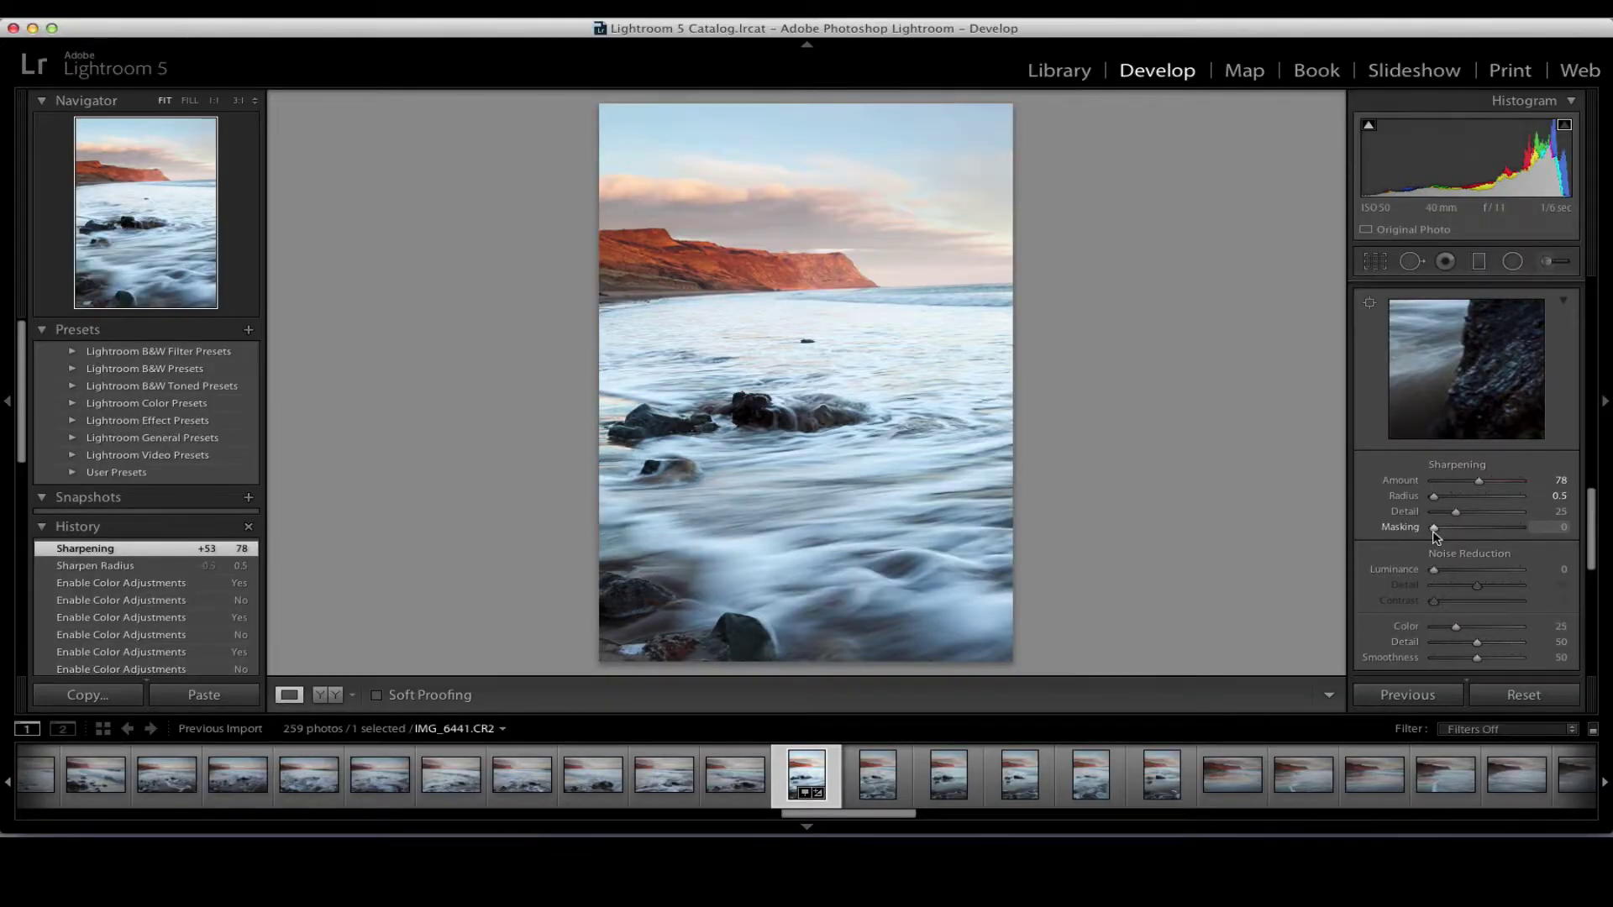
# Set the Sharpening Masking to 65 while previewing the black-and-white edge mask, limiting sharpening to the rocks, cliffs and wave edges.
pyautogui.press('alt')
pyautogui.moveTo(1434, 529); pyautogui.dragTo(1426, 534)
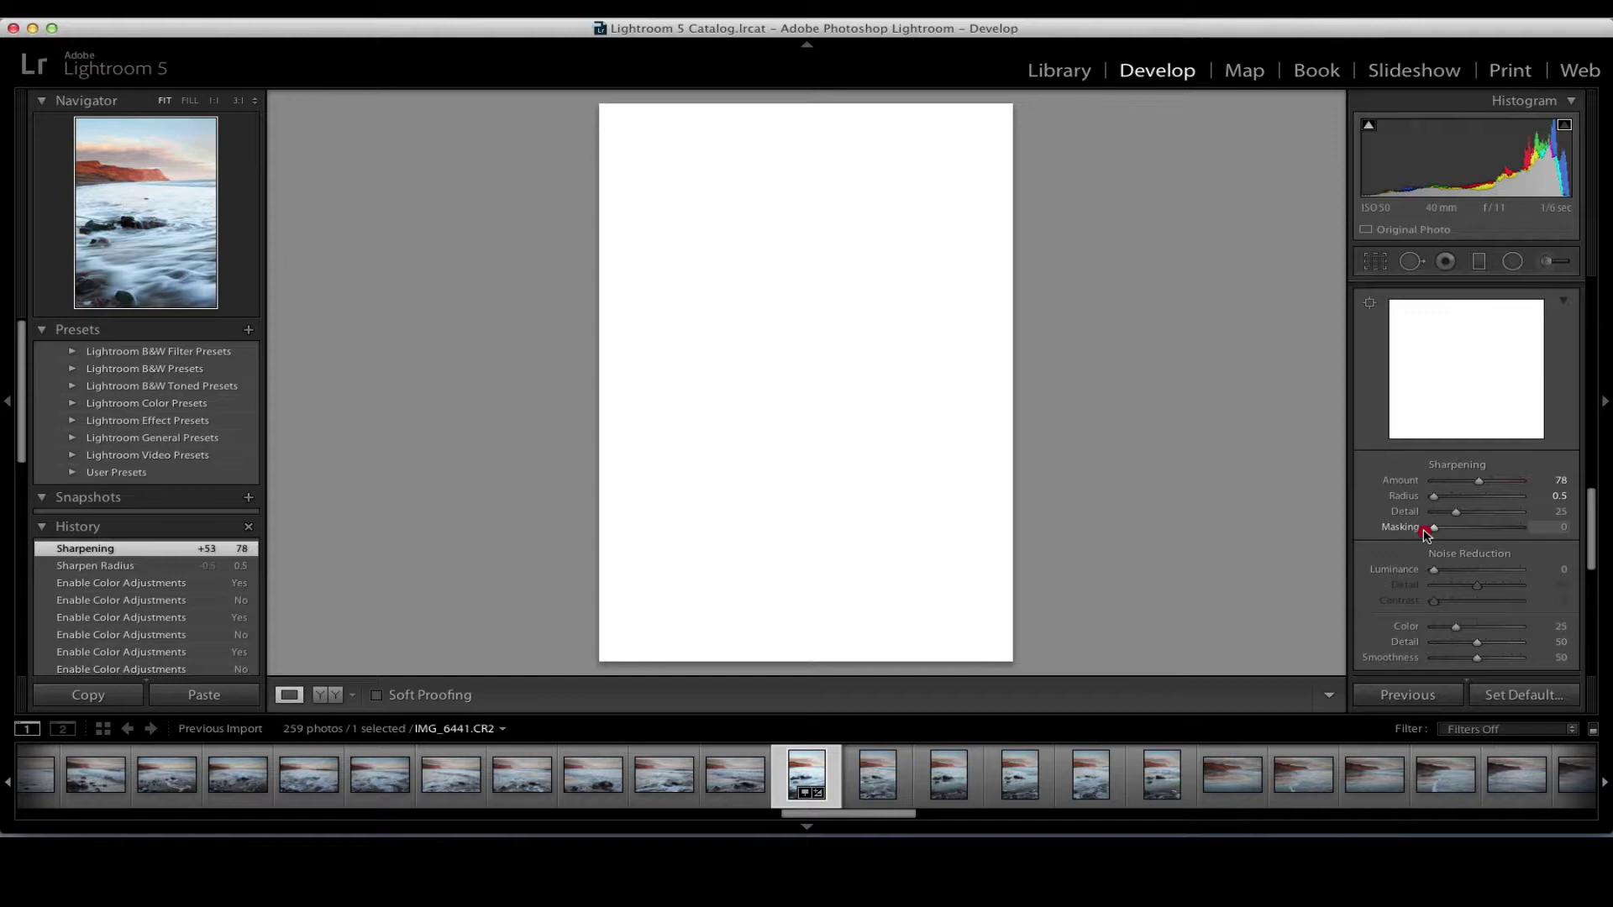
pyautogui.moveTo(1425, 533); pyautogui.dragTo(1486, 541)
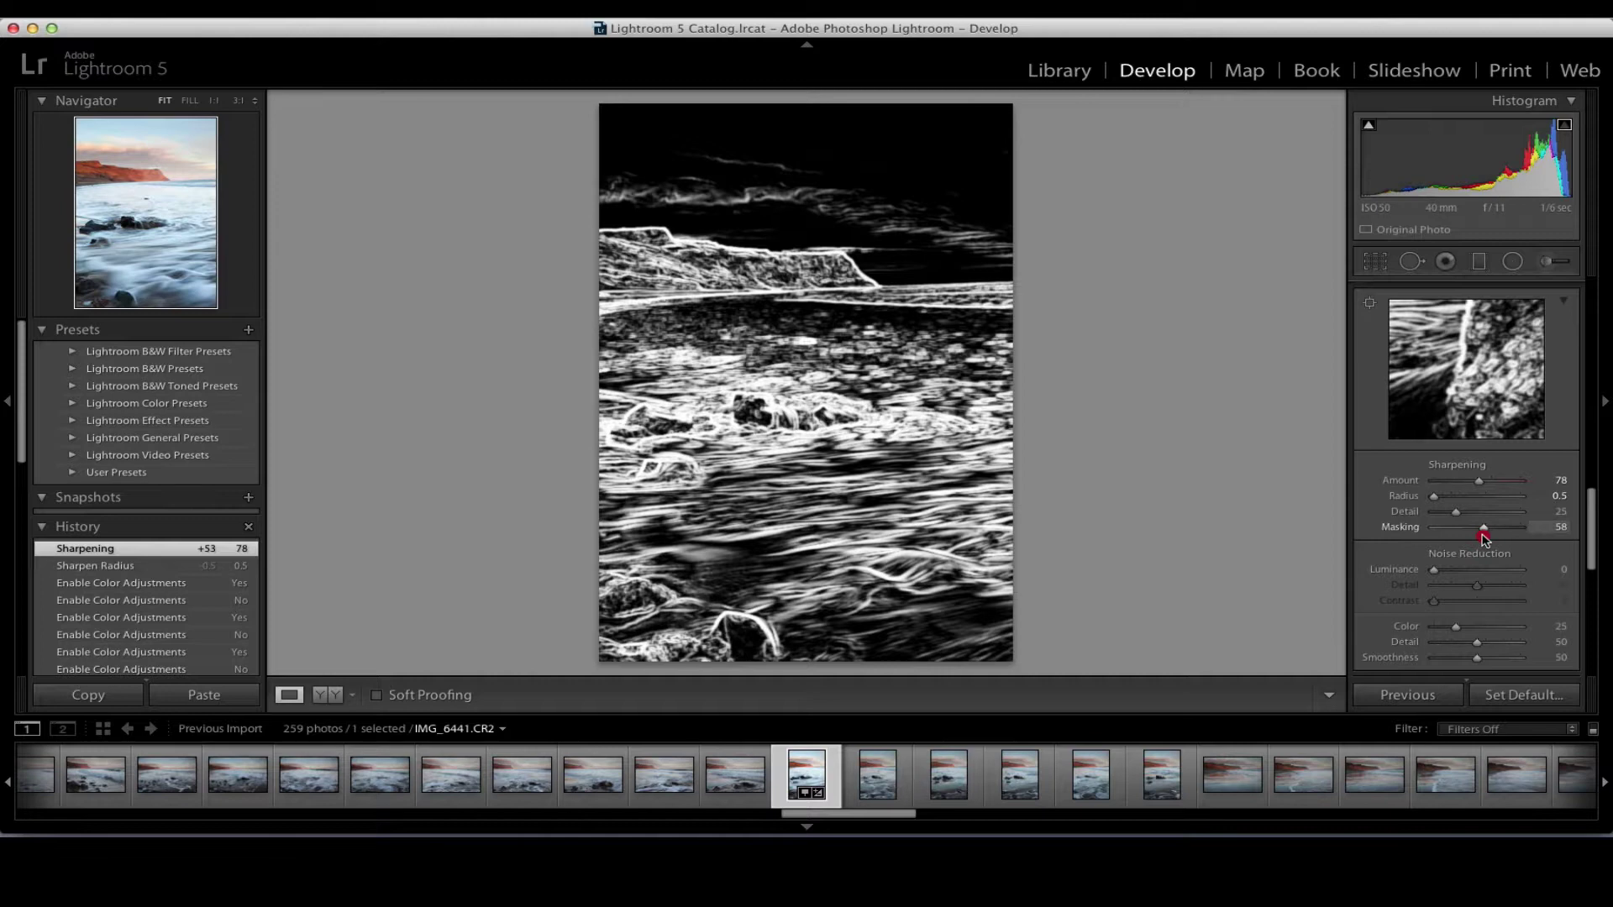
pyautogui.moveTo(1484, 539); pyautogui.dragTo(1485, 539)
pyautogui.moveTo(1485, 536)
pyautogui.mouseDown()
pyautogui.moveTo(1538, 538)
pyautogui.moveTo(1491, 538)
pyautogui.mouseUp()
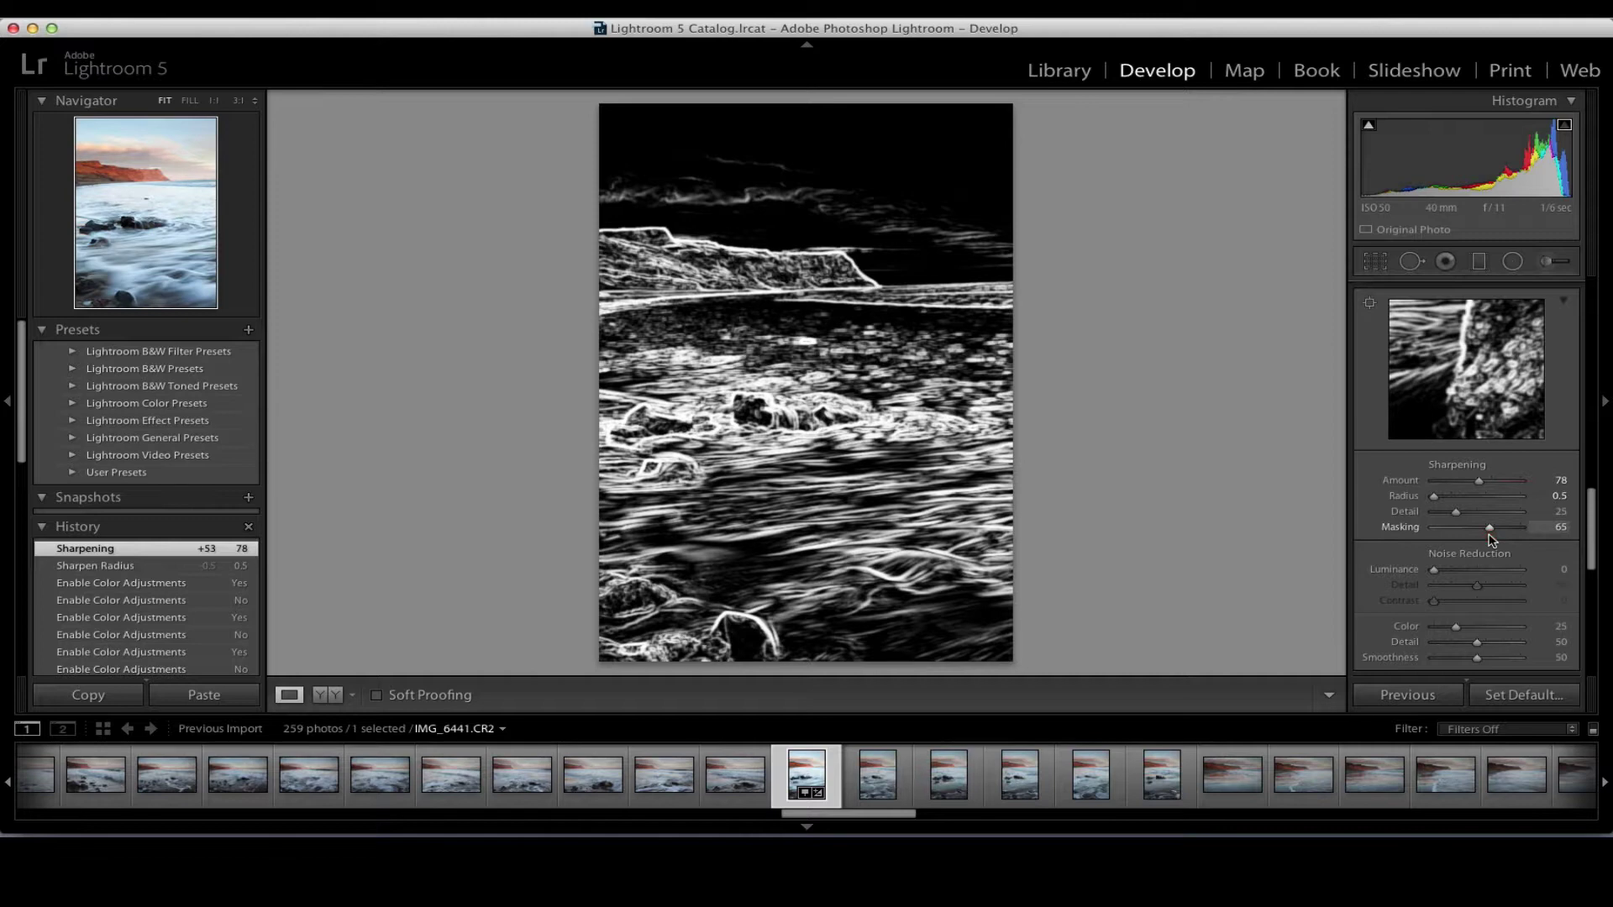
pyautogui.moveTo(1491, 537); pyautogui.dragTo(1490, 538)
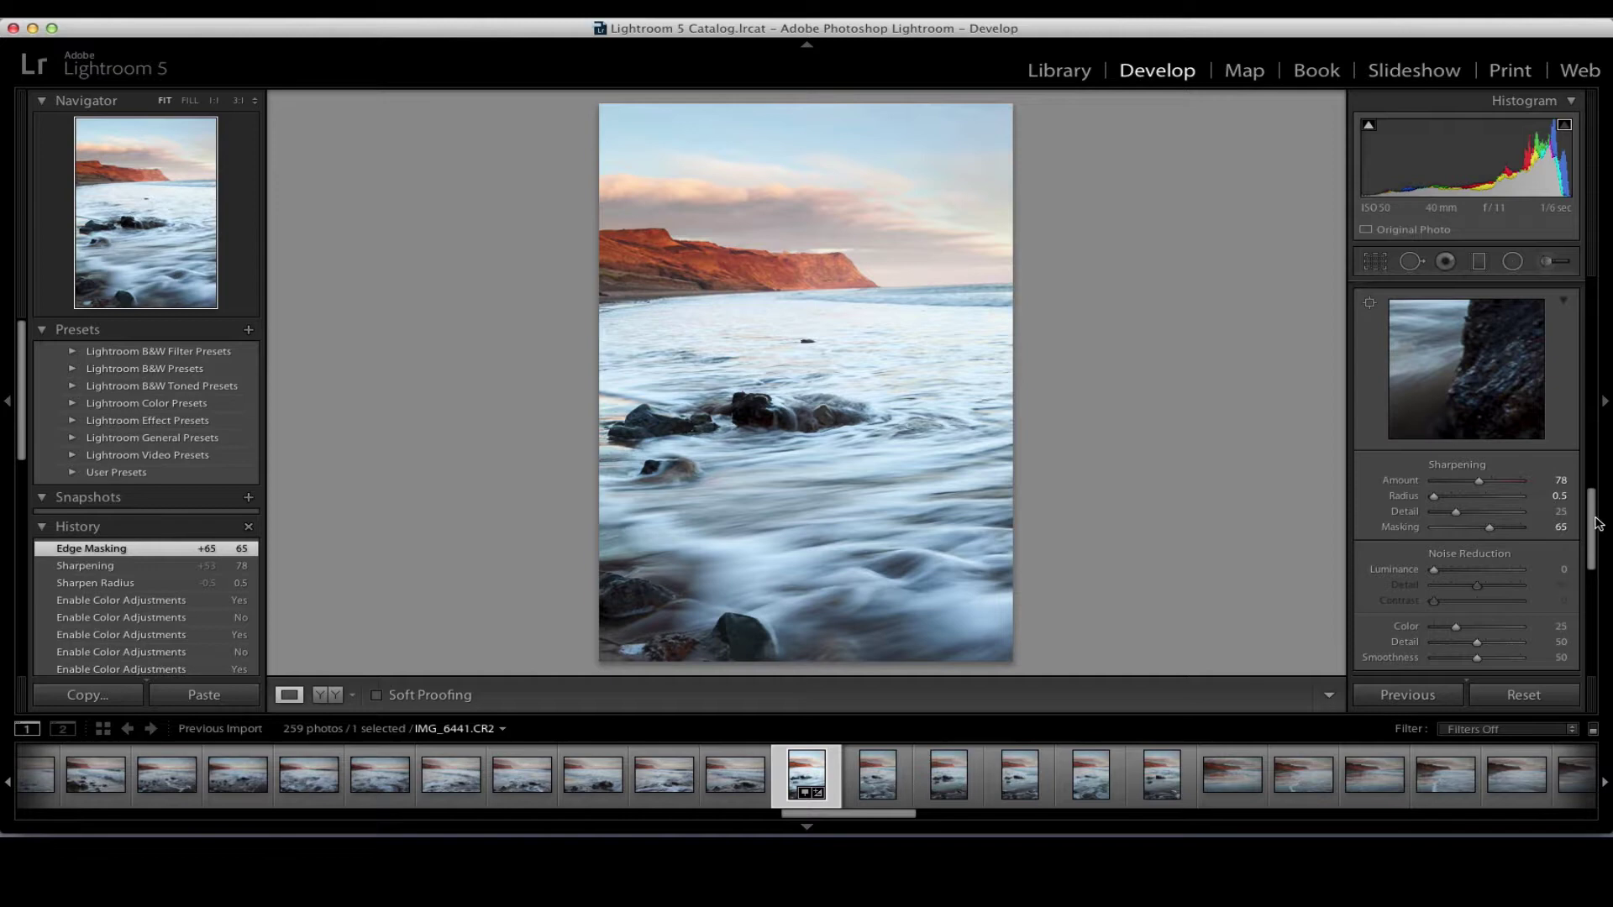
# Look through the Noise Reduction, Lens Corrections and Effects settings, and return to the Basic adjustments.
pyautogui.moveTo(1596, 525); pyautogui.dragTo(1595, 576)
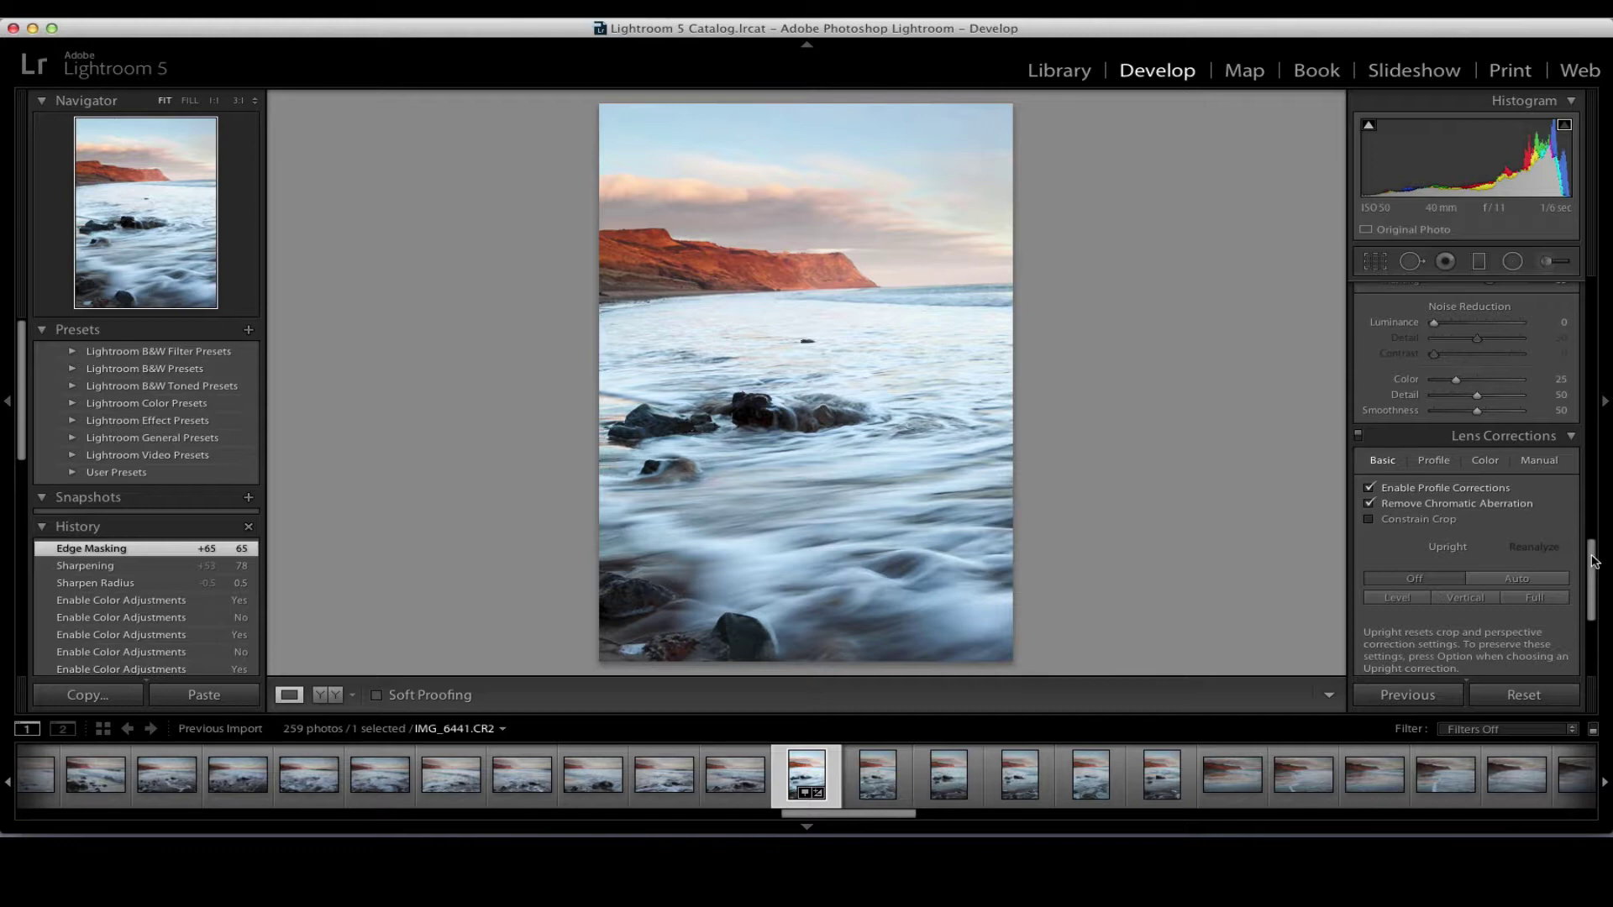
pyautogui.moveTo(1594, 561); pyautogui.dragTo(1594, 564)
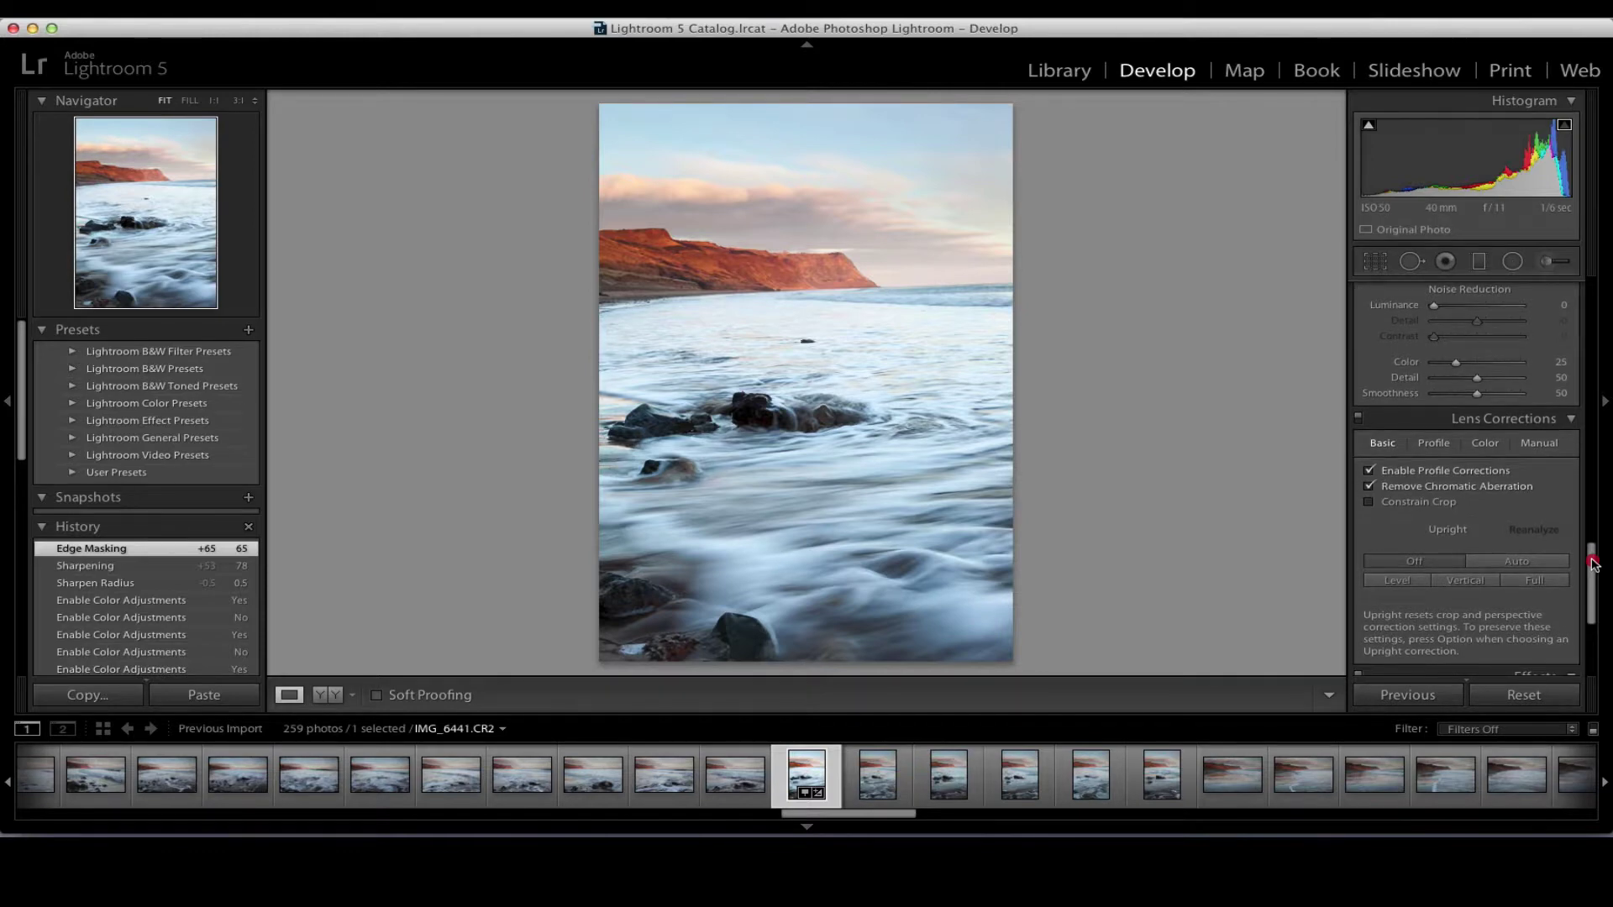
pyautogui.moveTo(1594, 564); pyautogui.dragTo(1593, 593)
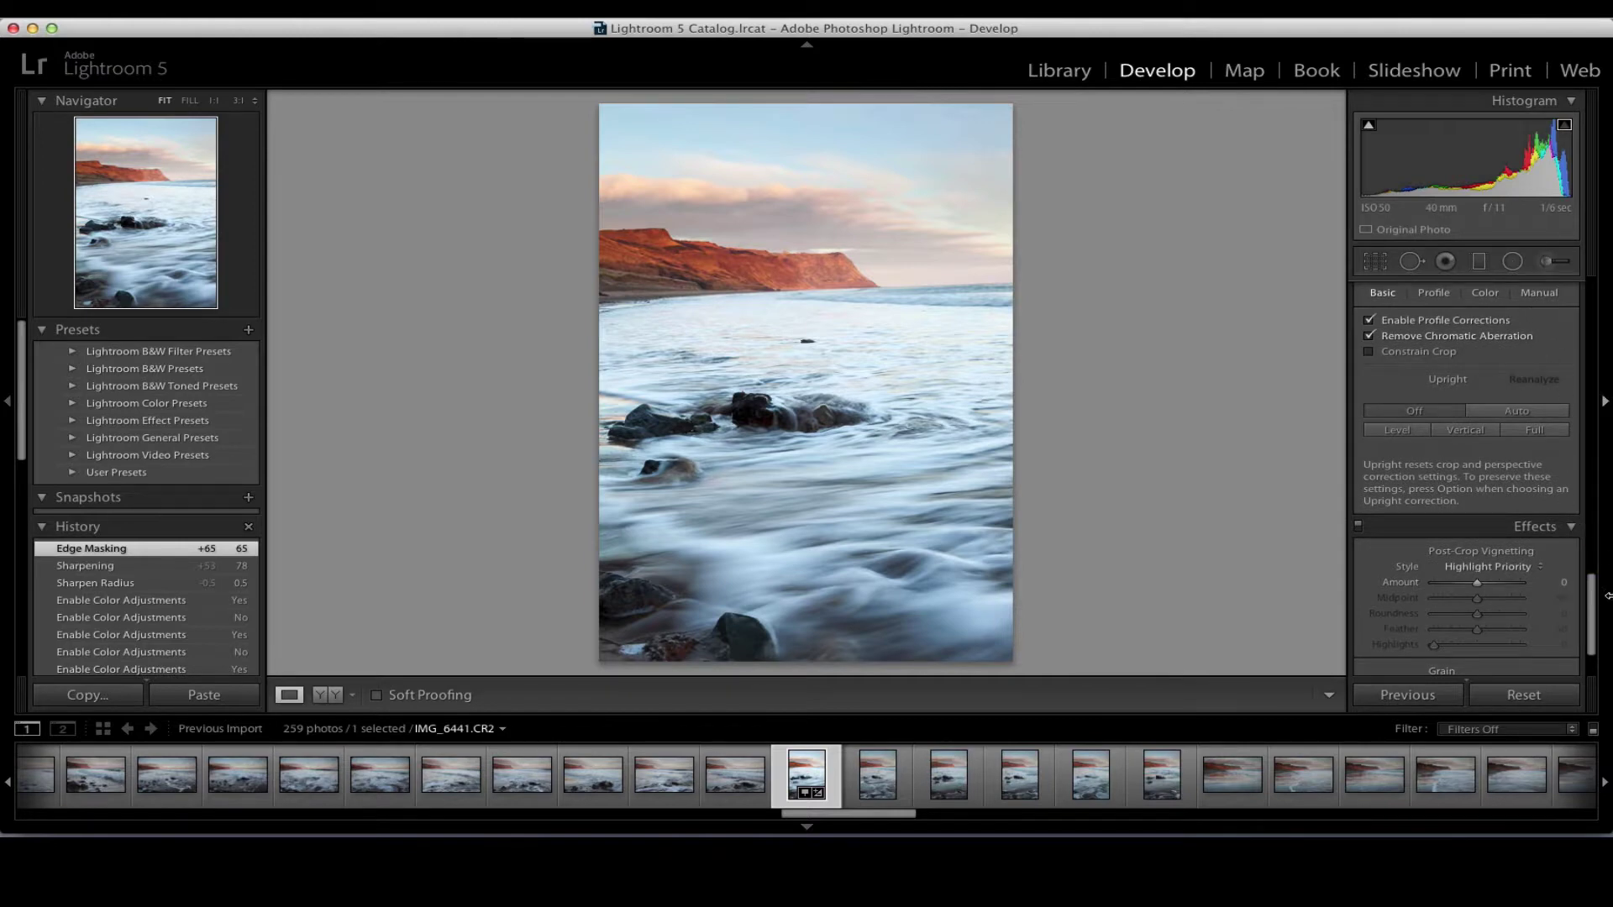
pyautogui.moveTo(1595, 597); pyautogui.dragTo(1596, 613)
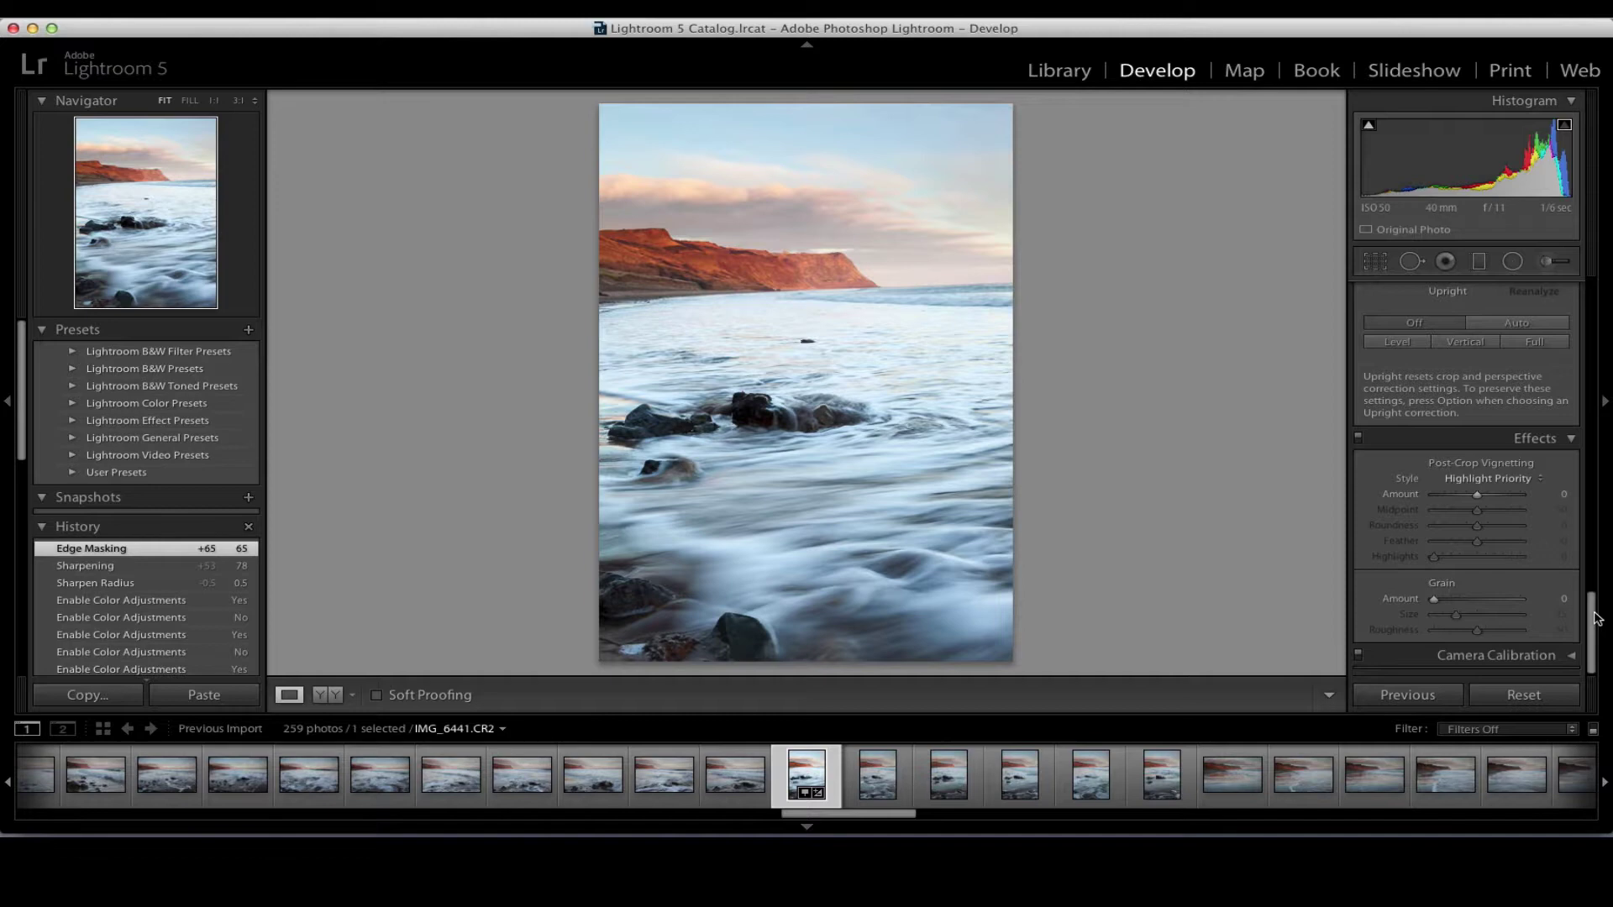
pyautogui.moveTo(1594, 626); pyautogui.dragTo(1593, 302)
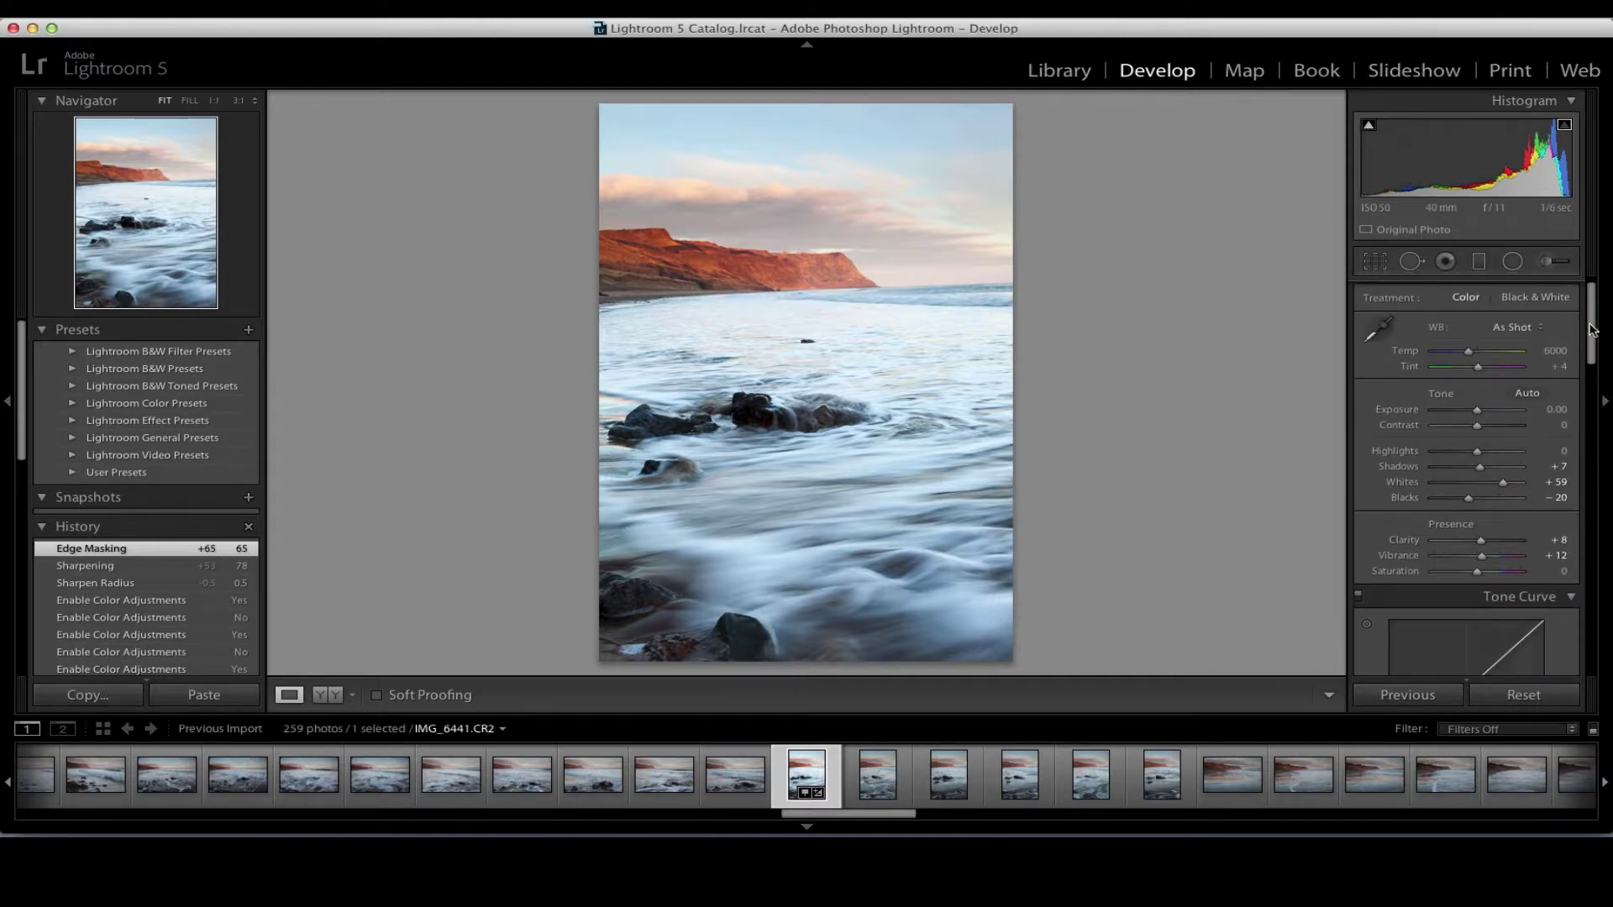
pyautogui.click(1375, 262)
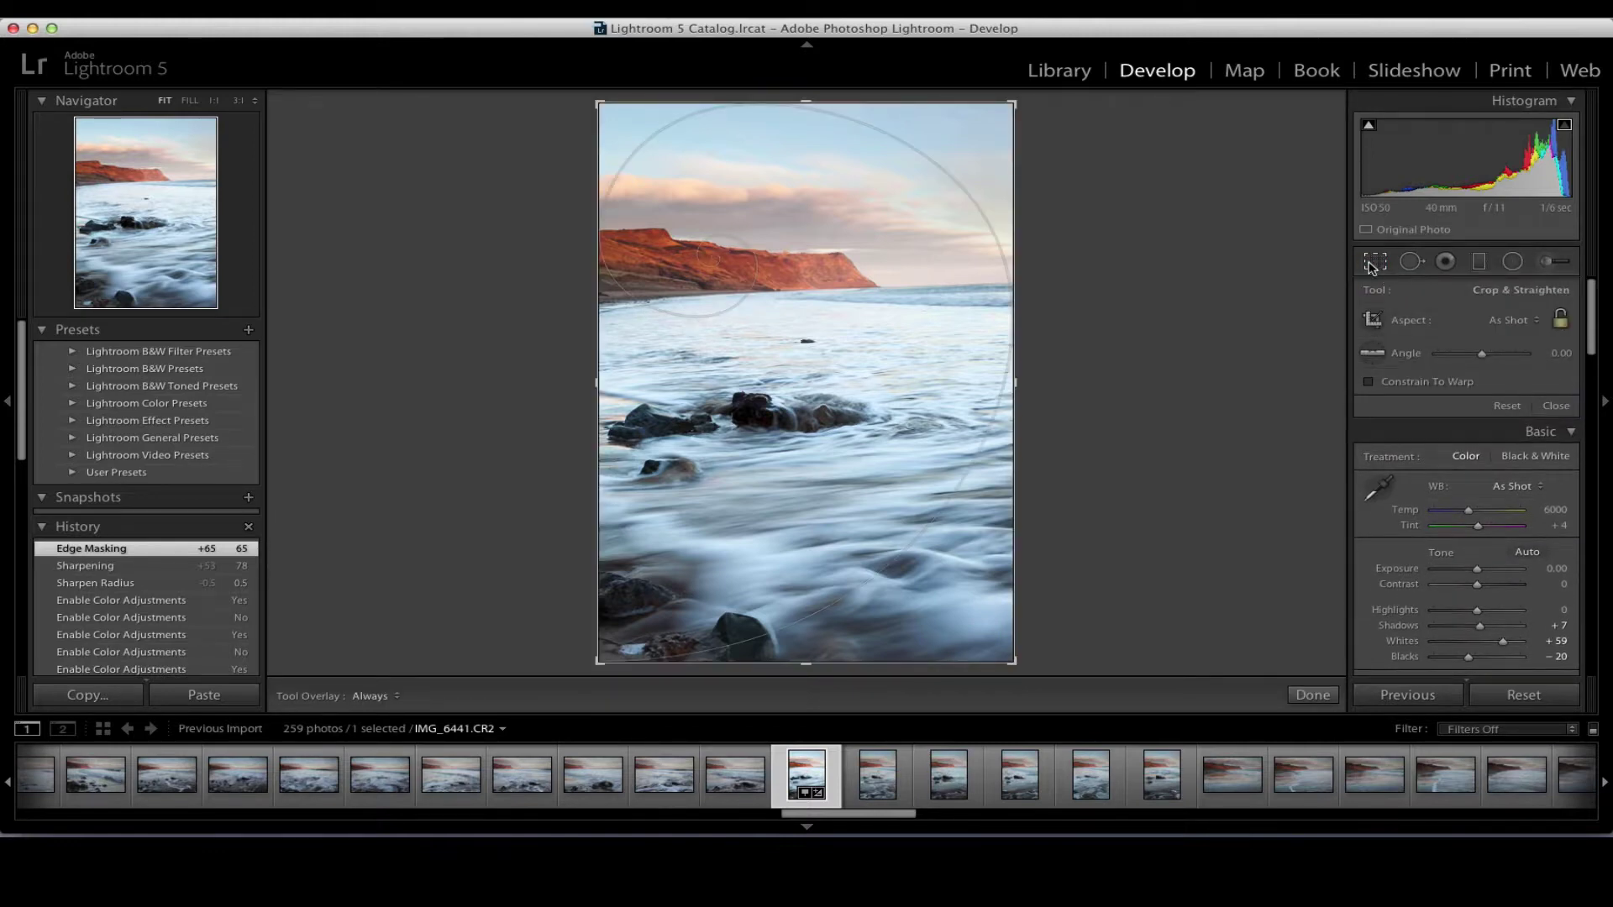
pyautogui.click(1380, 266)
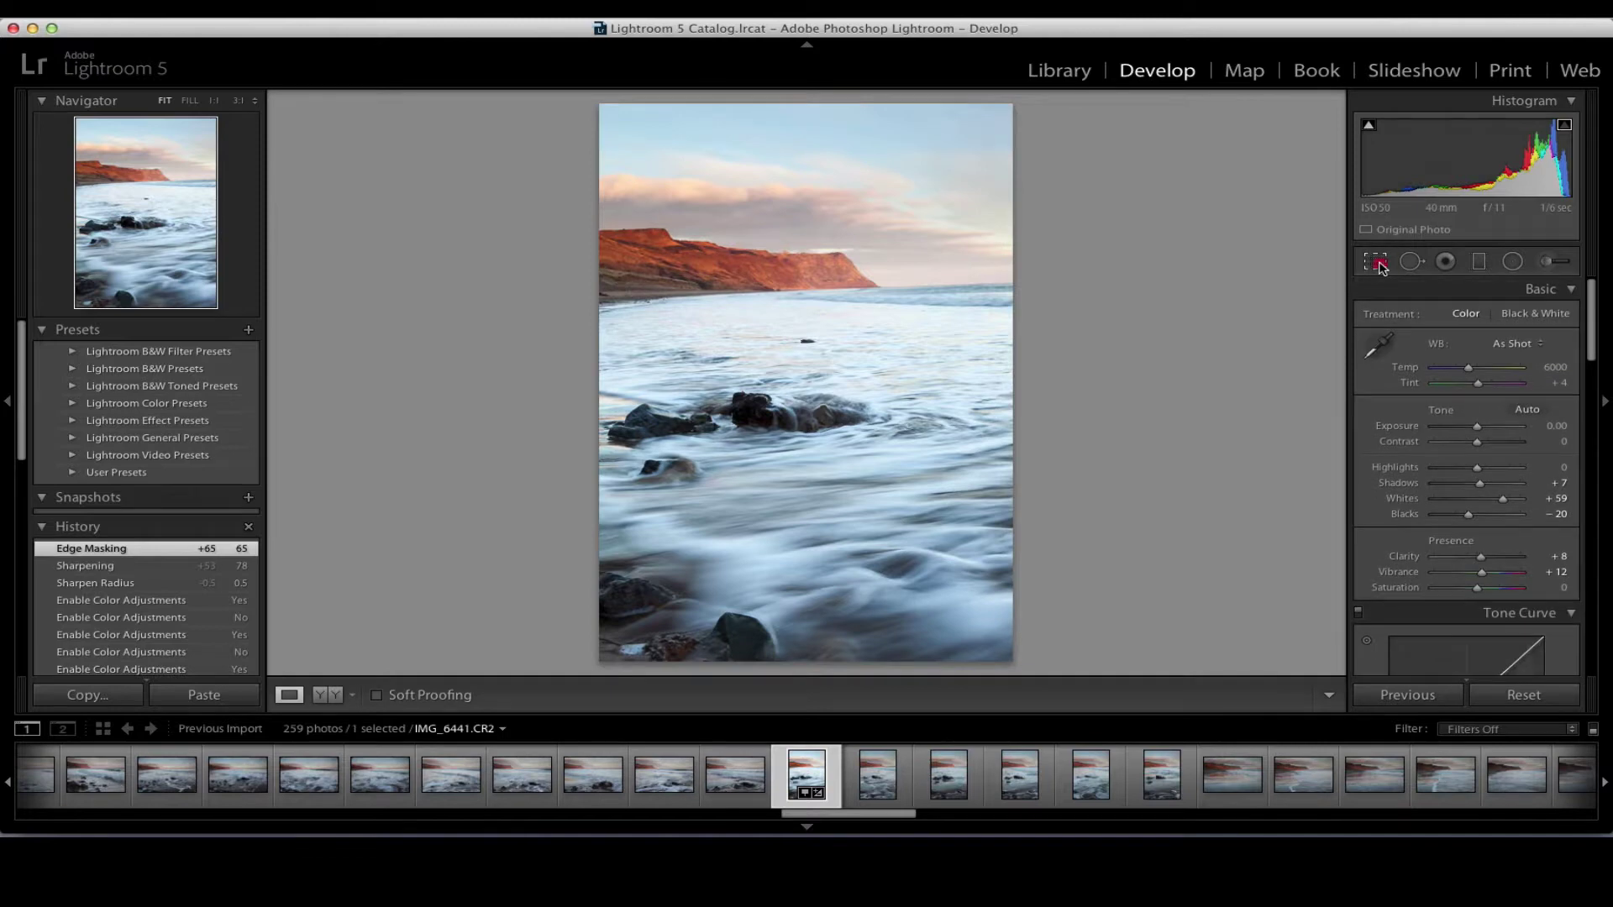
pyautogui.click(1380, 263)
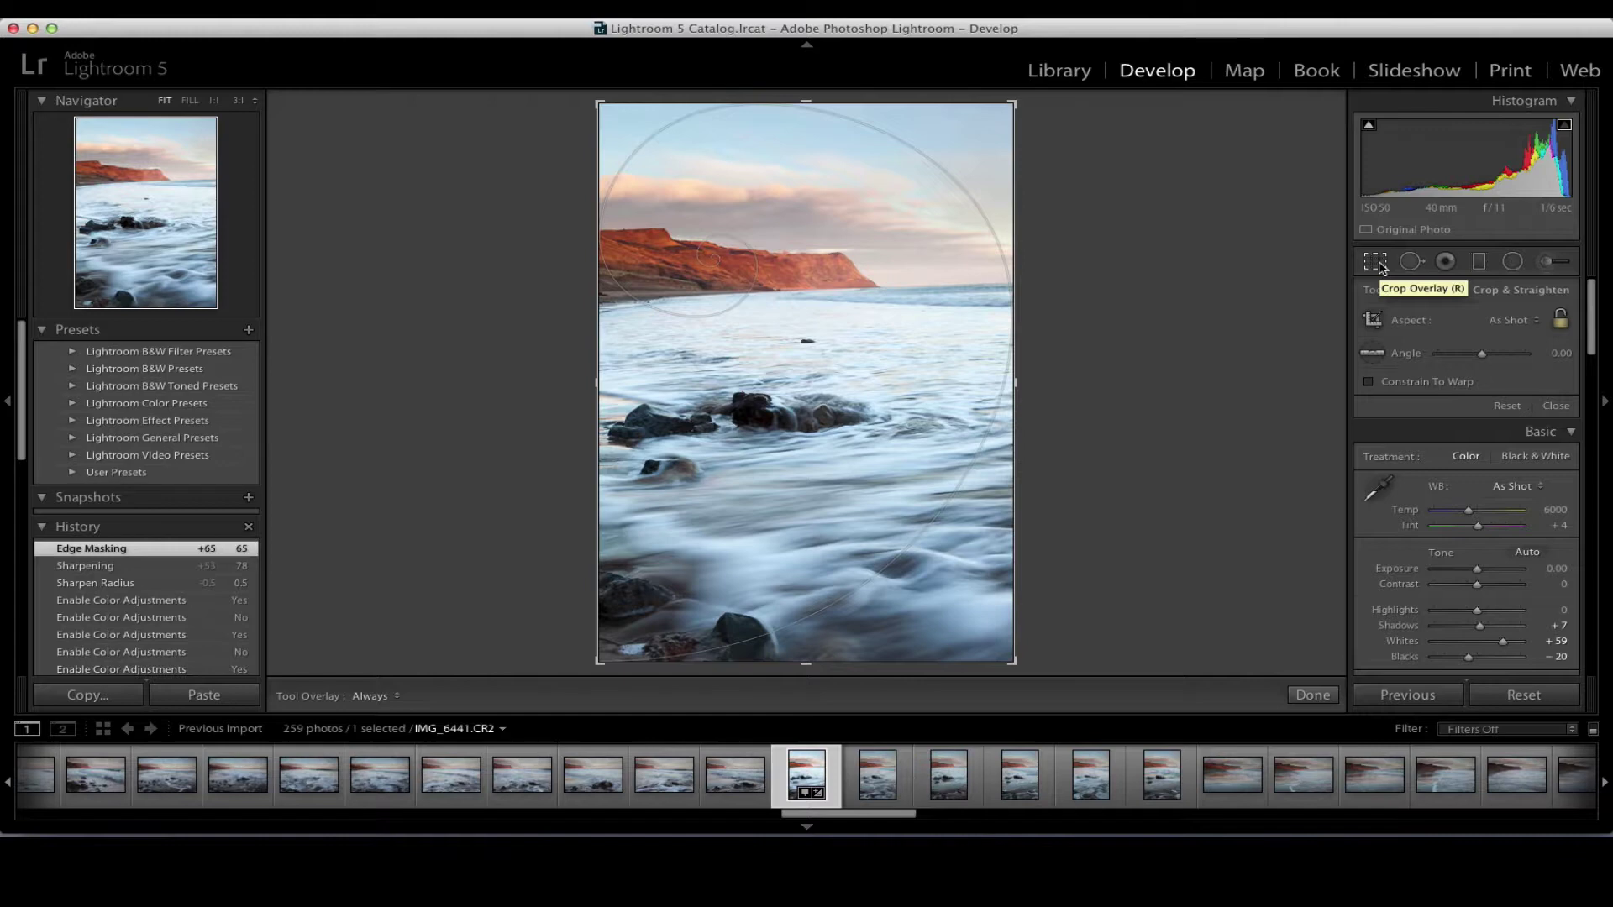
pyautogui.press('g')
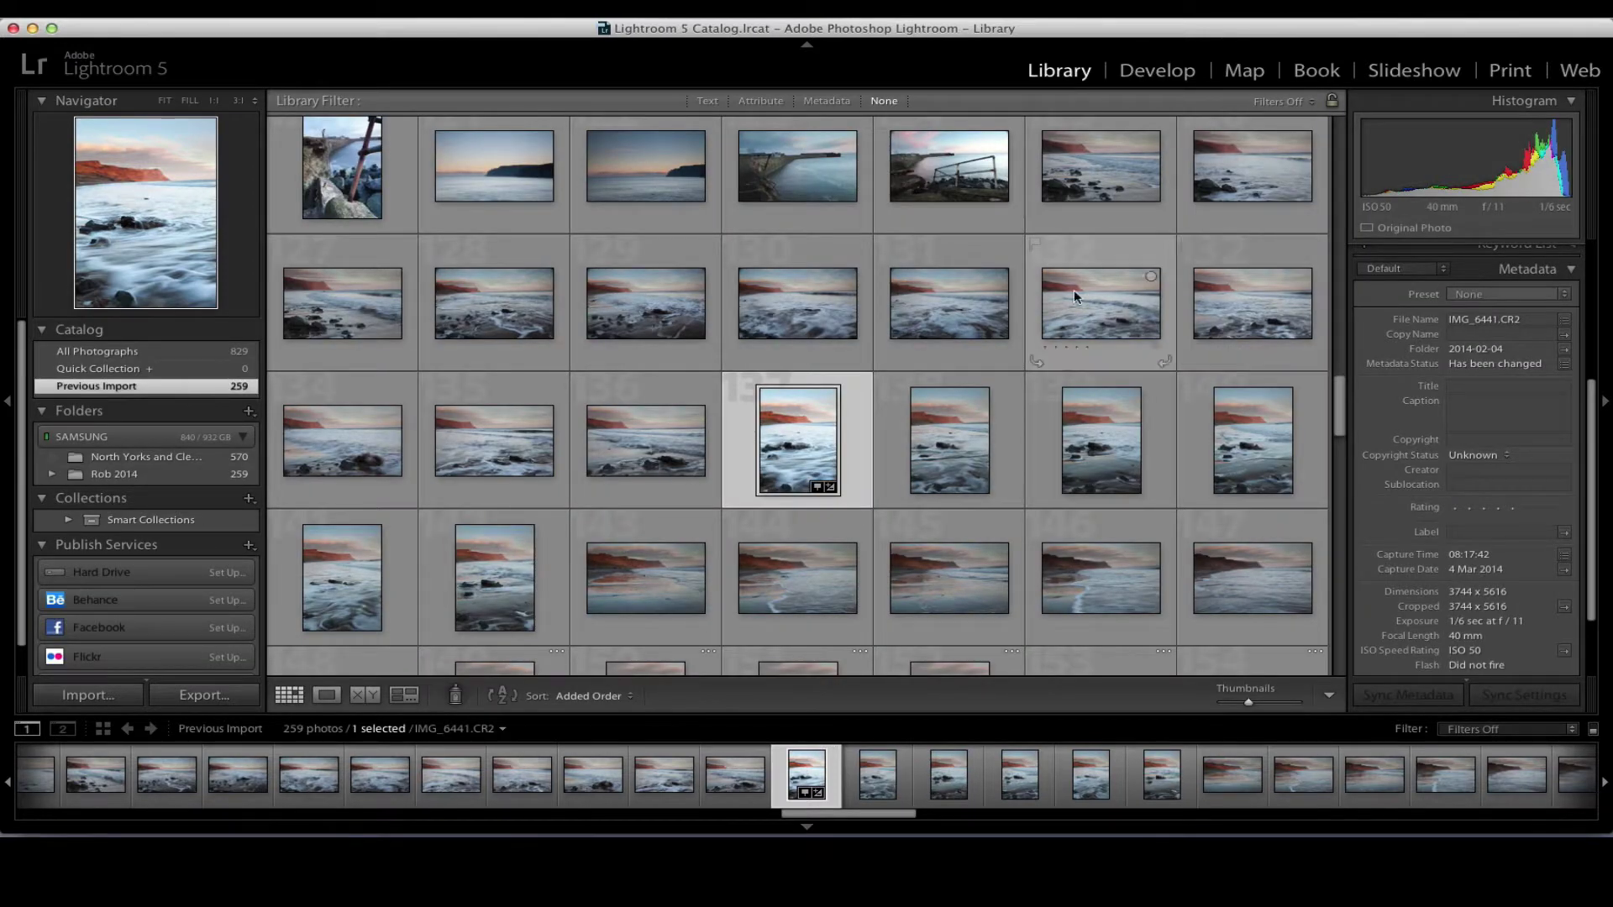
pyautogui.doubleClick(801, 438)
pyautogui.click(1157, 70)
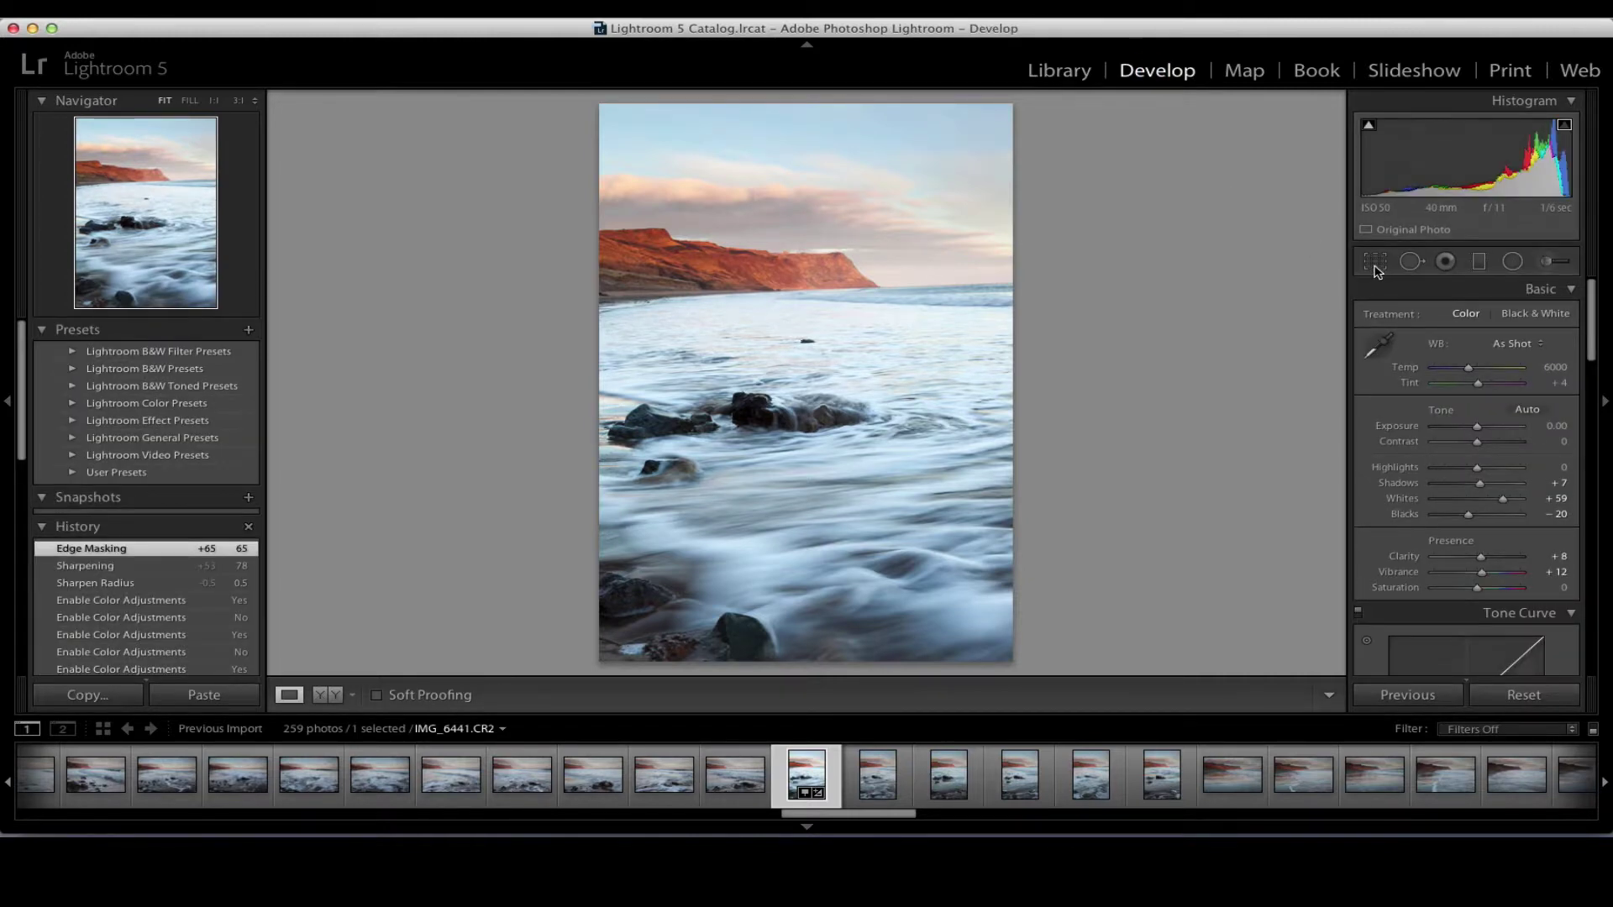
# Straighten the horizon with the Crop Overlay tool by rotating the photo to an angle of 1.37 with the thirds guide, and apply the crop.
pyautogui.click(1375, 263)
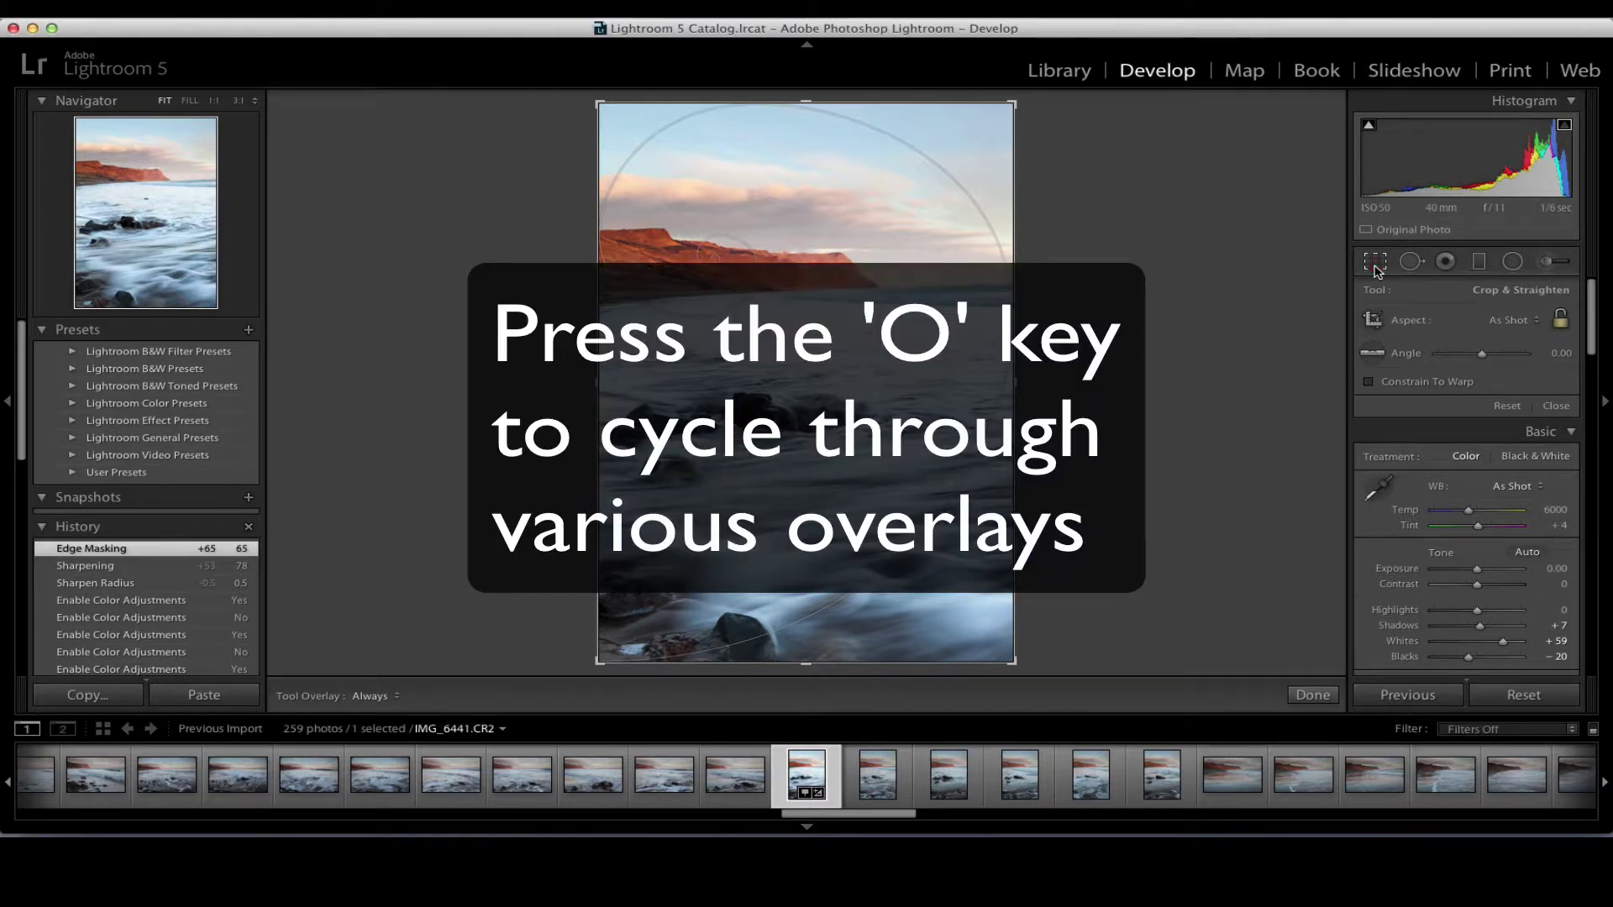
pyautogui.click(1376, 265)
pyautogui.click(1375, 263)
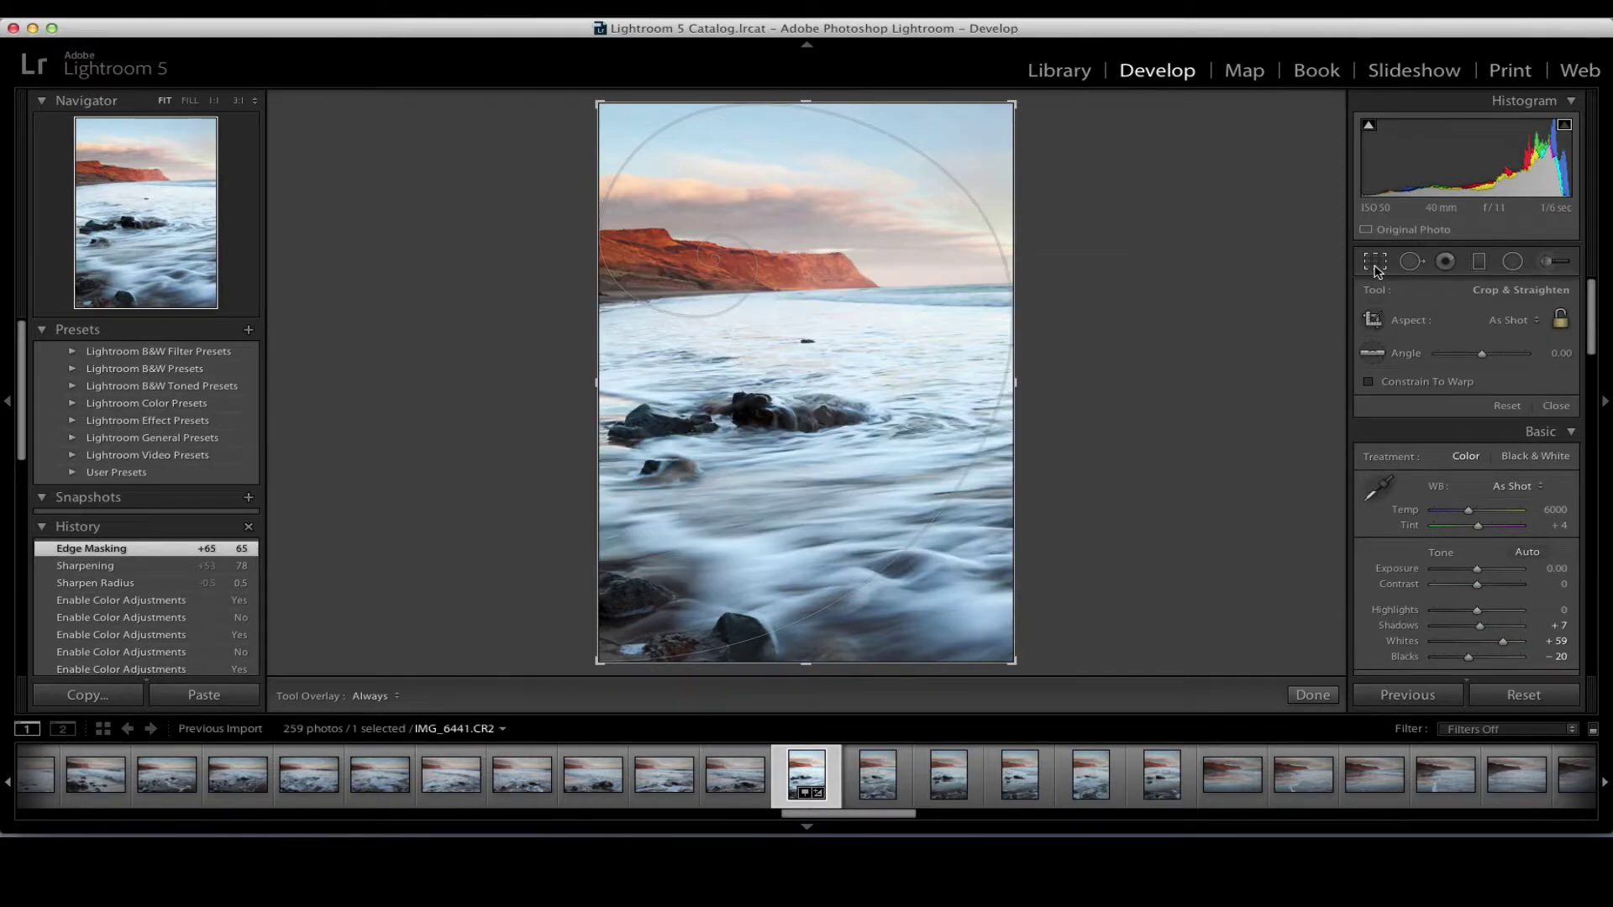
pyautogui.press('o')
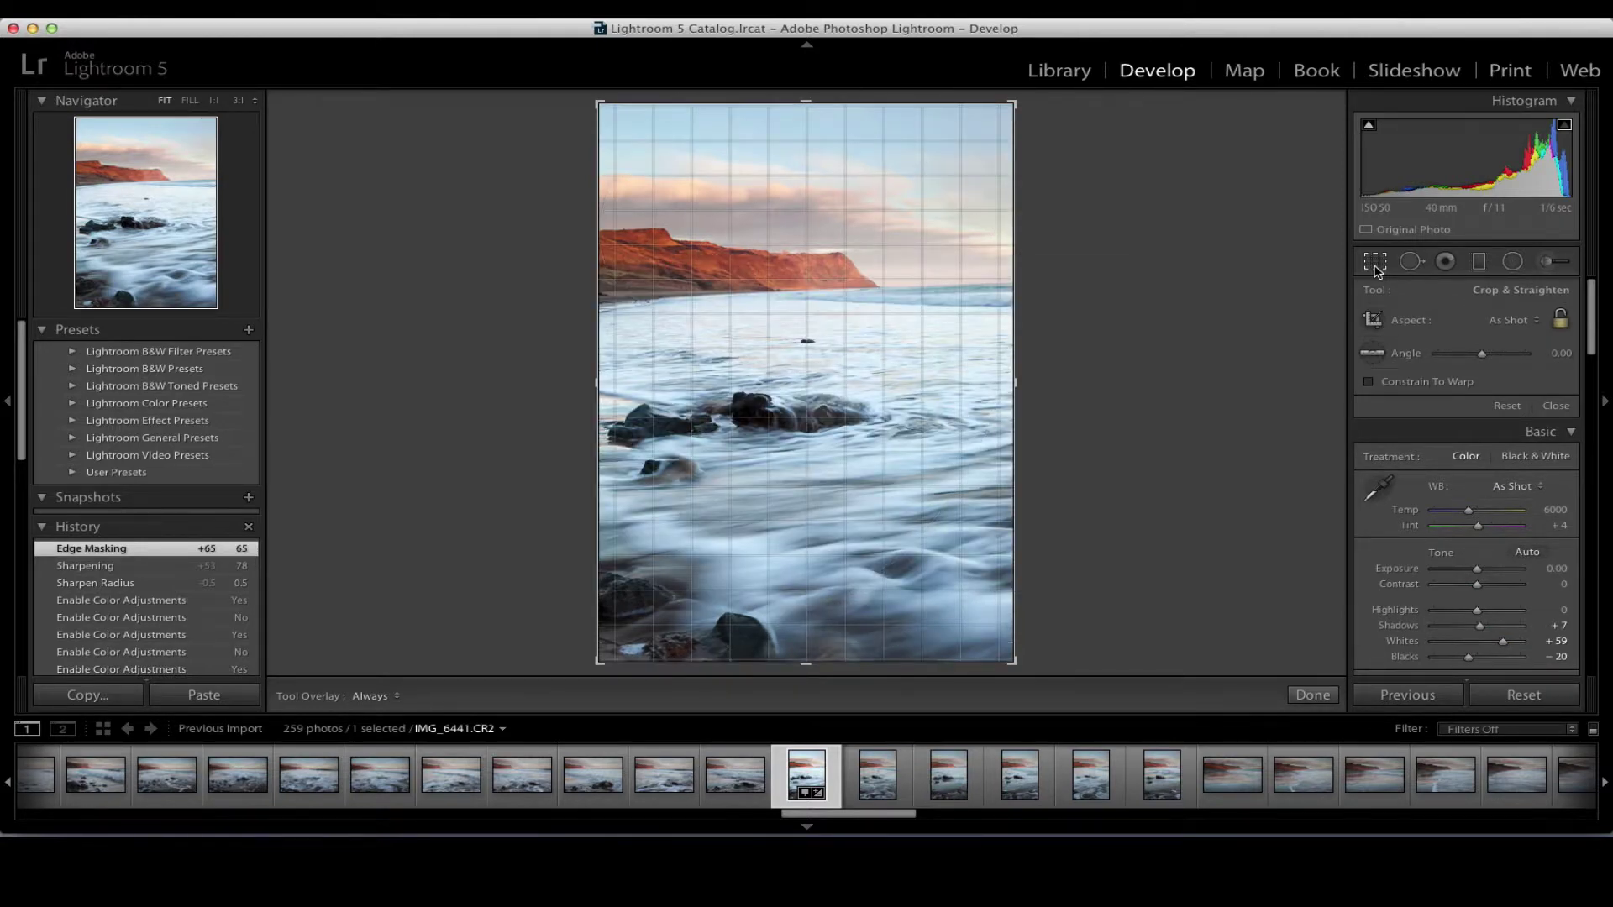
pyautogui.press('o')
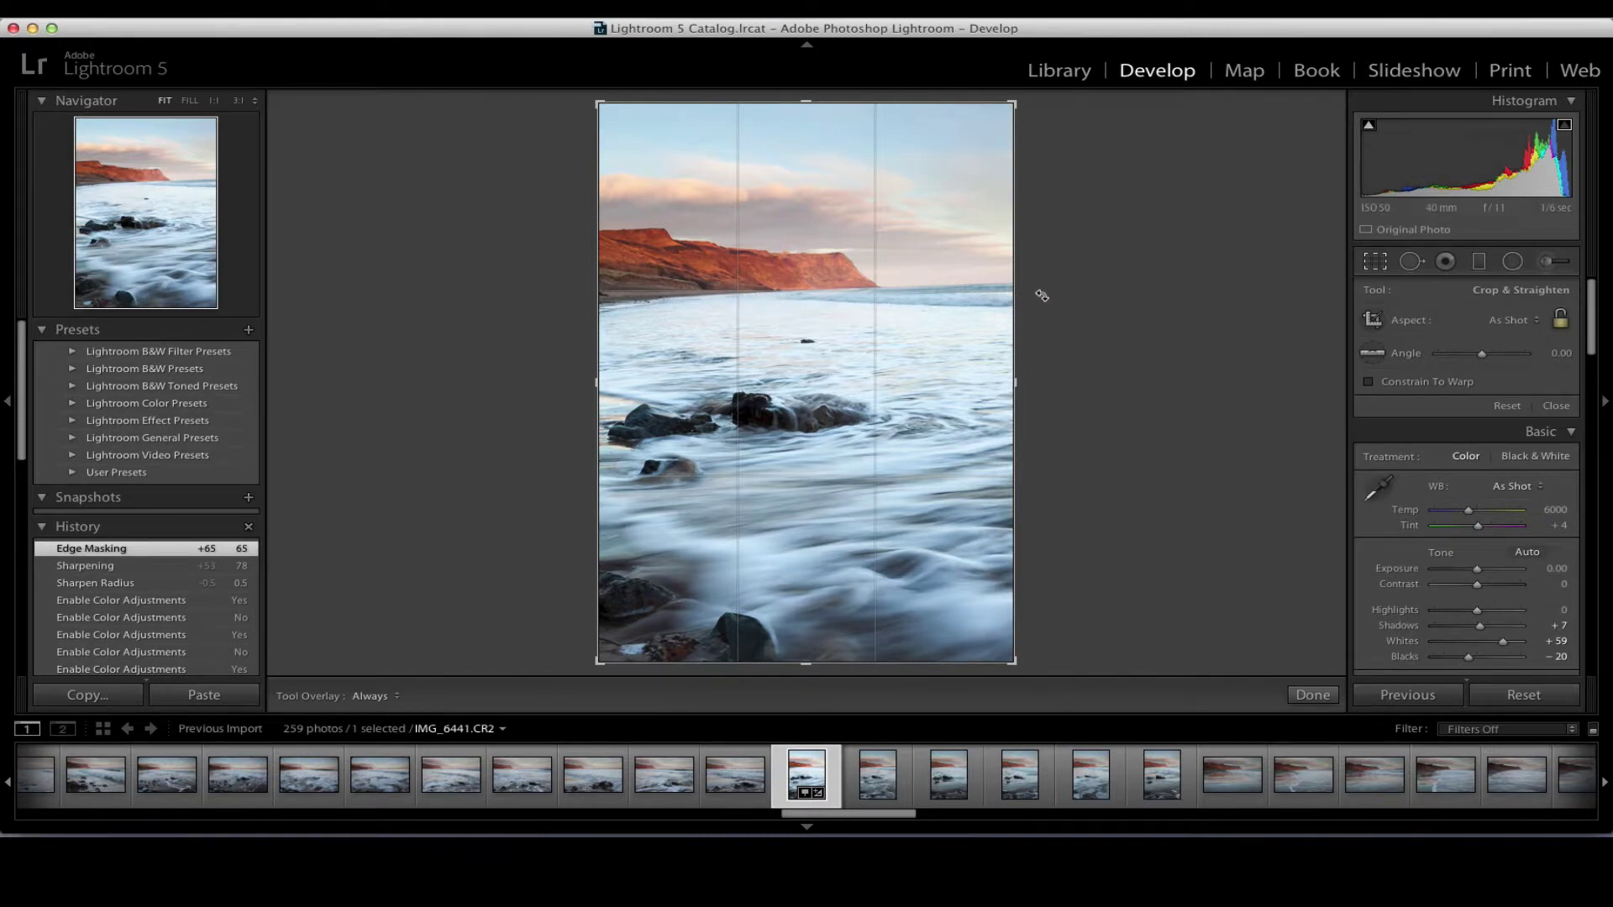
pyautogui.moveTo(1040, 300); pyautogui.dragTo(1042, 304)
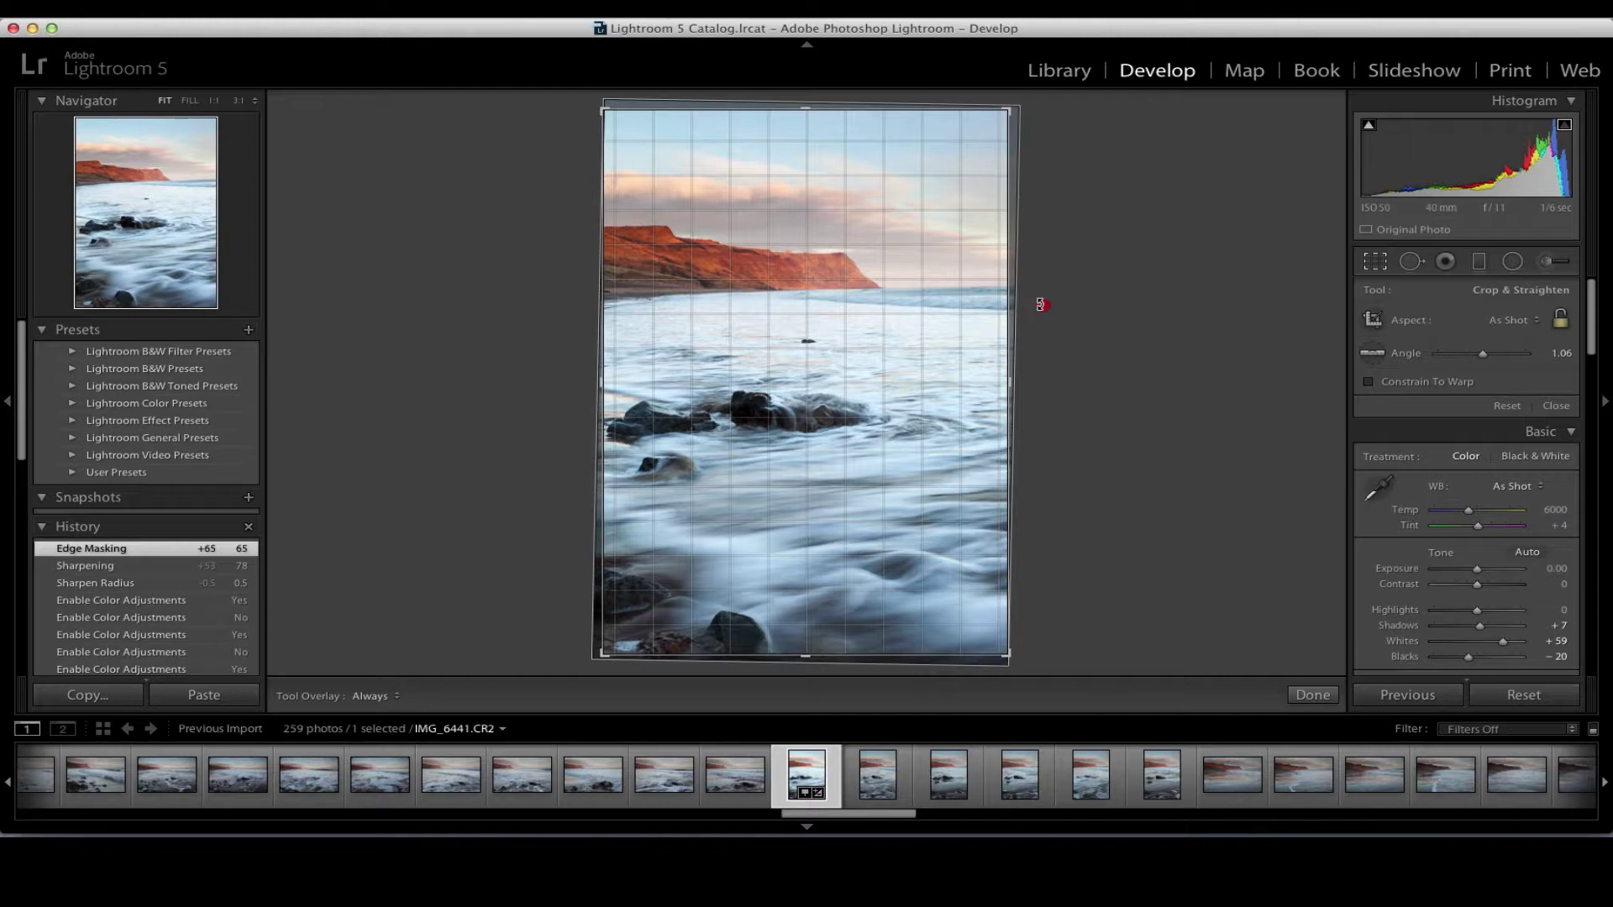
pyautogui.moveTo(1042, 305); pyautogui.dragTo(1040, 305)
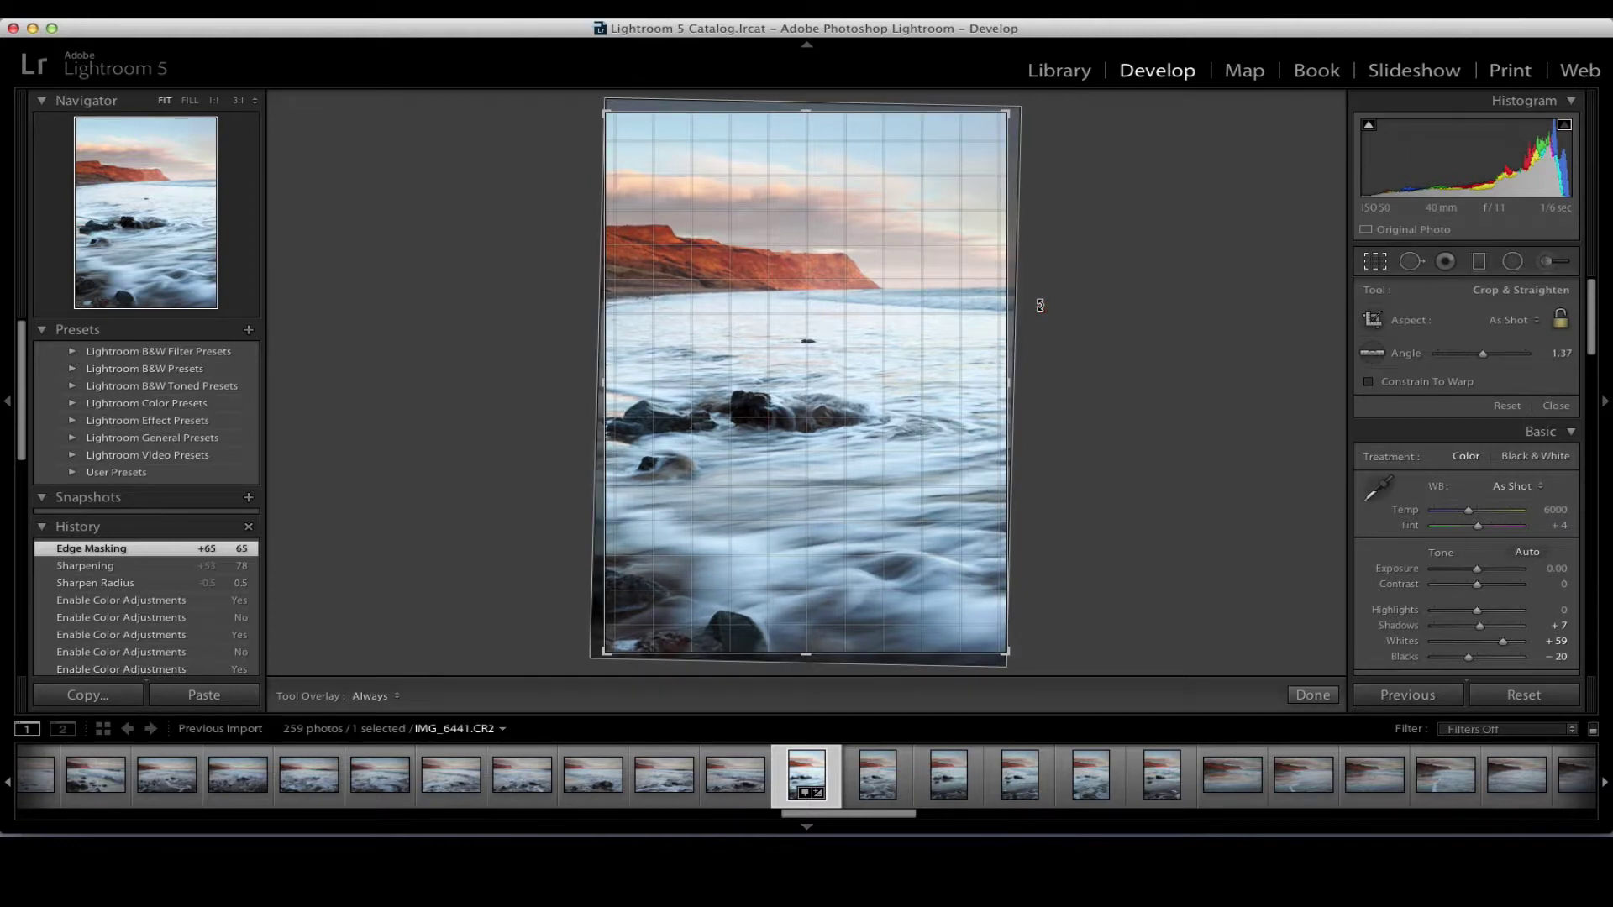
pyautogui.moveTo(1040, 305); pyautogui.dragTo(1044, 306)
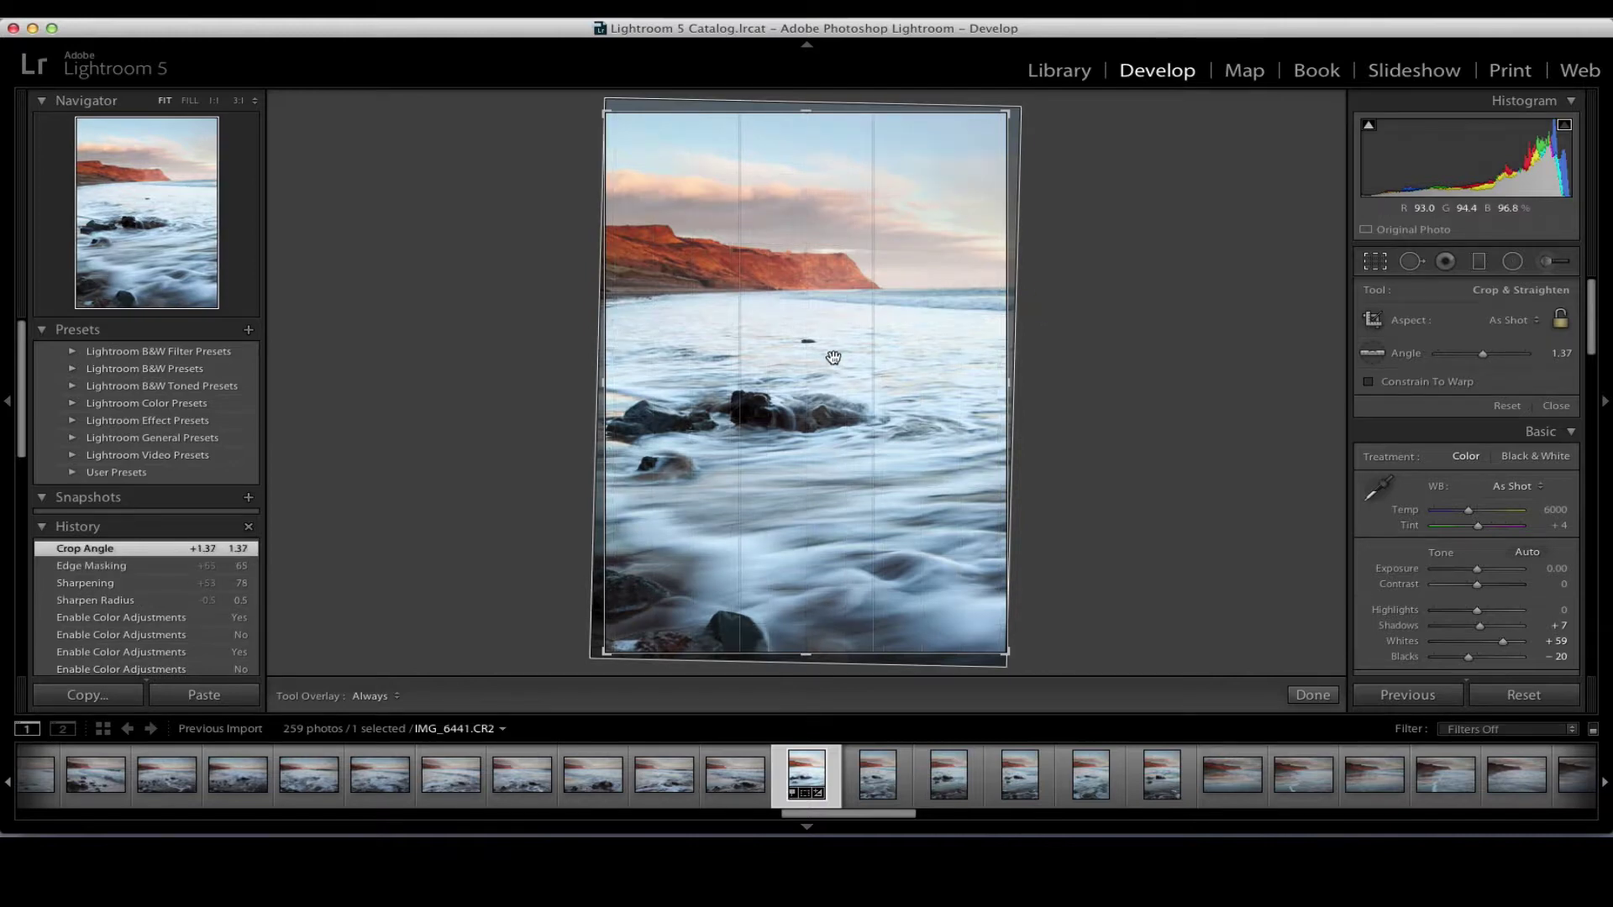
pyautogui.press('Return')
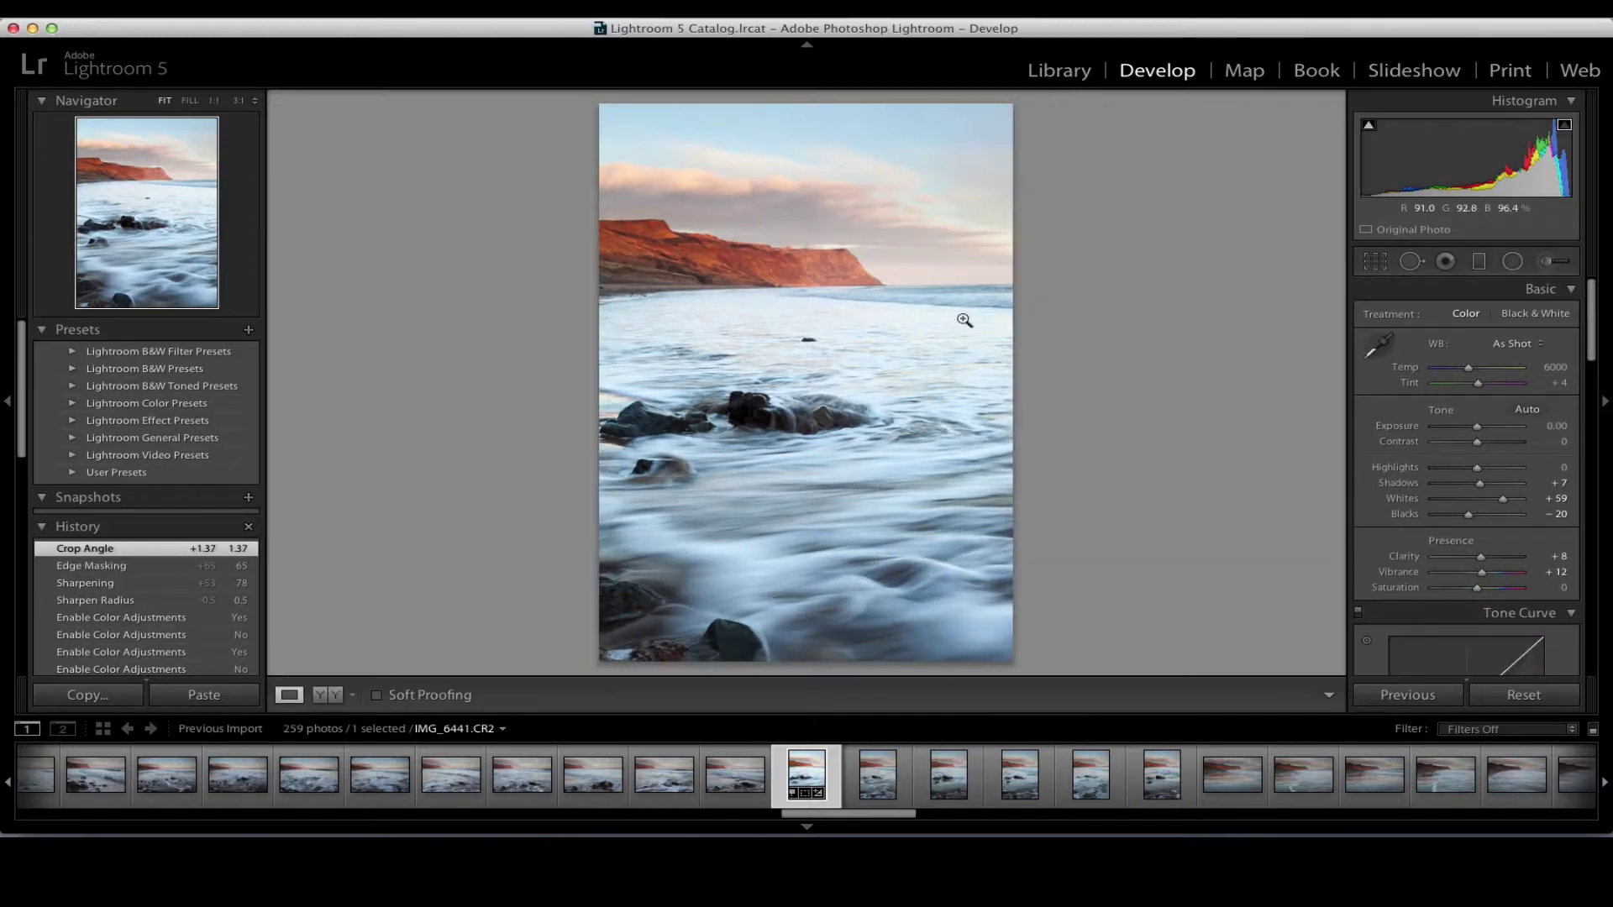
# Cycle through the crop guide overlays, including diagonal, triangle, golden ratio, spiral and aspect ratios, return to the thirds guide and close the crop.
pyautogui.click(1375, 264)
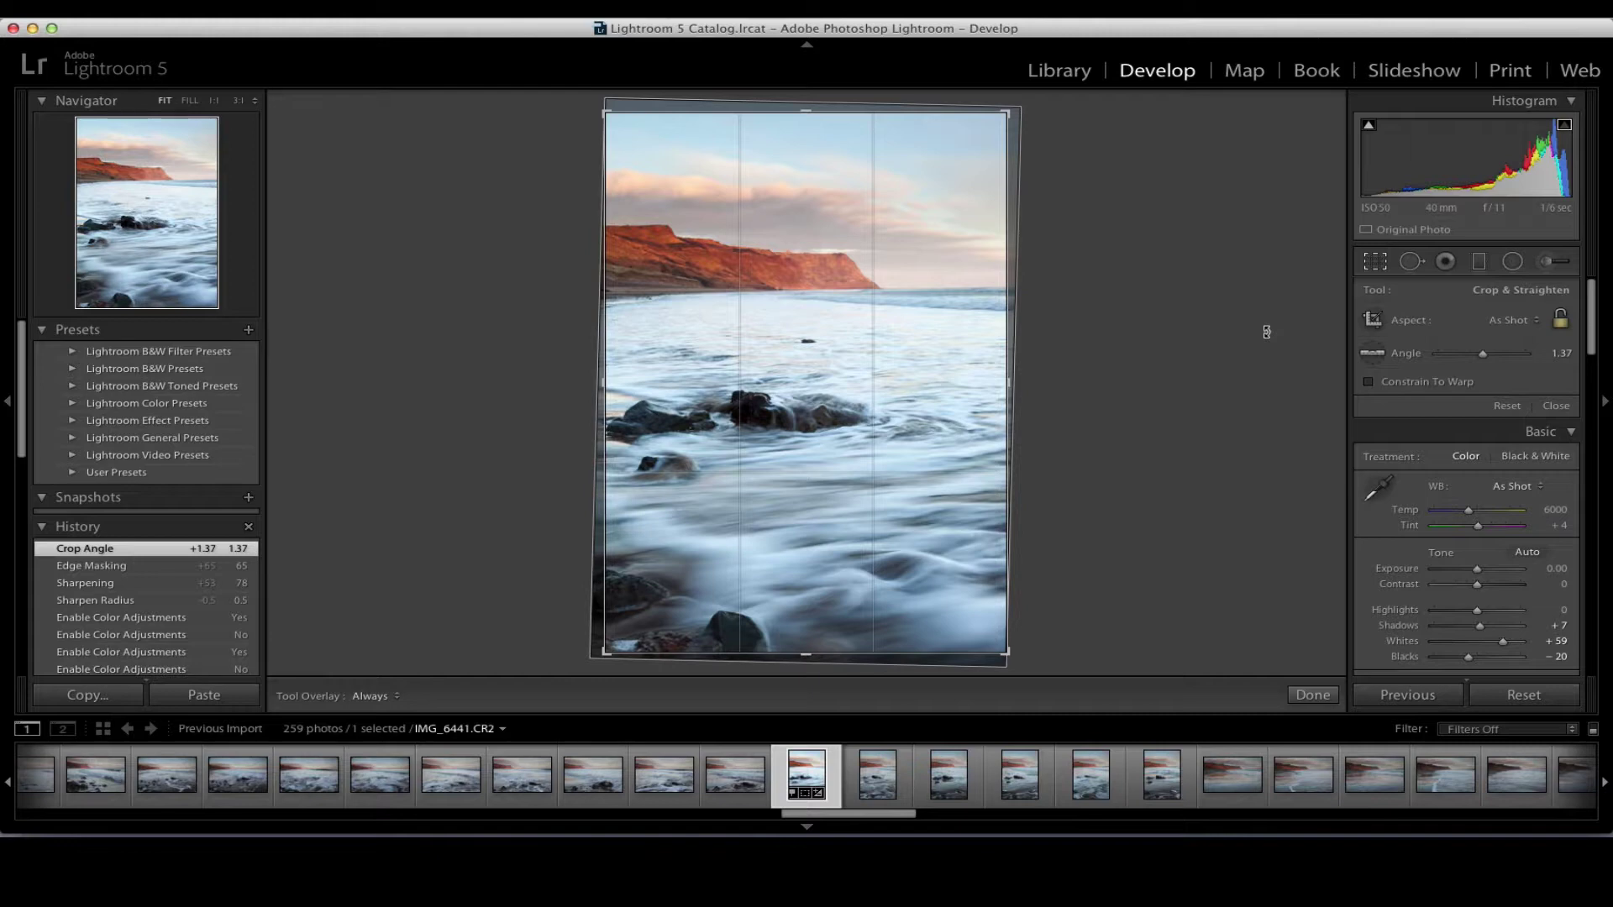
pyautogui.press('o')
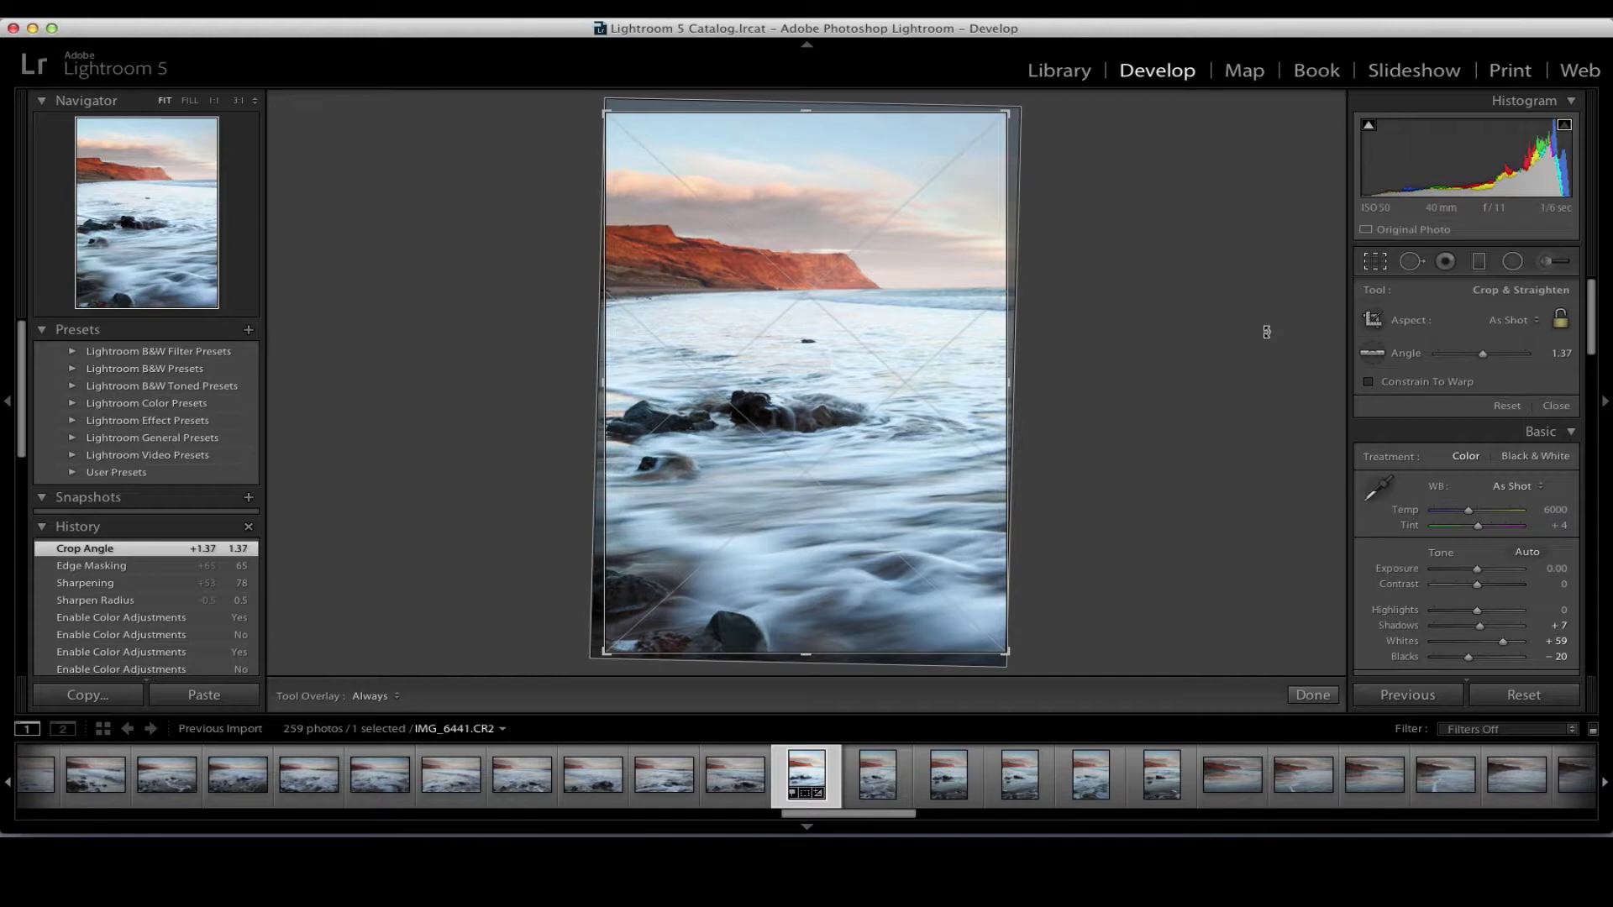
pyautogui.press('o')
pyautogui.press('o')
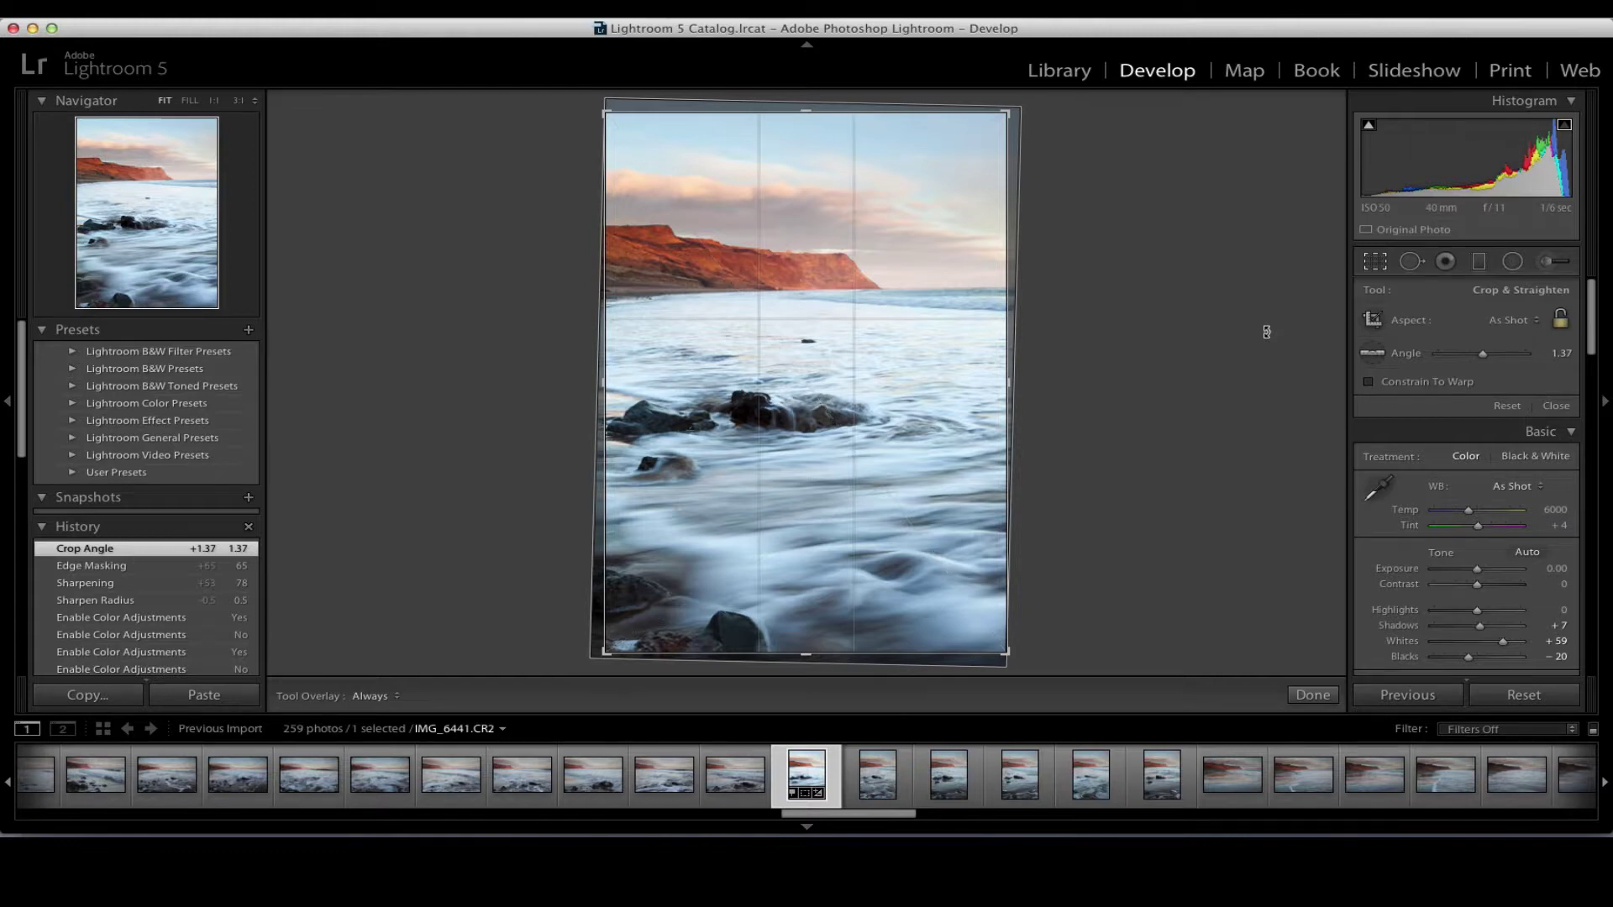
pyautogui.press('o')
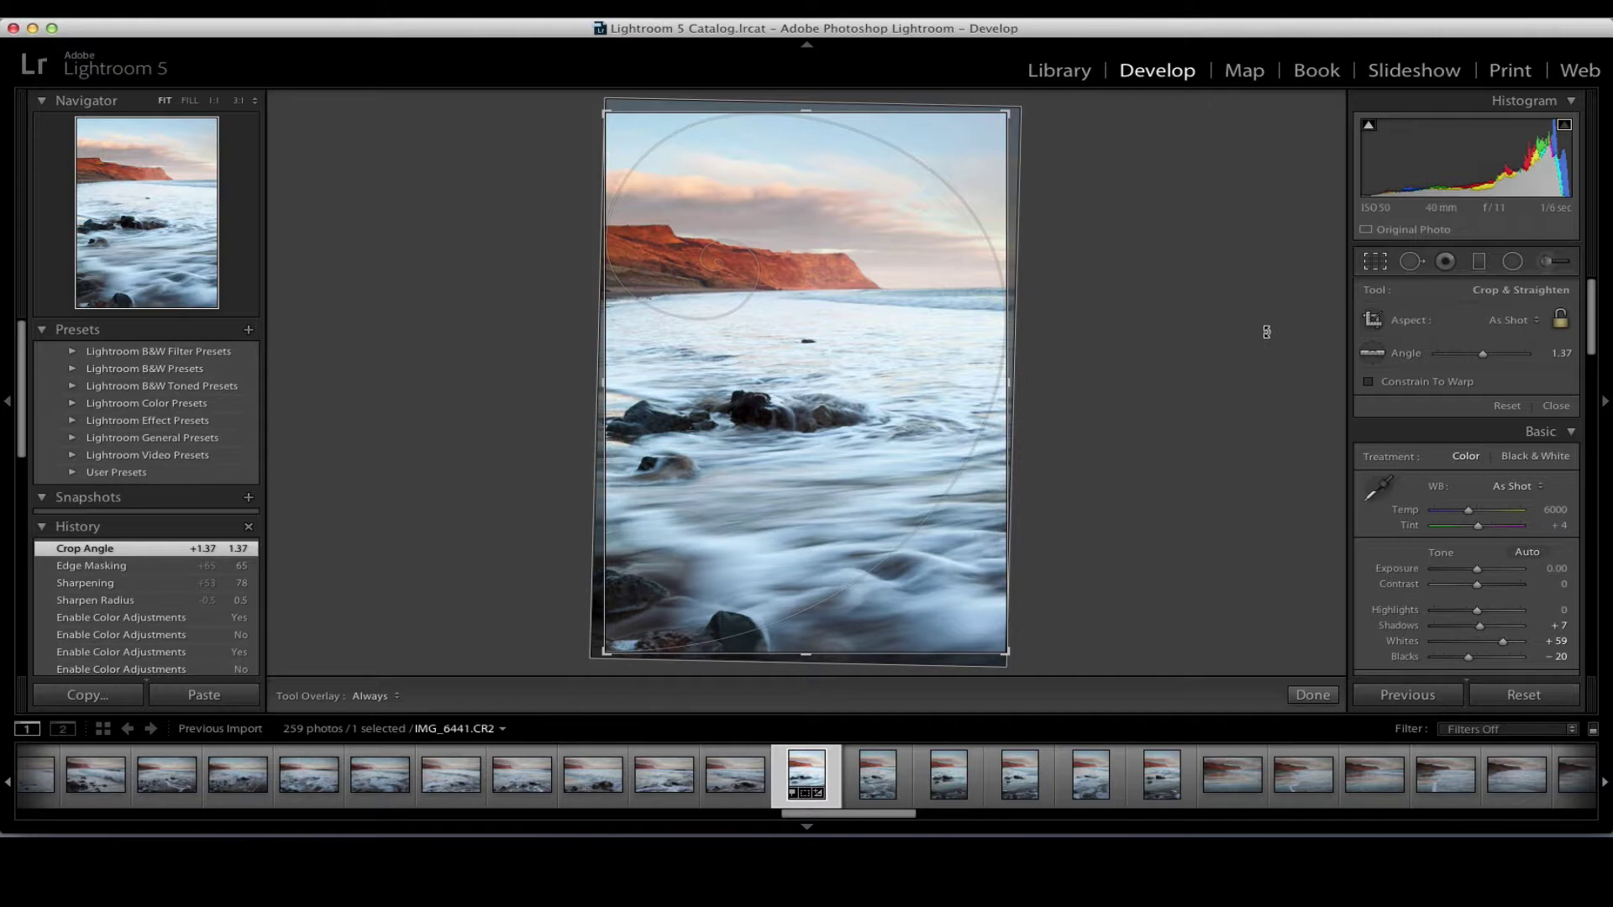
pyautogui.press('o')
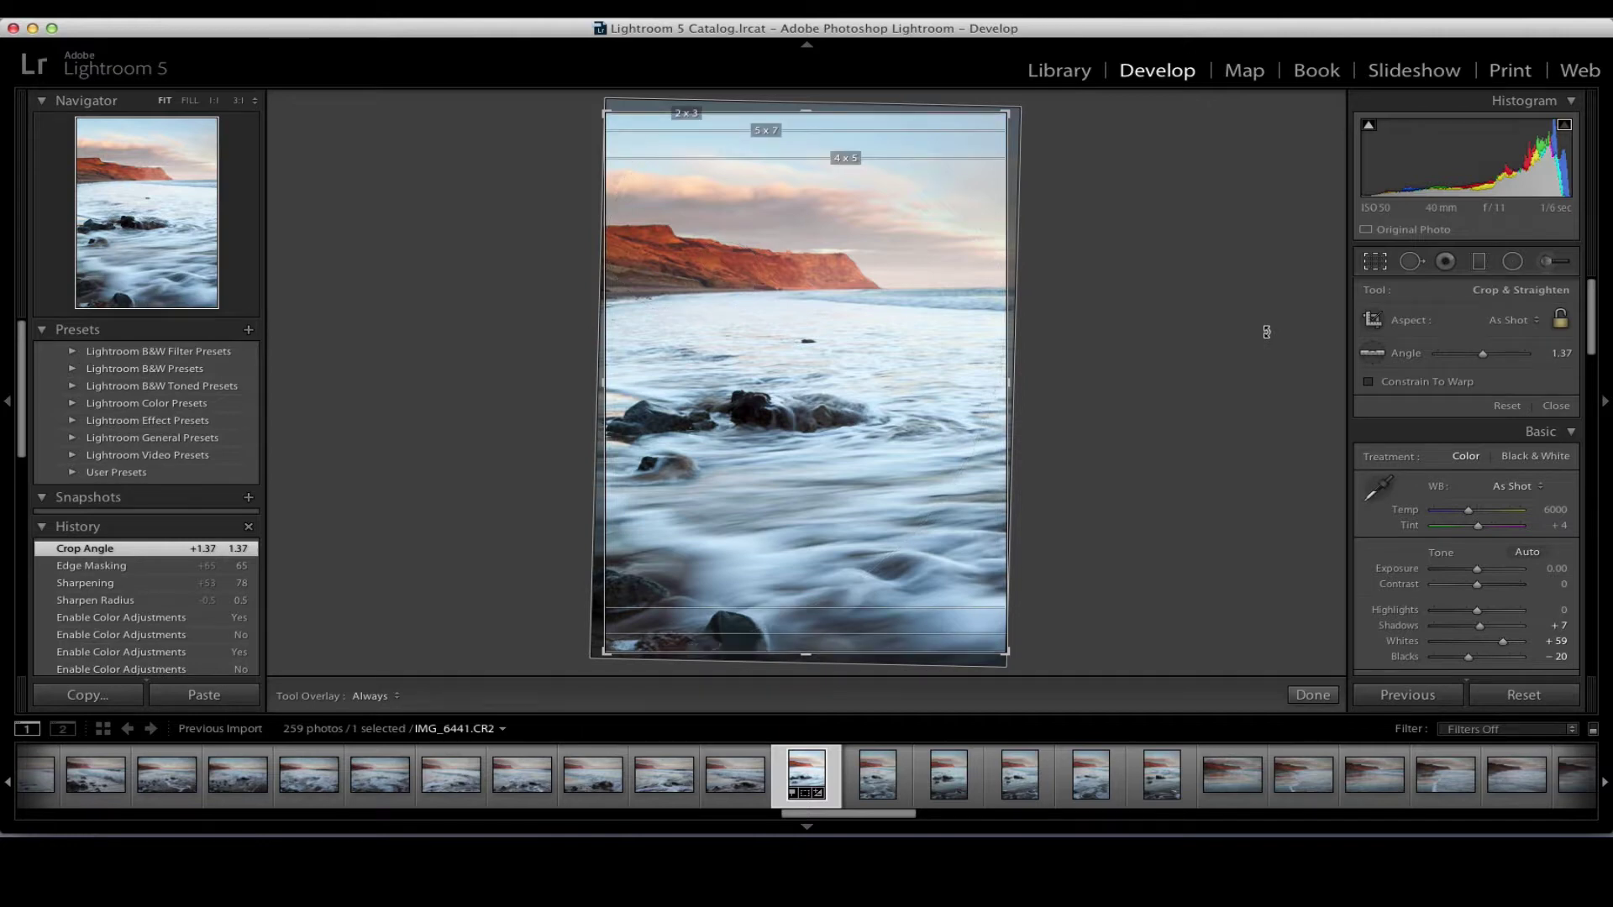
pyautogui.press('o')
pyautogui.press('o')
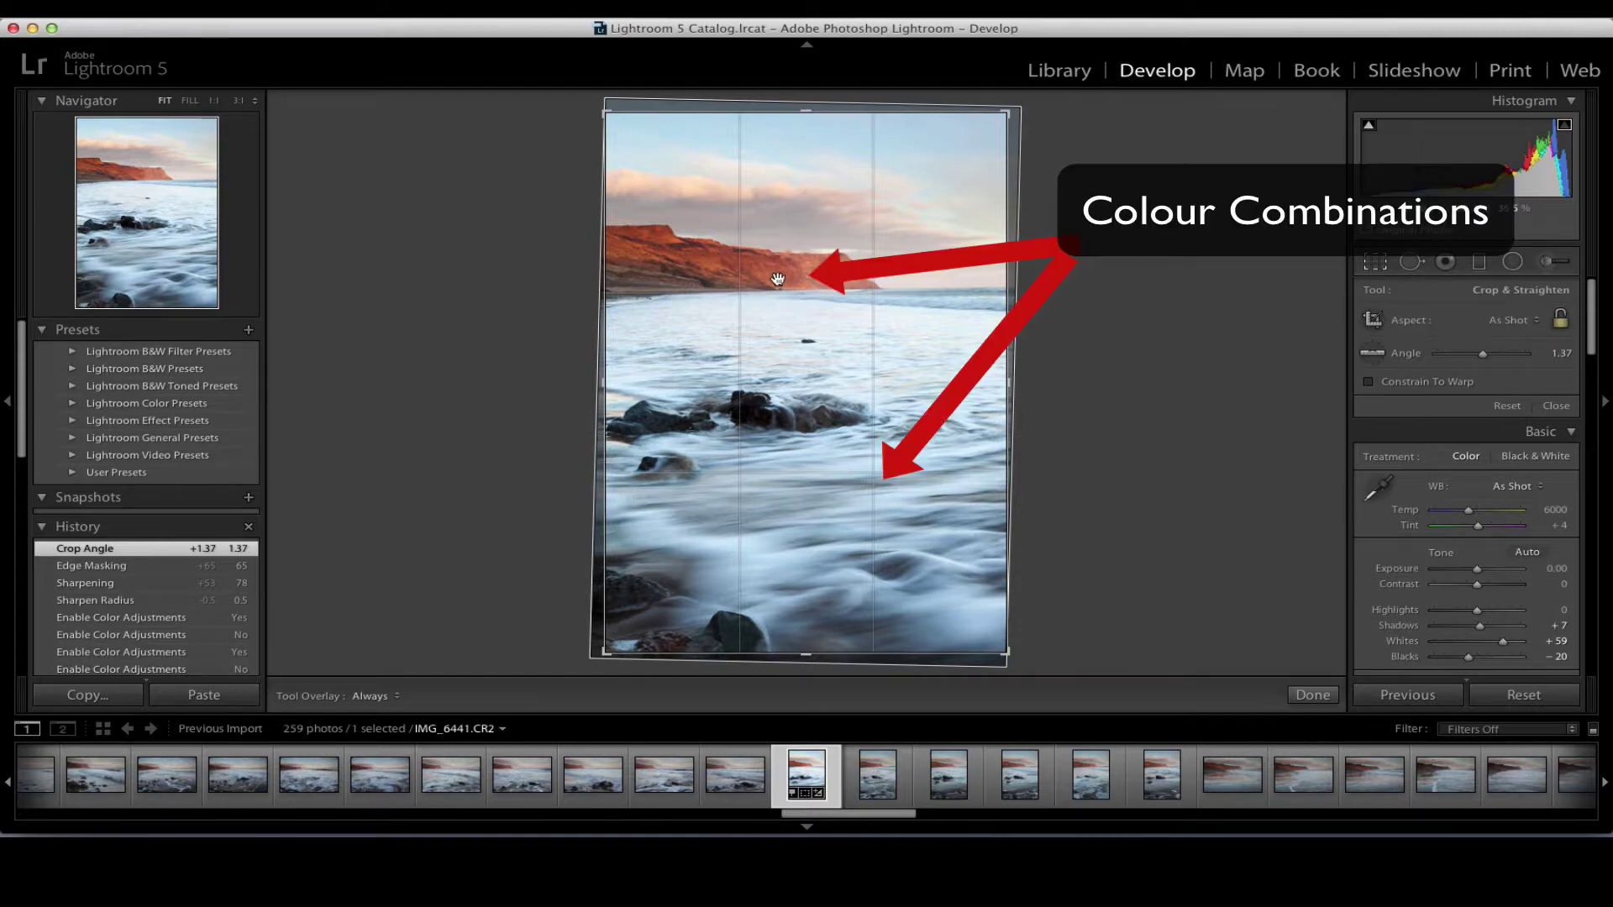
pyautogui.press('o')
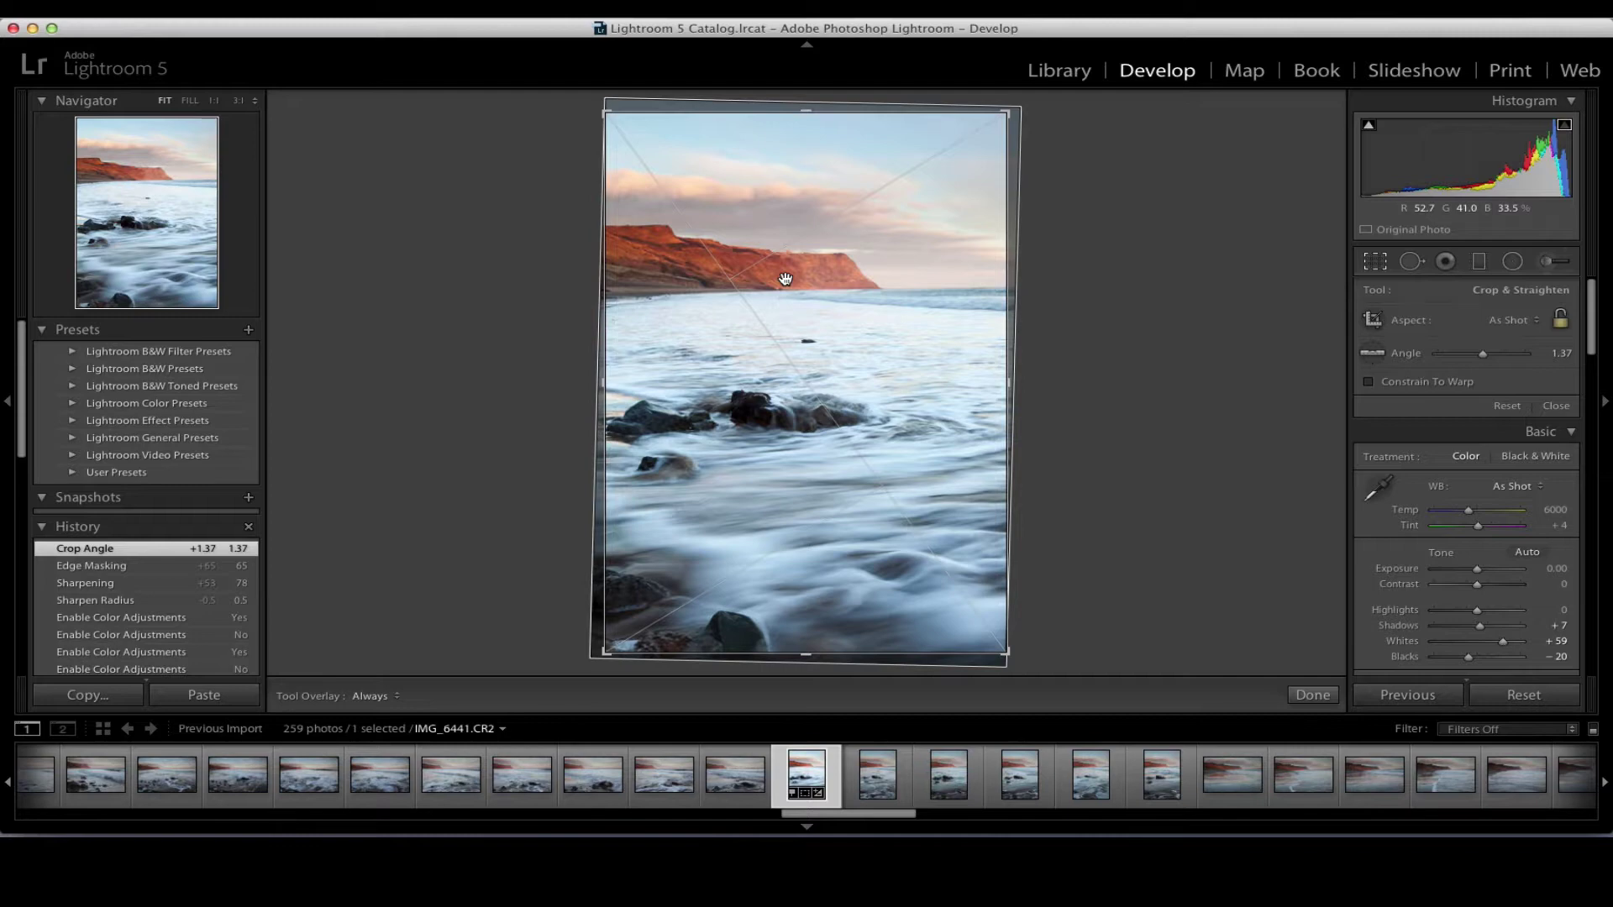
pyautogui.press('o')
pyautogui.press('o')
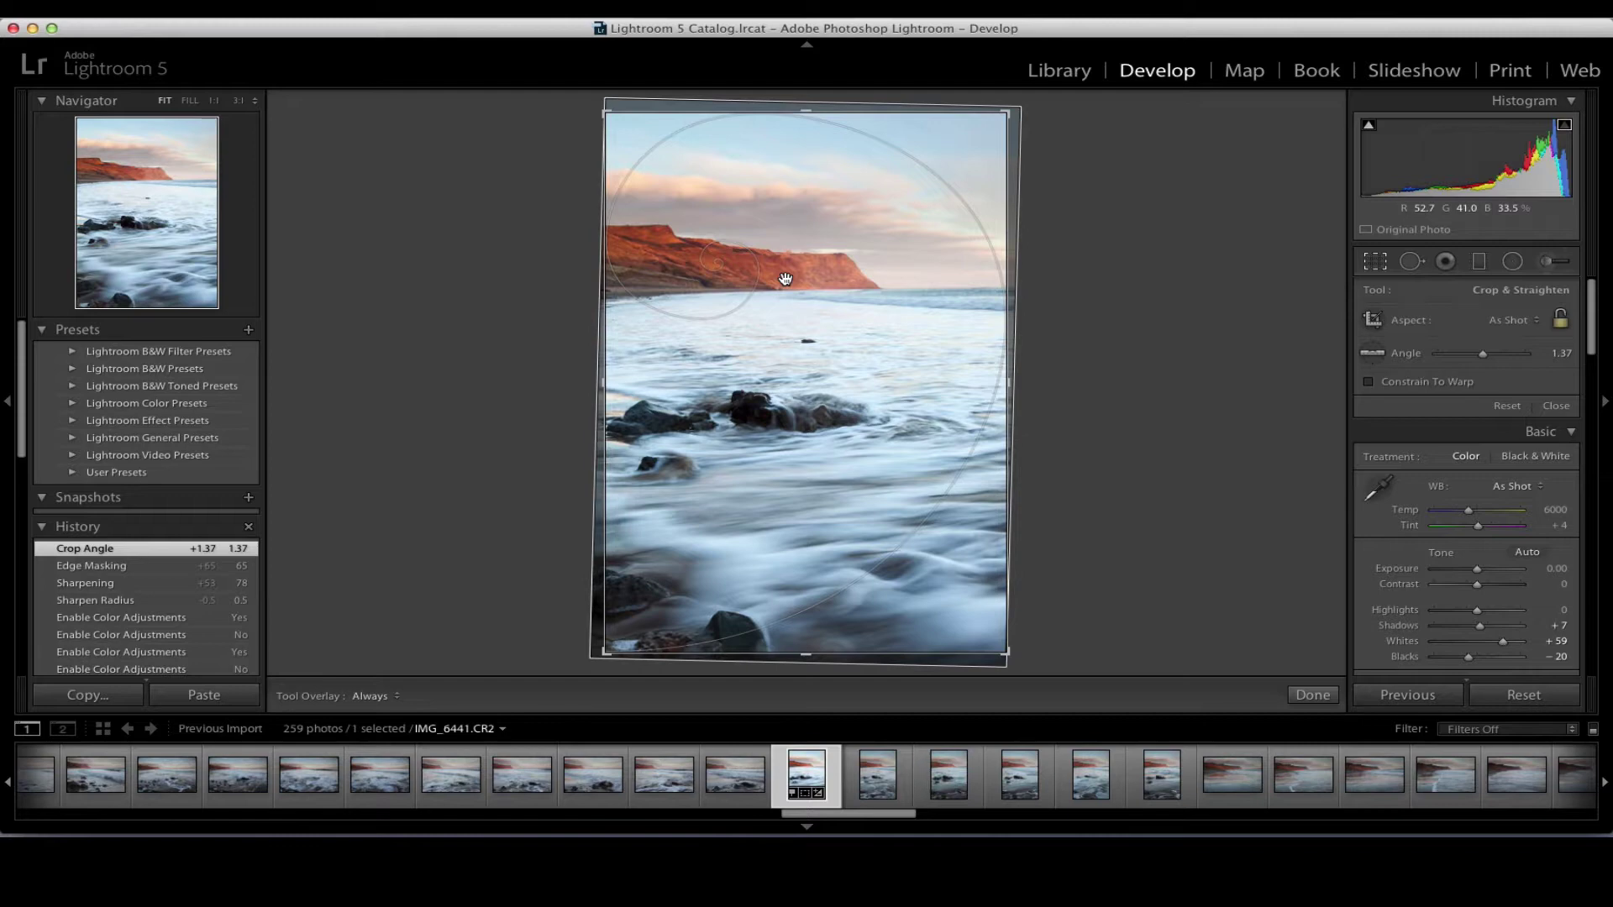
pyautogui.press('o')
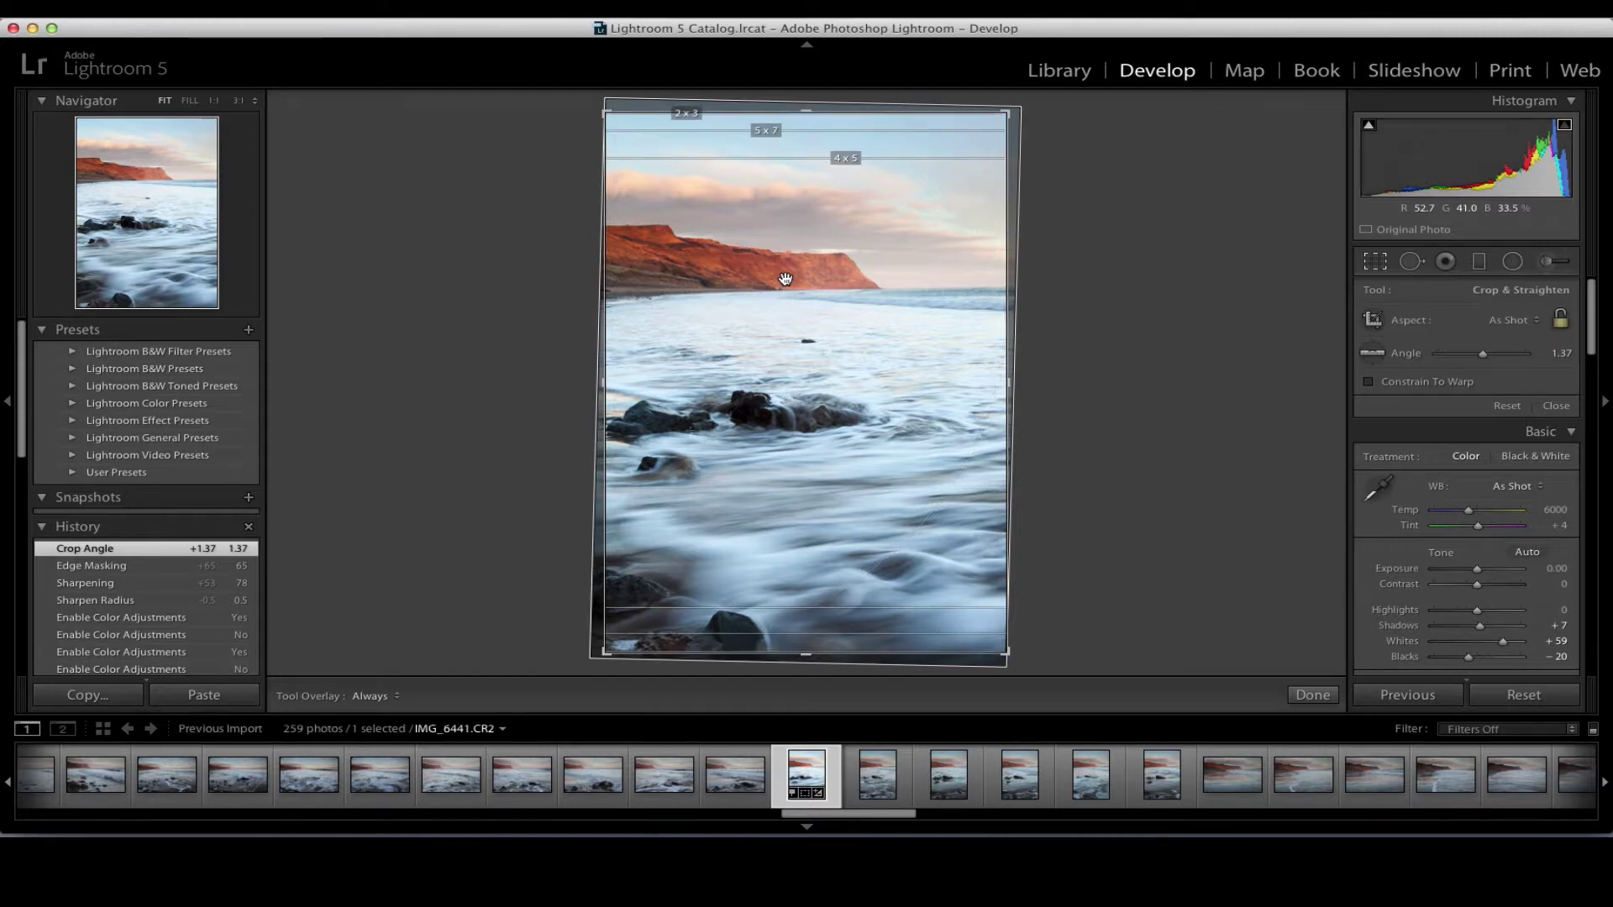
pyautogui.press('o')
pyautogui.press('o')
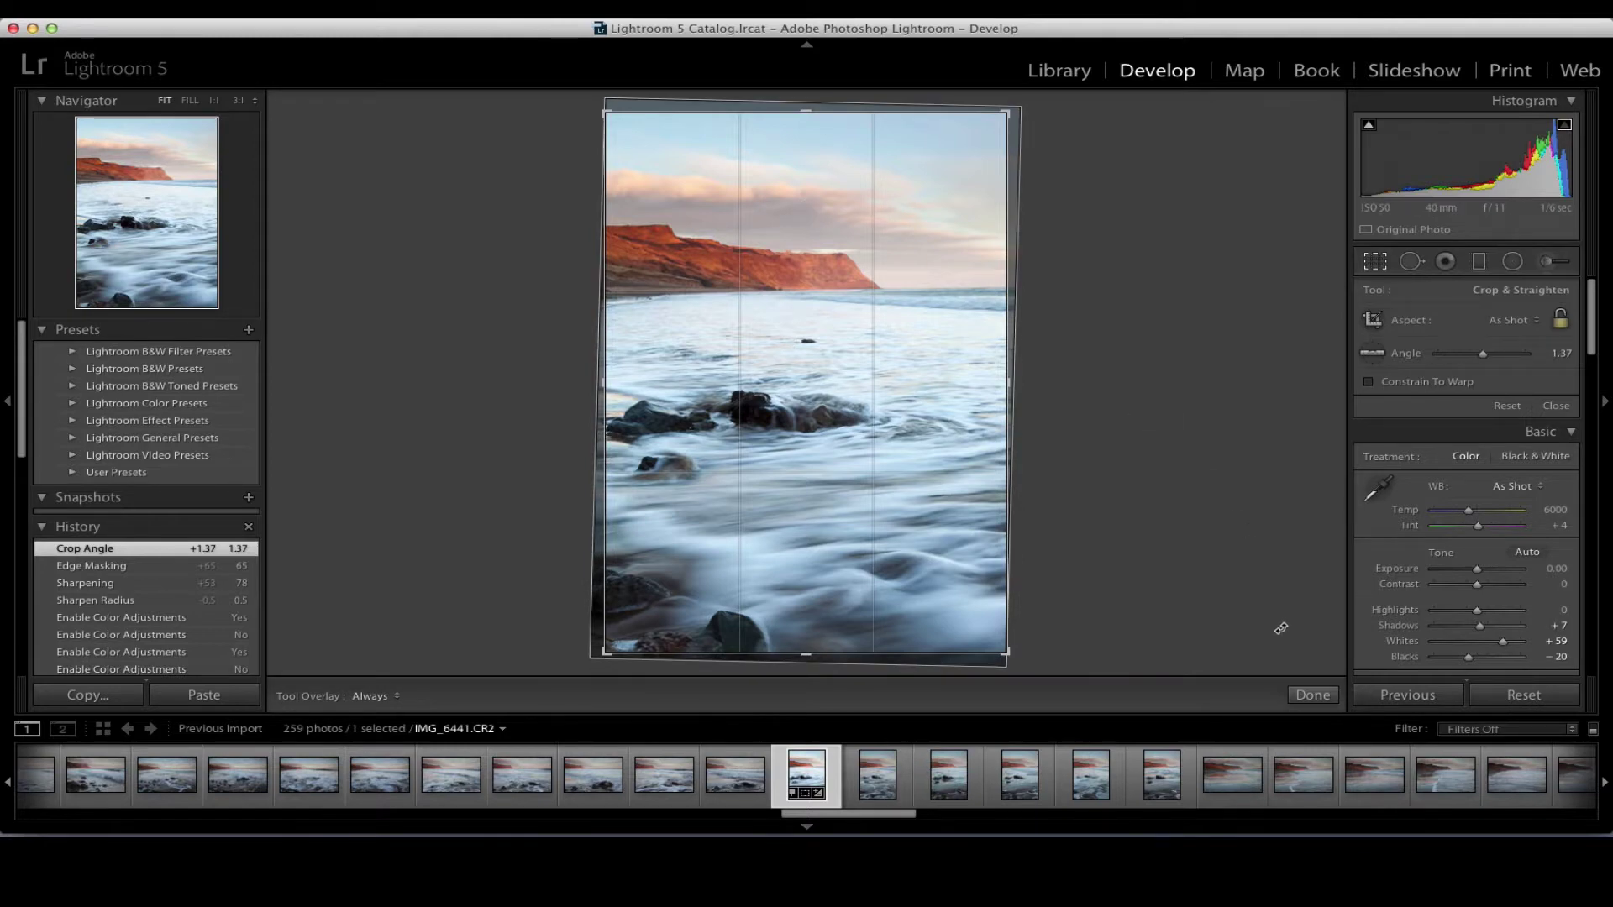
pyautogui.click(1313, 696)
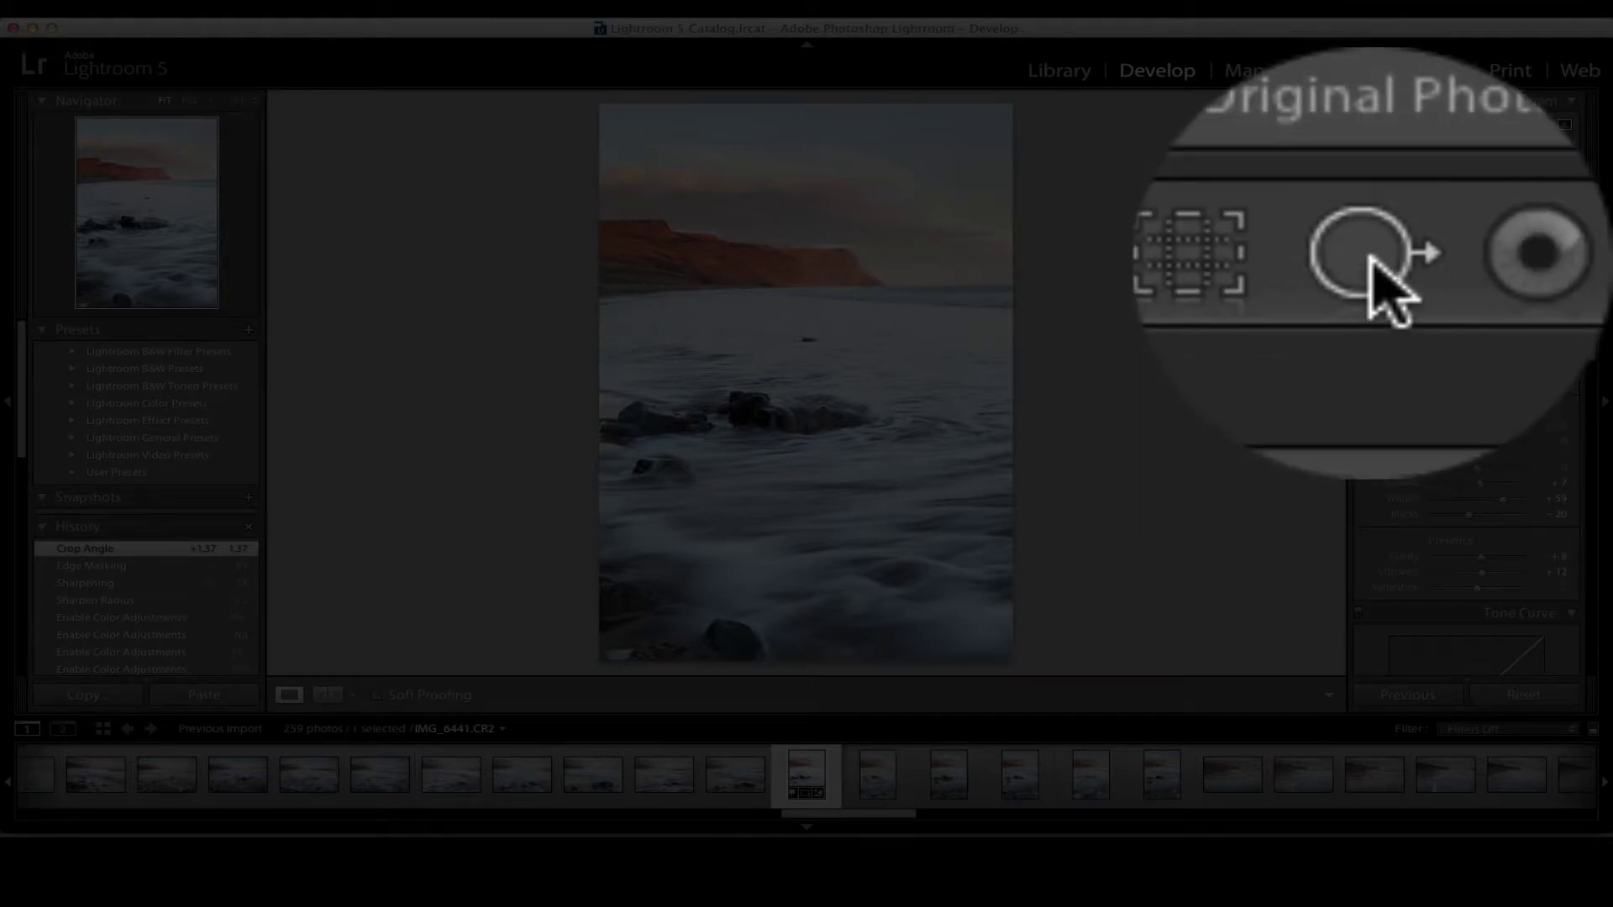
# Inspect the sky, cliffs, shoreline and waves of the seascape at 1:1 magnification for spots and distracting debris.
pyautogui.click(739, 237)
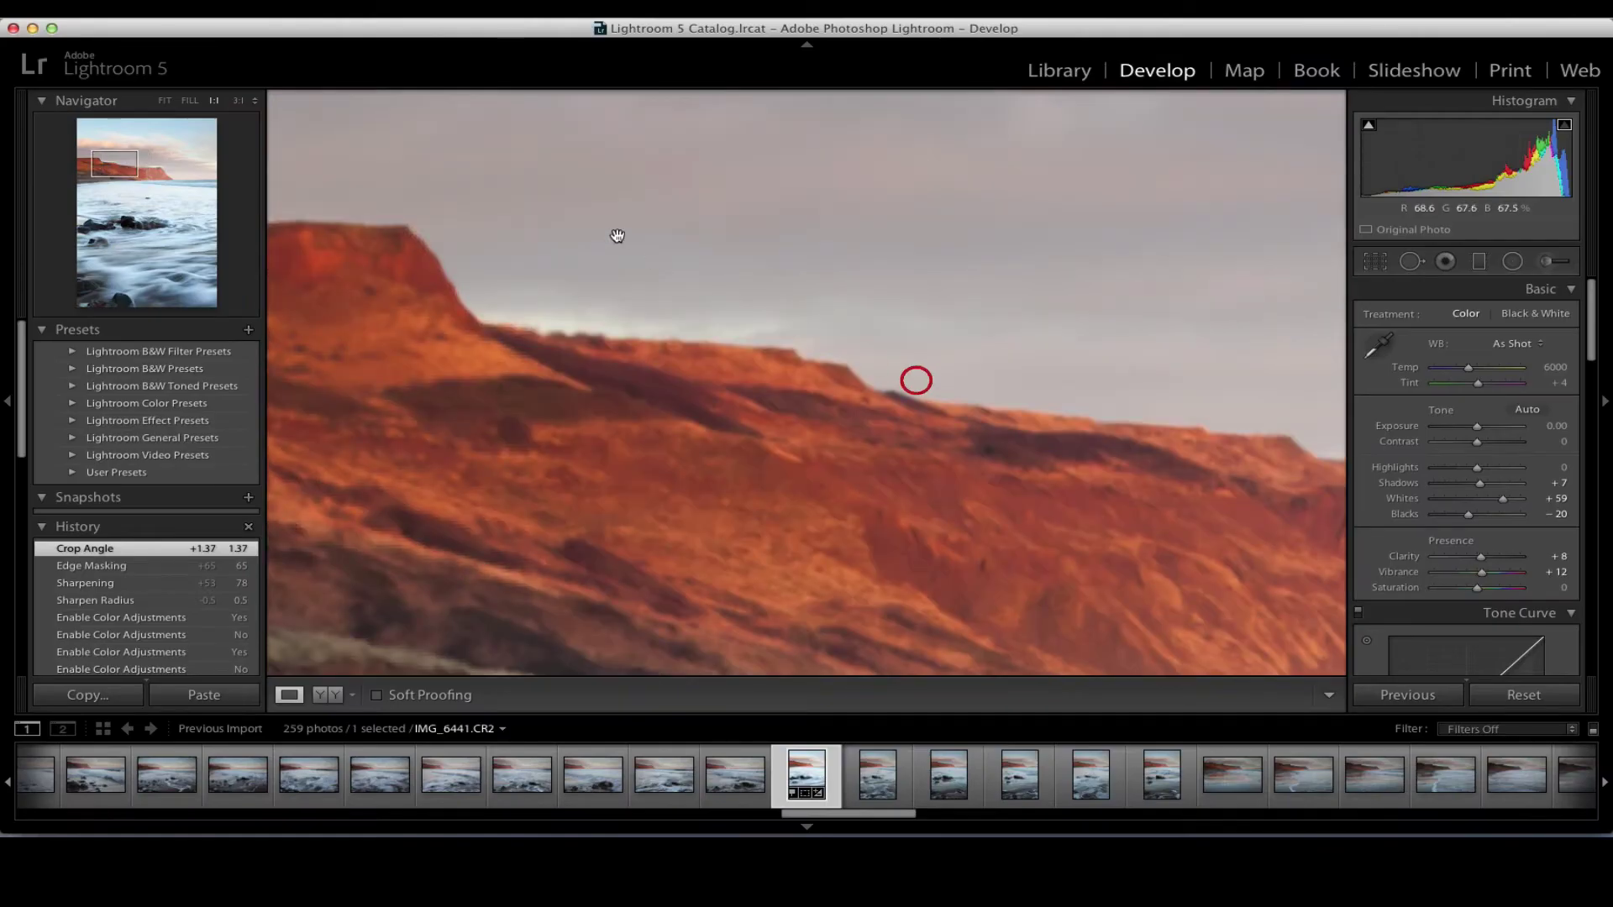
pyautogui.moveTo(618, 236); pyautogui.dragTo(907, 367)
pyautogui.moveTo(512, 249); pyautogui.dragTo(972, 349)
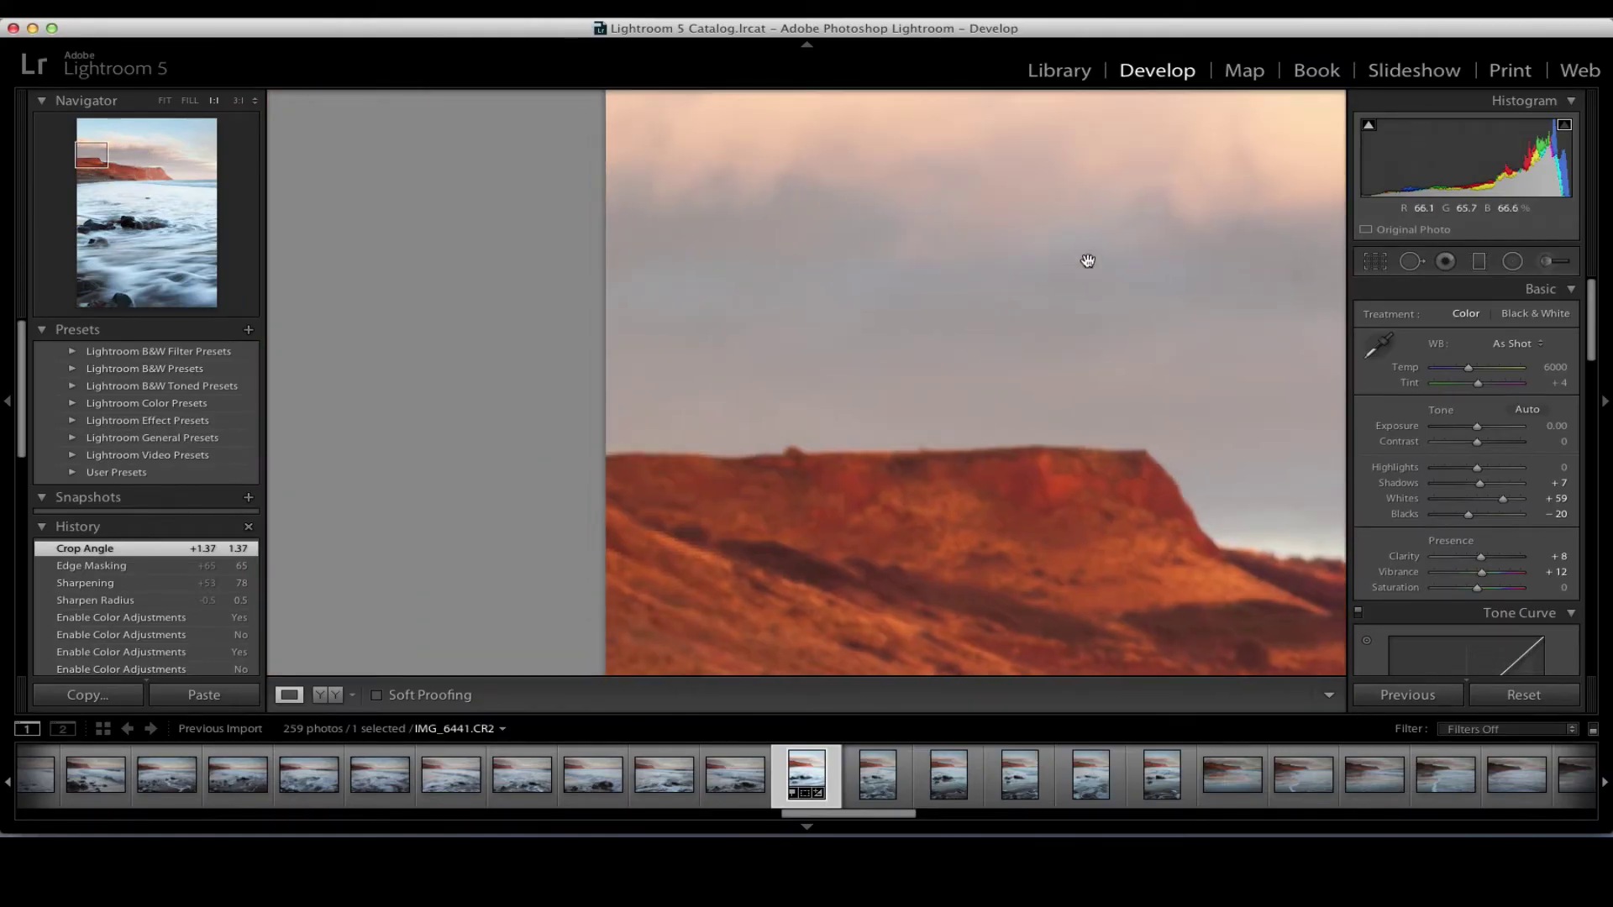
pyautogui.moveTo(1088, 260); pyautogui.dragTo(889, 426)
pyautogui.moveTo(1048, 320); pyautogui.dragTo(826, 412)
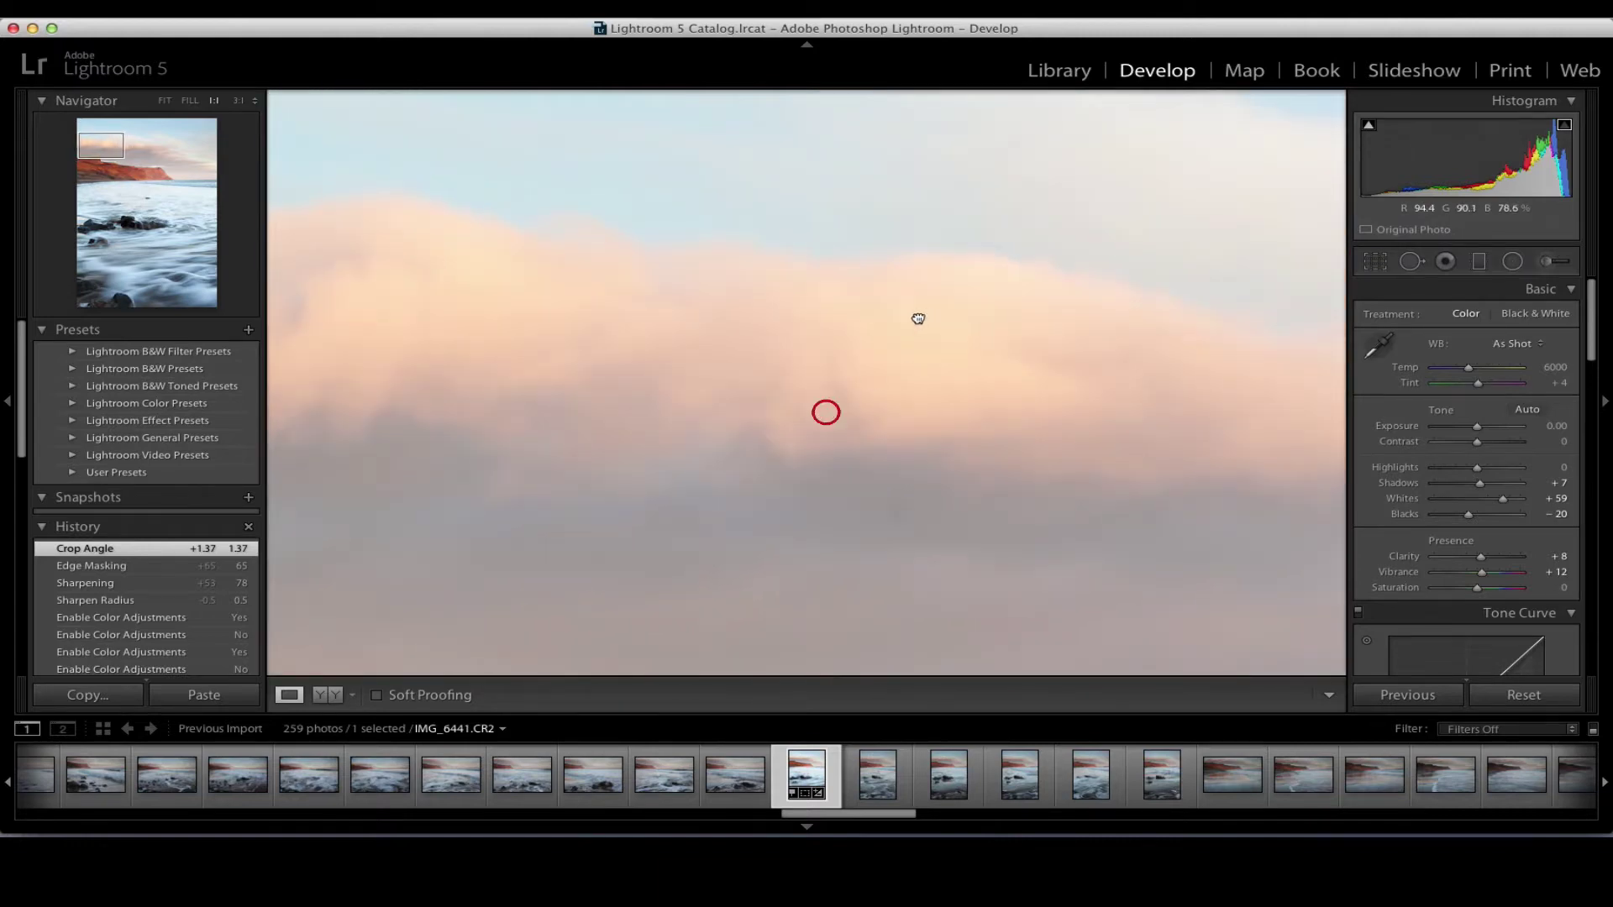
pyautogui.moveTo(921, 316); pyautogui.dragTo(706, 440)
pyautogui.moveTo(983, 400); pyautogui.dragTo(1185, 415)
pyautogui.moveTo(897, 328)
pyautogui.mouseDown()
pyautogui.moveTo(864, 482)
pyautogui.moveTo(922, 367)
pyautogui.mouseUp()
pyautogui.moveTo(1014, 564); pyautogui.dragTo(872, 215)
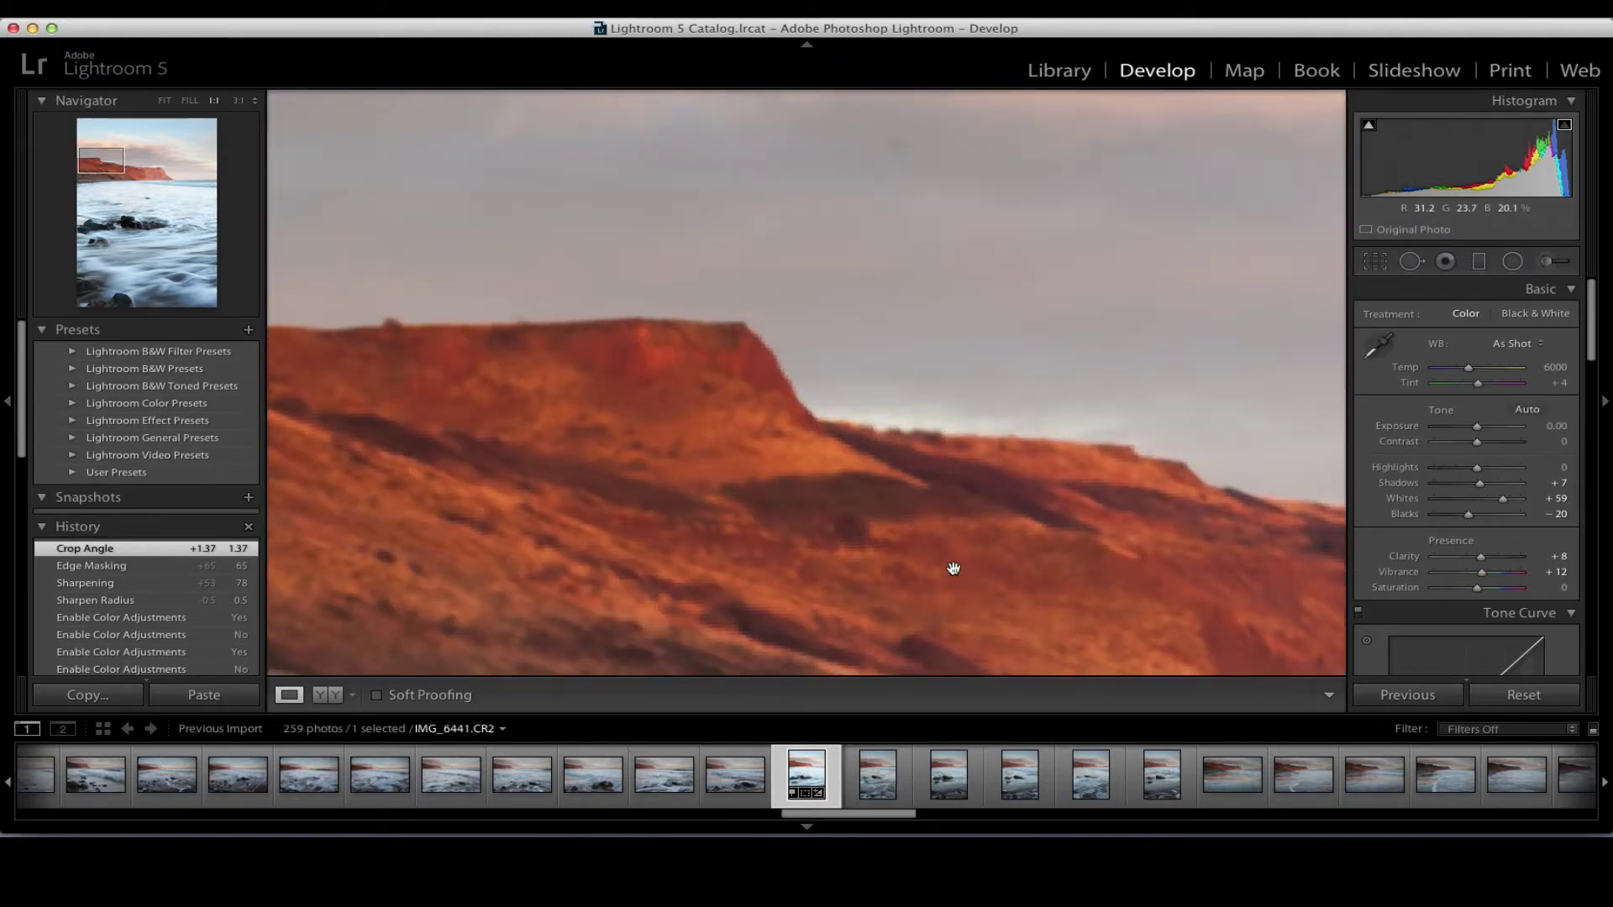
pyautogui.moveTo(949, 543); pyautogui.dragTo(843, 198)
pyautogui.moveTo(899, 525); pyautogui.dragTo(940, 180)
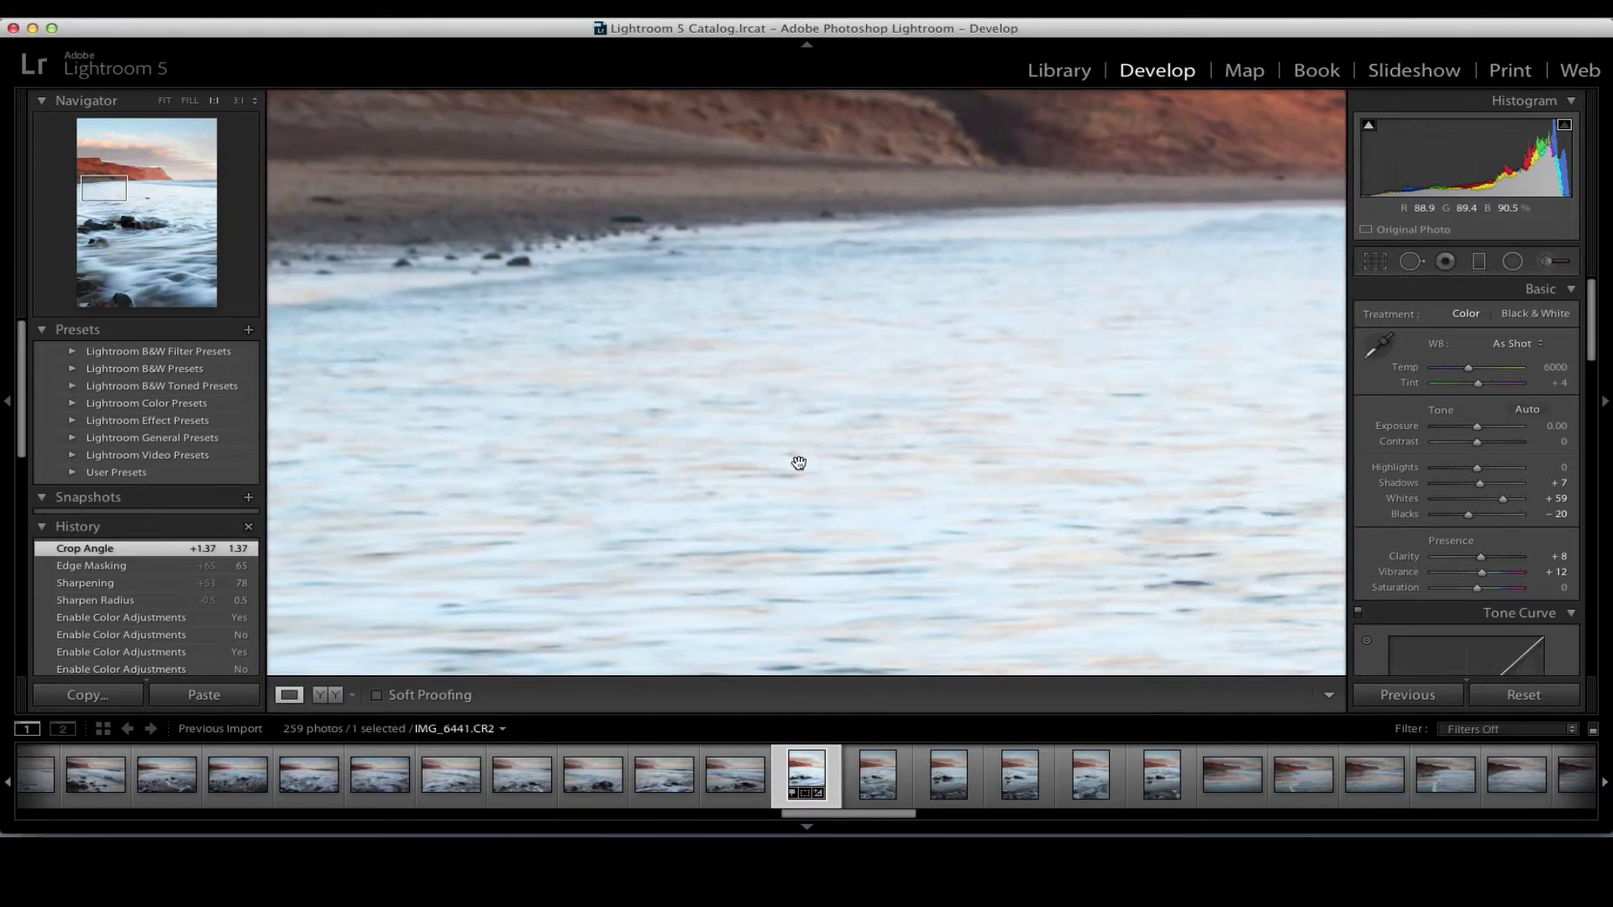
pyautogui.moveTo(802, 463); pyautogui.dragTo(1044, 238)
pyautogui.moveTo(757, 453)
pyautogui.mouseDown()
pyautogui.moveTo(1030, 263)
pyautogui.moveTo(530, 218)
pyautogui.moveTo(354, 180)
pyautogui.mouseUp()
pyautogui.moveTo(890, 335); pyautogui.dragTo(591, 235)
pyautogui.click(910, 346)
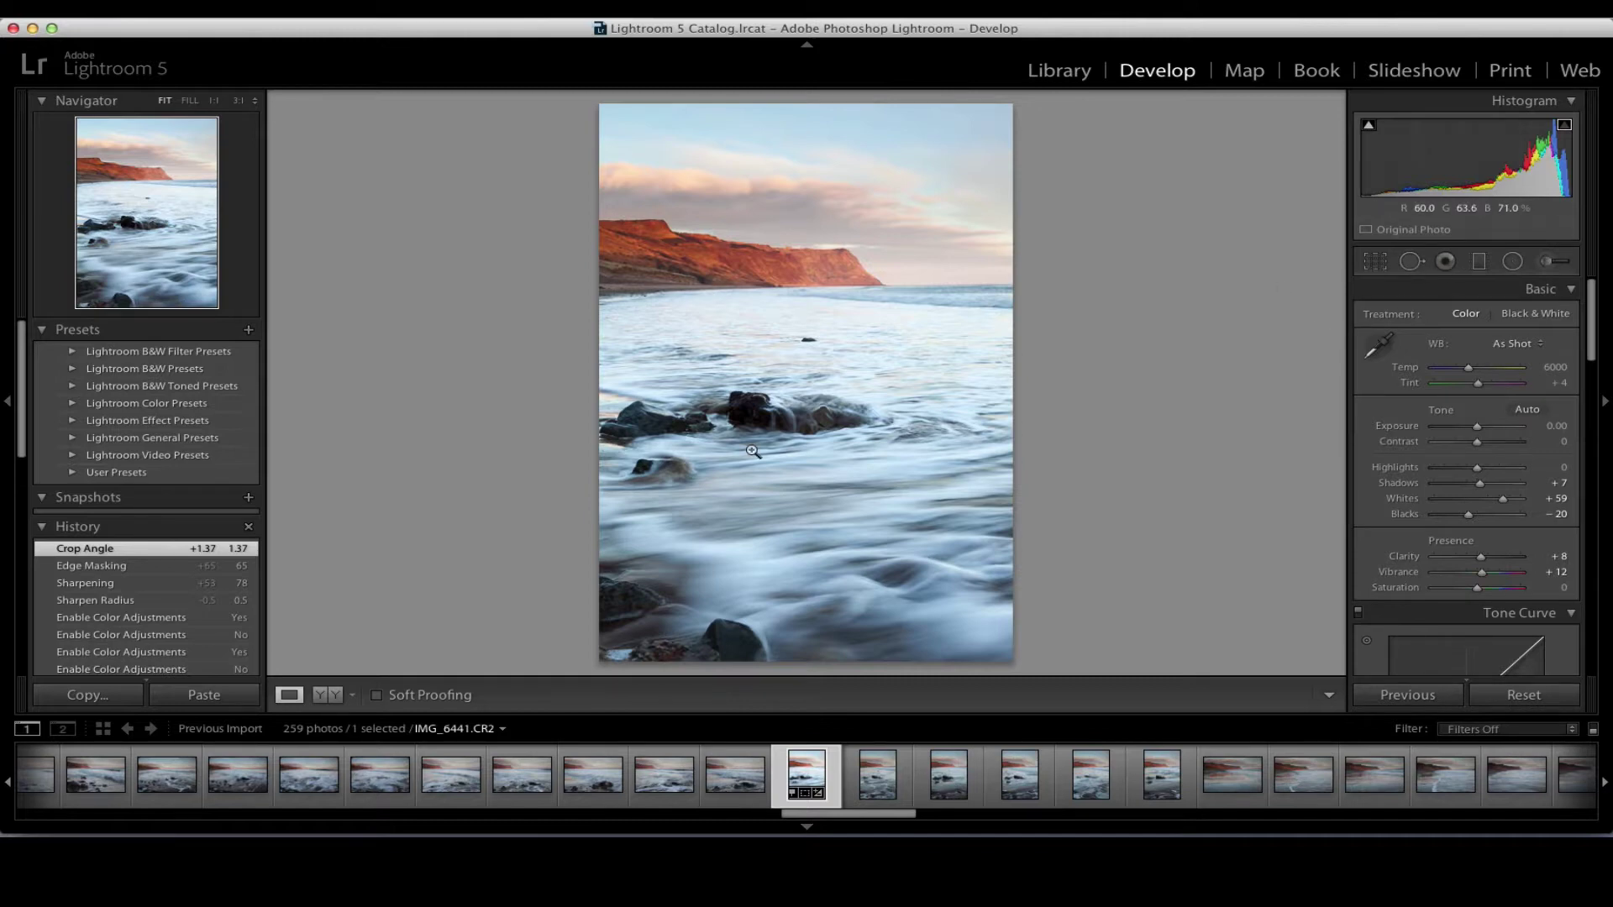
pyautogui.click(669, 524)
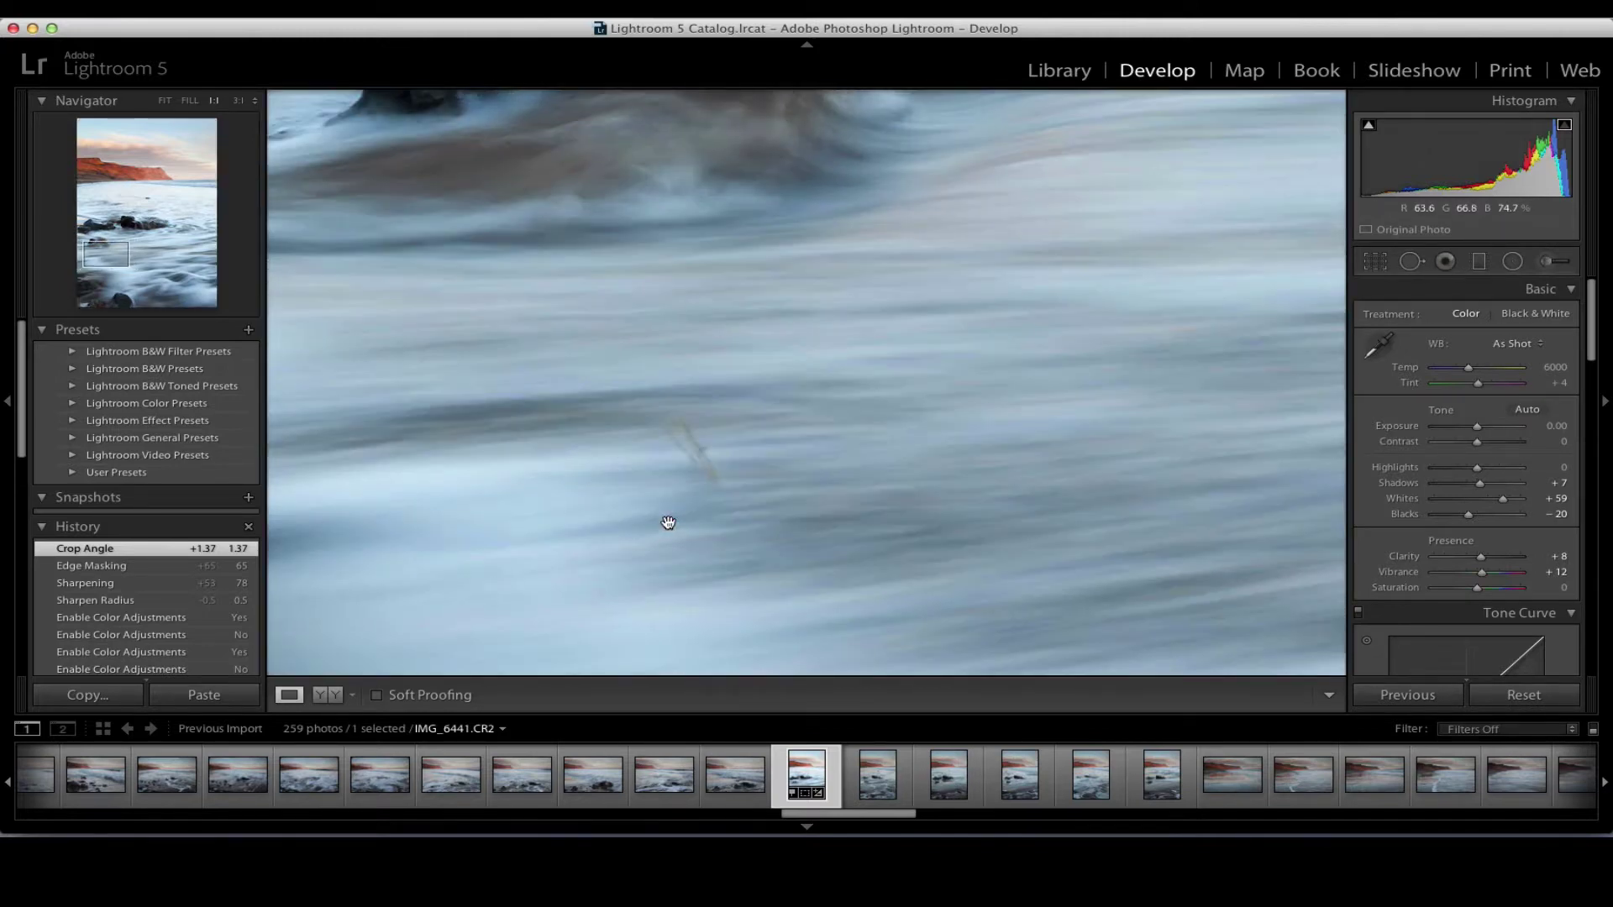
pyautogui.click(787, 565)
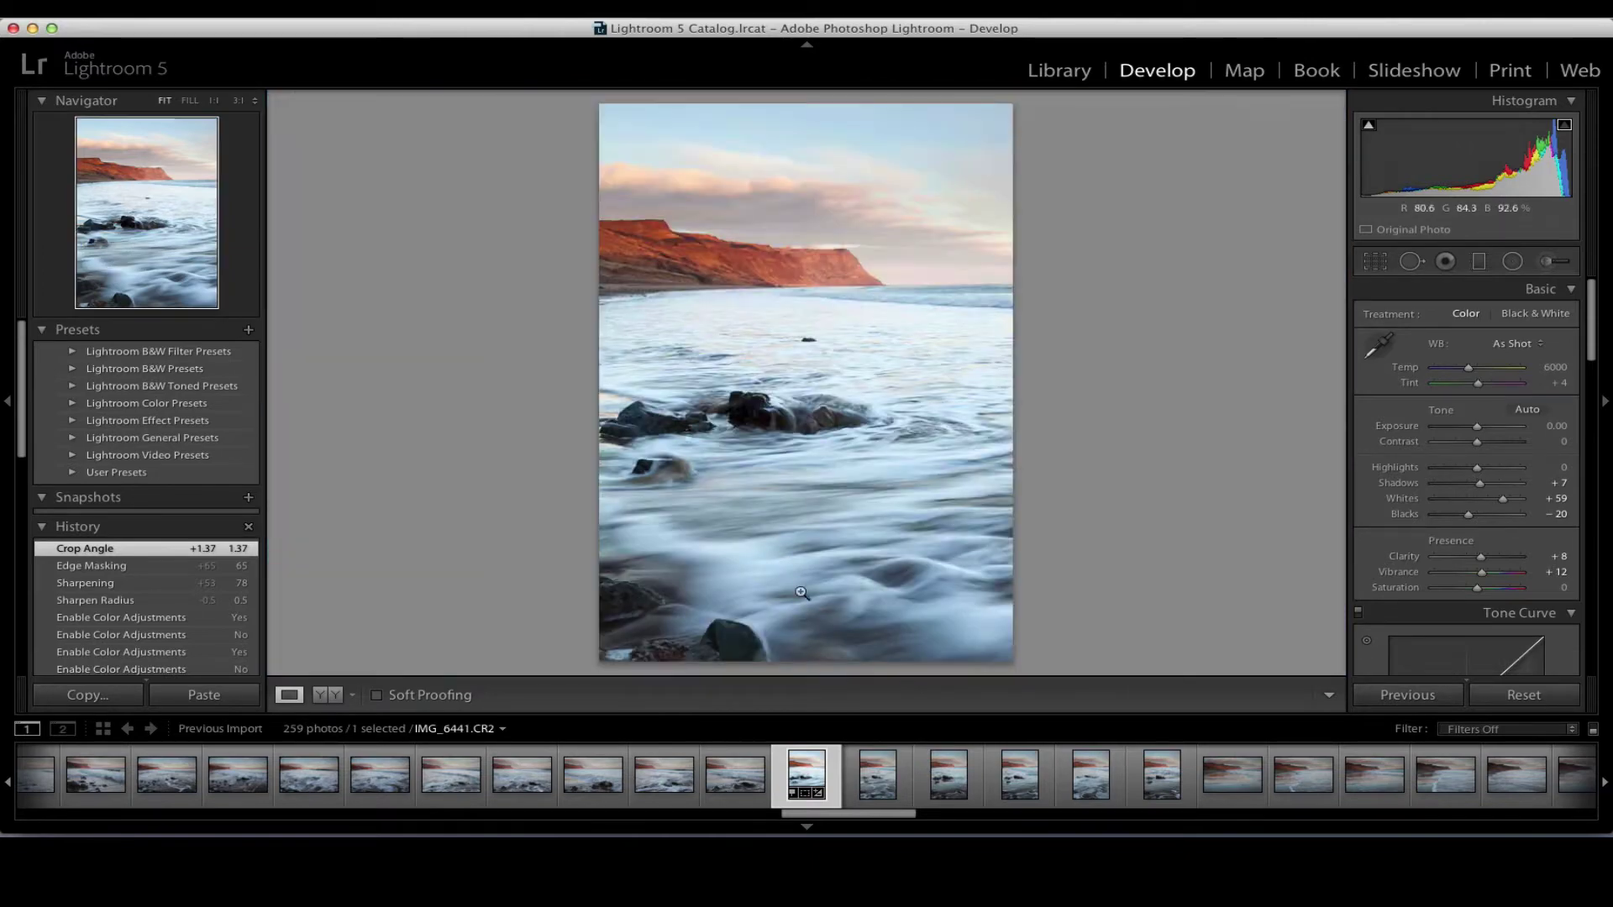
pyautogui.click(887, 592)
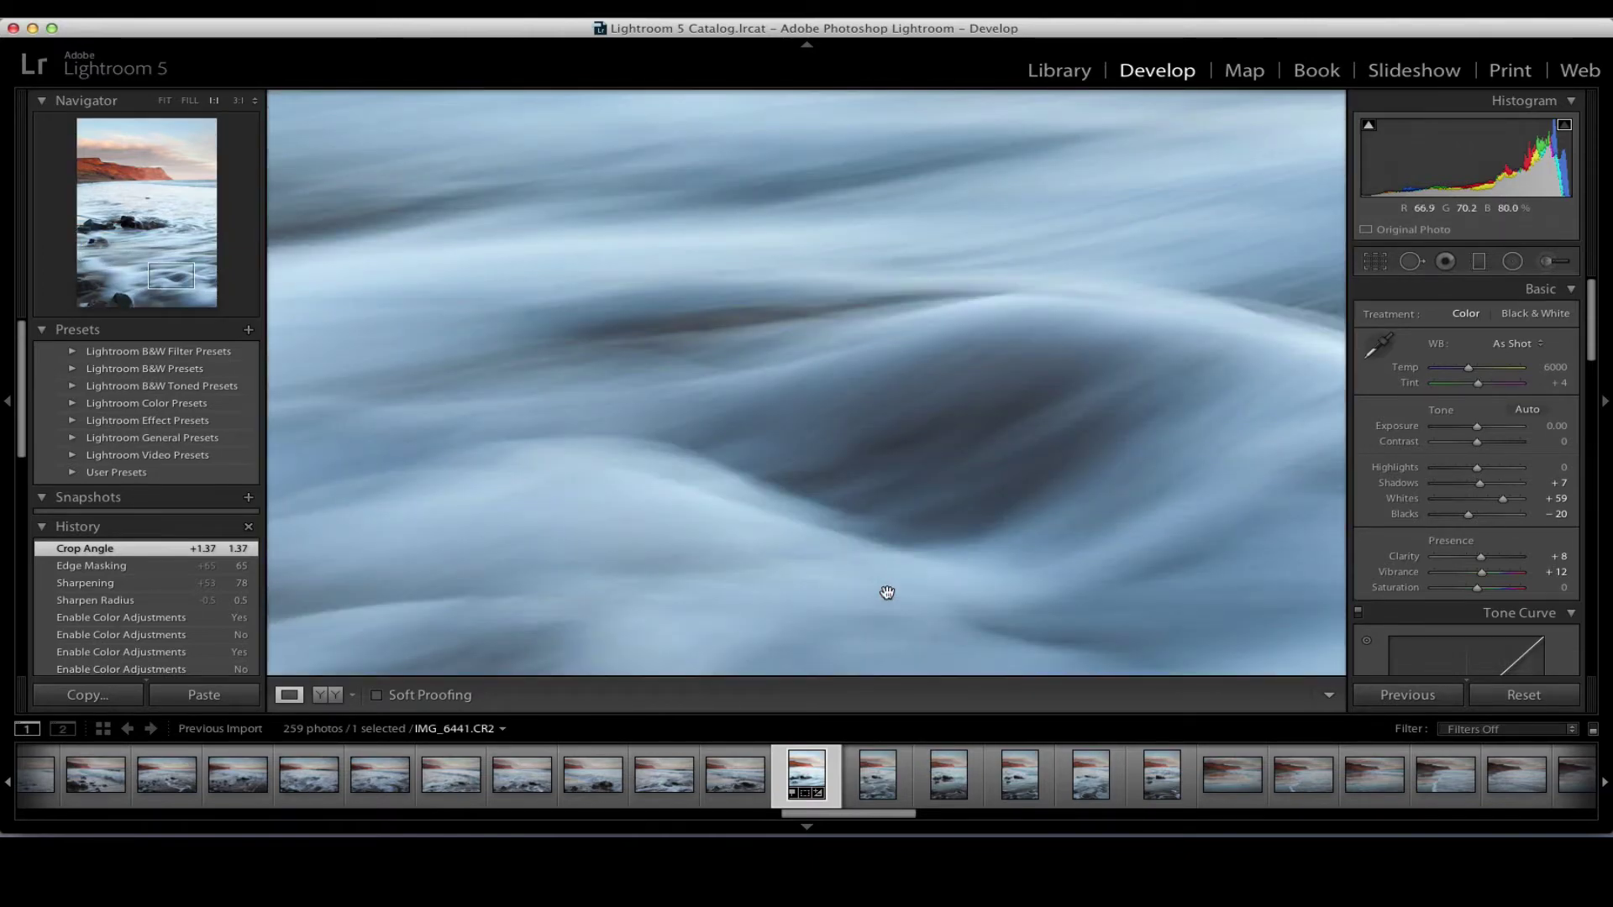
pyautogui.click(888, 592)
# Heal the brown debris in the water below the left-hand rocks with a Spot Removal brush stroke of size 29.
pyautogui.click(685, 574)
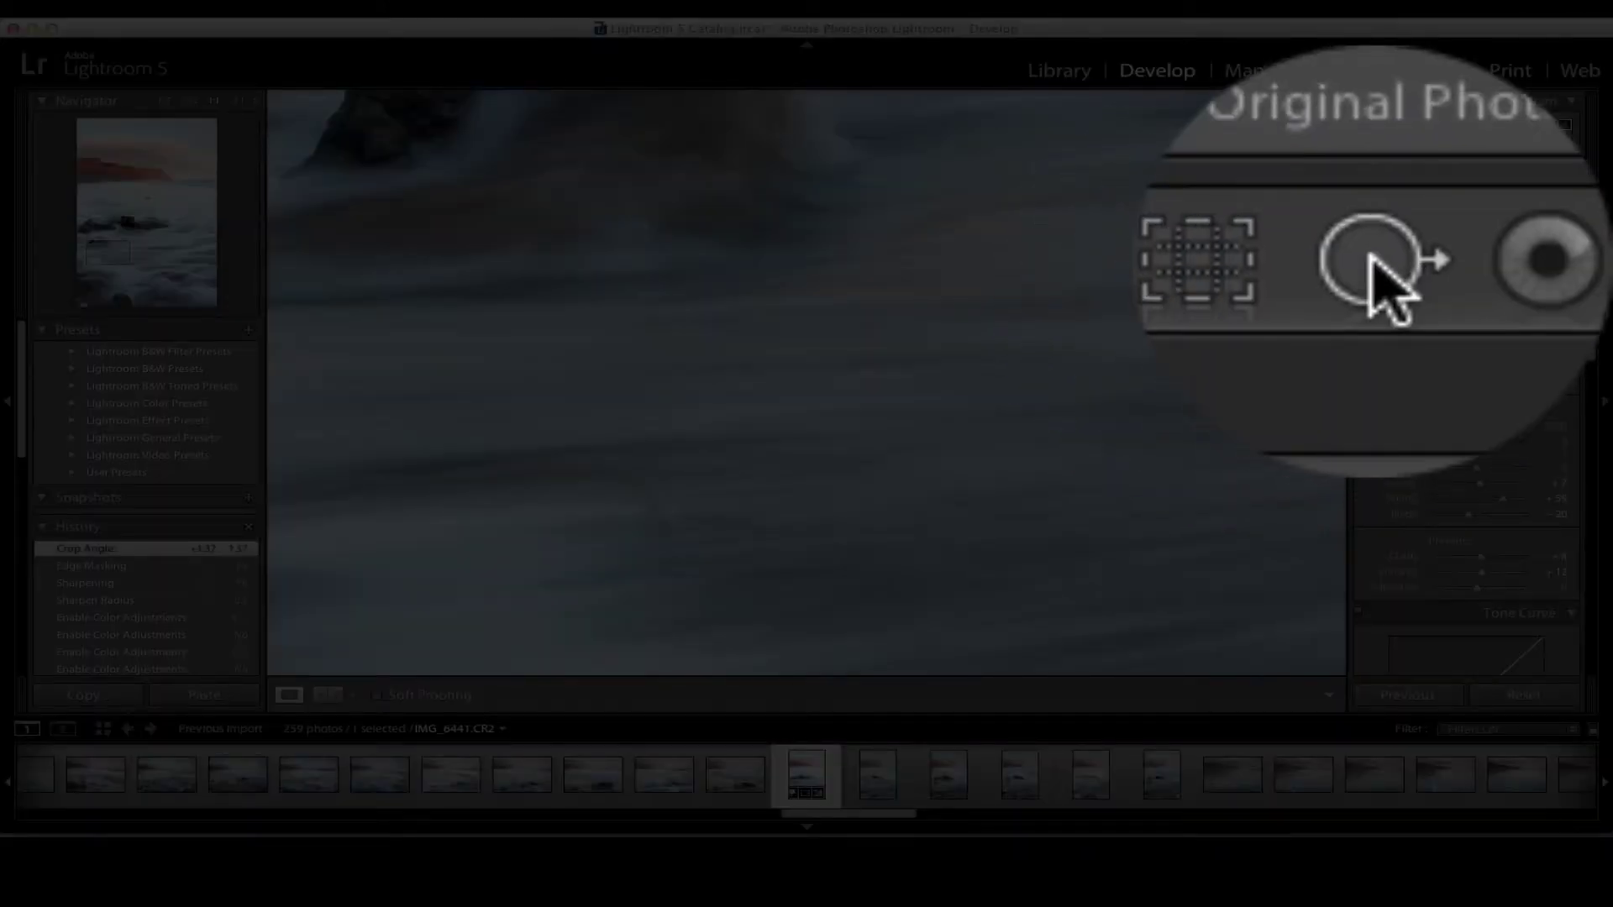
pyautogui.click(1411, 261)
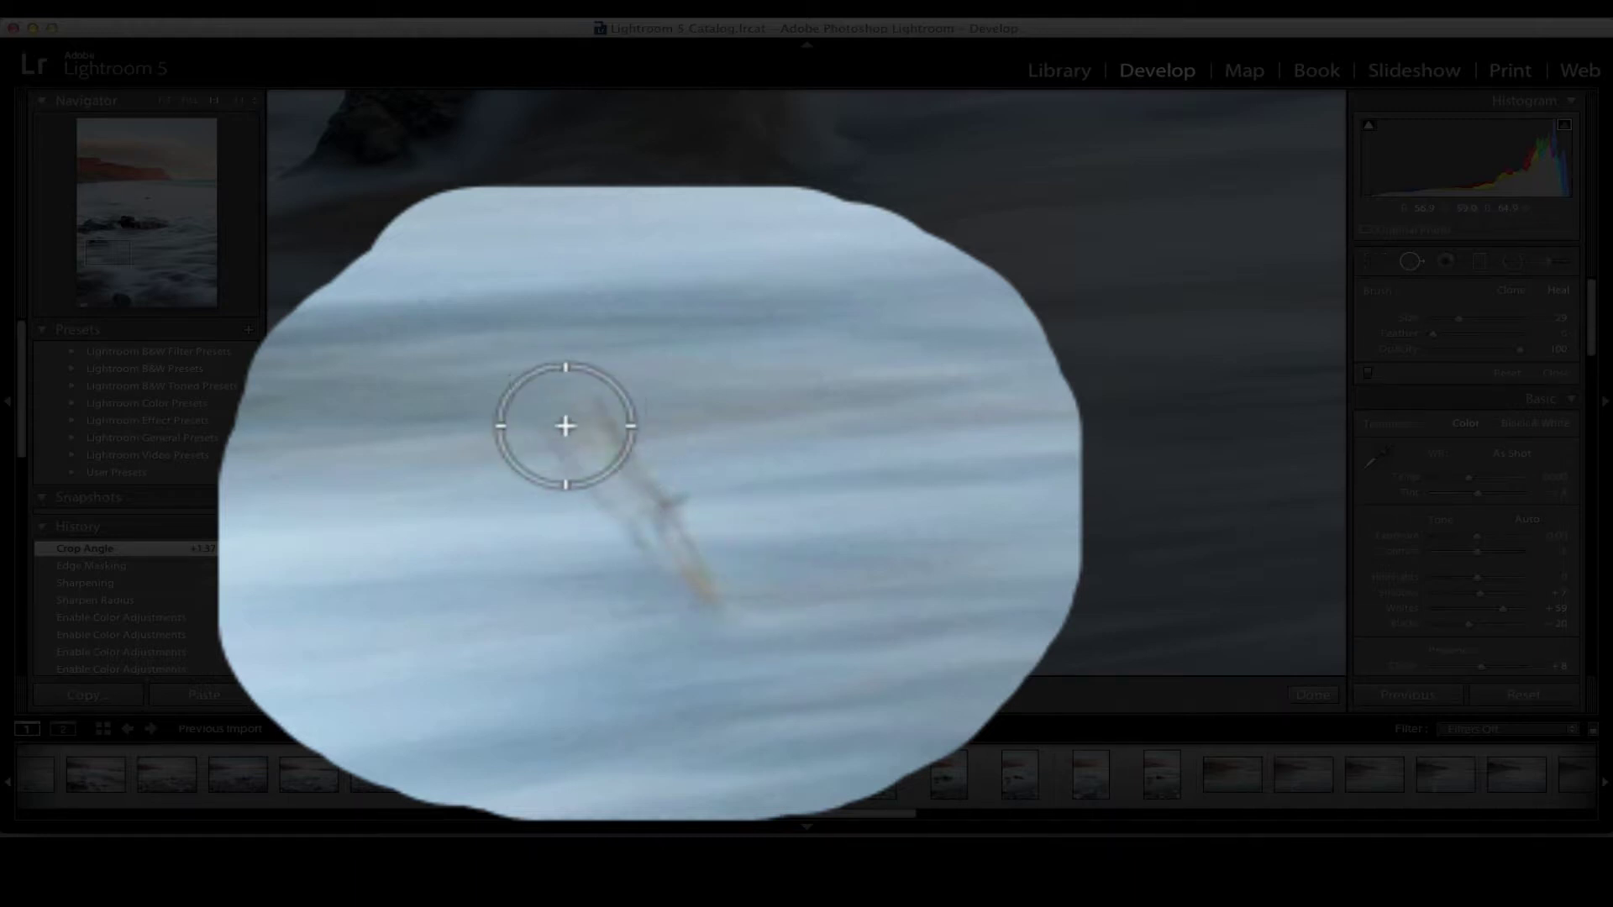
pyautogui.moveTo(565, 426)
pyautogui.mouseDown()
pyautogui.moveTo(600, 487)
pyautogui.moveTo(649, 504)
pyautogui.moveTo(660, 527)
pyautogui.mouseUp()
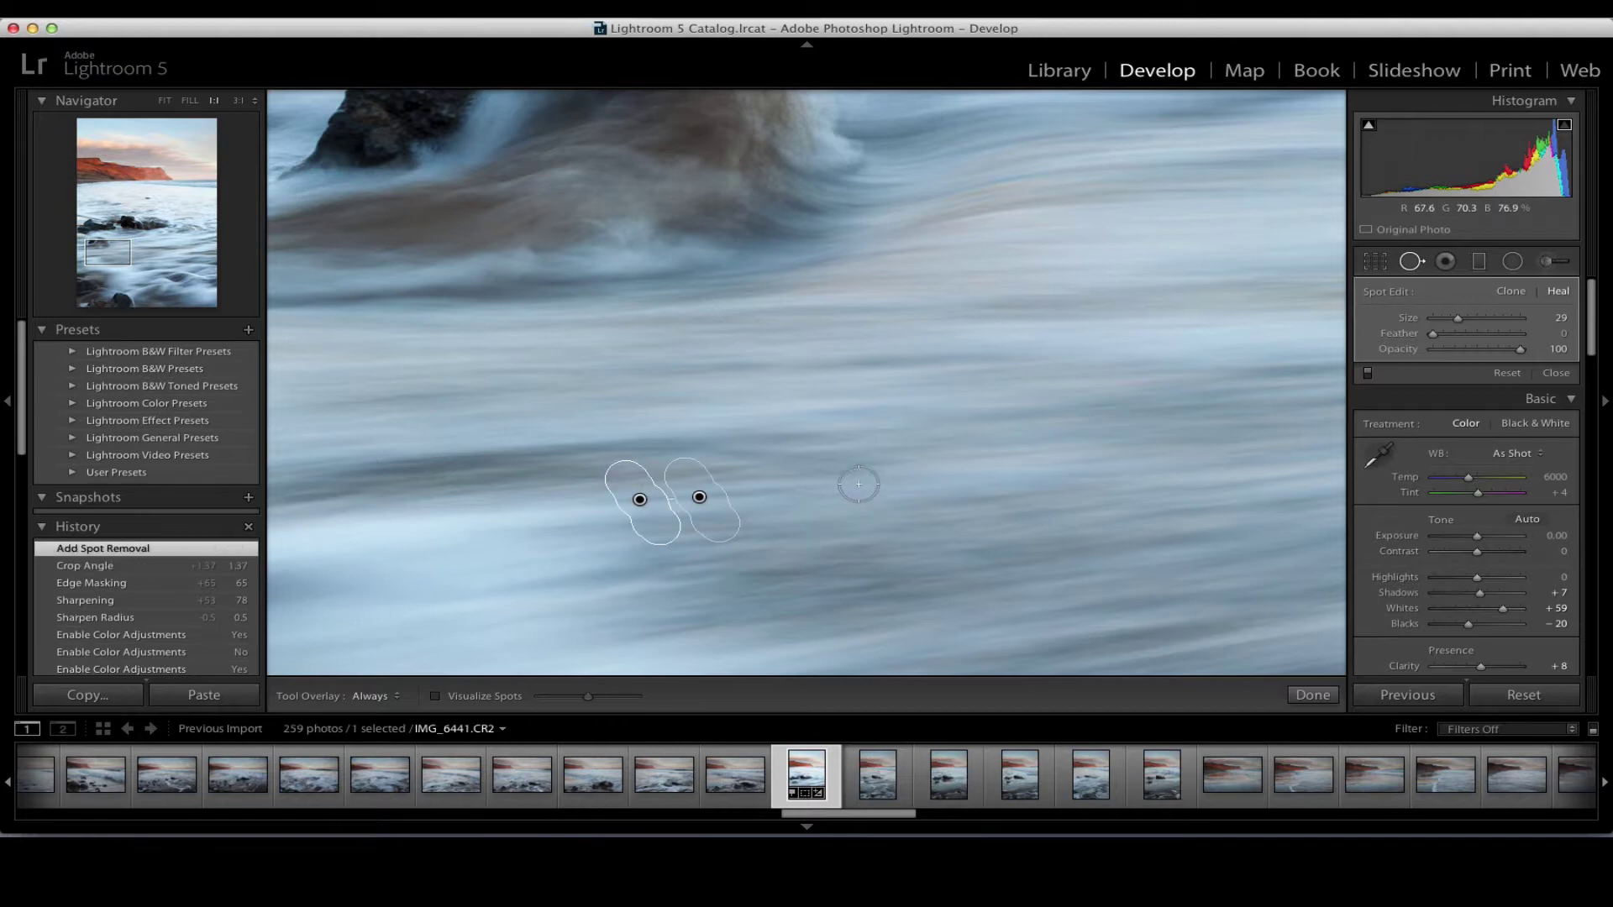
pyautogui.click(1310, 696)
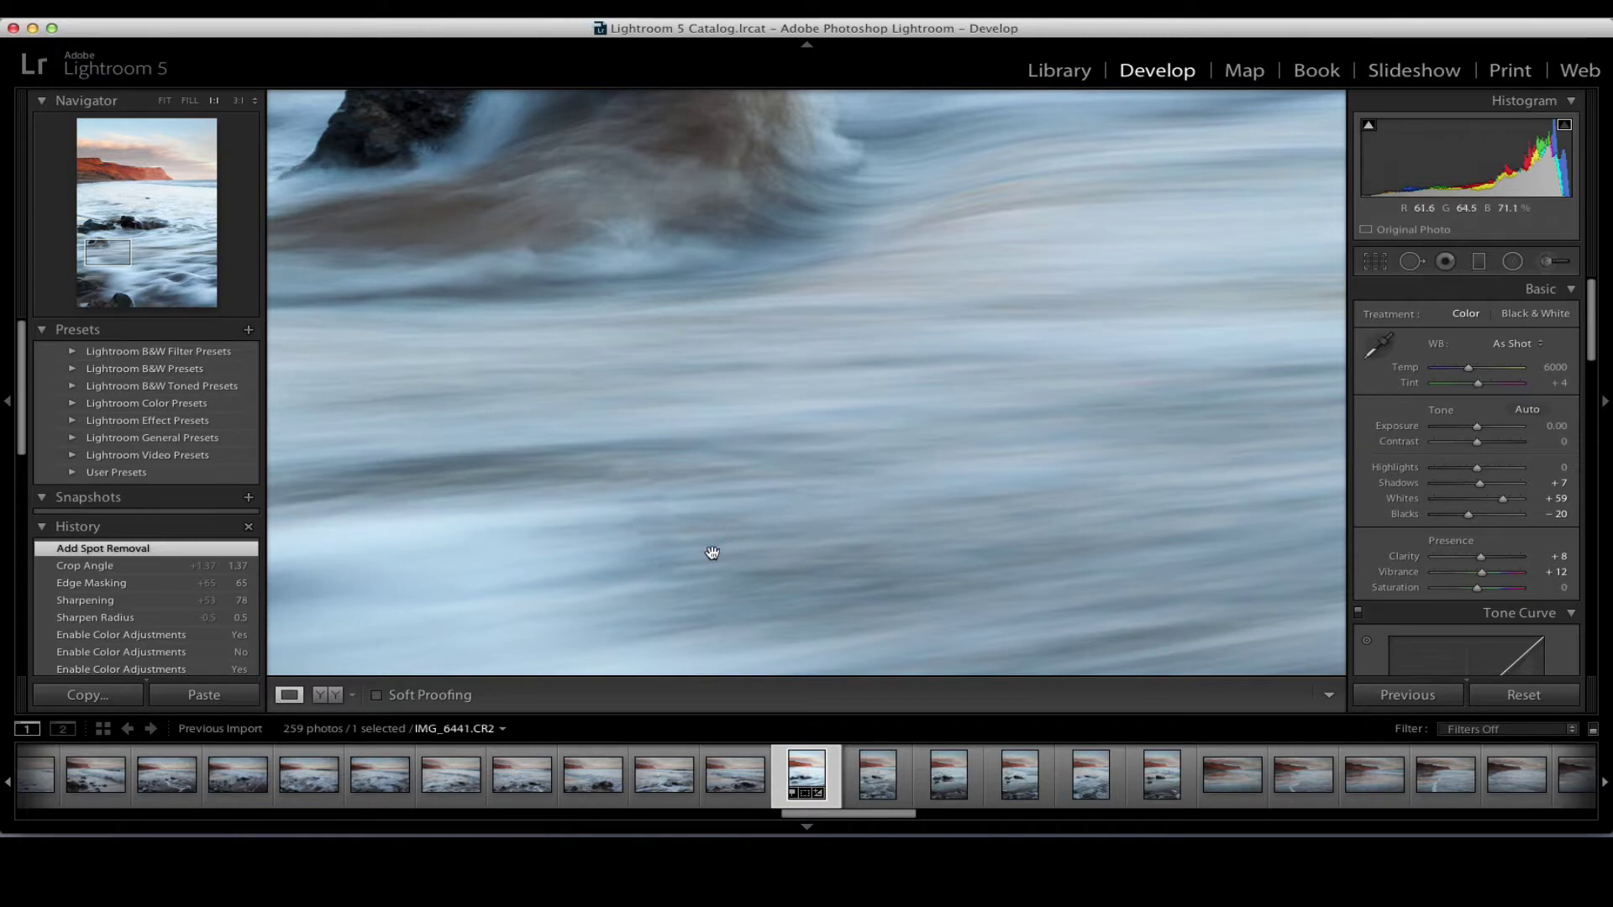
pyautogui.click(860, 542)
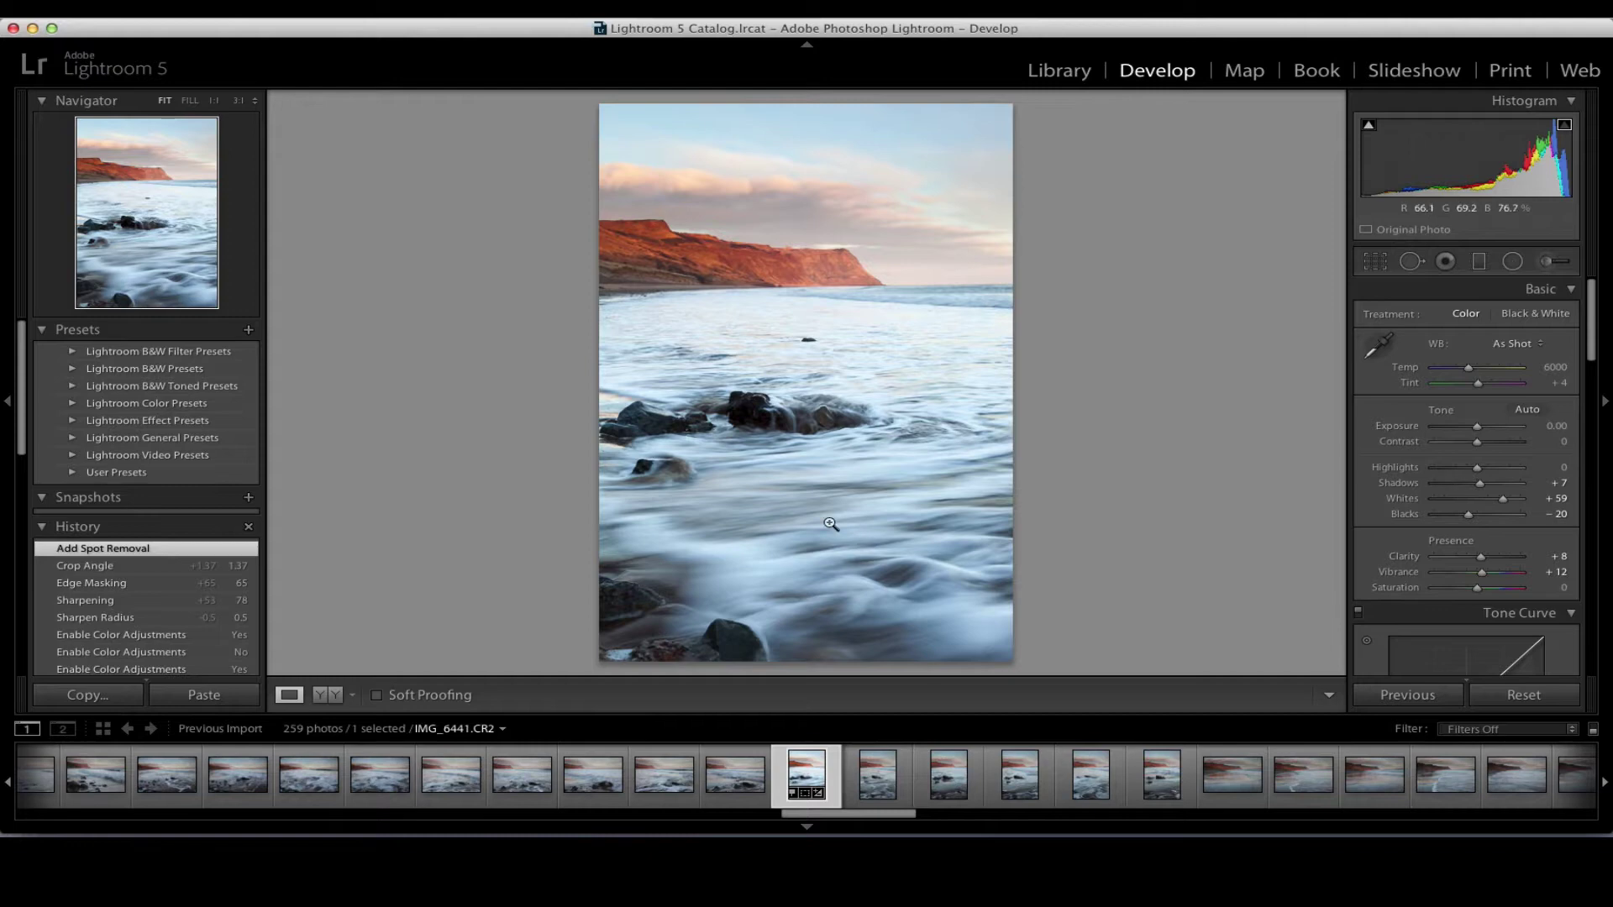
# Remove the small isolated rock in the sea above the main rocks with a healing stroke, and check the repaired water up close.
pyautogui.click(795, 525)
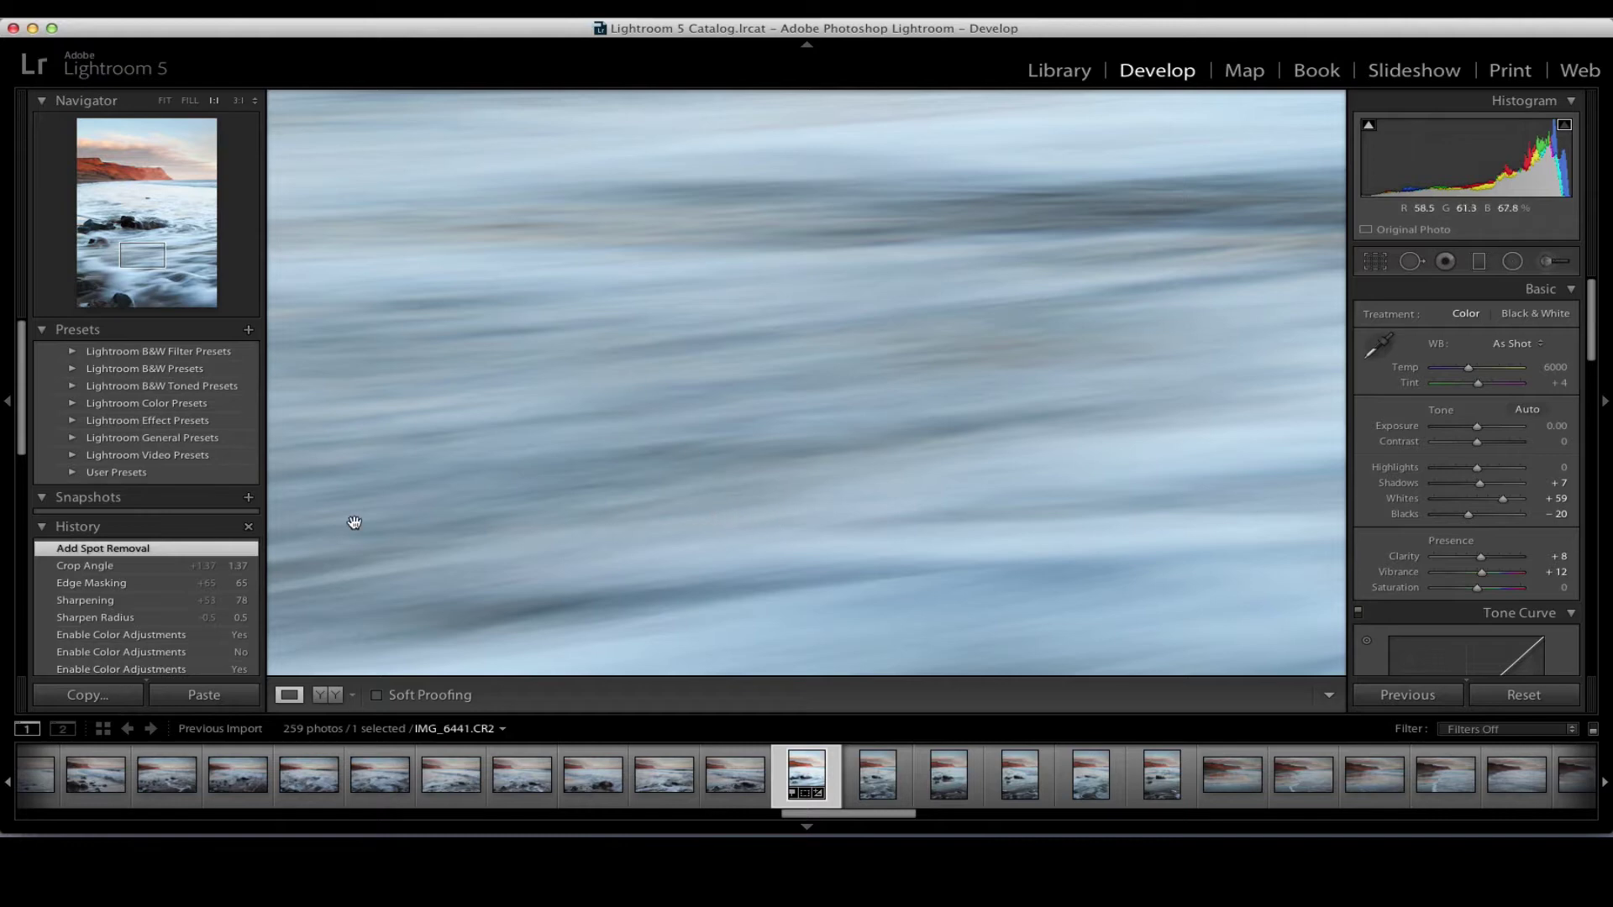
pyautogui.click(727, 496)
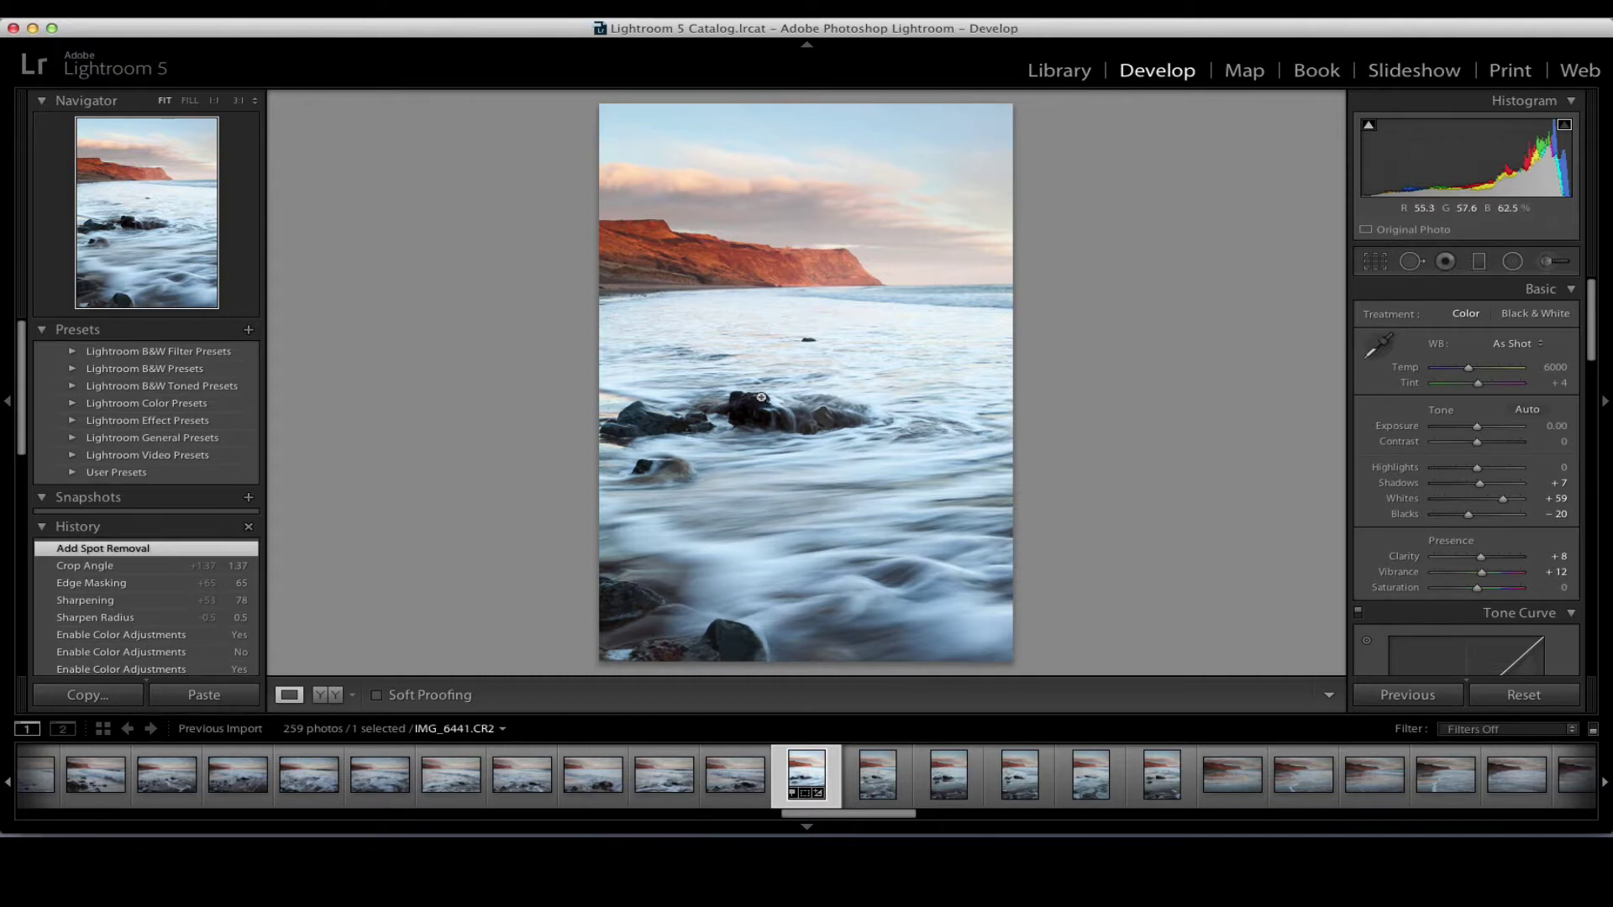
pyautogui.click(806, 340)
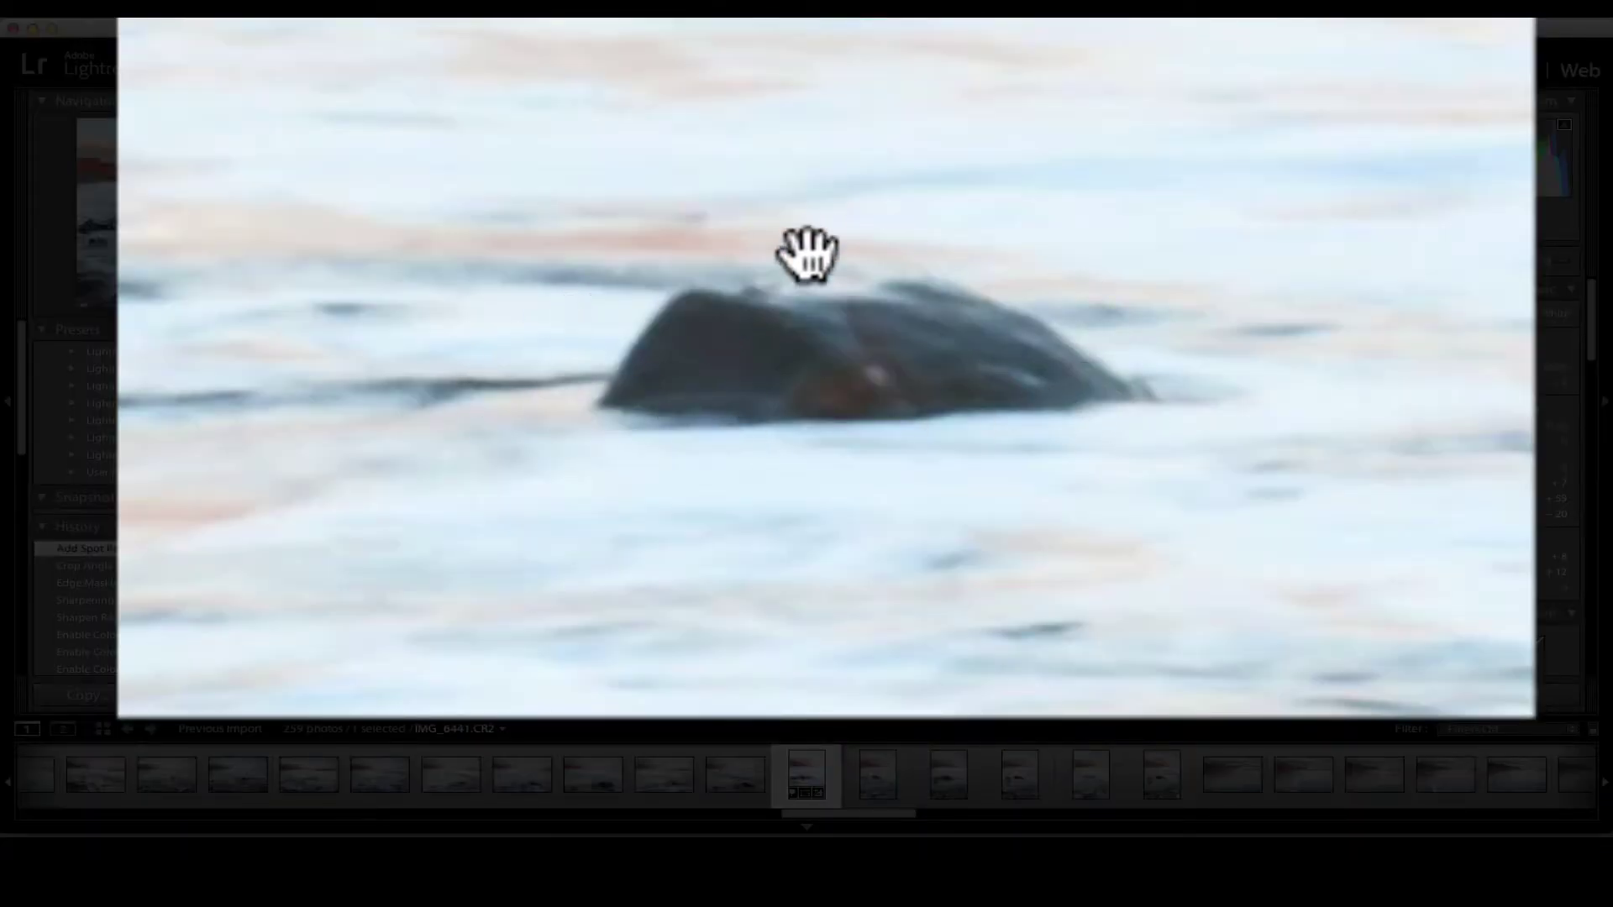
pyautogui.press('q')
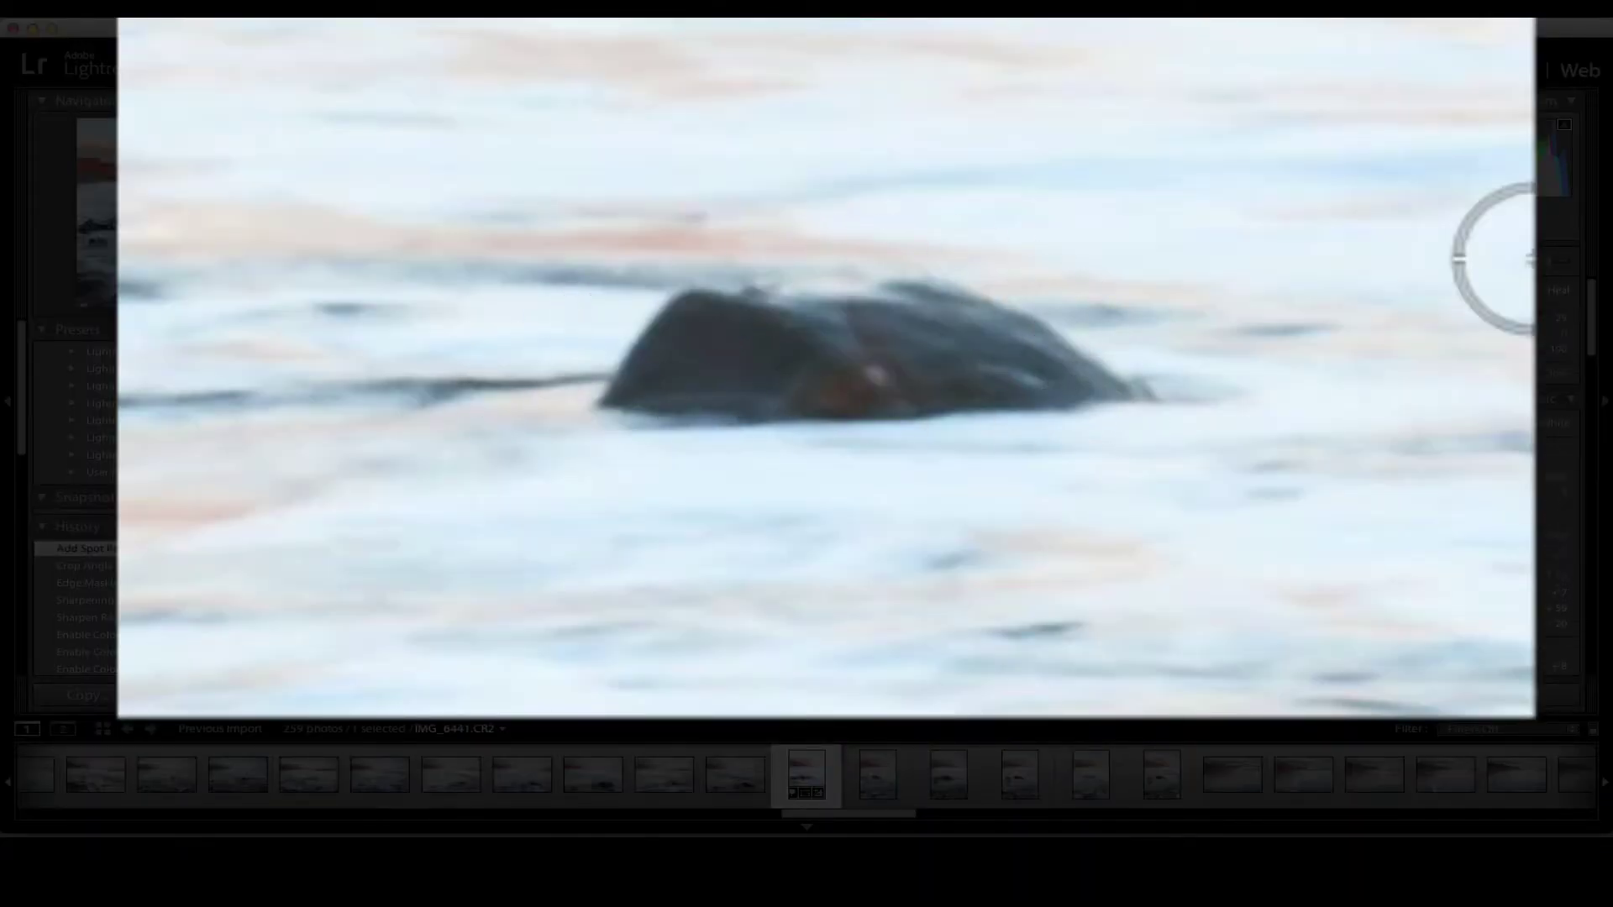
pyautogui.moveTo(668, 367)
pyautogui.mouseDown()
pyautogui.moveTo(699, 325)
pyautogui.moveTo(946, 308)
pyautogui.moveTo(1043, 332)
pyautogui.moveTo(1094, 386)
pyautogui.moveTo(720, 407)
pyautogui.mouseUp()
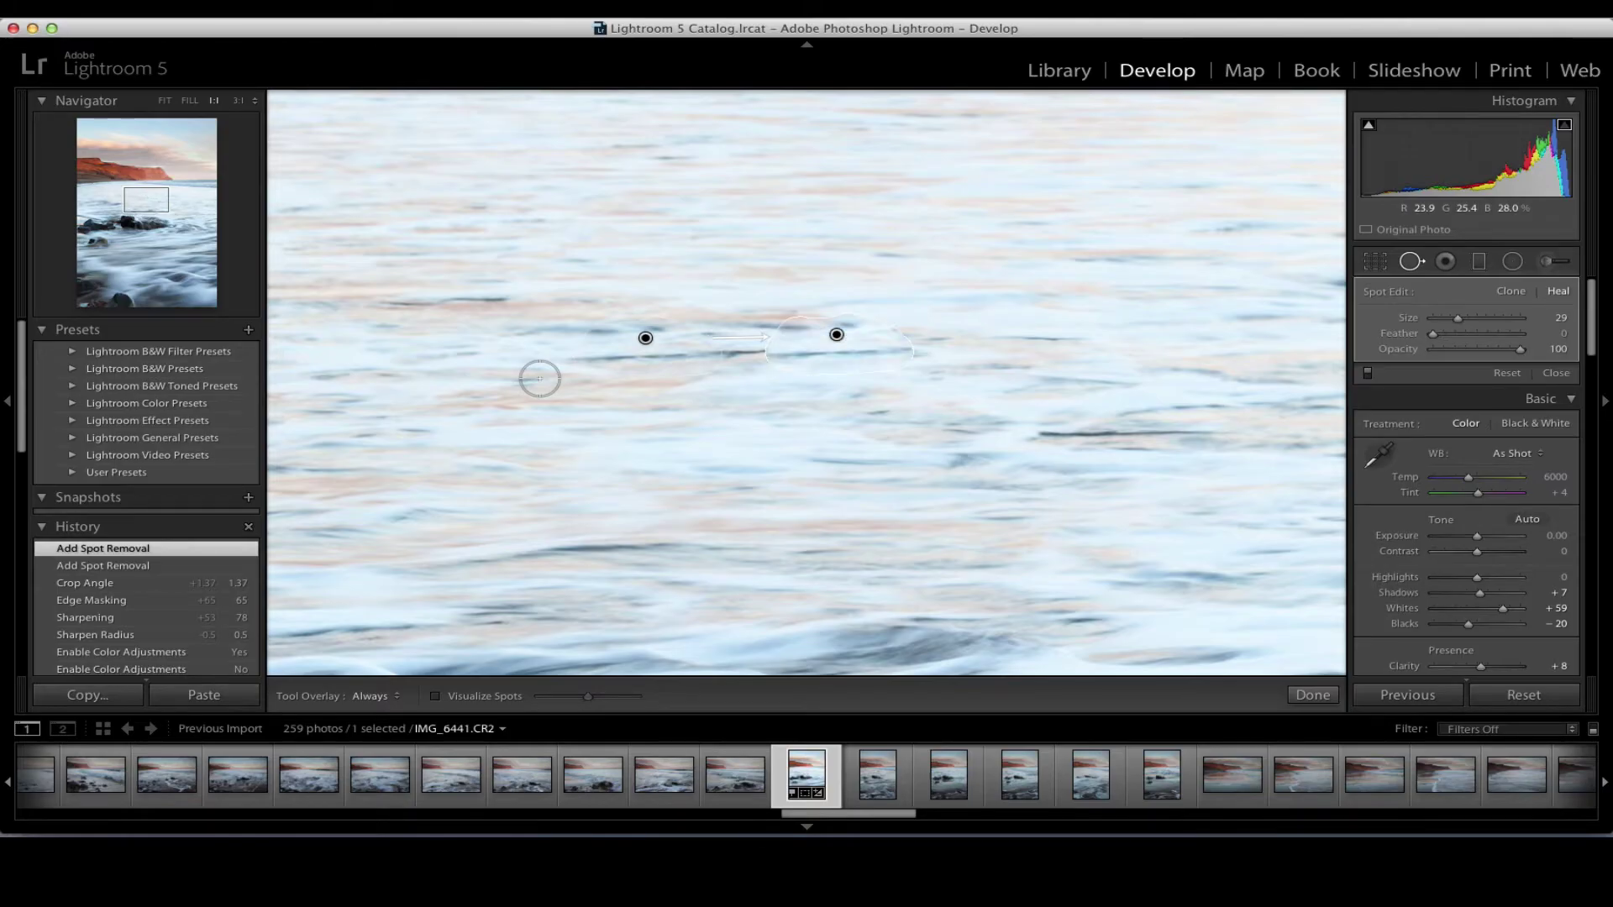
pyautogui.click(1312, 695)
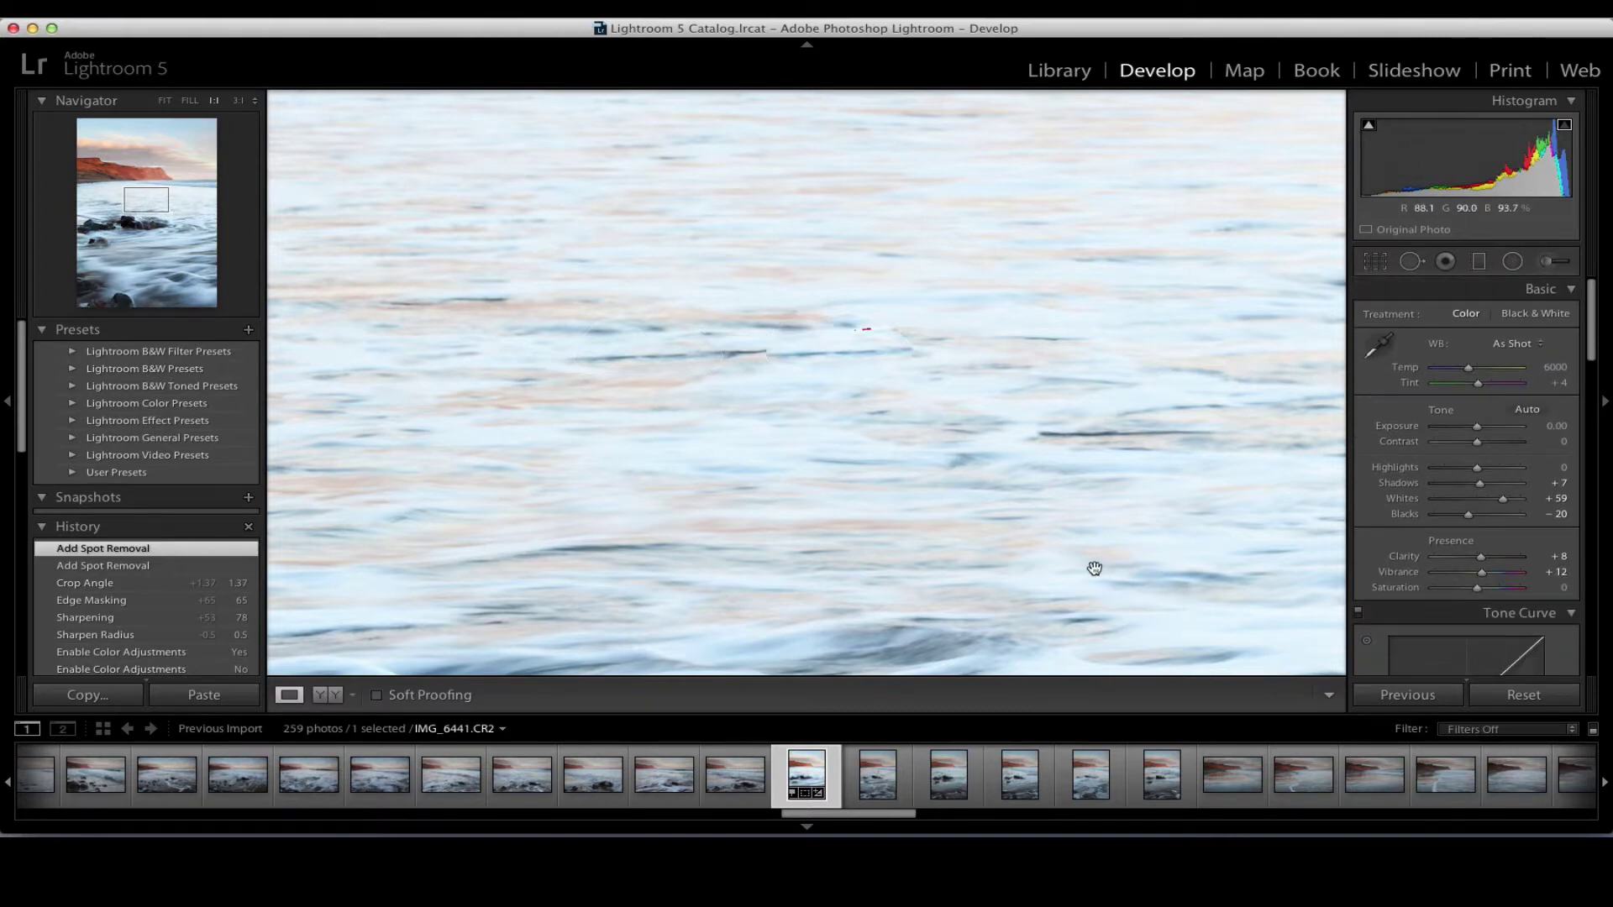
pyautogui.click(1093, 539)
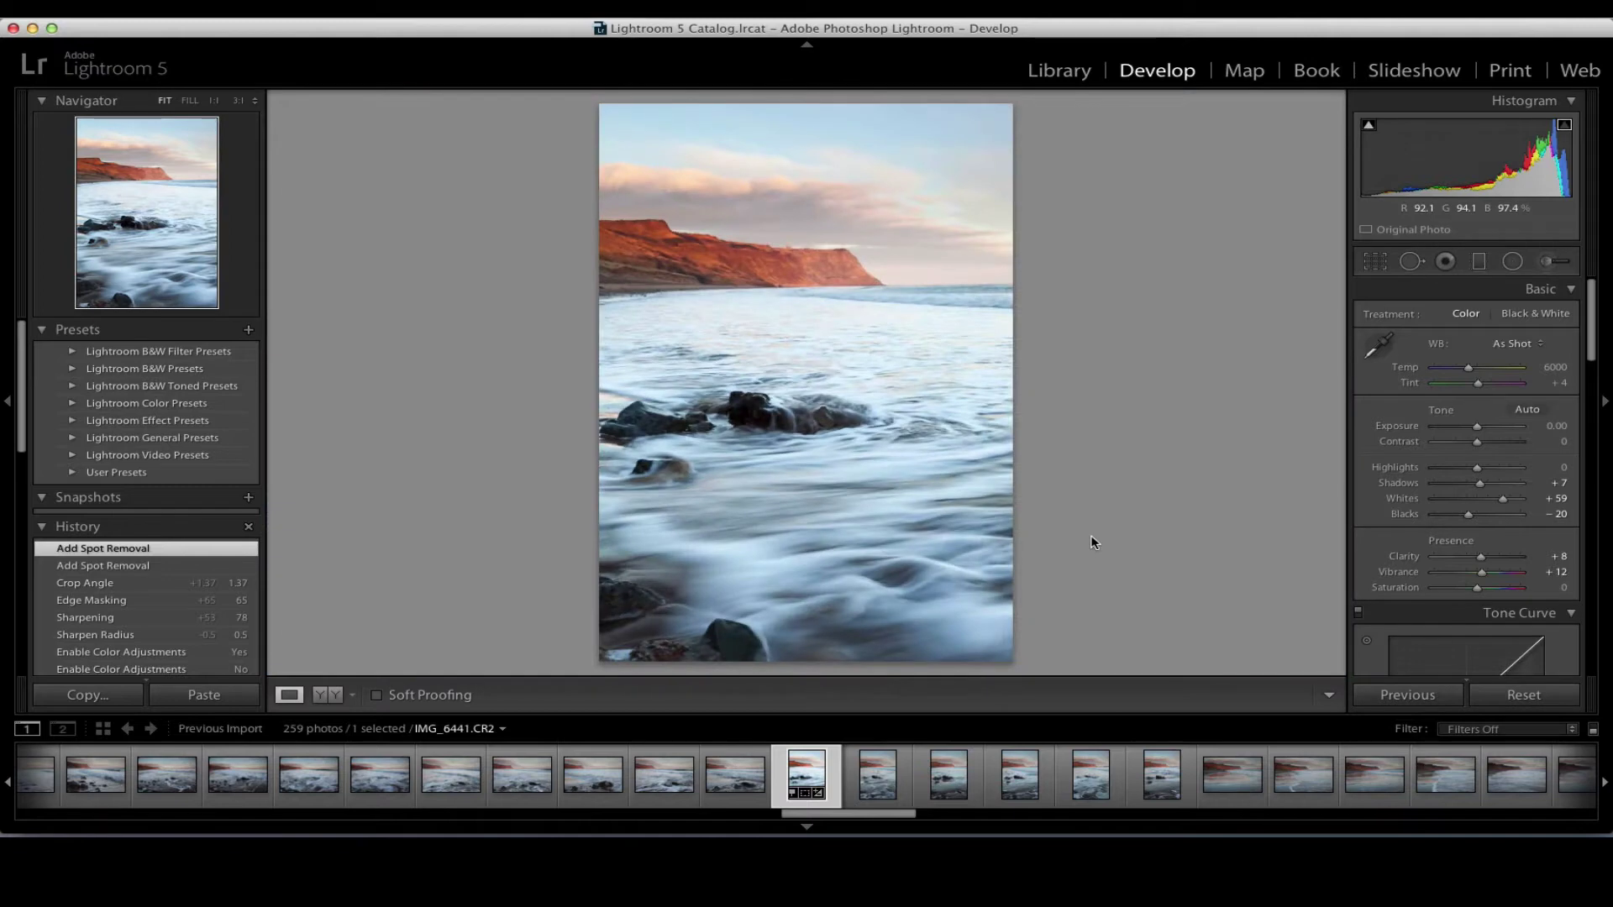
pyautogui.click(809, 346)
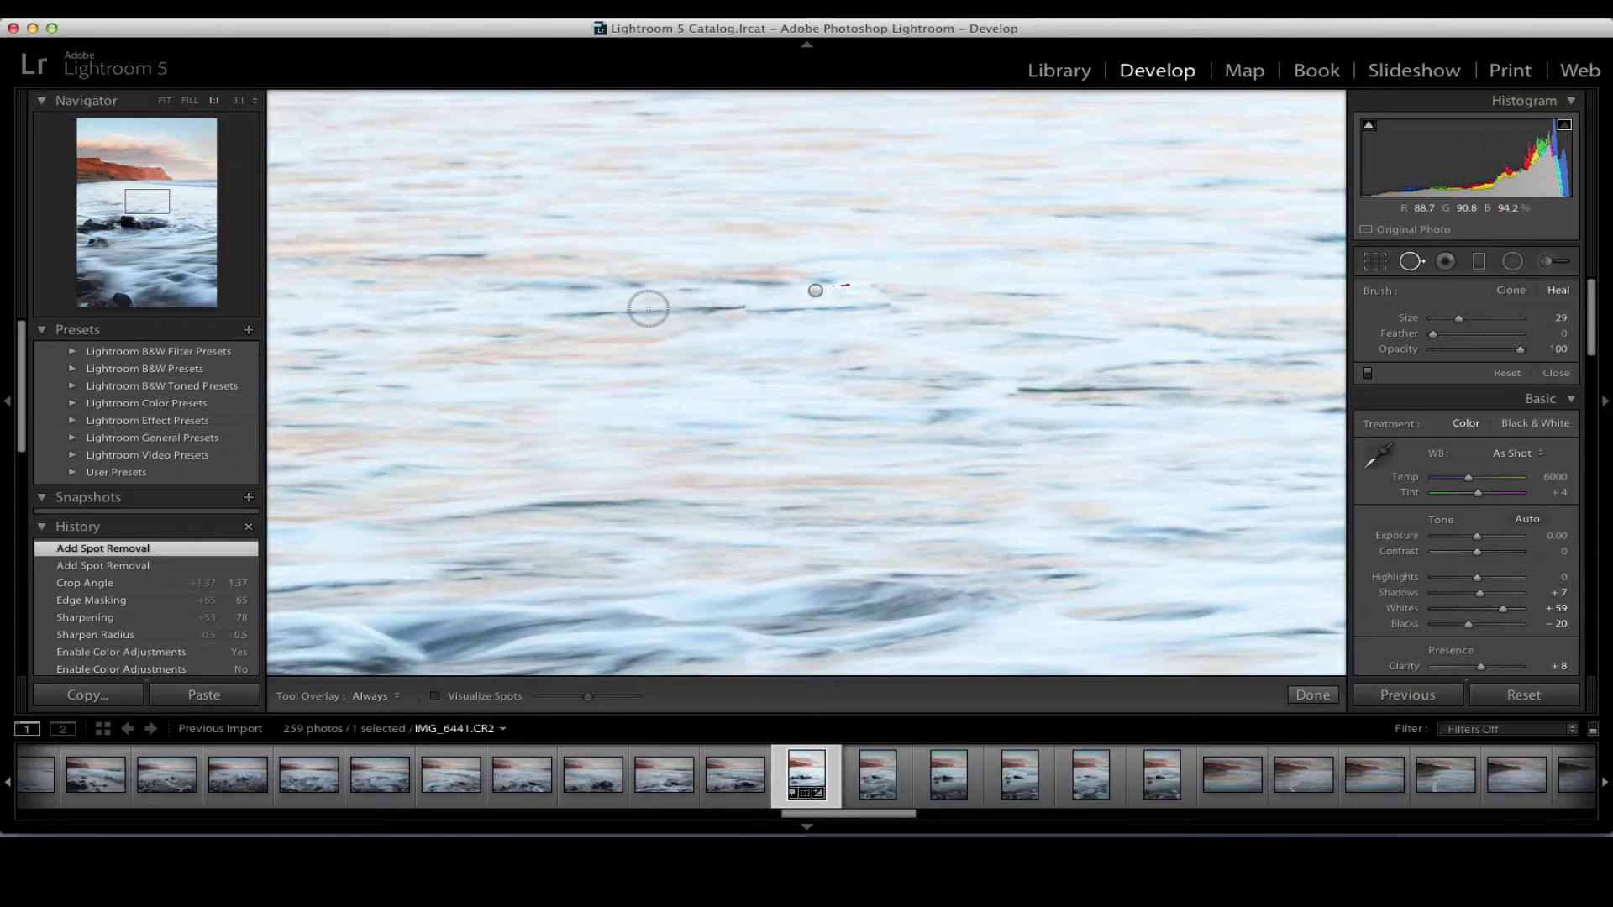
pyautogui.click(648, 309)
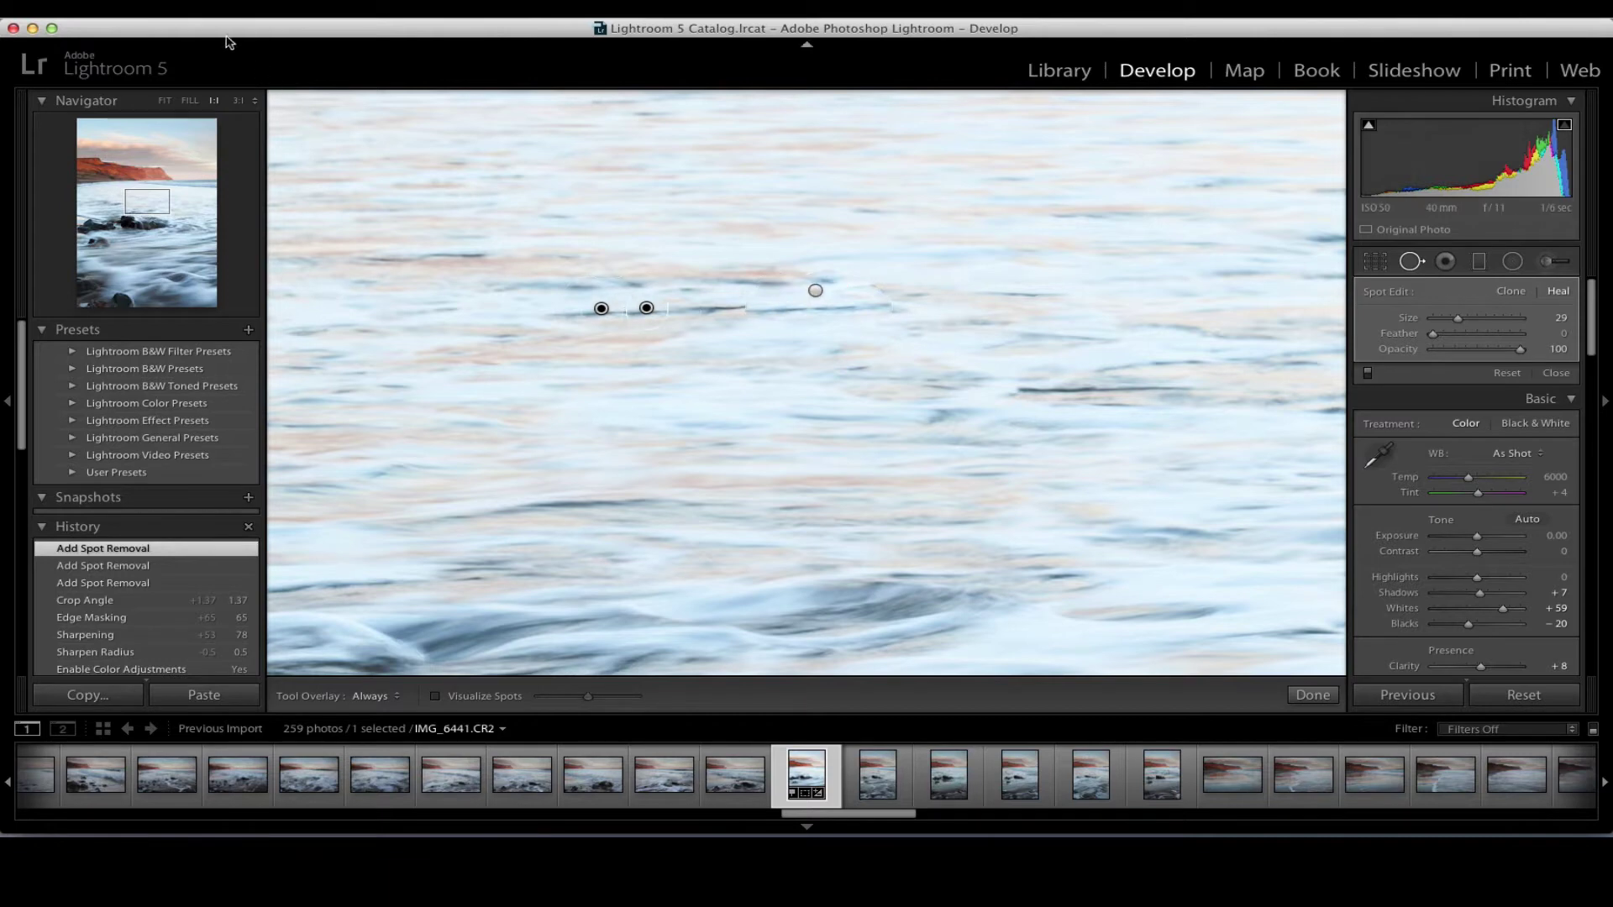
pyautogui.click(180, 10)
pyautogui.click(221, 29)
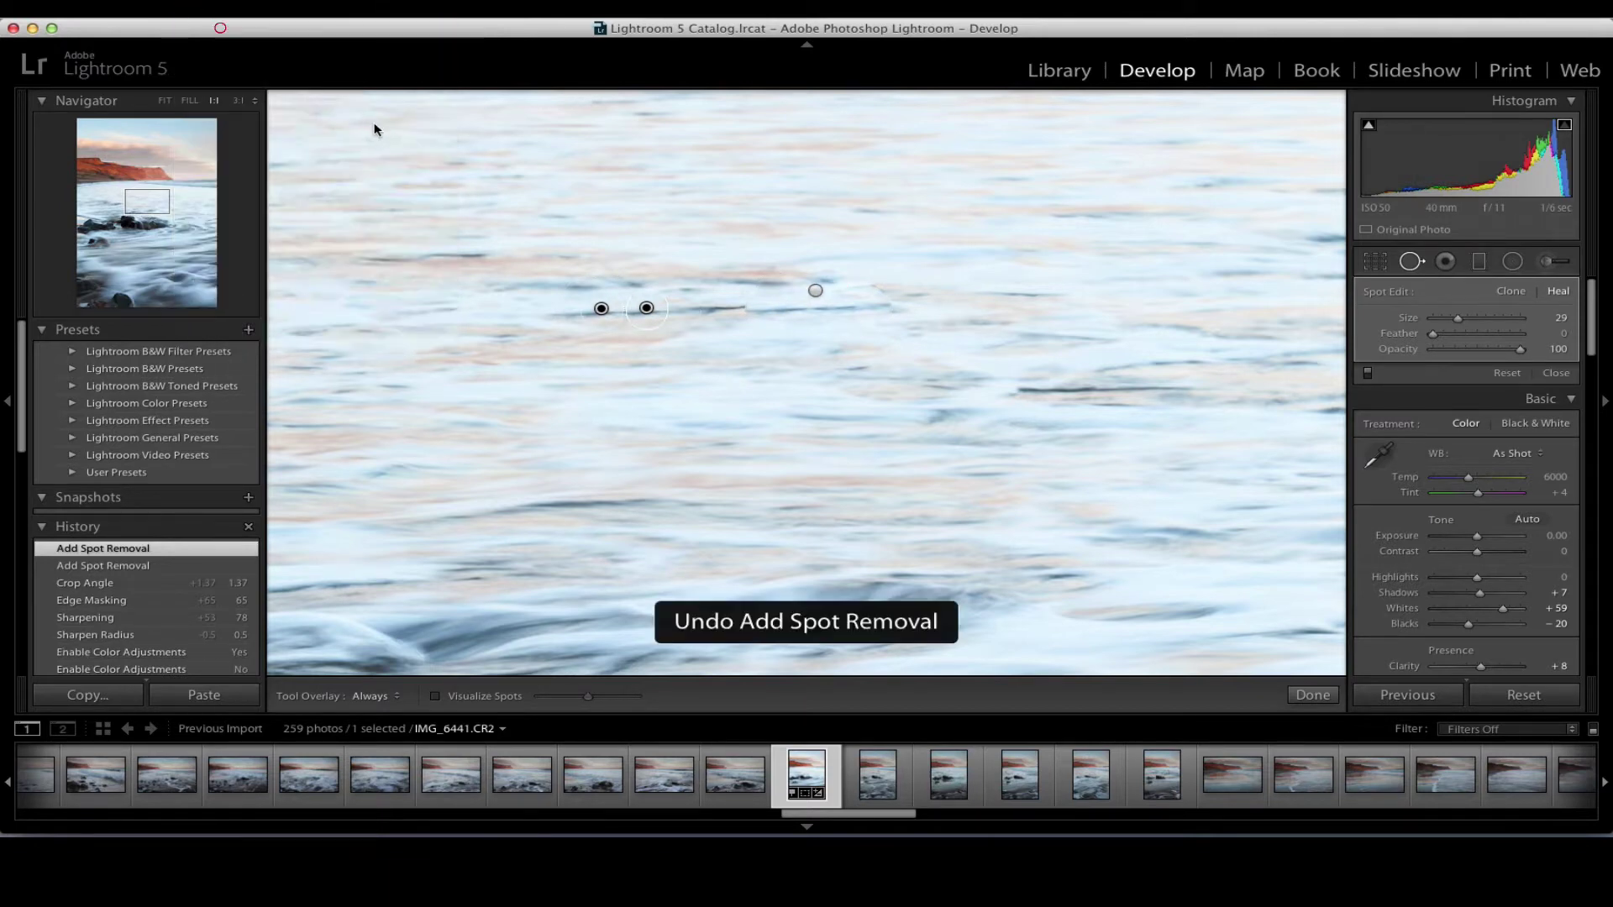
# Reposition the healed area over the removed rock slightly to refine the repair, and finish the spot removal.
pyautogui.click(817, 290)
pyautogui.moveTo(818, 291); pyautogui.dragTo(818, 285)
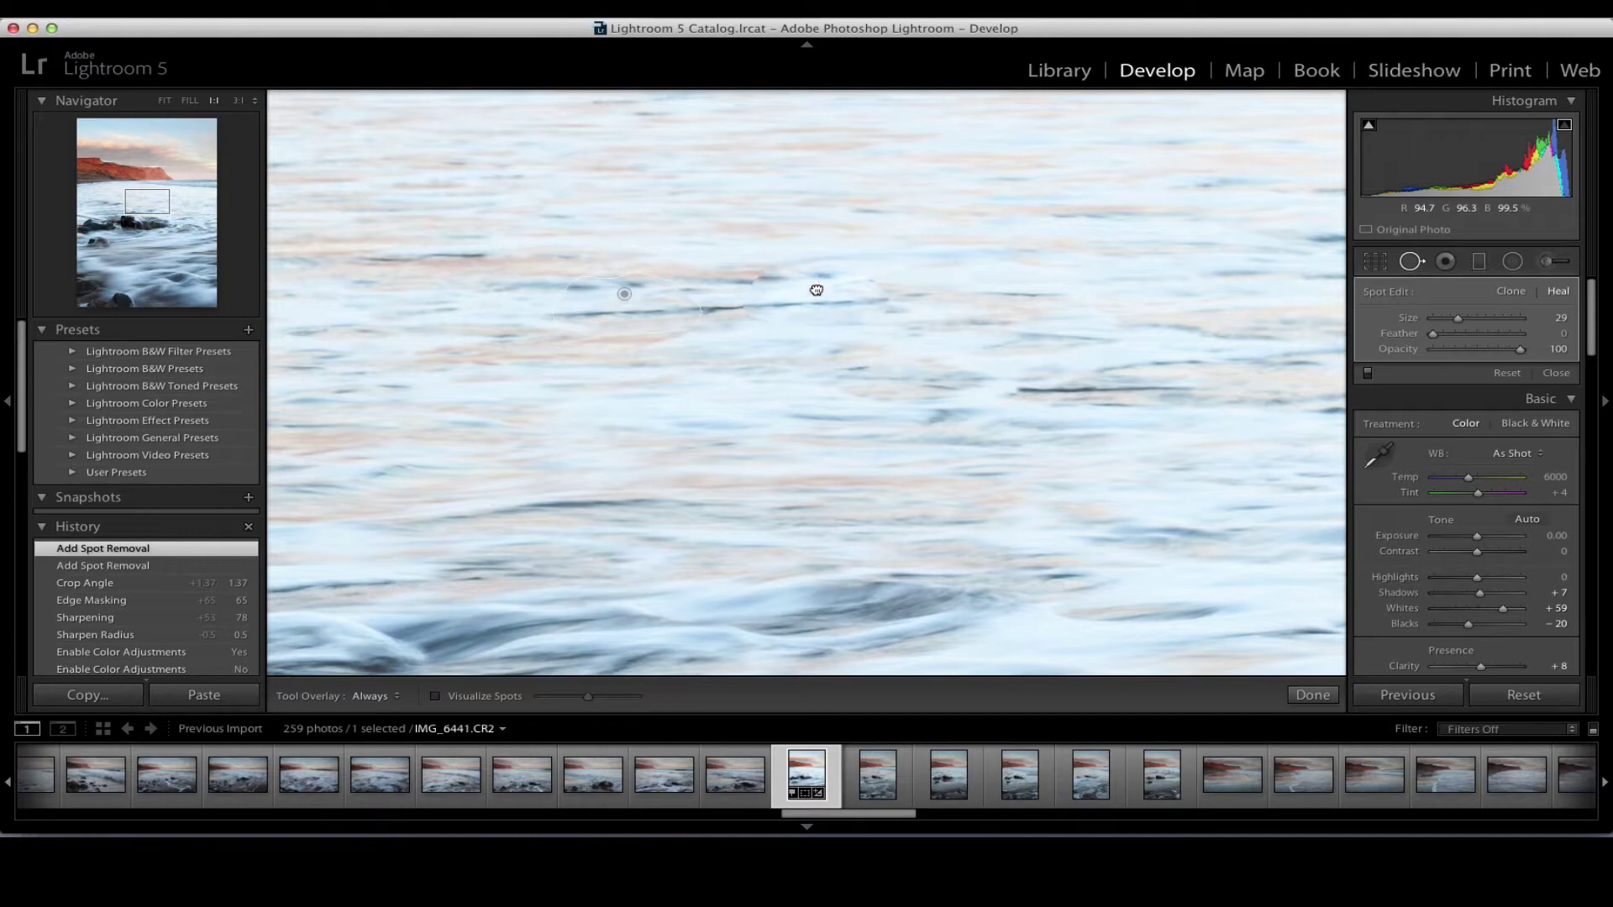
pyautogui.moveTo(817, 290); pyautogui.dragTo(811, 288)
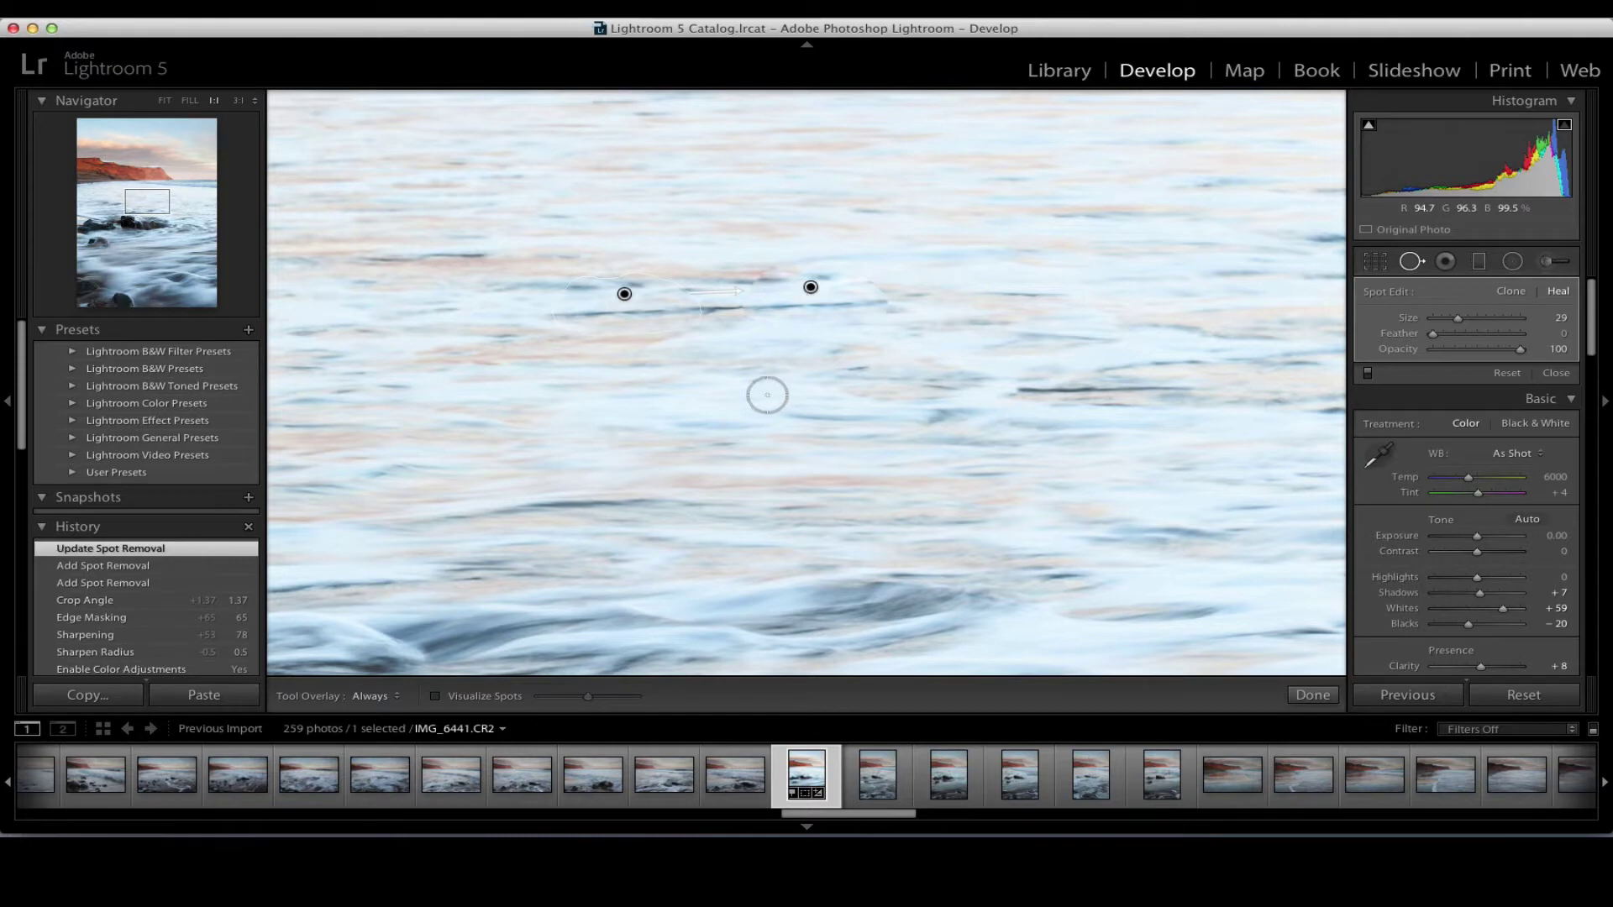
pyautogui.click(1311, 694)
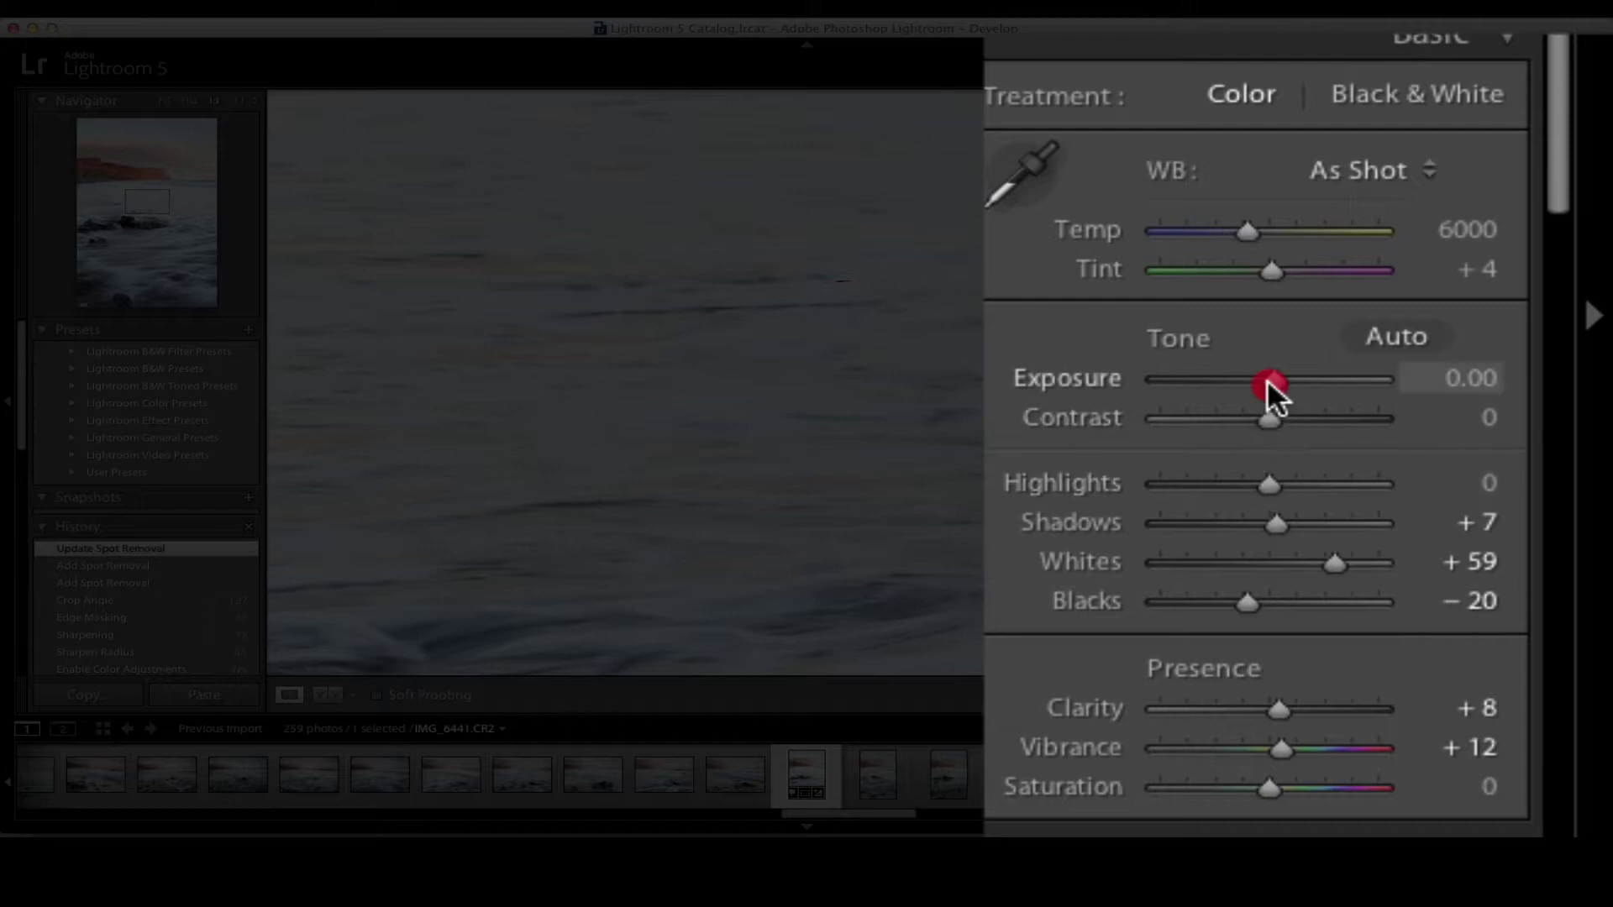
# Try an Exposure of +1.20 and reset it to 0.00, and set Highlights to -23 to recover the bright water.
pyautogui.moveTo(1267, 379); pyautogui.dragTo(1292, 380)
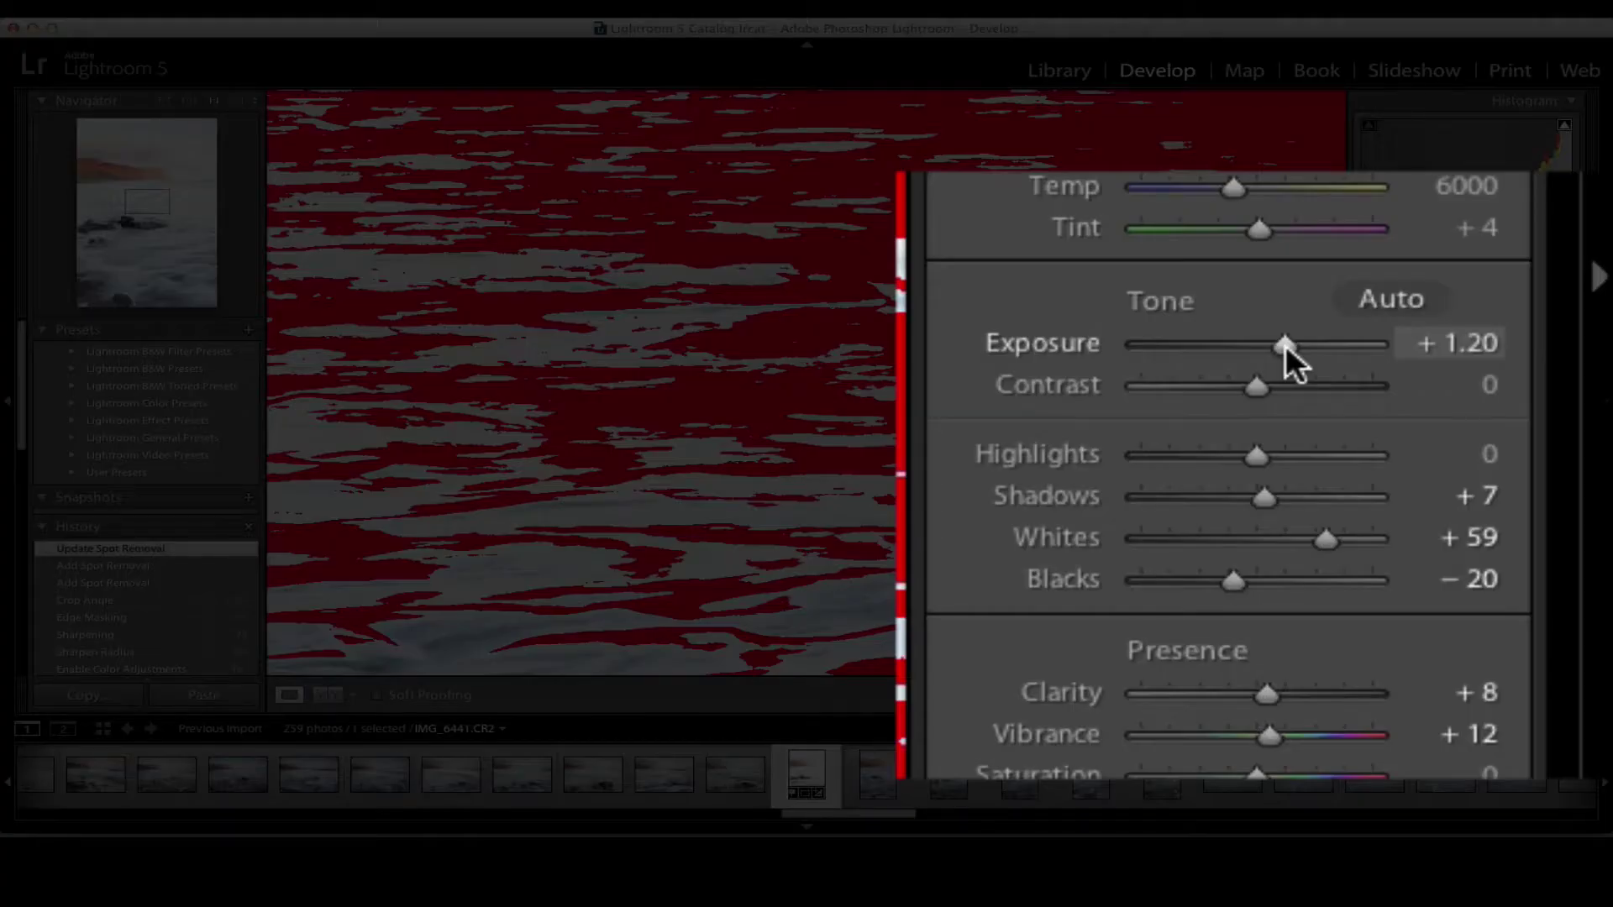
pyautogui.doubleClick(1286, 345)
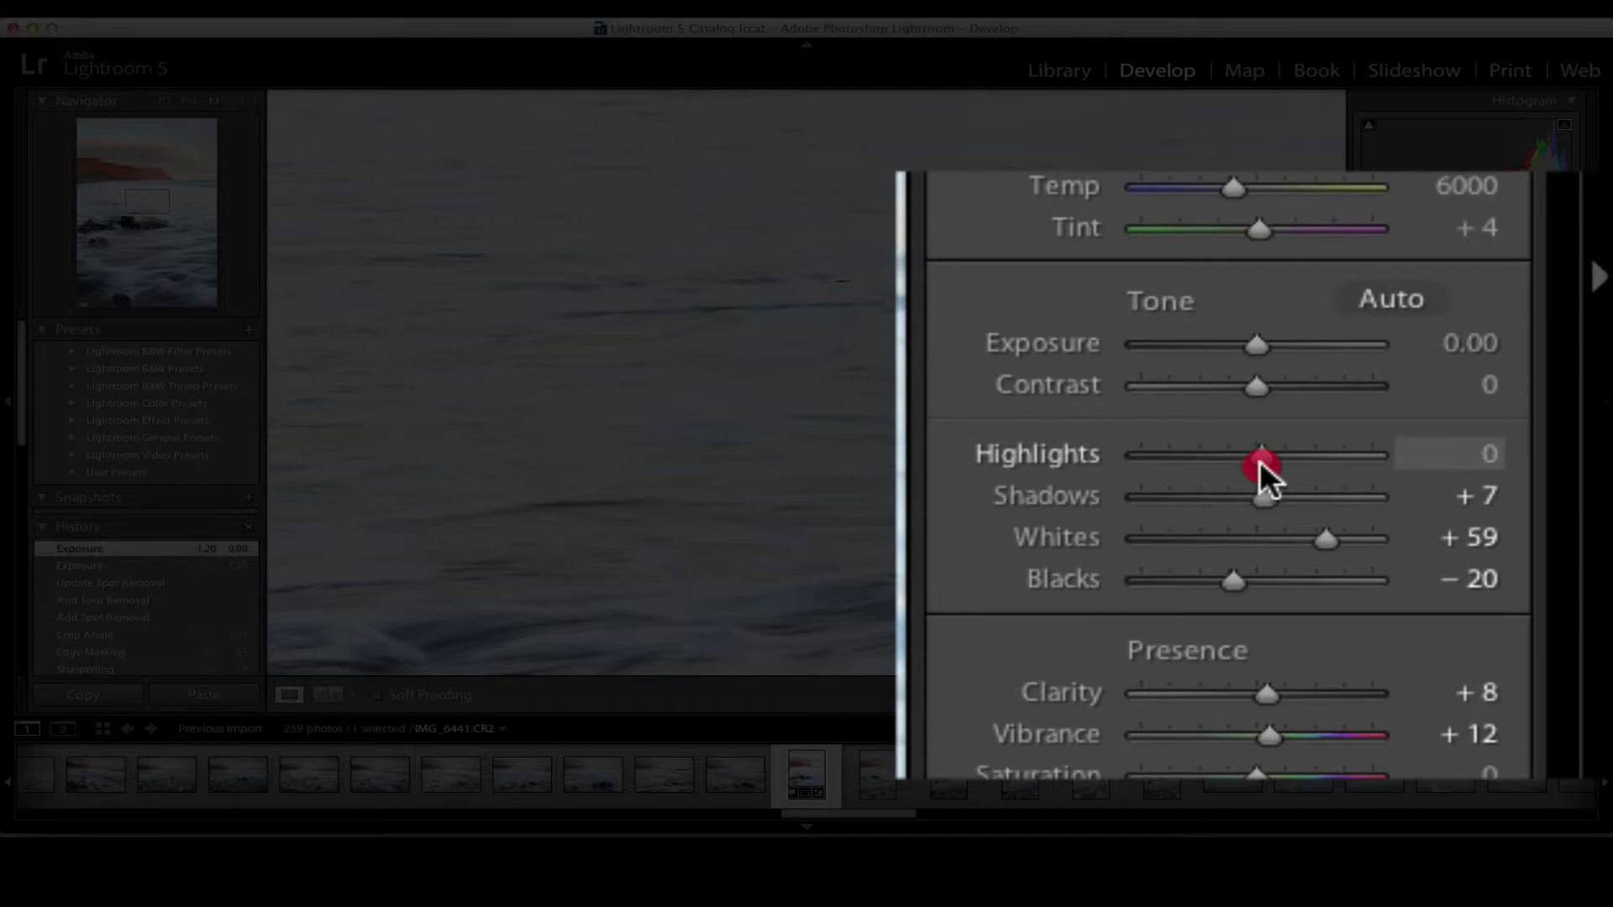
pyautogui.moveTo(1258, 460); pyautogui.dragTo(1247, 461)
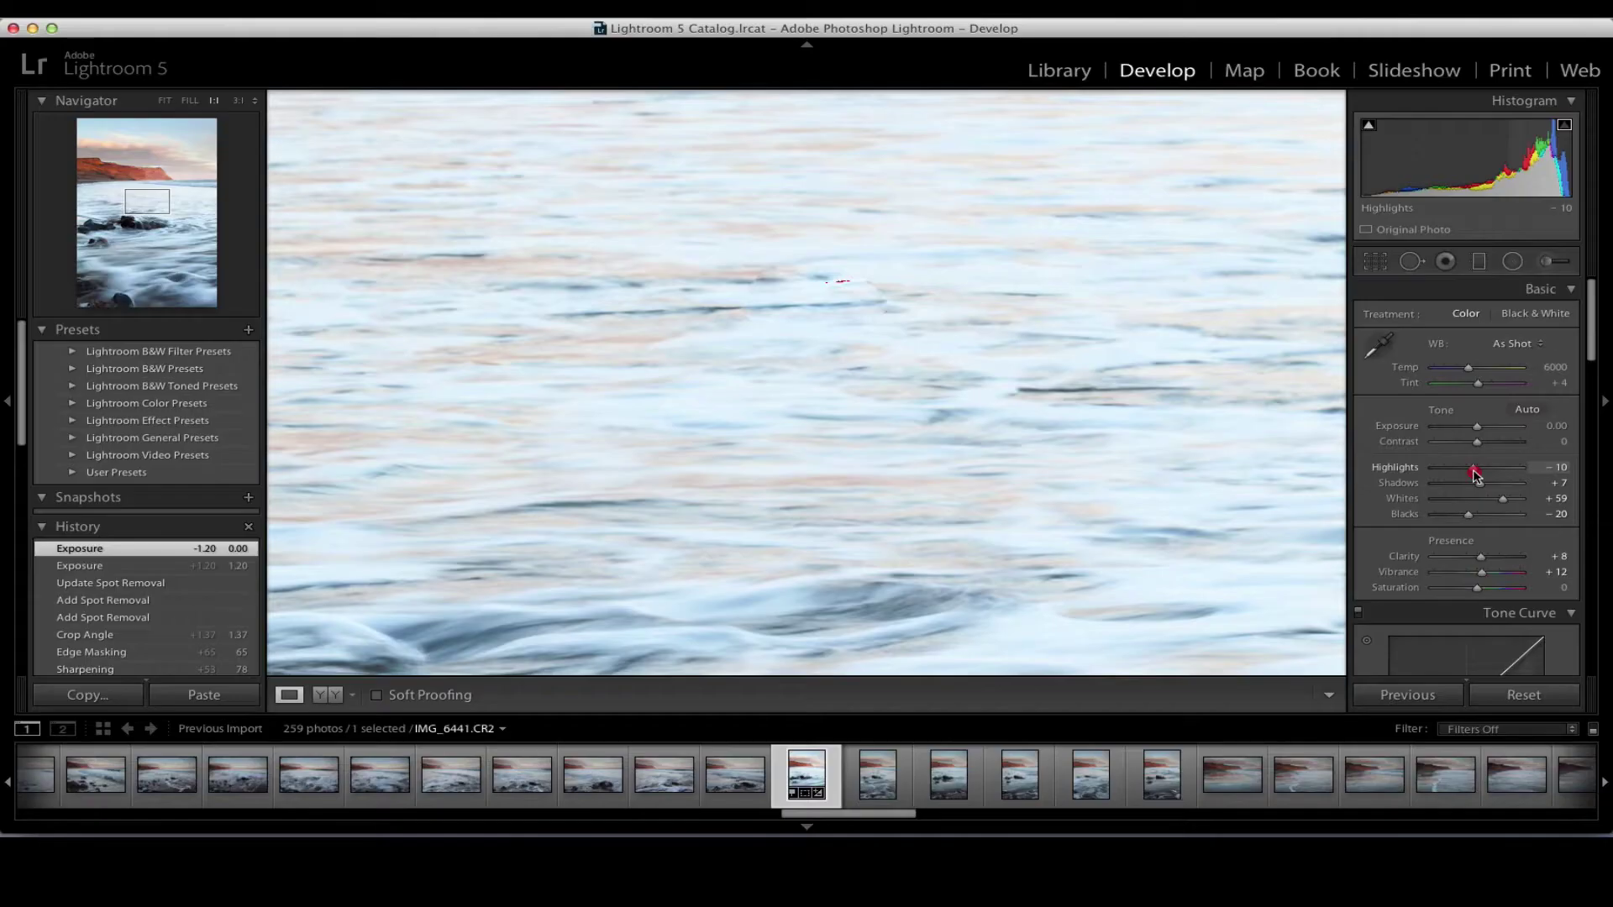
pyautogui.moveTo(1247, 461); pyautogui.dragTo(1219, 460)
pyautogui.moveTo(1463, 474); pyautogui.dragTo(1472, 476)
pyautogui.moveTo(1473, 475); pyautogui.dragTo(1468, 477)
pyautogui.click(956, 351)
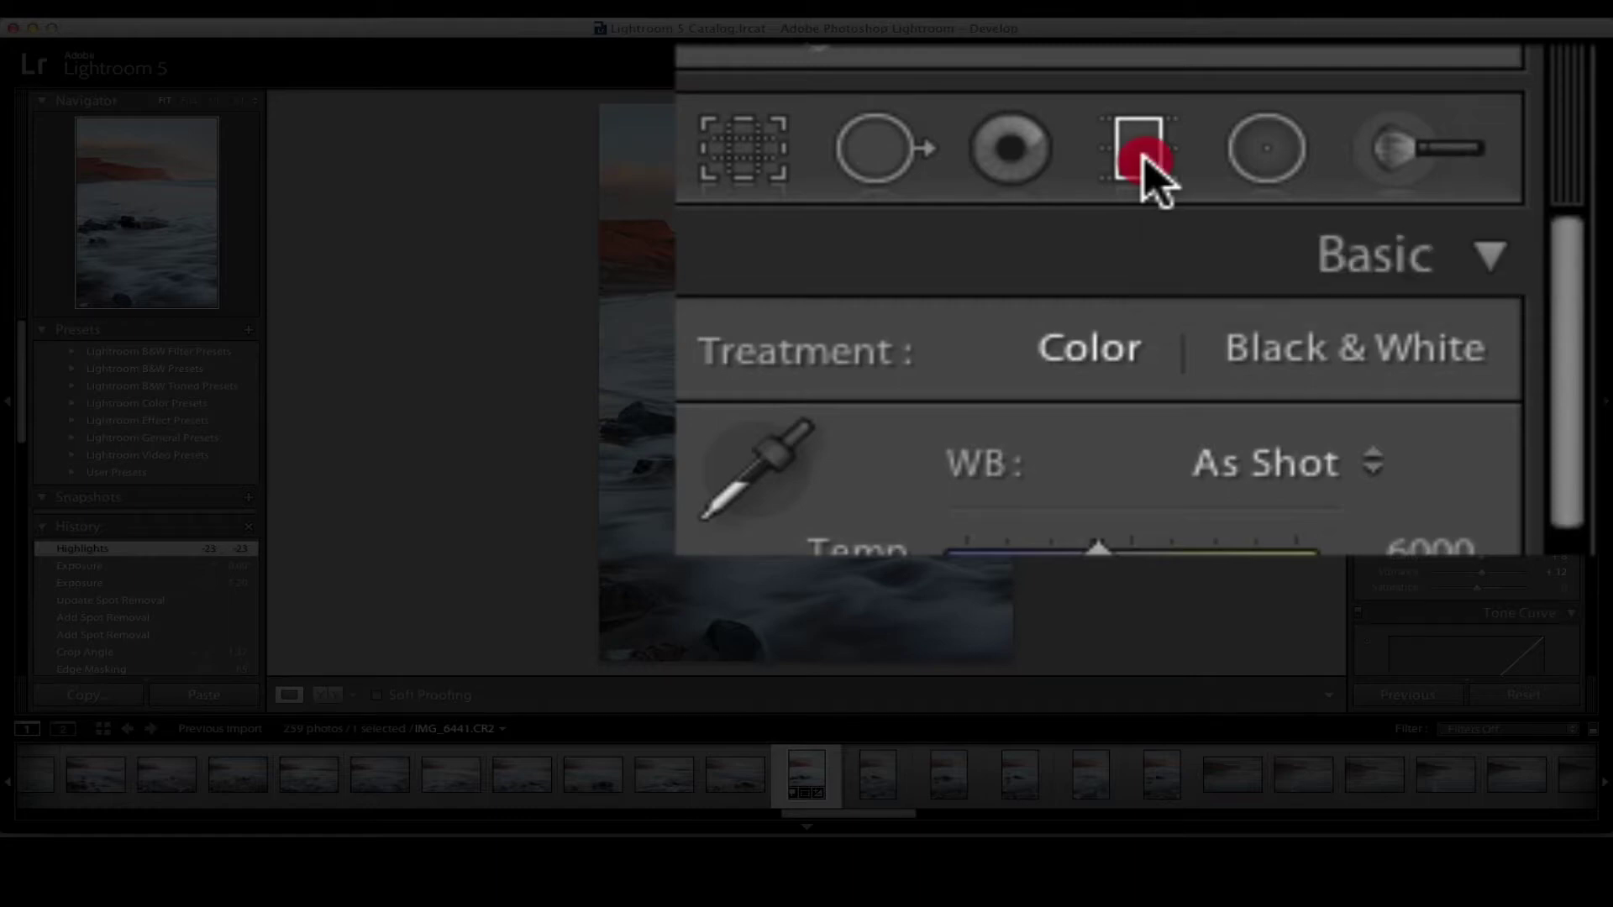
# Add a graduated filter fading downward from the top edge of the sky to the water just below the main rocks.
pyautogui.click(1480, 262)
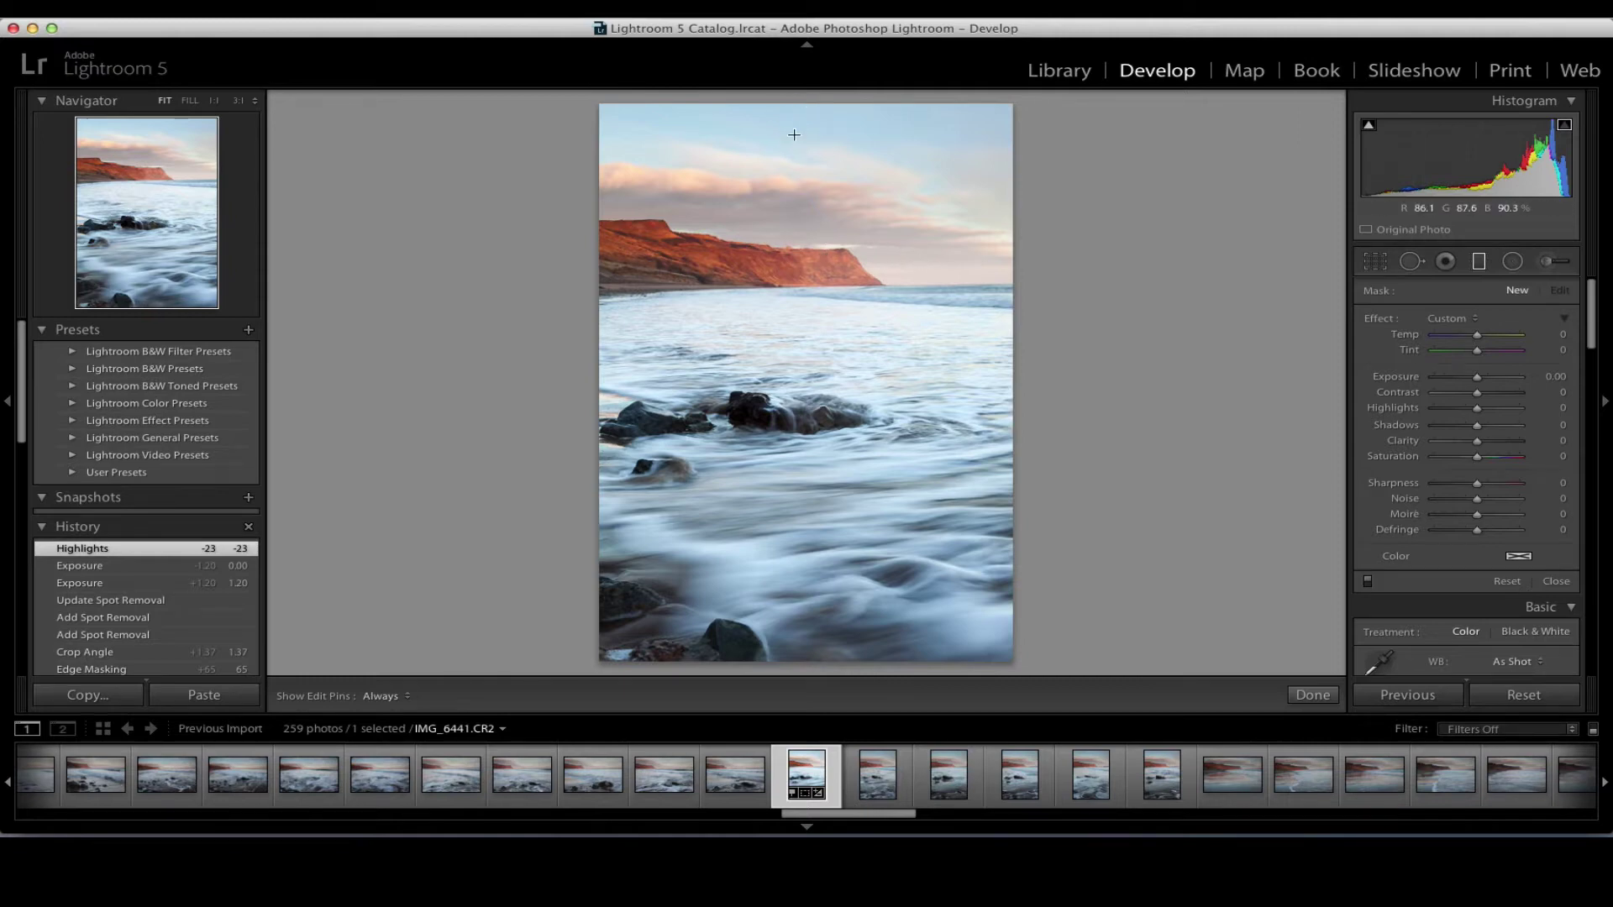
pyautogui.moveTo(784, 96); pyautogui.dragTo(784, 341)
pyautogui.moveTo(760, 493); pyautogui.dragTo(762, 730)
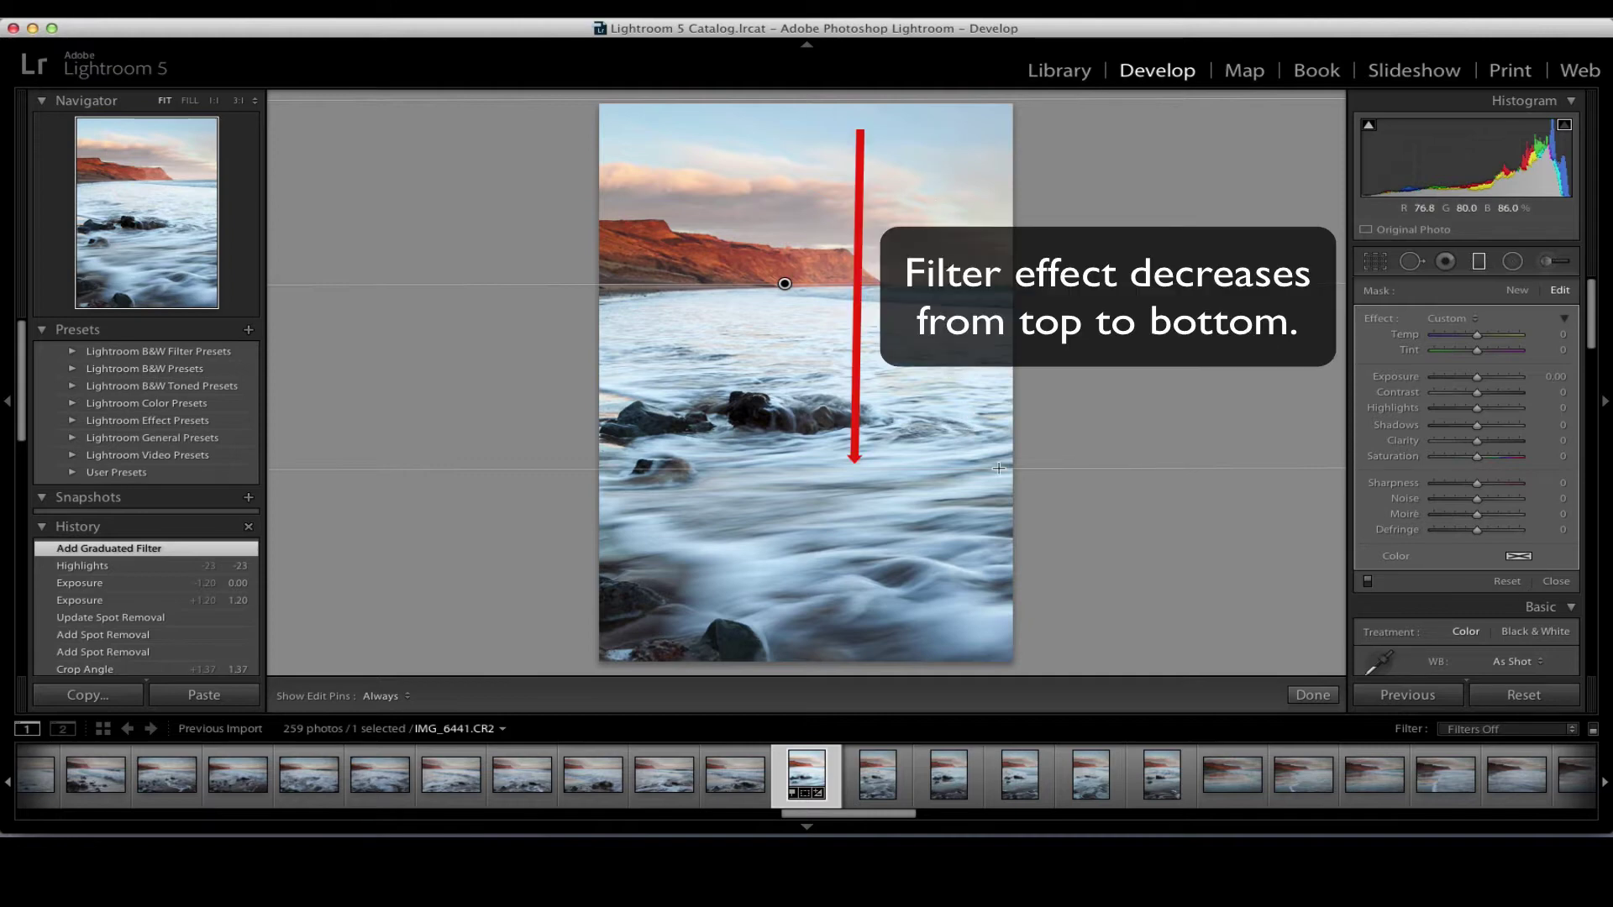
# Try Exposure changes on the graduated filter over the sky, resetting it to 0.00 between attempts, and finish the filter.
pyautogui.moveTo(1480, 382)
pyautogui.mouseDown()
pyautogui.moveTo(1496, 387)
pyautogui.moveTo(1481, 384)
pyautogui.mouseUp()
pyautogui.click(1481, 383)
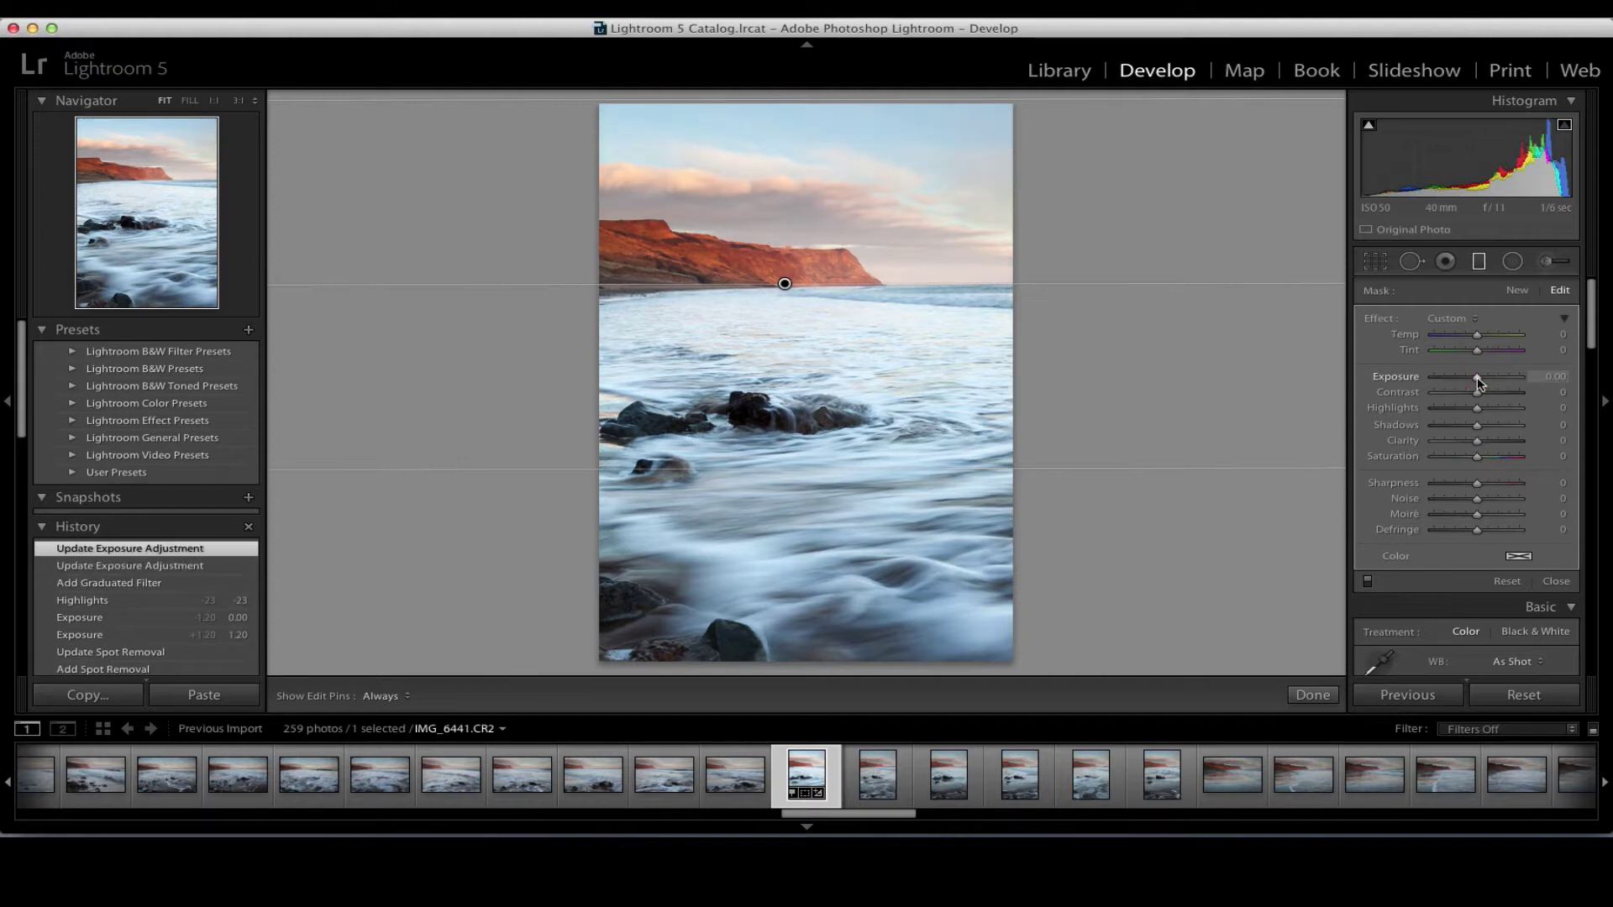
pyautogui.click(1480, 383)
pyautogui.click(1481, 383)
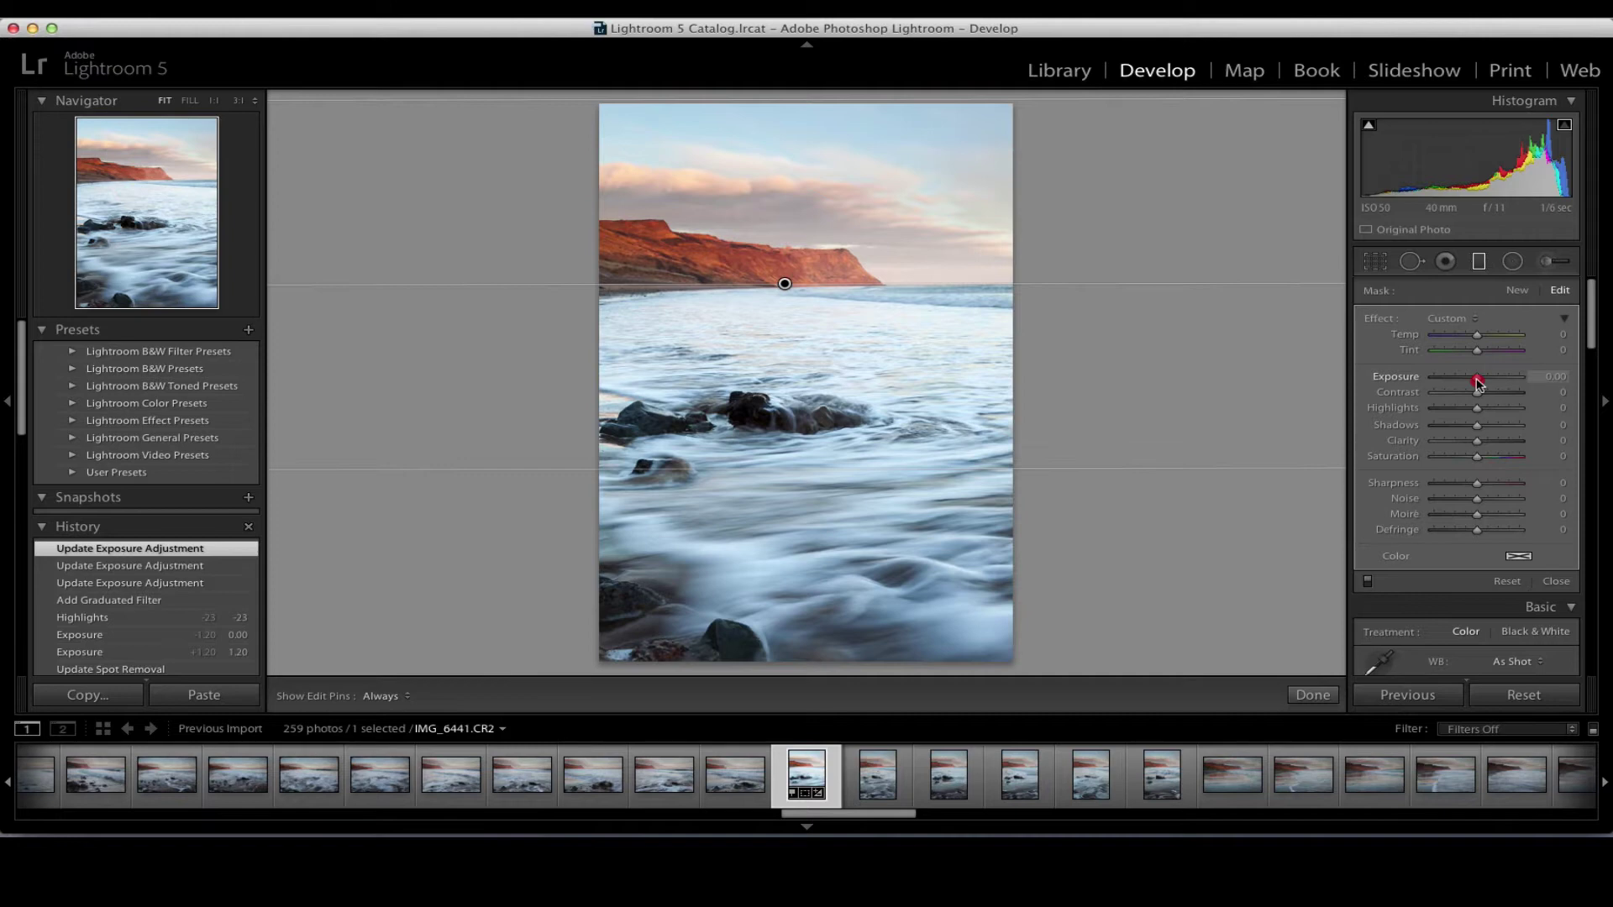
pyautogui.moveTo(1478, 384); pyautogui.dragTo(1475, 384)
pyautogui.click(1312, 696)
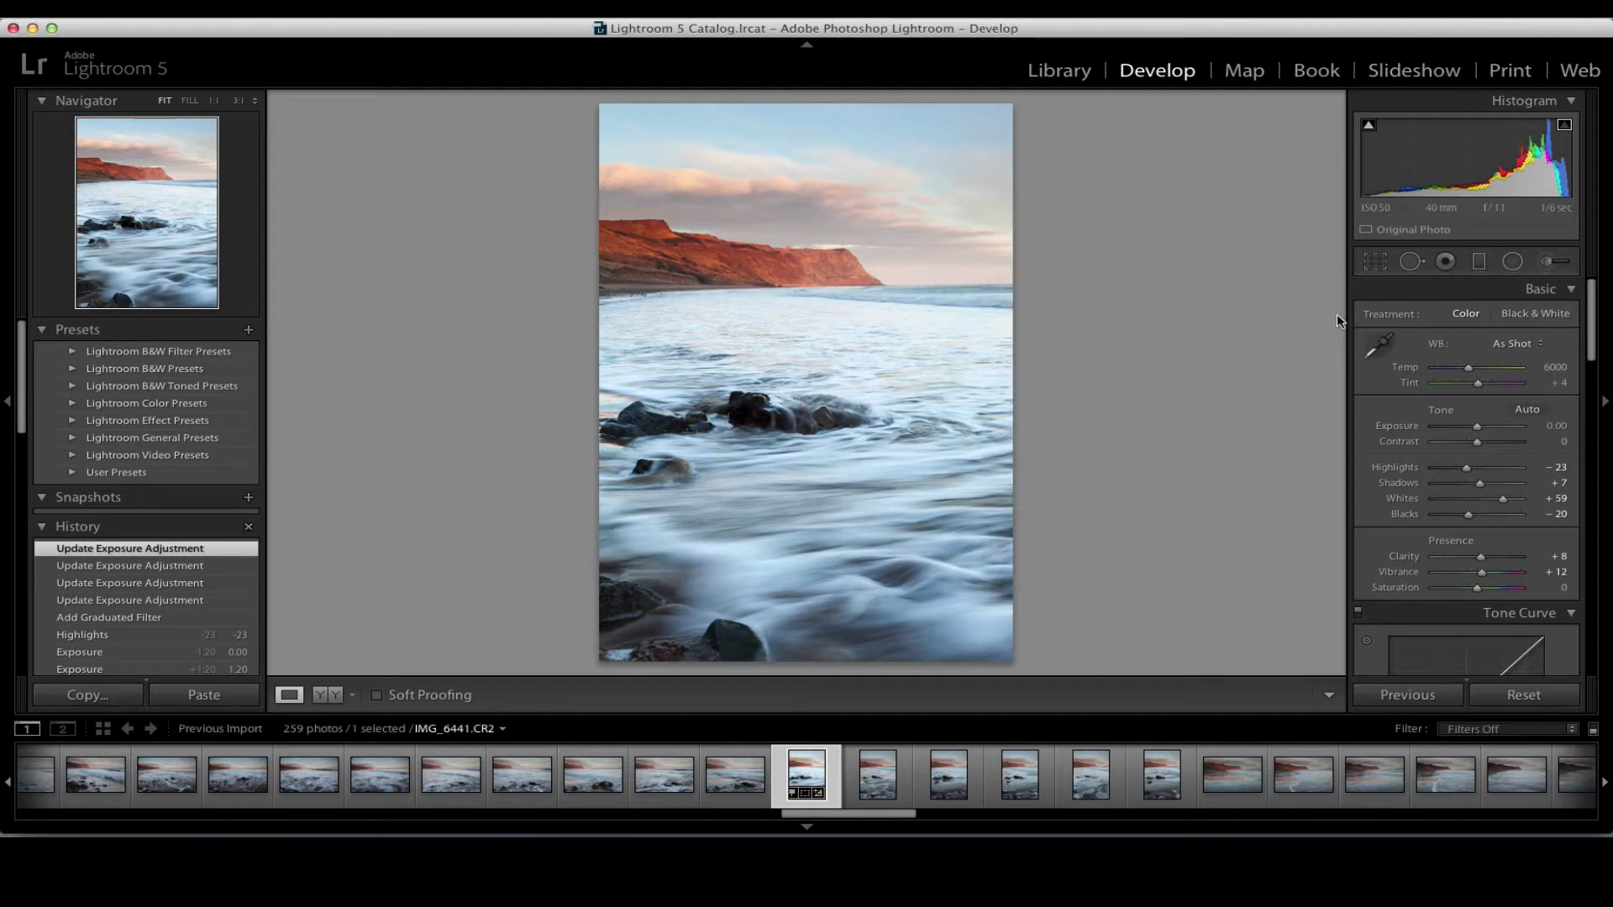
# Add an elliptical radial filter, centre it on the main rocks, and widen it to the photo's left edge.
pyautogui.click(1512, 263)
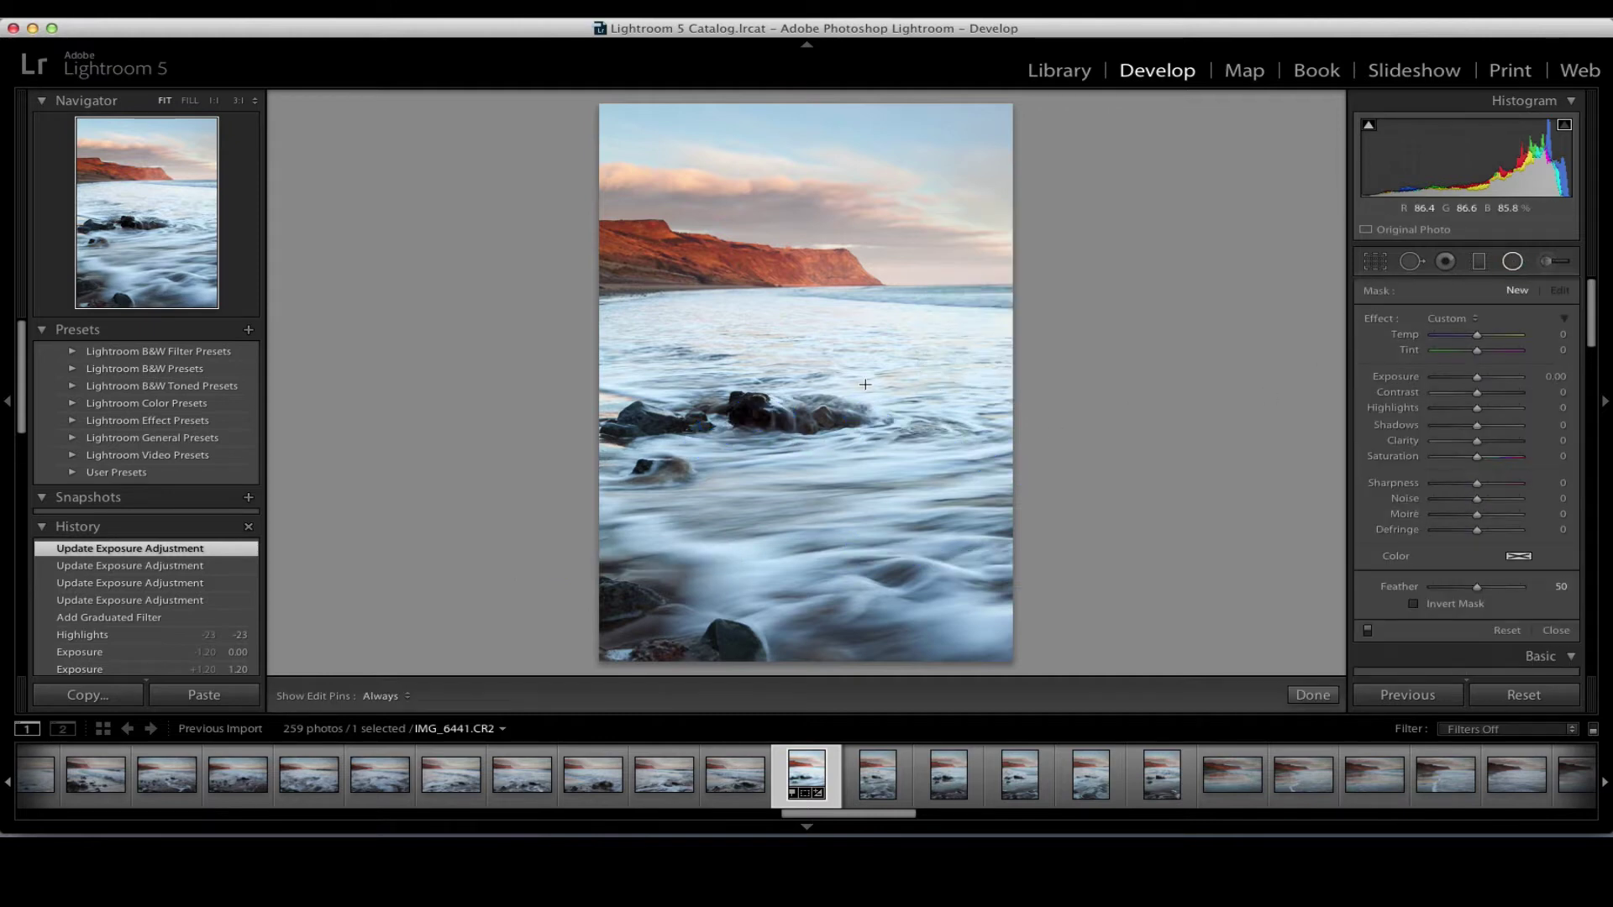
pyautogui.moveTo(809, 406); pyautogui.dragTo(865, 434)
pyautogui.moveTo(738, 378); pyautogui.dragTo(748, 414)
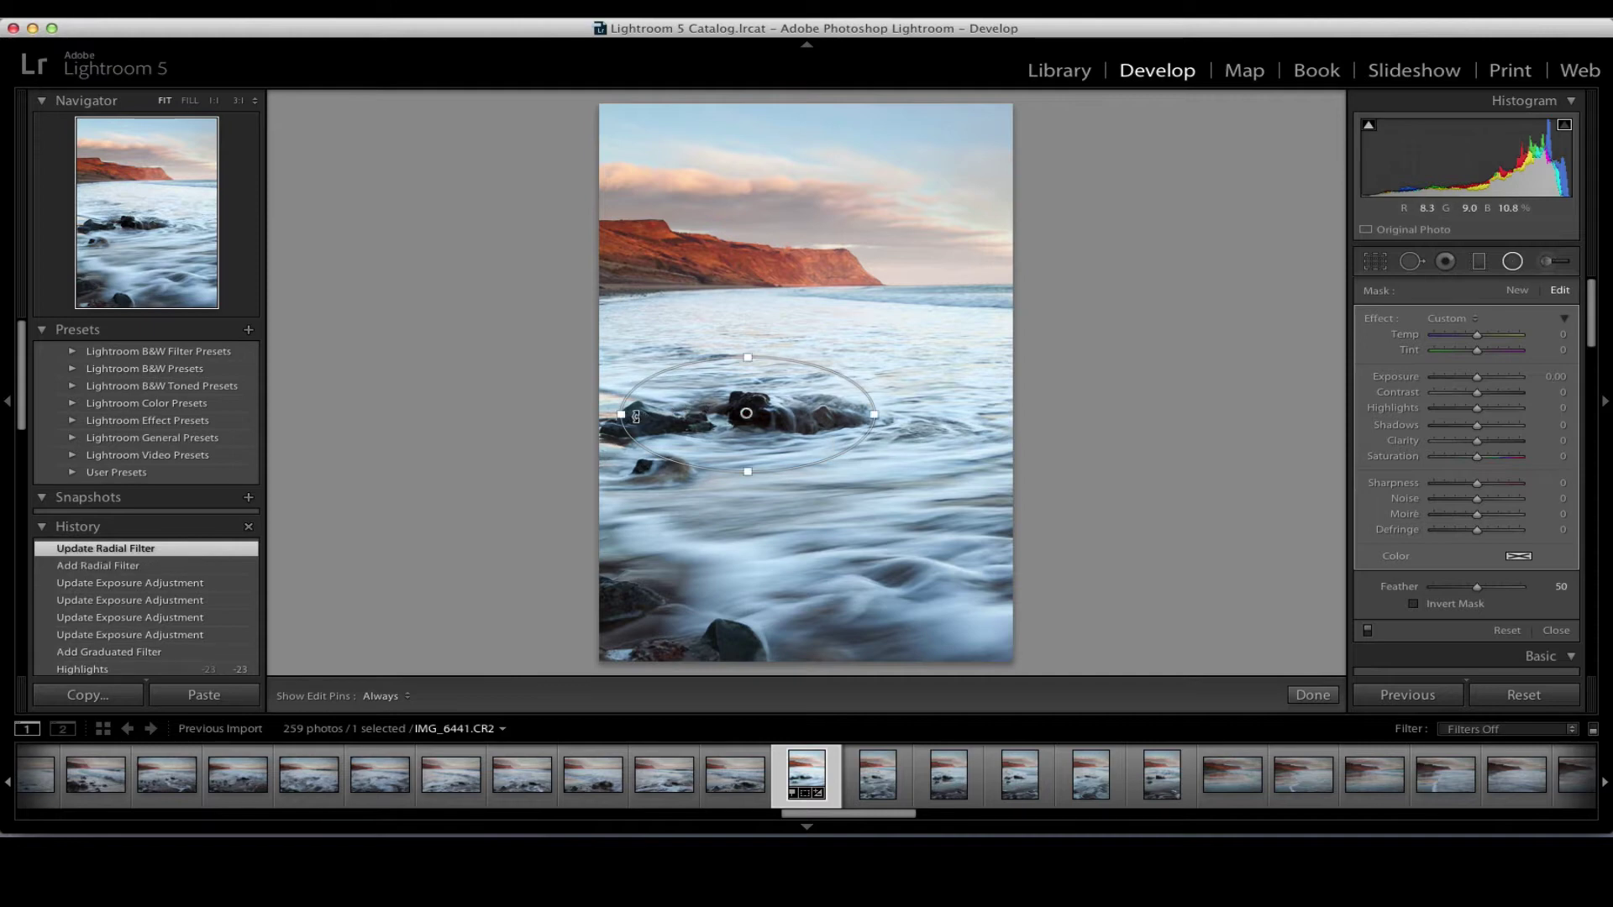
pyautogui.moveTo(622, 417); pyautogui.dragTo(603, 415)
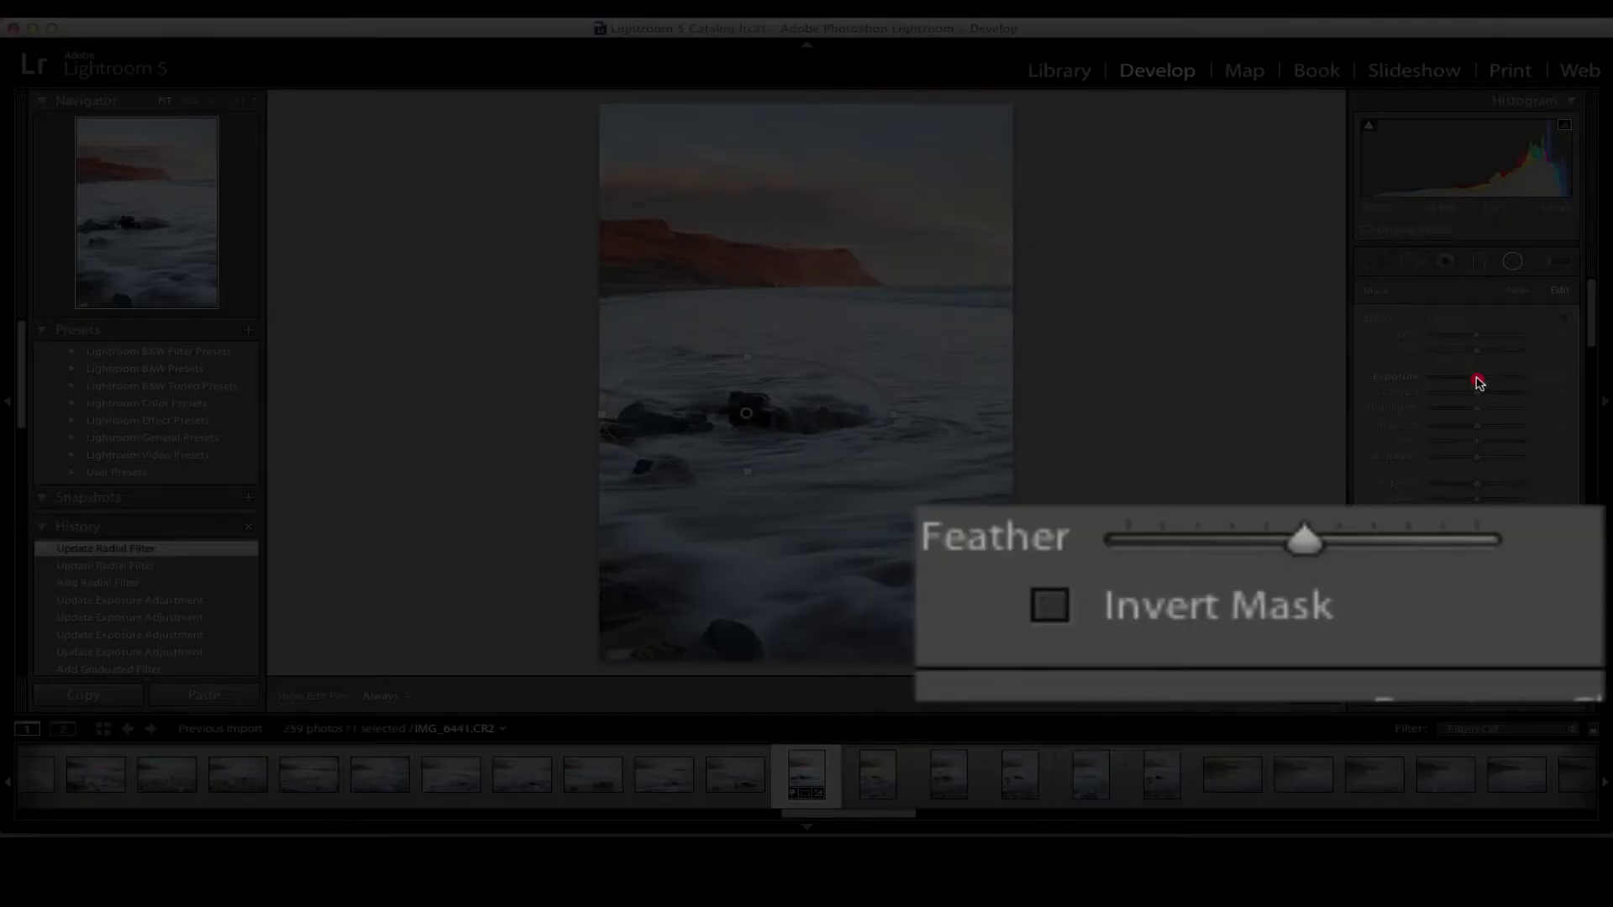
# Invert the radial filter's mask to affect the inside of the ellipse, testing Exposure before and after and resetting it to 0.00.
pyautogui.moveTo(1480, 383); pyautogui.dragTo(1482, 382)
pyautogui.doubleClick(1481, 382)
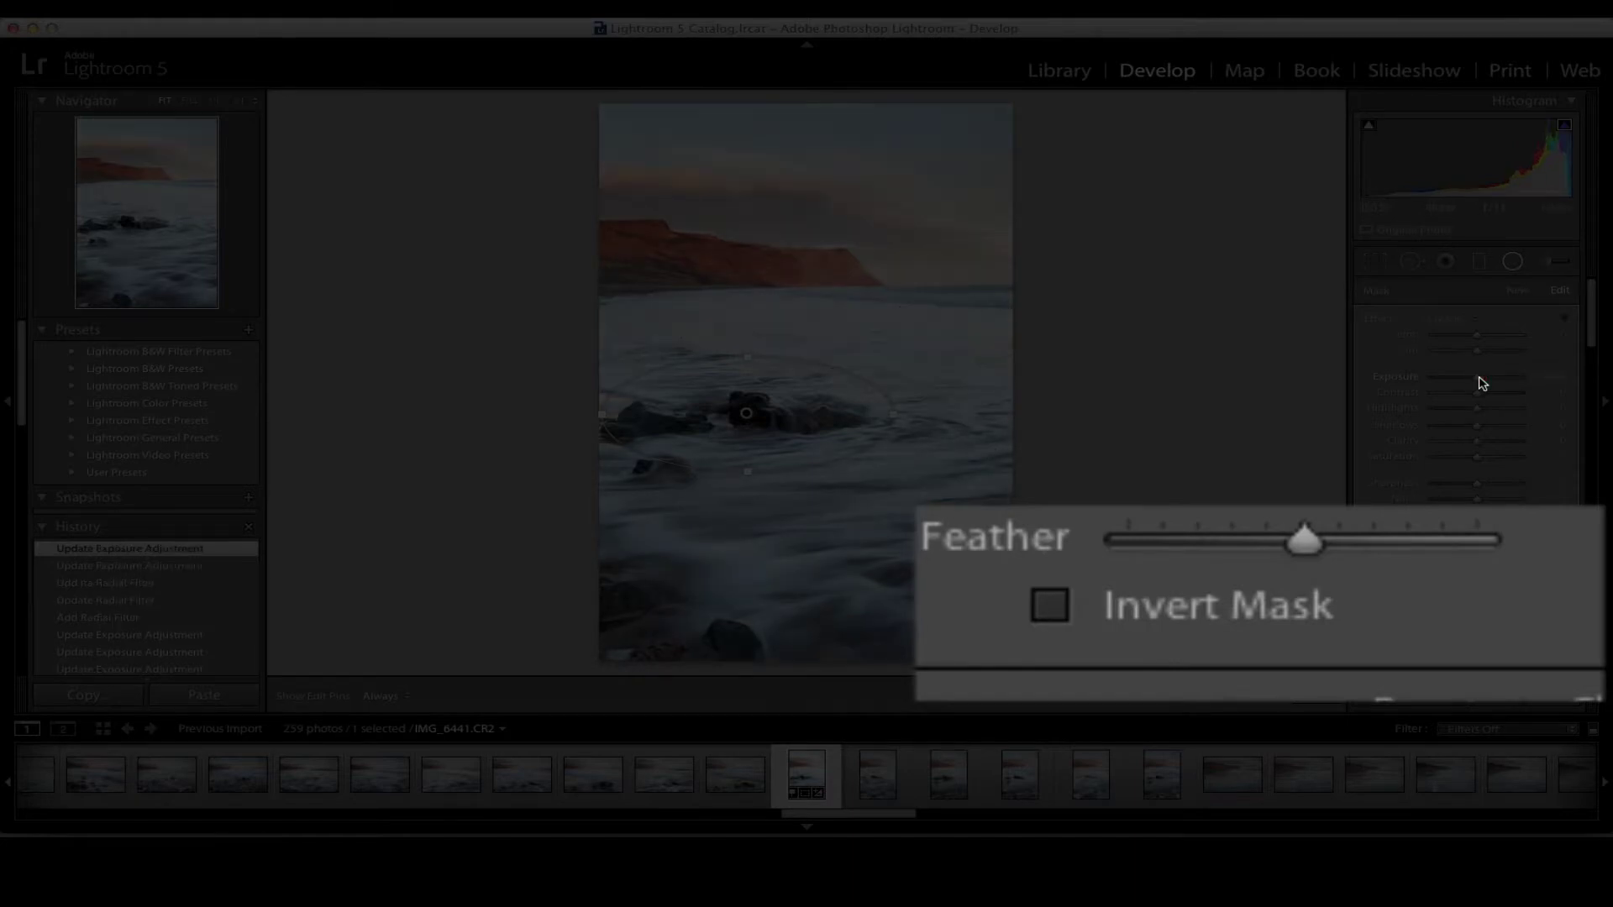
pyautogui.click(1072, 607)
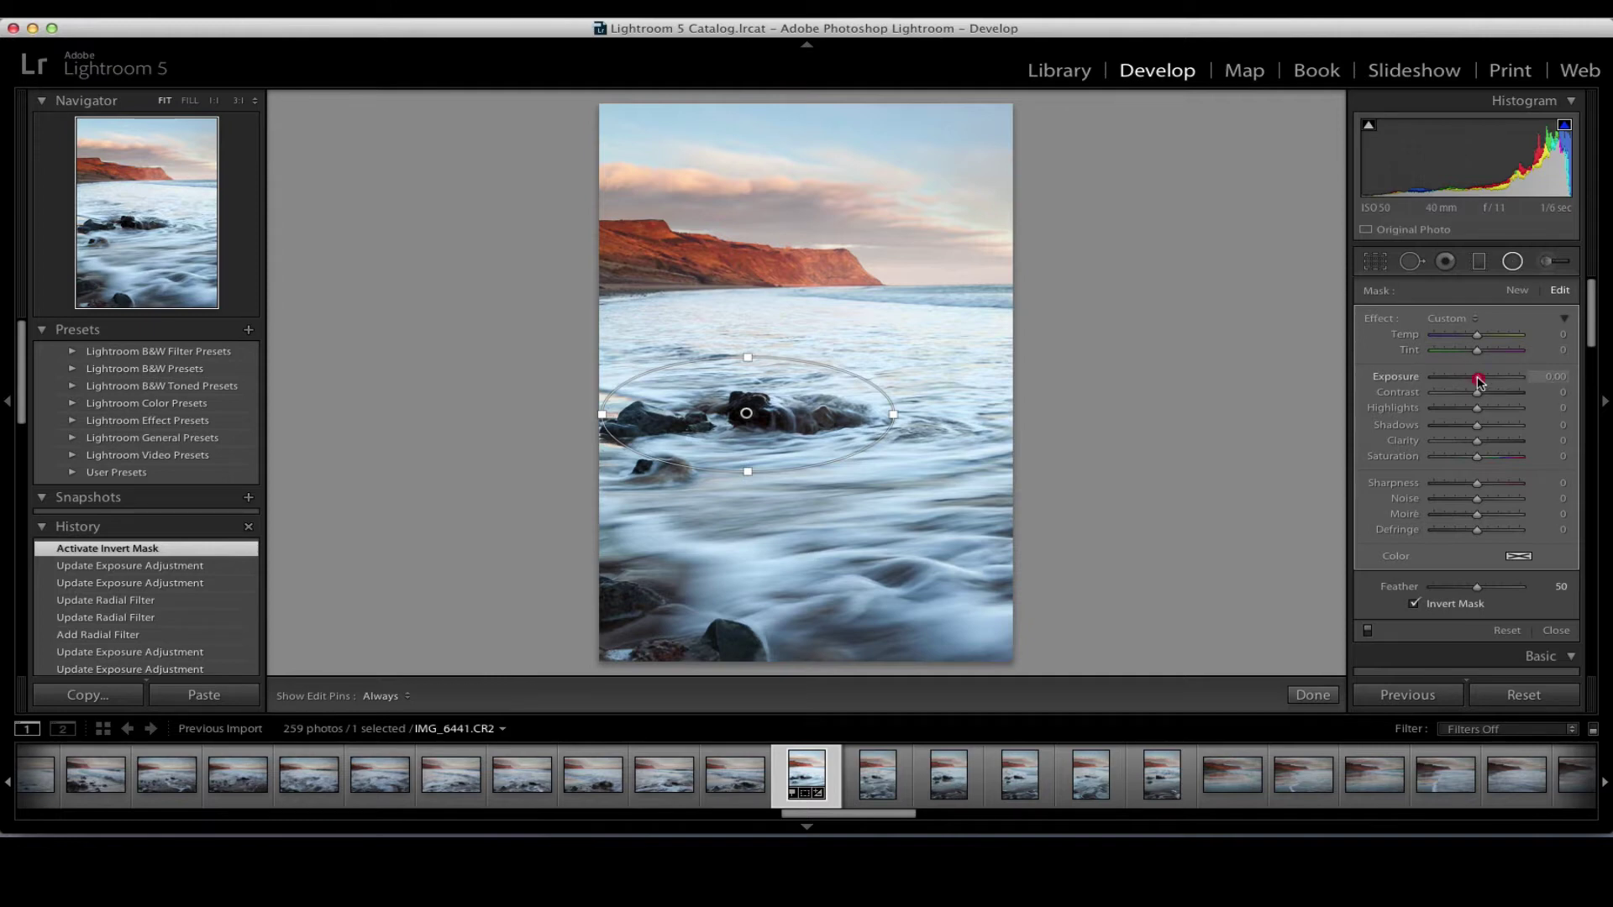
pyautogui.moveTo(1478, 381); pyautogui.dragTo(1481, 383)
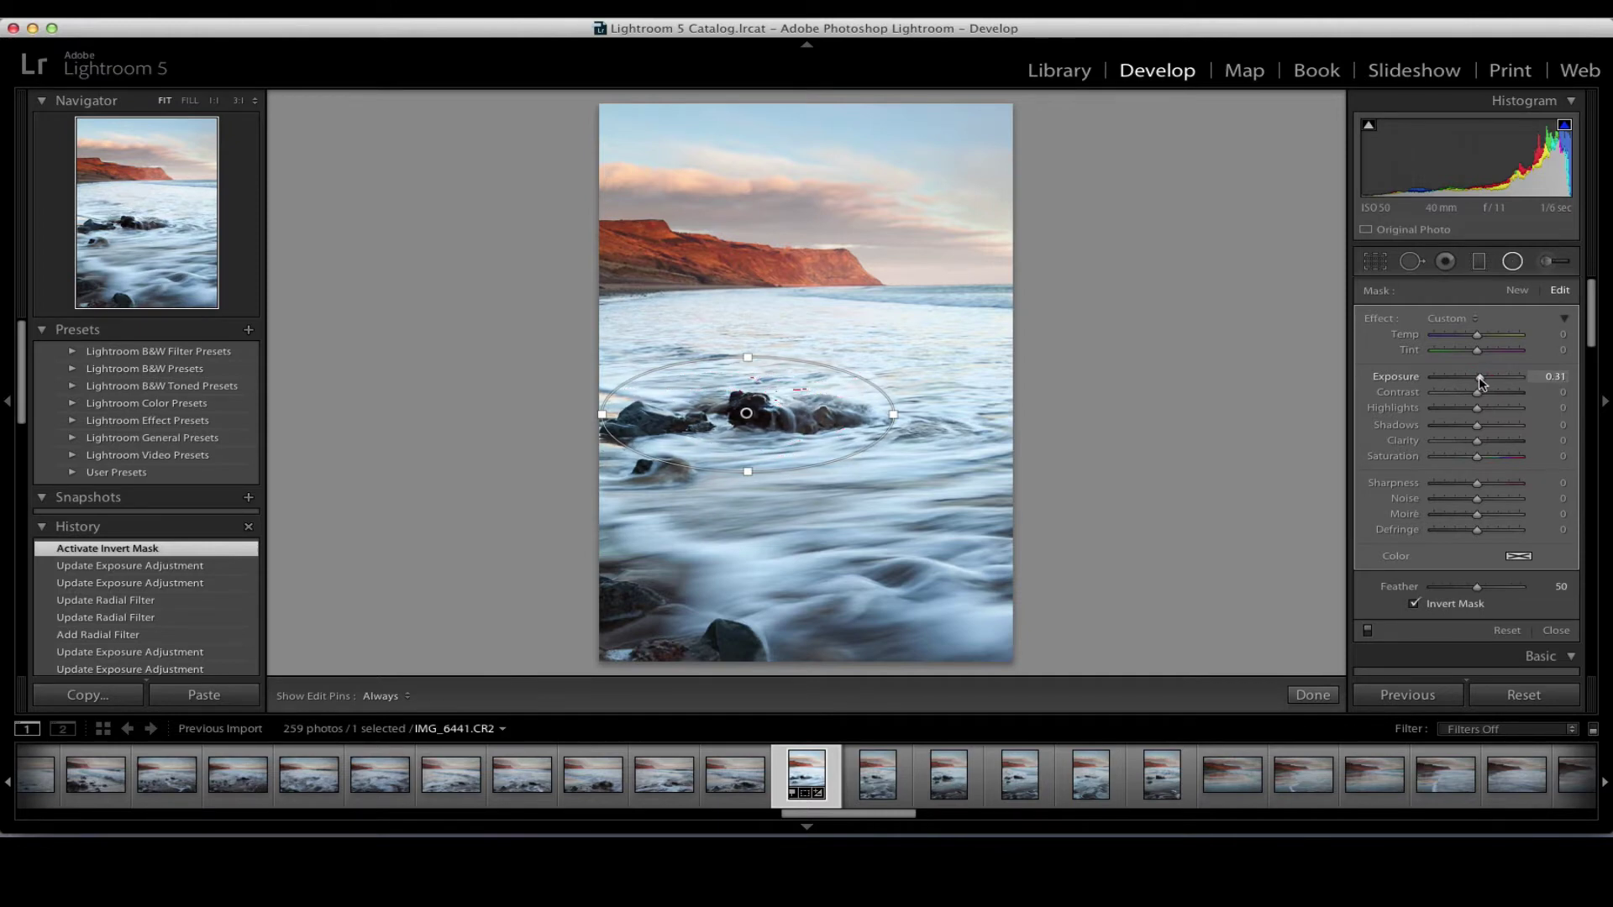
pyautogui.doubleClick(1480, 382)
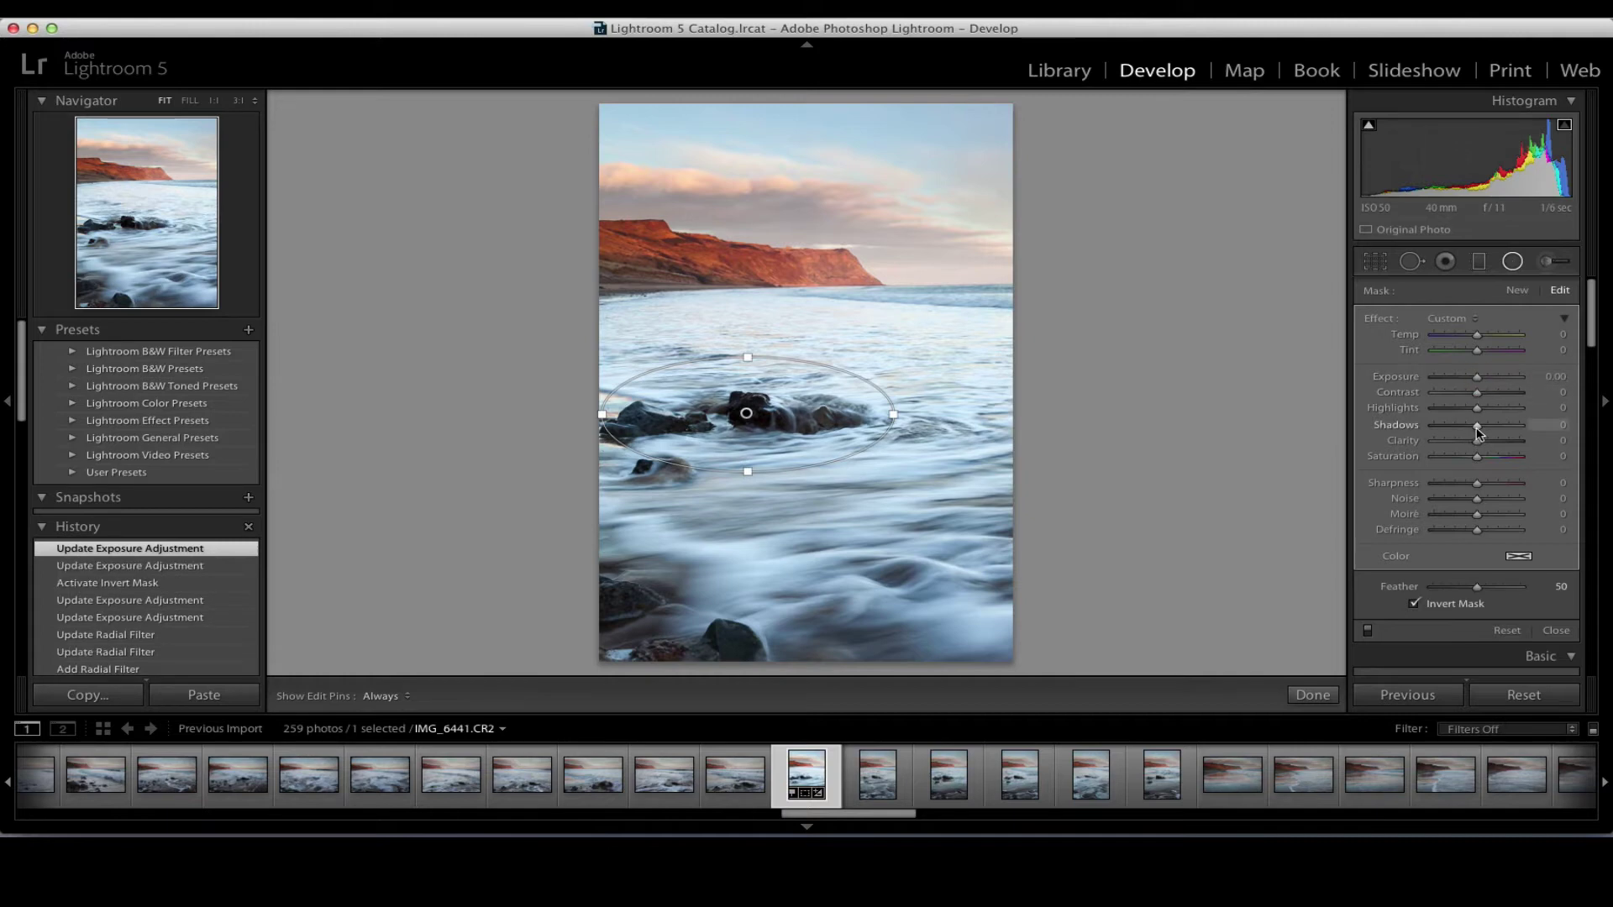
# Set the radial filter's Shadows to 20 to lighten the main rocks, and finish the filter.
pyautogui.moveTo(1479, 430); pyautogui.dragTo(1487, 433)
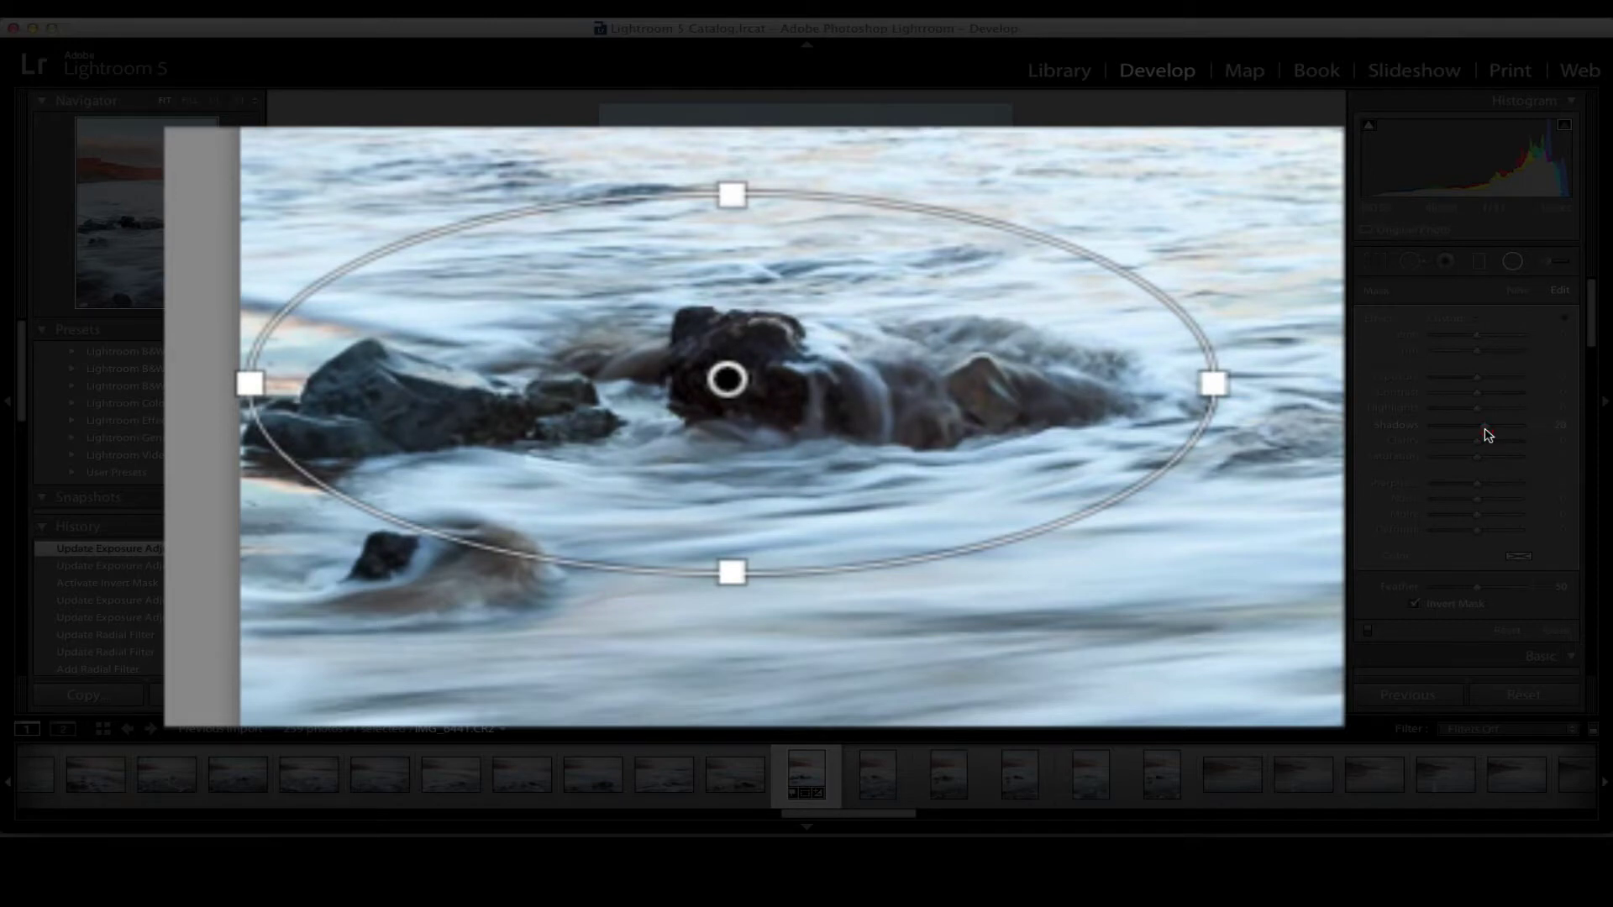
pyautogui.moveTo(1489, 435); pyautogui.dragTo(1489, 435)
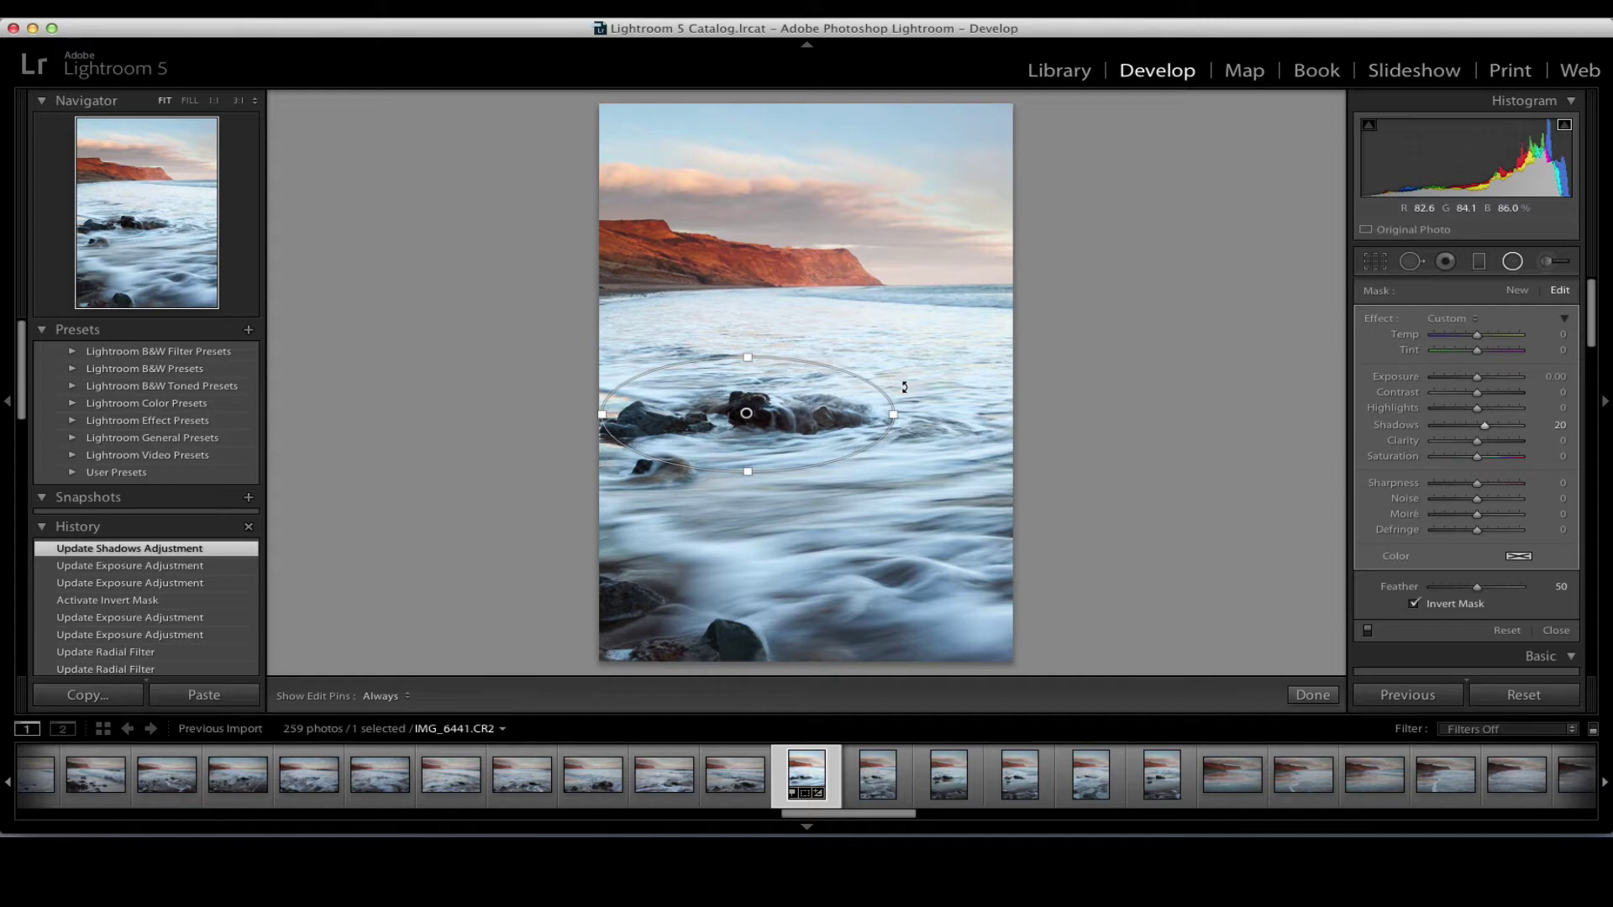
pyautogui.click(1331, 701)
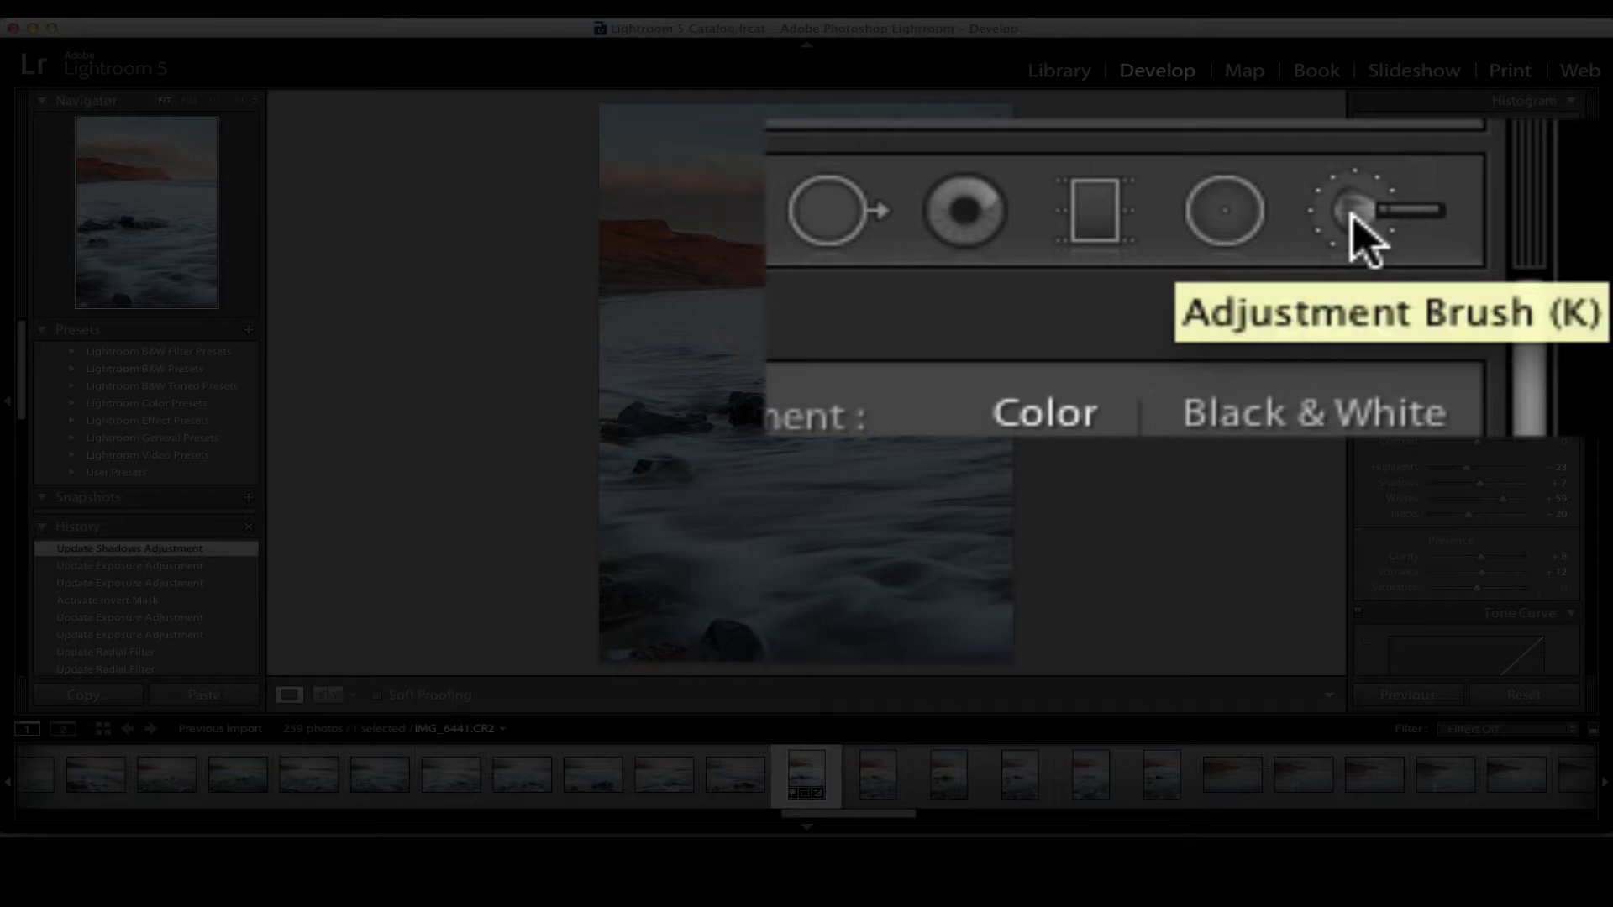
# Paint Adjustment Brush strokes over the sky and sea on the photo's right side, hiding and reshowing the edit pins.
pyautogui.click(1352, 217)
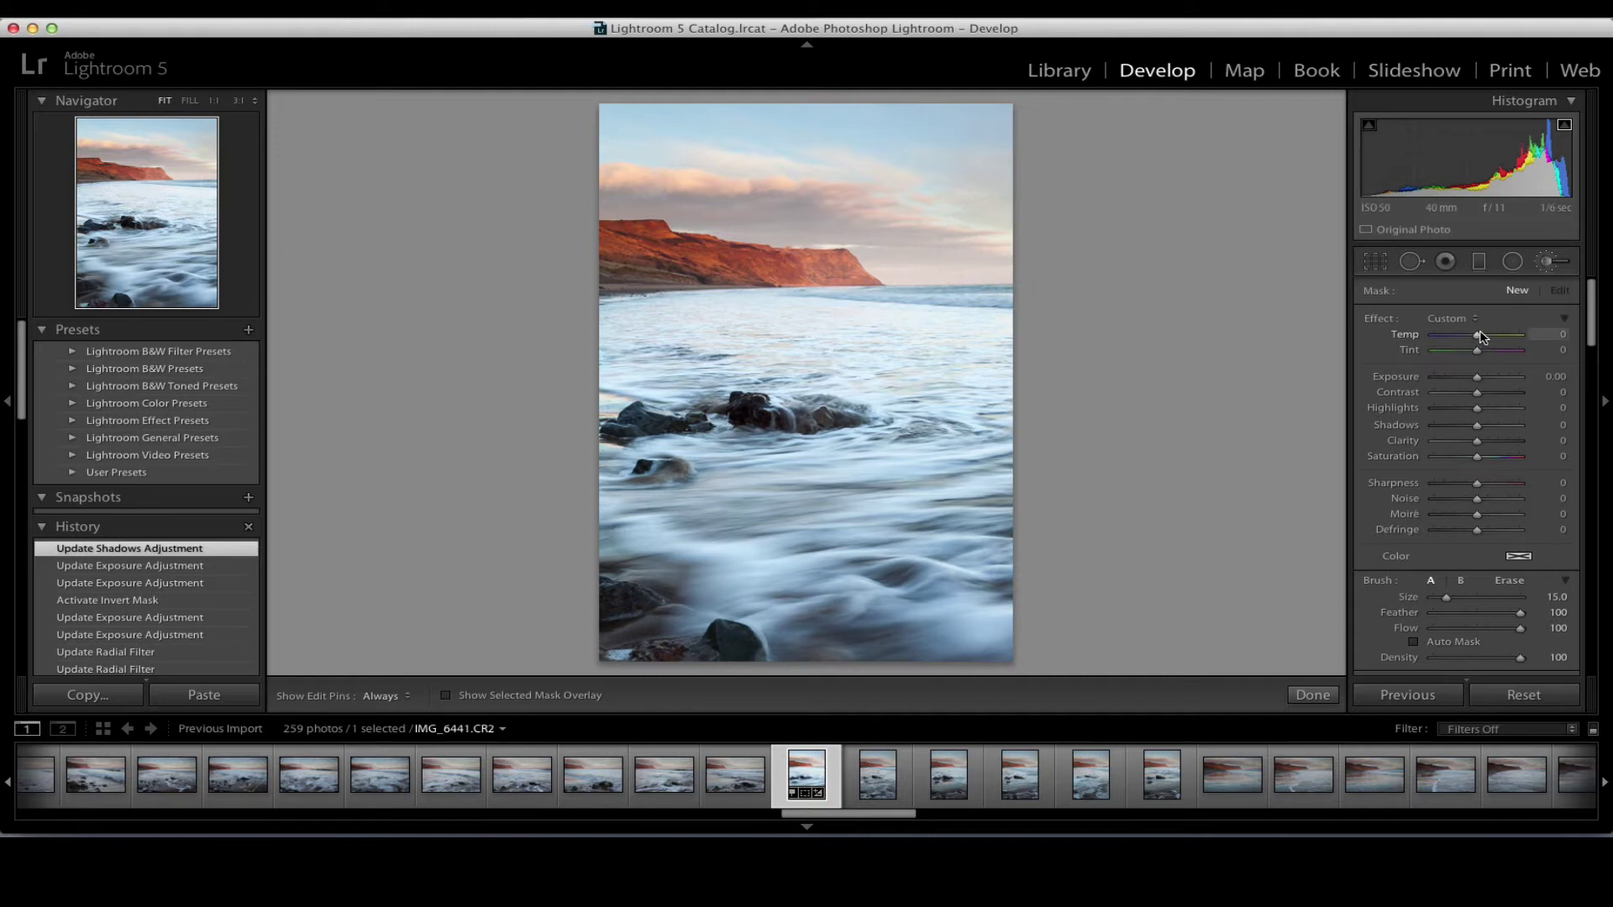
pyautogui.press('h')
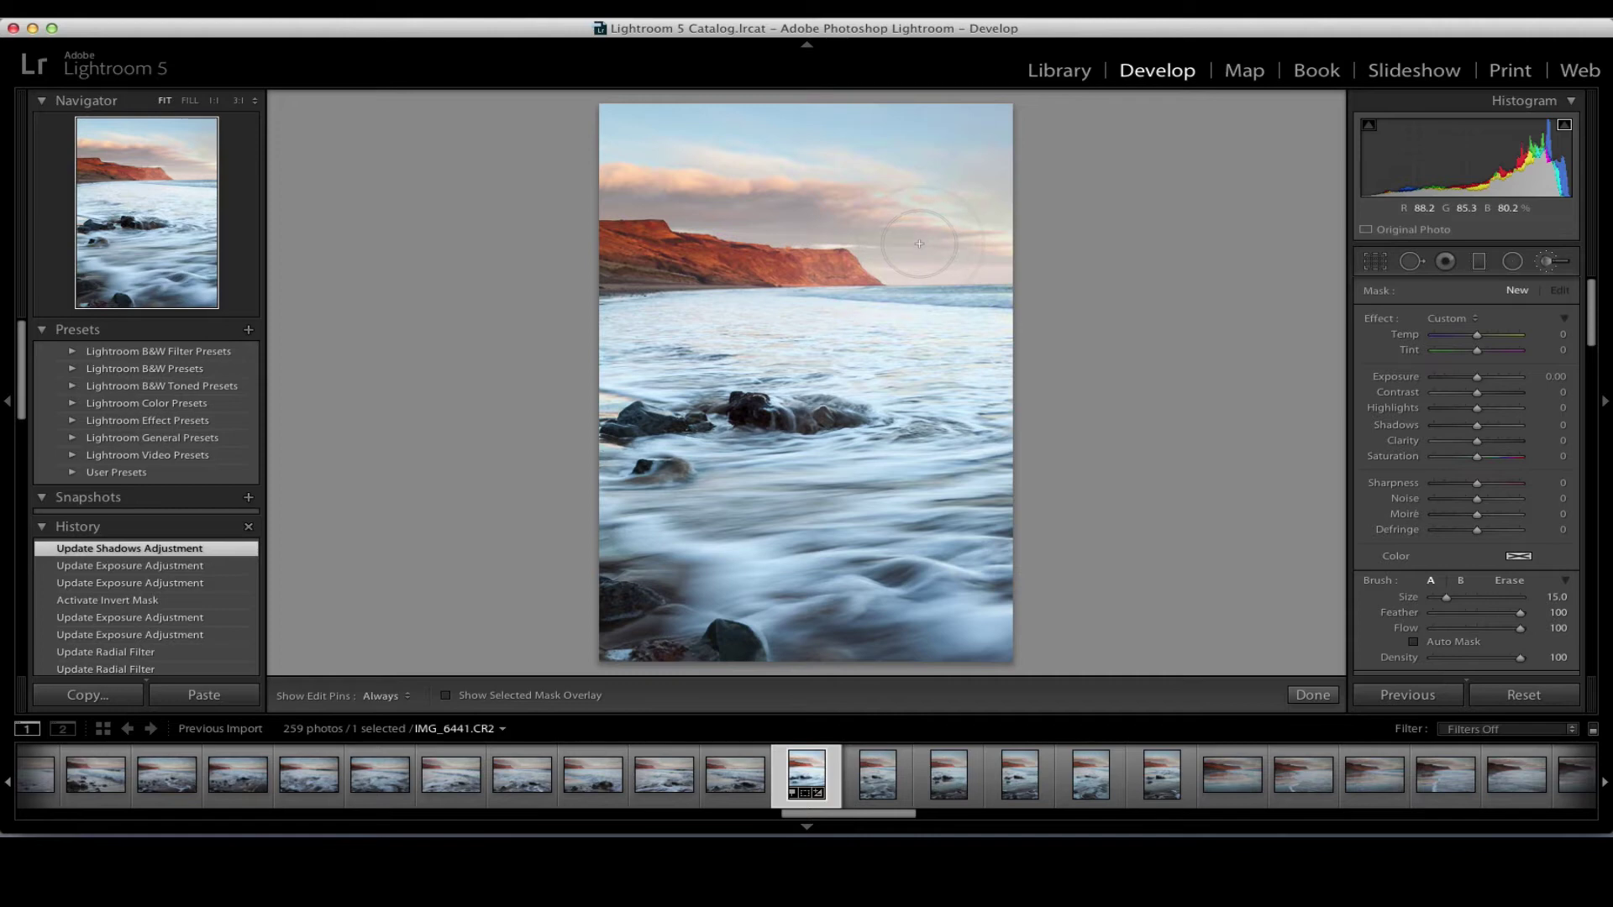
pyautogui.moveTo(1001, 250); pyautogui.dragTo(1013, 353)
pyautogui.press('h')
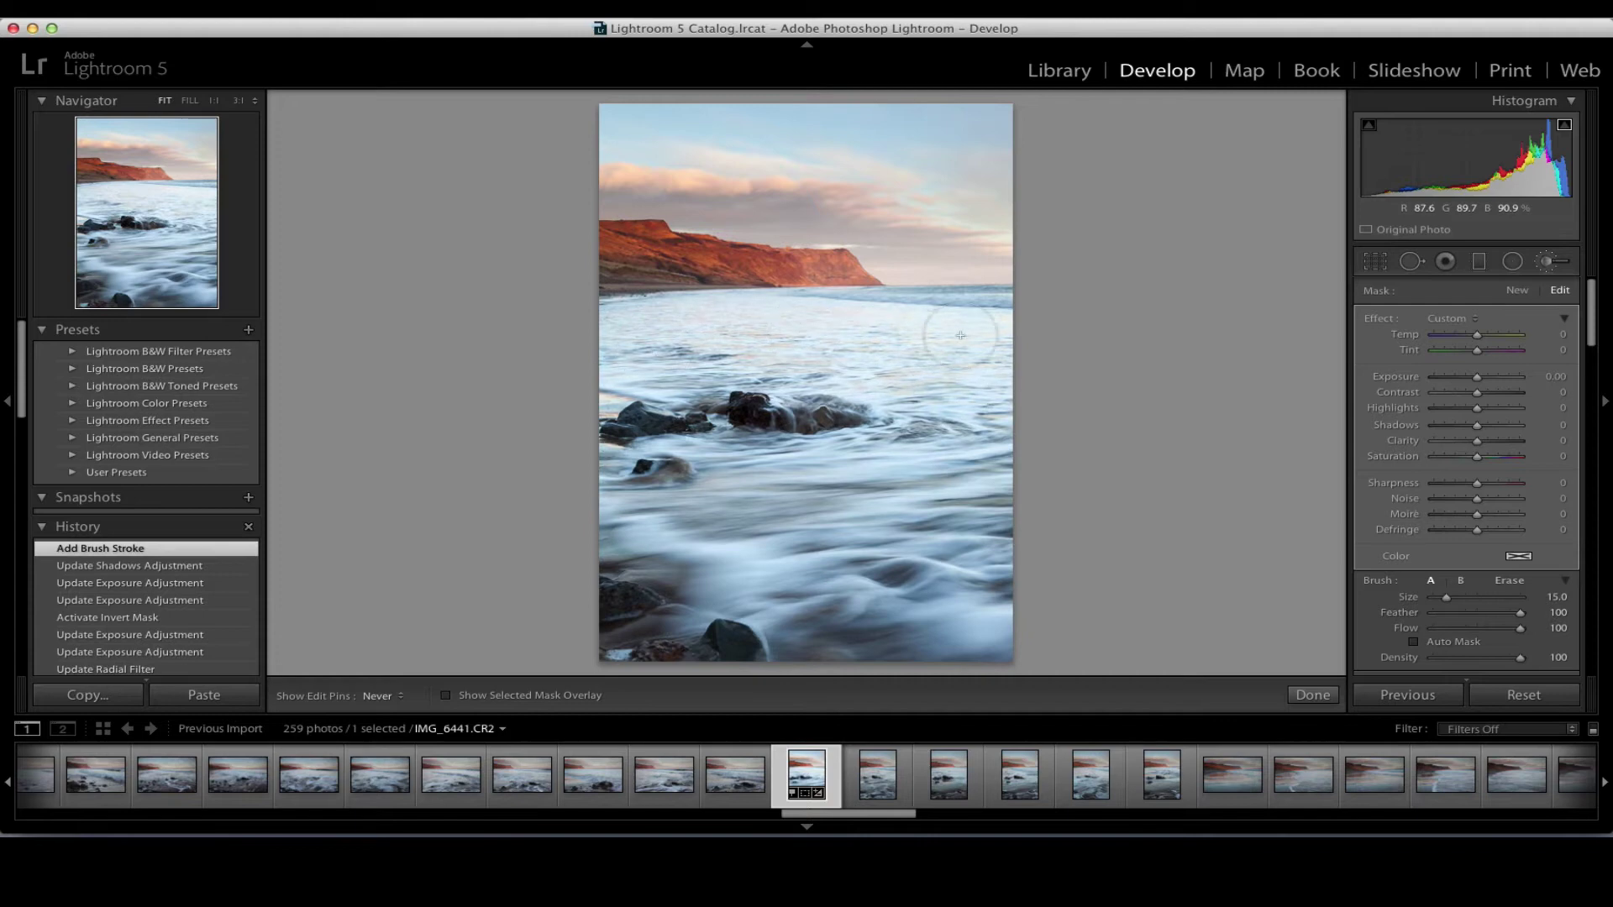
pyautogui.press('h')
pyautogui.click(940, 493)
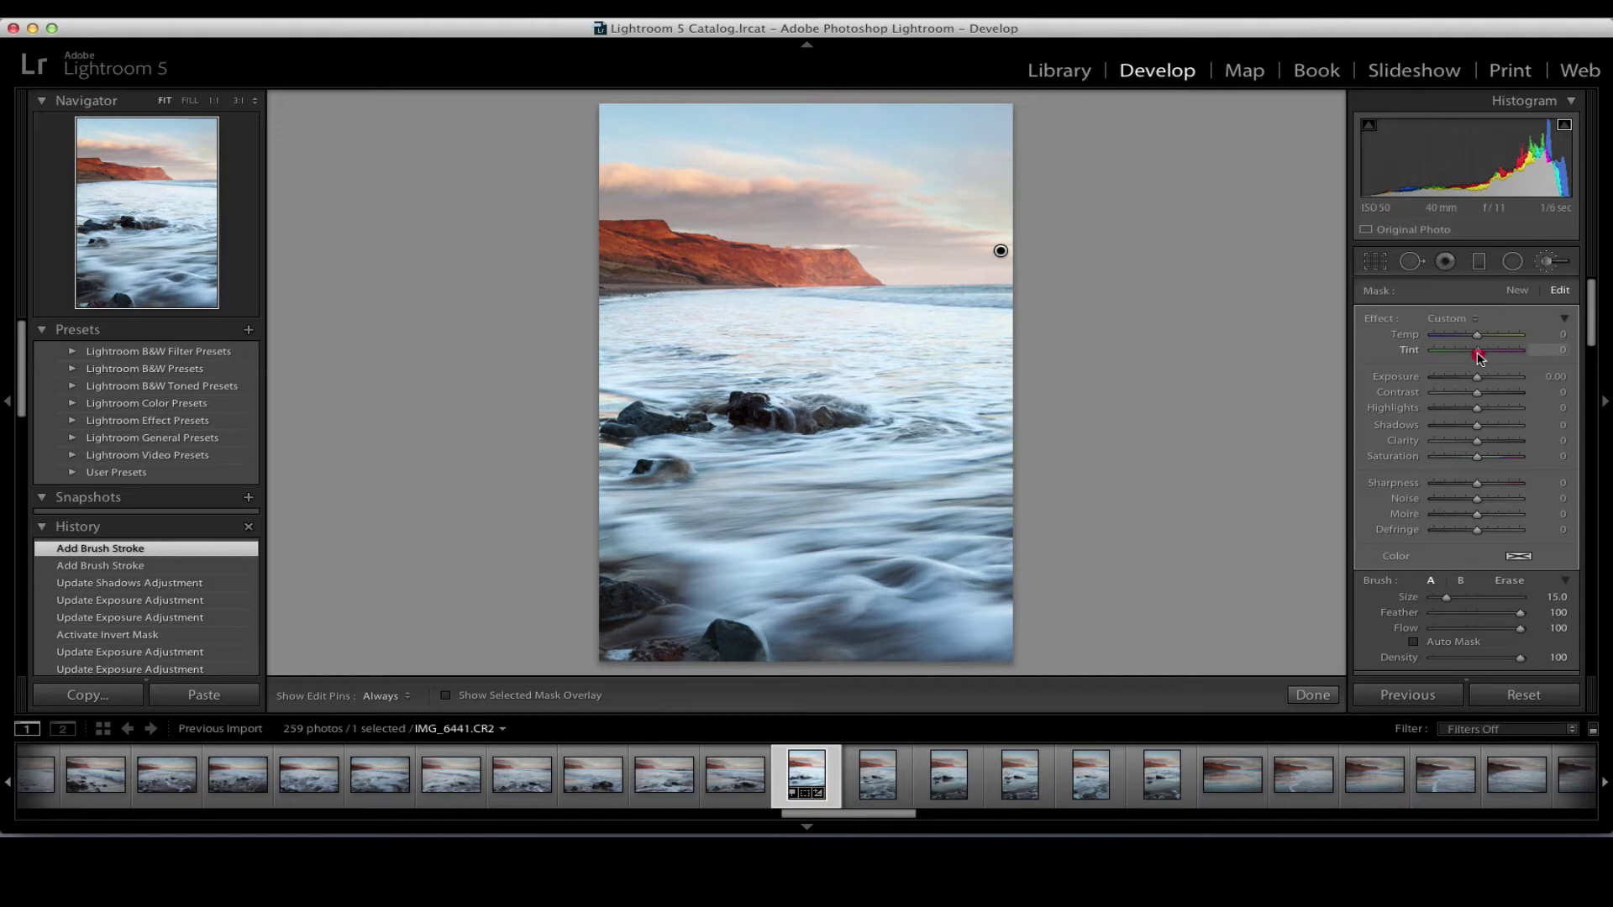
# Set the brushed area's Temp to 20 and Tint to 22, finish the brush, and briefly reopen it to check its pins.
pyautogui.moveTo(1479, 358); pyautogui.dragTo(1486, 340)
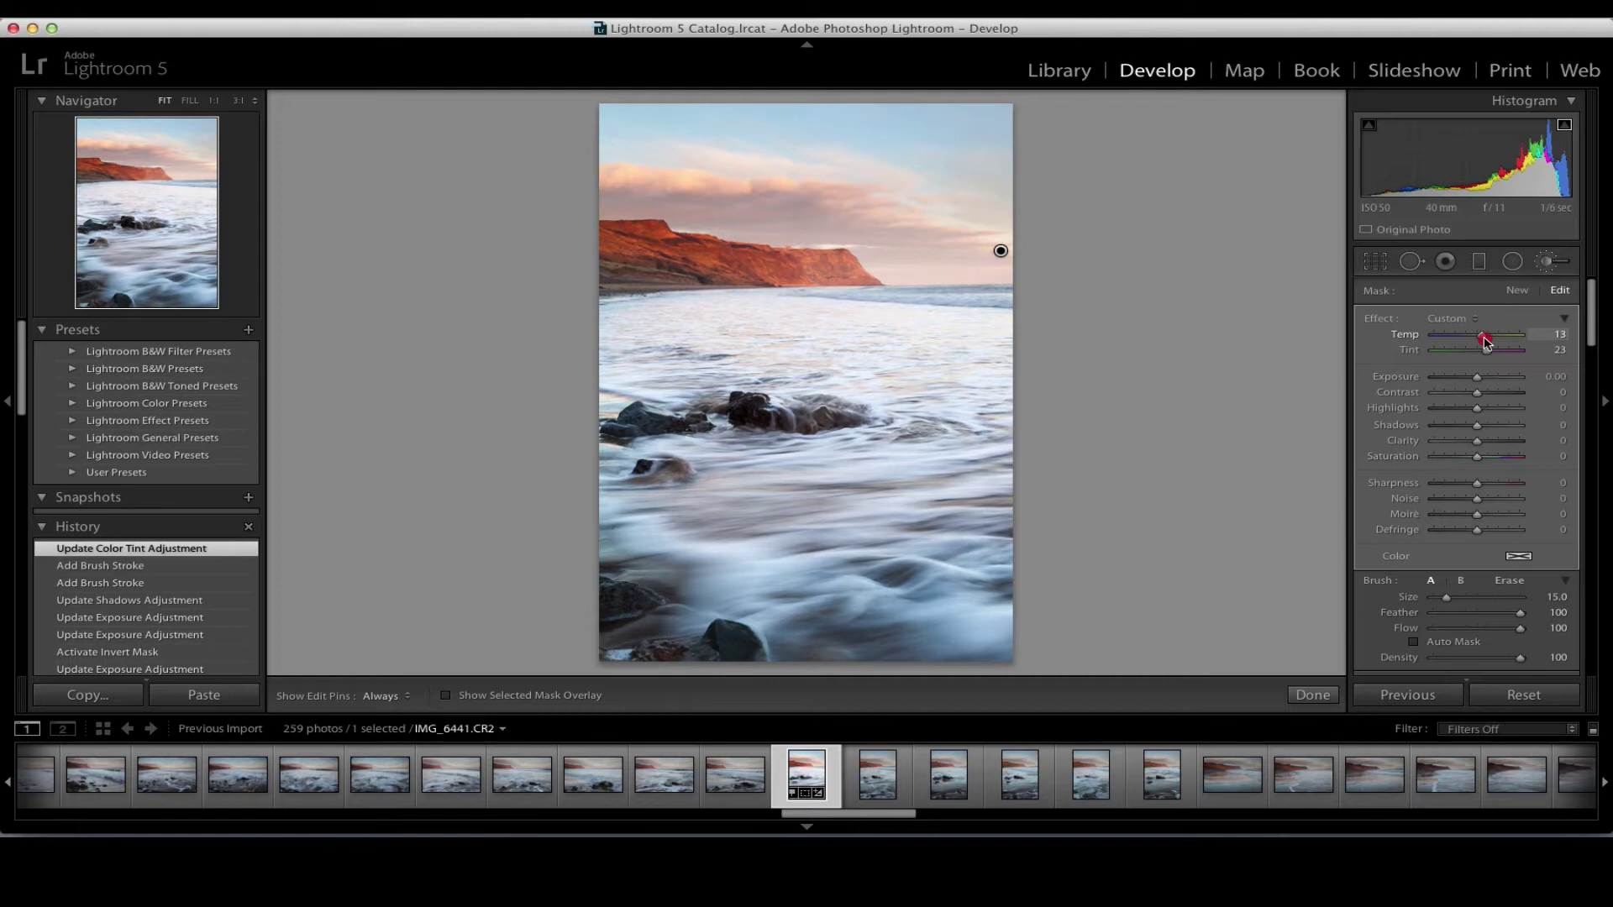
pyautogui.moveTo(1483, 336); pyautogui.dragTo(1484, 337)
pyautogui.moveTo(1487, 351); pyautogui.dragTo(1488, 356)
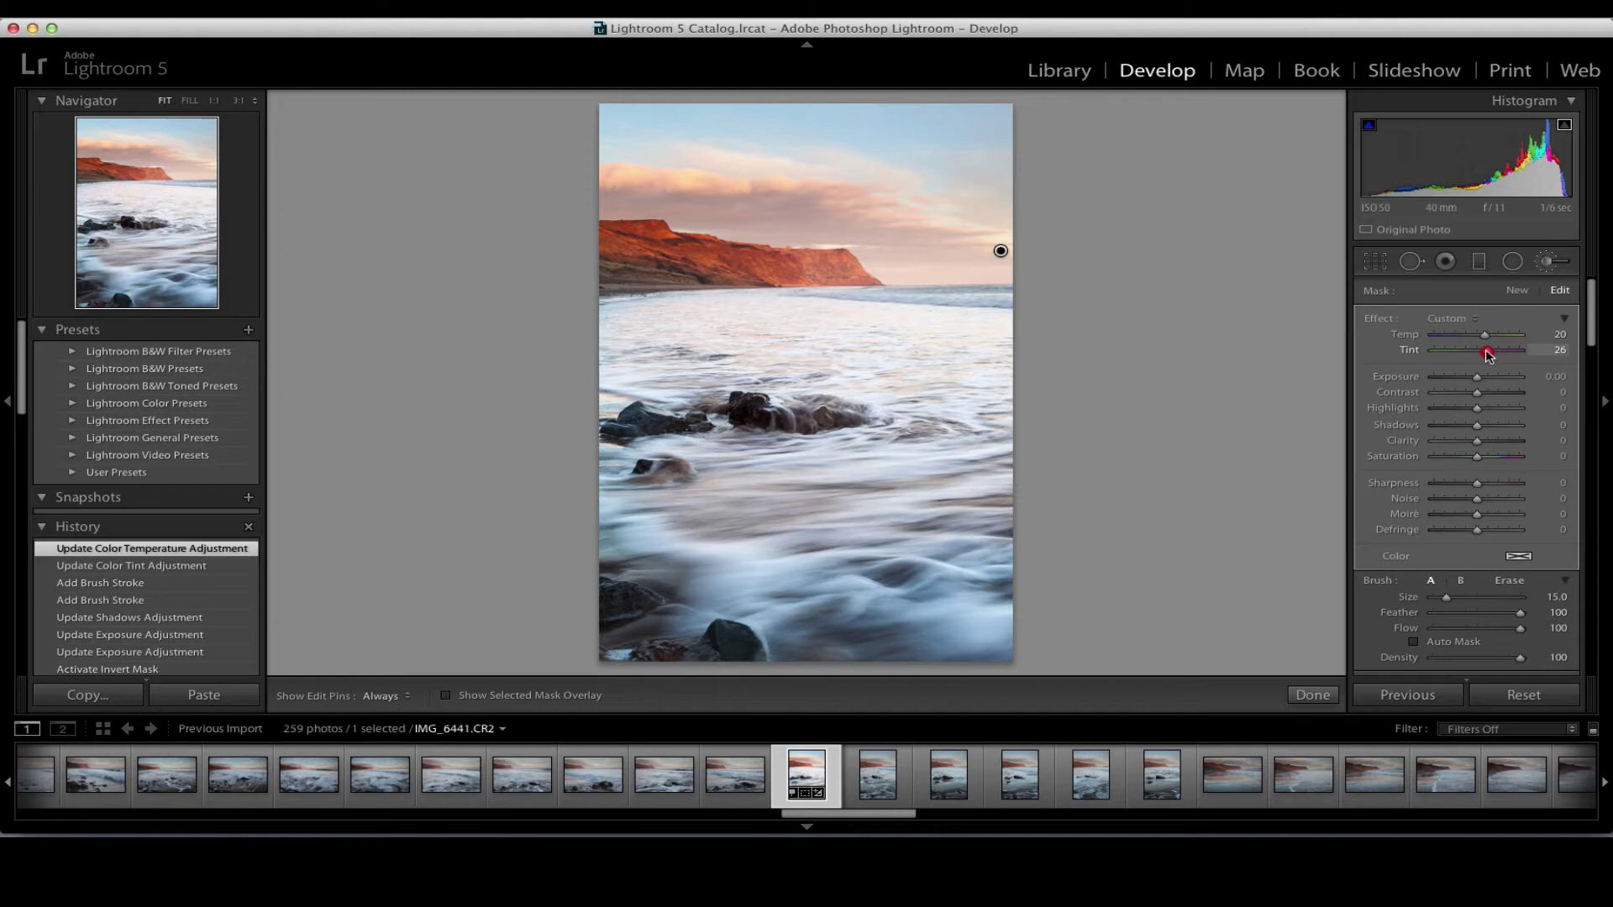
pyautogui.moveTo(1497, 354)
pyautogui.mouseDown()
pyautogui.moveTo(1510, 356)
pyautogui.moveTo(1422, 357)
pyautogui.moveTo(1482, 359)
pyautogui.mouseUp()
pyautogui.moveTo(1483, 359); pyautogui.dragTo(1490, 360)
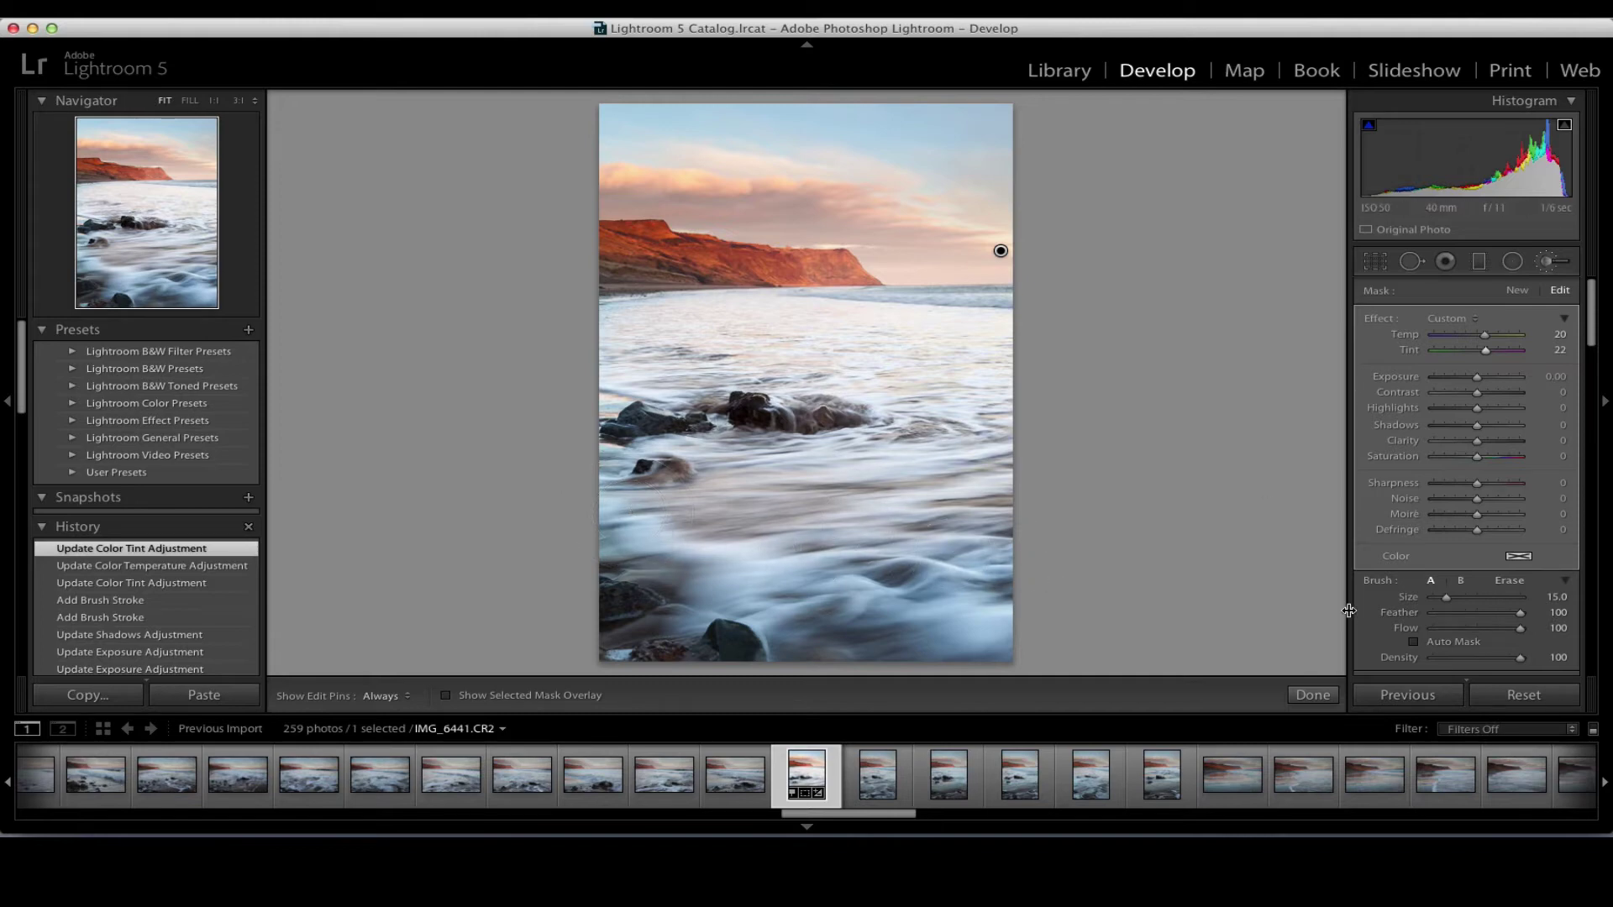
pyautogui.click(1324, 696)
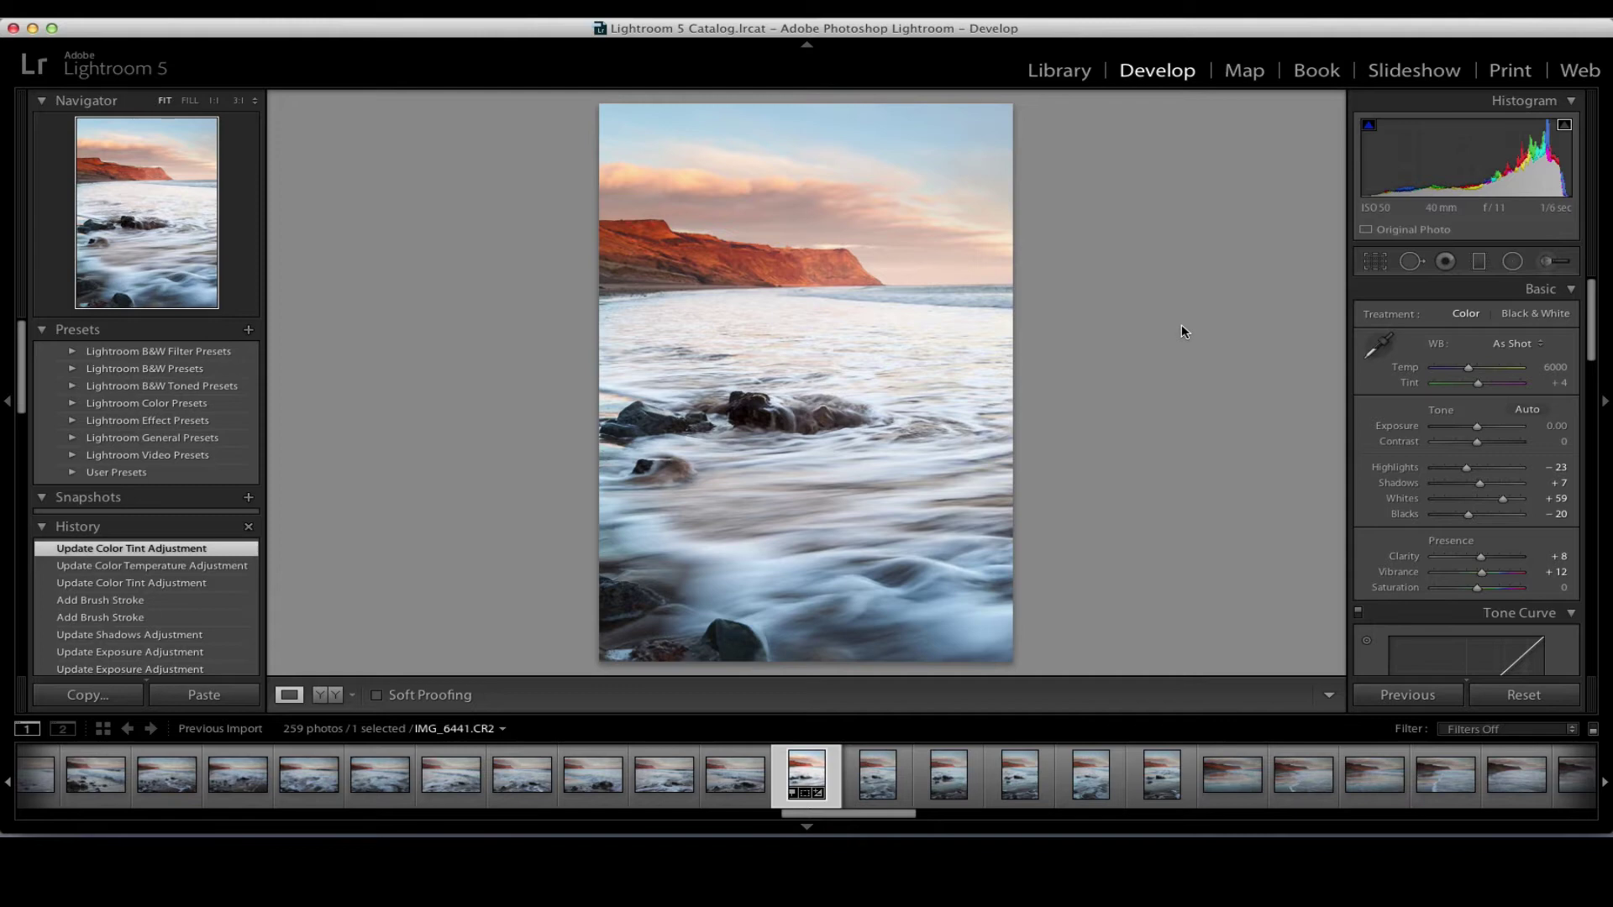
pyautogui.click(1550, 262)
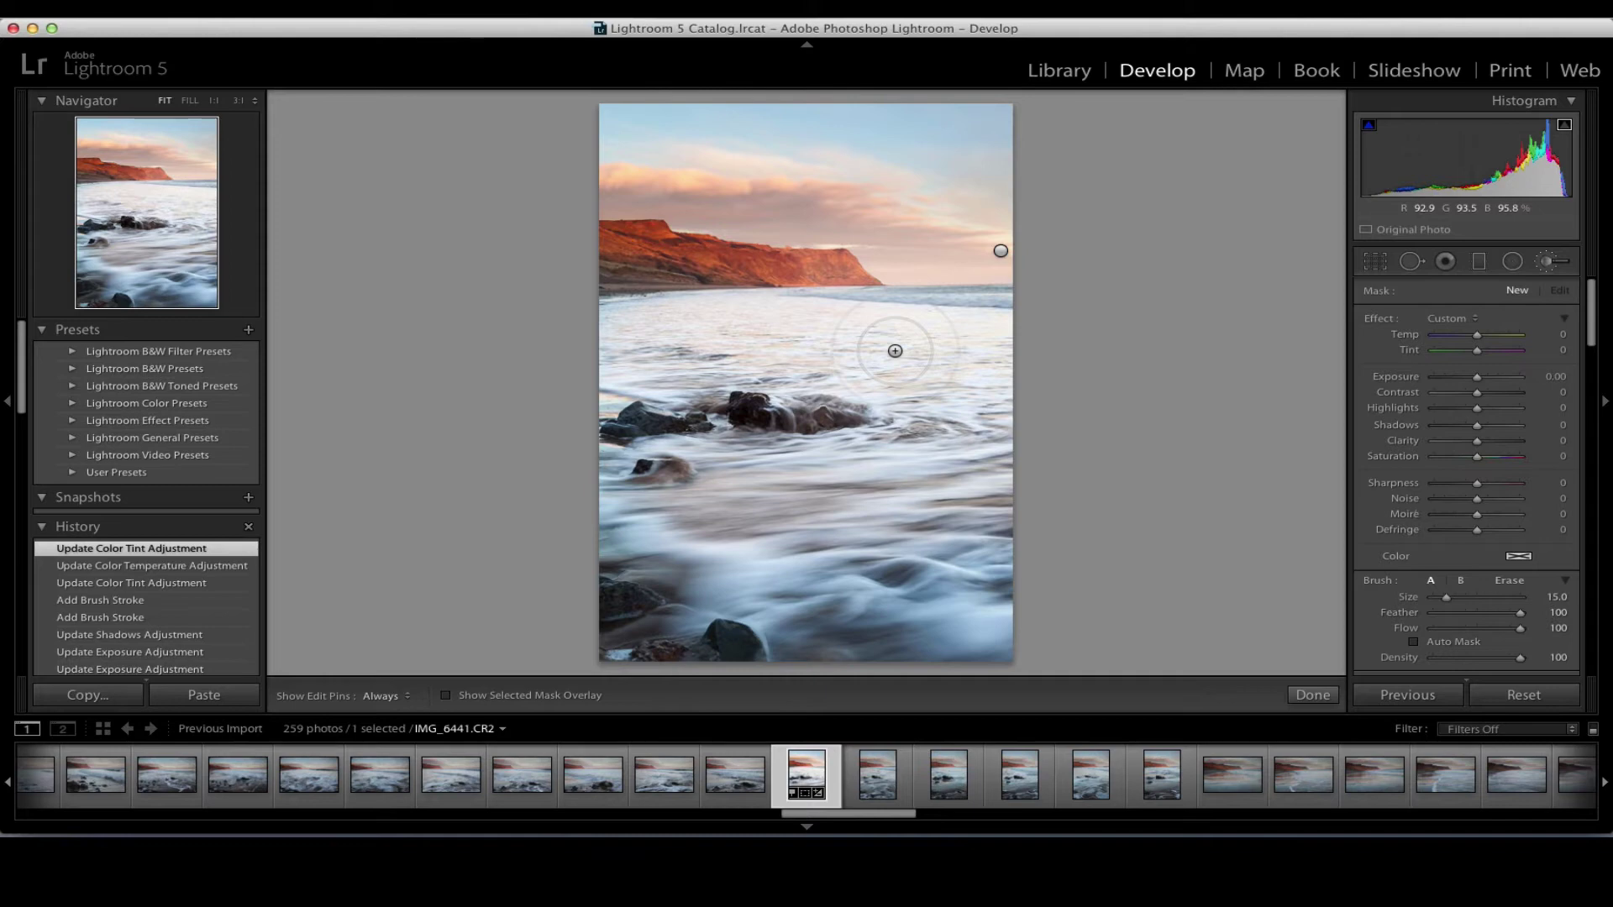
pyautogui.click(1313, 695)
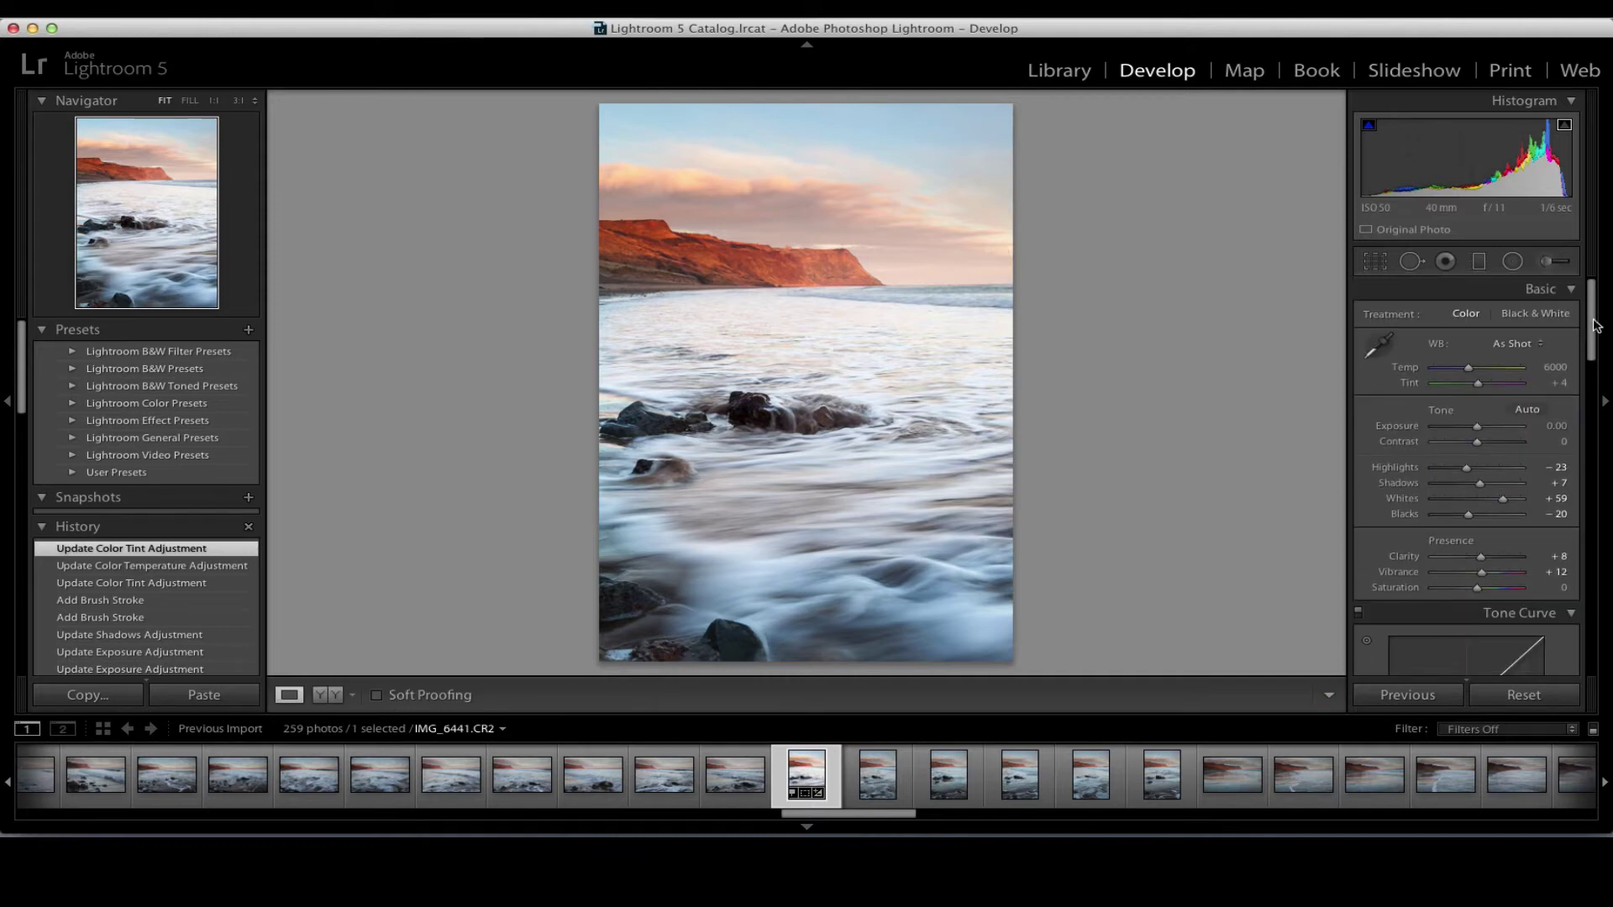
# Darken the photo's edges with a Highlight Priority post-crop vignette, setting its Amount to -6.
pyautogui.moveTo(1591, 323); pyautogui.dragTo(1588, 647)
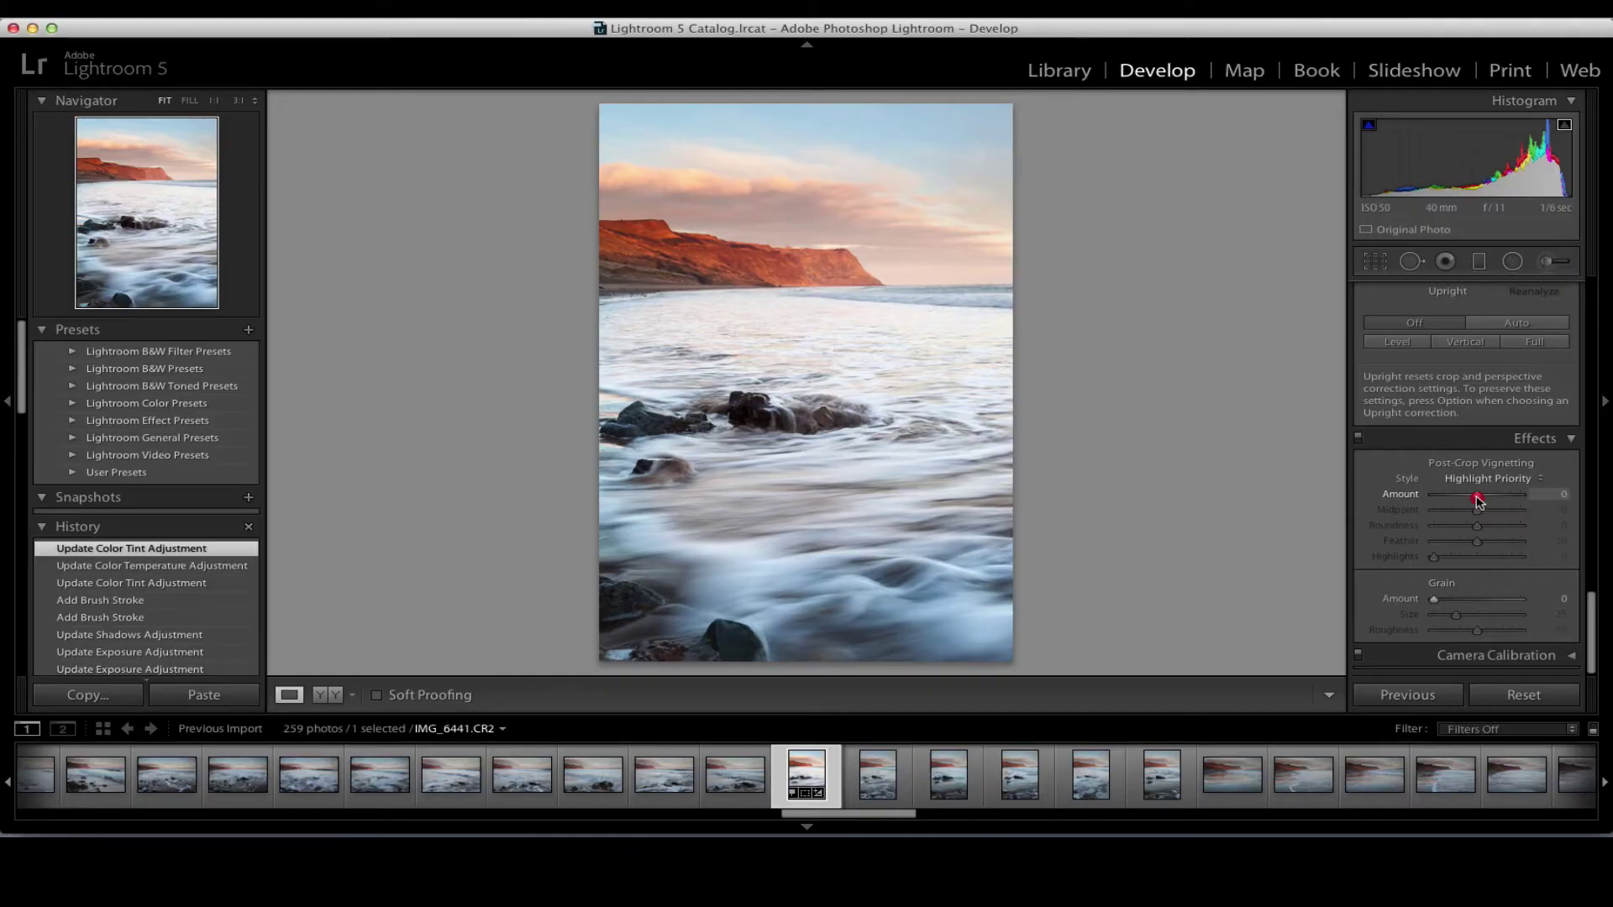
pyautogui.moveTo(1479, 500)
pyautogui.mouseDown()
pyautogui.moveTo(1418, 501)
pyautogui.moveTo(1479, 505)
pyautogui.mouseUp()
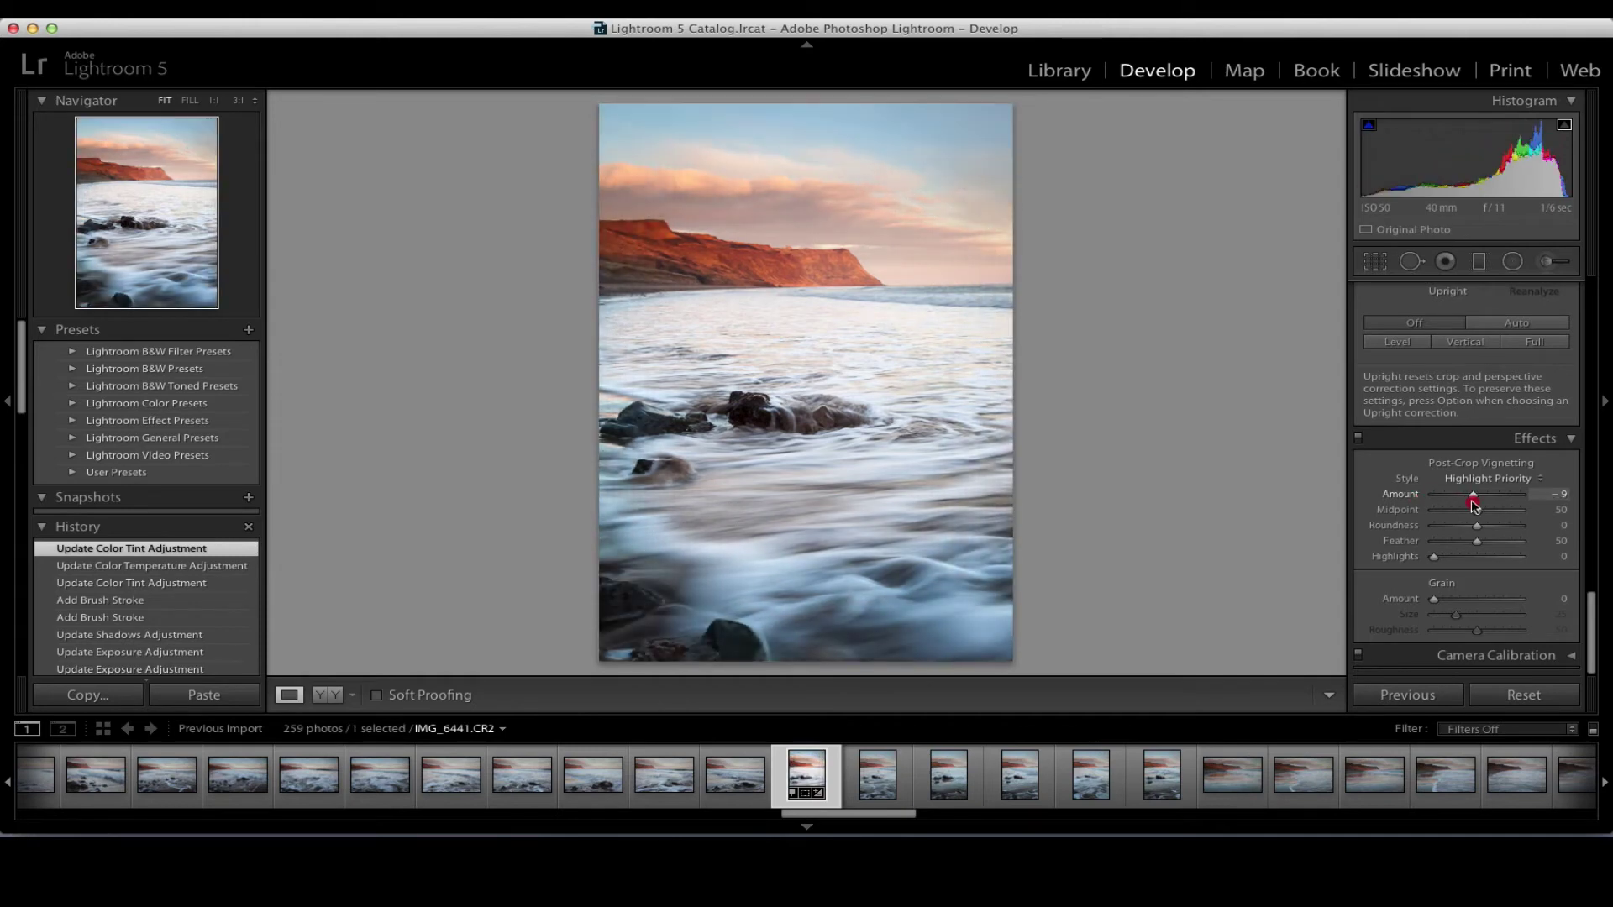
pyautogui.moveTo(1479, 505); pyautogui.dragTo(1476, 506)
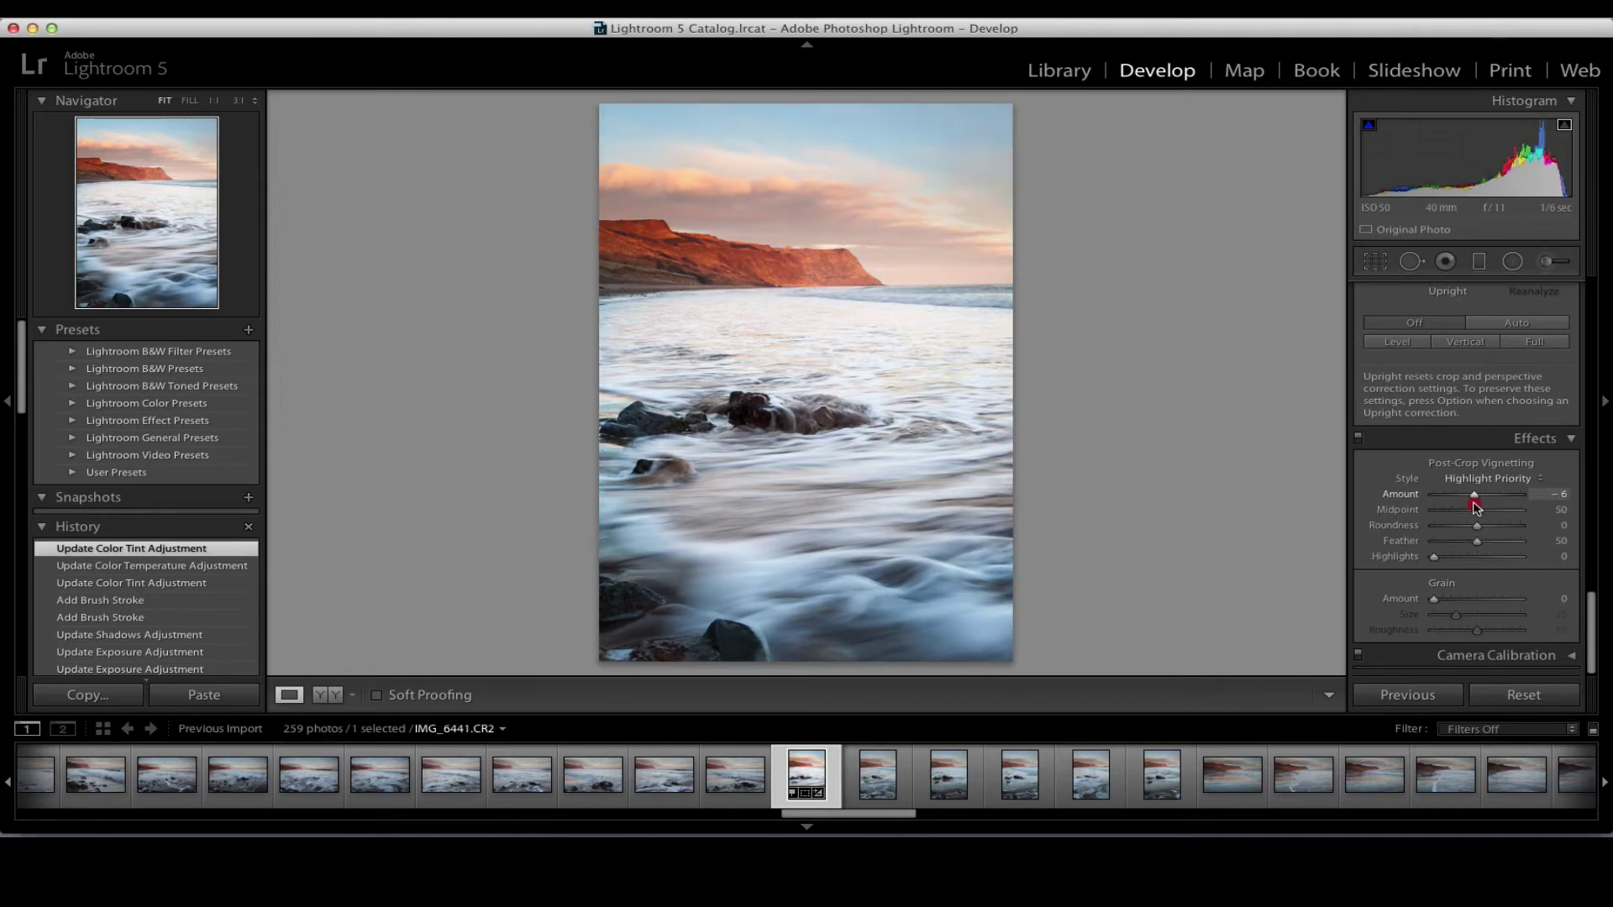
pyautogui.moveTo(1476, 508); pyautogui.dragTo(1478, 506)
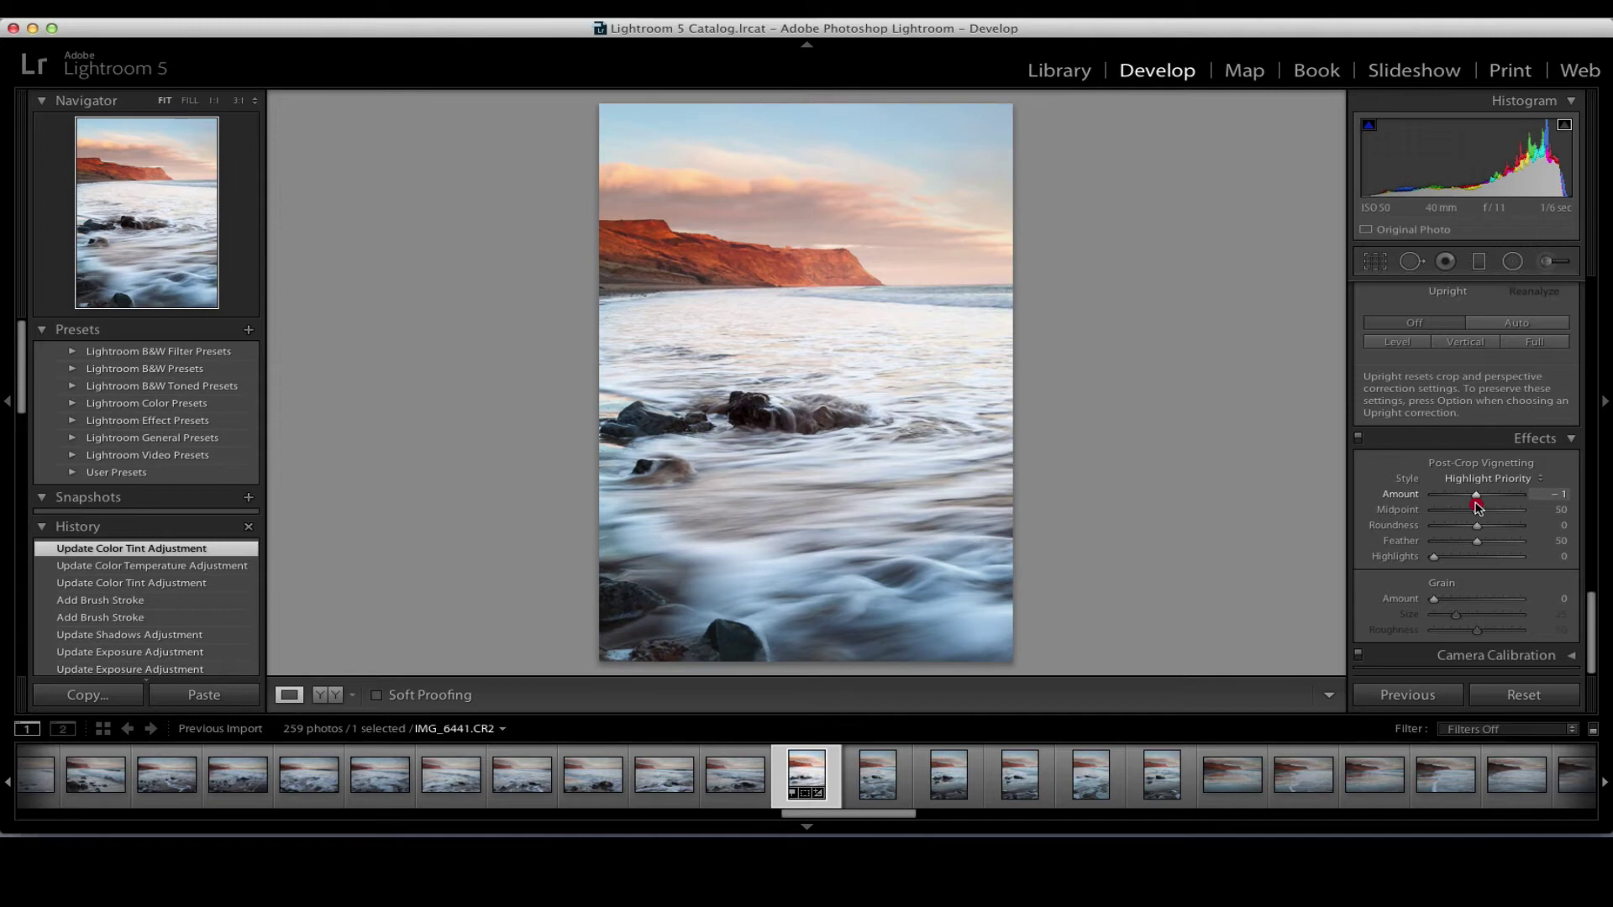
pyautogui.moveTo(1478, 507); pyautogui.dragTo(1476, 509)
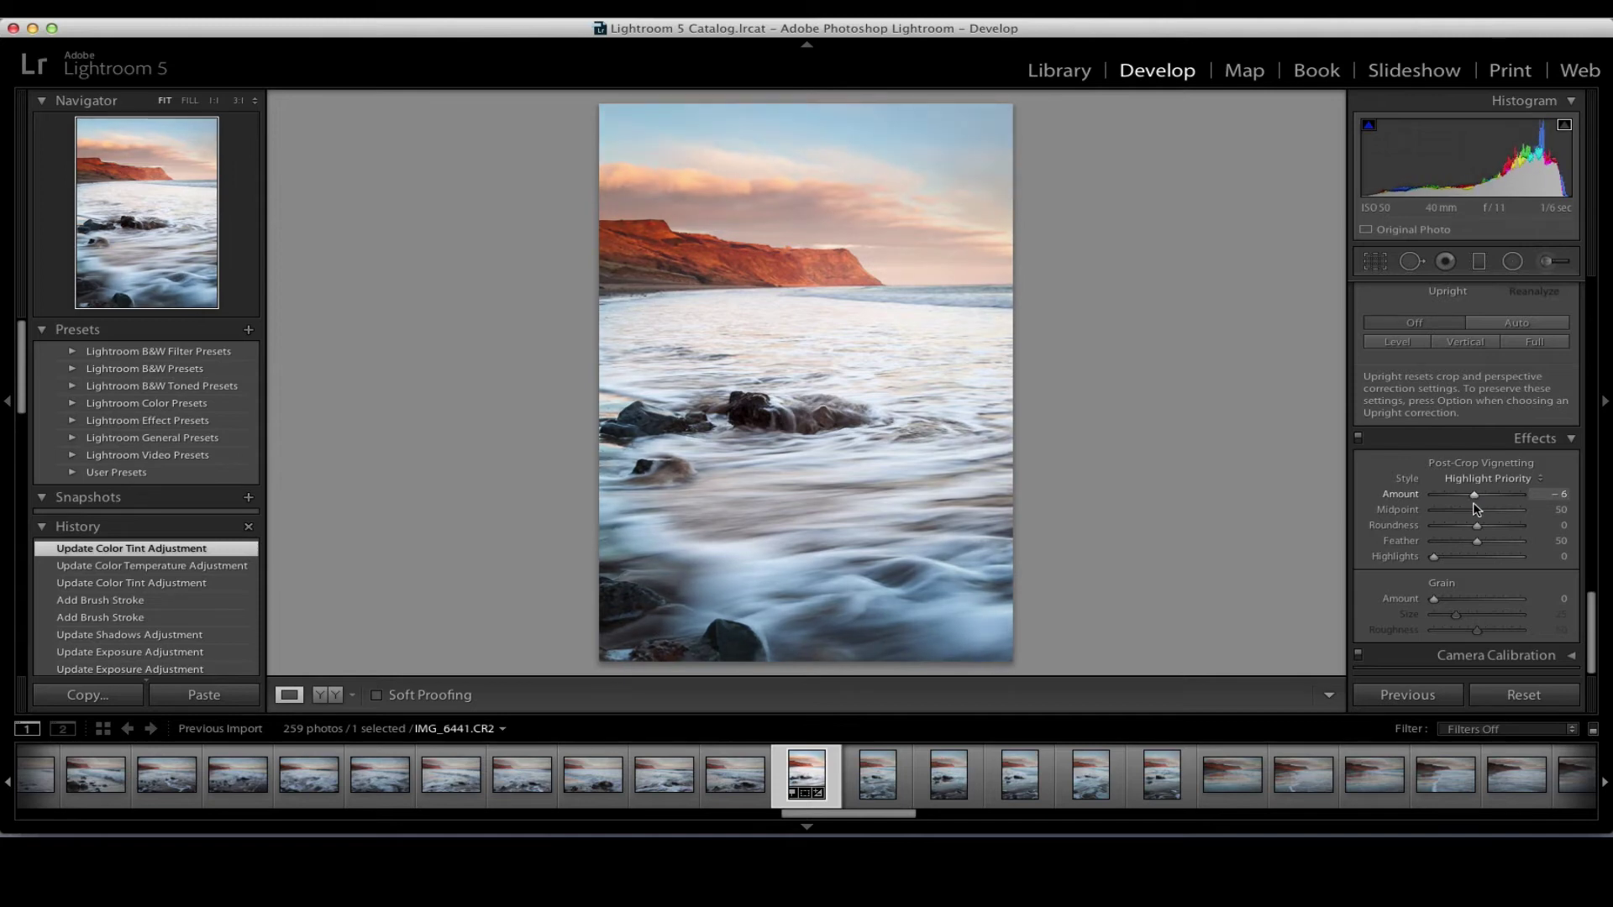
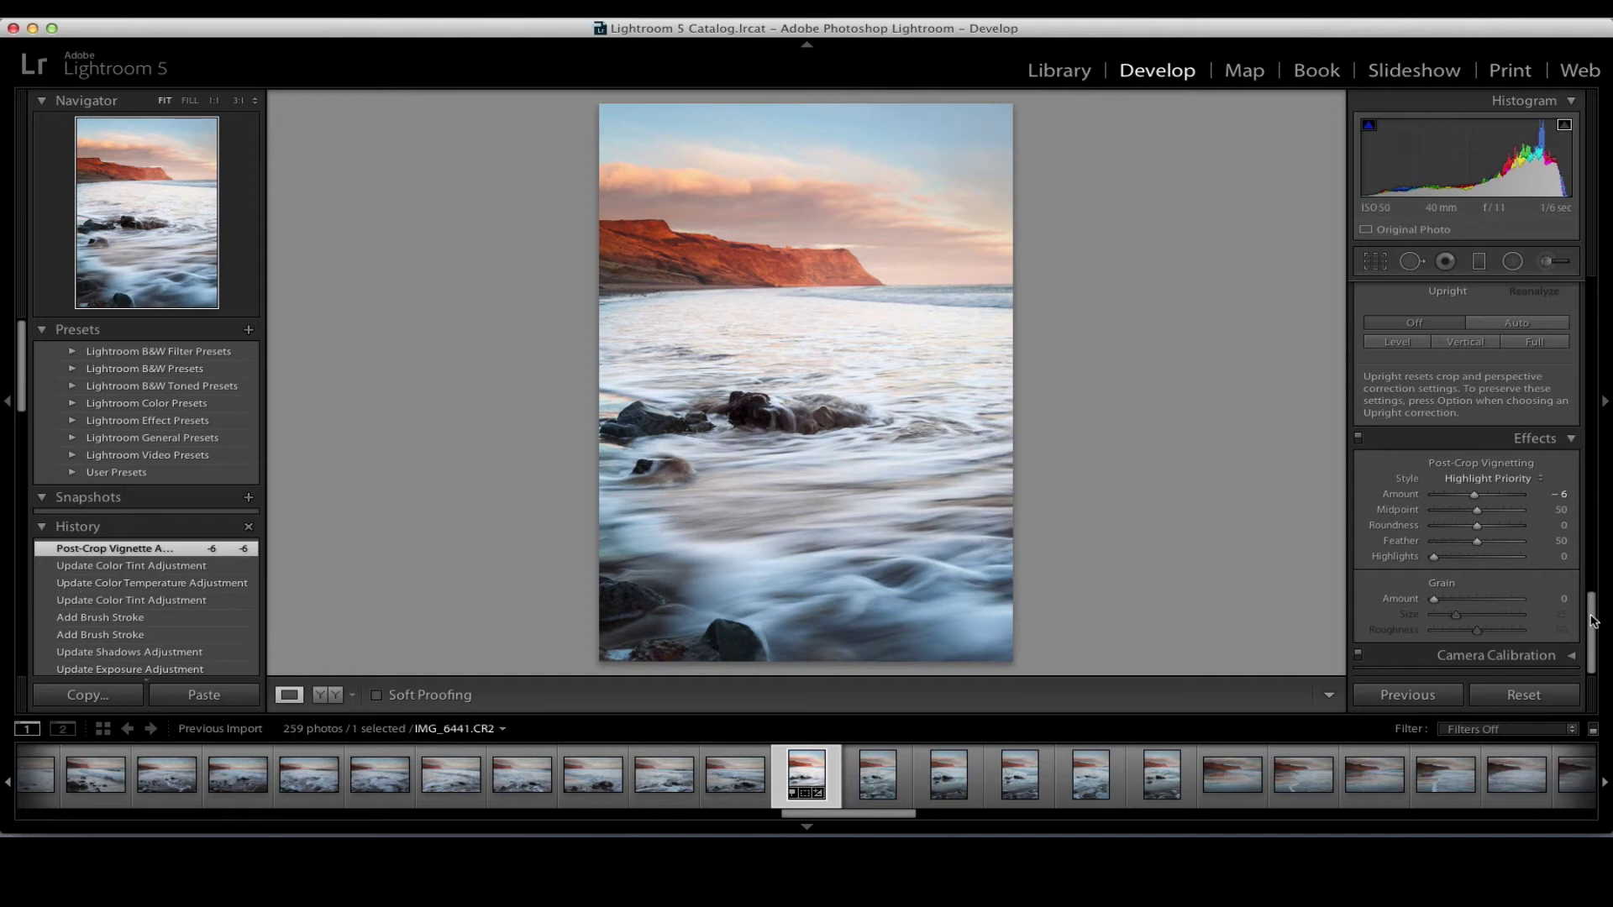
# Return to the Library and enter "Skinningrove Sweep" as the photo's title in its metadata.
pyautogui.moveTo(1594, 621); pyautogui.dragTo(1591, 307)
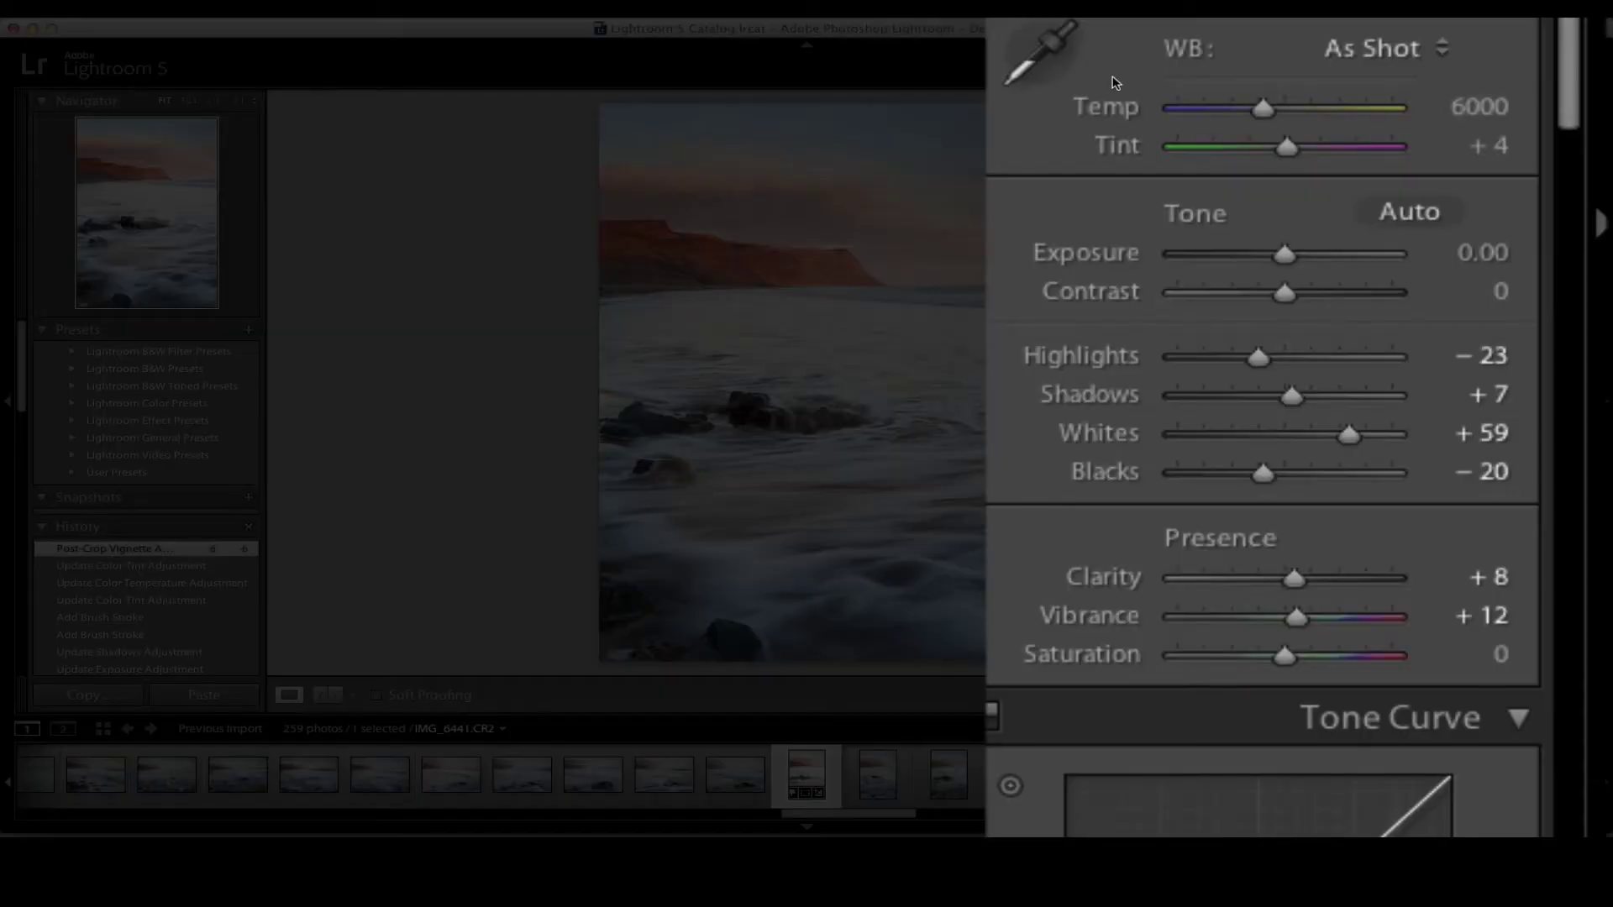
pyautogui.click(1060, 71)
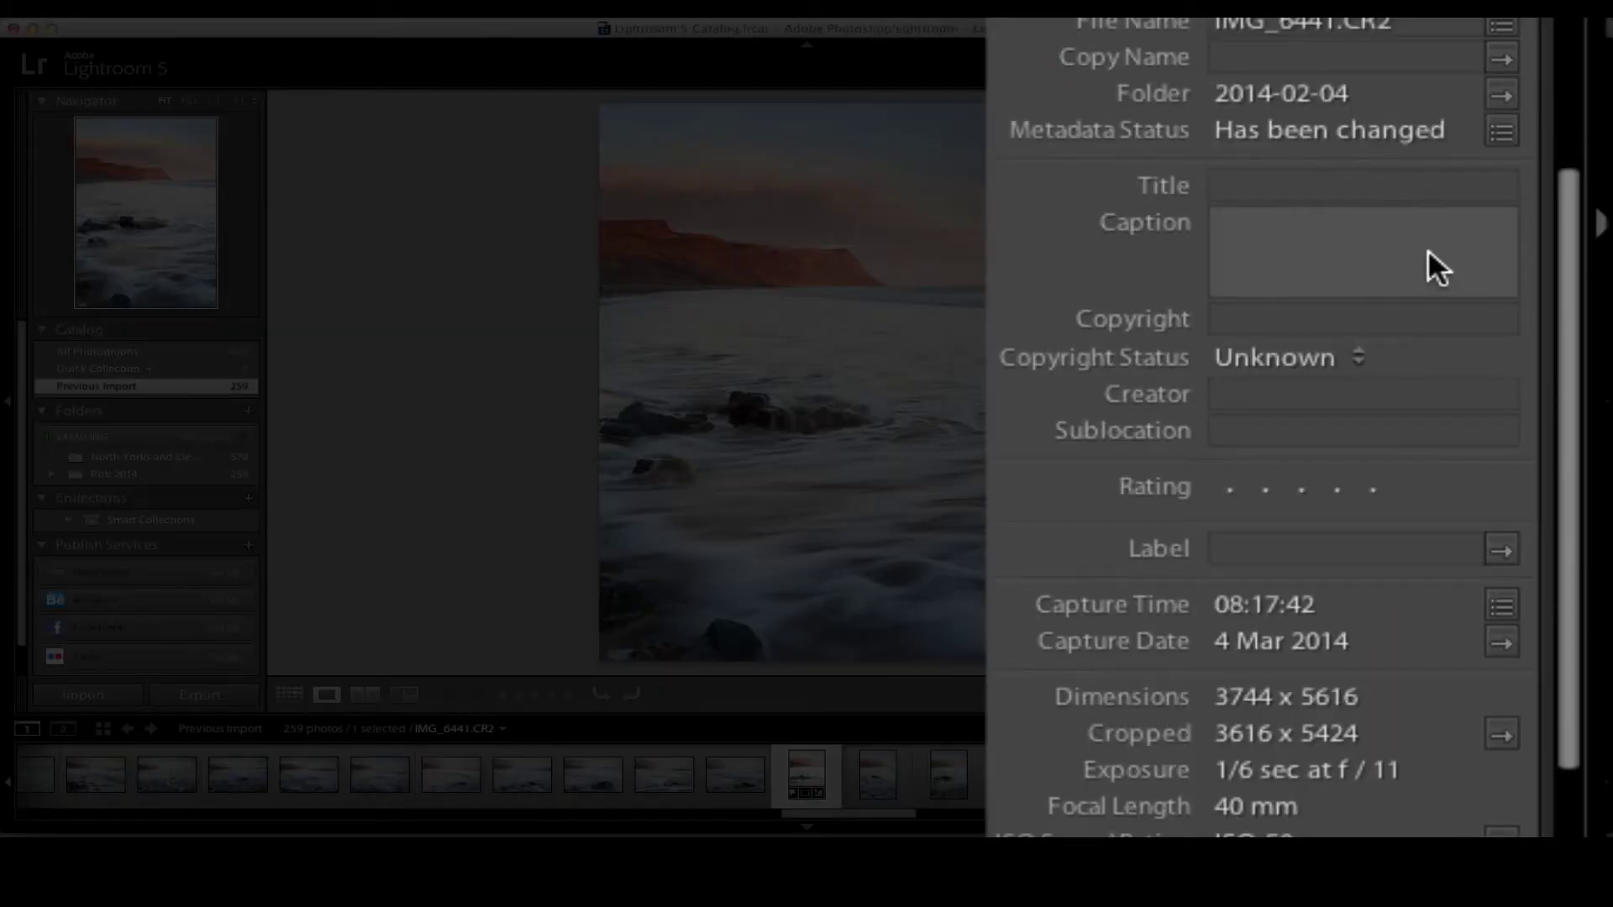
pyautogui.click(1225, 185)
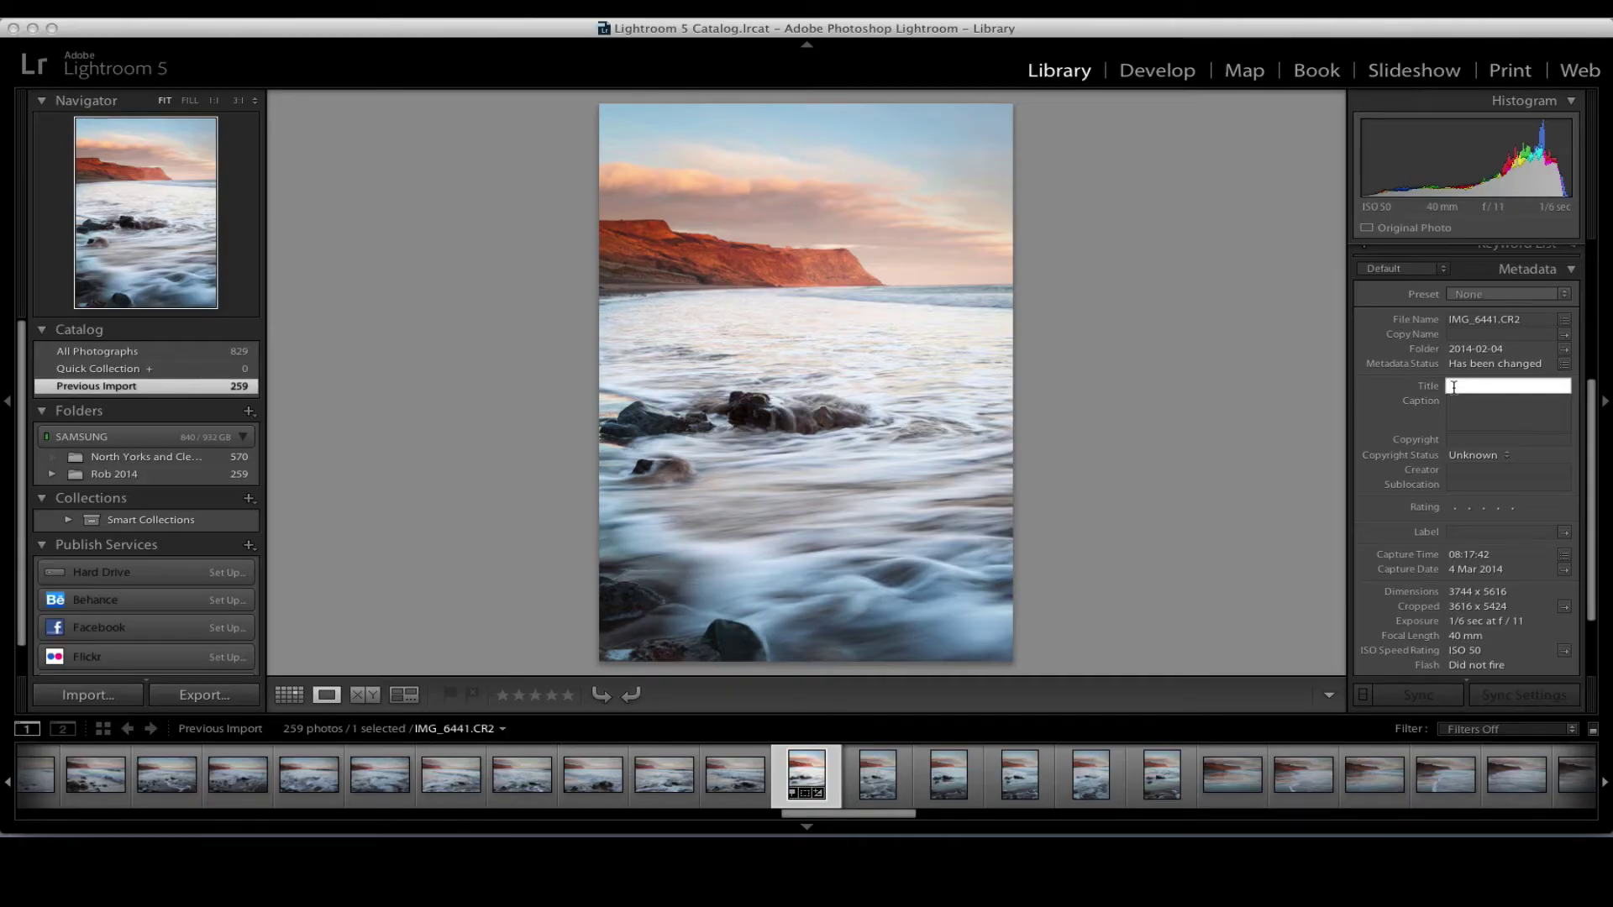
pyautogui.write('Skinningrove C')
pyautogui.press('BackSpace')
pyautogui.write('Sweep')
# Enter the photographer's business name as the copyright, set the copyright status to Copyrighted, and enter the photographer's name as creator.
pyautogui.click(1430, 439)
pyautogui.click(1459, 448)
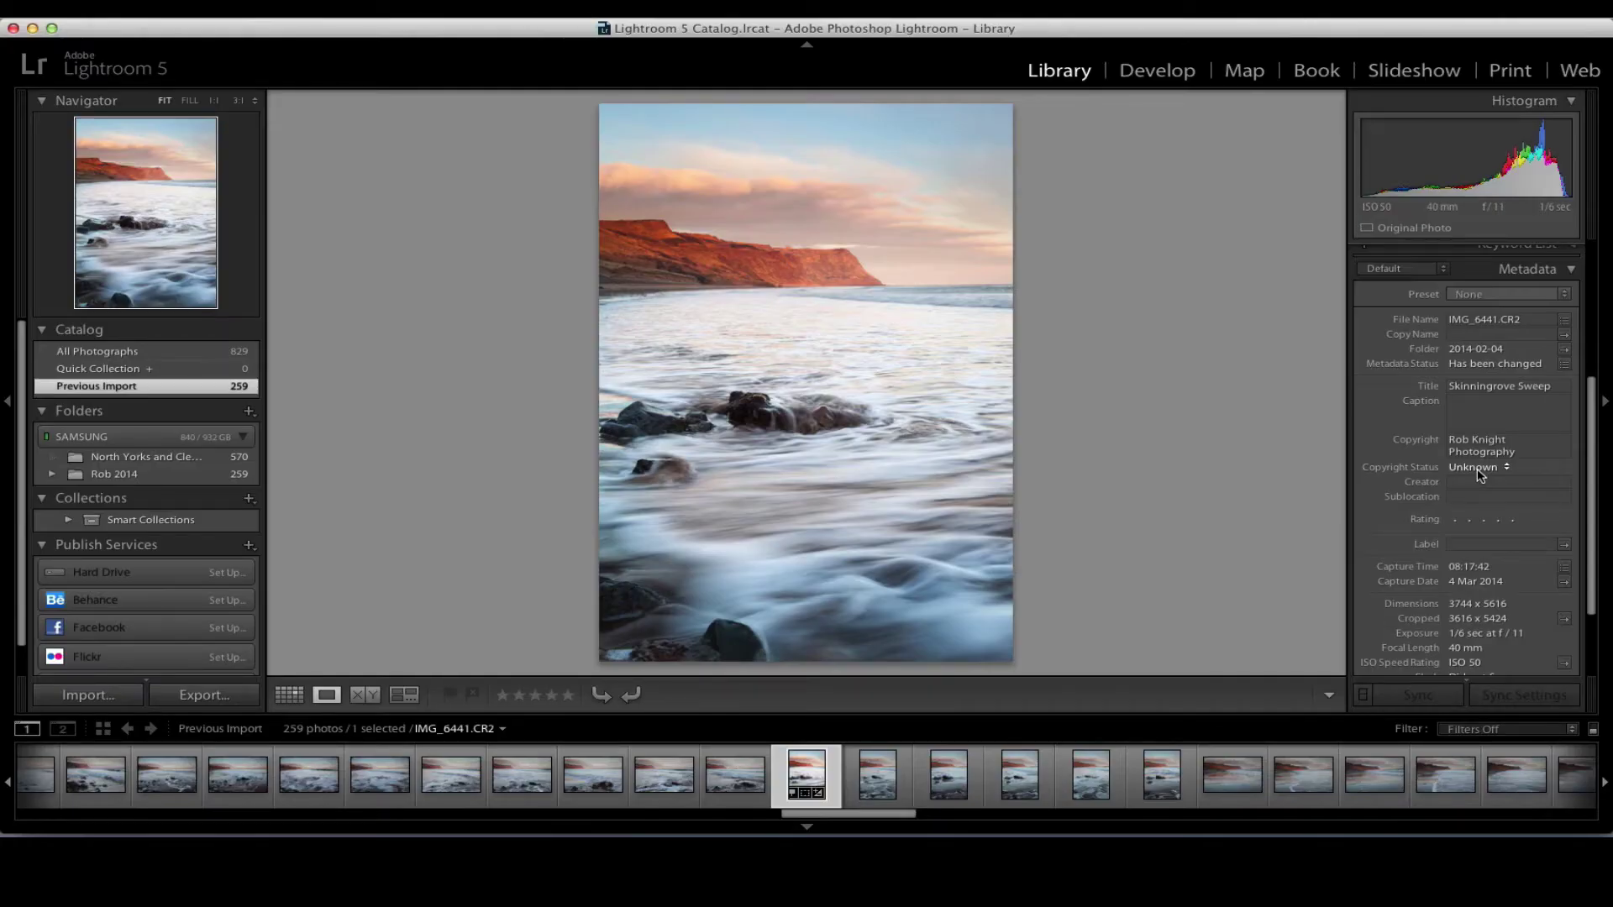
pyautogui.click(1481, 475)
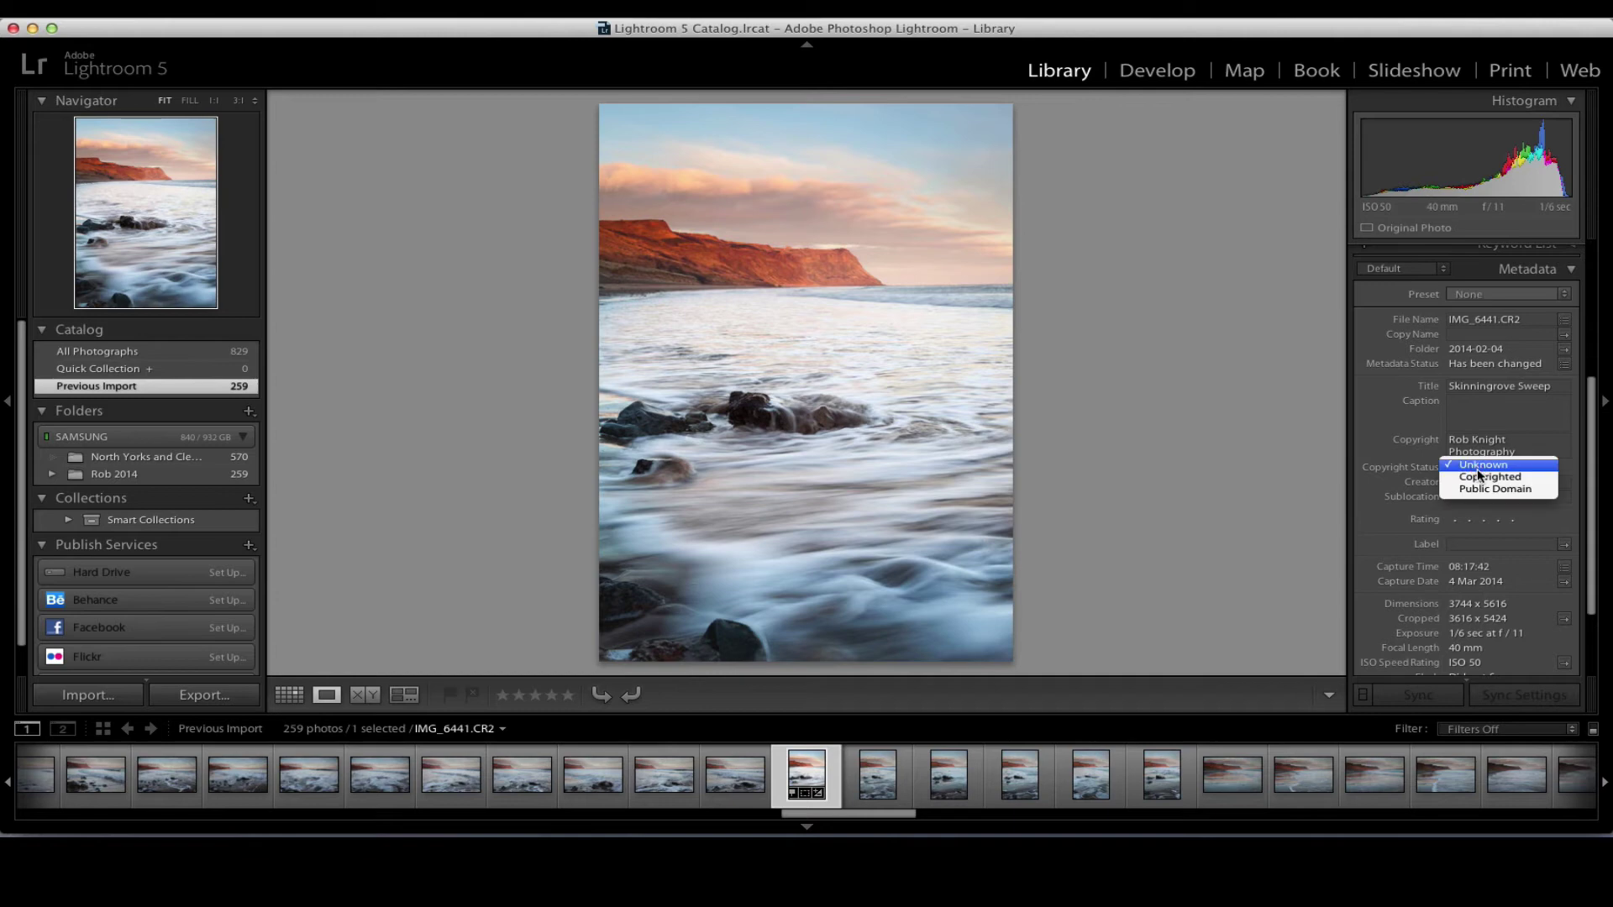
pyautogui.click(1481, 480)
pyautogui.click(1480, 480)
pyautogui.click(1496, 503)
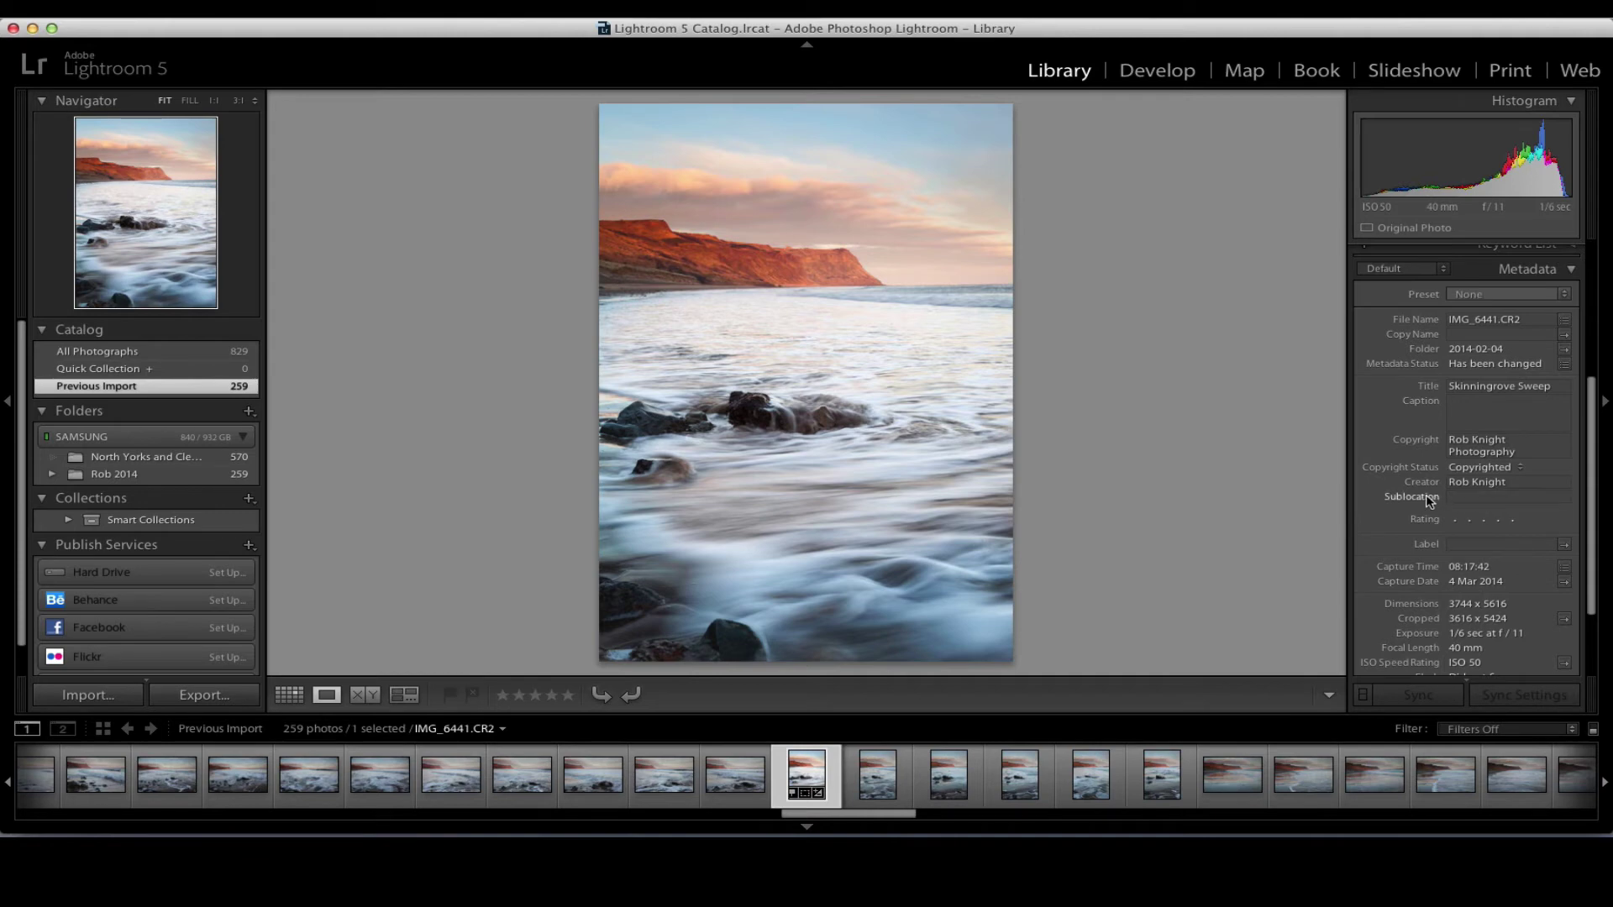
# Enter "Skinningrove, Teesside" as the photo's sublocation and choose the saved contact e-mail as its label.
pyautogui.click(1473, 502)
pyautogui.write('Skinningr')
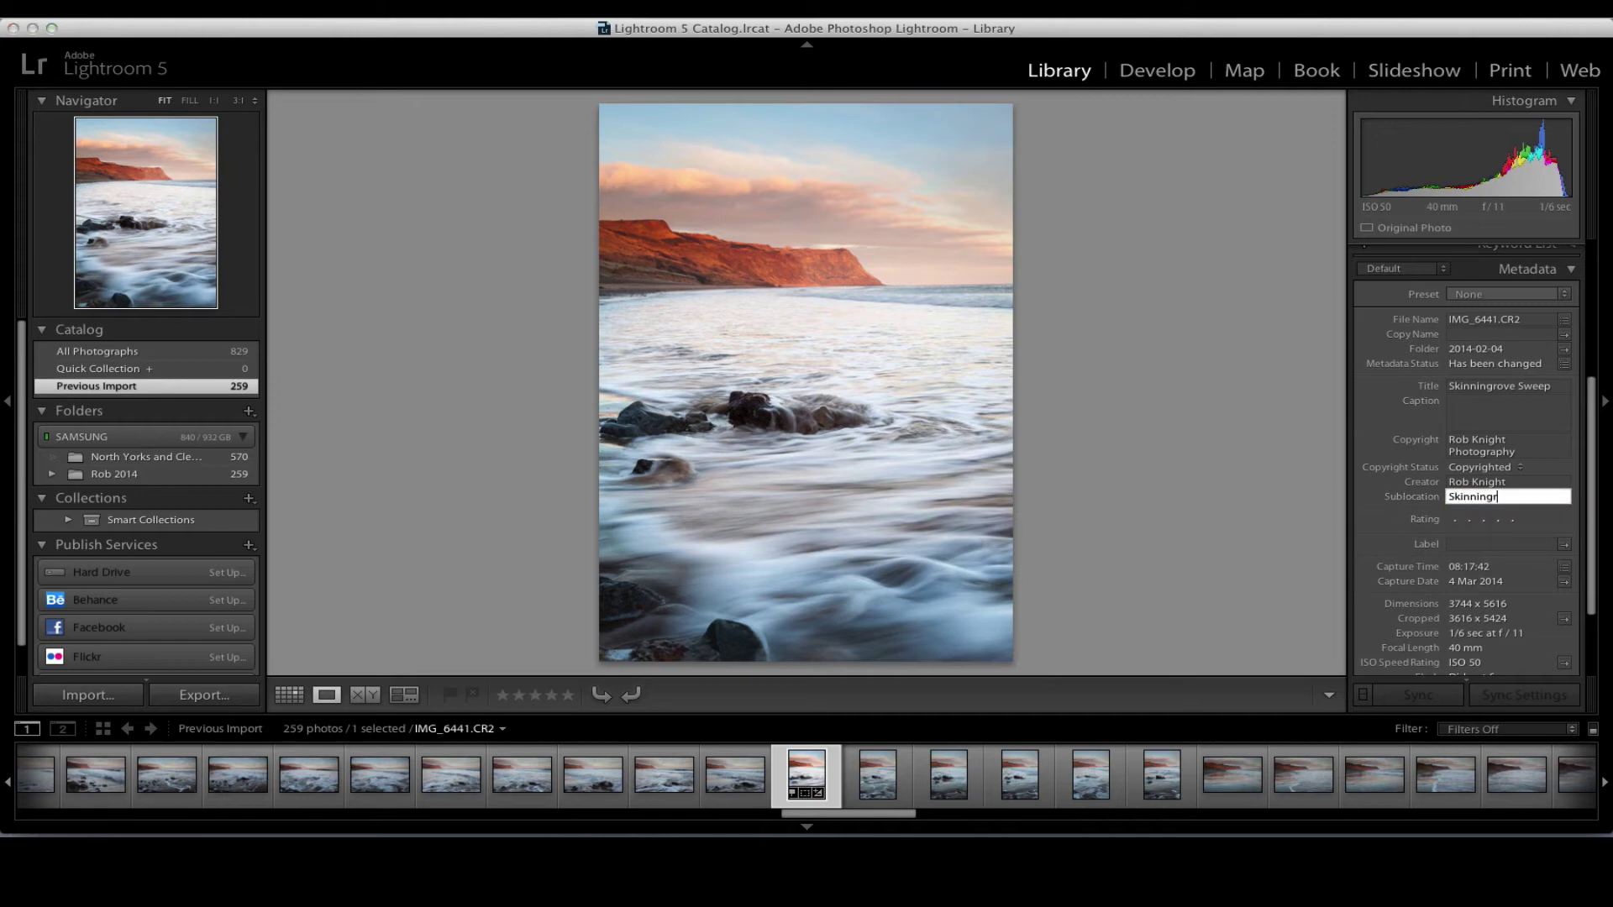
pyautogui.write('ove, Teesside')
pyautogui.click(1437, 547)
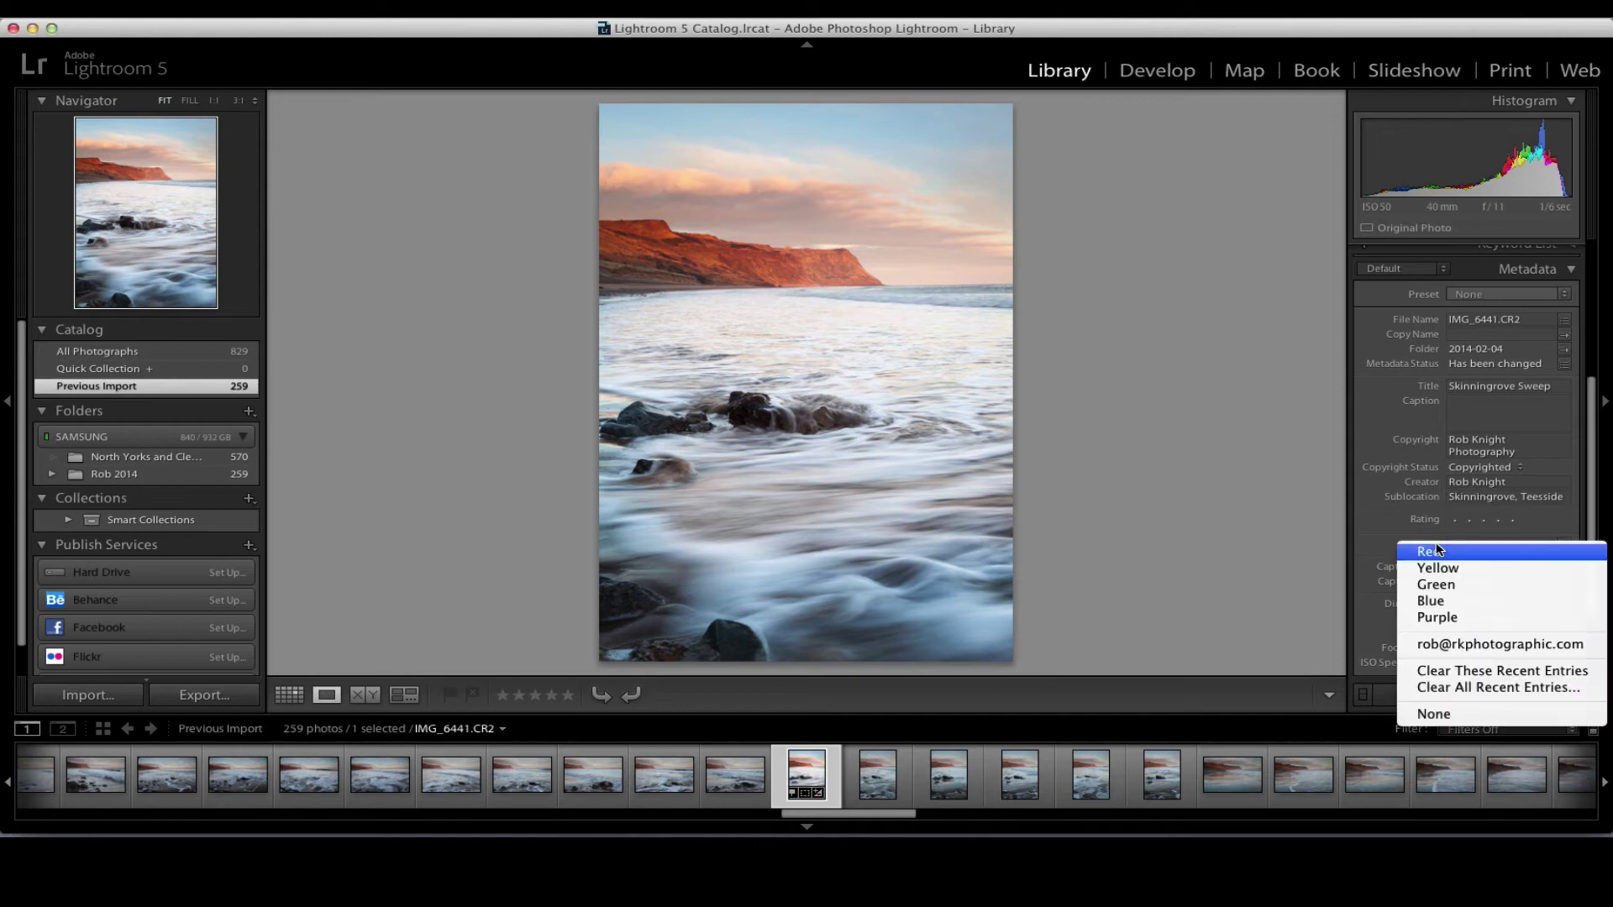
pyautogui.click(1494, 643)
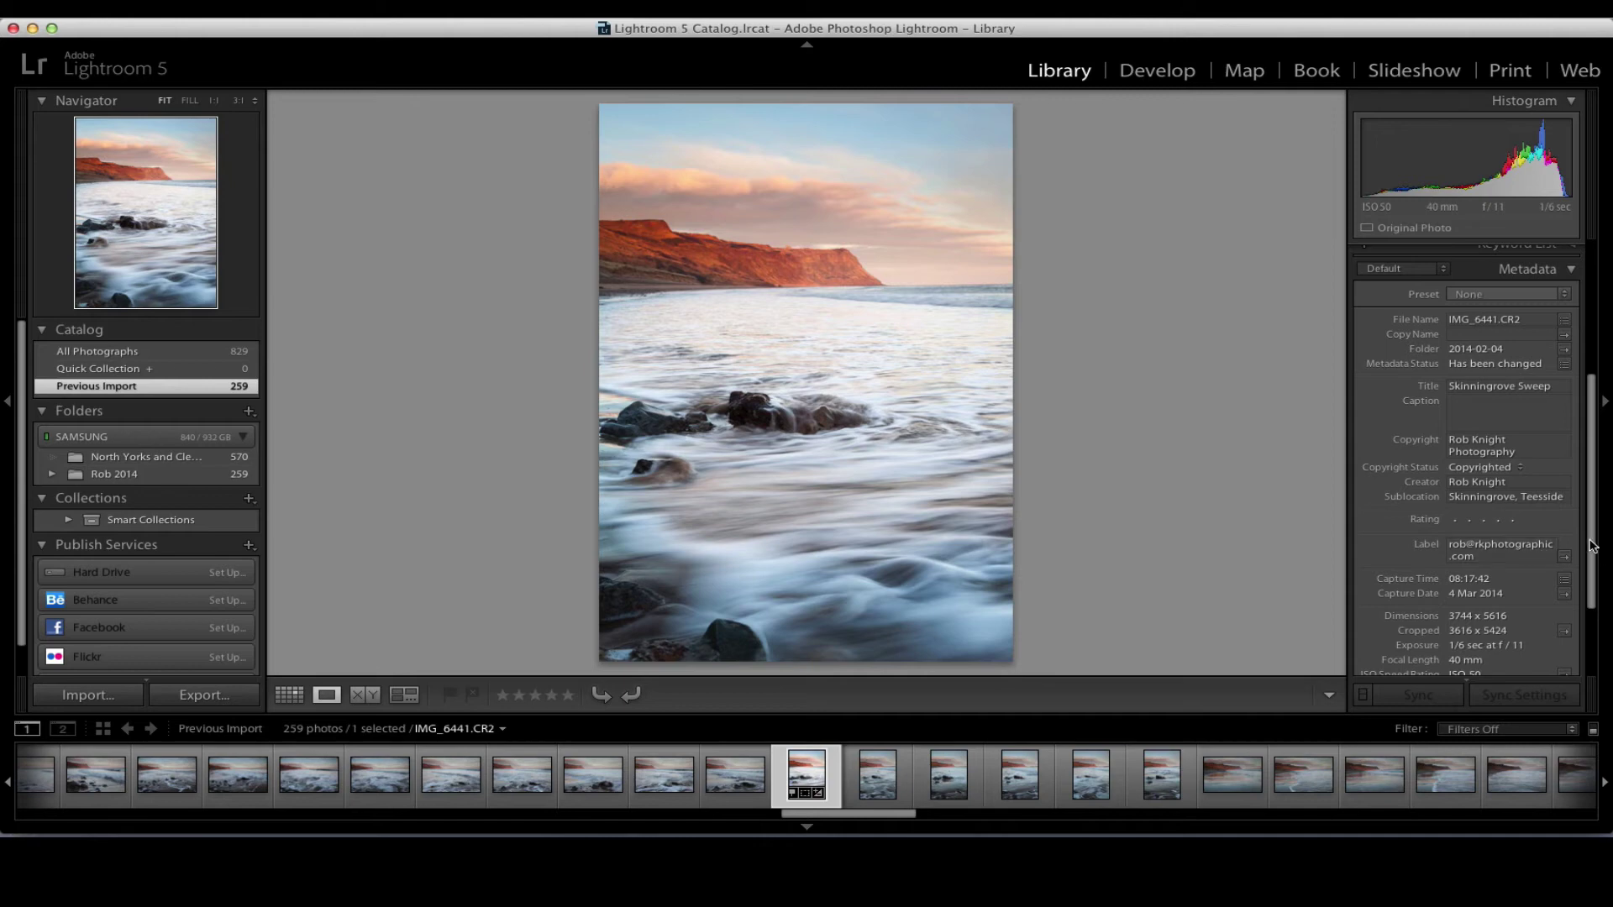
pyautogui.moveTo(1593, 533); pyautogui.dragTo(1601, 569)
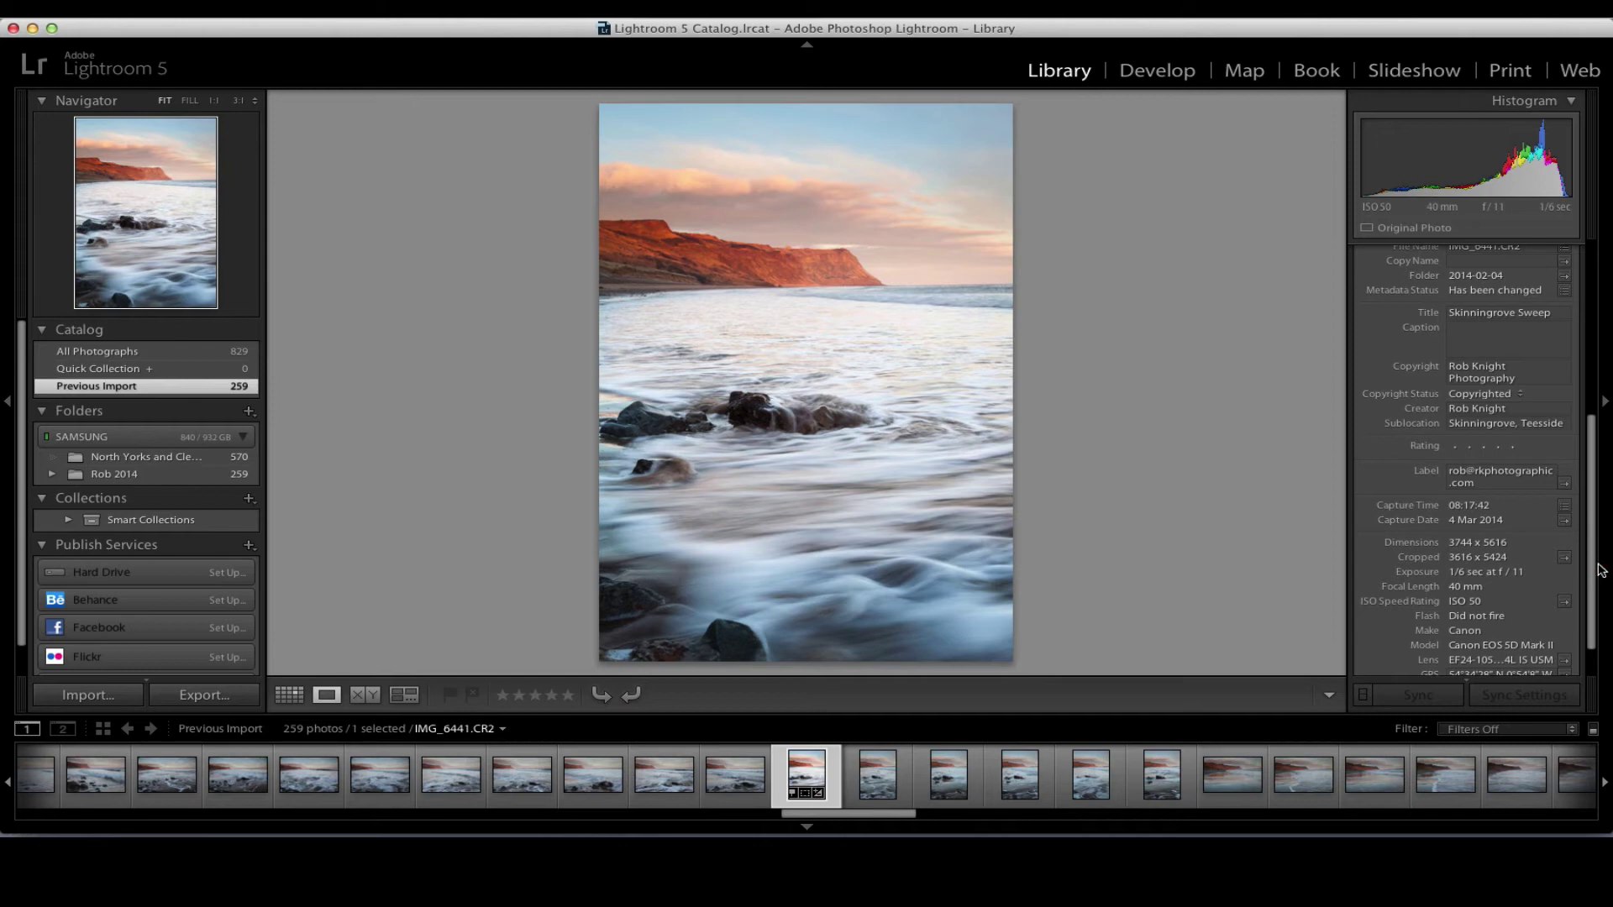
pyautogui.moveTo(1601, 570); pyautogui.dragTo(1603, 327)
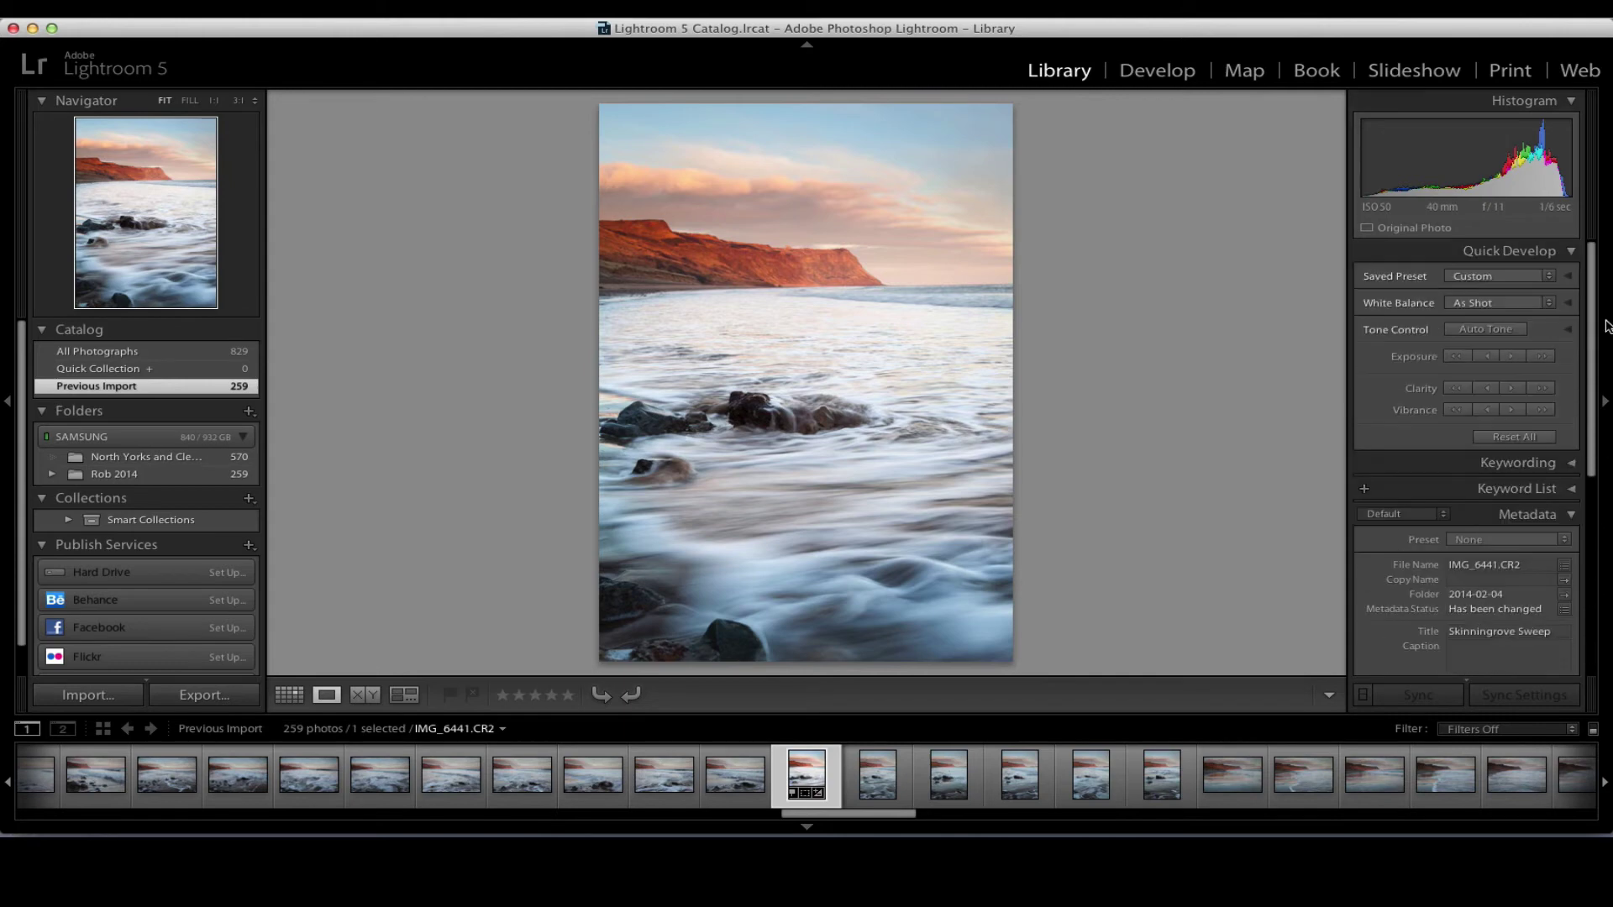
# Switch to the Develop module and briefly open the photo's export settings, leaving them without exporting.
pyautogui.click(1157, 71)
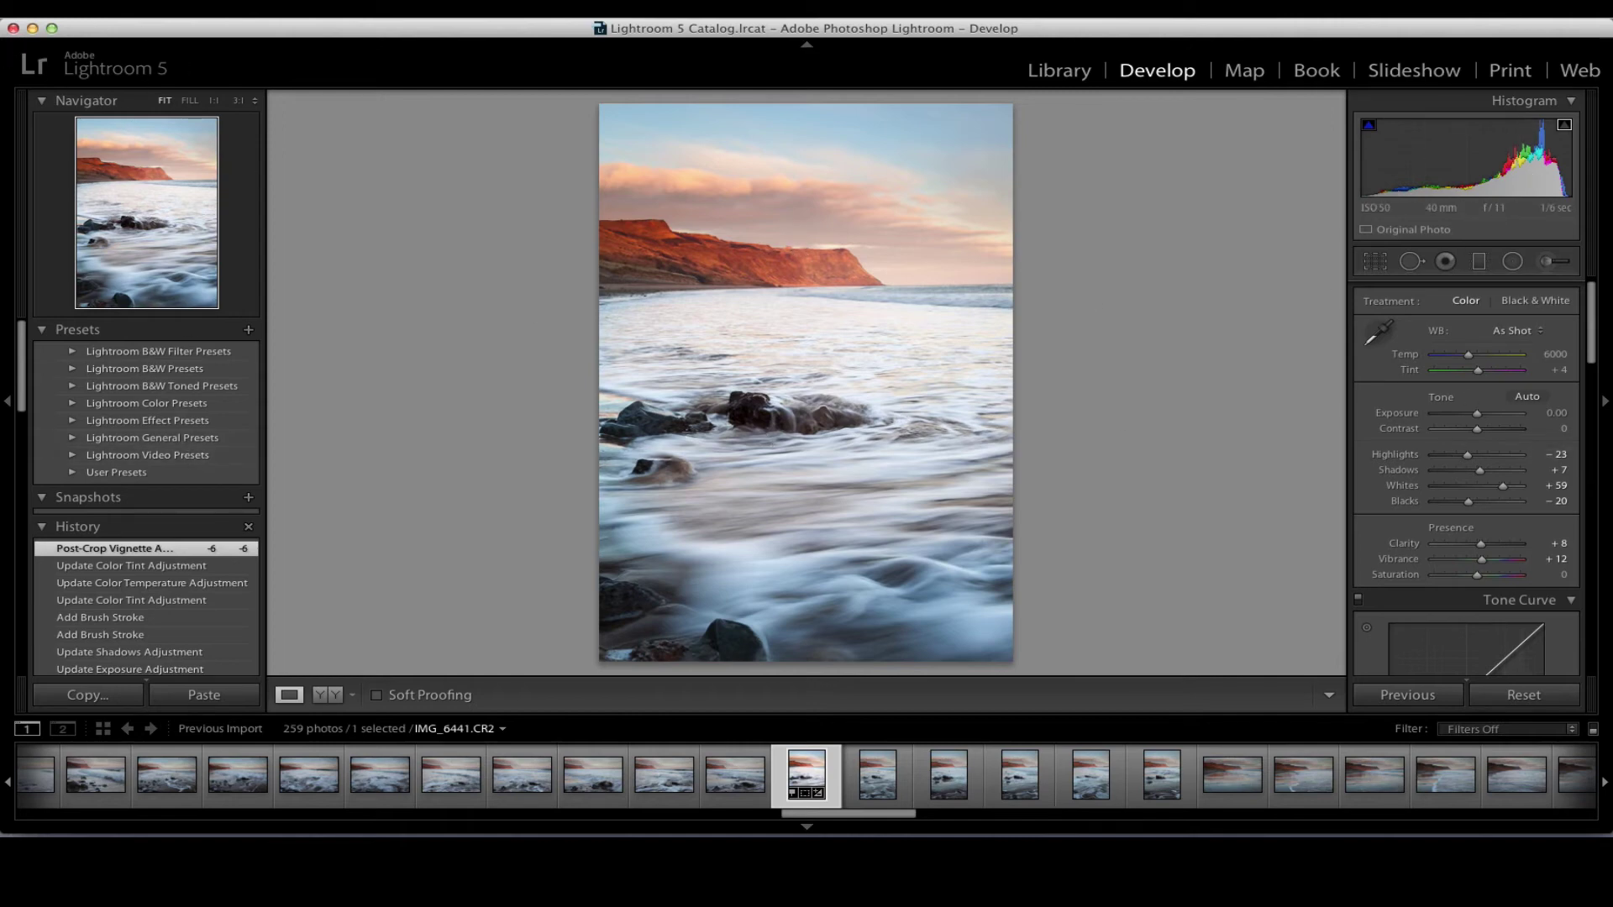
pyautogui.click(156, 9)
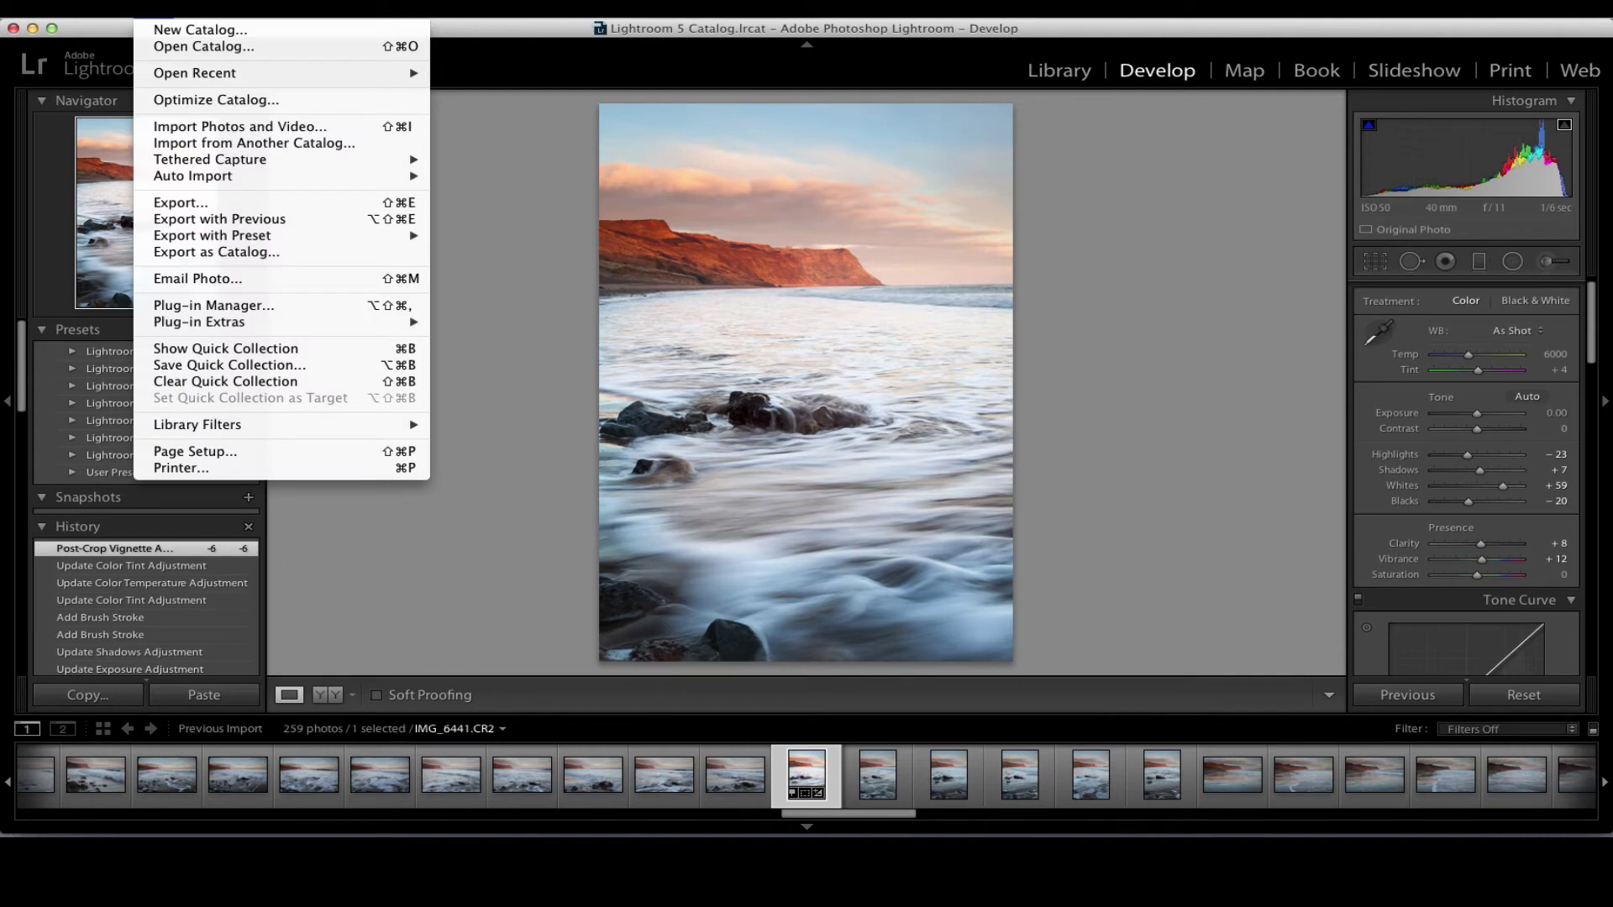
pyautogui.click(267, 205)
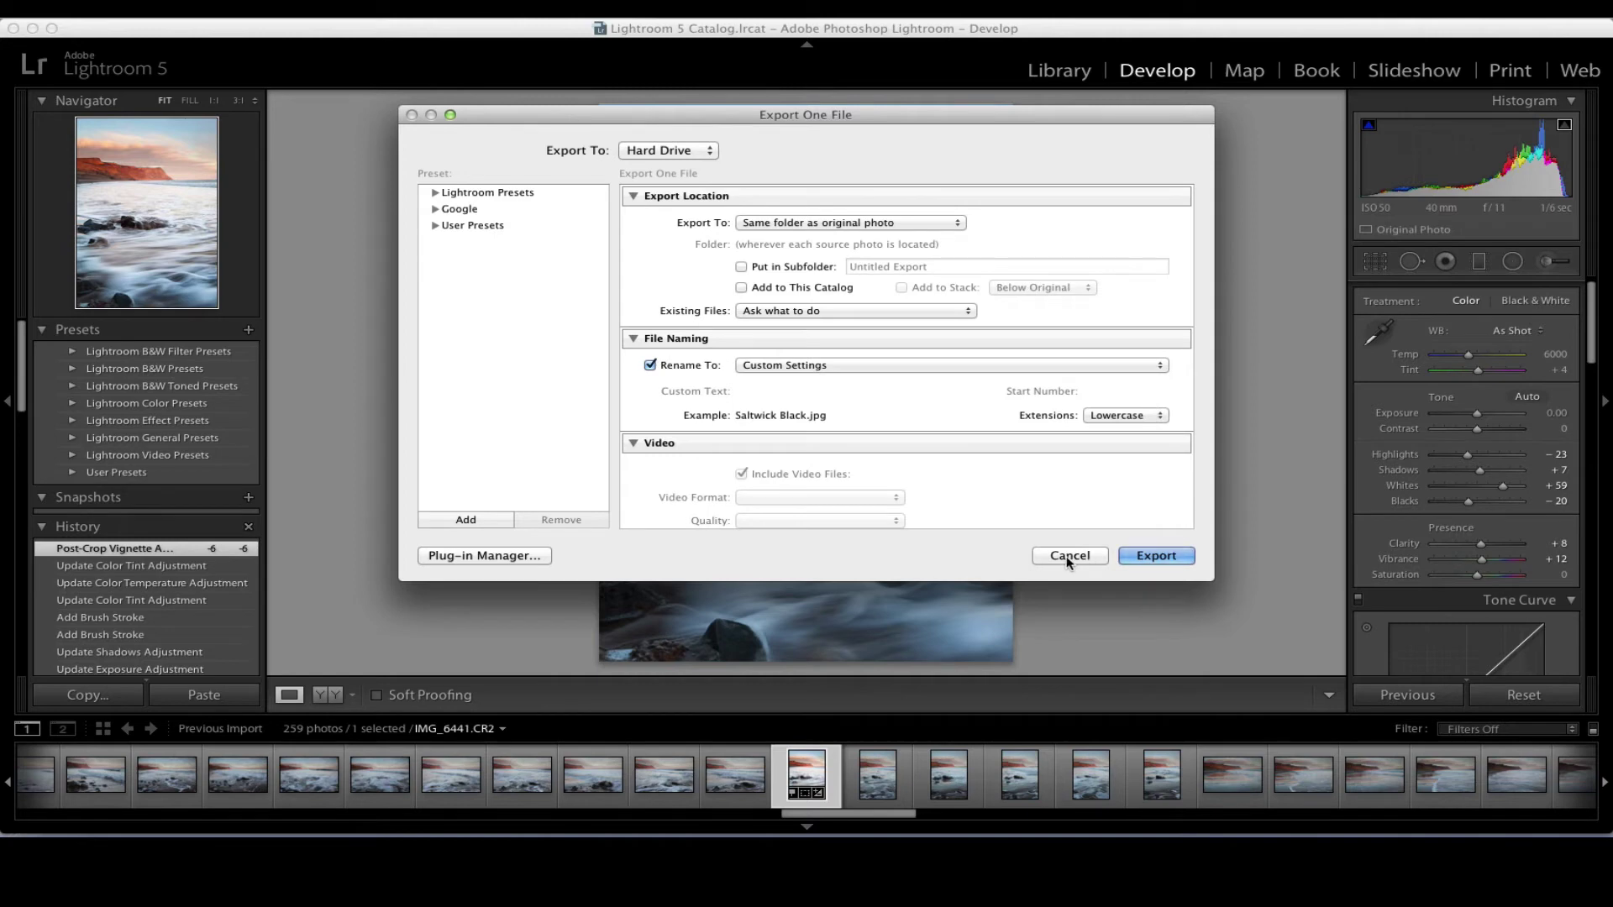
pyautogui.click(1069, 557)
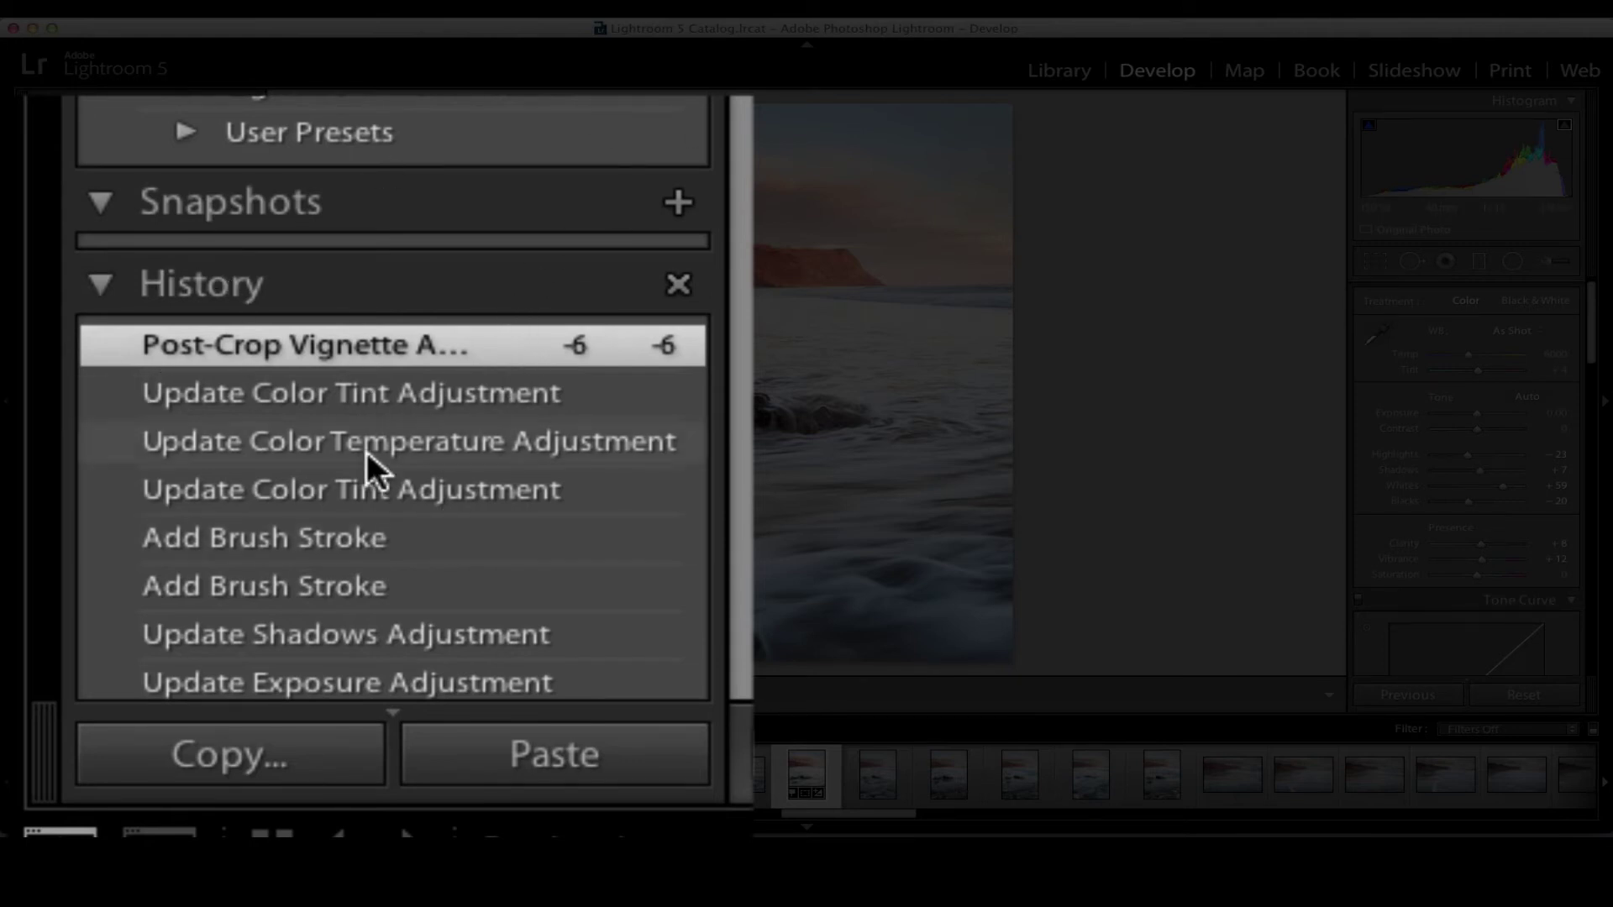
# Compare the photo's original Import state in the History with the latest Post-Crop Vignette state.
pyautogui.scroll(-5, 385, 482)
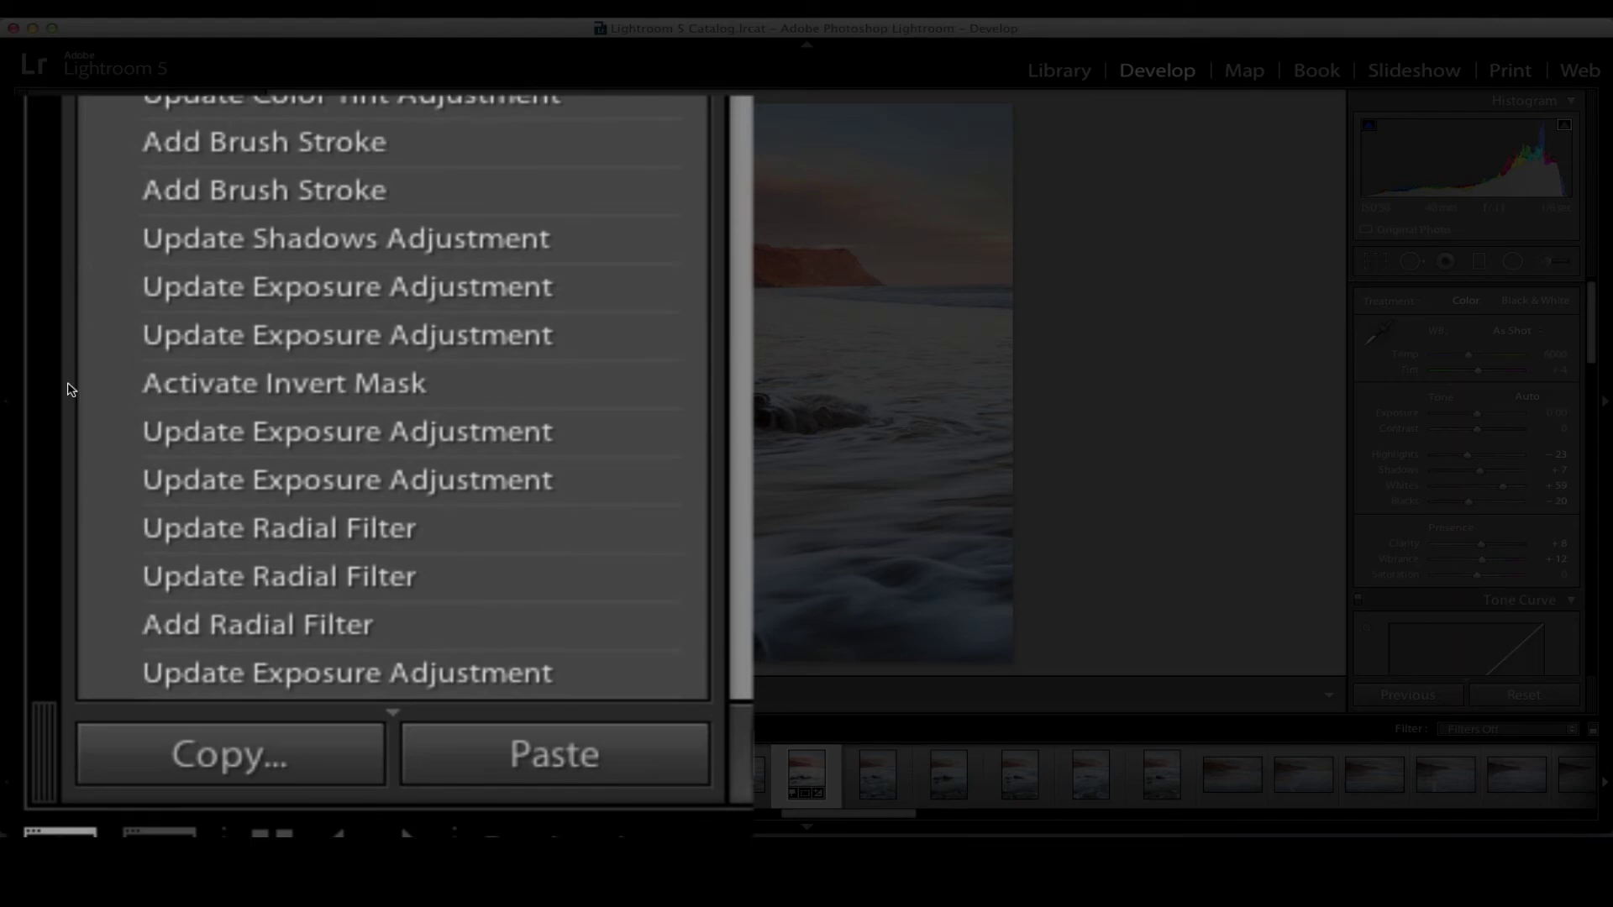
pyautogui.scroll(-10, 326, 154)
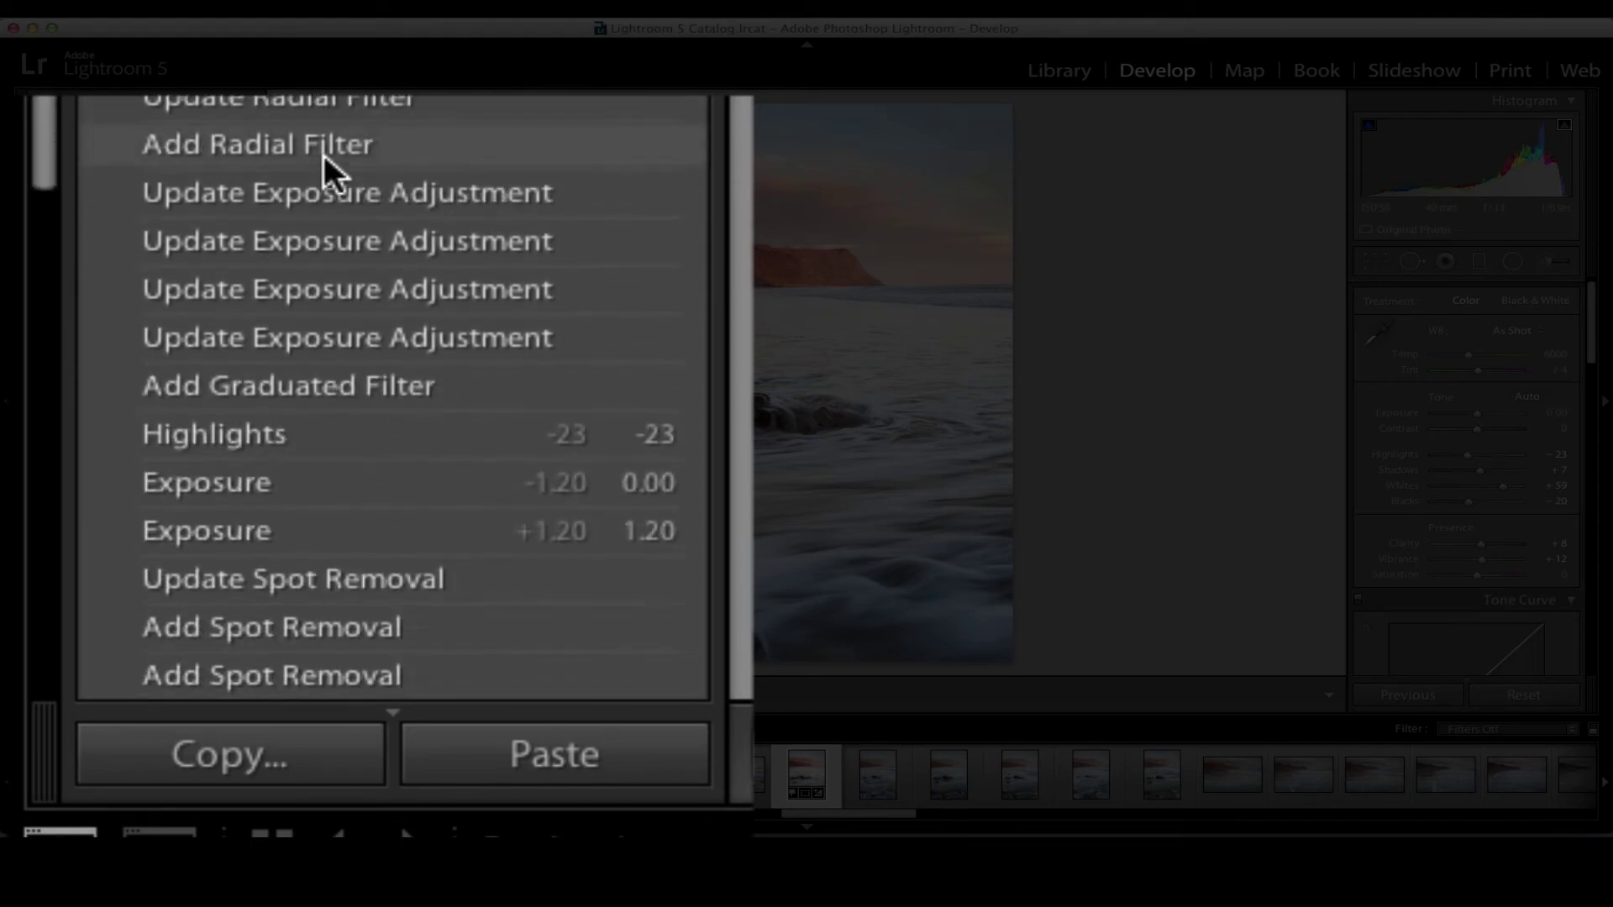
pyautogui.scroll(-15, 324, 155)
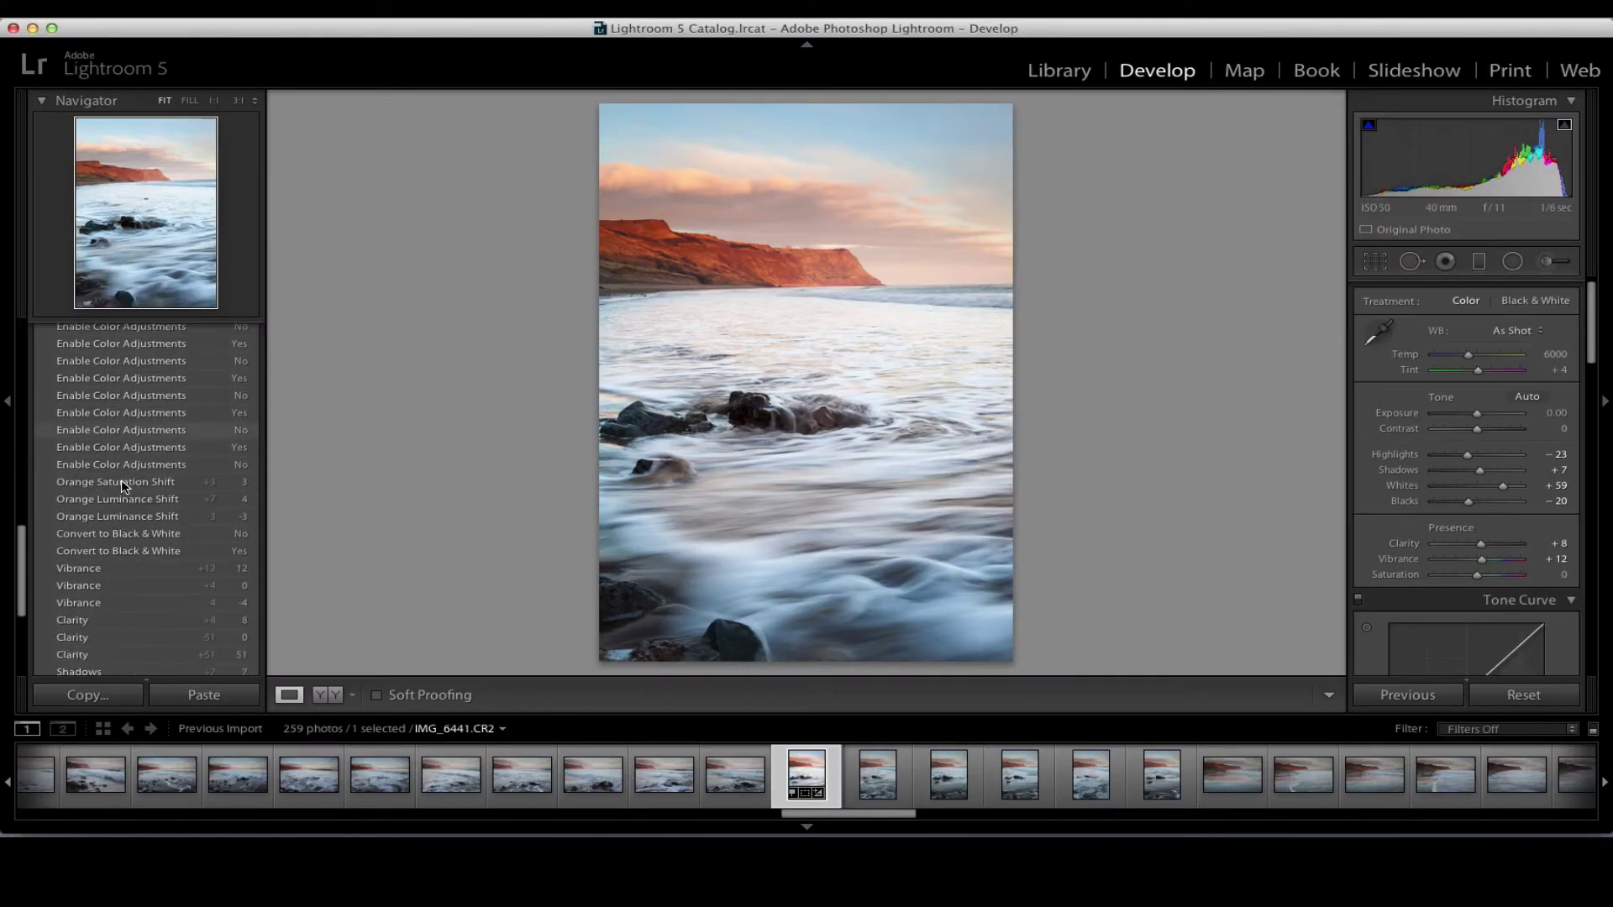
pyautogui.scroll(-2, 121, 480)
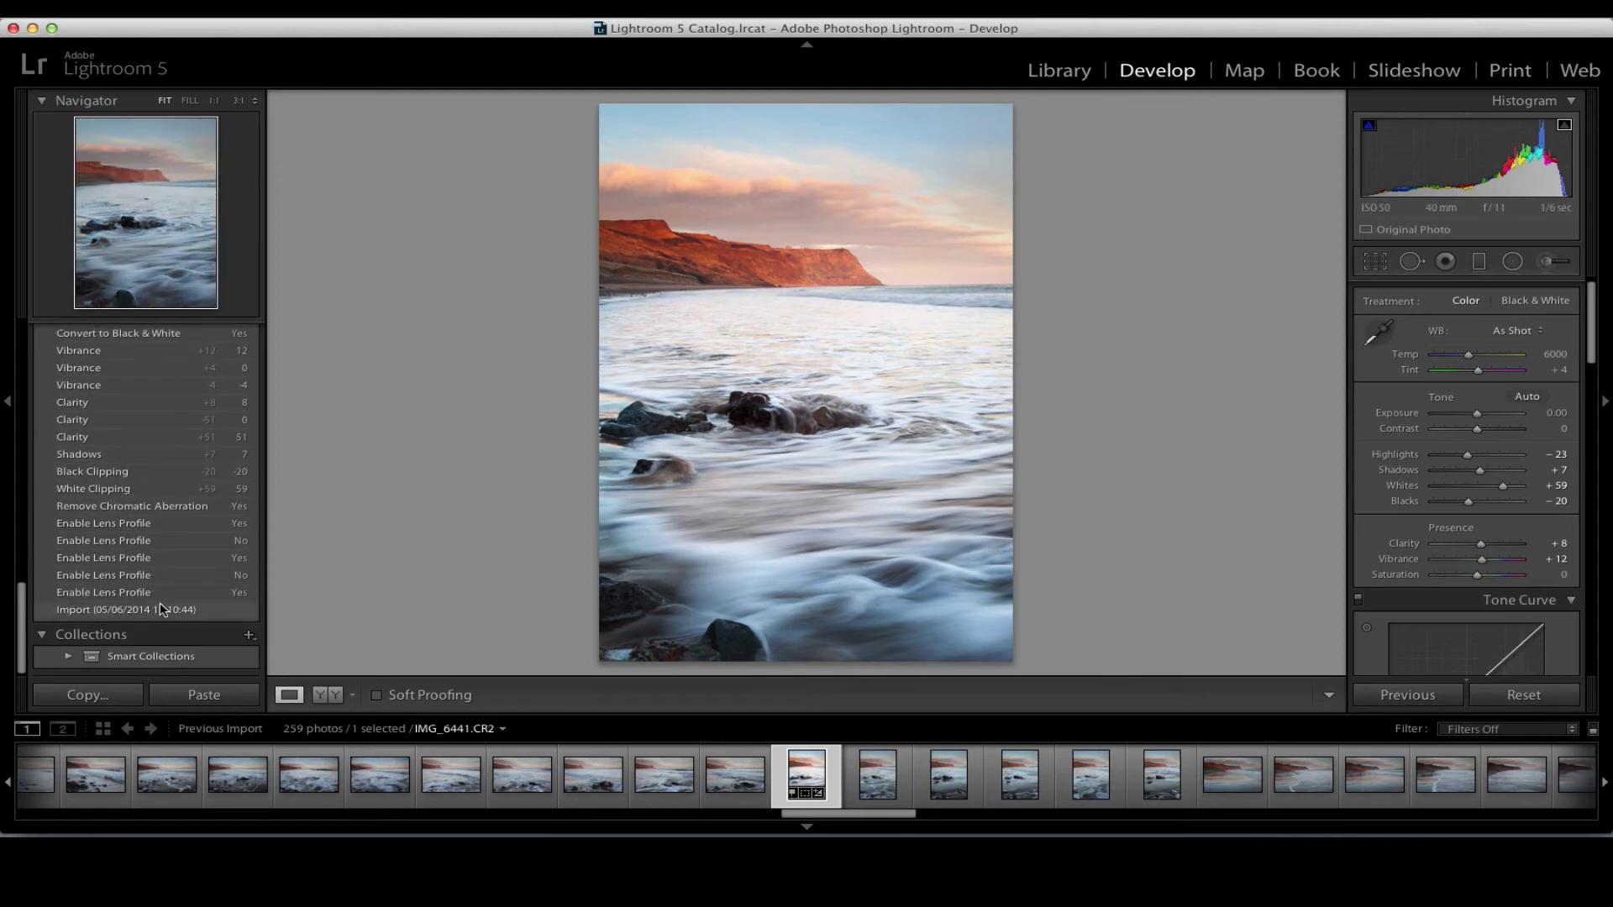
pyautogui.click(160, 617)
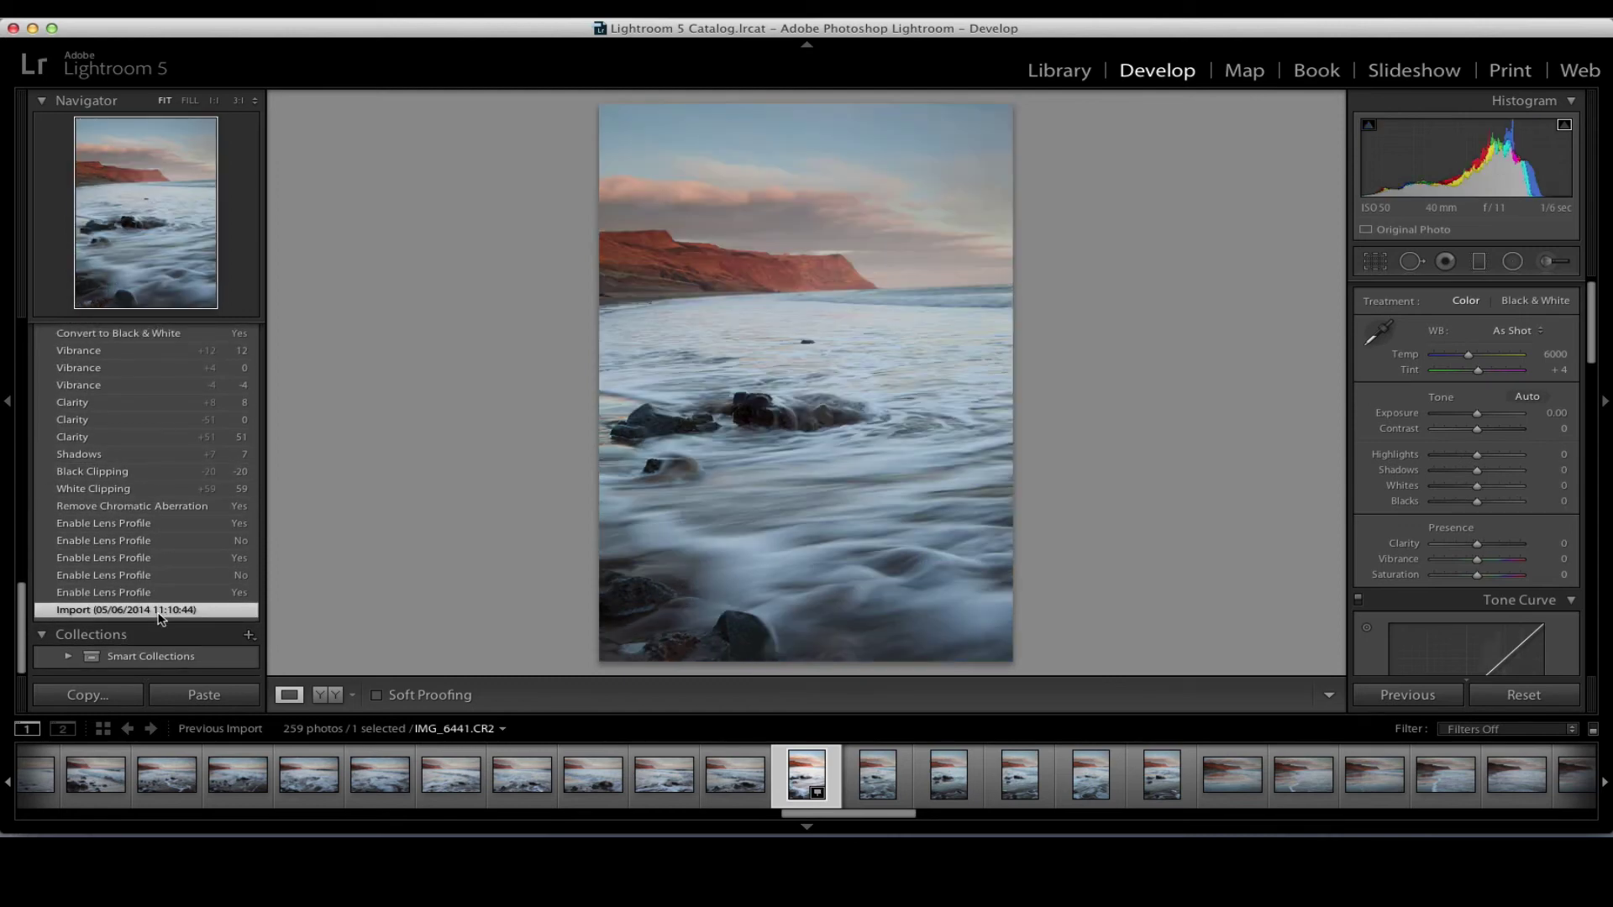
pyautogui.scroll(20, 179, 402)
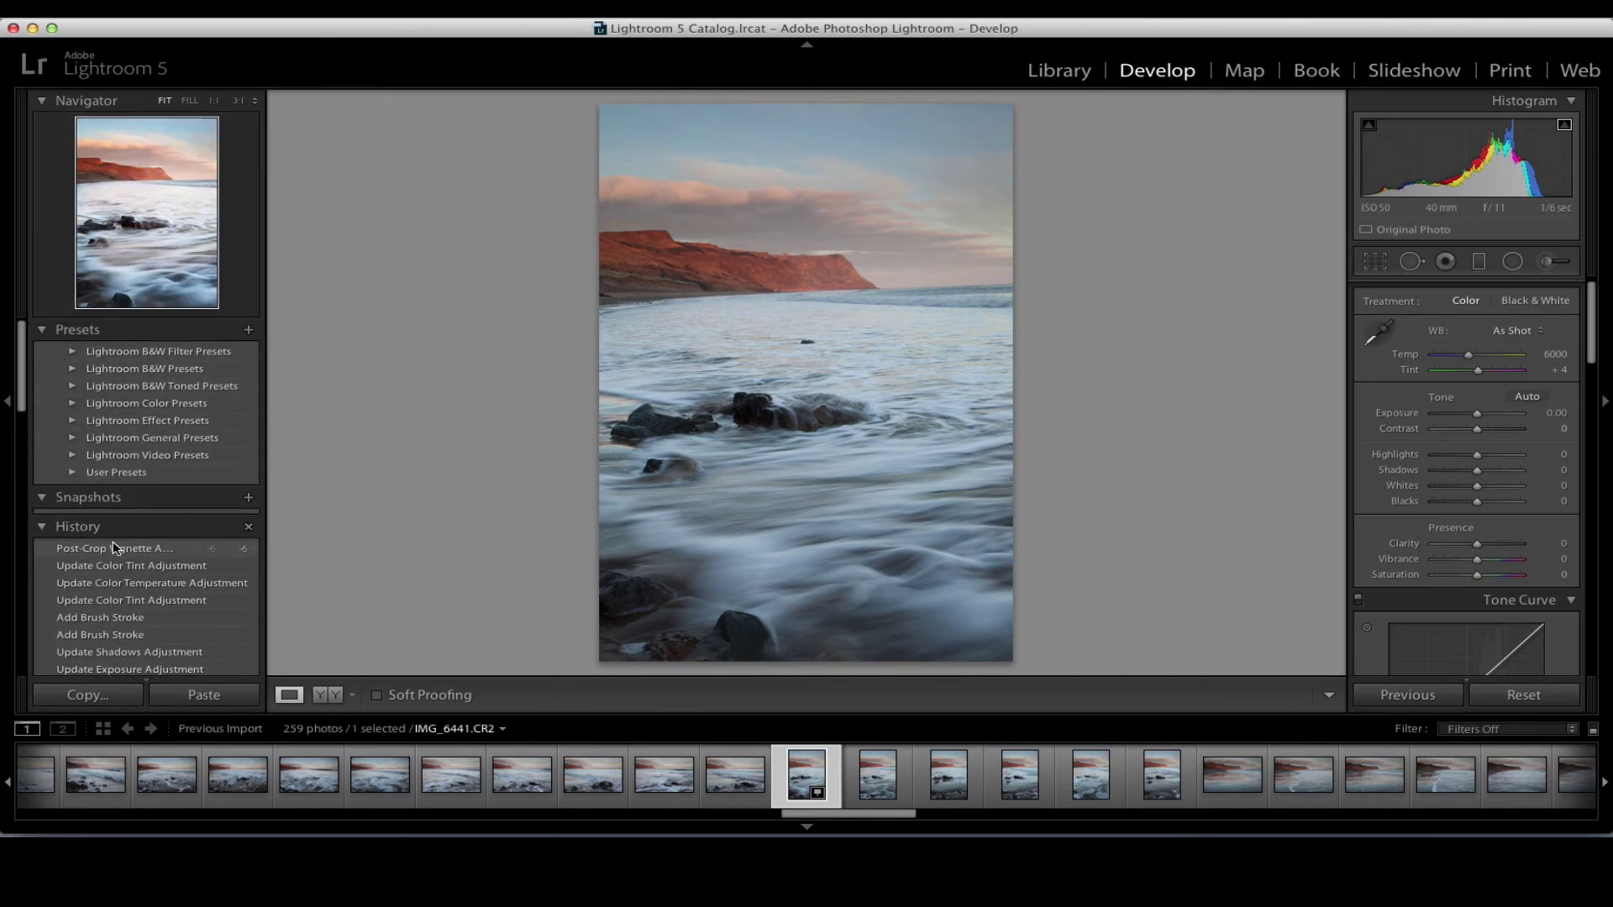
pyautogui.click(116, 549)
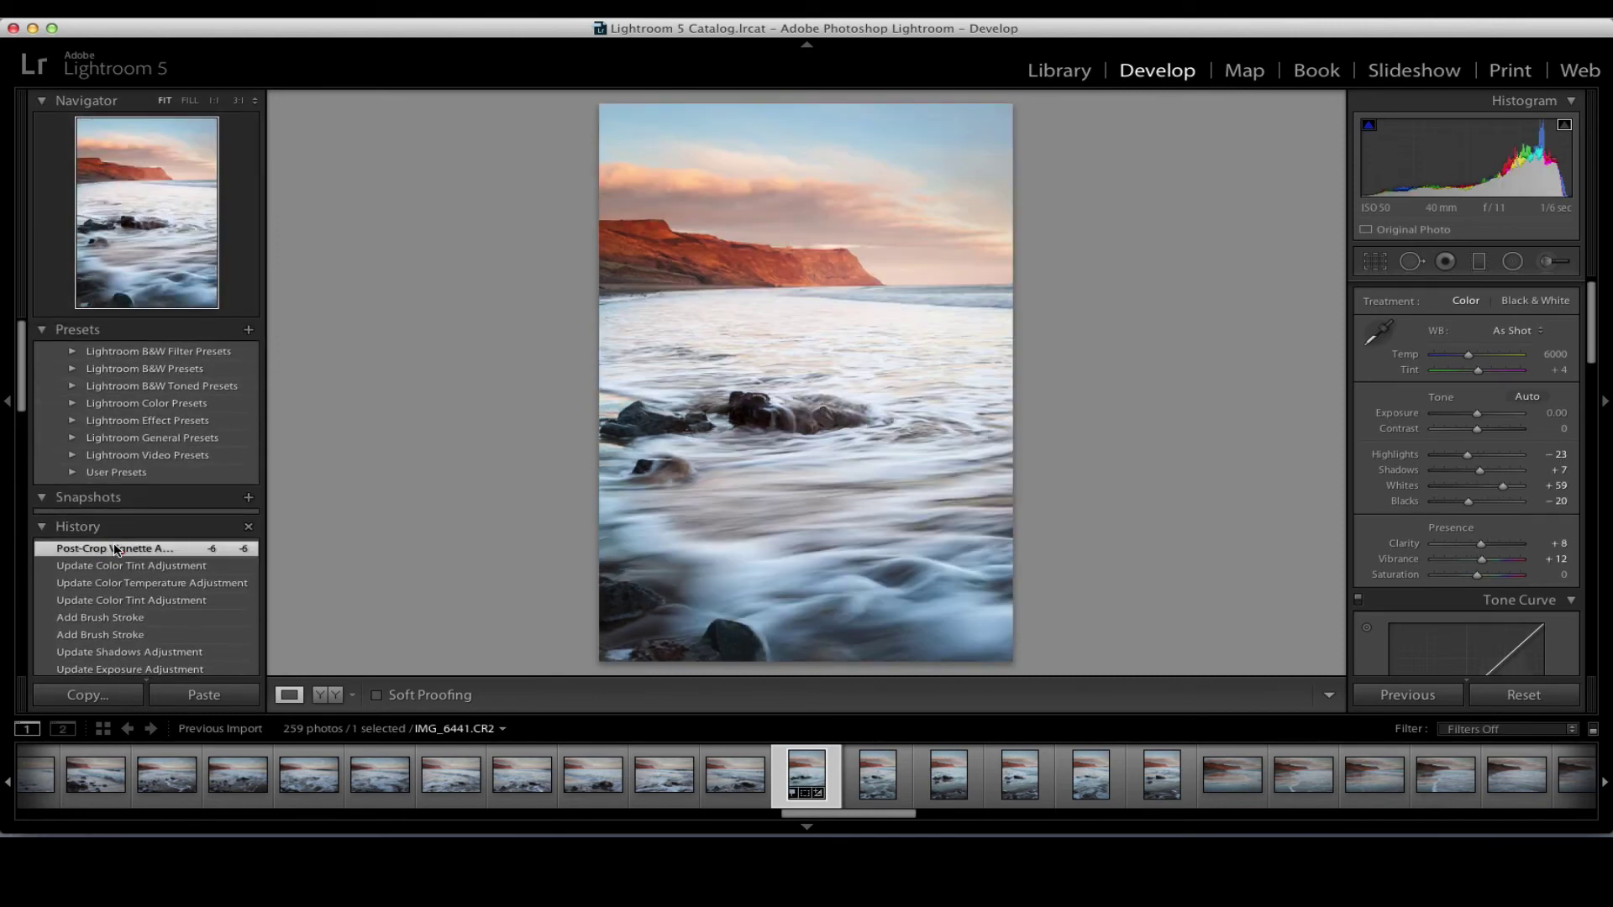
# Check the photo at the Activate Invert Mask history state, return to the Post-Crop Vignette state, and view it full screen.
pyautogui.scroll(-3, 128, 567)
pyautogui.scroll(-2, 128, 567)
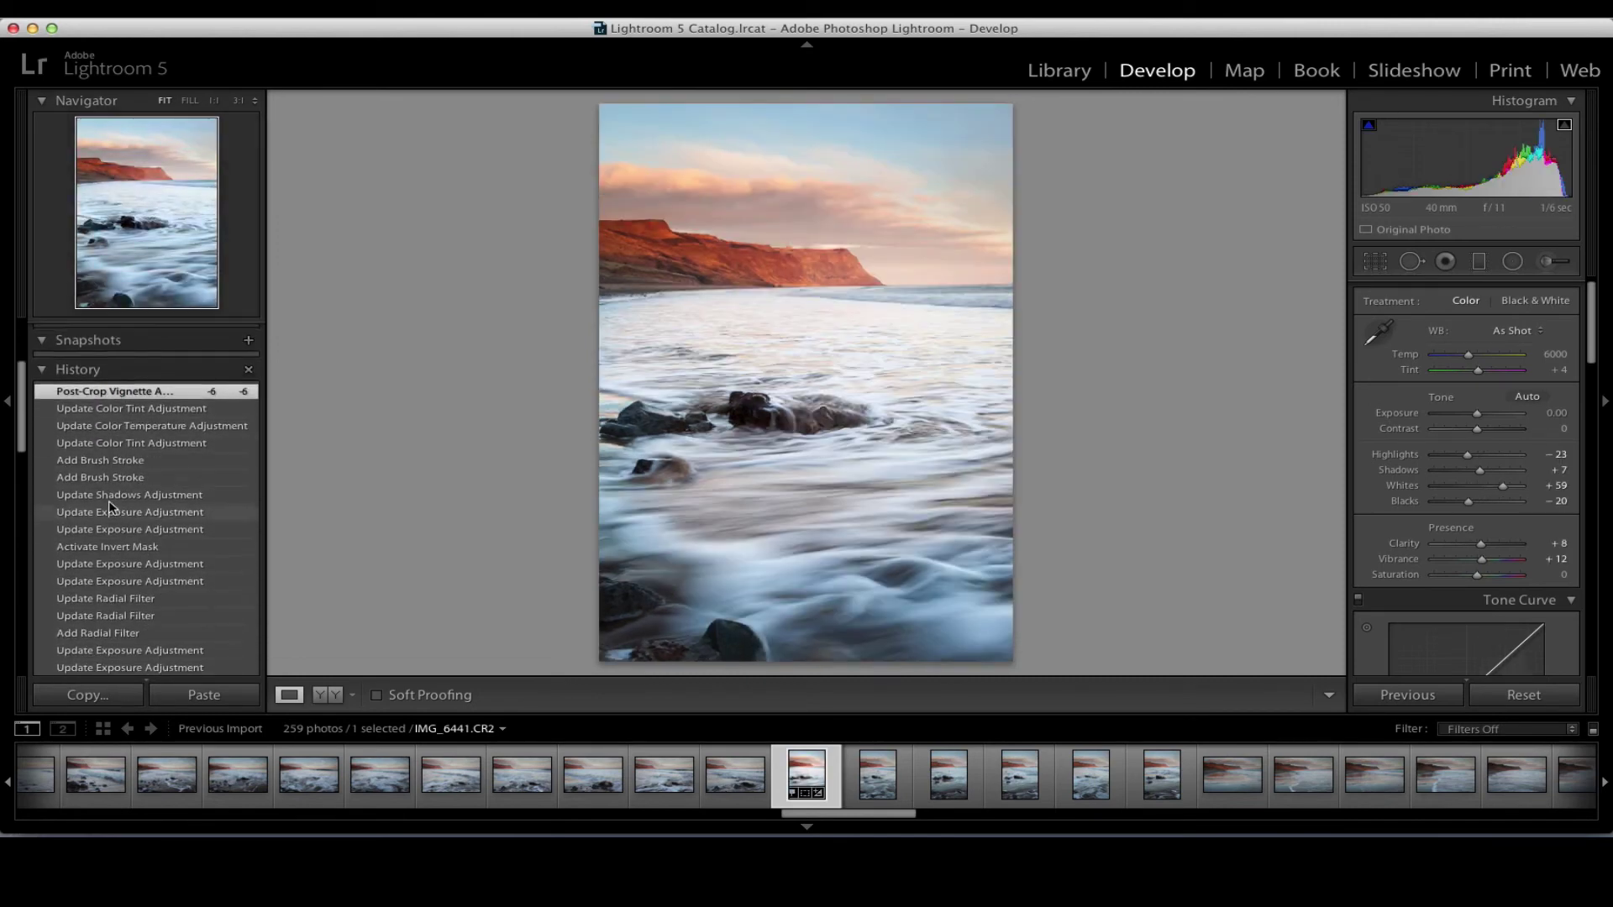
pyautogui.click(101, 546)
pyautogui.scroll(5, 105, 547)
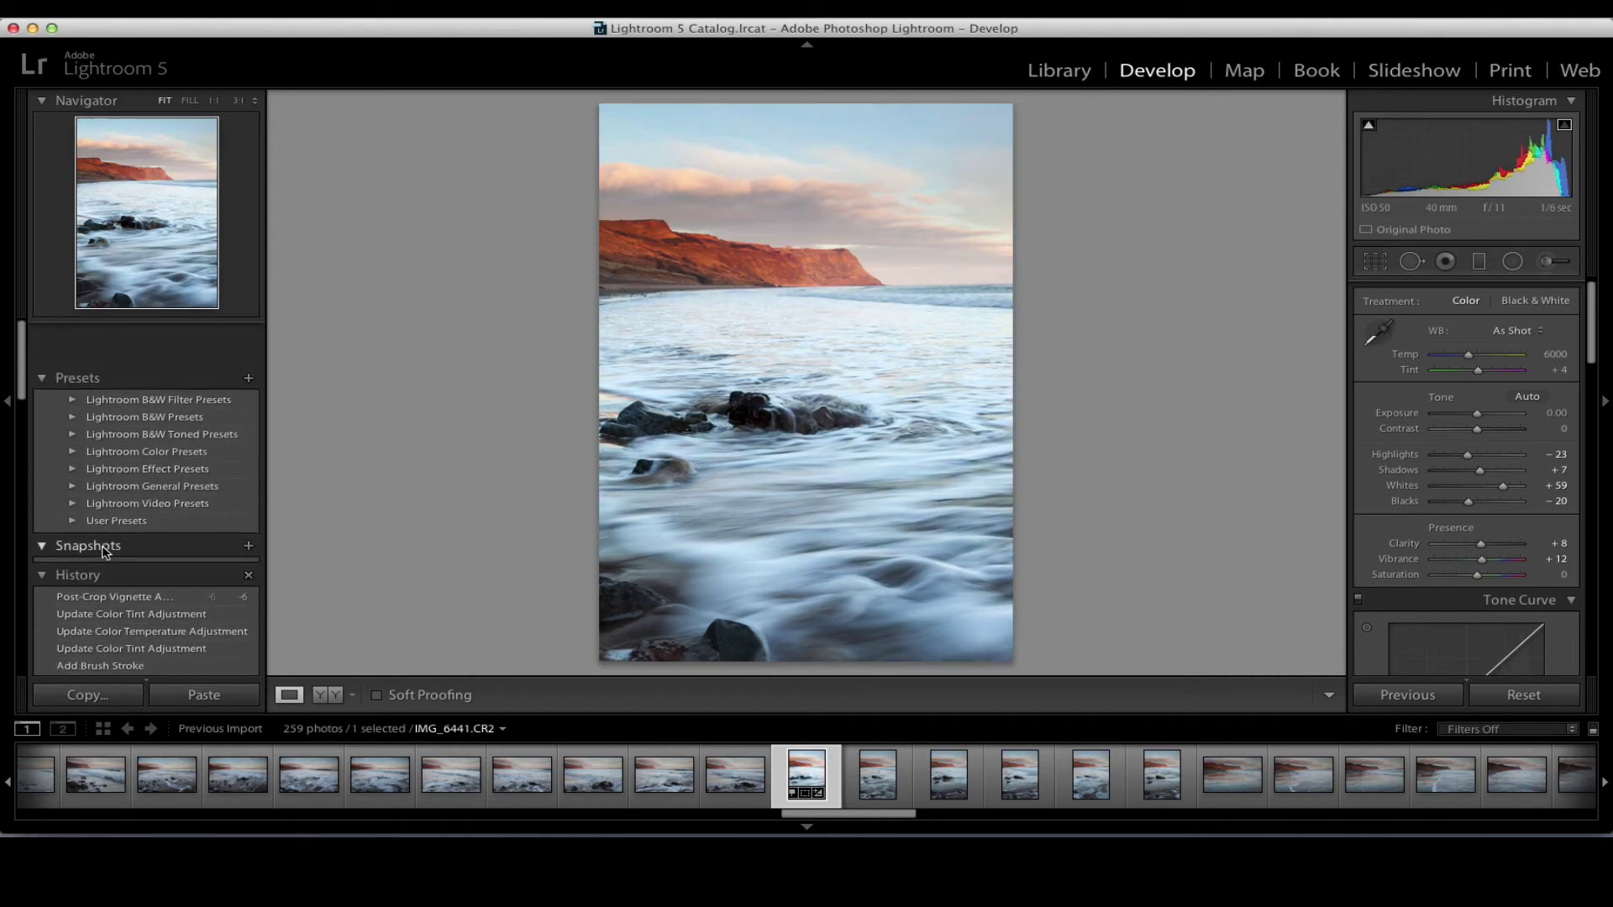
pyautogui.click(120, 552)
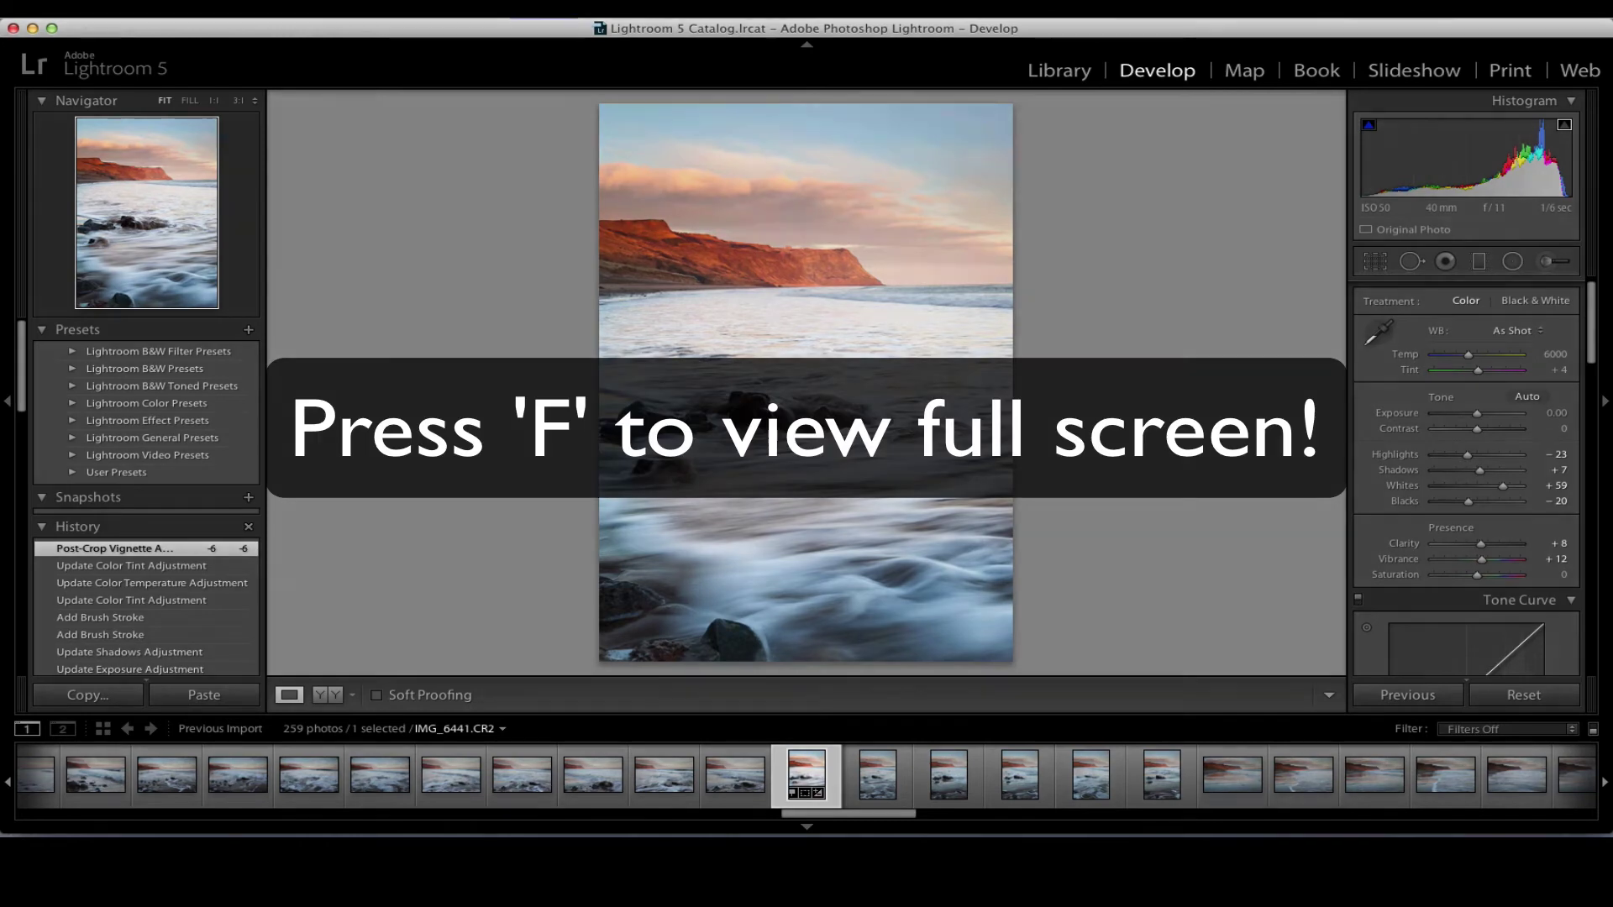
pyautogui.press('f')
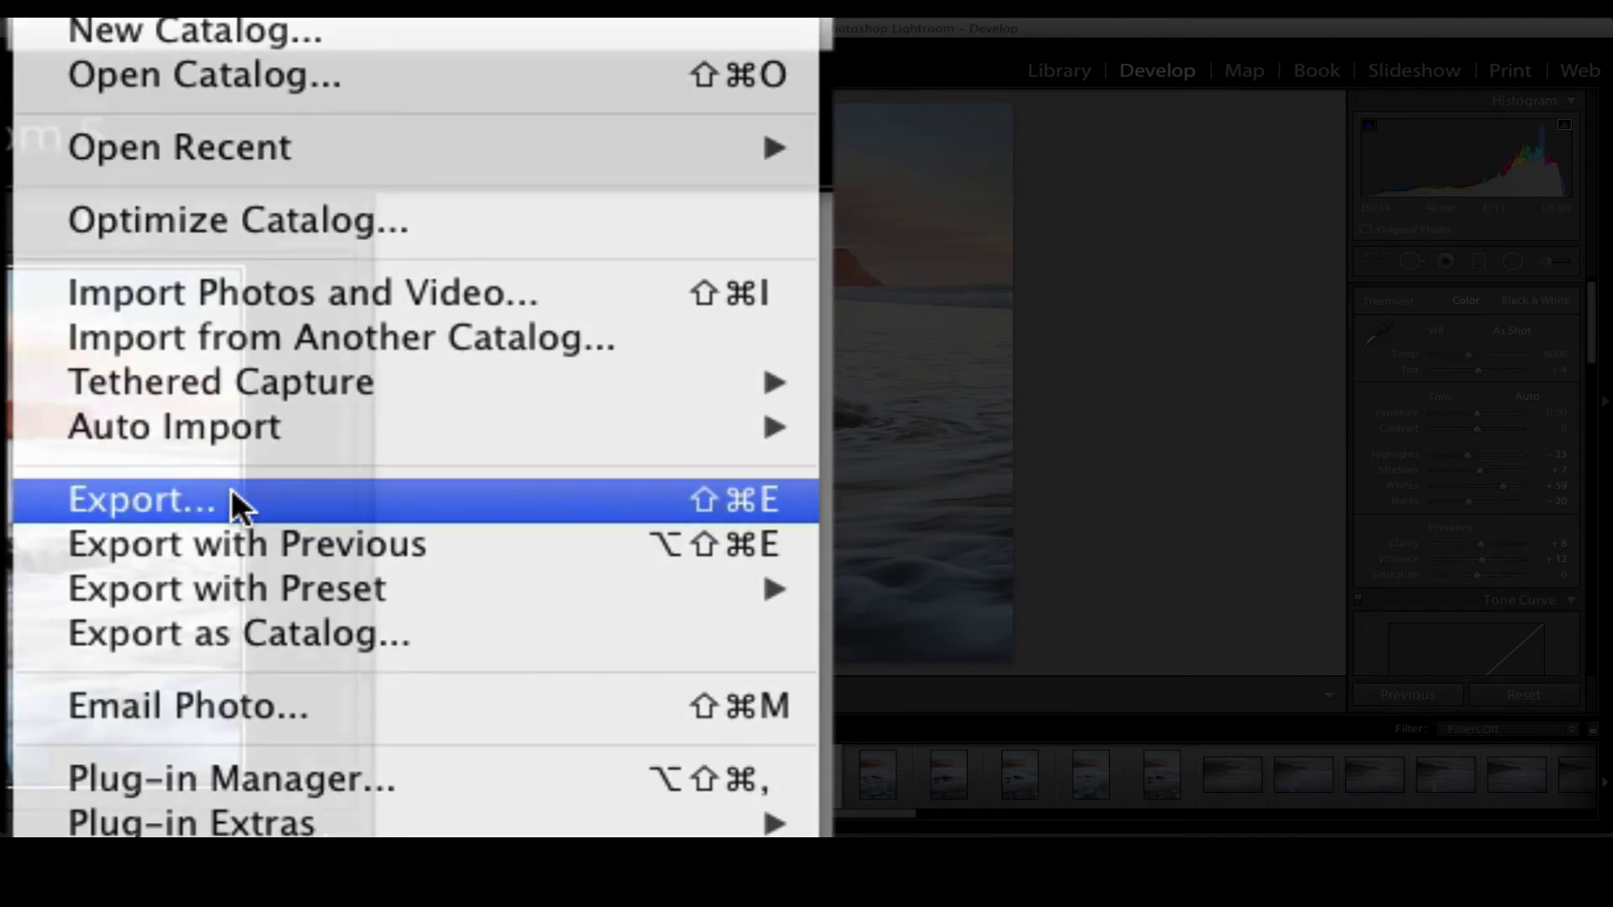
# Open the photo's export settings and set the custom filename template to "Skinningrove Sweep".
pyautogui.click(232, 496)
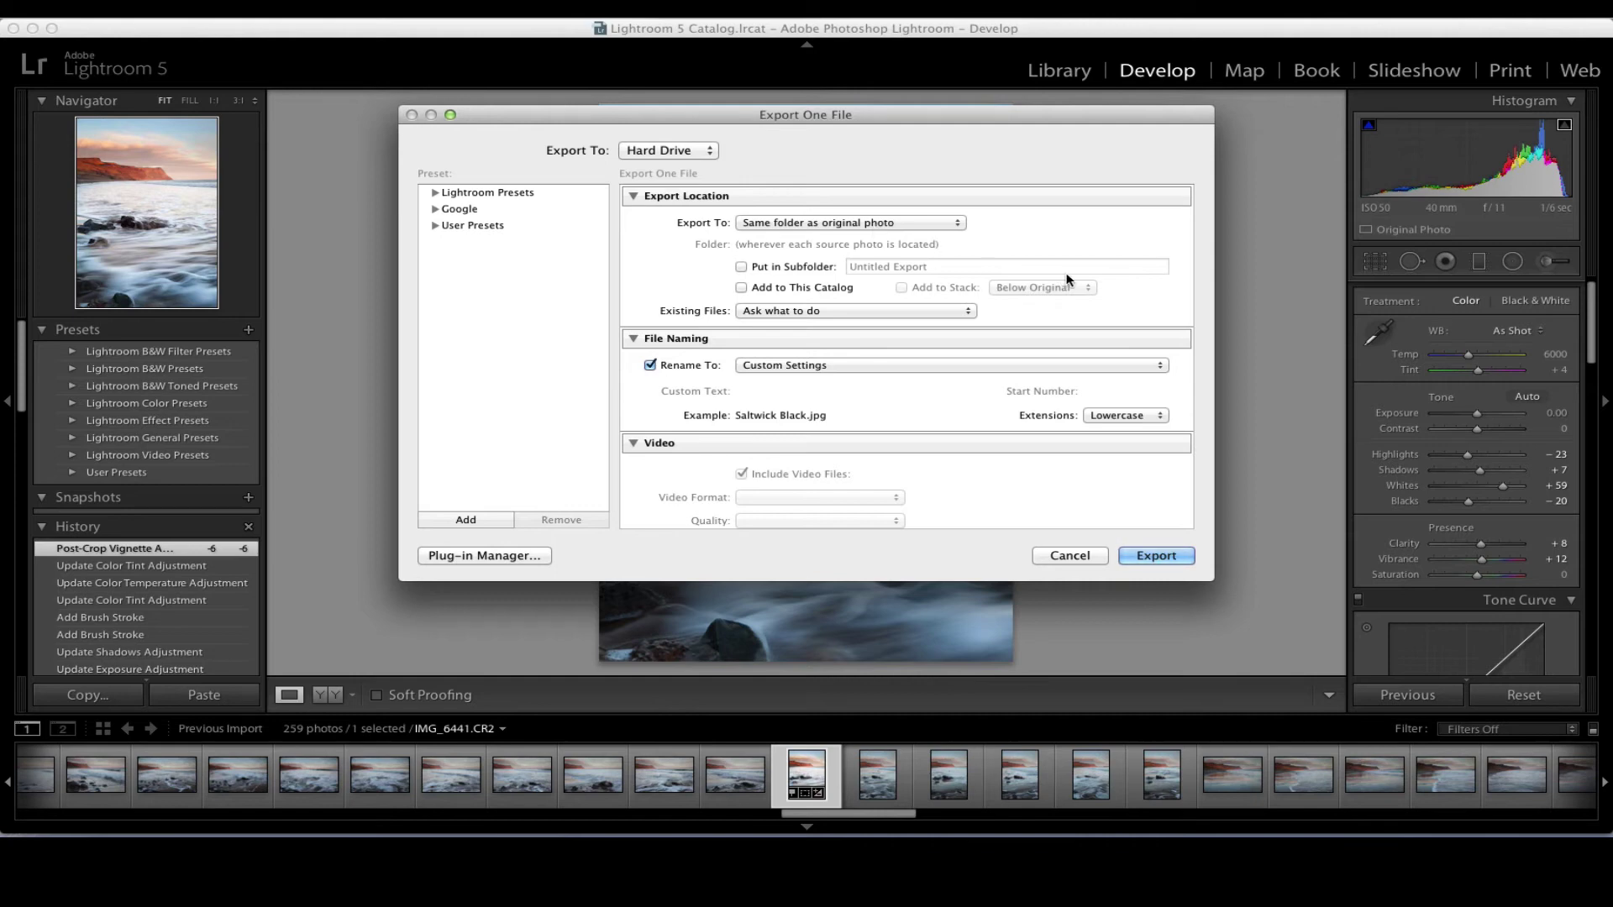
pyautogui.scroll(-2, 1067, 324)
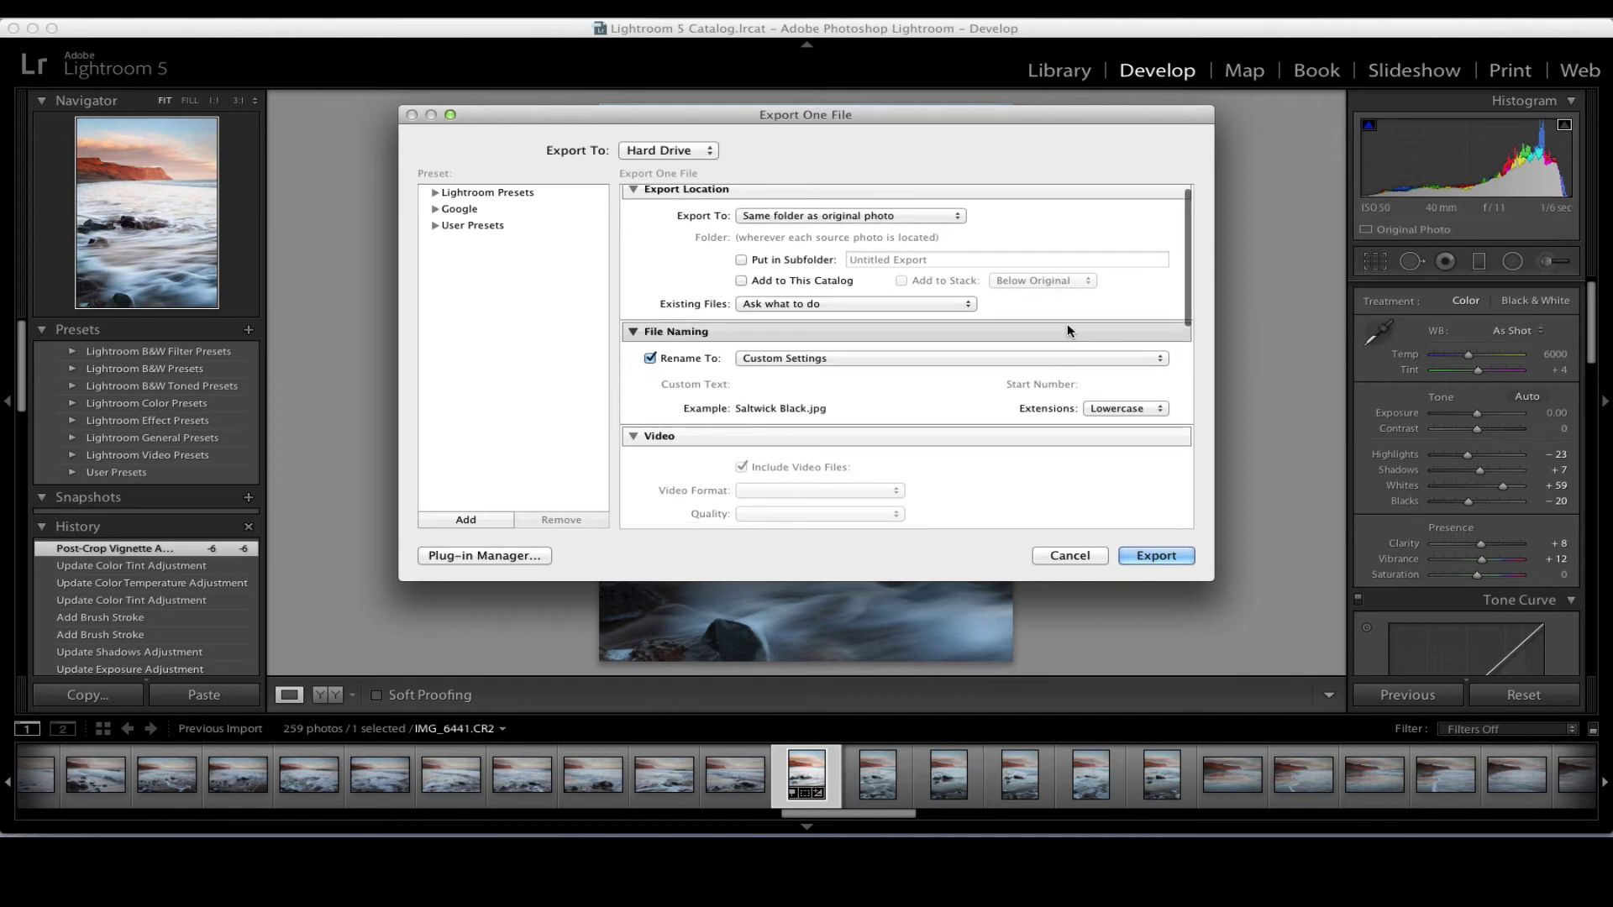
pyautogui.click(1158, 352)
pyautogui.click(769, 480)
pyautogui.tripleClick(708, 200)
pyautogui.write('Sk')
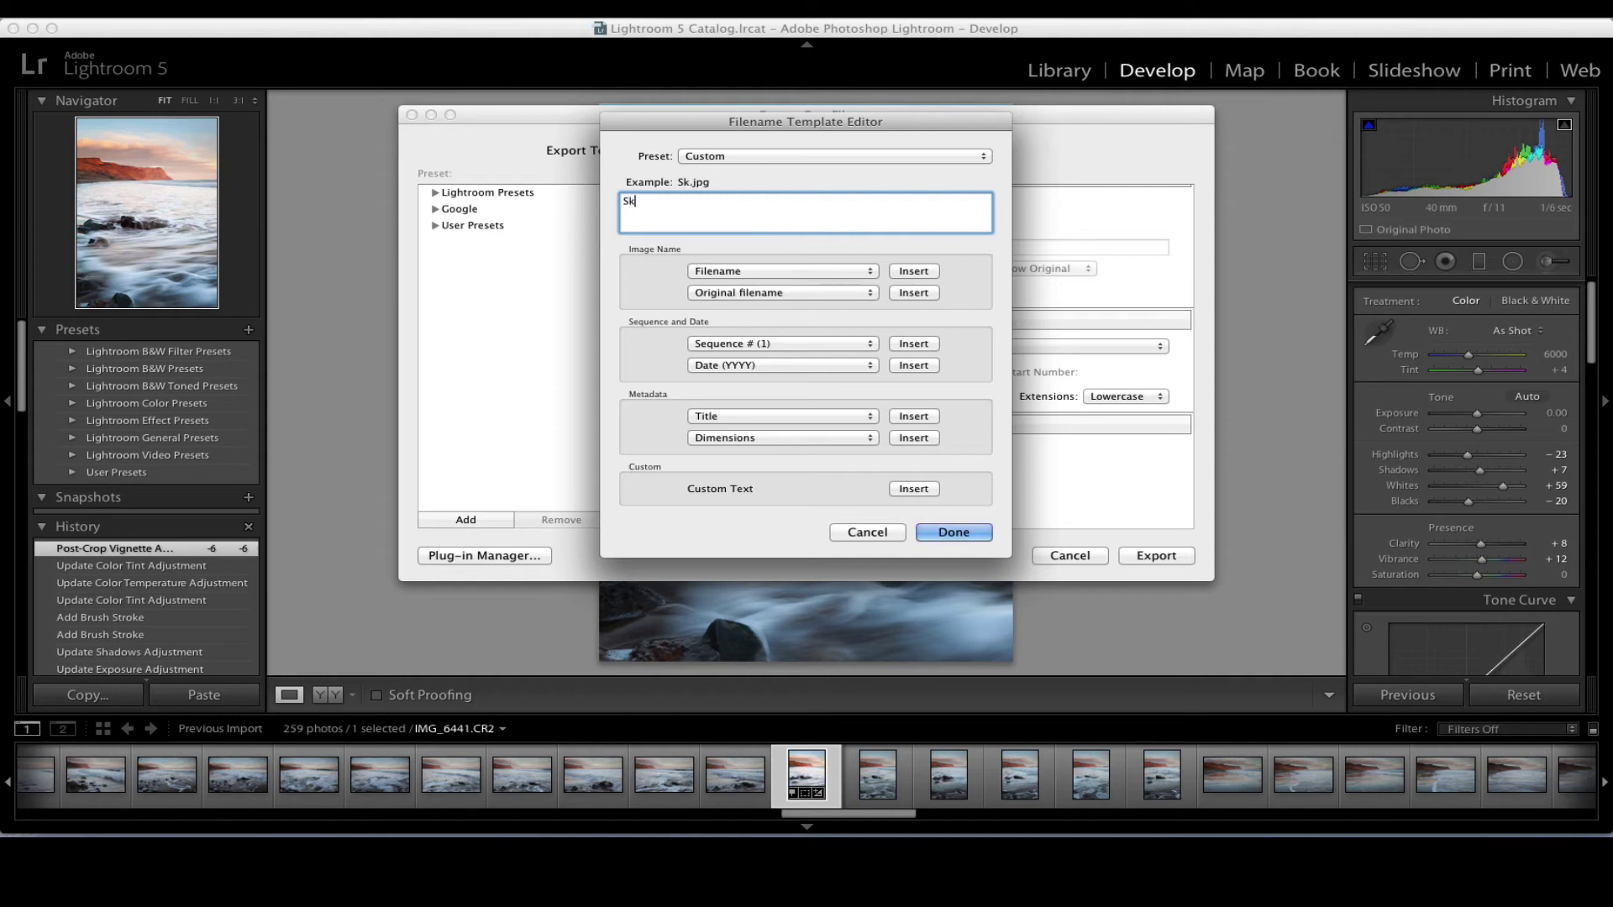
pyautogui.write('inningrove Sweep')
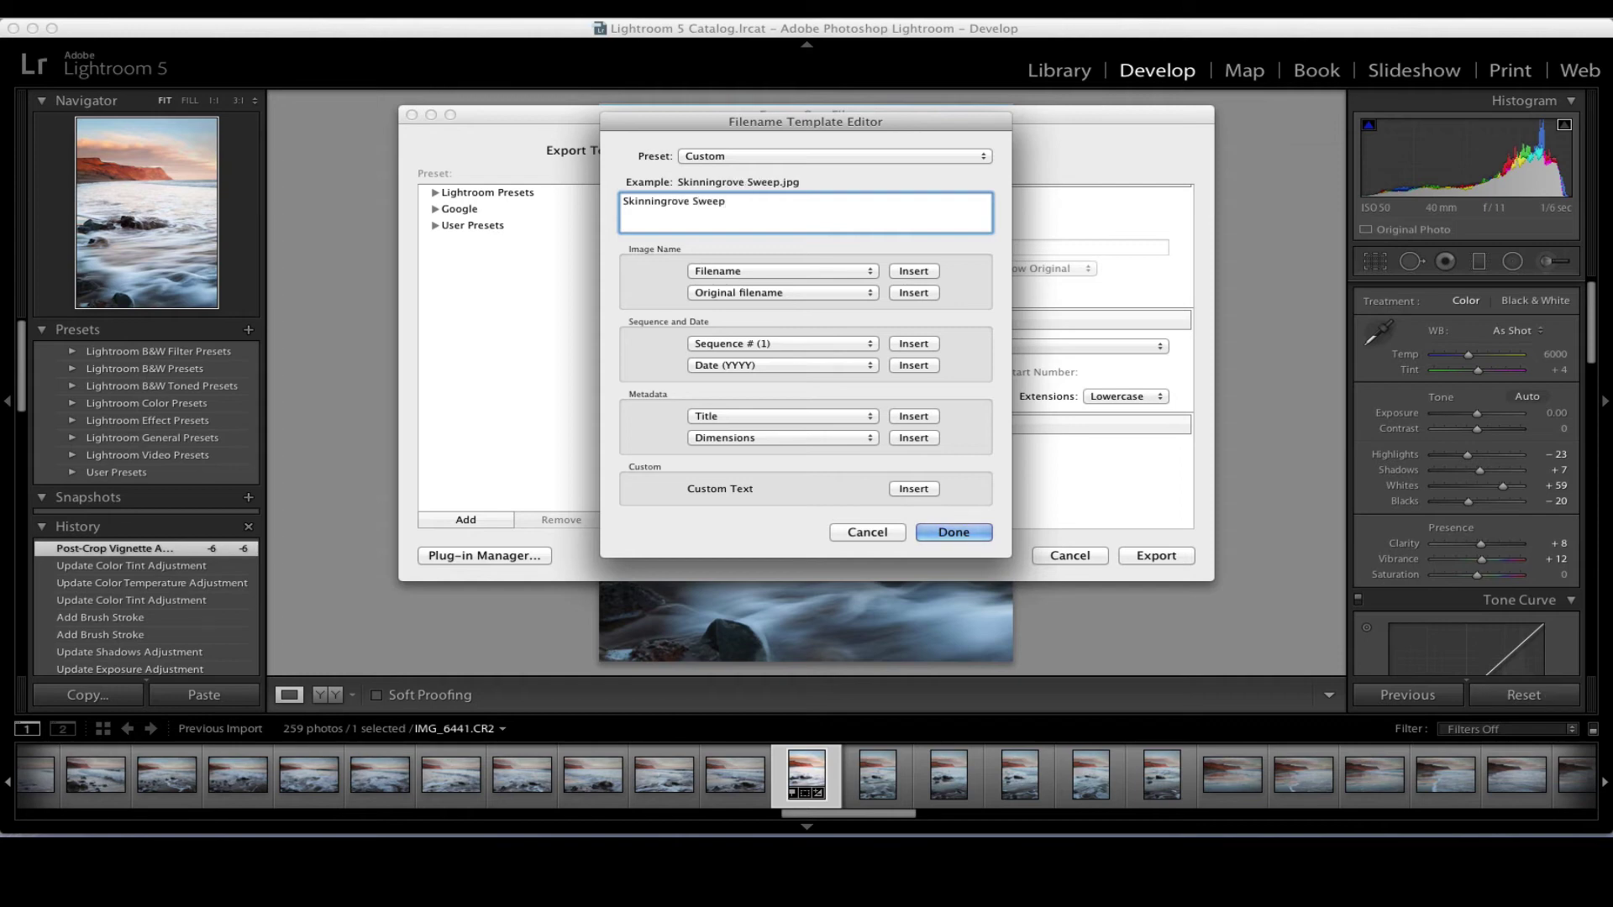
pyautogui.click(954, 531)
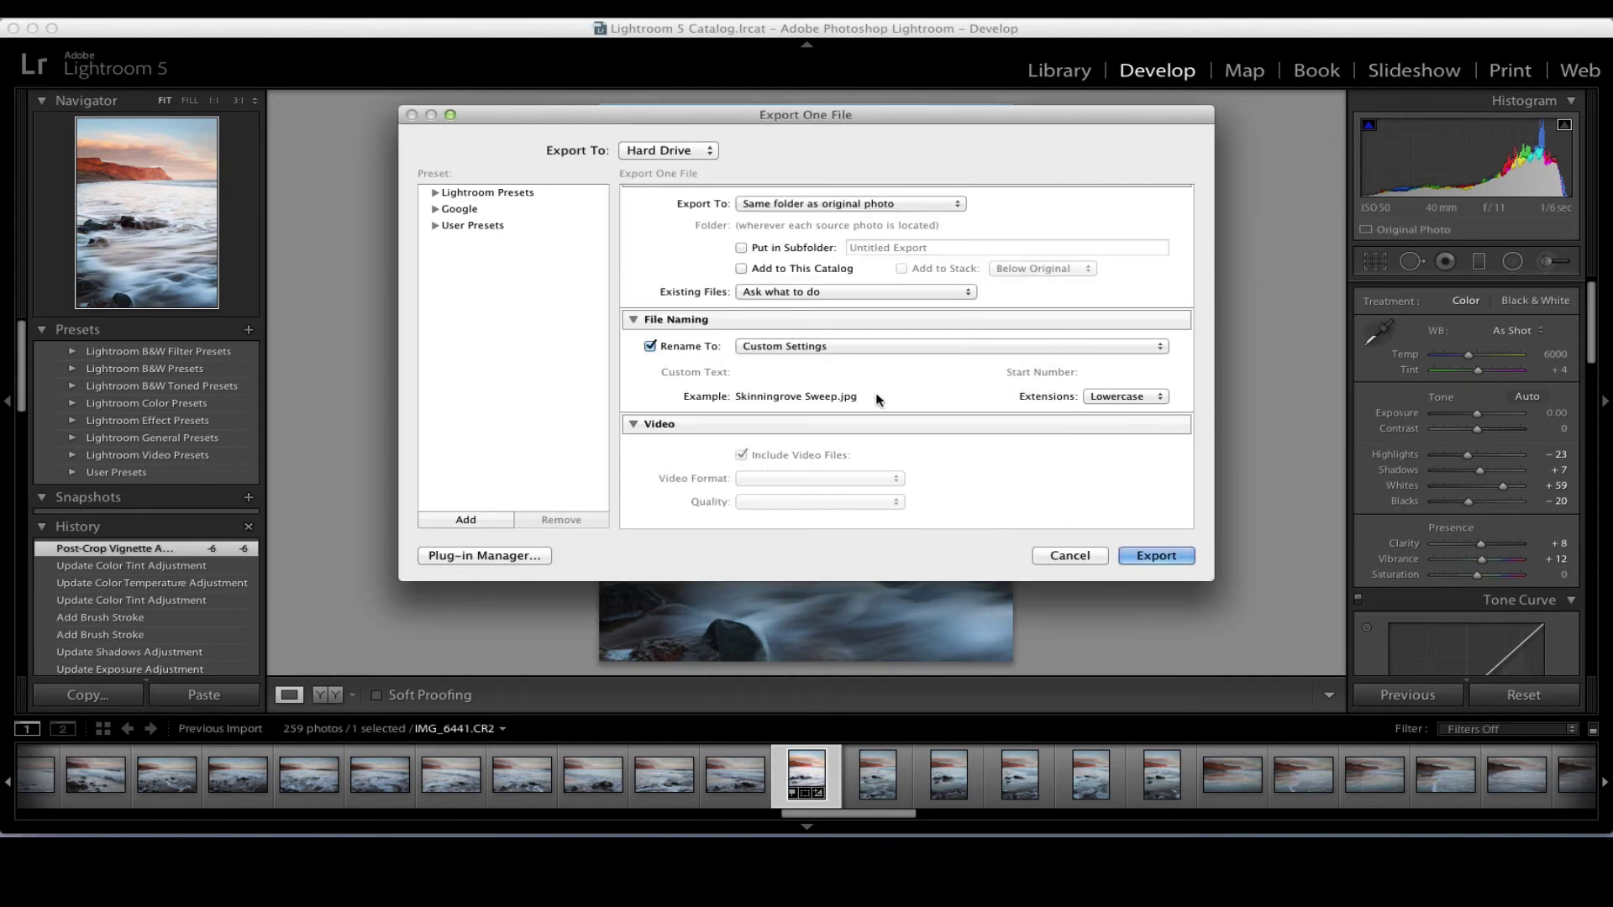
# Check the available image formats in the export's file settings and keep JPEG.
pyautogui.scroll(-8, 878, 400)
pyautogui.scroll(-5, 878, 399)
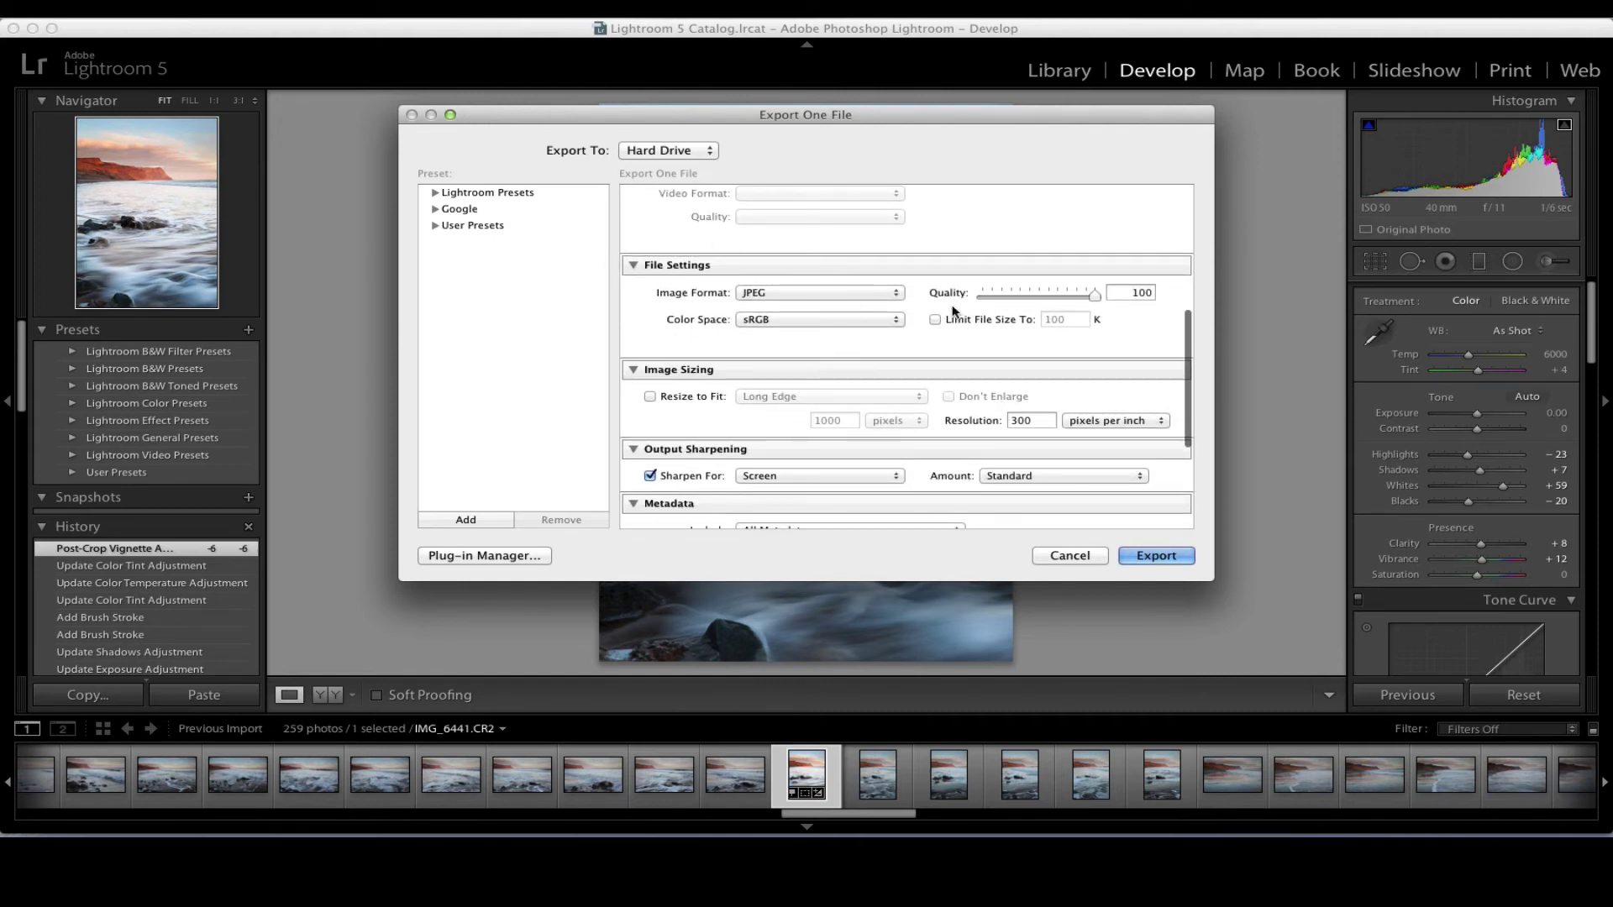
pyautogui.click(895, 293)
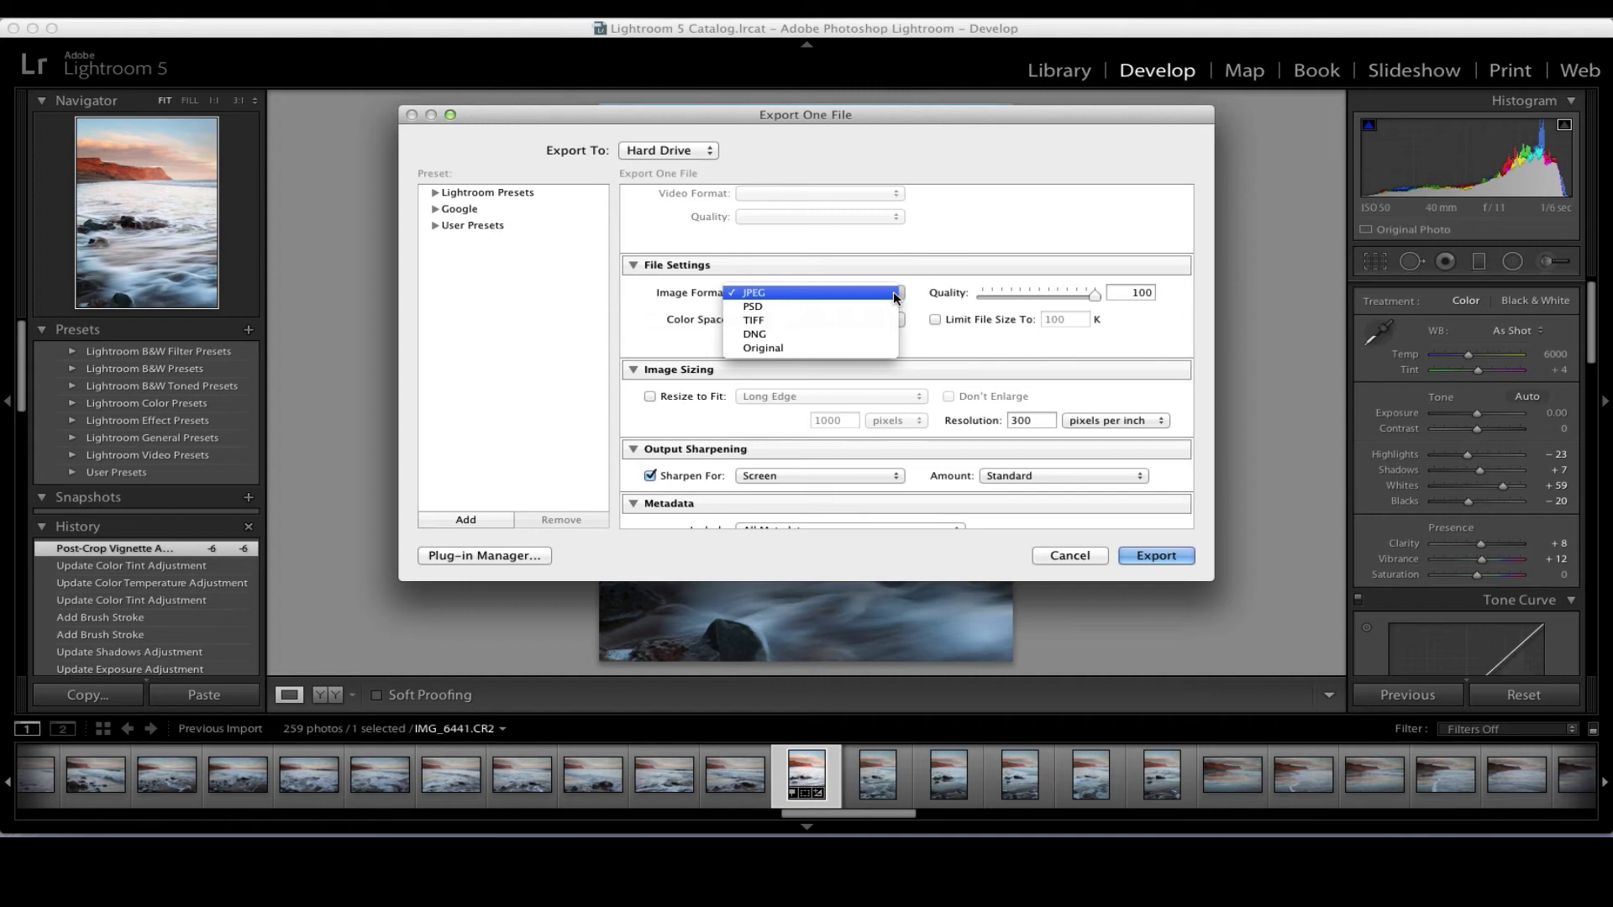
pyautogui.click(921, 287)
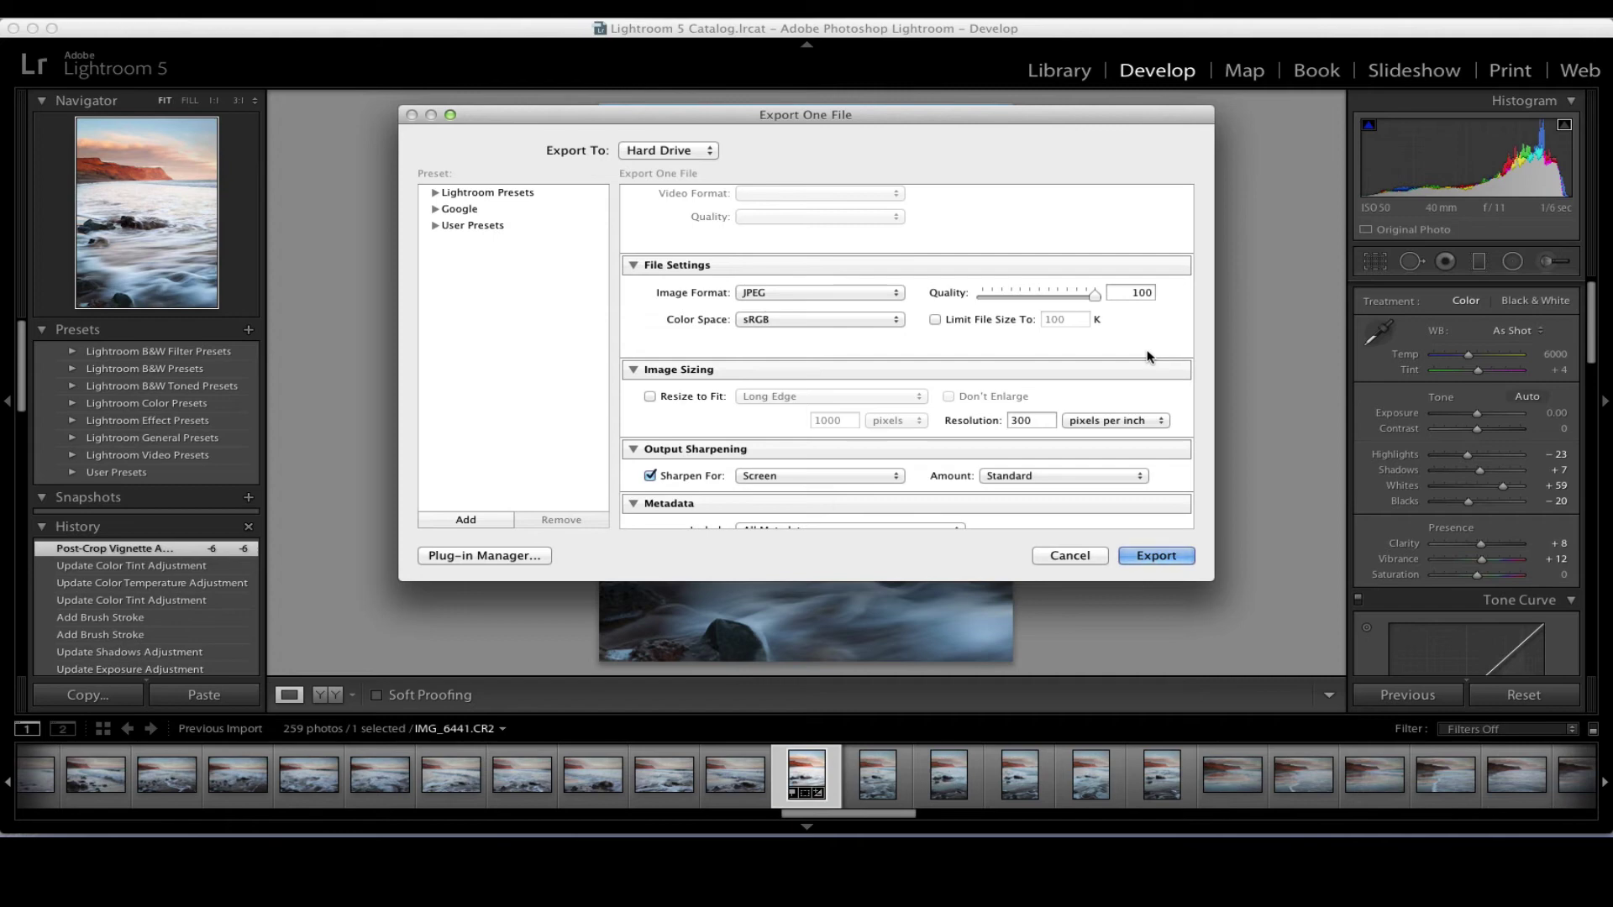
# Try resizing the export to fit a 1000-pixel long edge, and turn resizing off again.
pyautogui.scroll(-5, 899, 378)
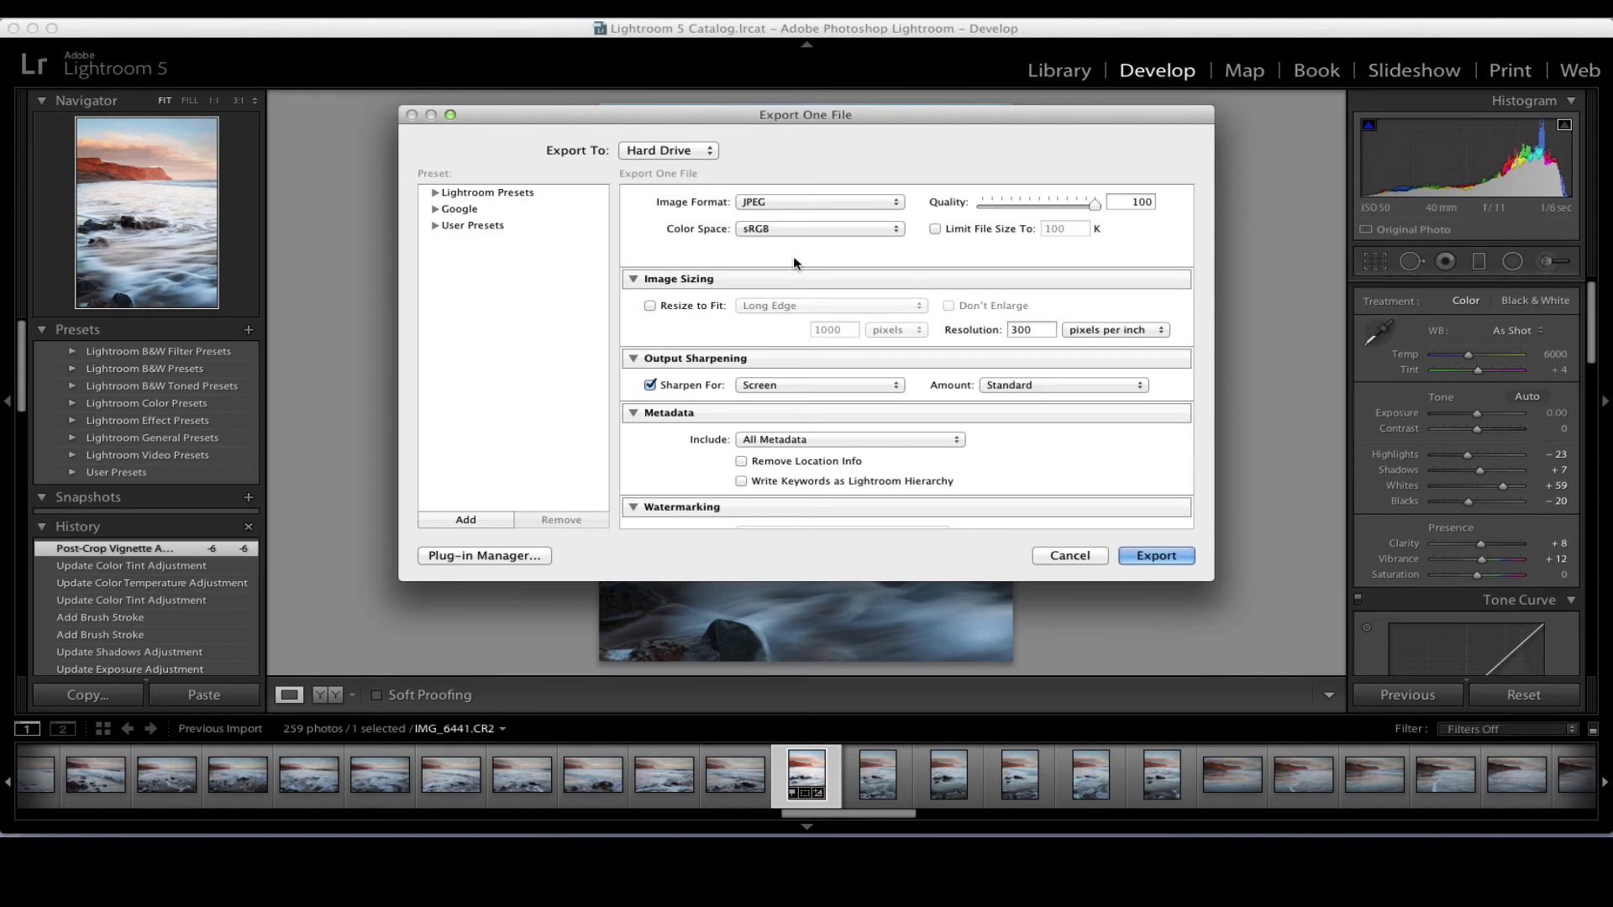
pyautogui.click(649, 306)
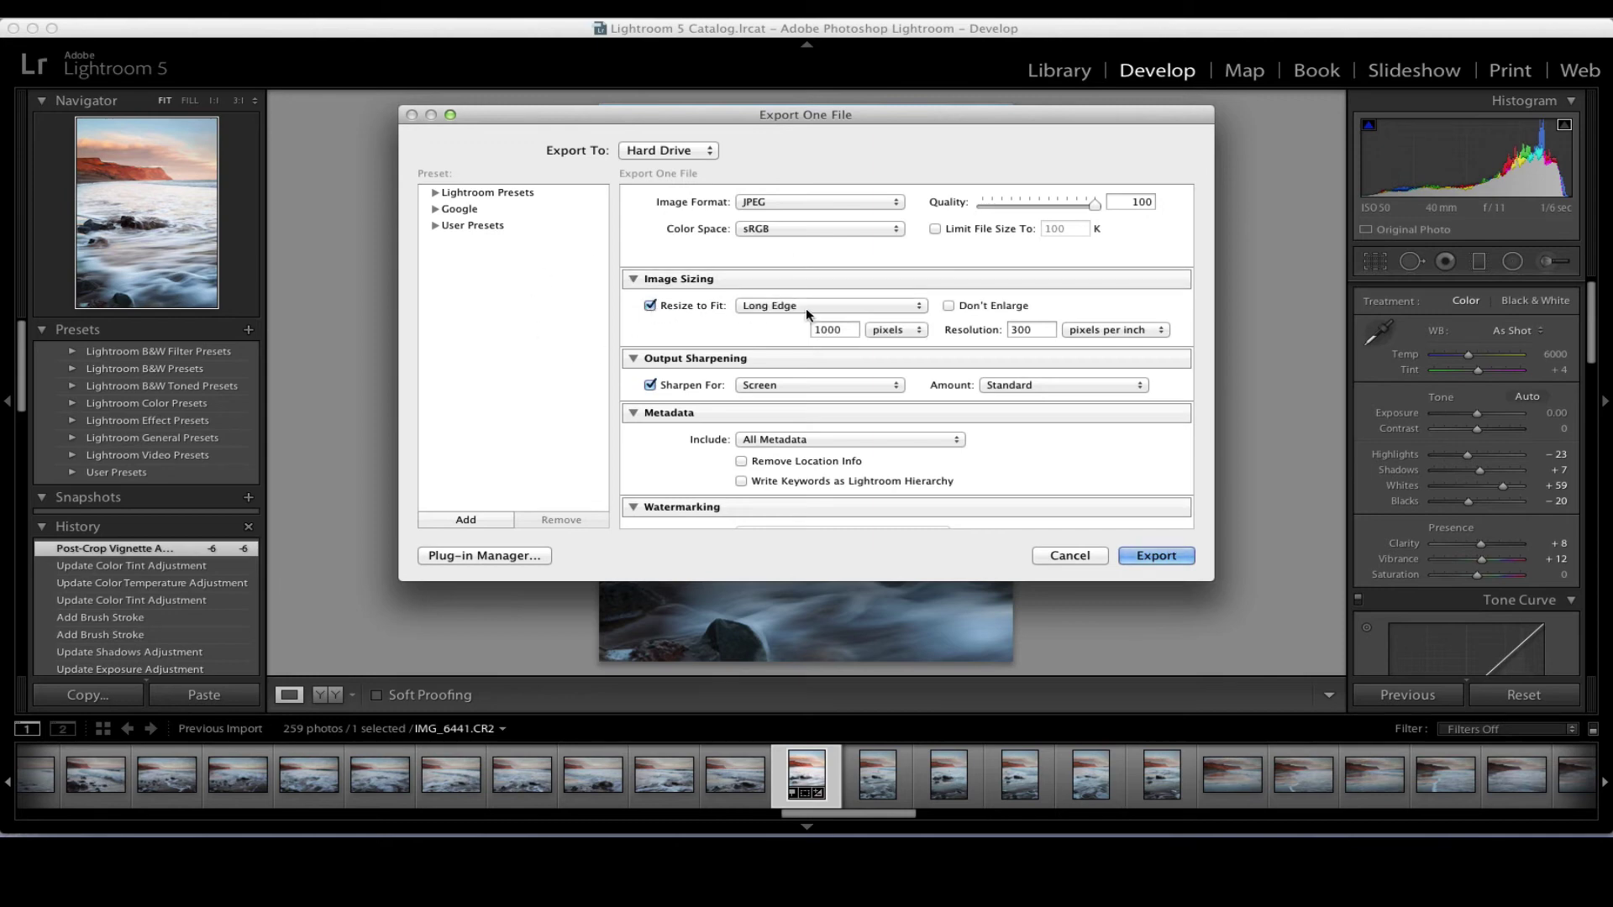
pyautogui.click(874, 308)
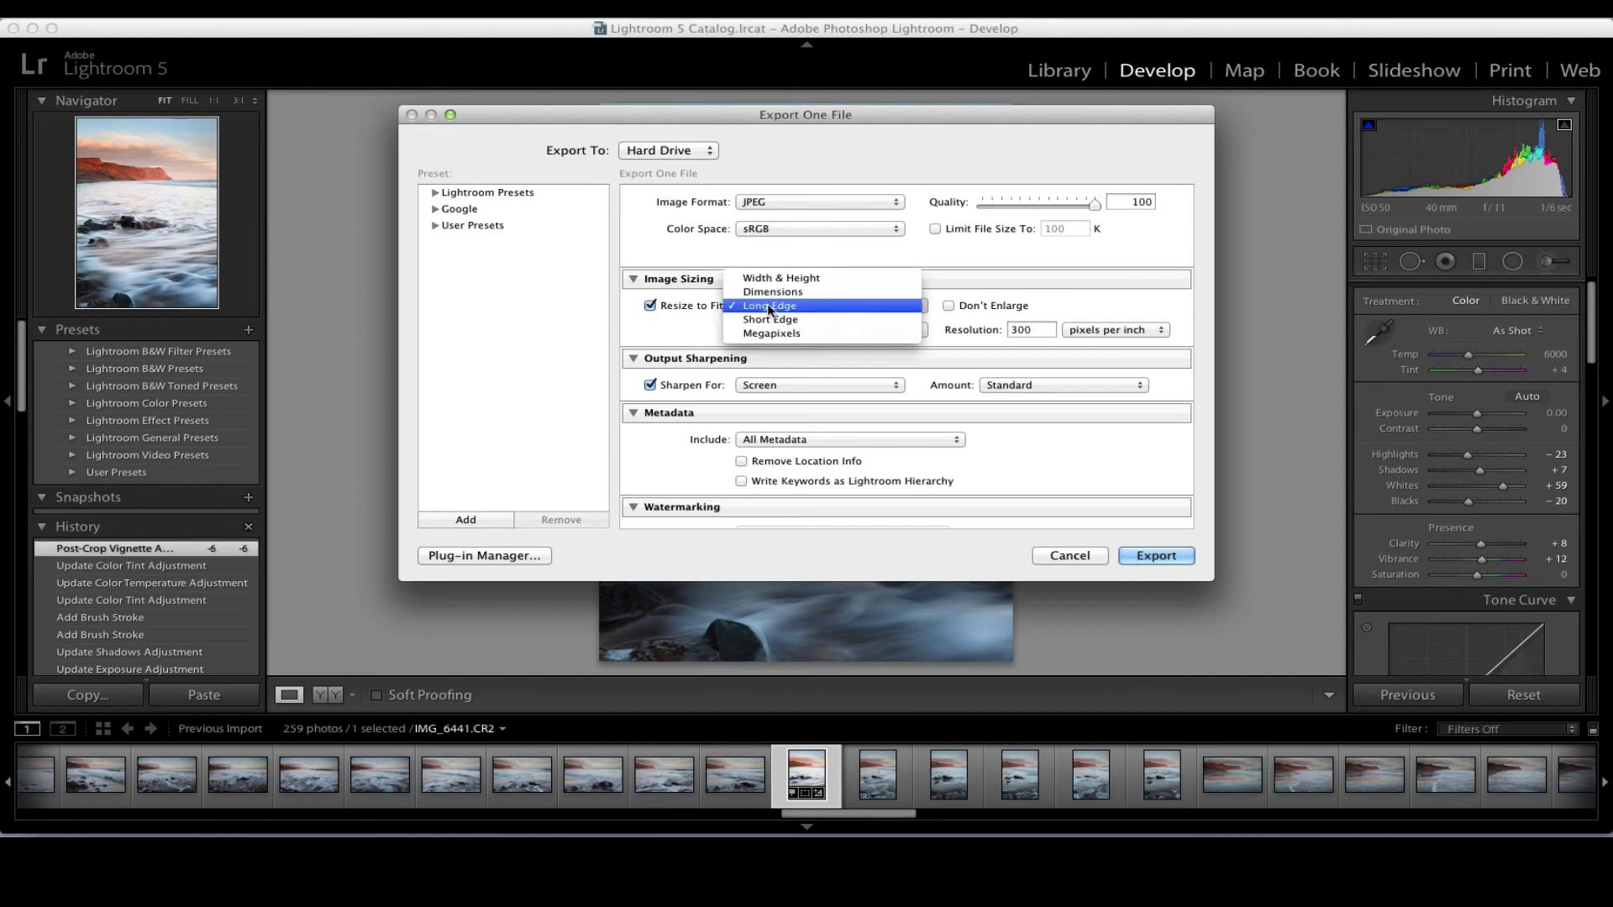
pyautogui.click(874, 308)
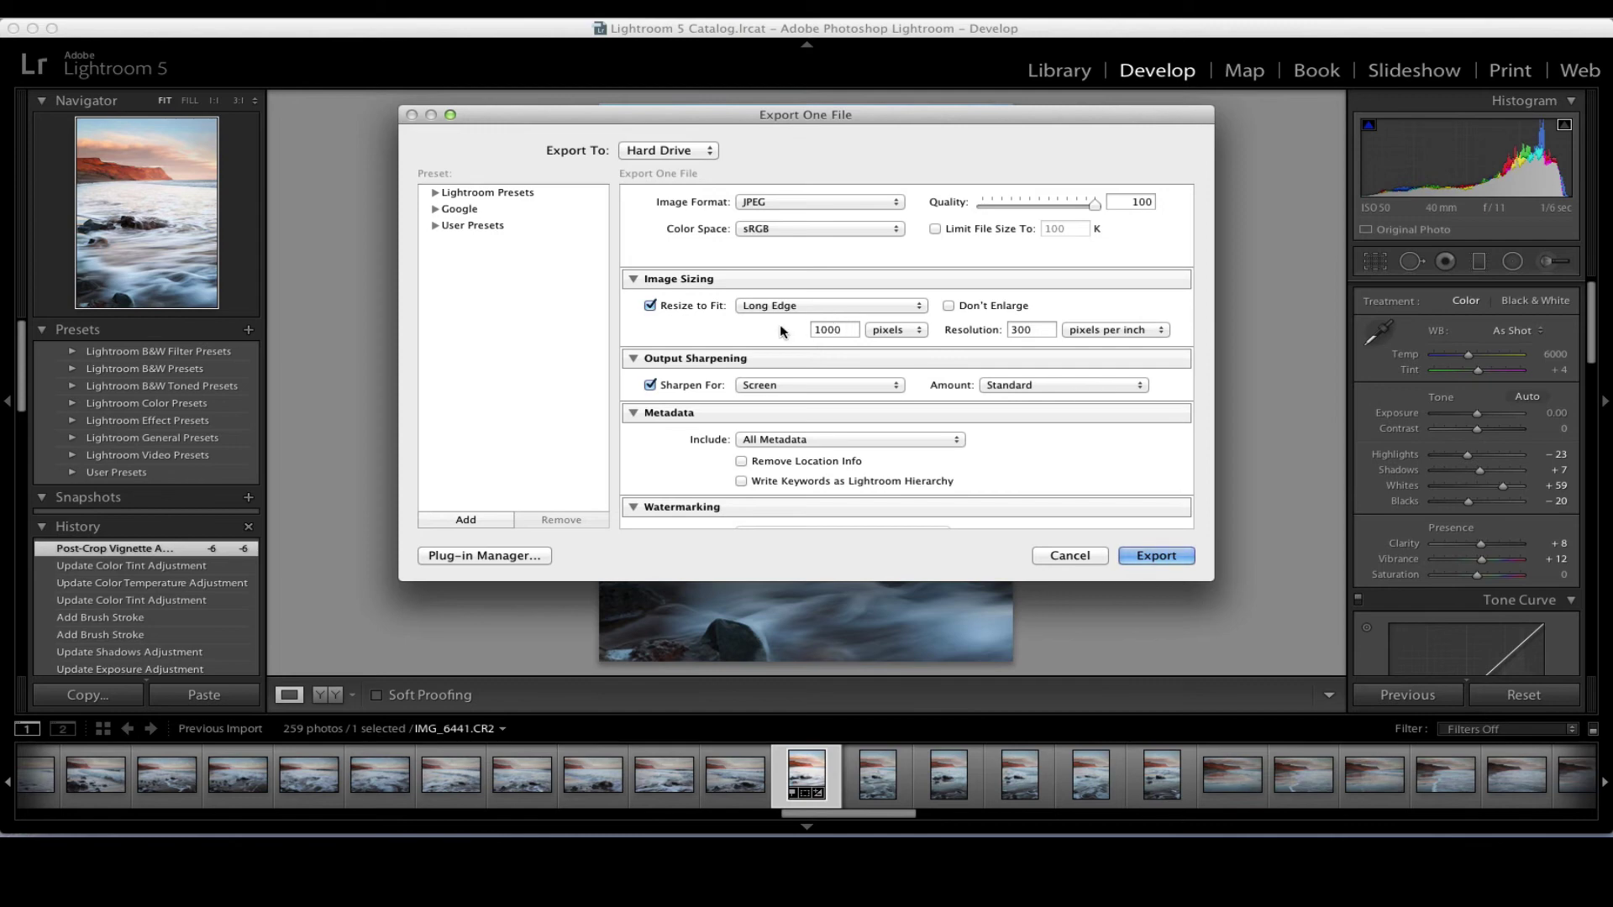
pyautogui.click(651, 306)
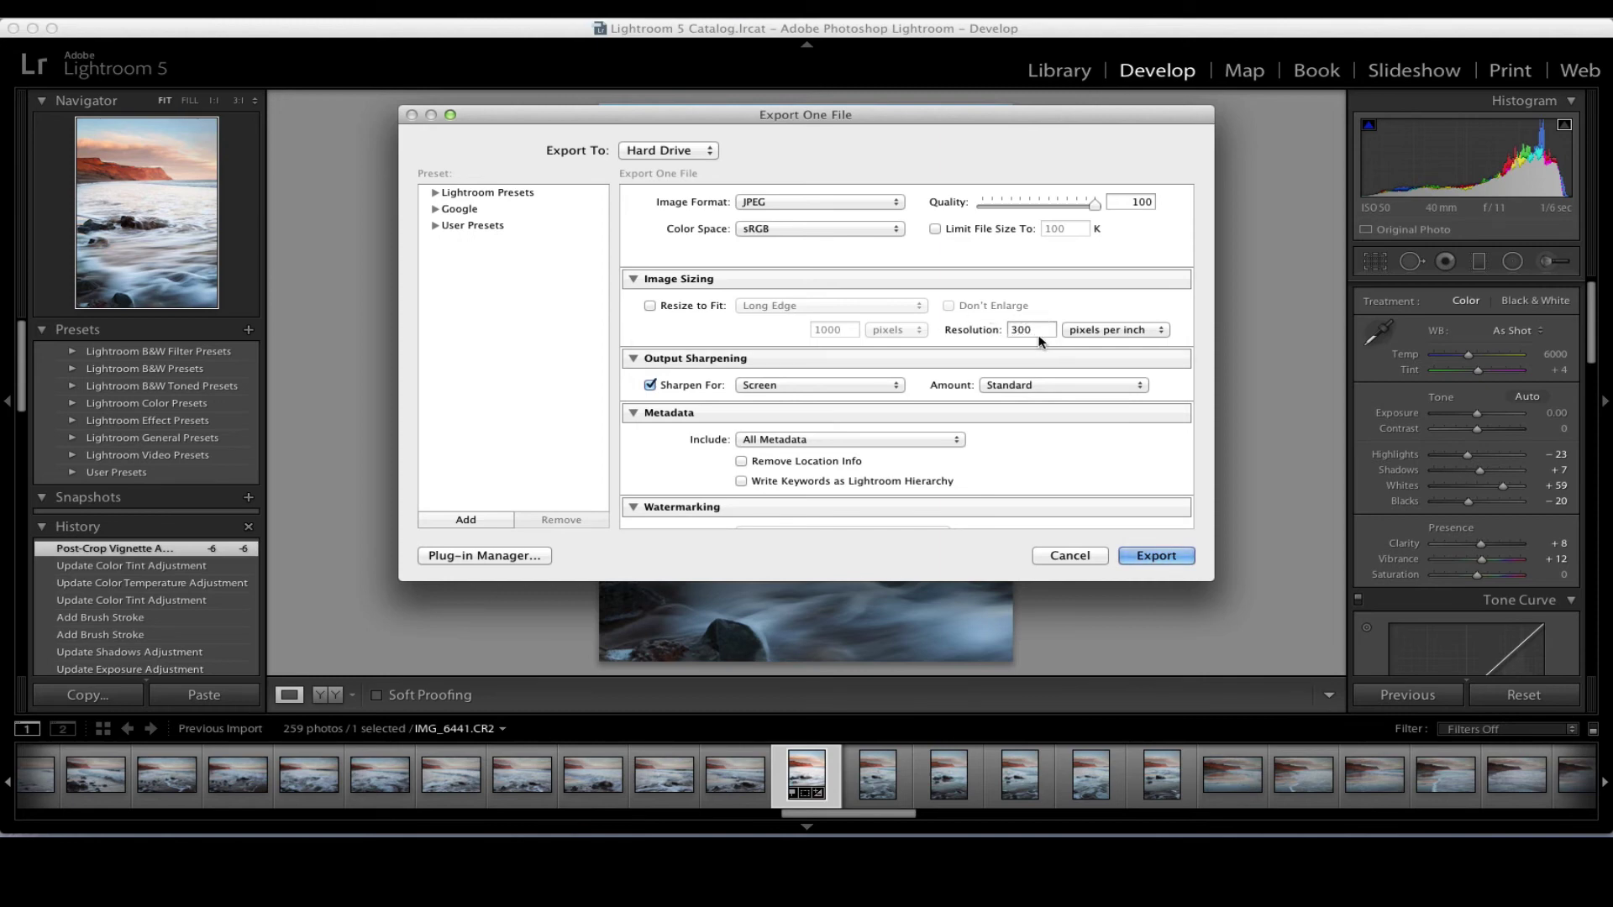
# Check the export's output sharpening media and amount options, keeping Screen and Standard.
pyautogui.scroll(-5, 995, 380)
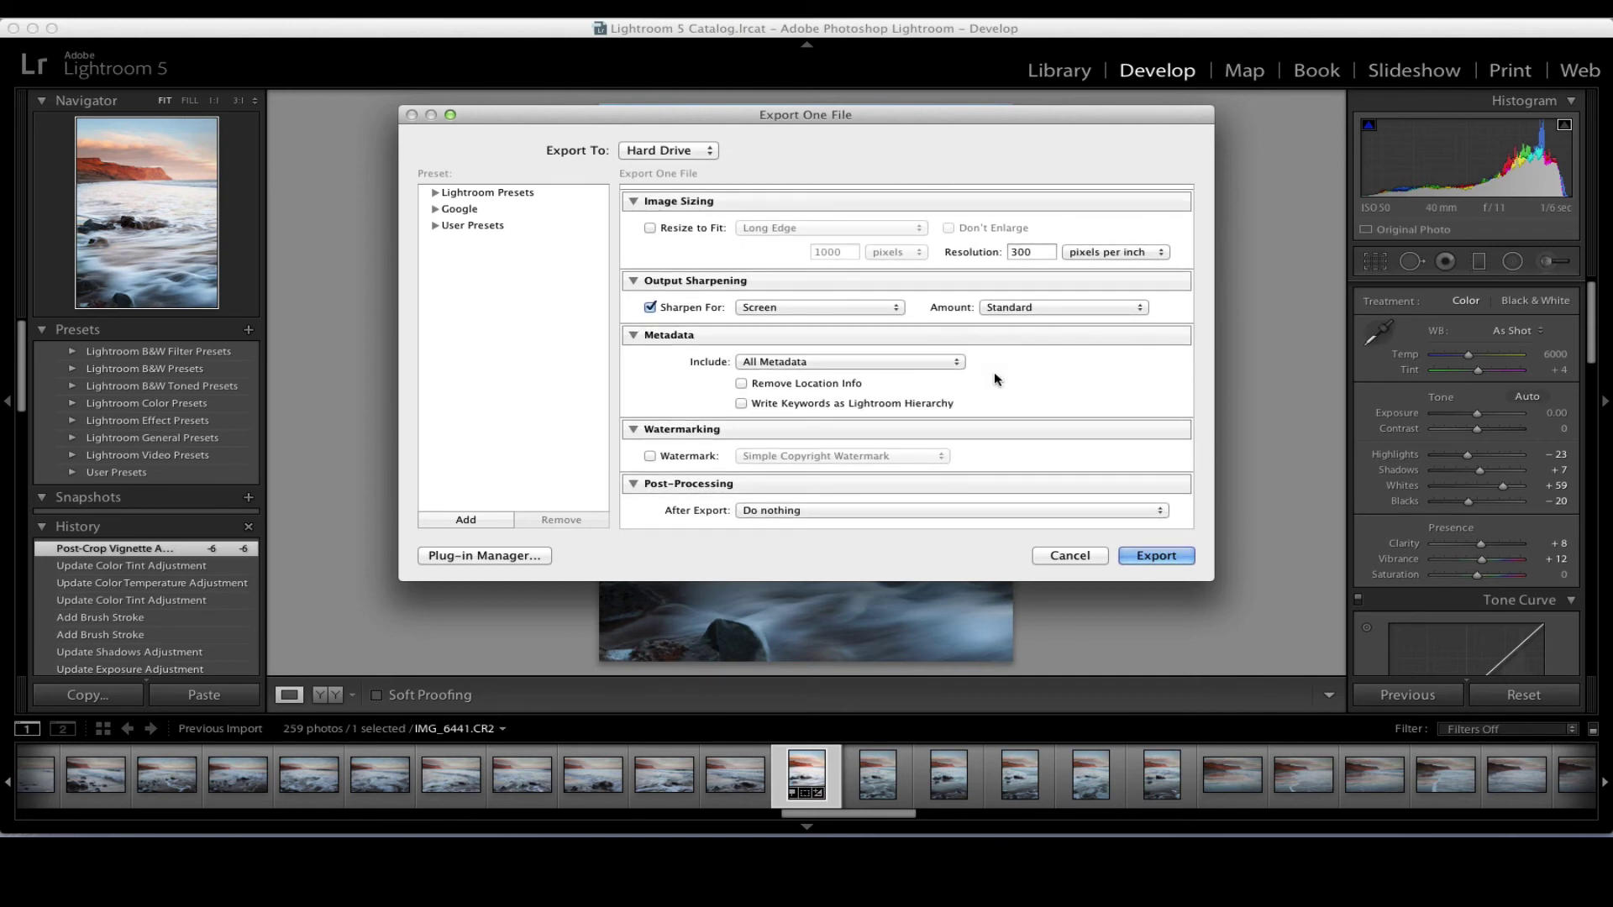
pyautogui.scroll(-2, 995, 371)
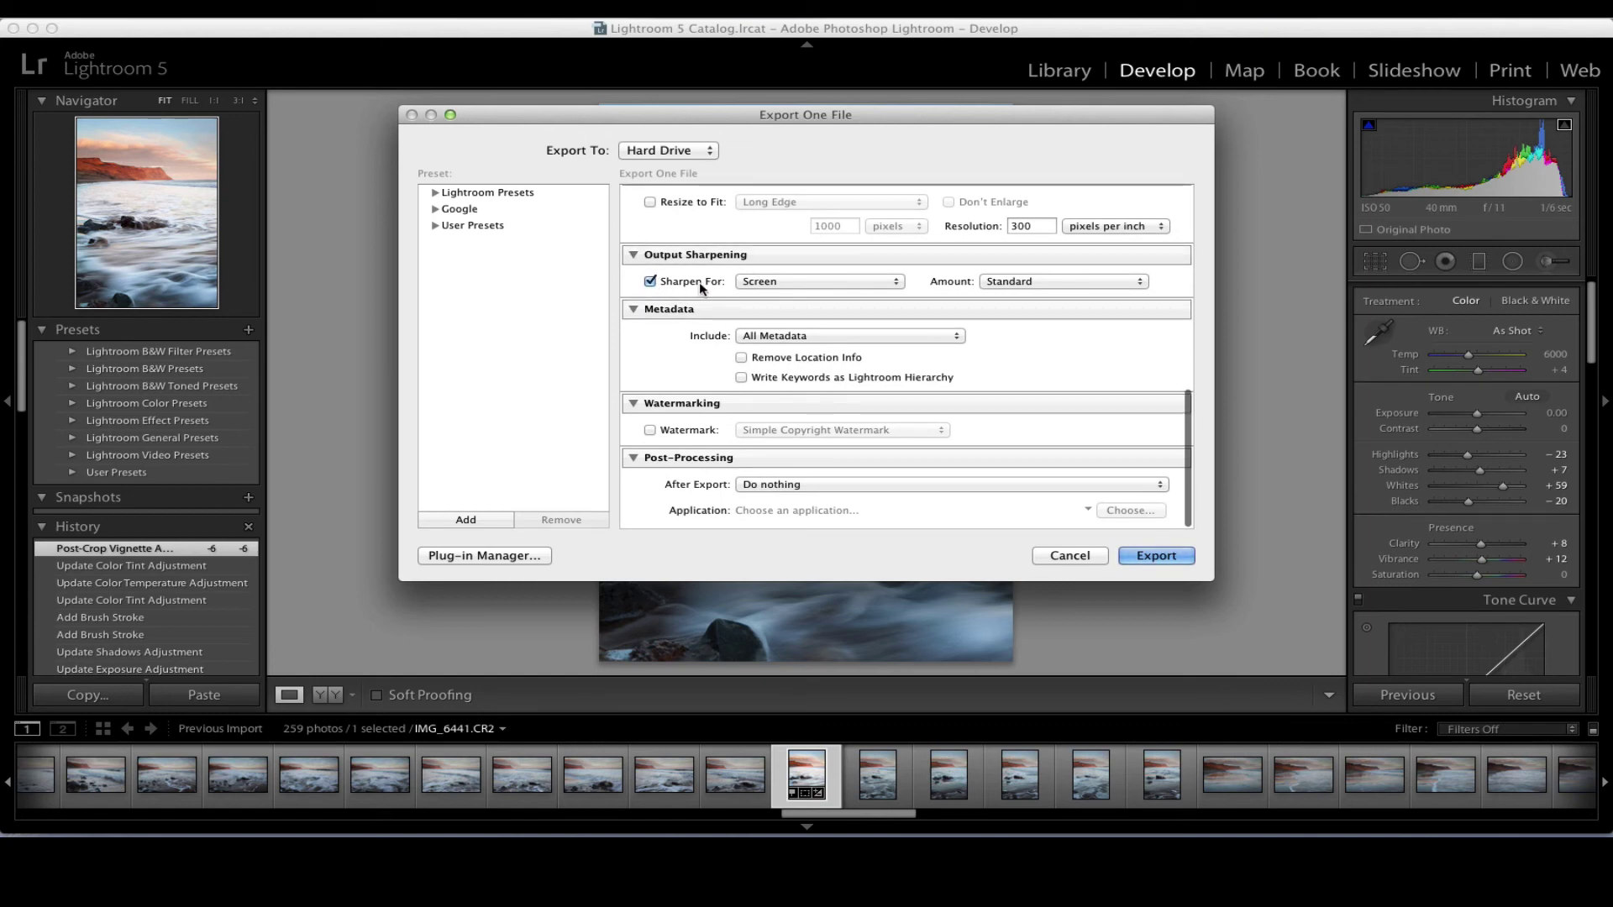
pyautogui.click(892, 282)
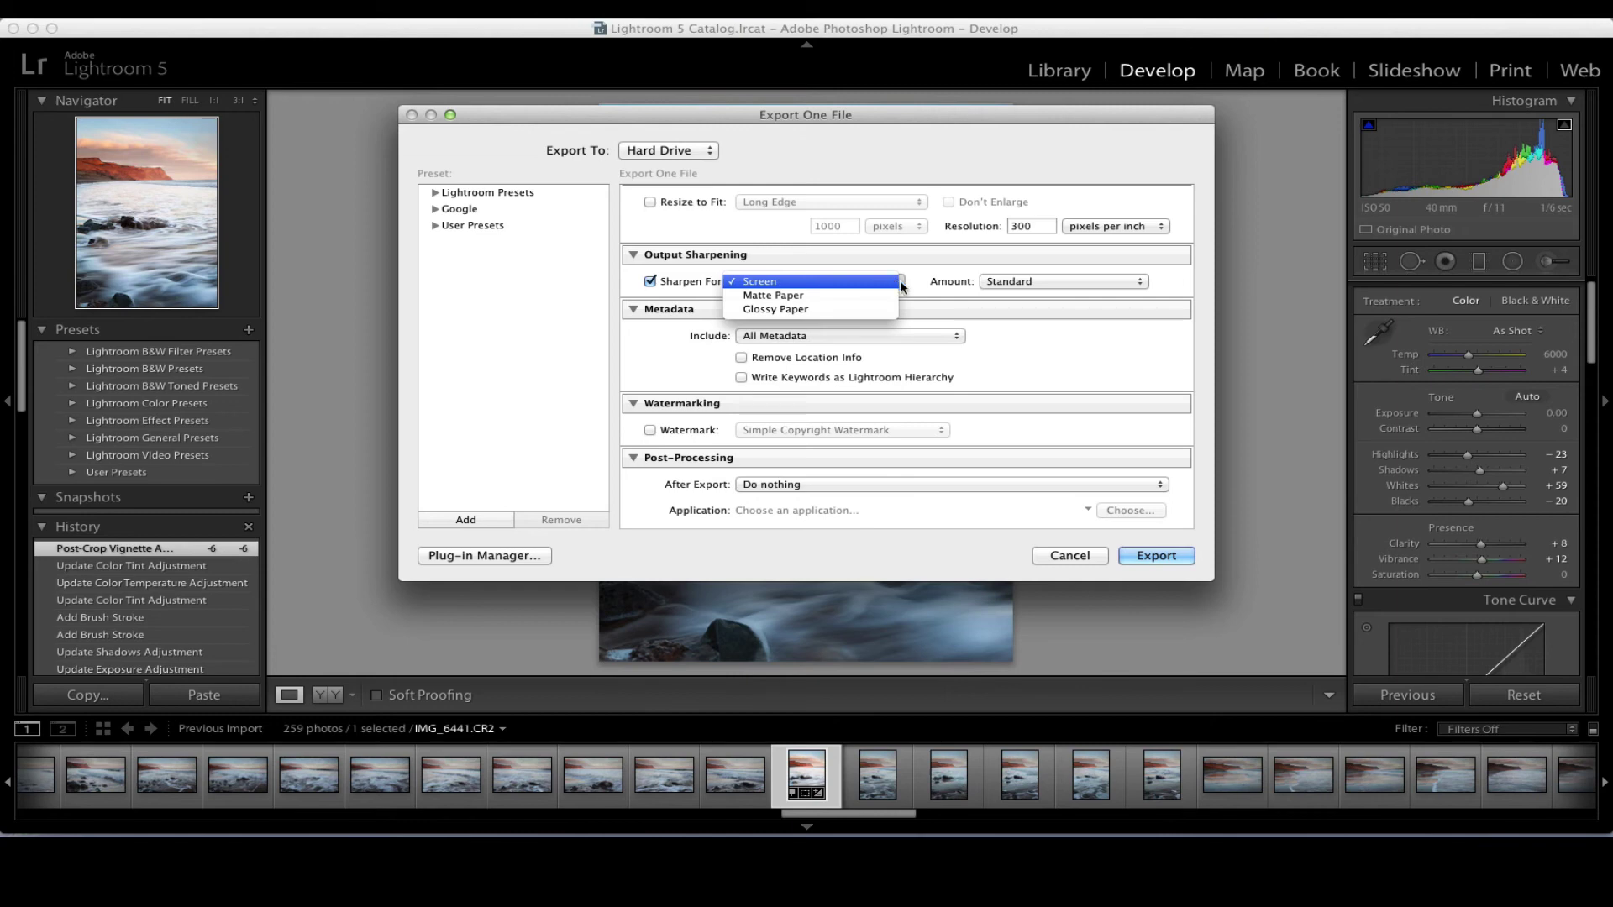
pyautogui.click(927, 294)
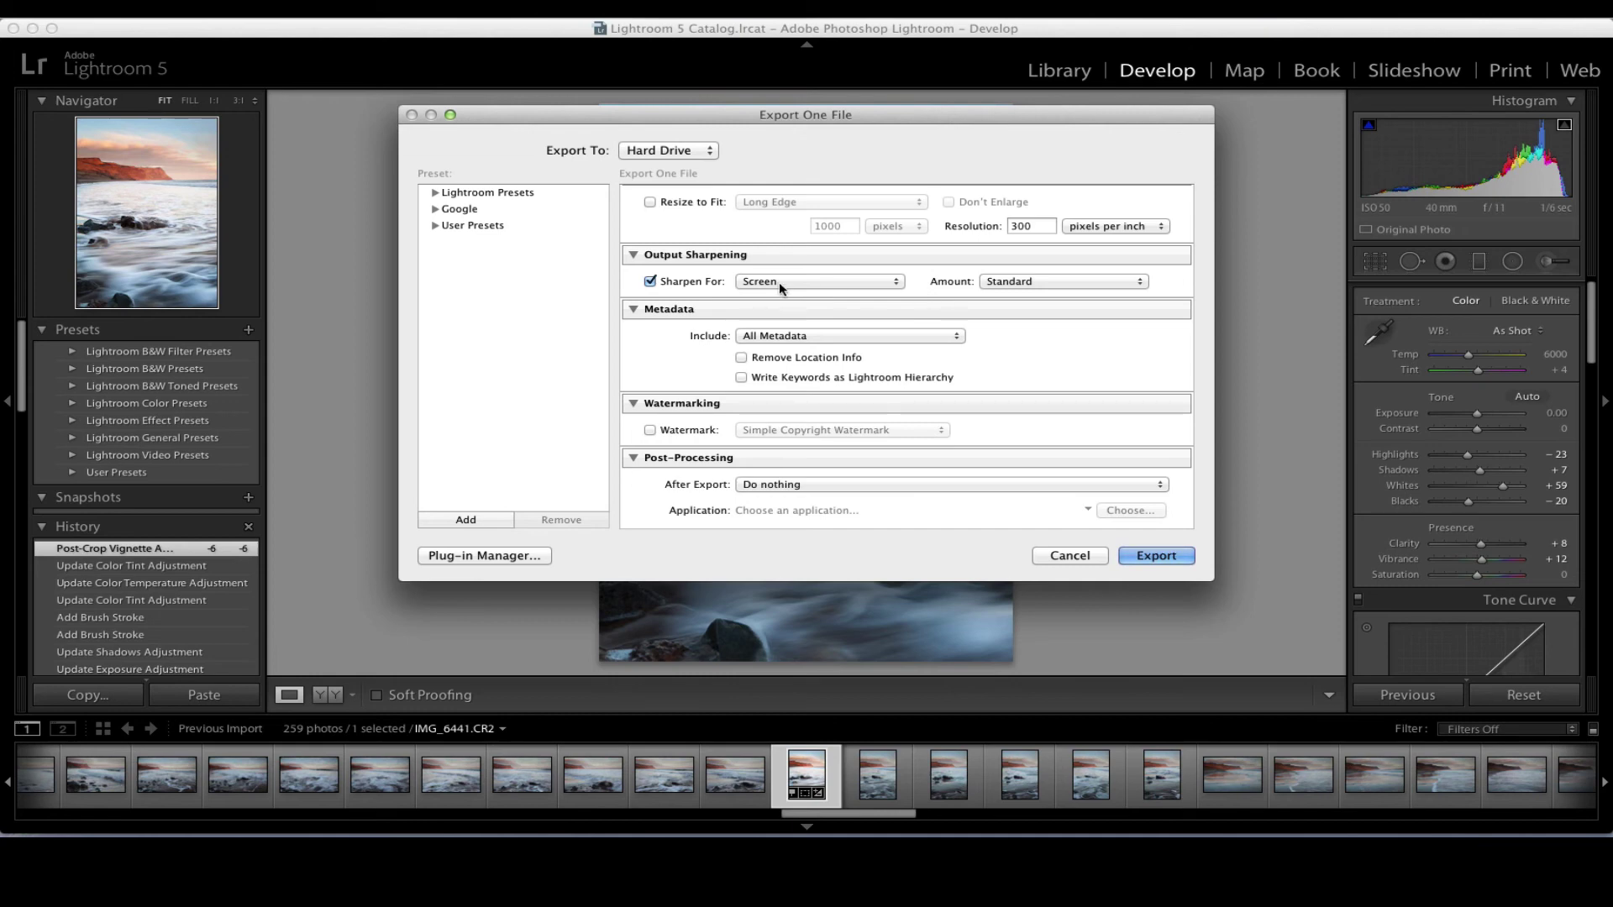
pyautogui.click(1131, 281)
pyautogui.click(1177, 279)
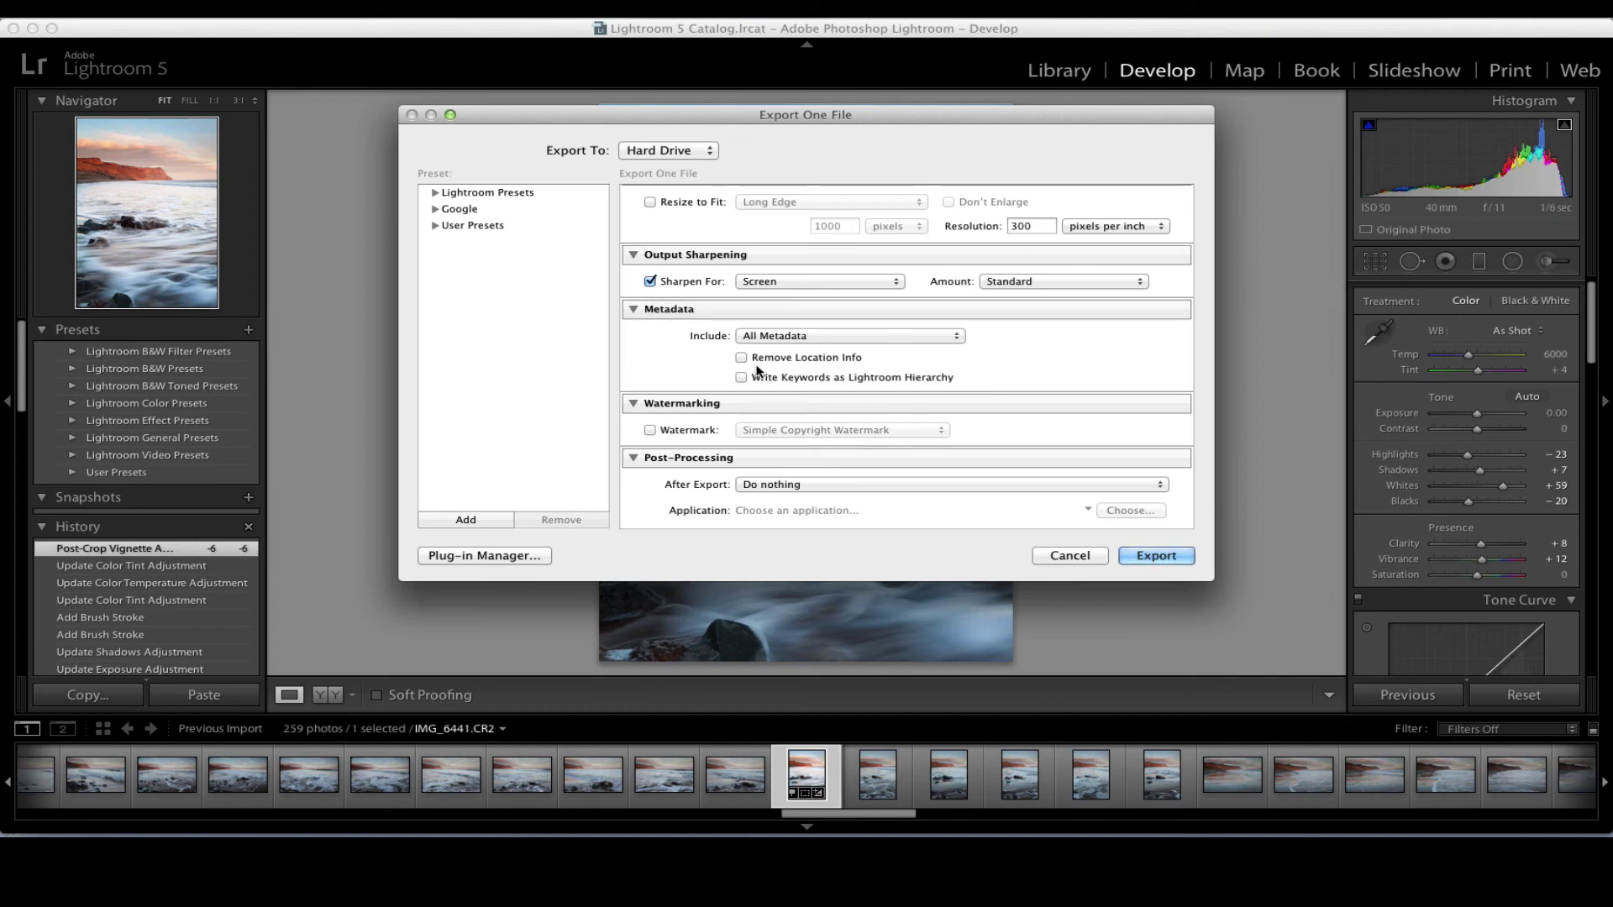
# Review the post-processing choices, keep After Export at "Do nothing", and export the photo.
pyautogui.scroll(-1, 1110, 366)
pyautogui.scroll(1, 1113, 368)
pyautogui.scroll(-2, 1010, 441)
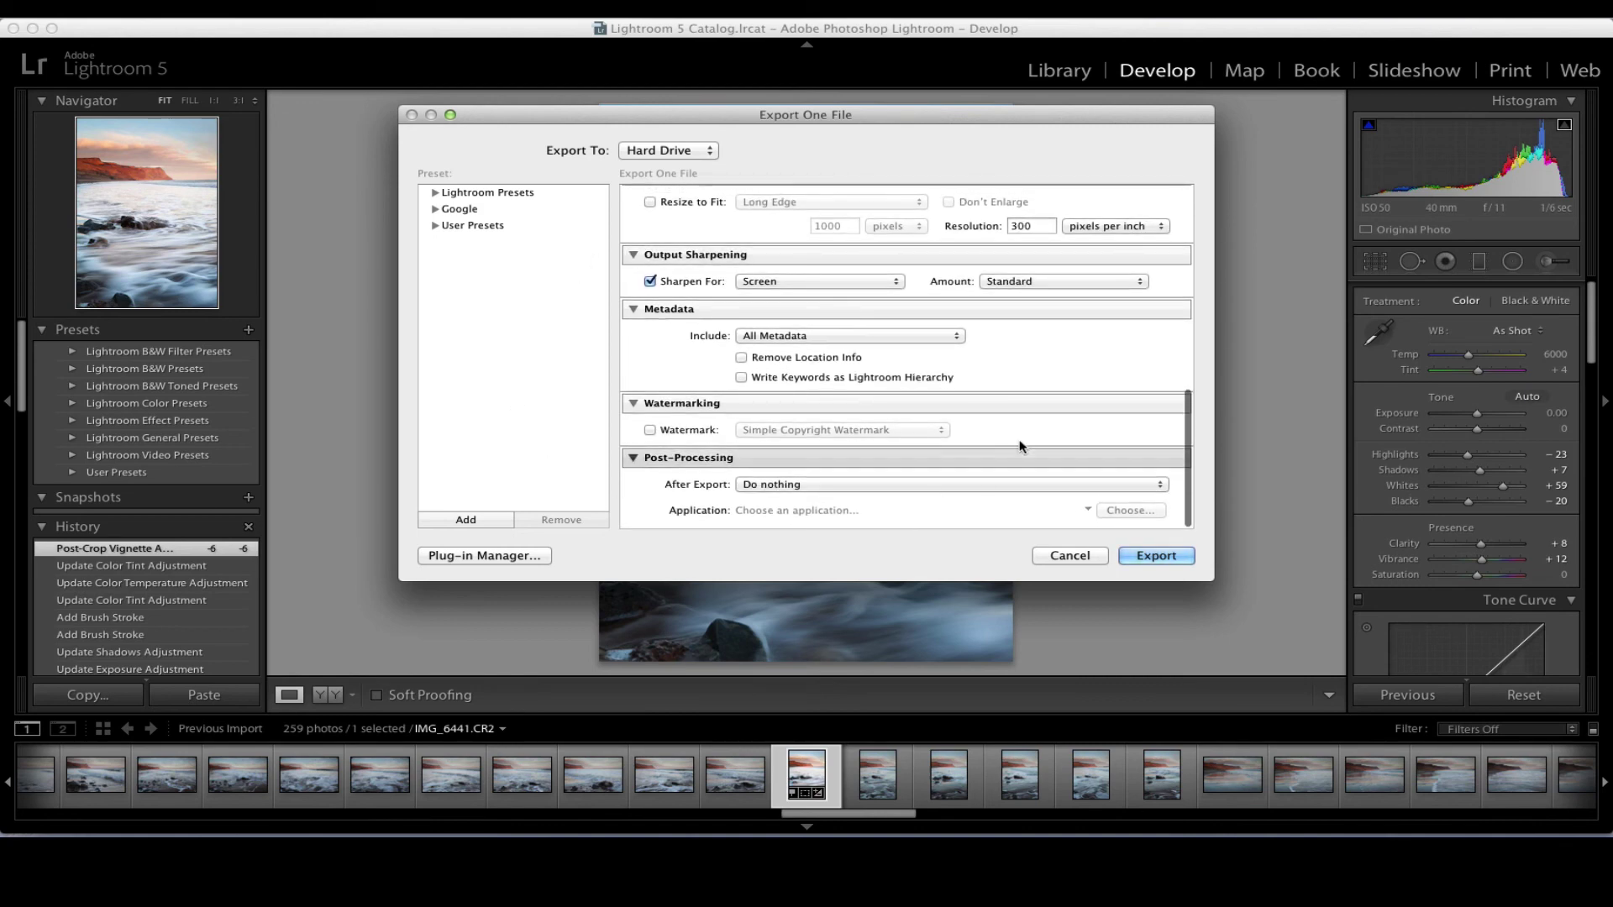
pyautogui.click(1156, 485)
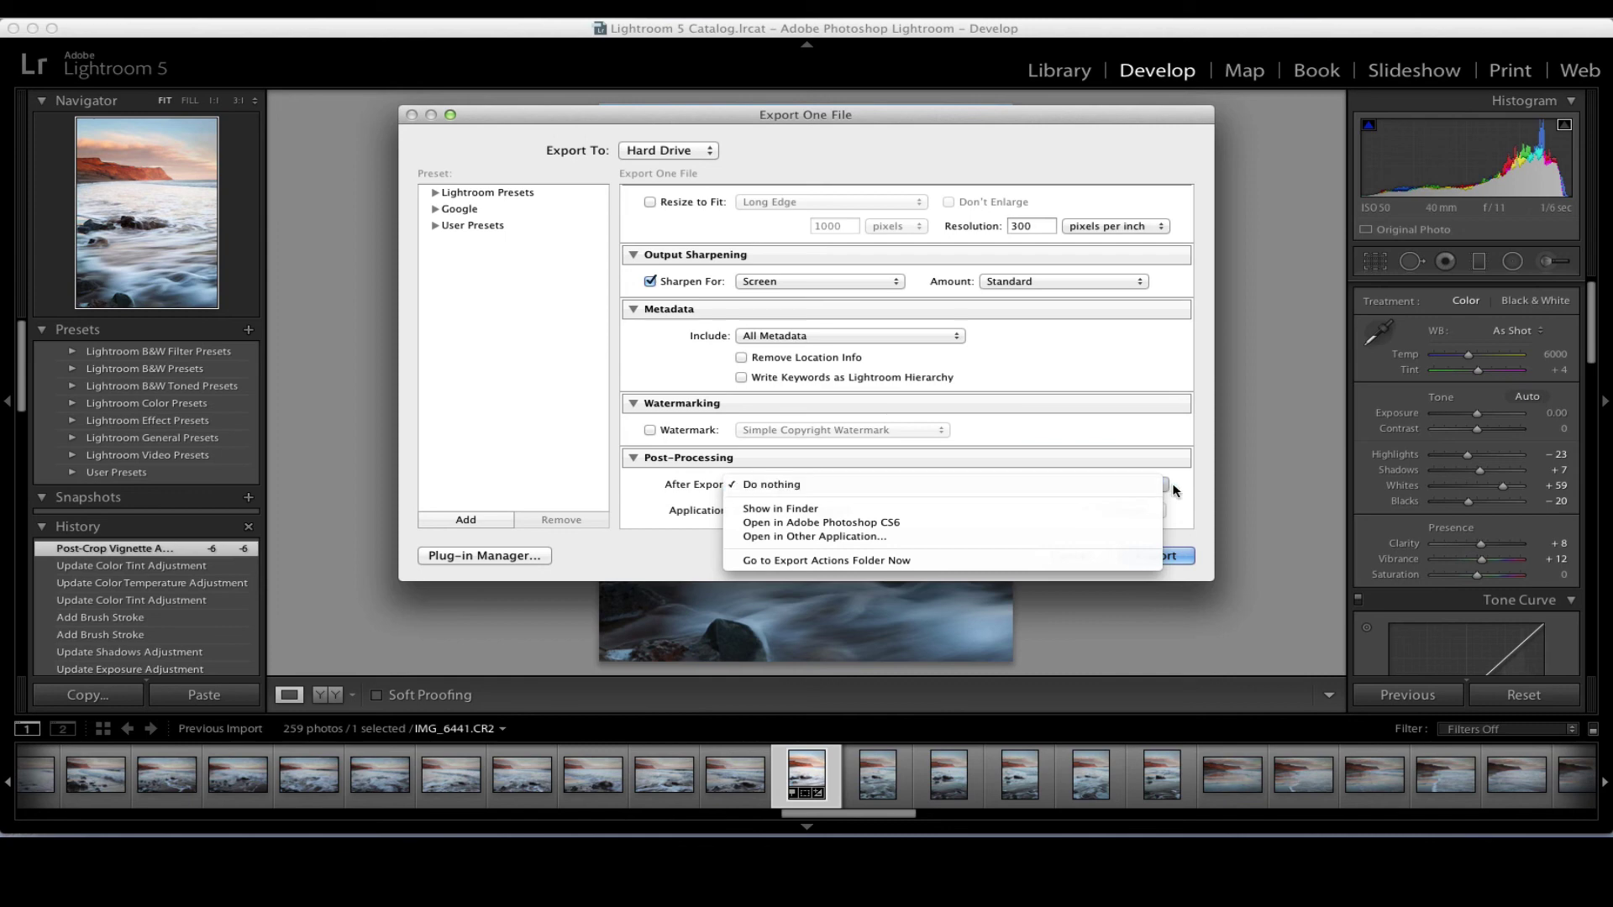
pyautogui.click(892, 484)
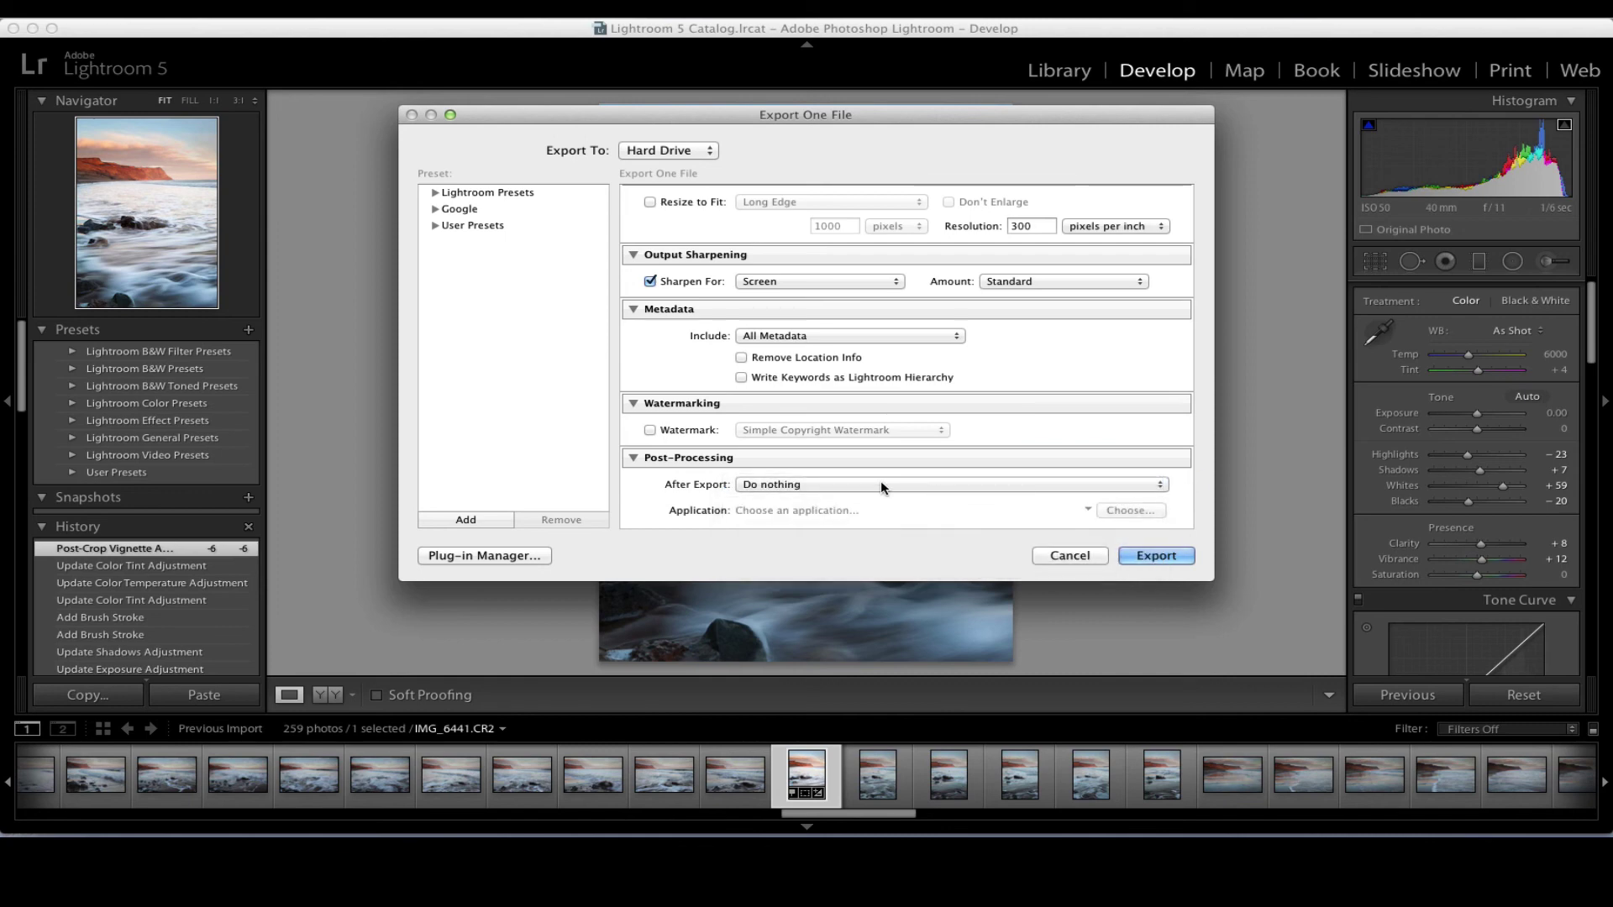
pyautogui.click(881, 484)
pyautogui.click(881, 483)
pyautogui.click(1172, 555)
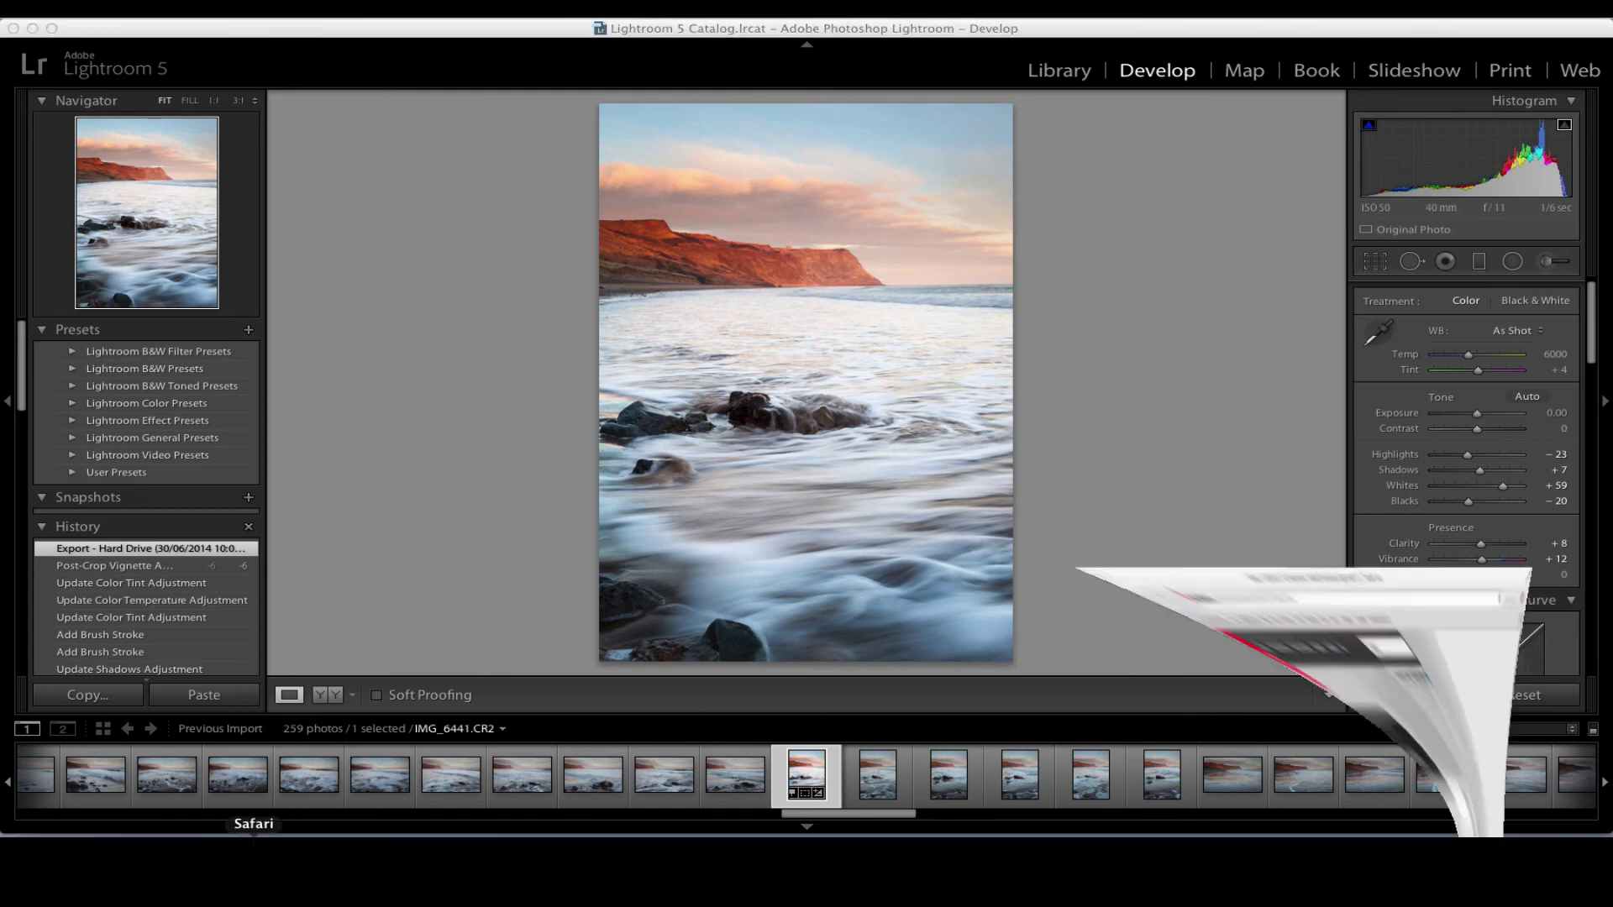
# Switch to Finder and open the photographer's 2014 photo folder on the SAMSUNG drive.
pyautogui.click(253, 845)
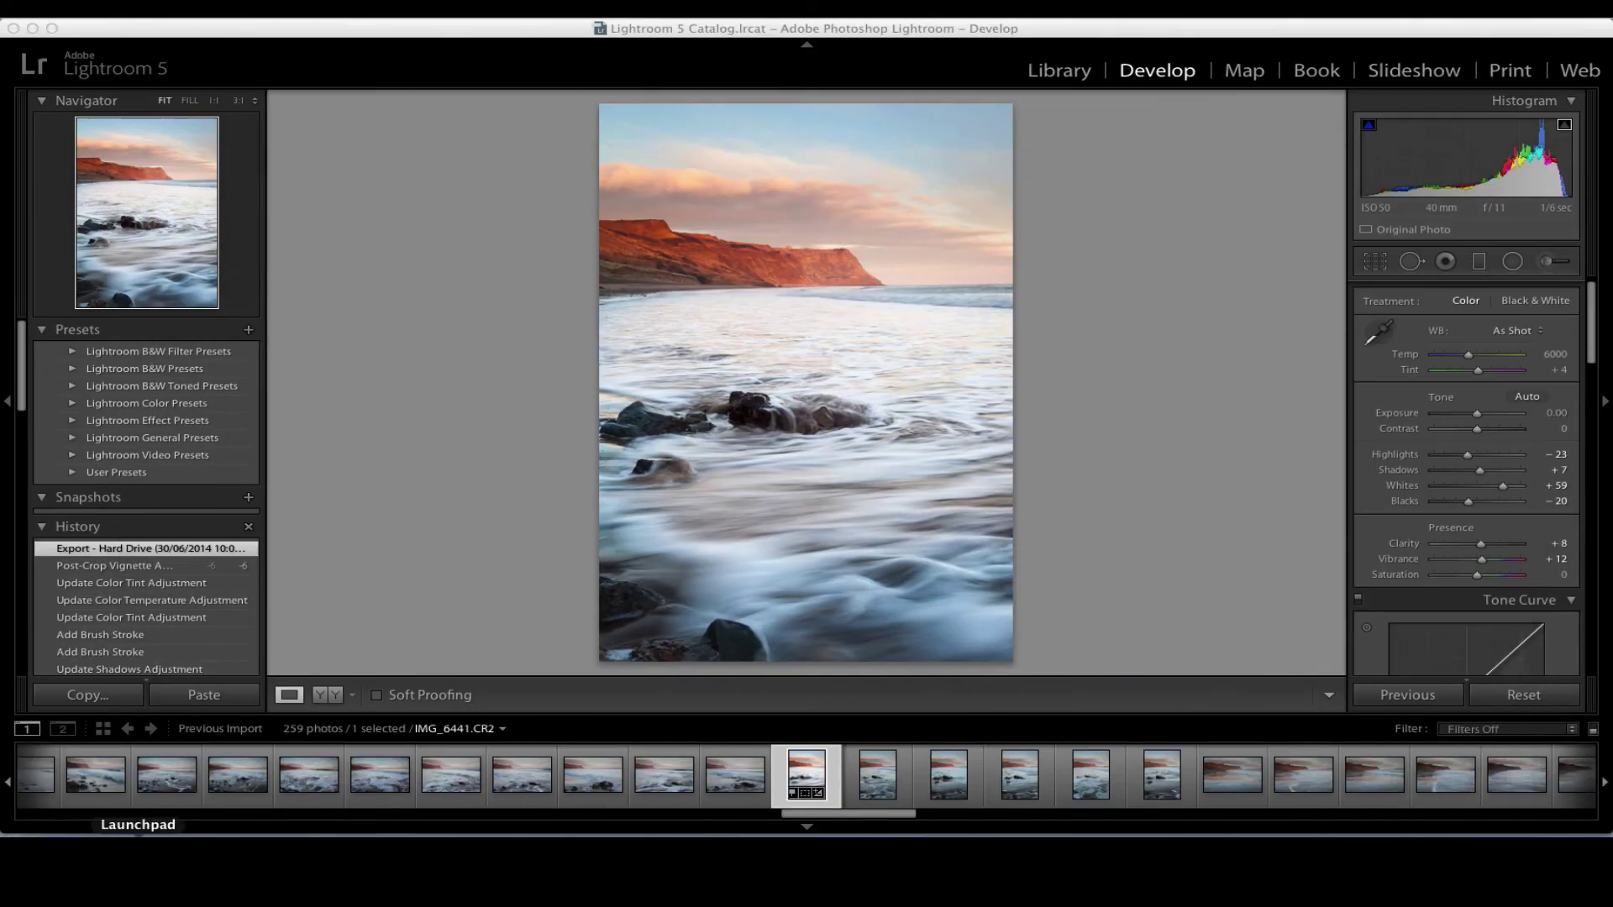
pyautogui.click(80, 861)
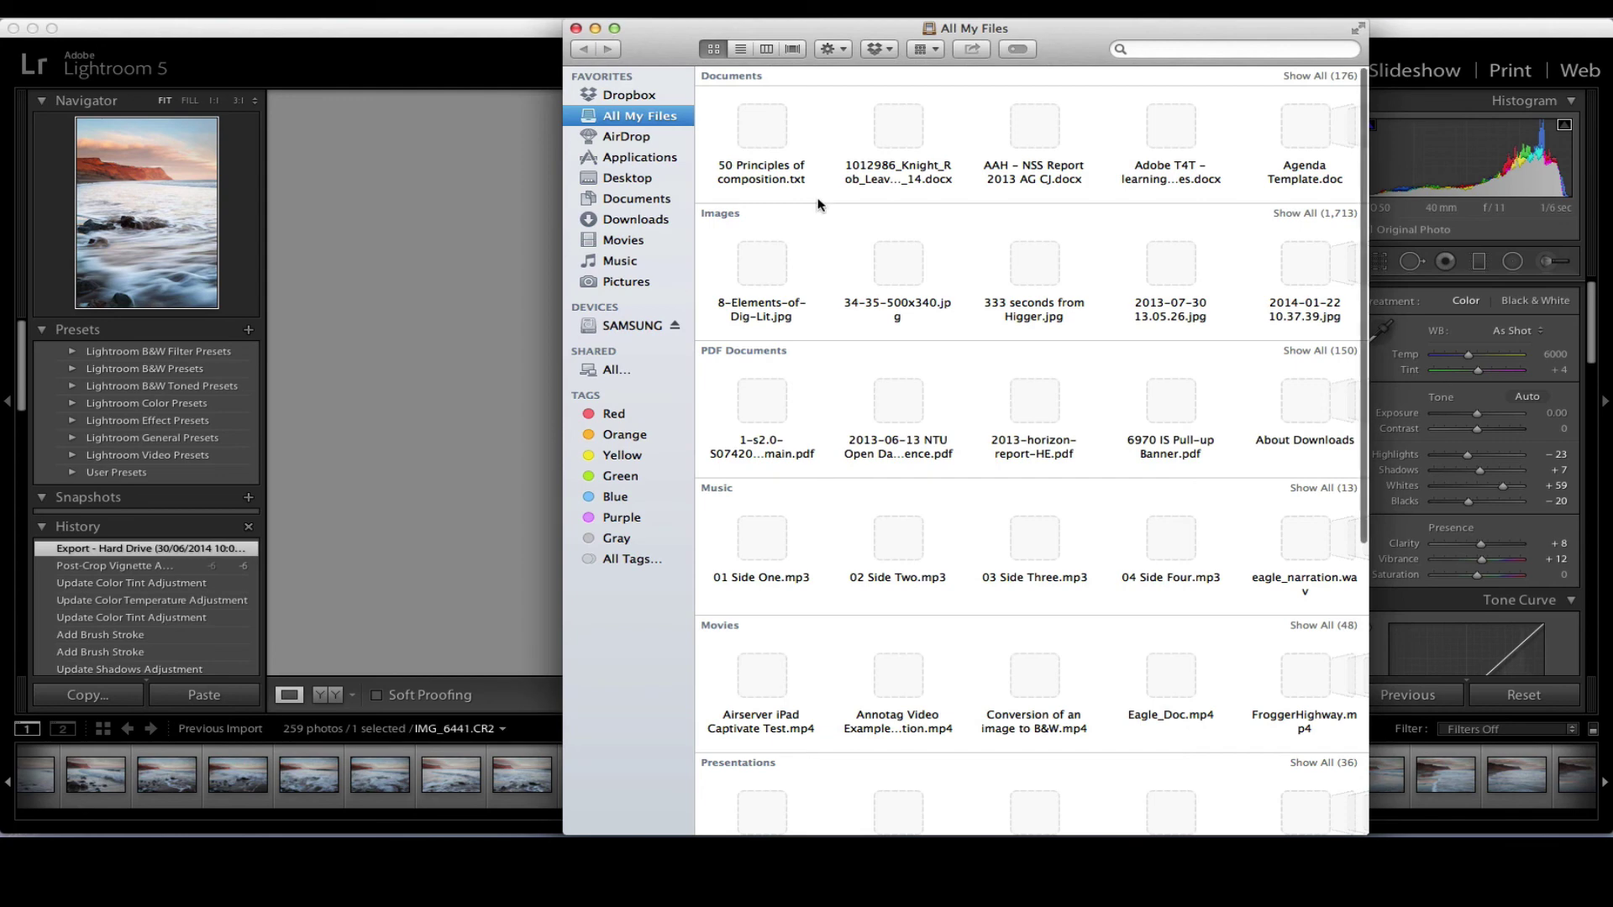
pyautogui.click(637, 326)
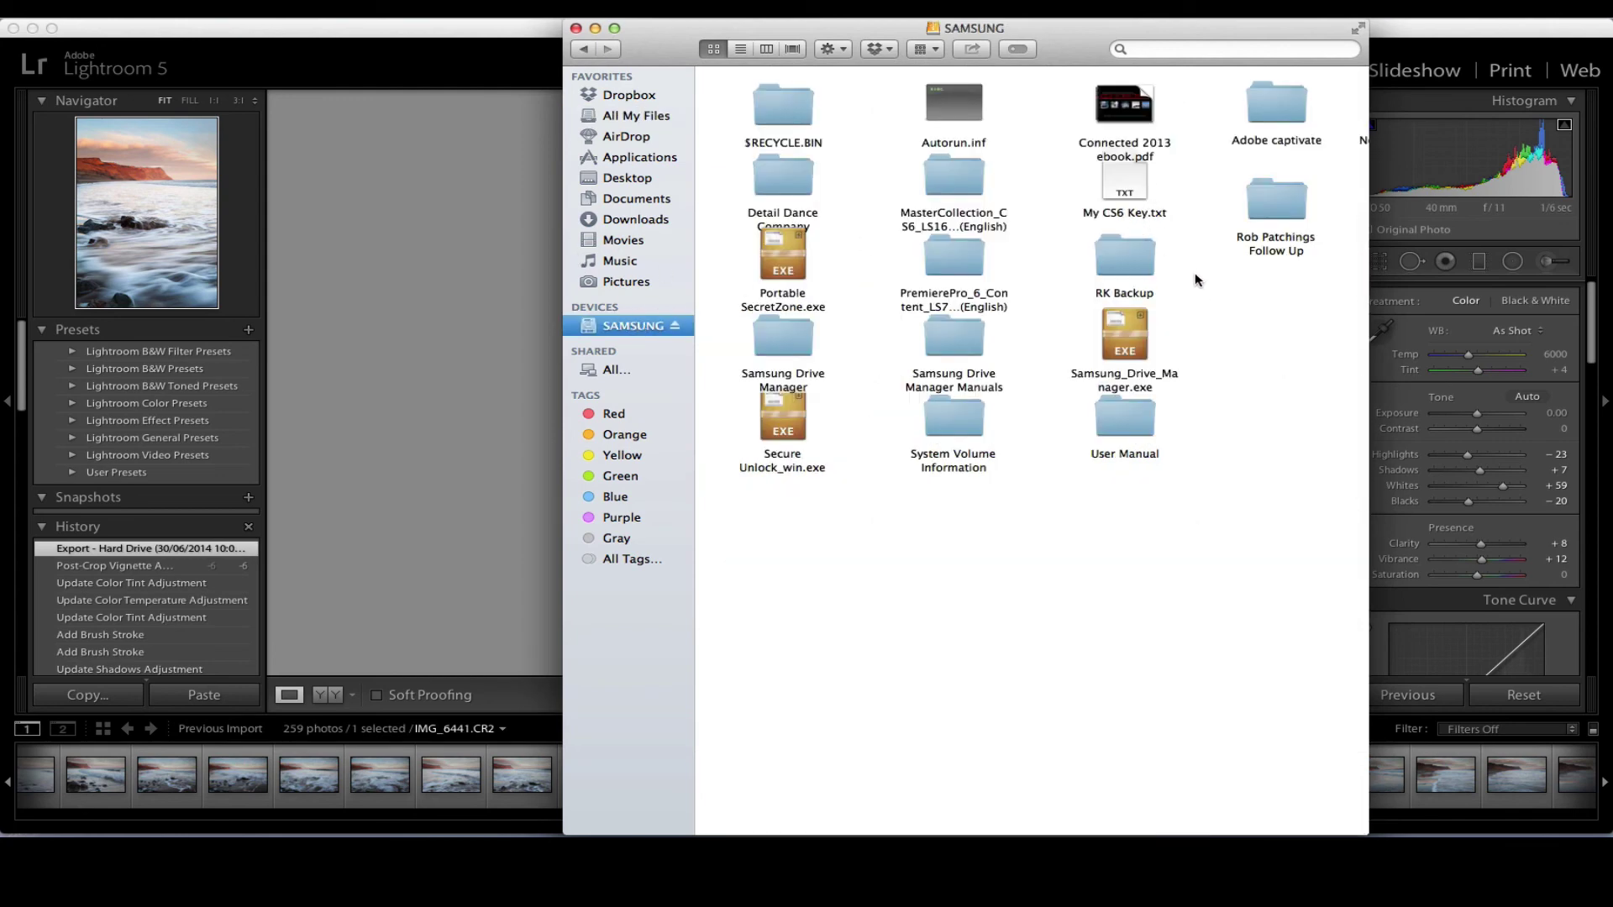
pyautogui.hscroll(5, 1206, 287)
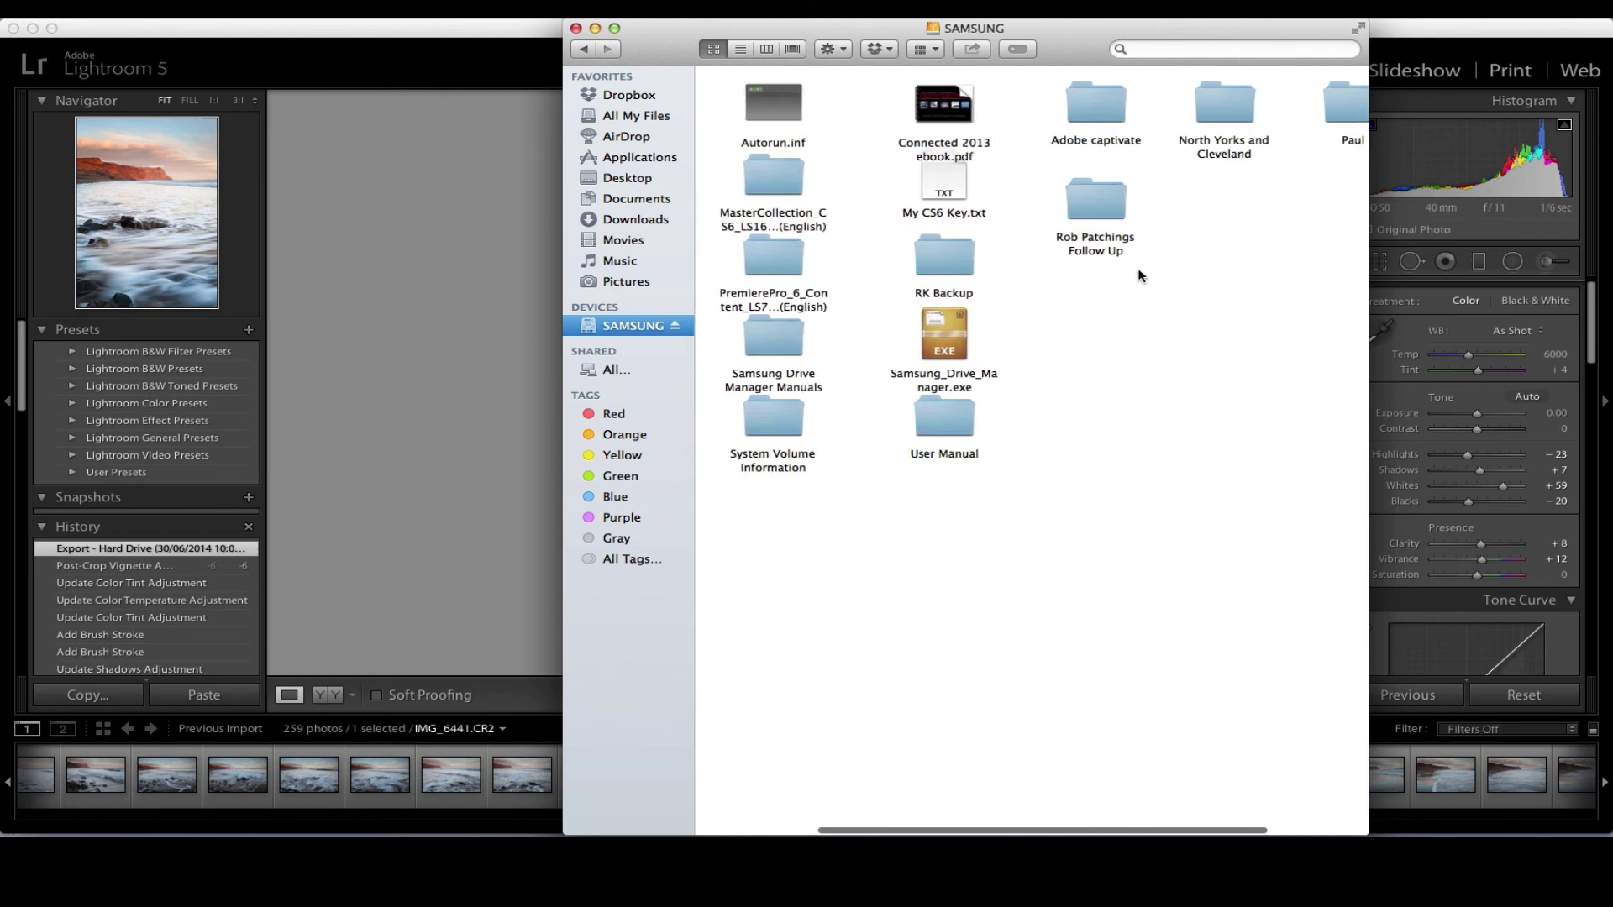
pyautogui.hscroll(4, 1126, 269)
pyautogui.click(1324, 103)
pyautogui.doubleClick(1324, 103)
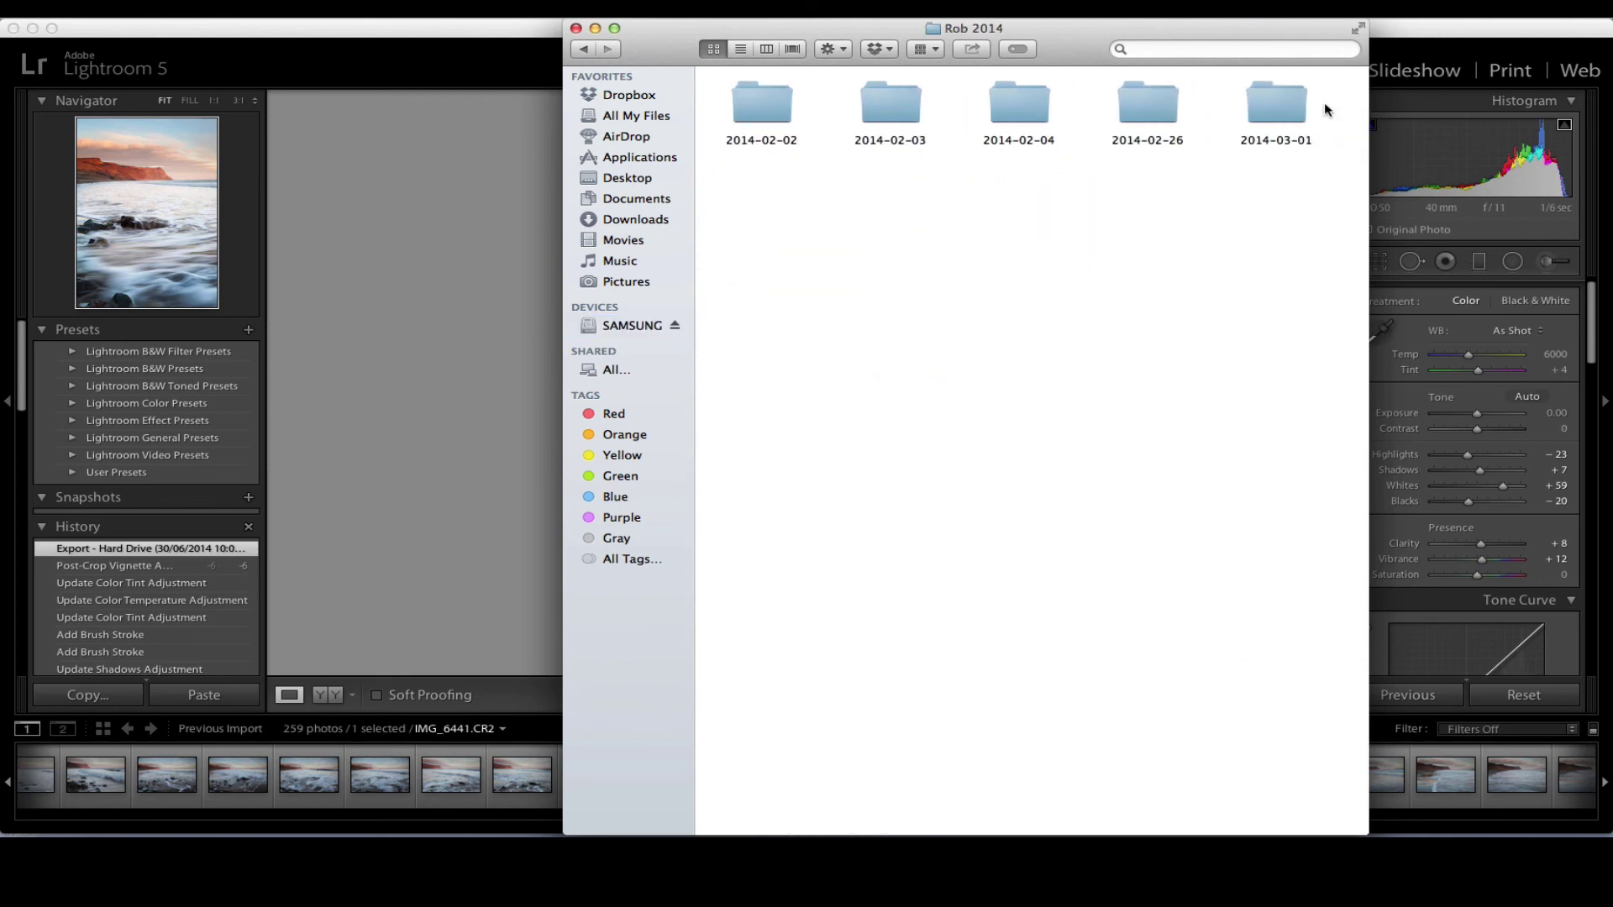
# Look through the 2014-02-02 and 2014-02-03 folders for the exported JPEG and return to the parent folder.
pyautogui.click(777, 104)
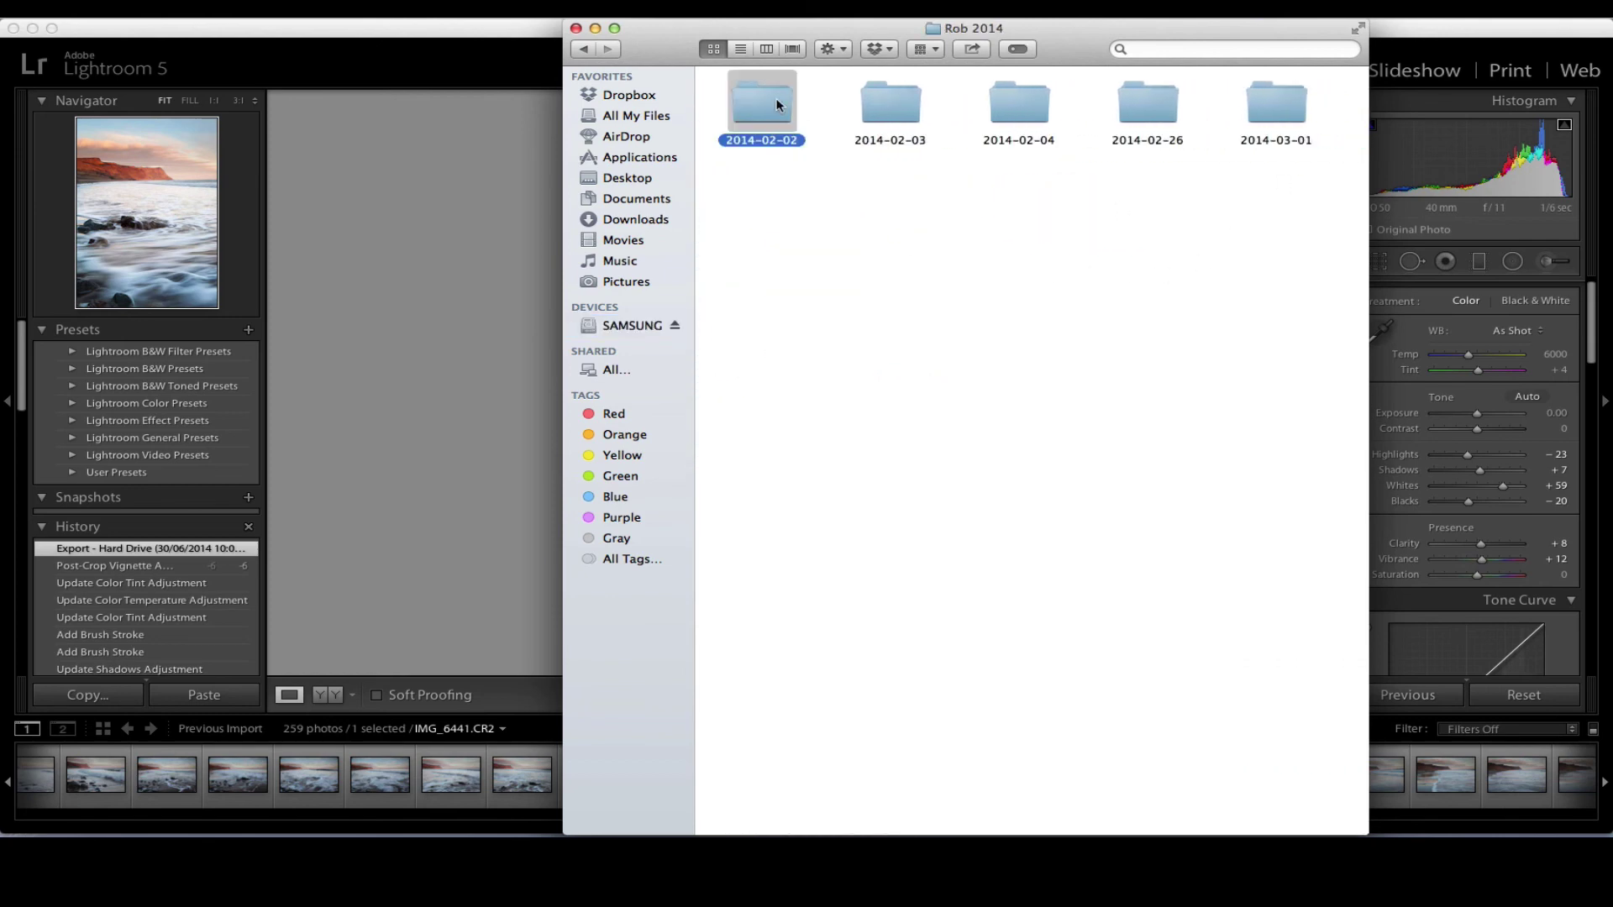
pyautogui.doubleClick(777, 105)
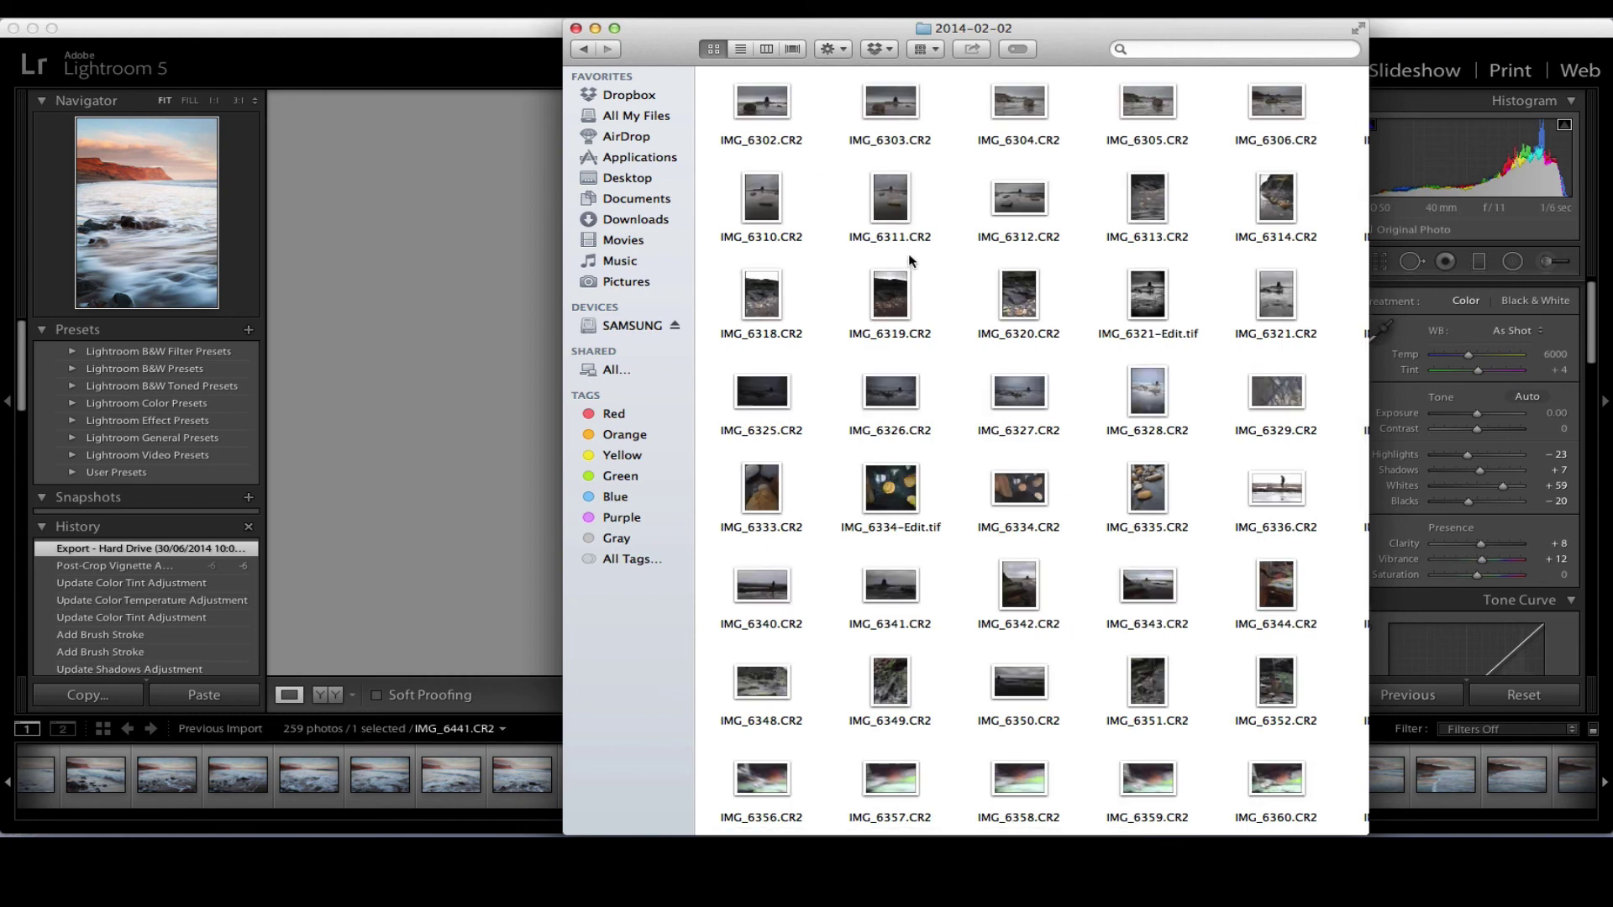
pyautogui.scroll(-5, 909, 257)
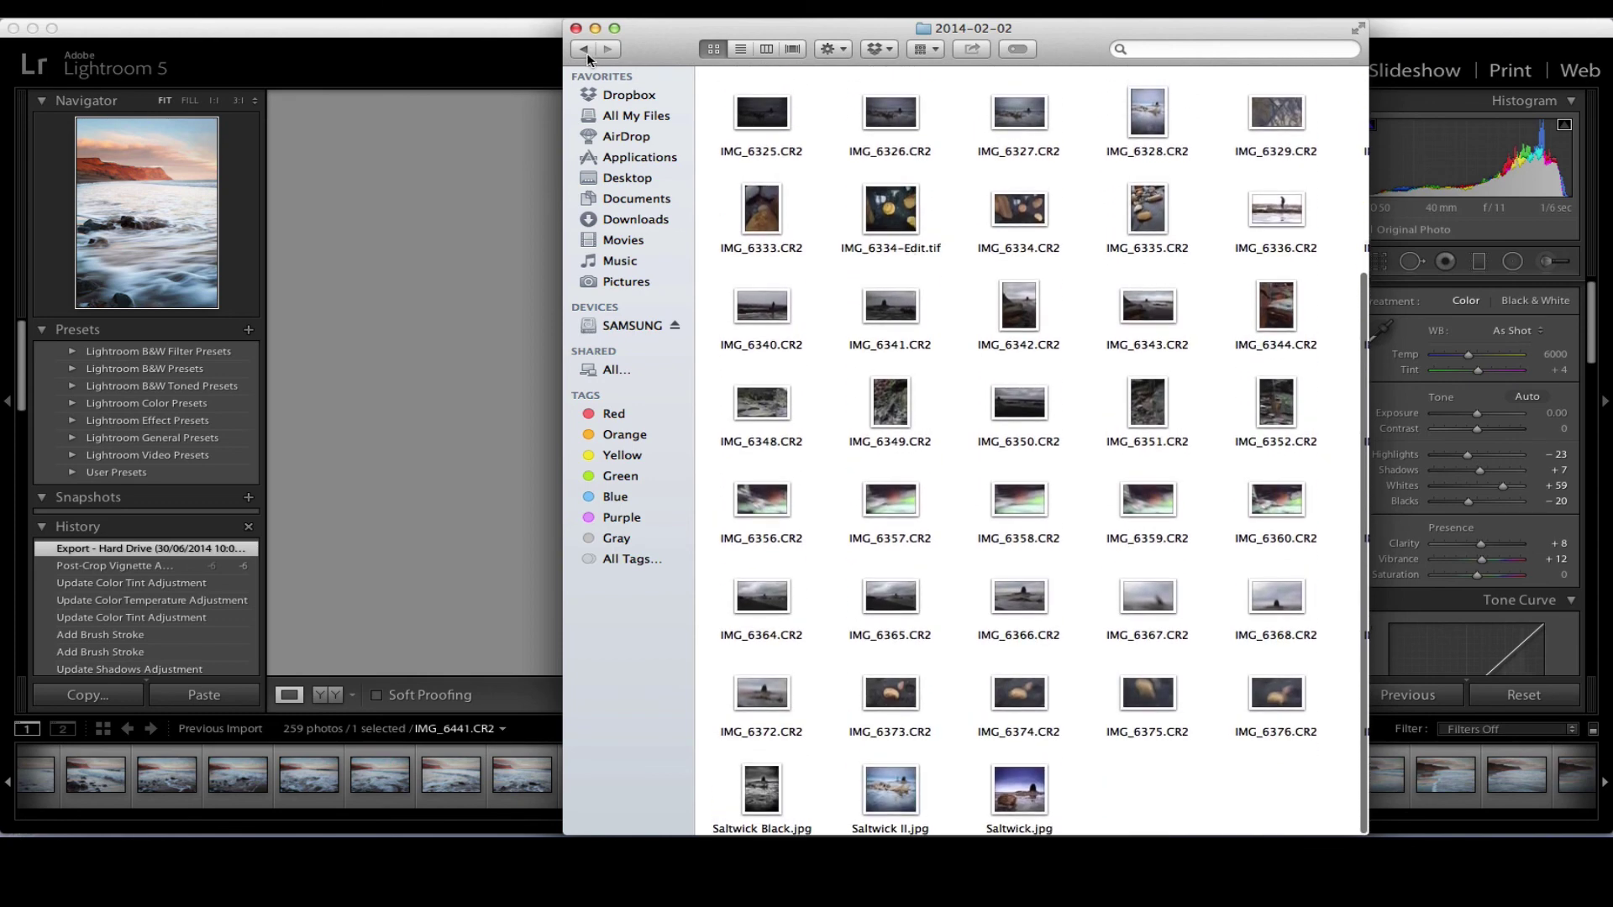
pyautogui.click(586, 50)
pyautogui.doubleClick(895, 109)
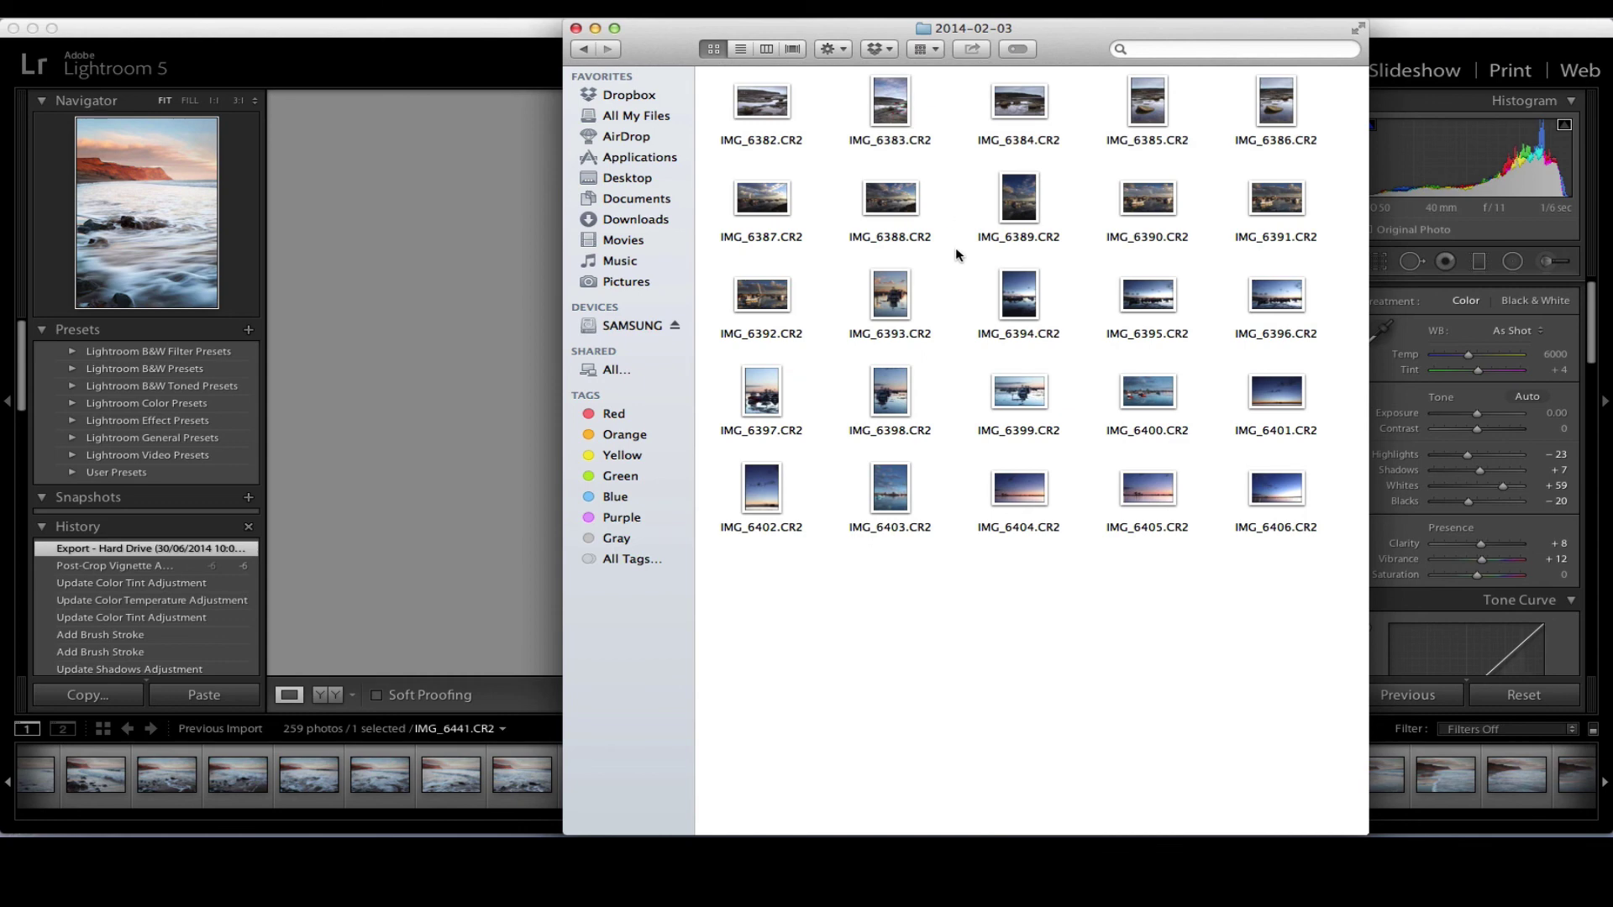
pyautogui.click(585, 49)
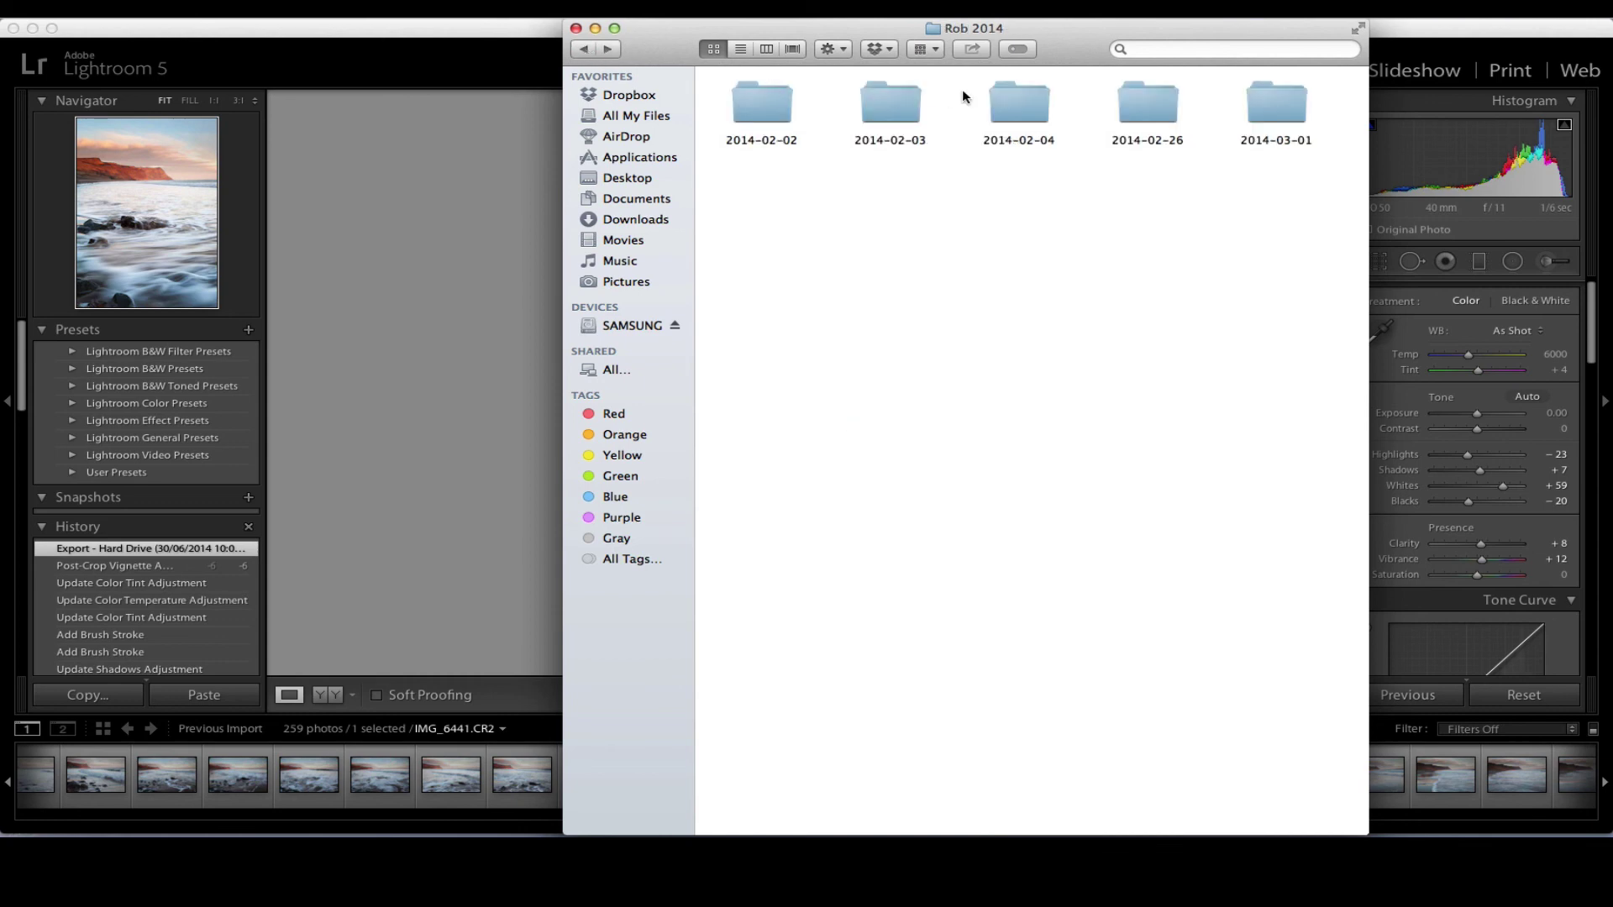
# Find "Skinningrove Sweep.jpg" at the end of the 2014-02-04 folder and open it in Preview.
pyautogui.doubleClick(1026, 97)
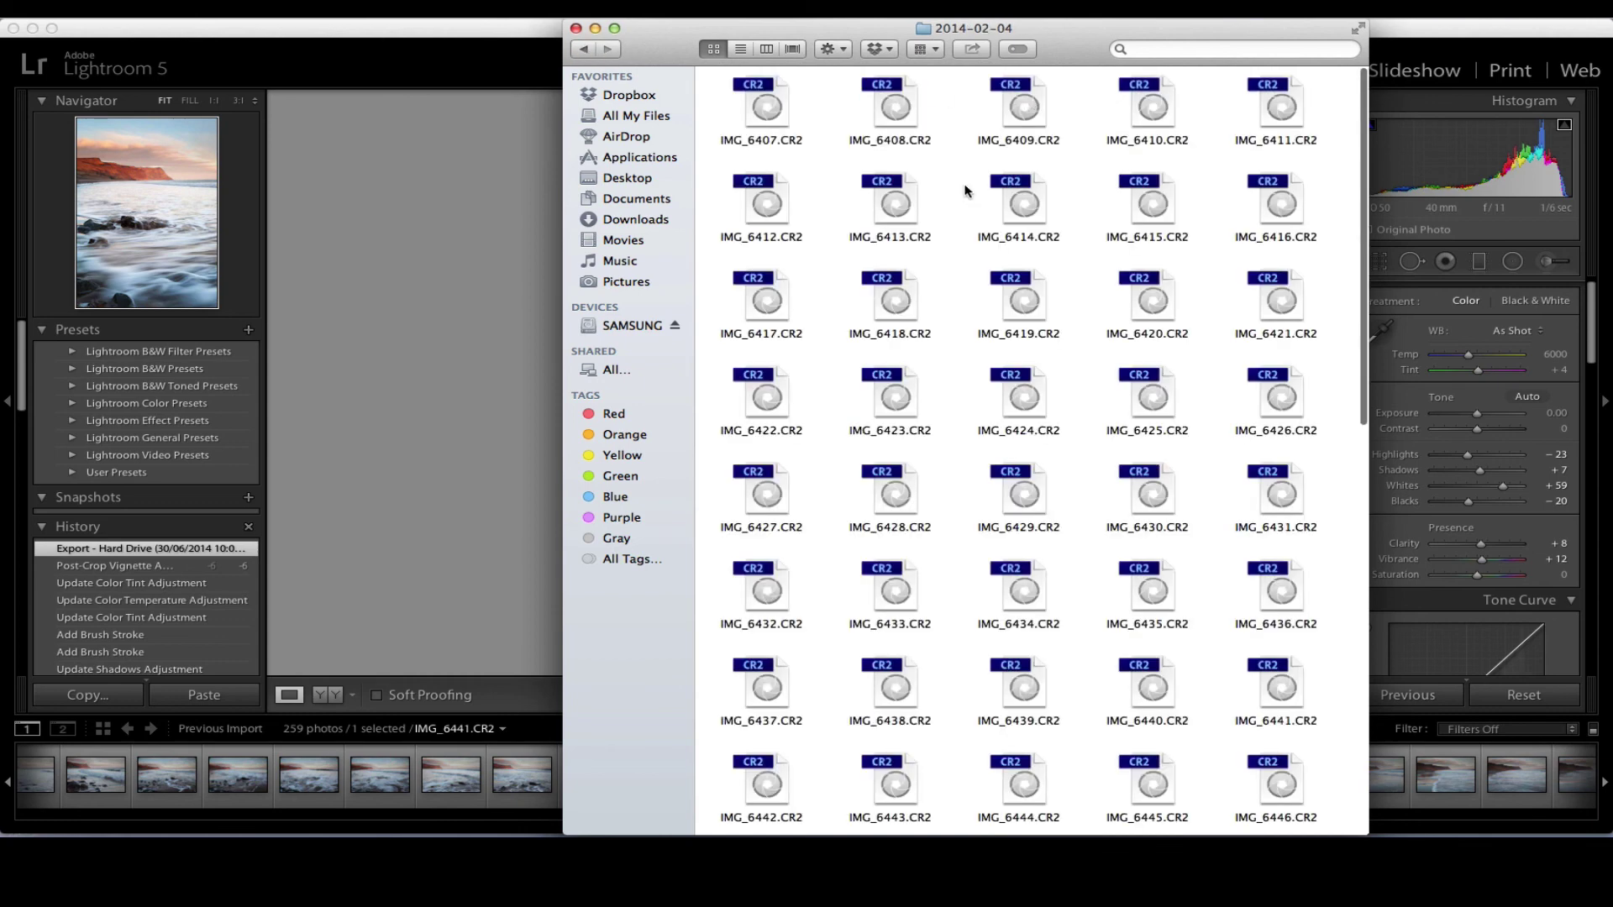
pyautogui.scroll(-2, 965, 187)
pyautogui.scroll(-3, 964, 183)
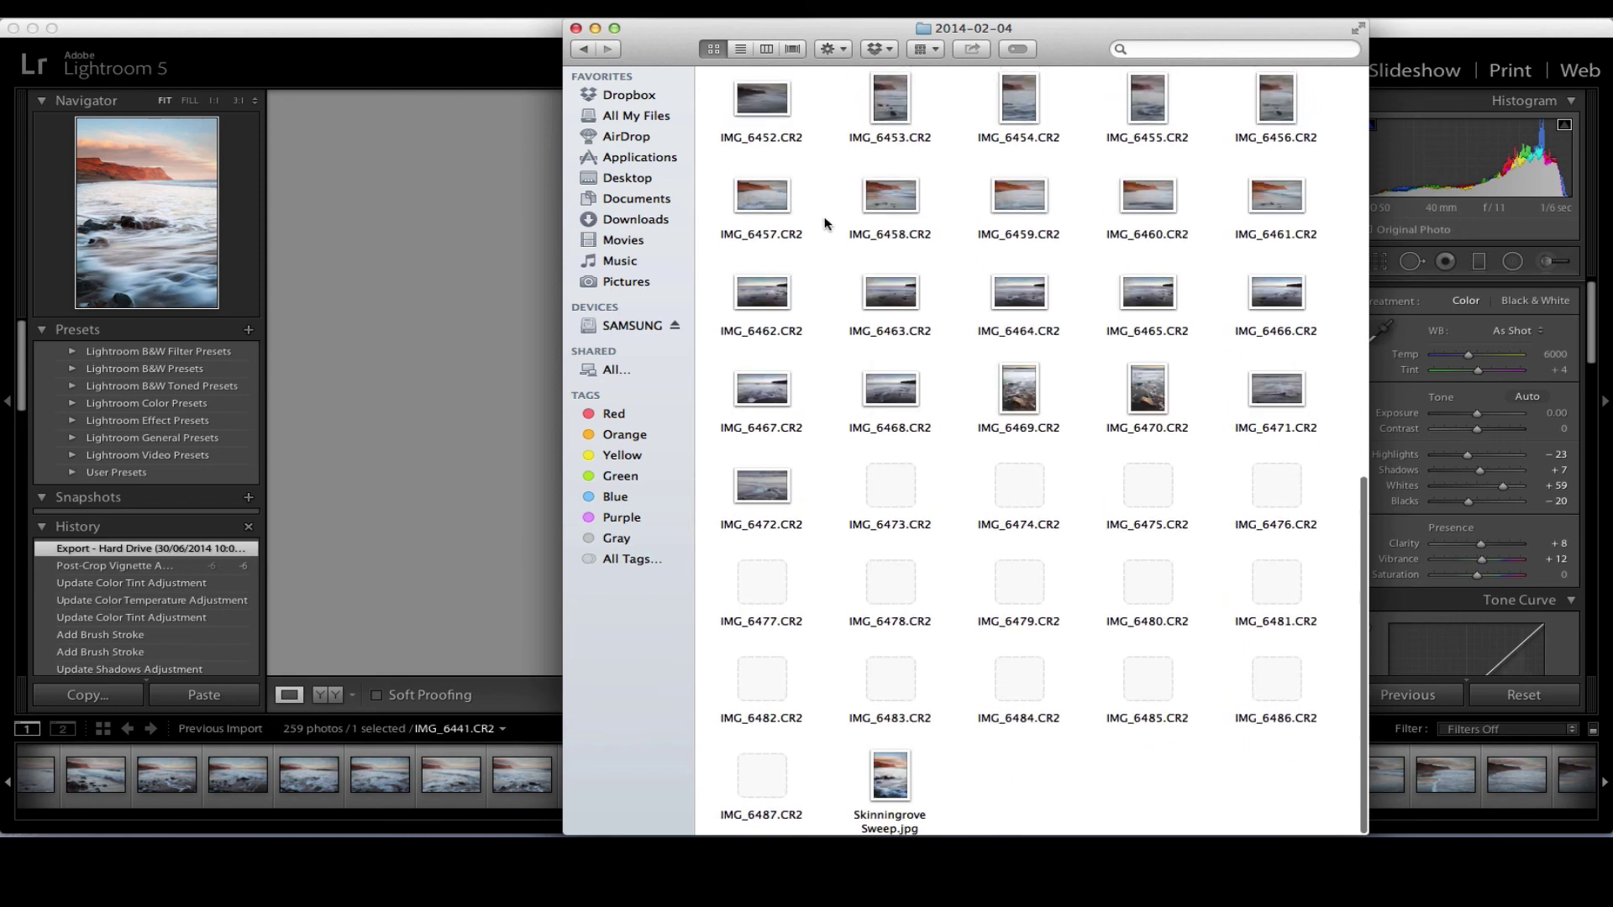
pyautogui.click(895, 782)
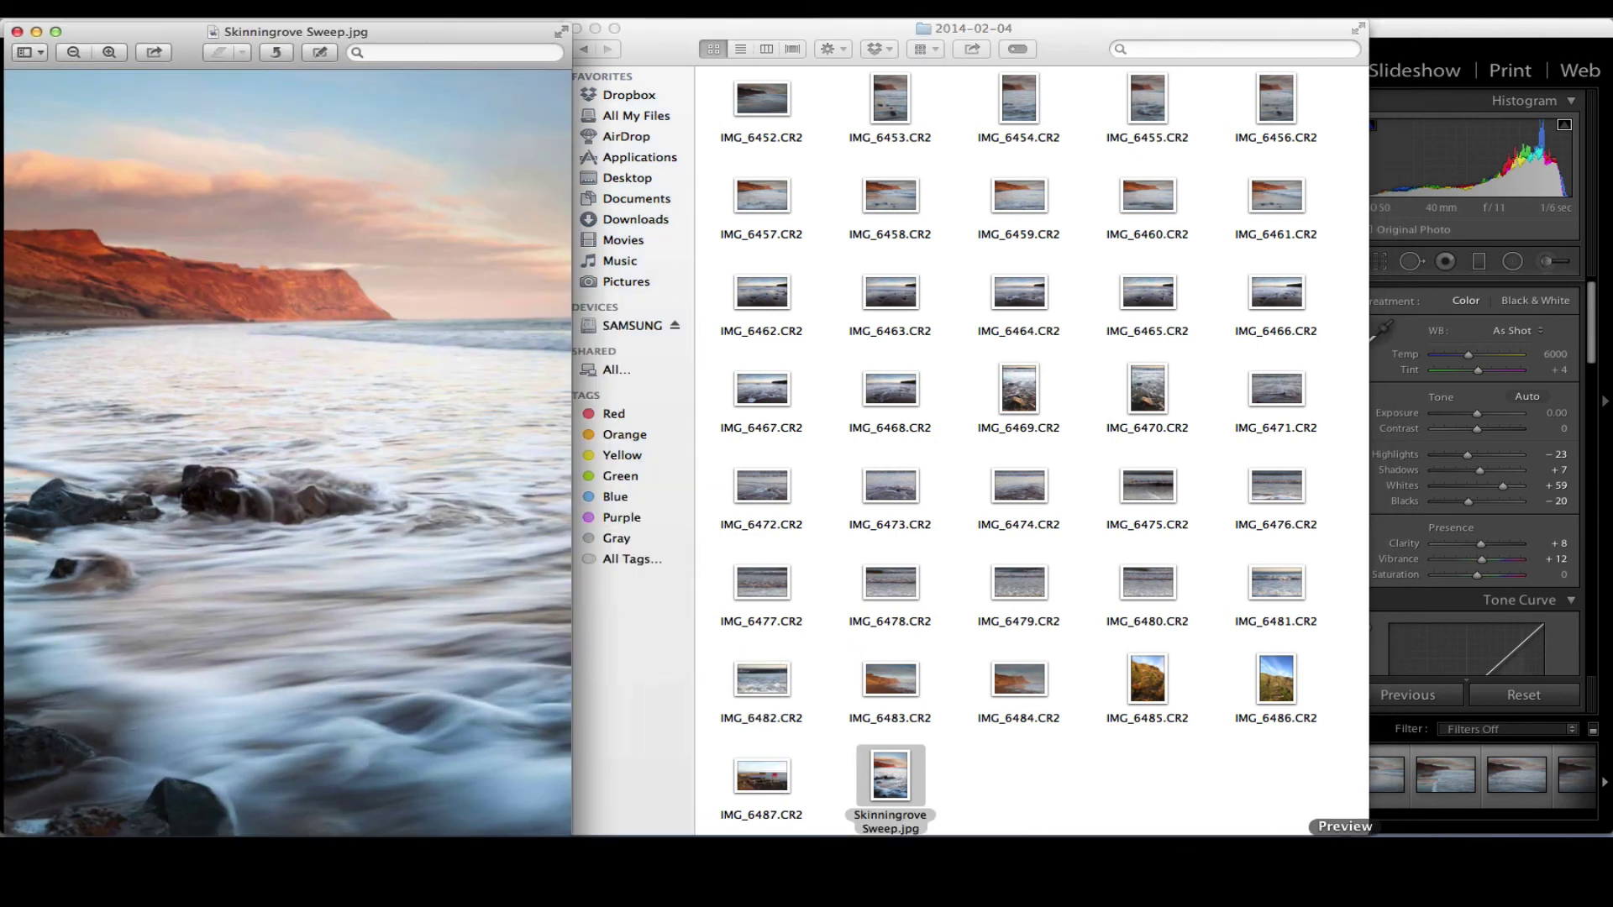
# View the exported JPEG full screen, close it and the Finder window, and return to Lightroom.
pyautogui.click(561, 31)
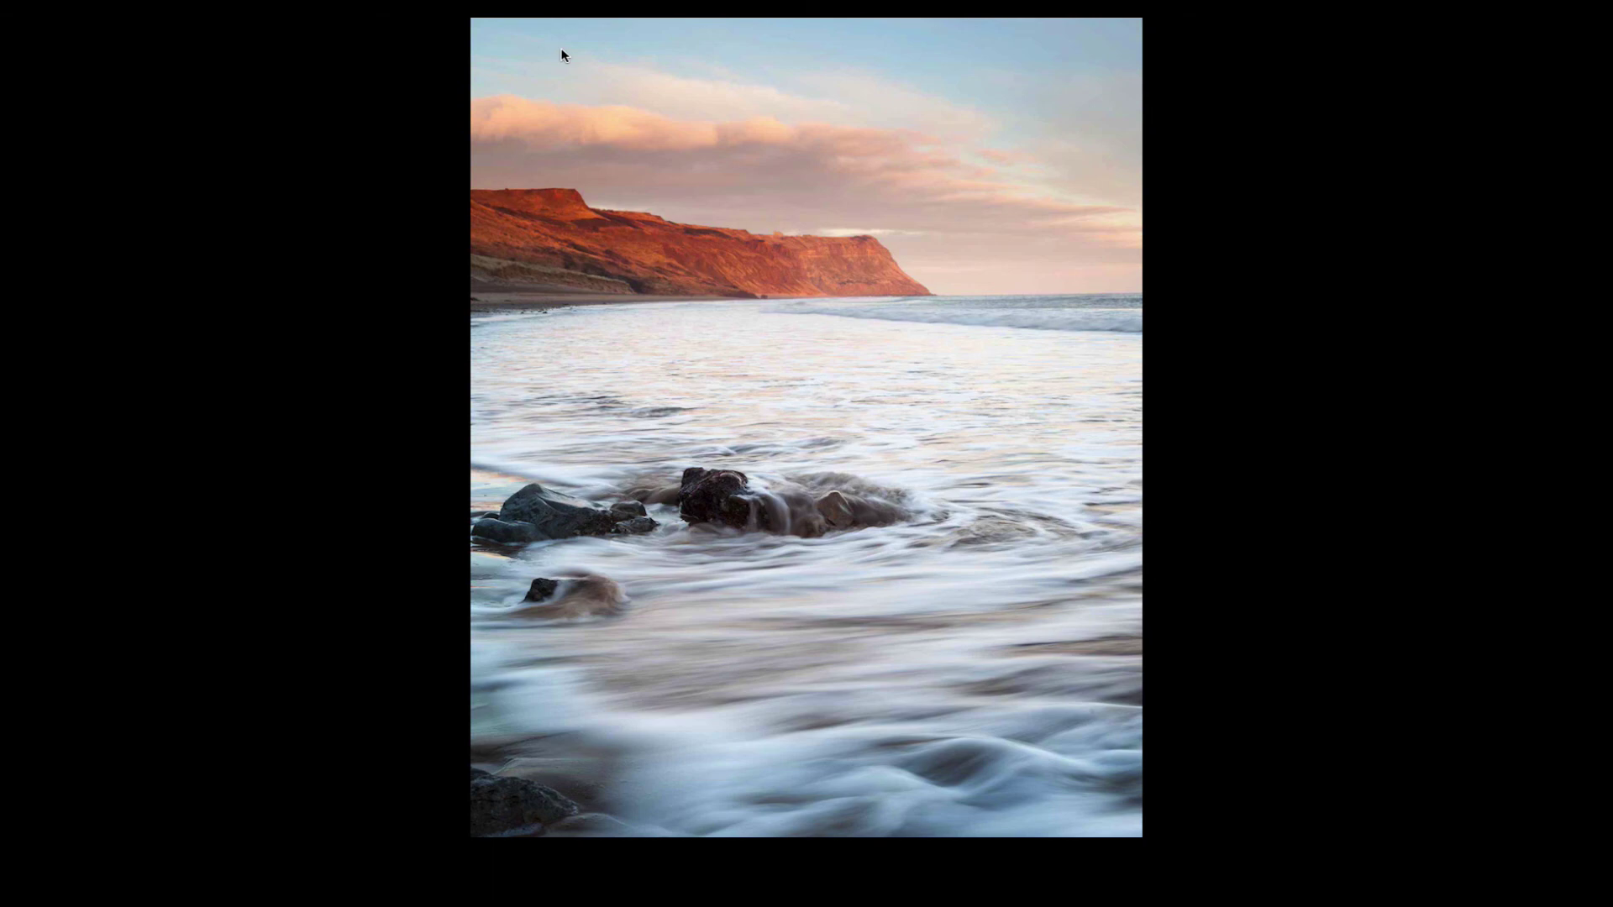
pyautogui.press('Escape')
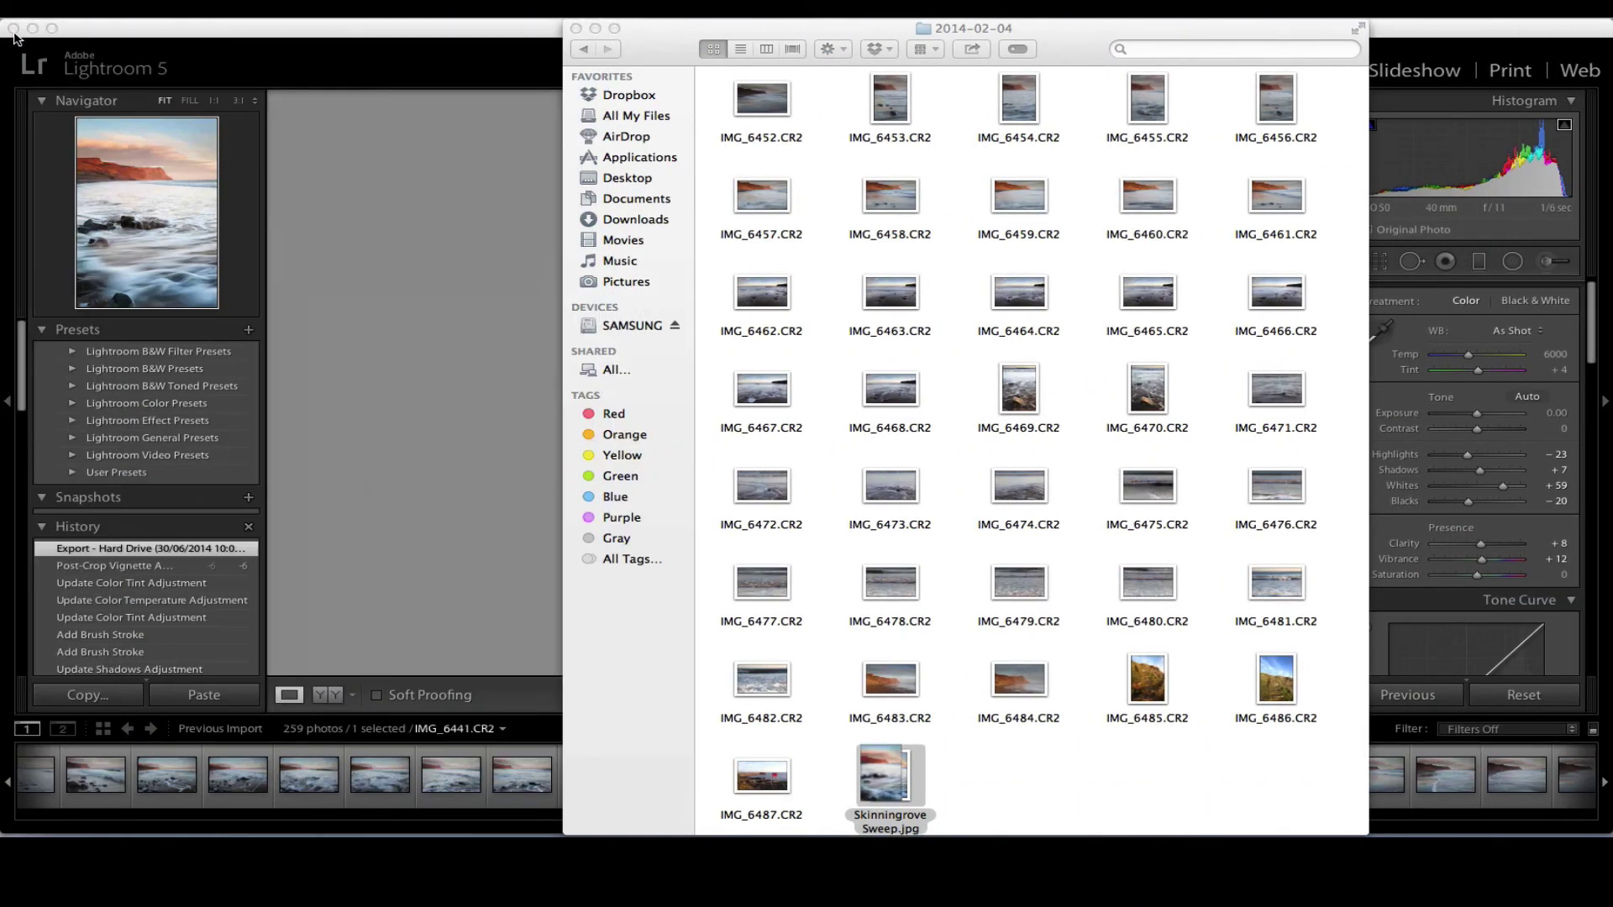
pyautogui.click(17, 31)
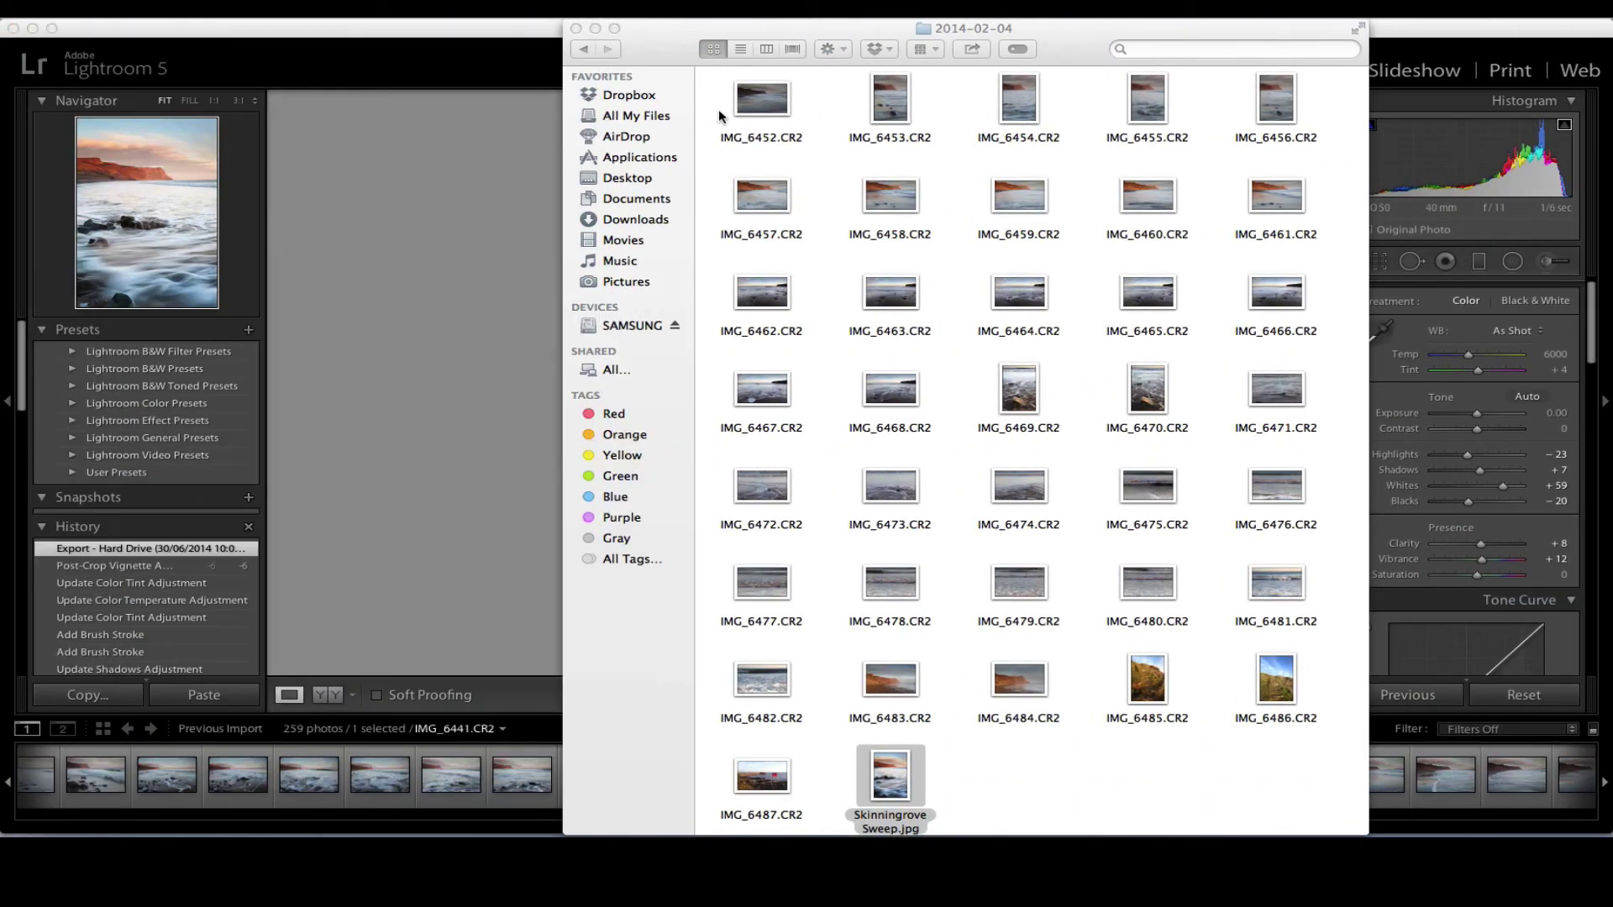
pyautogui.click(576, 30)
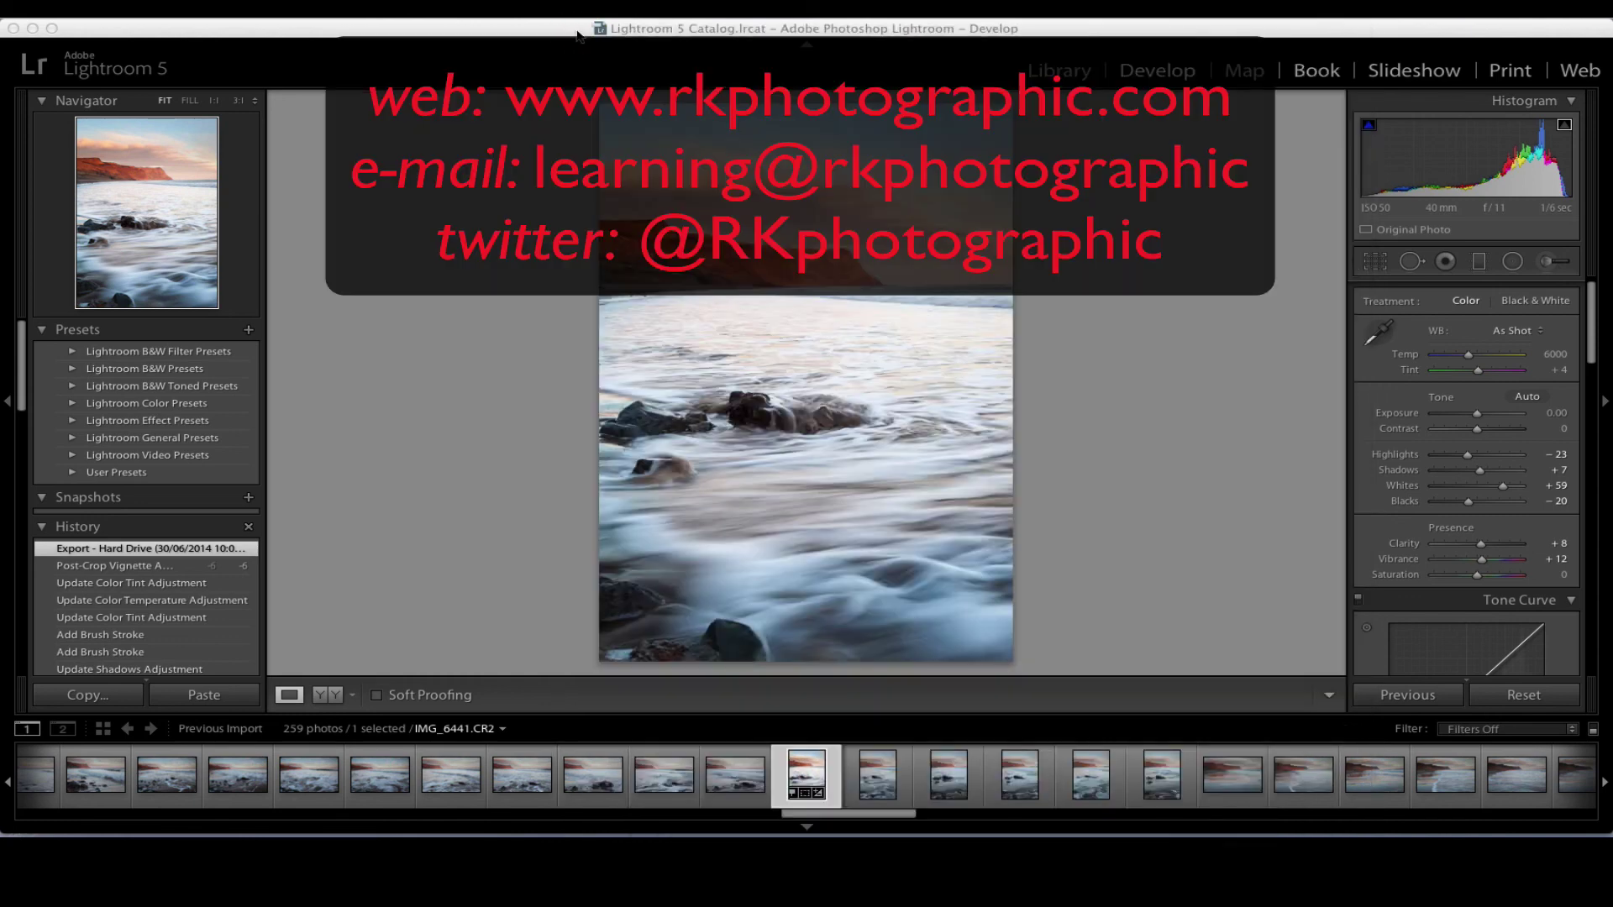